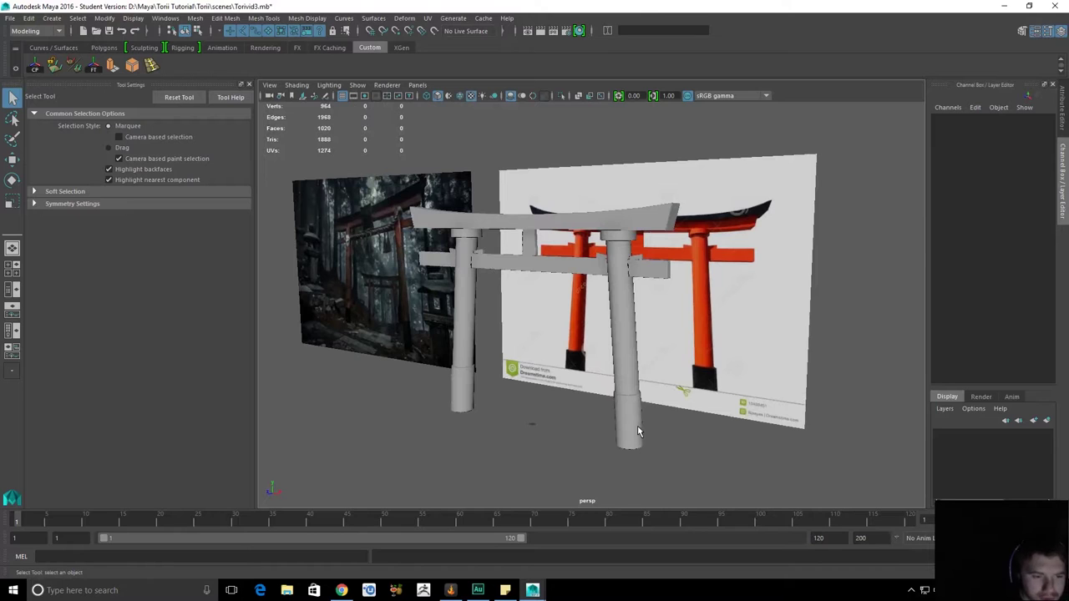
# Examine the torii gate model and the two reference image planes behind it from several angles.
pyautogui.keyDown('alt'); pyautogui.moveTo(609, 396); pyautogui.dragTo(573, 430); pyautogui.keyUp('alt')
pyautogui.keyDown('alt'); pyautogui.moveTo(573, 430); pyautogui.dragTo(558, 396, button='middle'); pyautogui.keyUp('alt')
pyautogui.keyDown('alt'); pyautogui.moveTo(558, 396); pyautogui.dragTo(654, 467, button='right'); pyautogui.keyUp('alt')
pyautogui.keyDown('alt'); pyautogui.moveTo(639, 411); pyautogui.dragTo(656, 413); pyautogui.keyUp('alt')
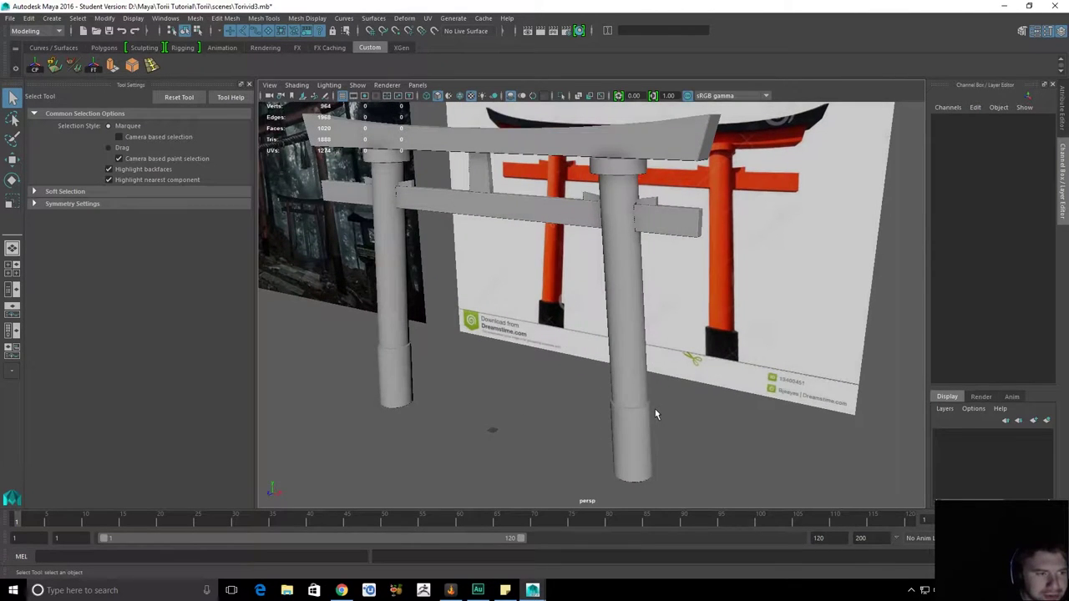
pyautogui.keyDown('alt'); pyautogui.moveTo(655, 414); pyautogui.dragTo(620, 352, button='right'); pyautogui.keyUp('alt')
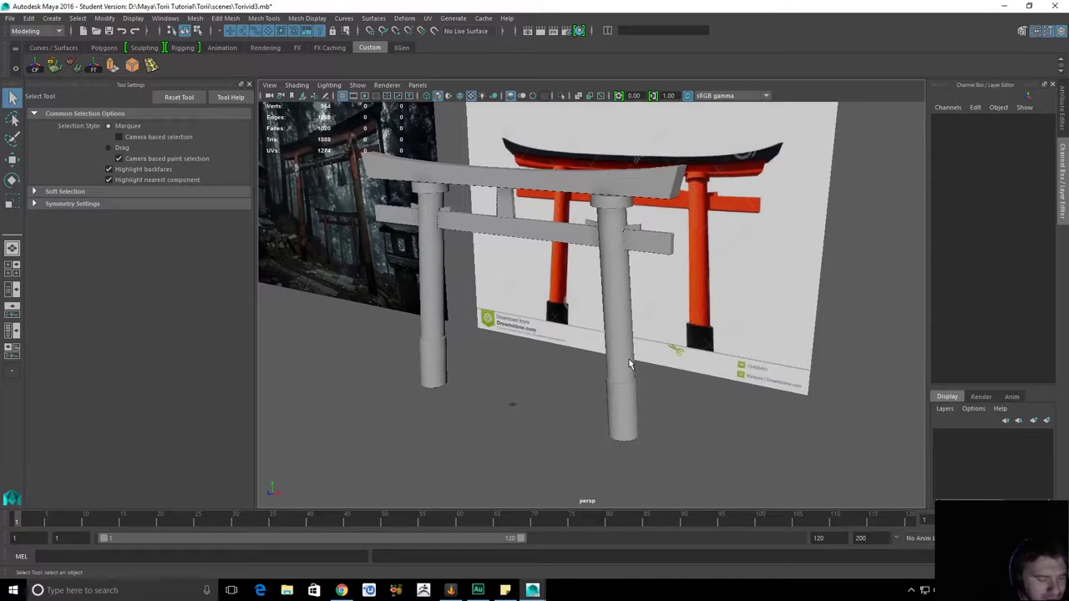
pyautogui.keyDown('alt'); pyautogui.moveTo(637, 363); pyautogui.dragTo(641, 393); pyautogui.keyUp('alt')
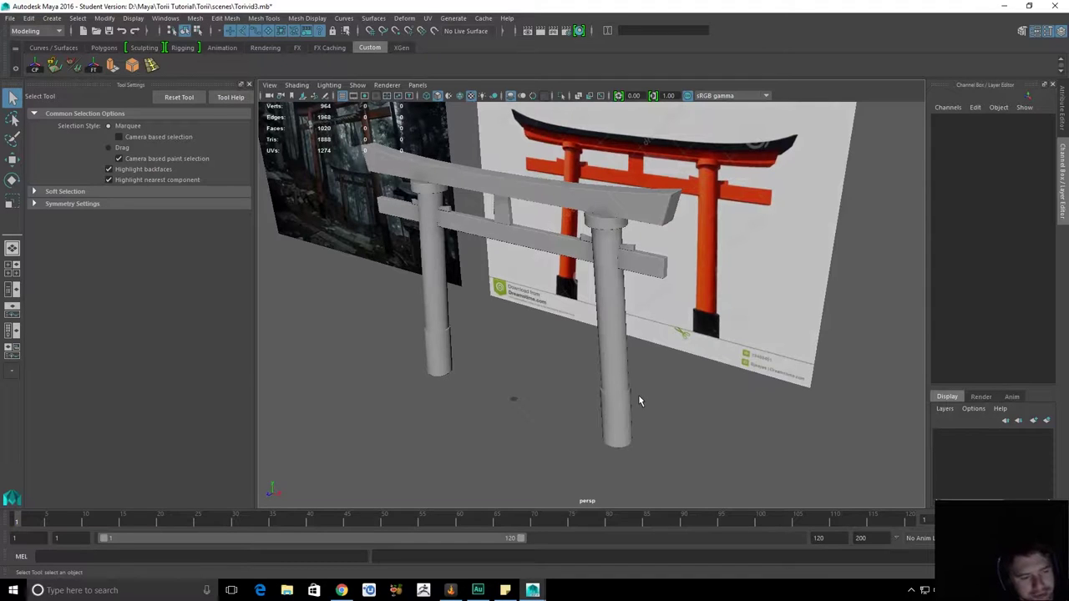
pyautogui.keyDown('alt'); pyautogui.moveTo(568, 373); pyautogui.dragTo(544, 363); pyautogui.keyUp('alt')
pyautogui.press('space')
pyautogui.keyDown('alt'); pyautogui.moveTo(636, 344); pyautogui.dragTo(696, 394, button='middle'); pyautogui.keyUp('alt')
pyautogui.keyDown('alt'); pyautogui.moveTo(696, 395); pyautogui.dragTo(628, 363, button='right'); pyautogui.keyUp('alt')
pyautogui.click(464, 202)
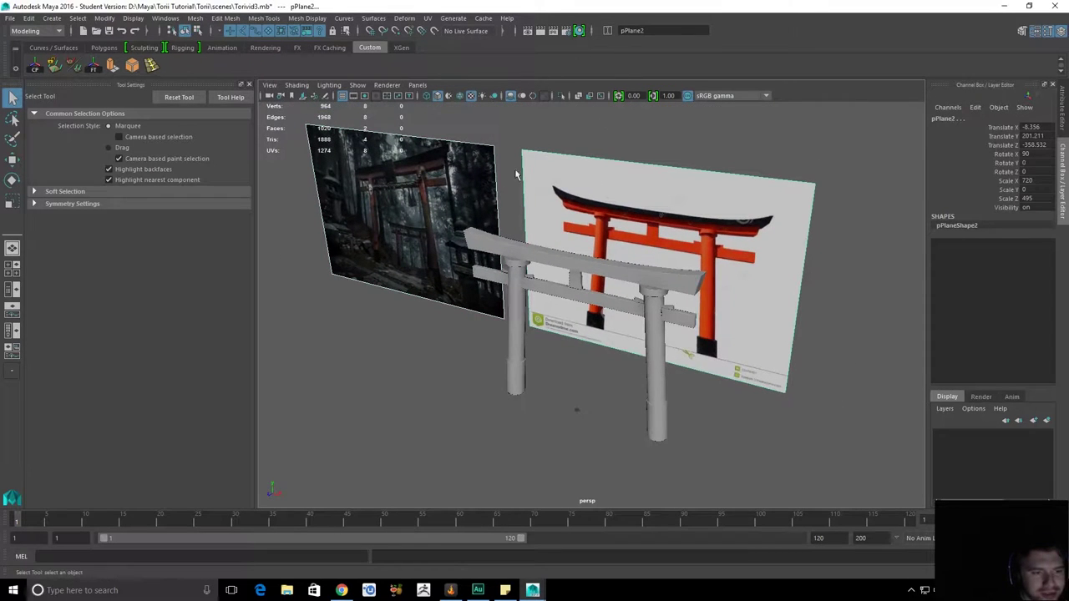
pyautogui.click(606, 198)
pyautogui.keyDown('alt'); pyautogui.moveTo(710, 161); pyautogui.dragTo(630, 174, button='middle'); pyautogui.keyUp('alt')
pyautogui.keyDown('alt'); pyautogui.moveTo(630, 175); pyautogui.dragTo(688, 245, button='right'); pyautogui.keyUp('alt')
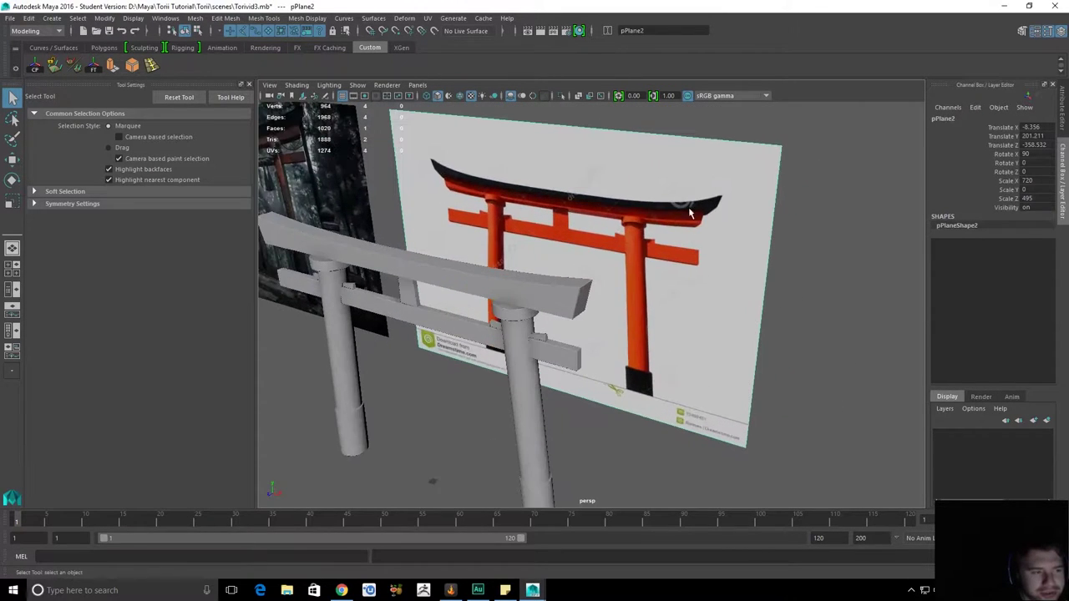
pyautogui.keyDown('alt'); pyautogui.moveTo(481, 190); pyautogui.dragTo(523, 204); pyautogui.keyUp('alt')
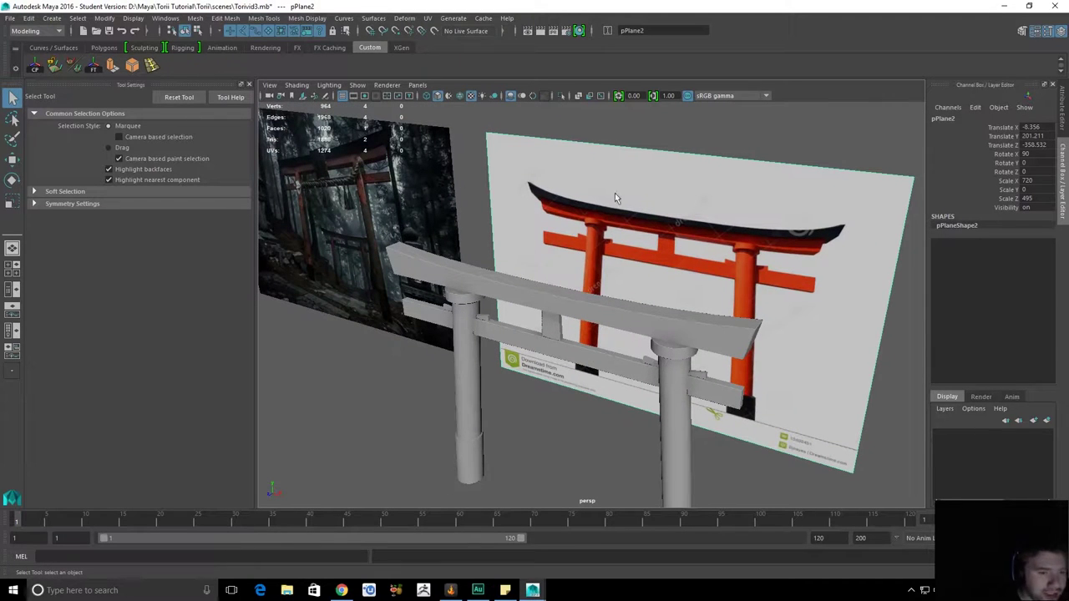
pyautogui.click(879, 134)
pyautogui.keyDown('alt'); pyautogui.moveTo(856, 242); pyautogui.dragTo(843, 269); pyautogui.keyUp('alt')
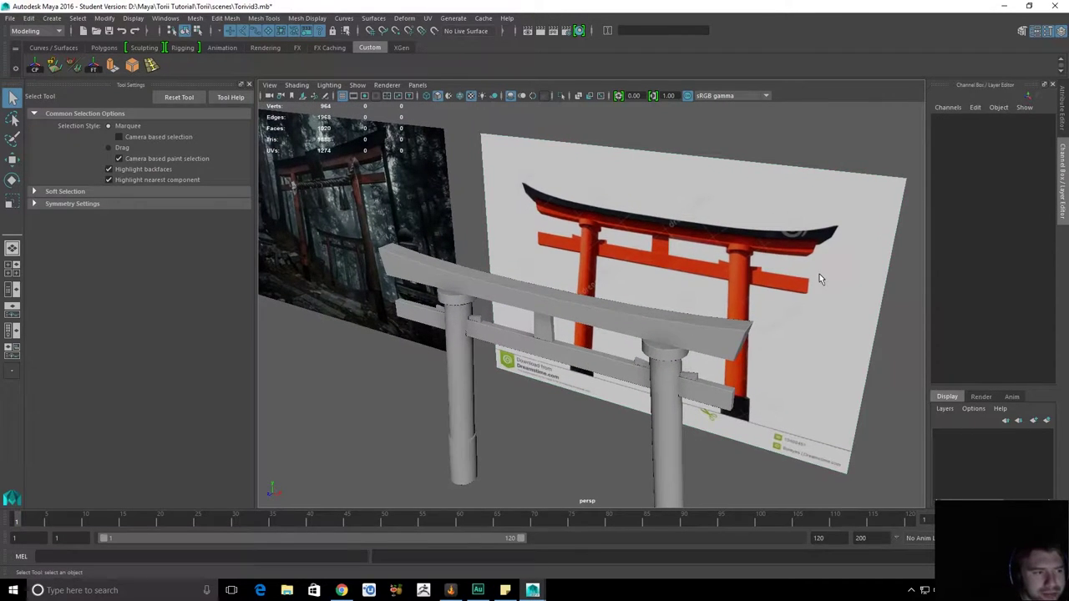
pyautogui.keyDown('alt'); pyautogui.moveTo(820, 274); pyautogui.dragTo(800, 277, button='middle'); pyautogui.keyUp('alt')
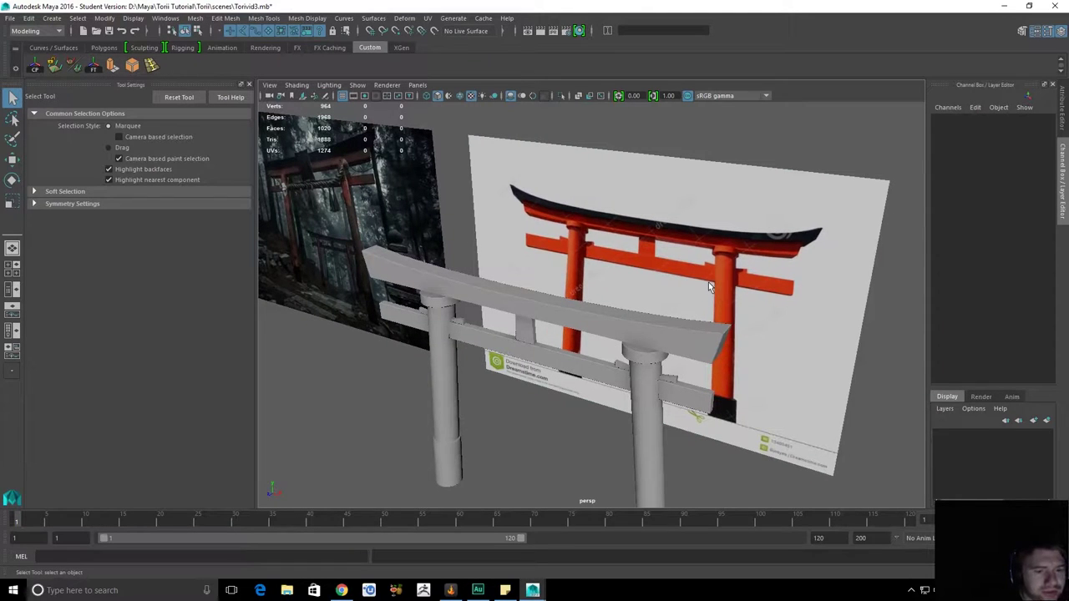
pyautogui.hotkey('alt', 'Tab')
pyautogui.press('space')
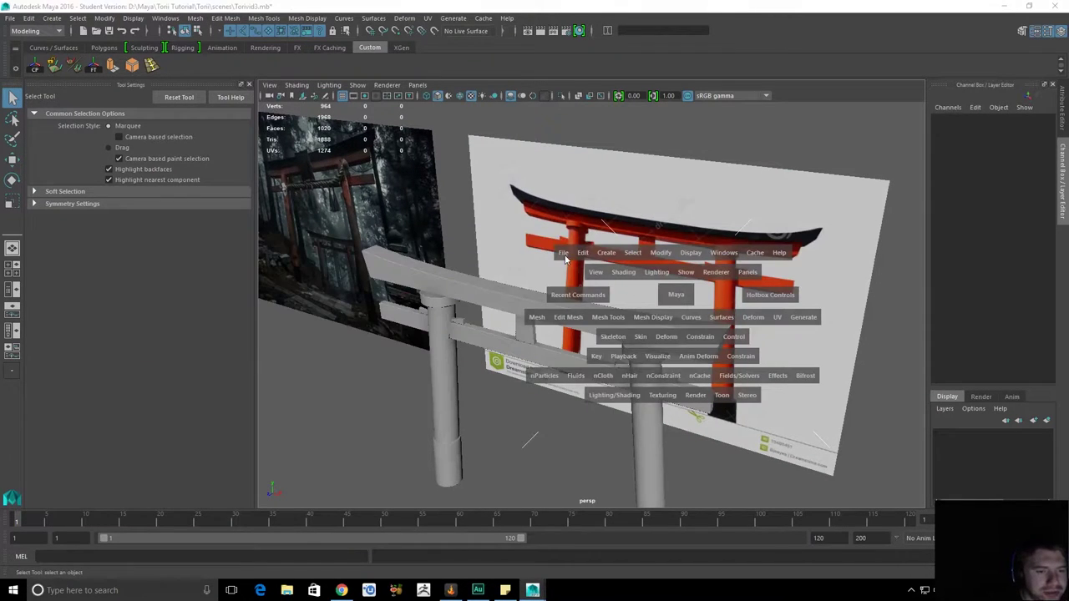
pyautogui.click(564, 253)
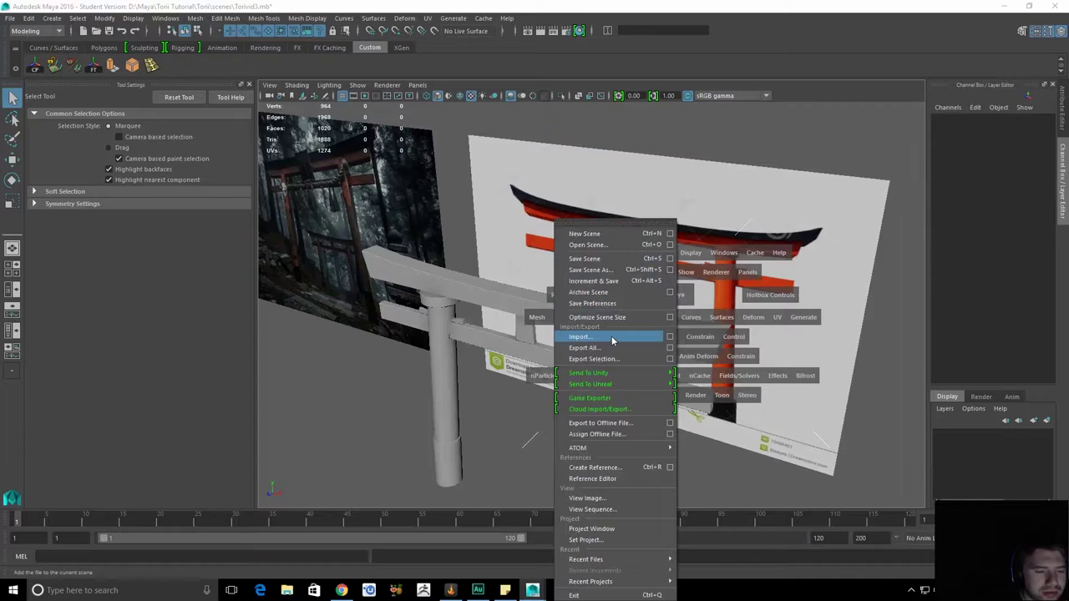
pyautogui.click(571, 159)
# Duplicate the white-background torii image plane and move the copy along X to about 800, beside the original.
pyautogui.click(649, 231)
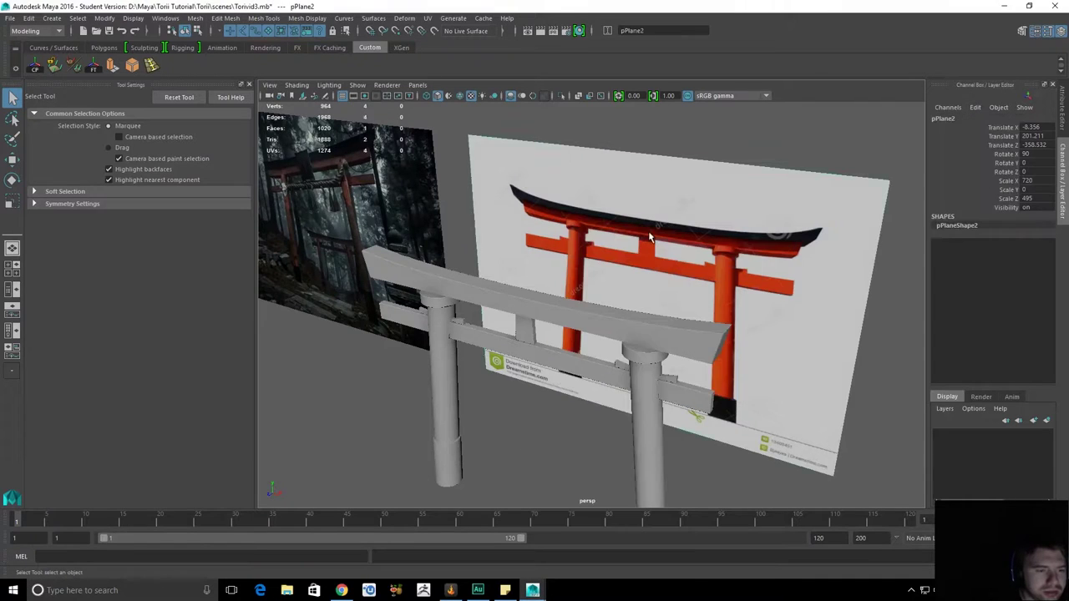
pyautogui.scroll(-5, 652, 250)
pyautogui.hotkey('ctrl', 'd')
pyautogui.keyDown('alt'); pyautogui.moveTo(745, 331); pyautogui.dragTo(608, 298, button='middle'); pyautogui.keyUp('alt')
pyautogui.press('w')
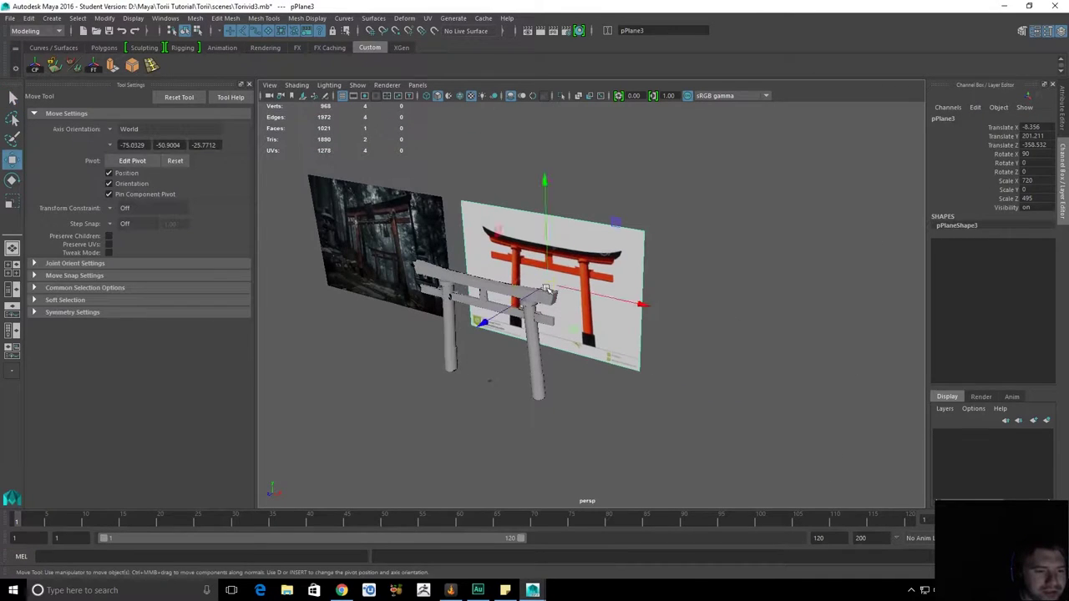
pyautogui.moveTo(576, 290); pyautogui.dragTo(823, 335)
pyautogui.keyDown('alt'); pyautogui.moveTo(815, 333); pyautogui.dragTo(659, 303, button='middle'); pyautogui.keyUp('alt')
# Duplicate the copied image plane and move the new copy up and back over toward the original.
pyautogui.hotkey('ctrl', 'd')
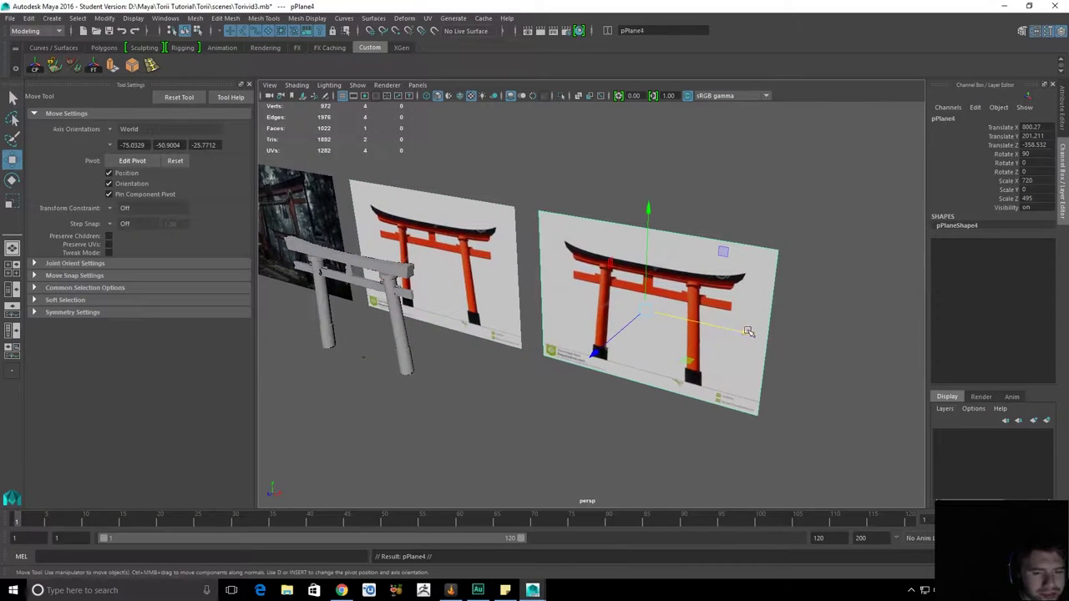
pyautogui.moveTo(643, 280); pyautogui.dragTo(668, 81)
pyautogui.scroll(-3, 702, 167)
pyautogui.moveTo(727, 198); pyautogui.dragTo(547, 169)
# Snap the upper plane's pivot to its lower corner and align the plane in X with the original below.
pyautogui.click(548, 169)
pyautogui.click(525, 197)
pyautogui.press('v')
pyautogui.press('d')
pyautogui.moveTo(557, 211)
pyautogui.mouseDown(button='middle')
pyautogui.moveTo(551, 239)
pyautogui.moveTo(556, 219)
pyautogui.mouseUp(button='middle')
pyautogui.click(600, 241)
pyautogui.moveTo(556, 220); pyautogui.dragTo(539, 219)
pyautogui.press('q')
pyautogui.keyDown('alt'); pyautogui.moveTo(525, 174); pyautogui.dragTo(548, 186); pyautogui.keyUp('alt')
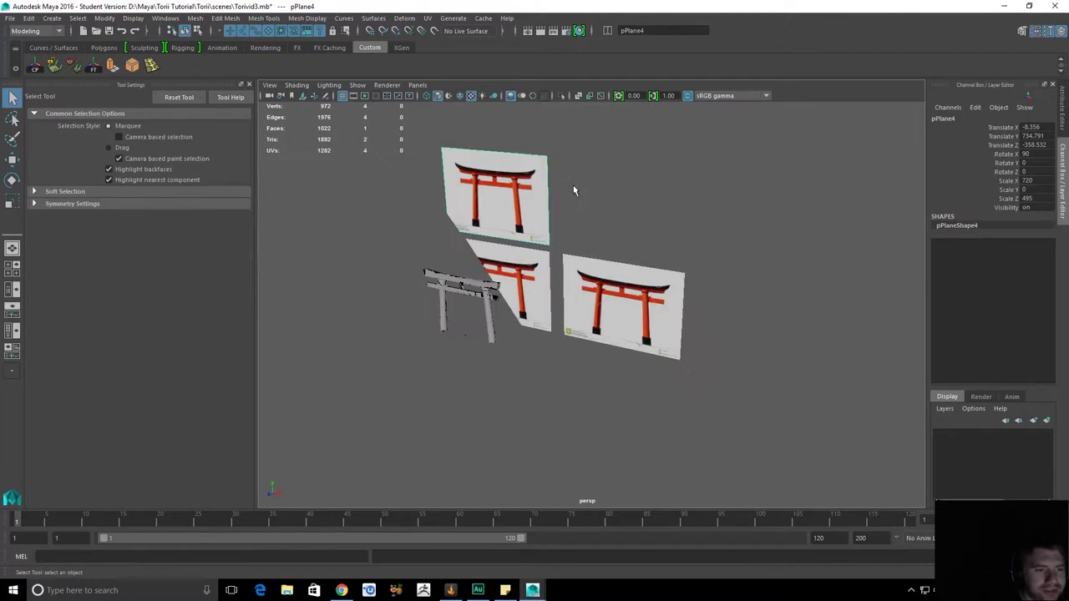
# Assign a new Lambert material to the image plane copy beside the original.
pyautogui.click(598, 192)
pyautogui.keyDown('alt'); pyautogui.moveTo(516, 222); pyautogui.dragTo(632, 343, button='right'); pyautogui.keyUp('alt')
pyautogui.keyDown('alt'); pyautogui.moveTo(577, 276); pyautogui.dragTo(616, 297, button='middle'); pyautogui.keyUp('alt')
pyautogui.keyDown('alt'); pyautogui.moveTo(615, 297); pyautogui.dragTo(653, 331, button='right'); pyautogui.keyUp('alt')
pyautogui.keyDown('alt'); pyautogui.moveTo(629, 325); pyautogui.dragTo(648, 328, button='middle'); pyautogui.keyUp('alt')
pyautogui.keyDown('alt'); pyautogui.moveTo(647, 328); pyautogui.dragTo(674, 281, button='right'); pyautogui.keyUp('alt')
pyautogui.click(700, 339)
pyautogui.moveTo(674, 281); pyautogui.dragTo(675, 320, button='right')
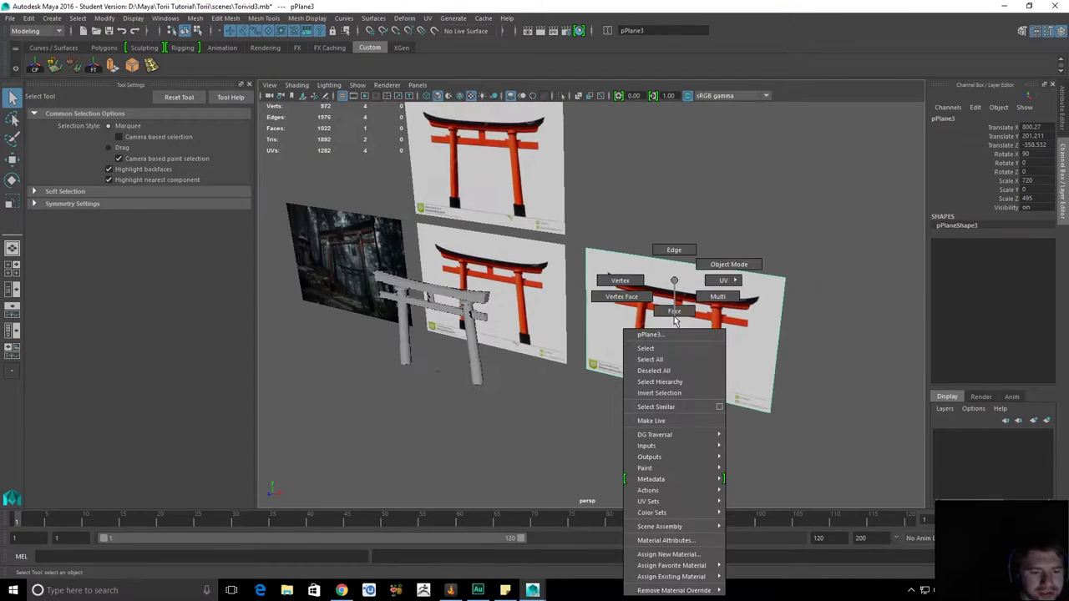
pyautogui.moveTo(693, 568)
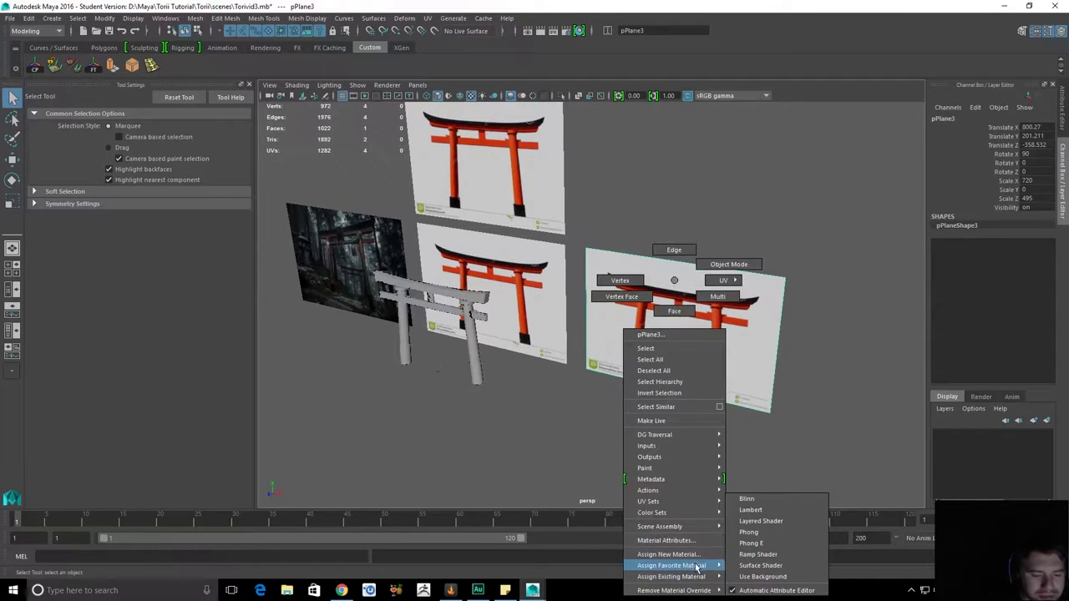
pyautogui.click(750, 510)
# Connect a File texture to the new Lambert's color and load roof.jpg from the sourceimages folder.
pyautogui.hotkey('ctrl', 'a')
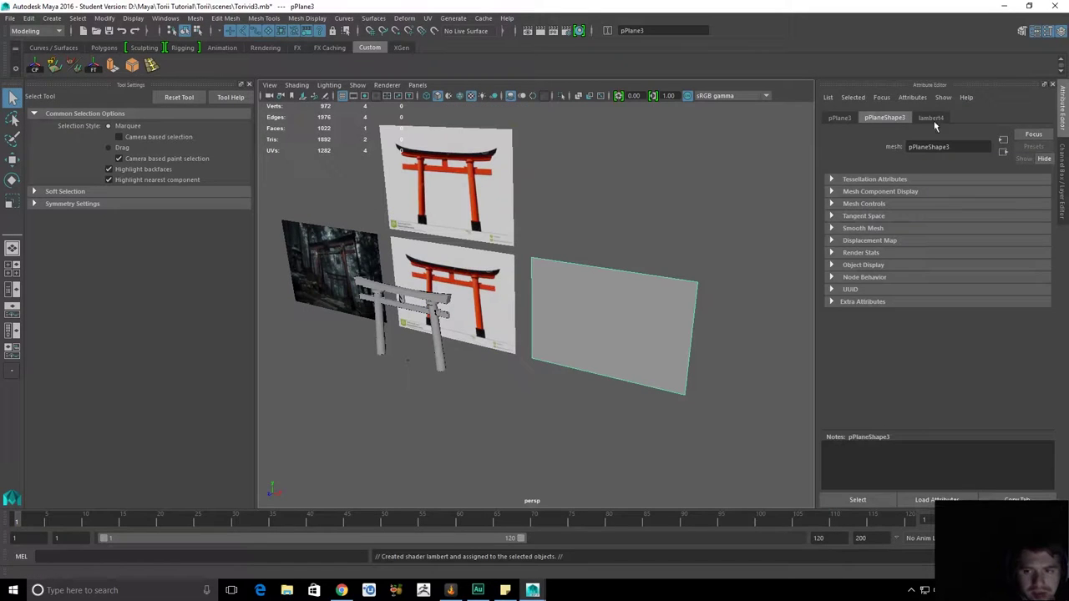
pyautogui.click(932, 119)
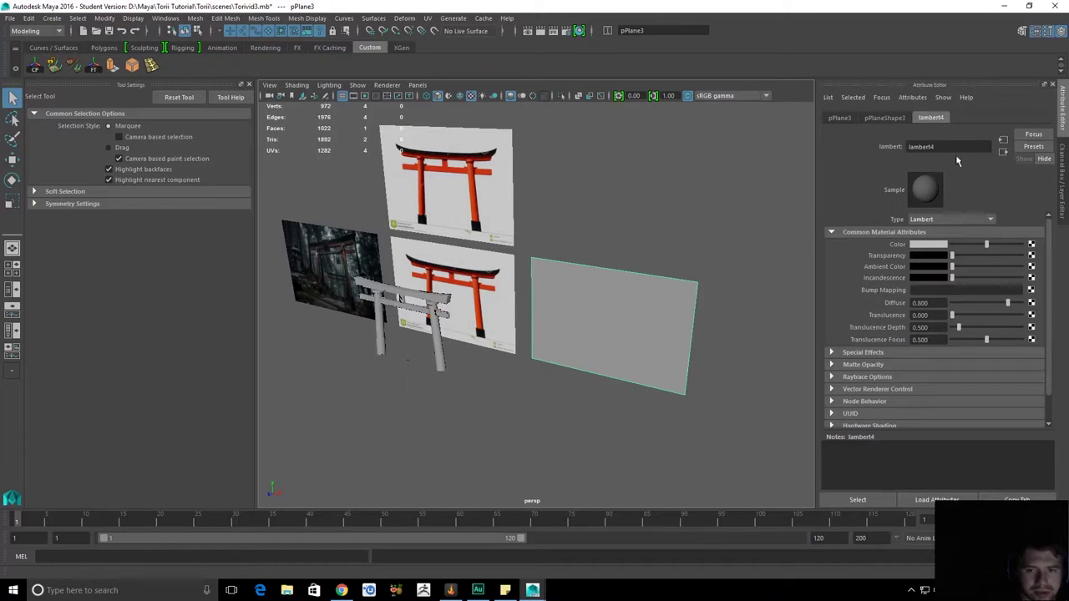
pyautogui.click(1032, 245)
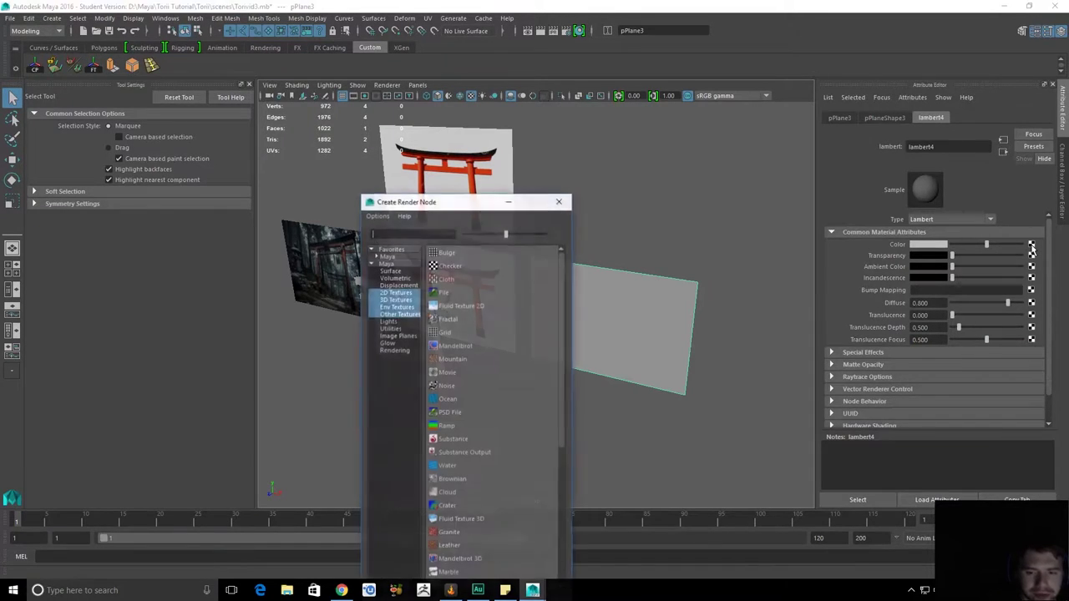
pyautogui.click(446, 294)
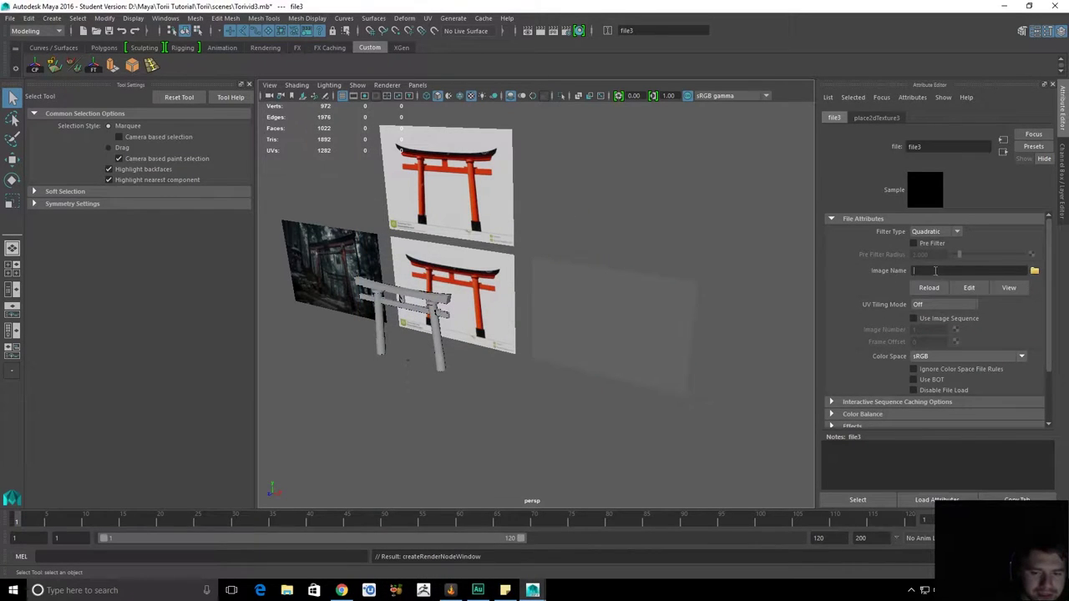
pyautogui.click(1035, 271)
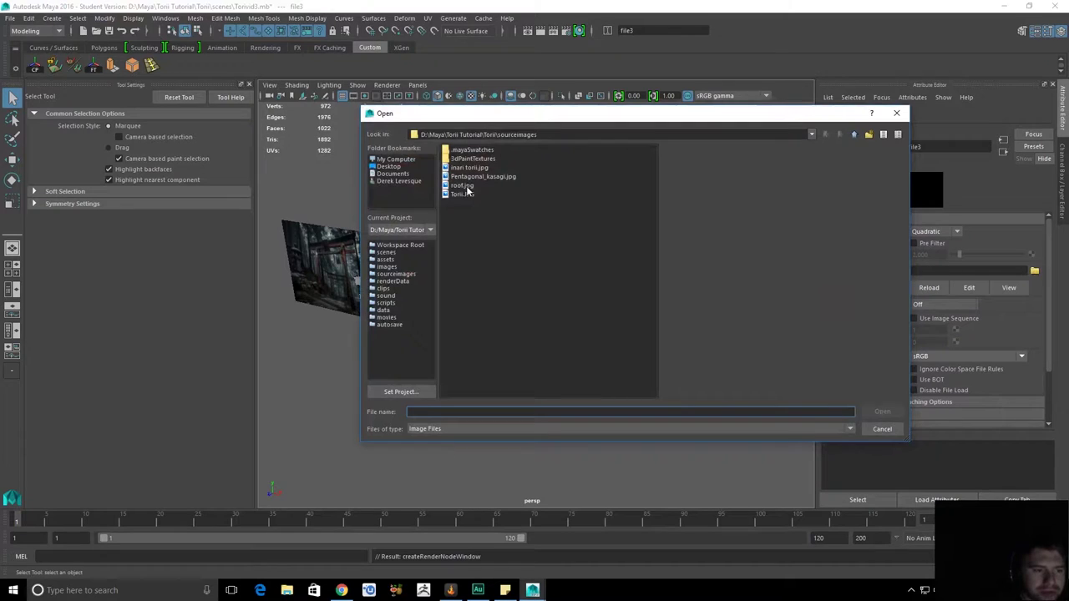
pyautogui.doubleClick(465, 187)
pyautogui.click(680, 231)
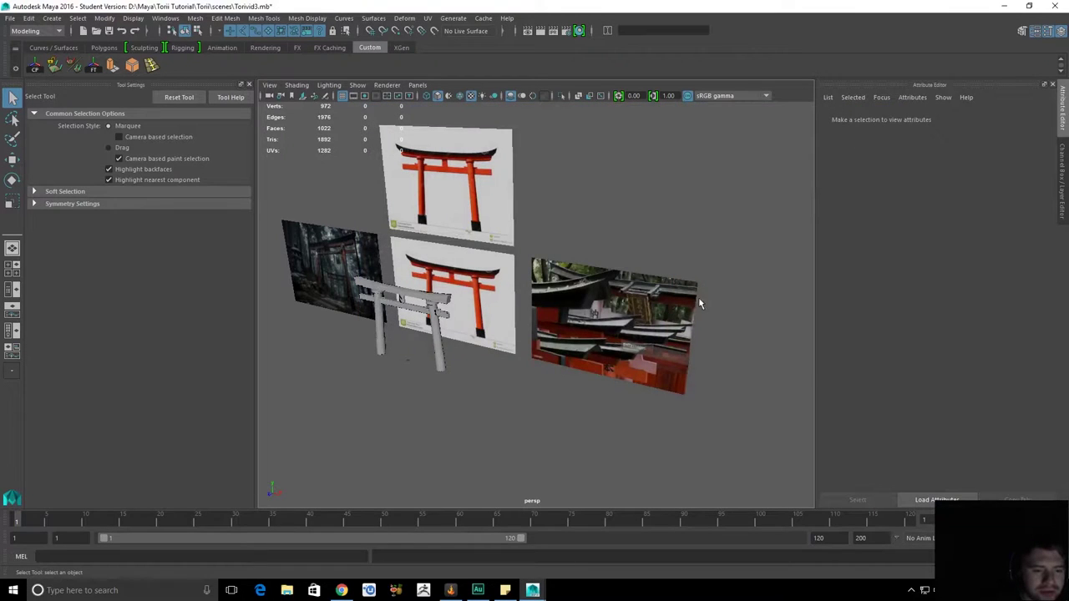
# Assign a new Lambert material to the upper image plane.
pyautogui.click(457, 187)
pyautogui.moveTo(485, 177); pyautogui.dragTo(584, 478, button='right')
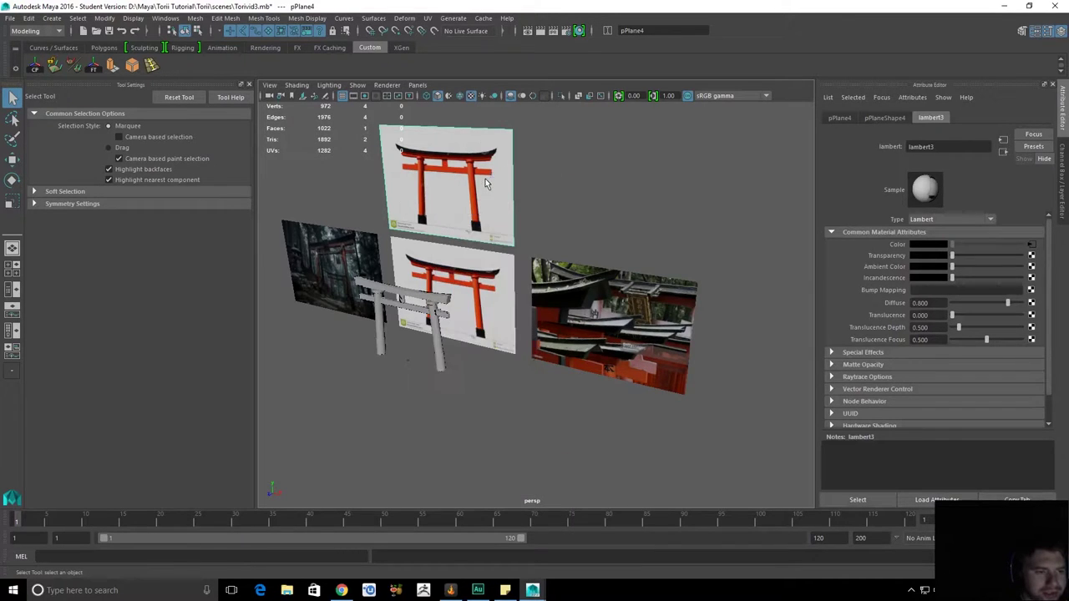
pyautogui.scroll(5, 544, 245)
pyautogui.rightClick(472, 170)
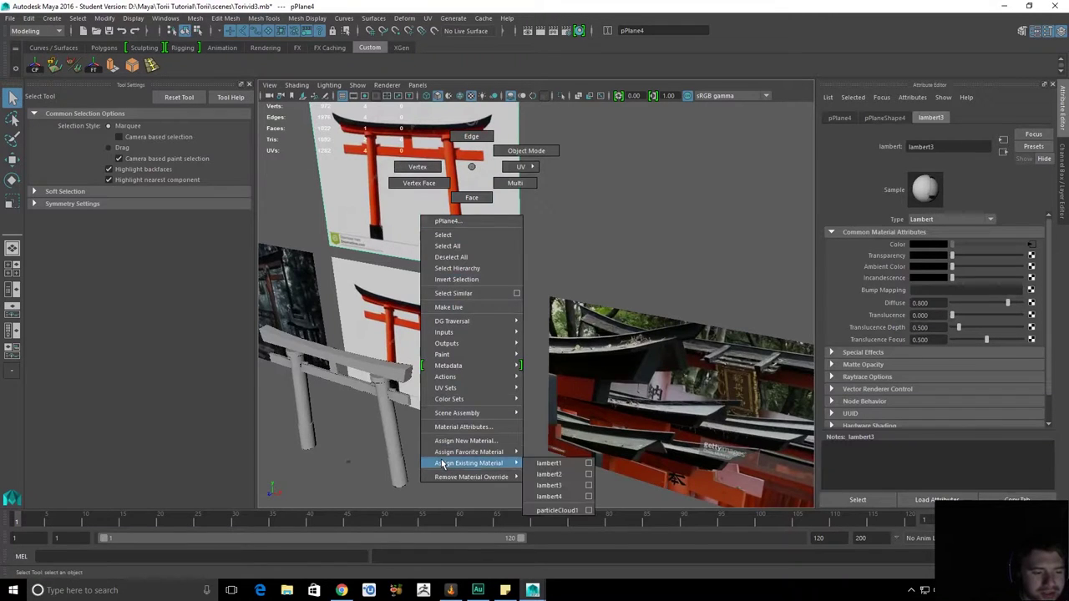
pyautogui.moveTo(529, 458)
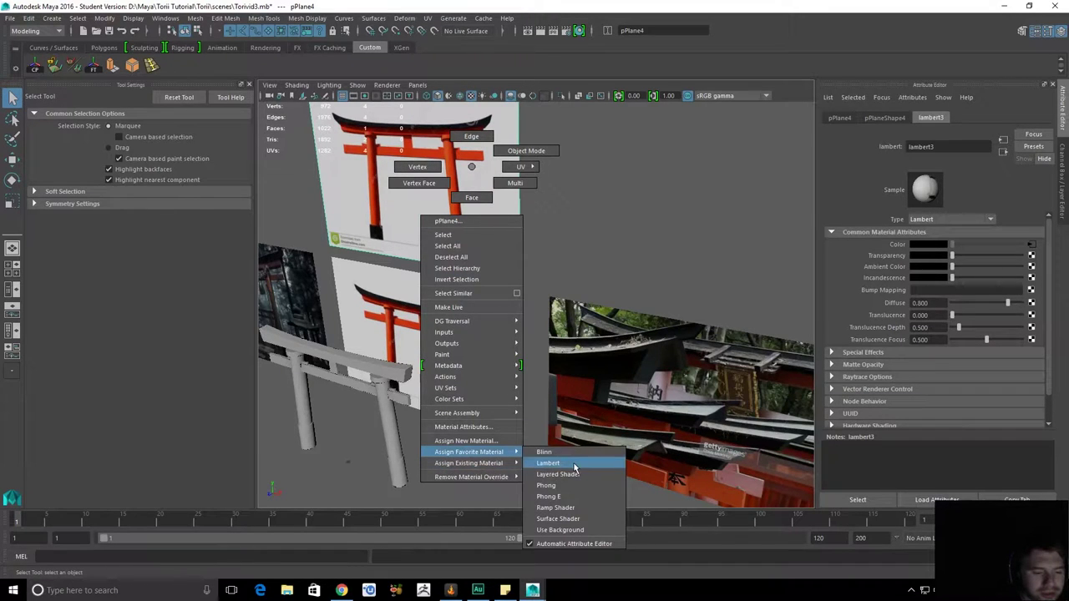
pyautogui.click(574, 465)
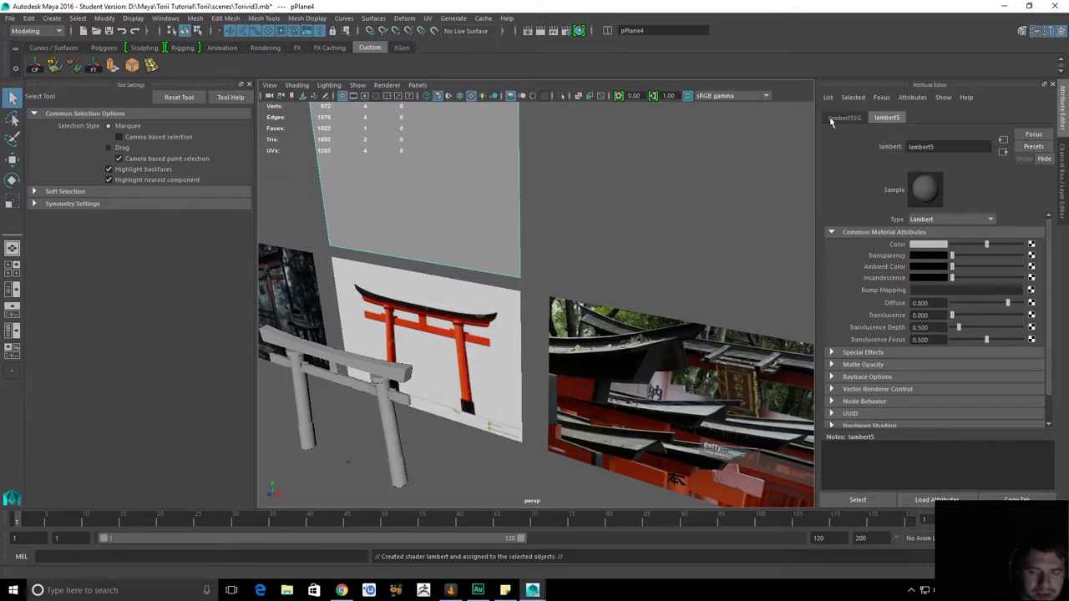
# Connect a File texture to the upper plane's material color and load Pentagonal_kasagi.jpg.
pyautogui.click(1032, 247)
pyautogui.click(477, 294)
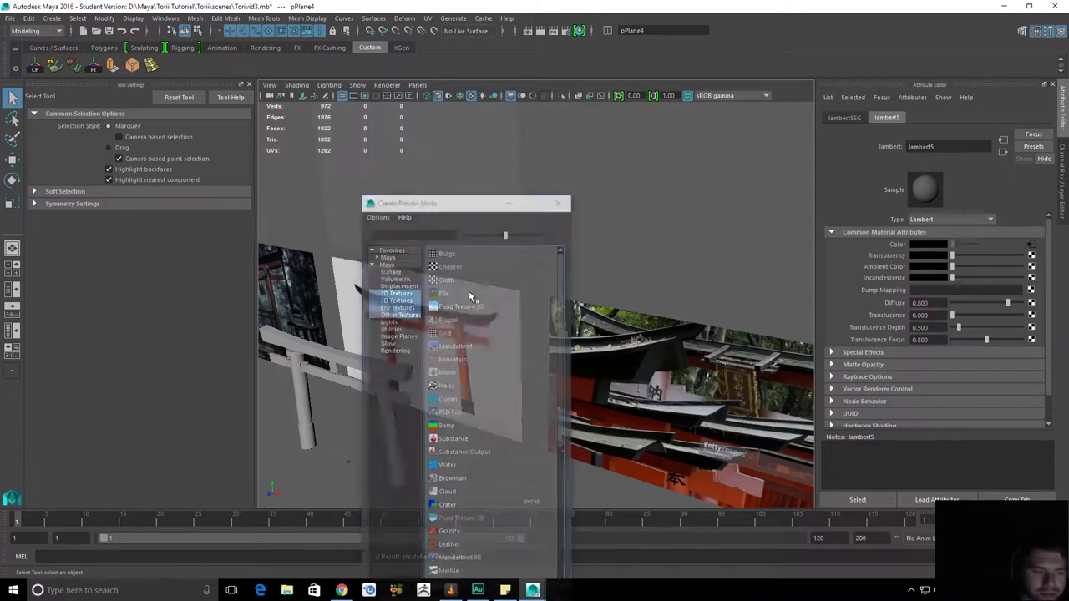
pyautogui.click(1034, 269)
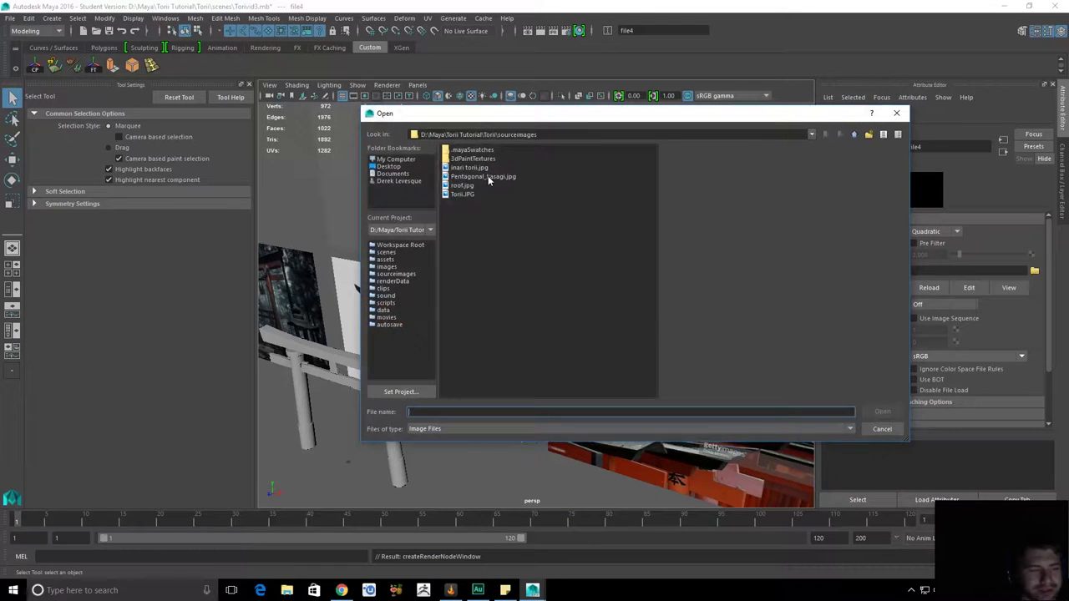
pyautogui.doubleClick(488, 177)
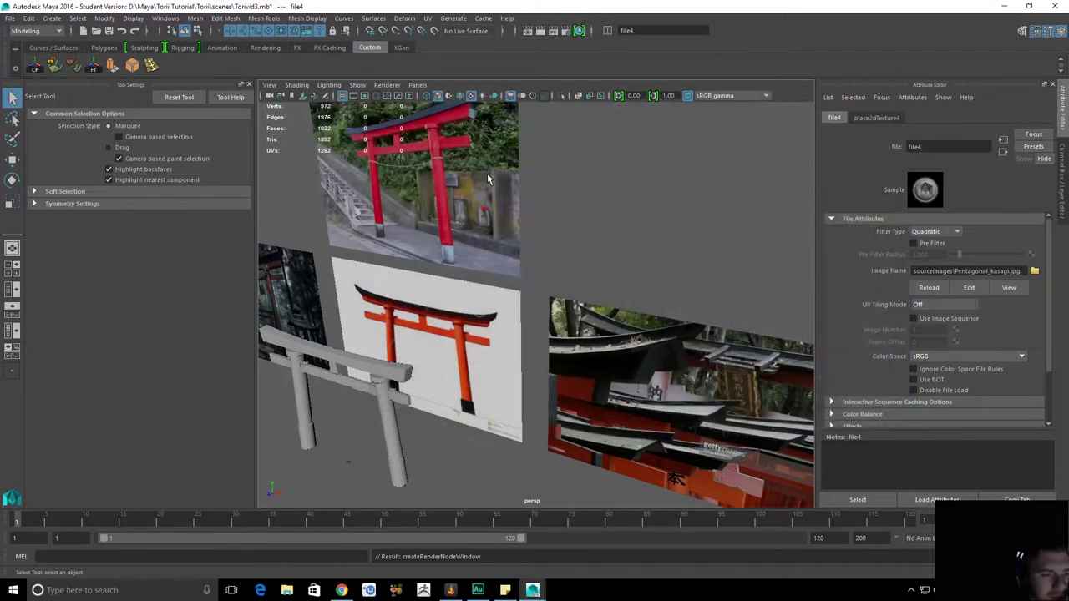
pyautogui.click(568, 137)
pyautogui.scroll(4, 527, 224)
pyautogui.keyDown('alt'); pyautogui.moveTo(562, 228); pyautogui.dragTo(580, 303, button='middle'); pyautogui.keyUp('alt')
pyautogui.keyDown('alt'); pyautogui.moveTo(580, 303); pyautogui.dragTo(599, 319); pyautogui.keyUp('alt')
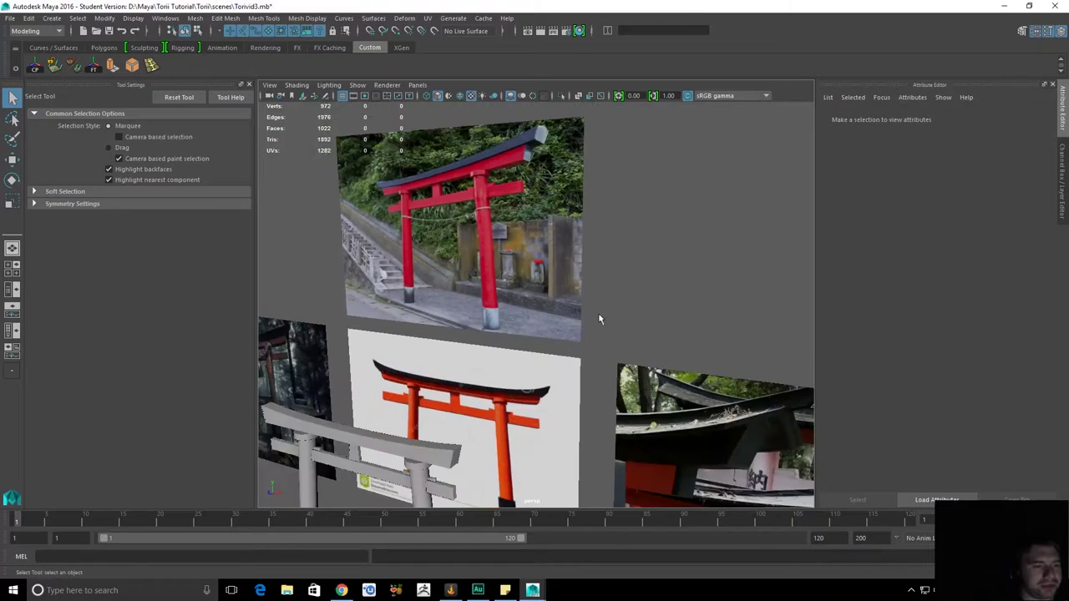
pyautogui.keyDown('alt'); pyautogui.moveTo(462, 267); pyautogui.dragTo(472, 289); pyautogui.keyUp('alt')
pyautogui.click(409, 371)
pyautogui.keyDown('alt'); pyautogui.moveTo(409, 372); pyautogui.dragTo(644, 326); pyautogui.keyUp('alt')
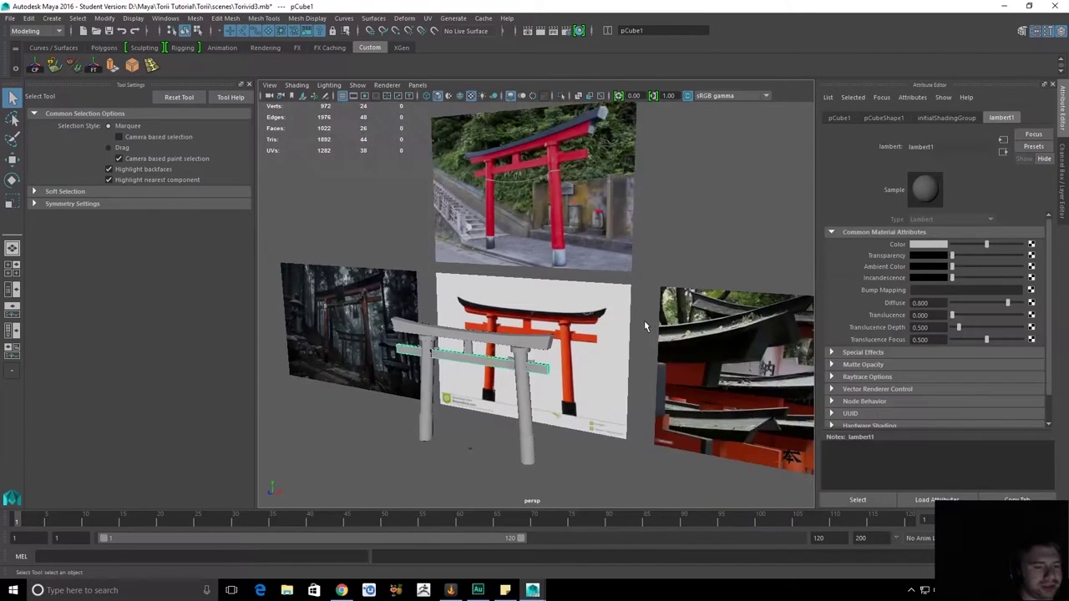
pyautogui.click(603, 309)
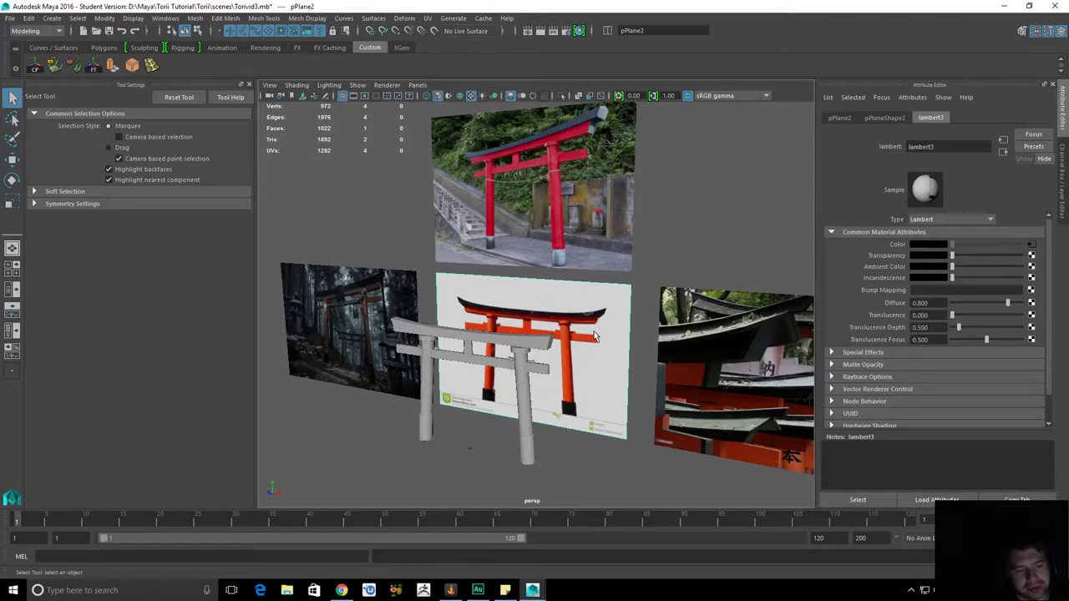
pyautogui.press('Delete')
pyautogui.hotkey('ctrl', 'z')
# Move the white-background torii image plane backward along Z, behind the other reference planes.
pyautogui.keyDown('alt'); pyautogui.moveTo(591, 316); pyautogui.dragTo(578, 288); pyautogui.keyUp('alt')
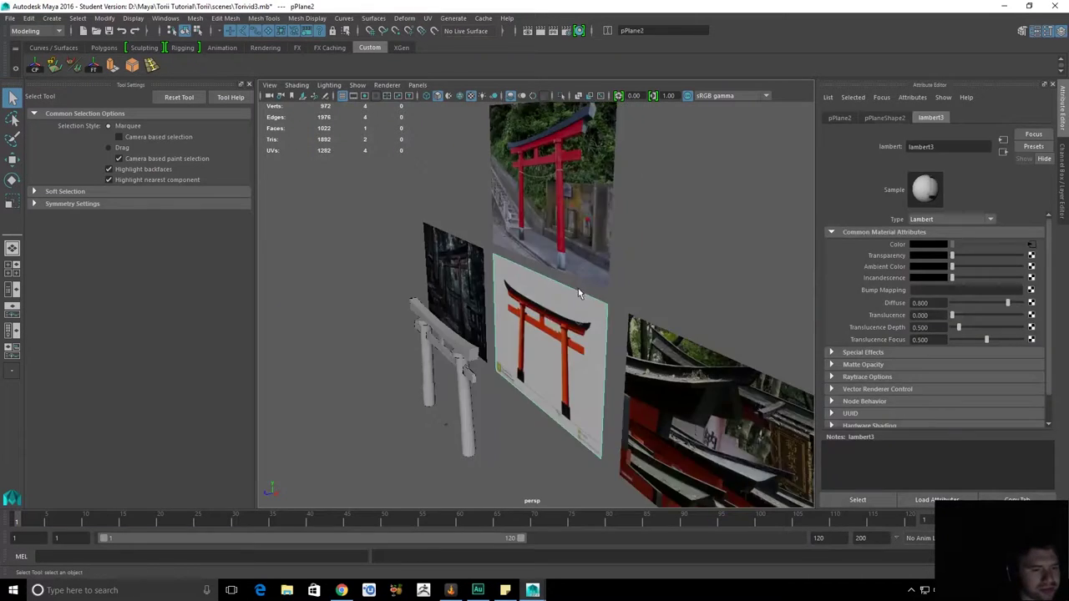
pyautogui.press('w')
pyautogui.moveTo(476, 361); pyautogui.dragTo(603, 333)
# Vertex-snap the upper red torii photo plane straight down into the vacated spot between the other references.
pyautogui.click(564, 207)
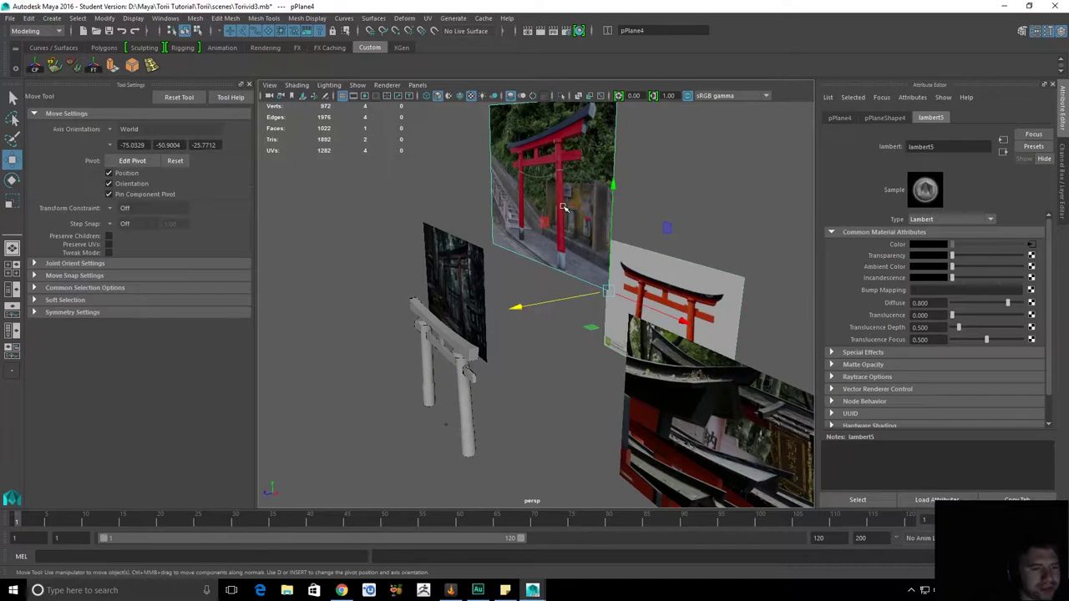
pyautogui.click(616, 190)
pyautogui.press('v')
pyautogui.moveTo(513, 334); pyautogui.dragTo(513, 491, button='middle')
# Move the white-background torii image plane sideways and up so it sits above the red torii photo plane.
pyautogui.click(672, 285)
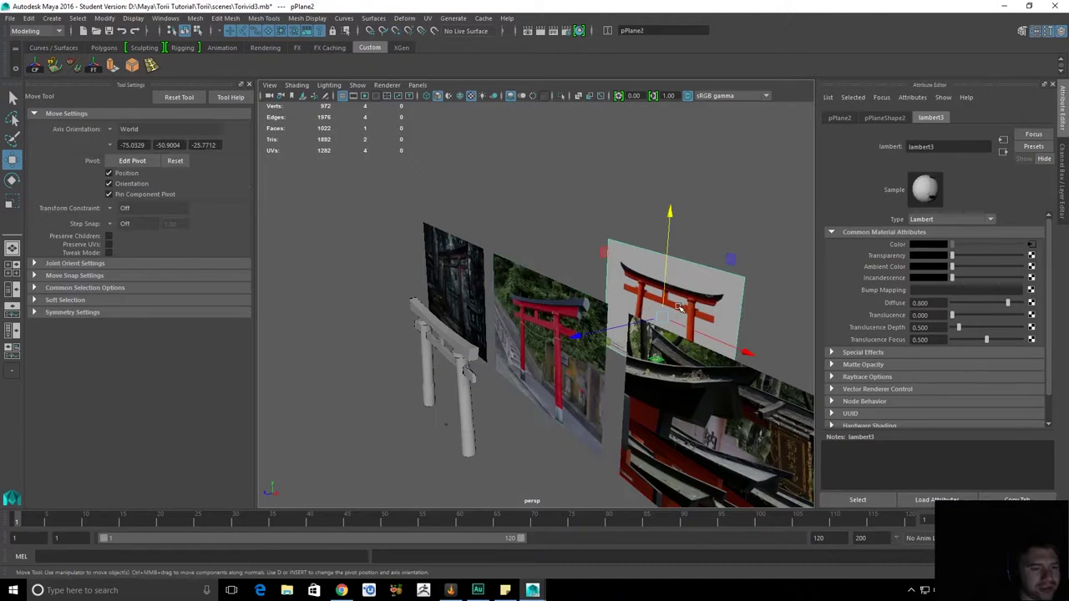
pyautogui.moveTo(735, 261); pyautogui.dragTo(631, 154)
pyautogui.keyDown('alt'); pyautogui.moveTo(587, 281); pyautogui.dragTo(641, 325); pyautogui.keyUp('alt')
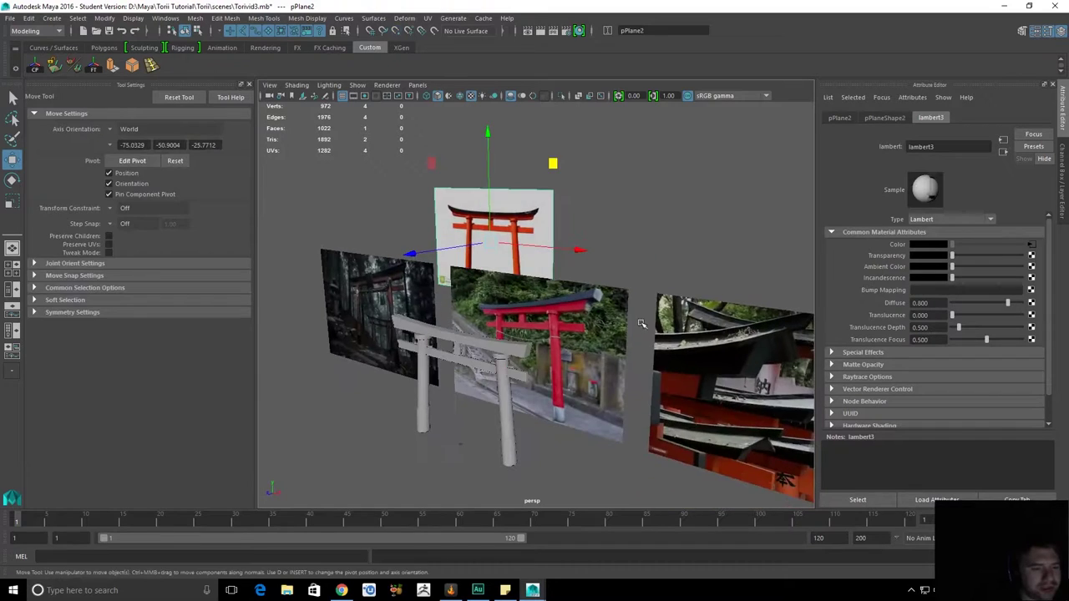
# Examine the beam ends and roof shape in the red torii photo and compare them with the modelled gate.
pyautogui.press('q')
pyautogui.click(595, 352)
pyautogui.keyDown('alt'); pyautogui.moveTo(595, 352); pyautogui.dragTo(618, 304, button='middle'); pyautogui.keyUp('alt')
pyautogui.keyDown('alt'); pyautogui.moveTo(618, 305); pyautogui.dragTo(718, 385, button='right'); pyautogui.keyUp('alt')
pyautogui.keyDown('alt'); pyautogui.moveTo(719, 385); pyautogui.dragTo(592, 325); pyautogui.keyUp('alt')
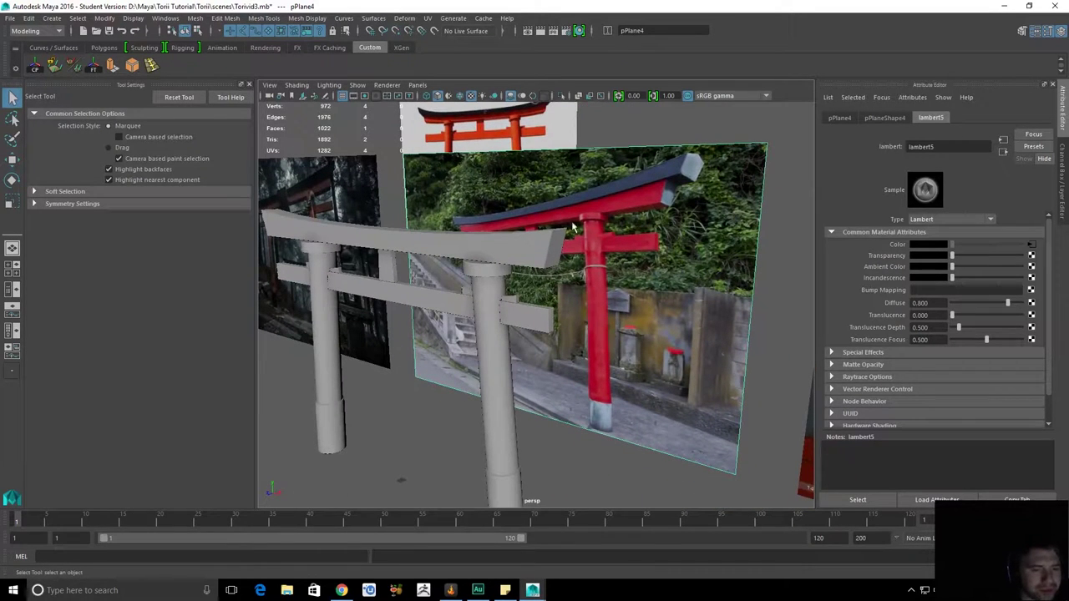
pyautogui.scroll(3, 597, 290)
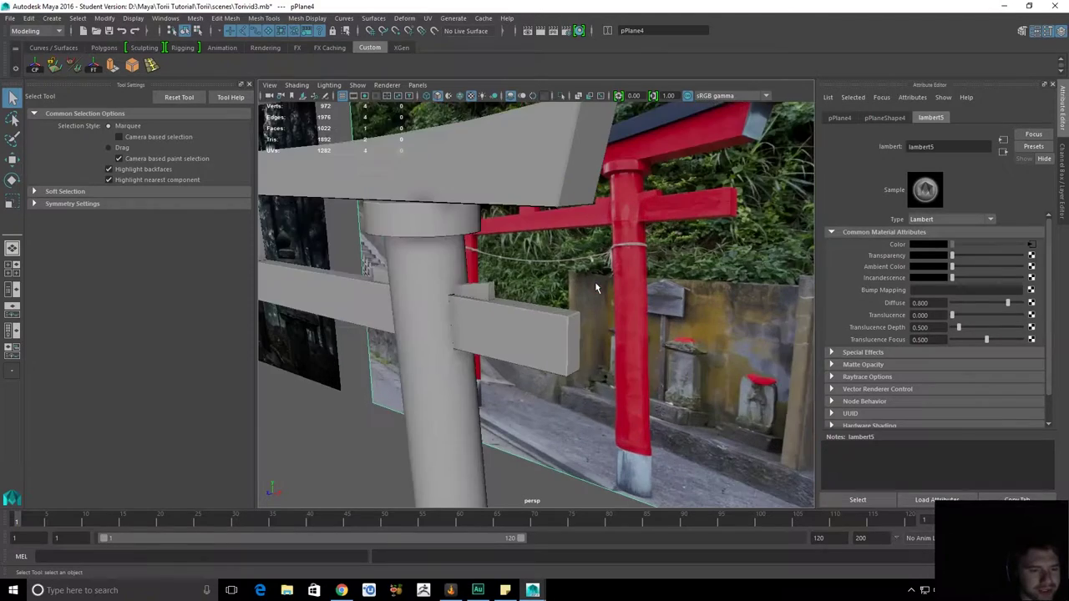
pyautogui.keyDown('alt'); pyautogui.moveTo(671, 227); pyautogui.dragTo(560, 267); pyautogui.keyUp('alt')
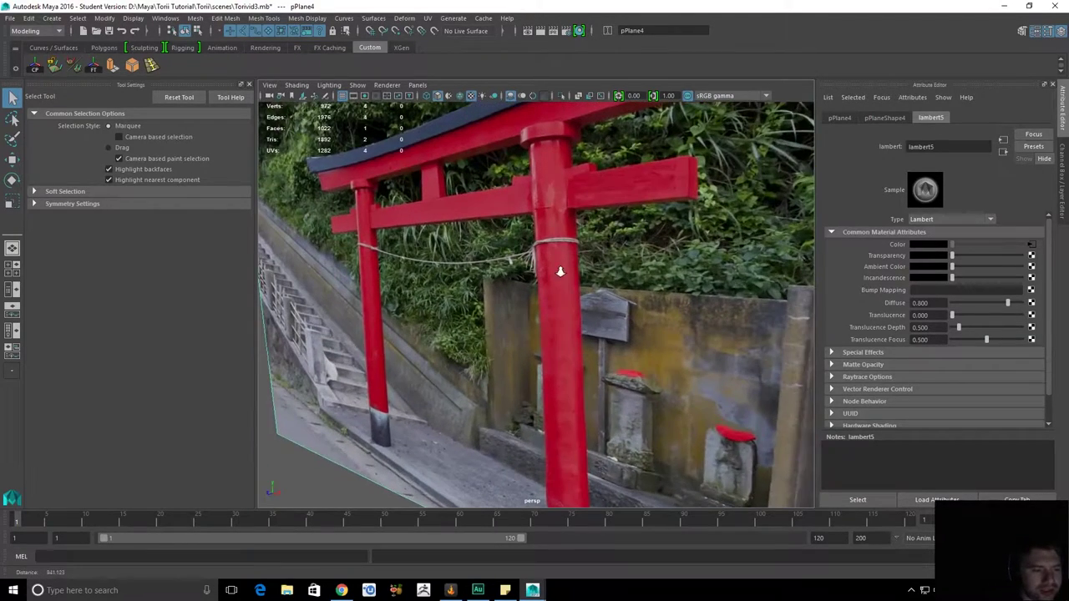
pyautogui.scroll(-4, 569, 194)
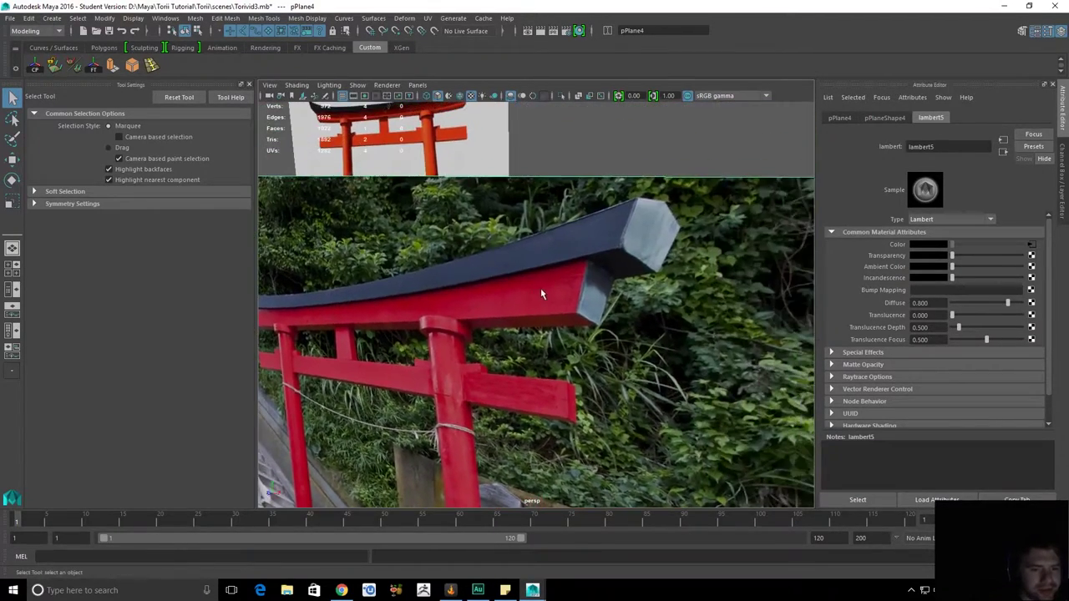
pyautogui.keyDown('alt'); pyautogui.moveTo(532, 309); pyautogui.dragTo(573, 289); pyautogui.keyUp('alt')
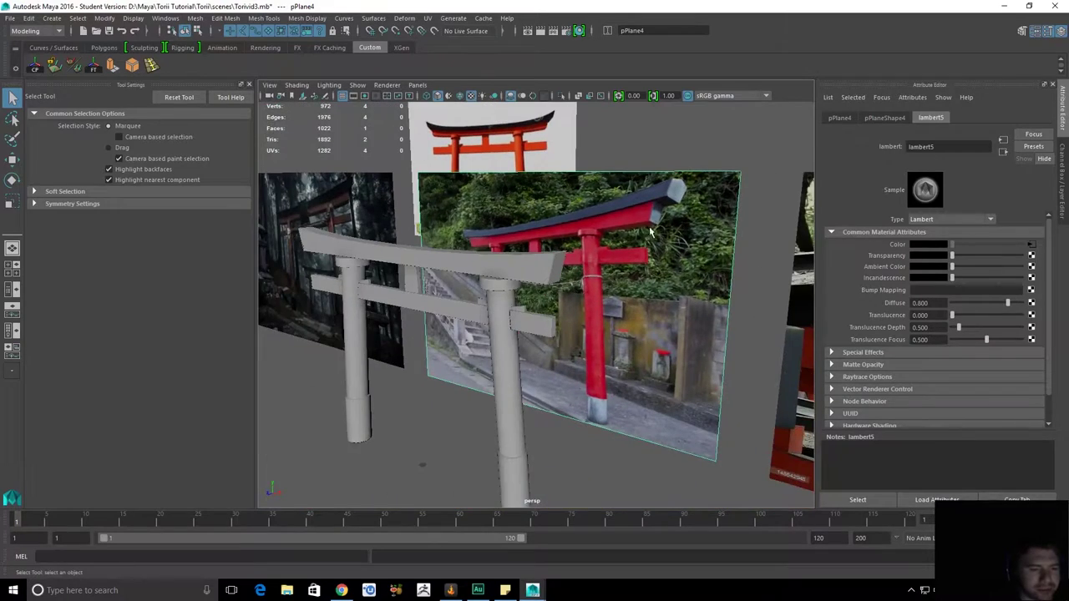
pyautogui.keyDown('alt'); pyautogui.moveTo(648, 236); pyautogui.dragTo(611, 247); pyautogui.keyUp('alt')
pyautogui.scroll(2, 652, 284)
pyautogui.keyDown('alt'); pyautogui.moveTo(655, 286); pyautogui.dragTo(508, 292); pyautogui.keyUp('alt')
pyautogui.scroll(1, 614, 289)
# Select the curved top beam and vertex-snap its pivot to the lower front corner of its end face.
pyautogui.click(615, 287)
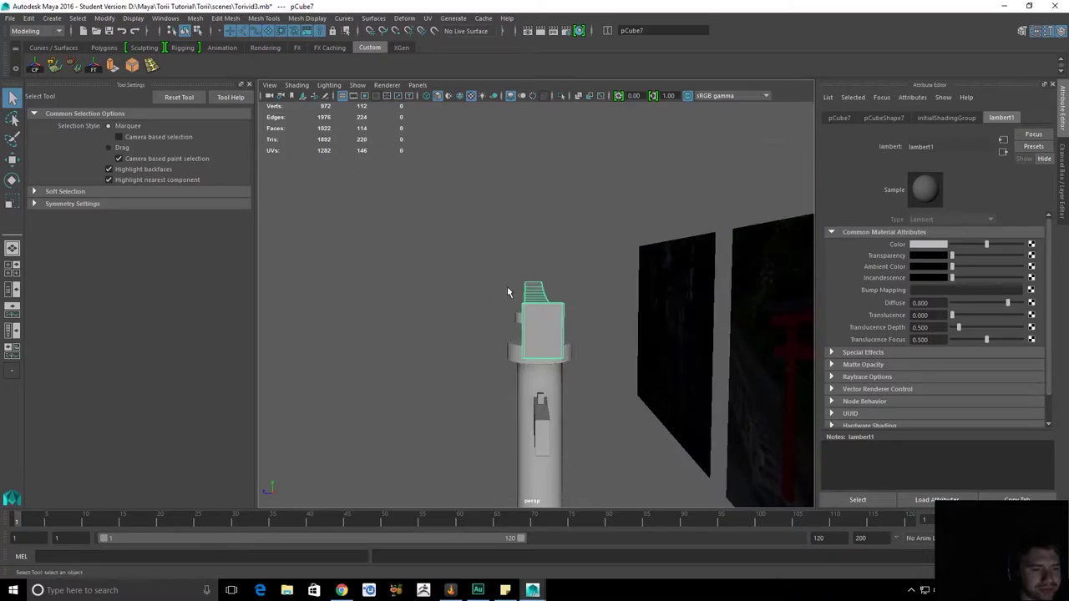
pyautogui.press('r')
pyautogui.keyDown('alt'); pyautogui.moveTo(570, 319); pyautogui.dragTo(690, 325); pyautogui.keyUp('alt')
pyautogui.keyDown('alt'); pyautogui.moveTo(690, 325); pyautogui.dragTo(495, 277, button='middle'); pyautogui.keyUp('alt')
pyautogui.keyDown('alt'); pyautogui.moveTo(494, 276); pyautogui.dragTo(545, 304); pyautogui.keyUp('alt')
pyautogui.scroll(-2, 545, 304)
pyautogui.scroll(-3, 570, 239)
pyautogui.scroll(3, 554, 255)
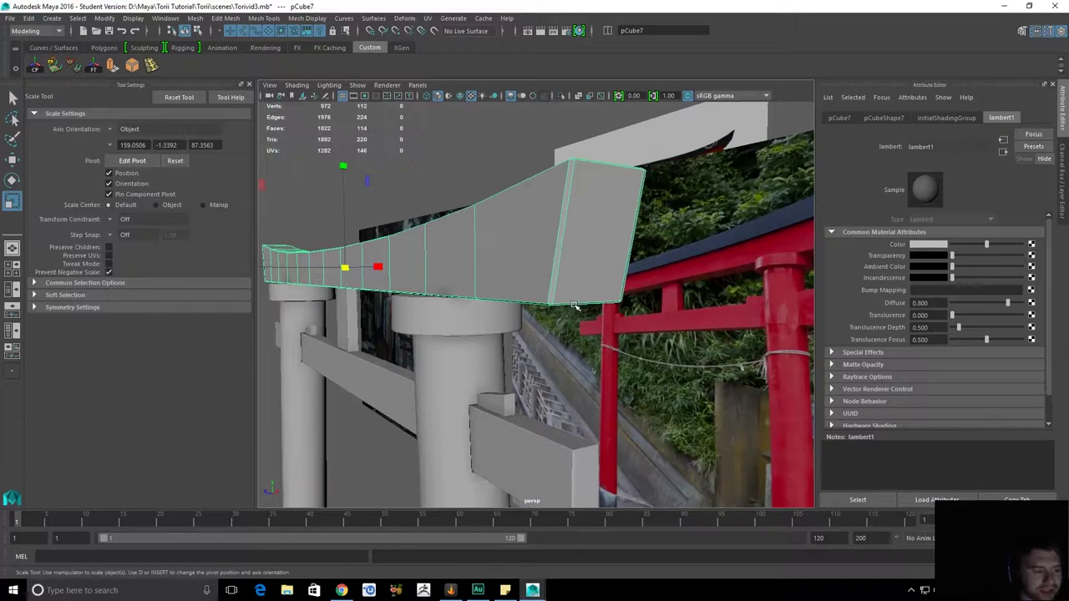
pyautogui.press('v')
pyautogui.press('d')
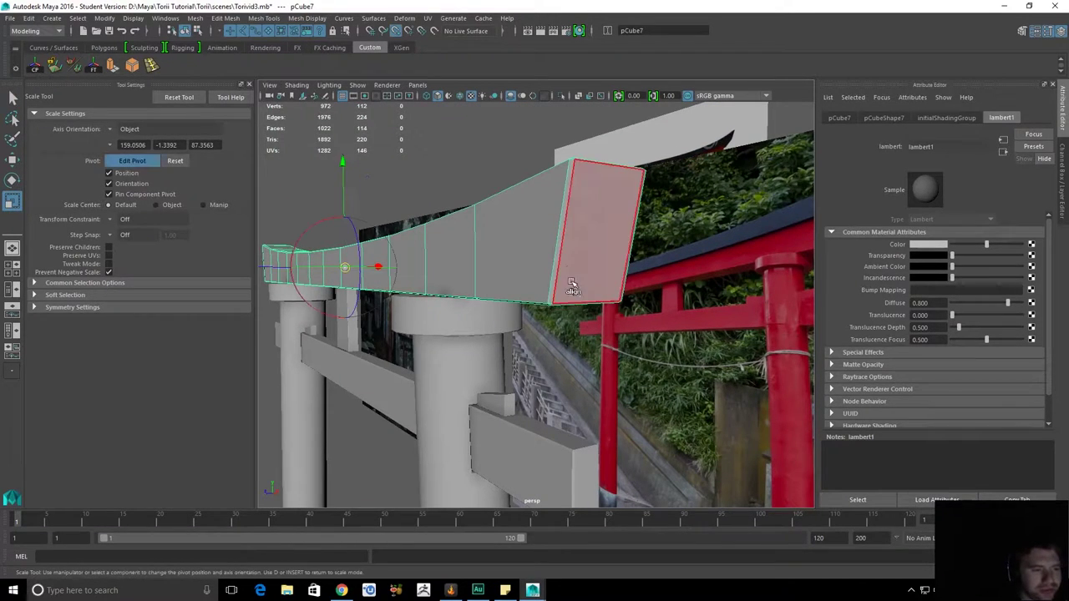
pyautogui.keyDown('alt'); pyautogui.moveTo(565, 288); pyautogui.dragTo(564, 247); pyautogui.keyUp('alt')
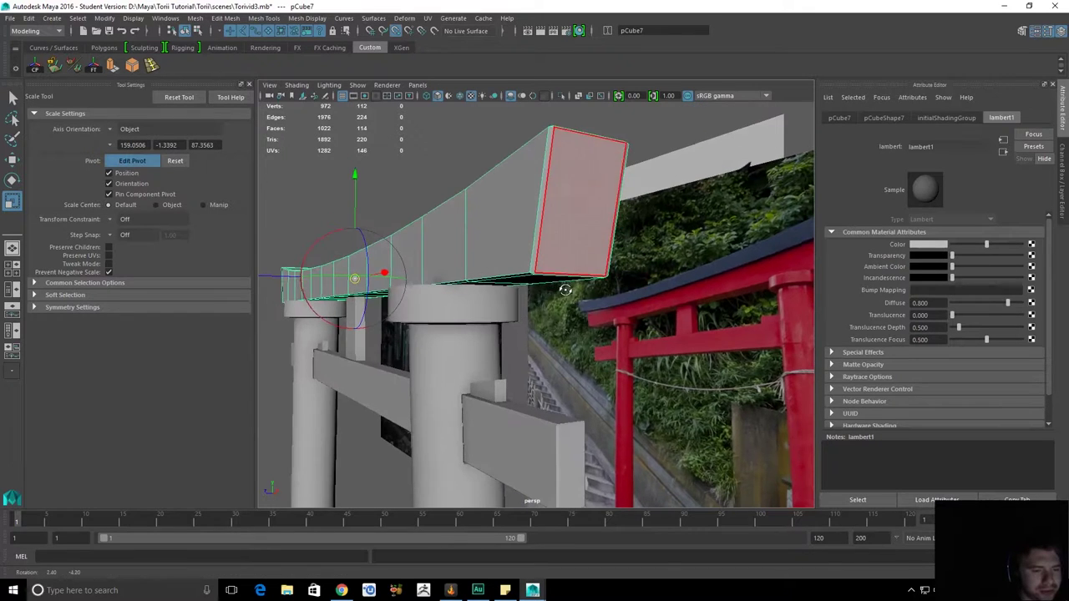
pyautogui.moveTo(547, 269); pyautogui.dragTo(546, 267, button='middle')
pyautogui.click(545, 265)
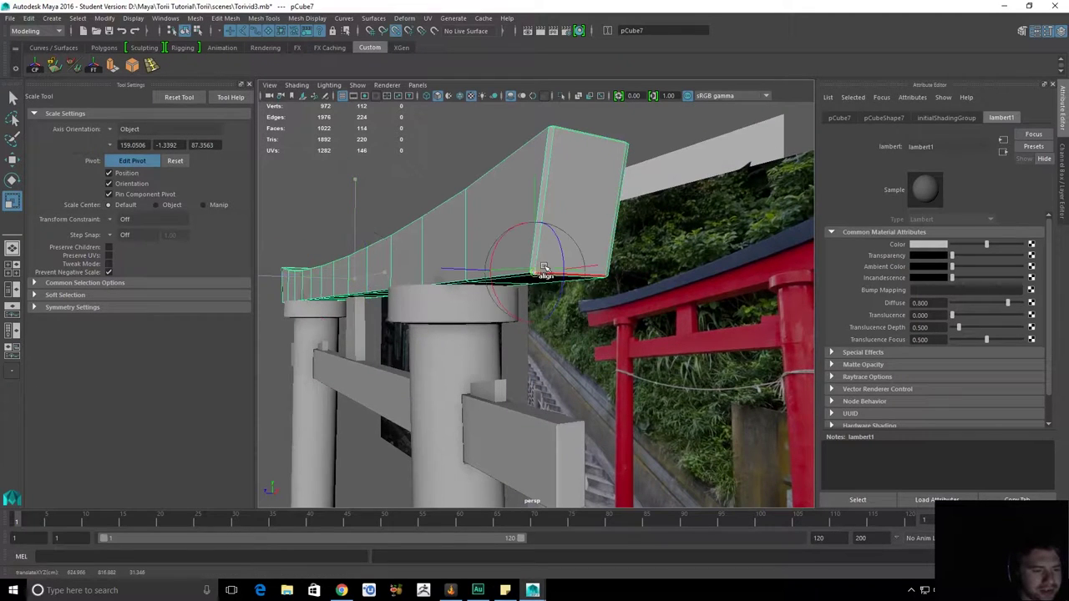
pyautogui.press('d')
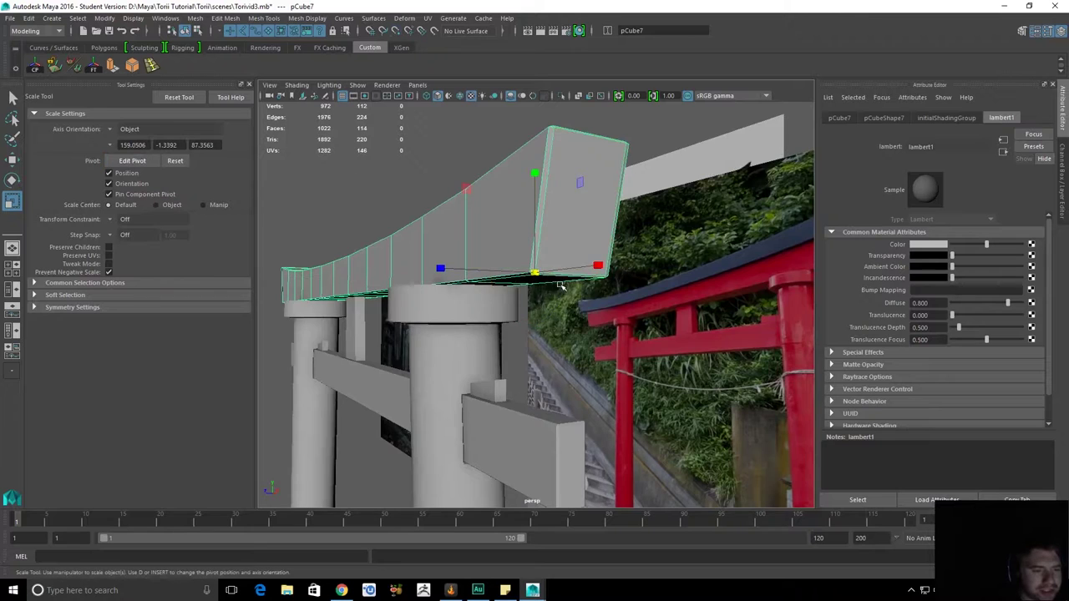
# Shift the top beam's pivot slightly inward onto the neighbouring vertex on the underside of the end.
pyautogui.keyDown('alt'); pyautogui.moveTo(542, 277); pyautogui.dragTo(606, 336, button='right'); pyautogui.keyUp('alt')
pyautogui.keyDown('alt'); pyautogui.moveTo(605, 336); pyautogui.dragTo(617, 308); pyautogui.keyUp('alt')
pyautogui.press('d')
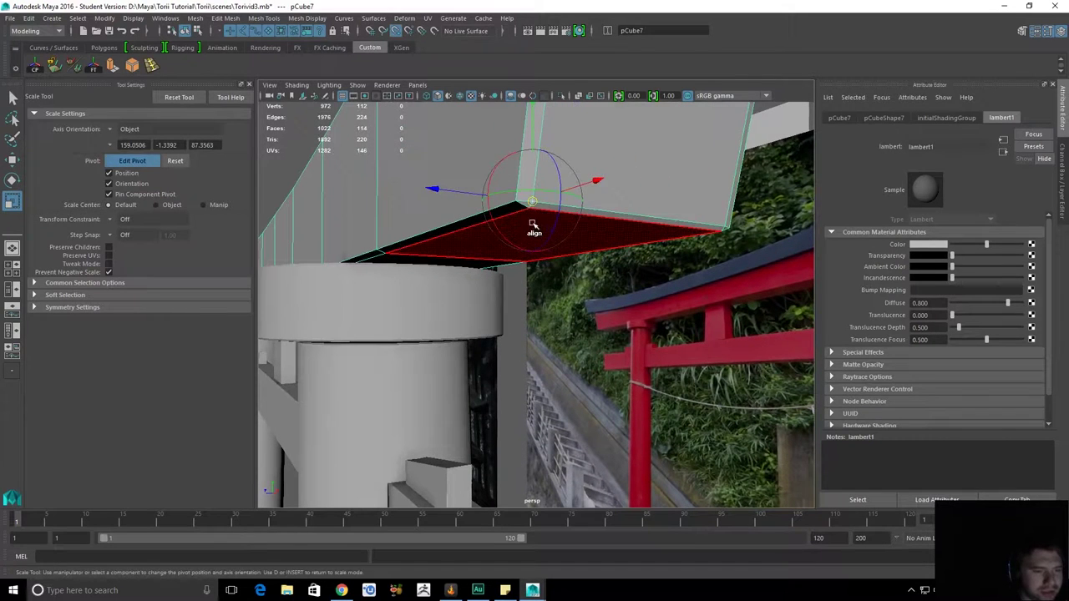
pyautogui.click(529, 208)
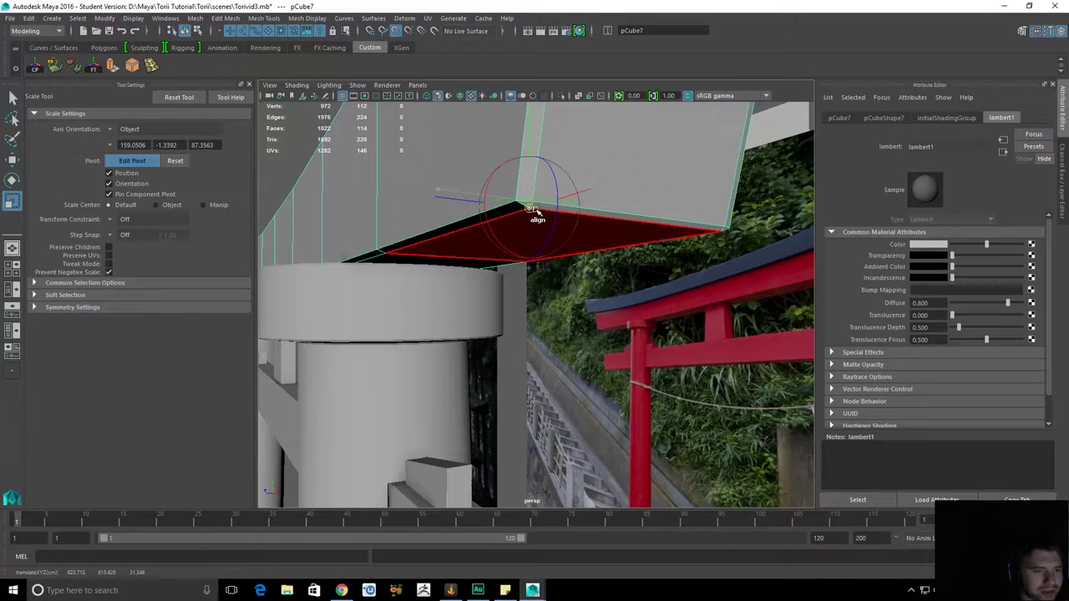
pyautogui.press('d')
# Reset the top beam's pivot to its center and activate the Move tool.
pyautogui.keyDown('alt'); pyautogui.moveTo(529, 208); pyautogui.dragTo(634, 203); pyautogui.keyUp('alt')
pyautogui.moveTo(544, 242)
pyautogui.keyDown('alt'); pyautogui.mouseDown()
pyautogui.moveTo(535, 250)
pyautogui.moveTo(564, 245)
pyautogui.mouseUp(); pyautogui.keyUp('alt')
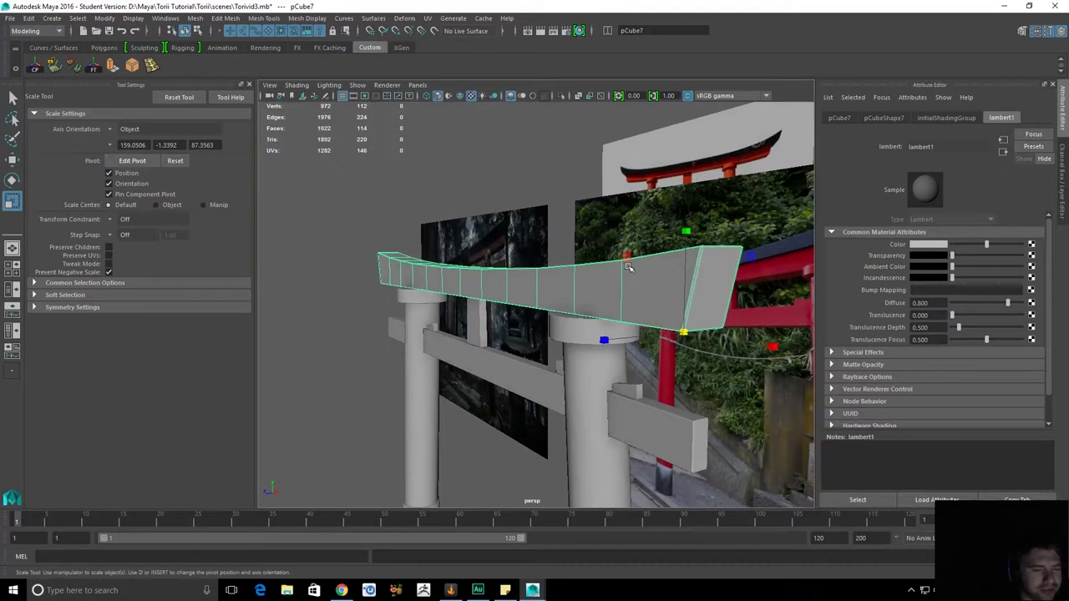
pyautogui.press('q')
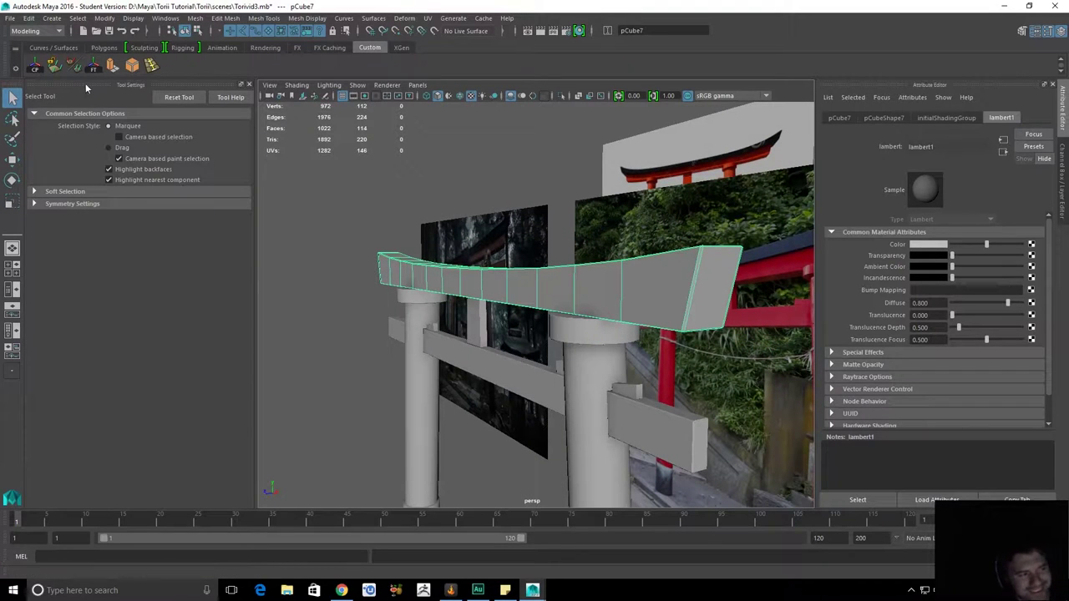
pyautogui.press('w')
pyautogui.keyDown('alt'); pyautogui.moveTo(501, 279); pyautogui.dragTo(526, 284); pyautogui.keyUp('alt')
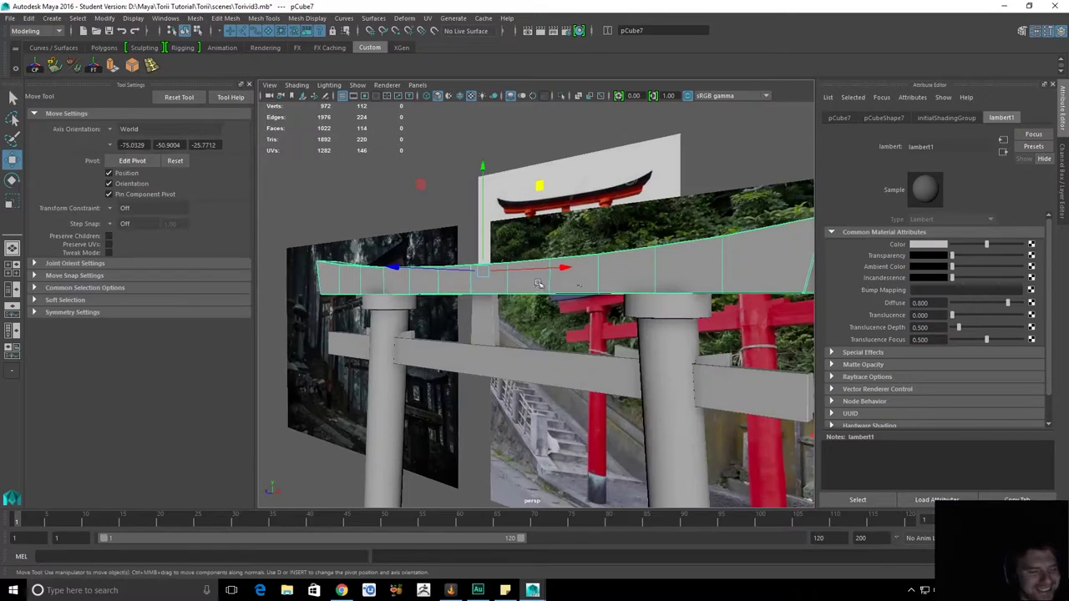
# Switch the top beam to vertex mode and select its entire upper row of vertices in the front view.
pyautogui.moveTo(583, 277); pyautogui.dragTo(460, 267, button='right')
pyautogui.scroll(-3, 561, 284)
pyautogui.keyDown('alt'); pyautogui.moveTo(605, 293); pyautogui.dragTo(562, 295); pyautogui.keyUp('alt')
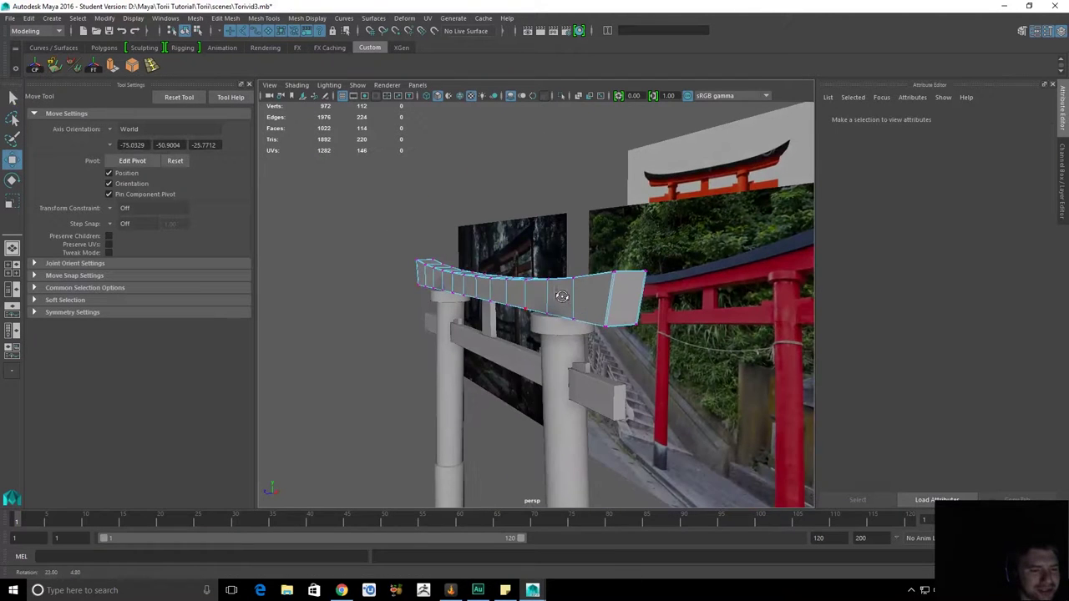
pyautogui.moveTo(562, 297); pyautogui.dragTo(451, 282, button='right')
pyautogui.press('space')
pyautogui.moveTo(455, 280); pyautogui.dragTo(530, 264)
pyautogui.press('space')
pyautogui.press('space')
pyautogui.moveTo(631, 264); pyautogui.dragTo(636, 287)
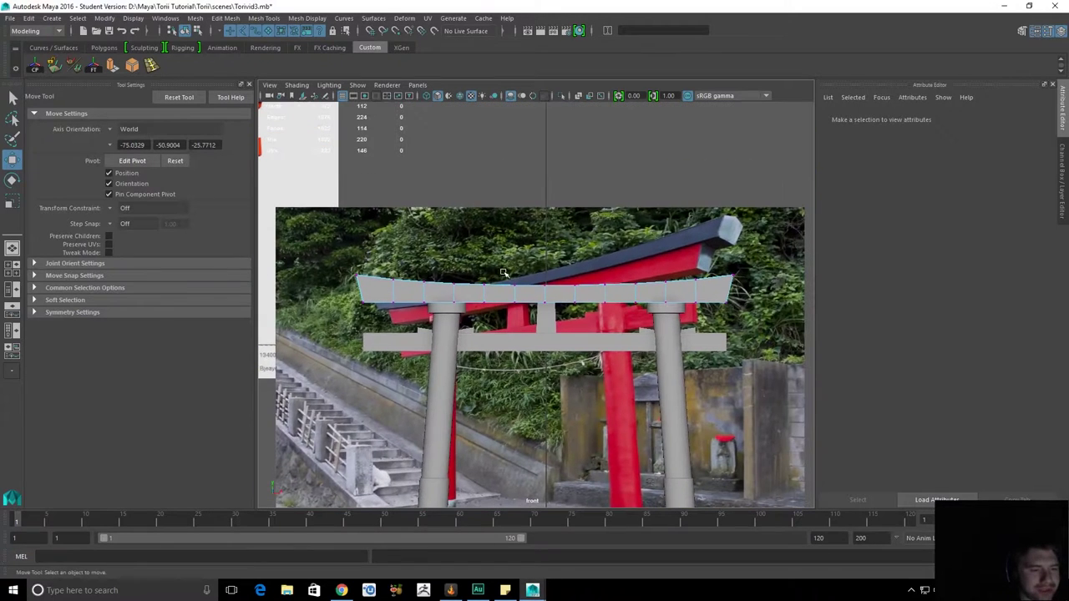
pyautogui.moveTo(321, 237); pyautogui.dragTo(822, 296)
pyautogui.press('space')
# Adjust the height of the beam's upper vertices along Y, comparing its thickness with the reference photos.
pyautogui.moveTo(545, 201); pyautogui.dragTo(546, 197)
pyautogui.keyDown('alt'); pyautogui.moveTo(616, 234); pyautogui.dragTo(536, 258); pyautogui.keyUp('alt')
pyautogui.keyDown('alt'); pyautogui.moveTo(537, 257); pyautogui.dragTo(606, 284, button='right'); pyautogui.keyUp('alt')
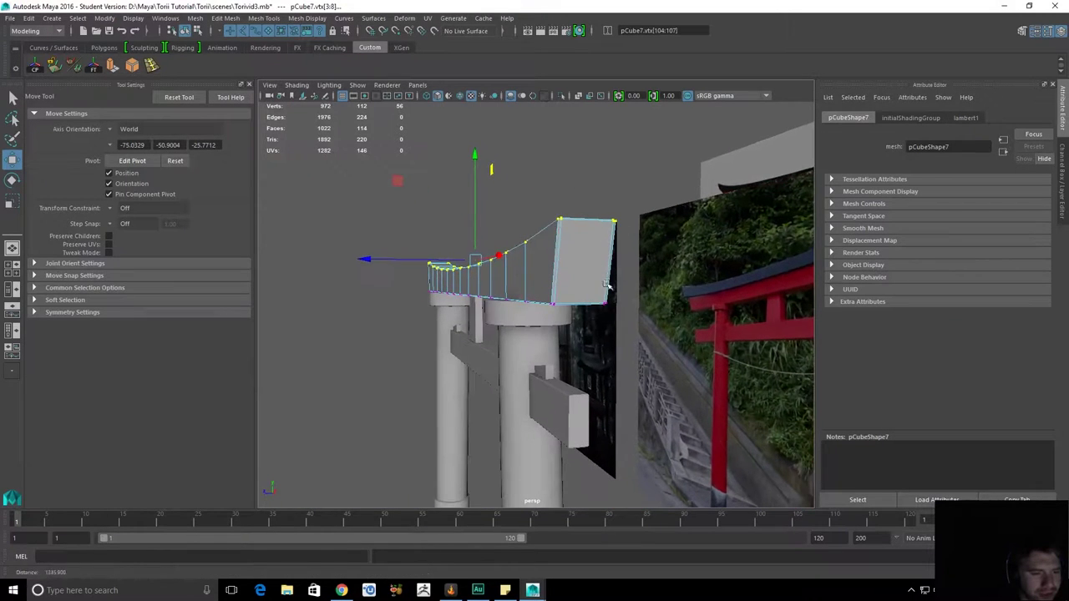
pyautogui.moveTo(477, 155); pyautogui.dragTo(625, 183)
pyautogui.scroll(-3, 567, 299)
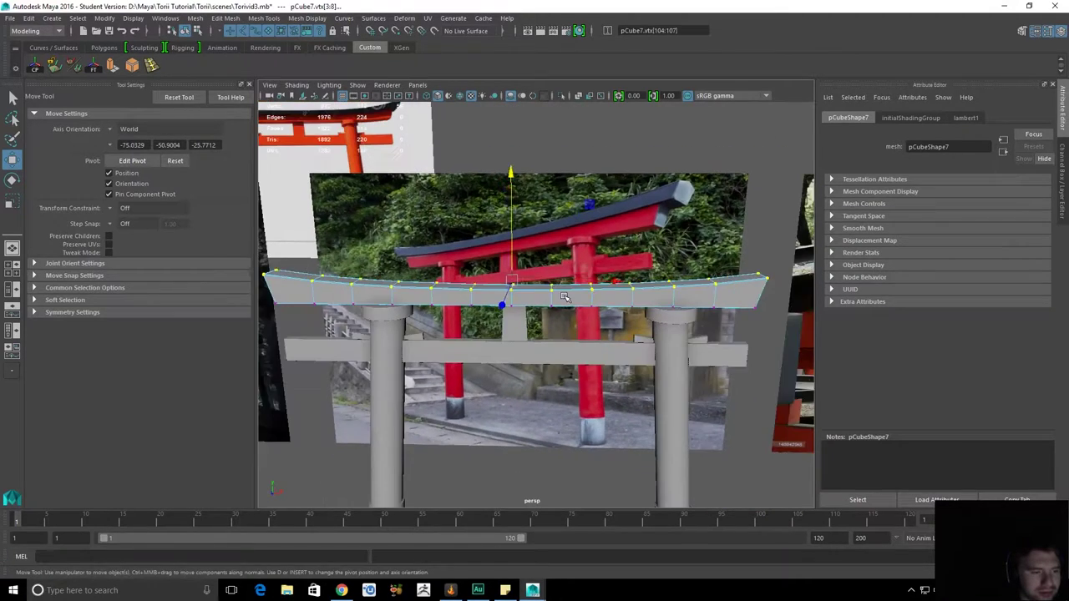
pyautogui.press('r')
pyautogui.keyDown('alt'); pyautogui.moveTo(566, 298); pyautogui.dragTo(572, 291); pyautogui.keyUp('alt')
pyautogui.keyDown('alt'); pyautogui.moveTo(571, 290); pyautogui.dragTo(591, 294, button='right'); pyautogui.keyUp('alt')
pyautogui.keyDown('alt'); pyautogui.moveTo(512, 165); pyautogui.dragTo(502, 207); pyautogui.keyUp('alt')
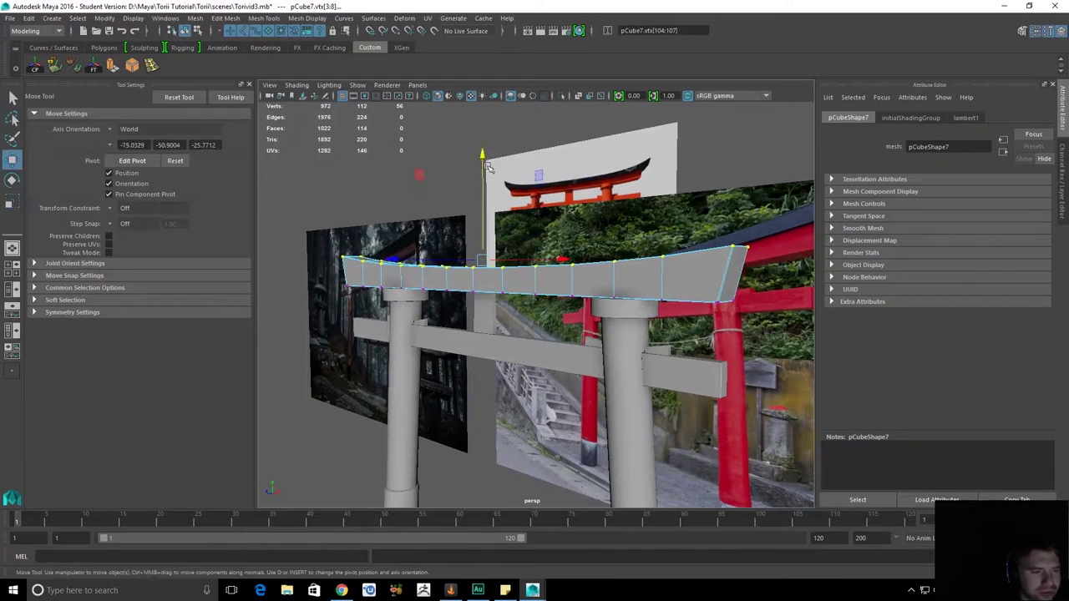
pyautogui.press('q')
pyautogui.keyDown('alt'); pyautogui.moveTo(657, 258); pyautogui.dragTo(538, 260); pyautogui.keyUp('alt')
# Return the top beam to object mode and scale it slightly wider along Z.
pyautogui.moveTo(508, 253); pyautogui.dragTo(525, 237, button='right')
pyautogui.press('r')
pyautogui.keyDown('alt'); pyautogui.moveTo(510, 244); pyautogui.dragTo(521, 274, button='middle'); pyautogui.keyUp('alt')
pyautogui.keyDown('alt'); pyautogui.moveTo(520, 274); pyautogui.dragTo(477, 284); pyautogui.keyUp('alt')
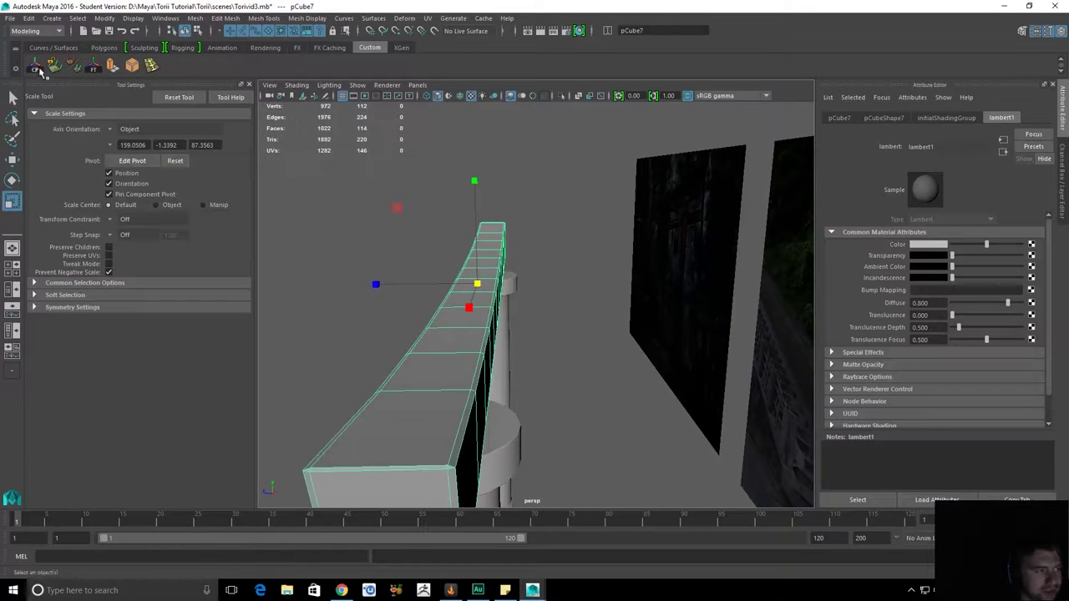
pyautogui.keyDown('alt'); pyautogui.moveTo(423, 255); pyautogui.dragTo(529, 239); pyautogui.keyUp('alt')
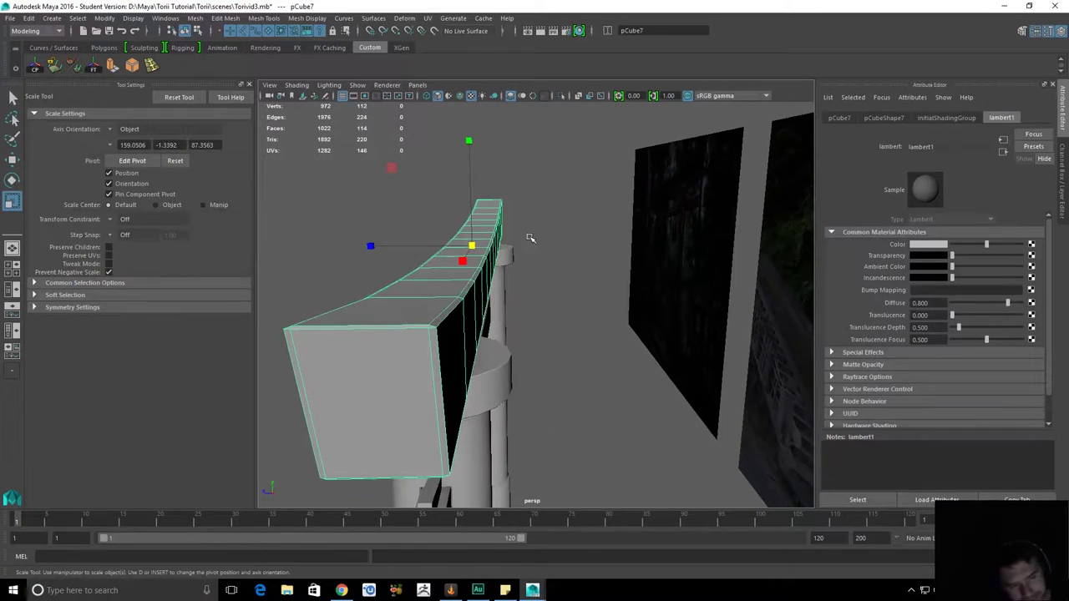
pyautogui.moveTo(369, 247); pyautogui.dragTo(360, 247)
pyautogui.press('q')
pyautogui.keyDown('alt'); pyautogui.moveTo(429, 274); pyautogui.dragTo(549, 272); pyautogui.keyUp('alt')
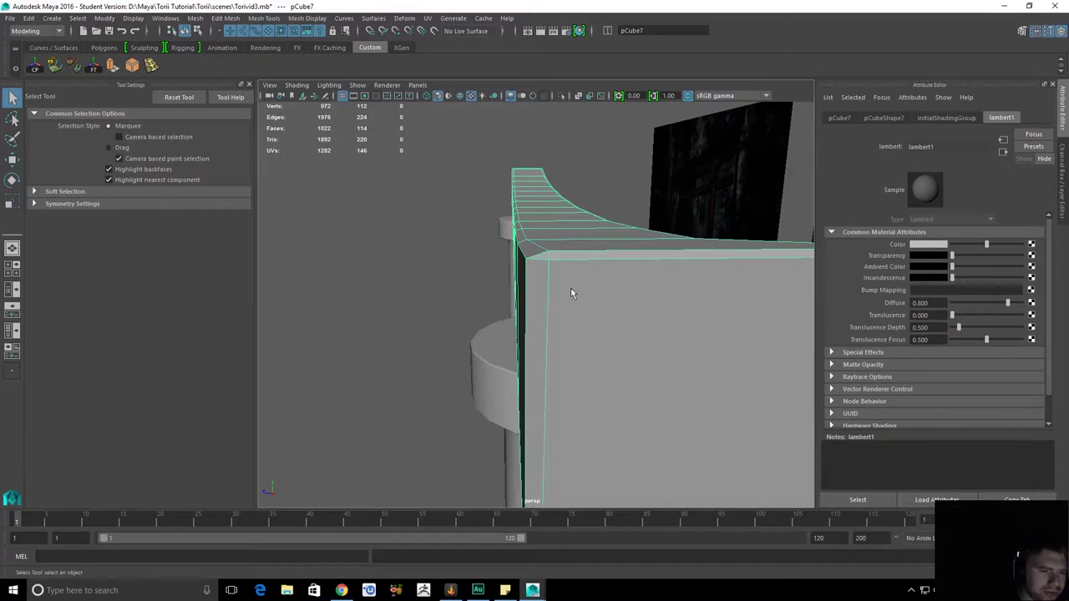
# Try scaling the whole top beam much narrower along Z and undo the change.
pyautogui.press('r')
pyautogui.moveTo(436, 208); pyautogui.dragTo(515, 230)
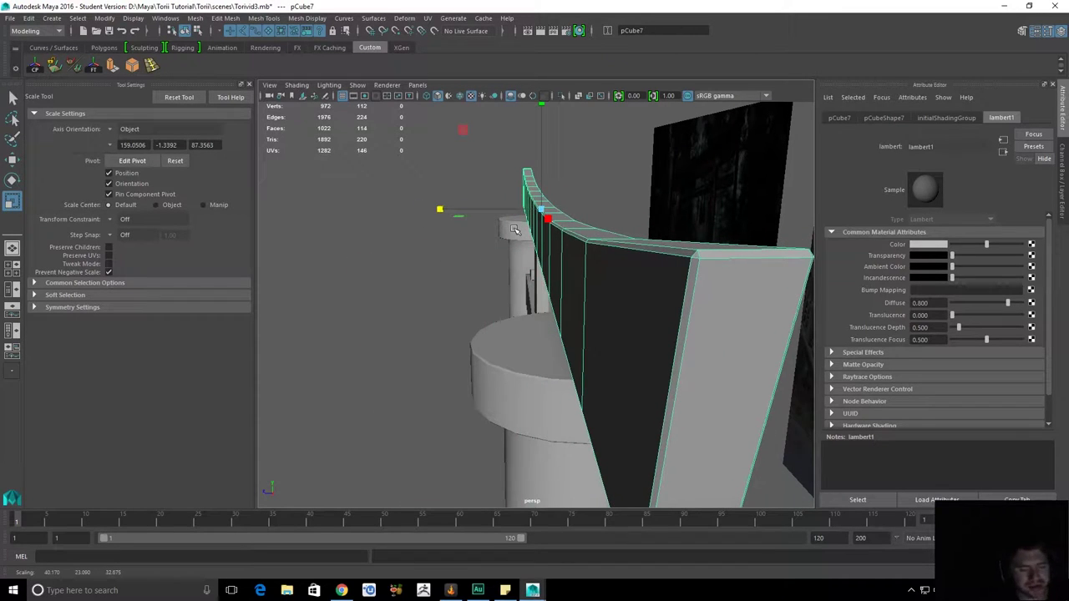
pyautogui.hotkey('ctrl', 'z')
pyautogui.press('q')
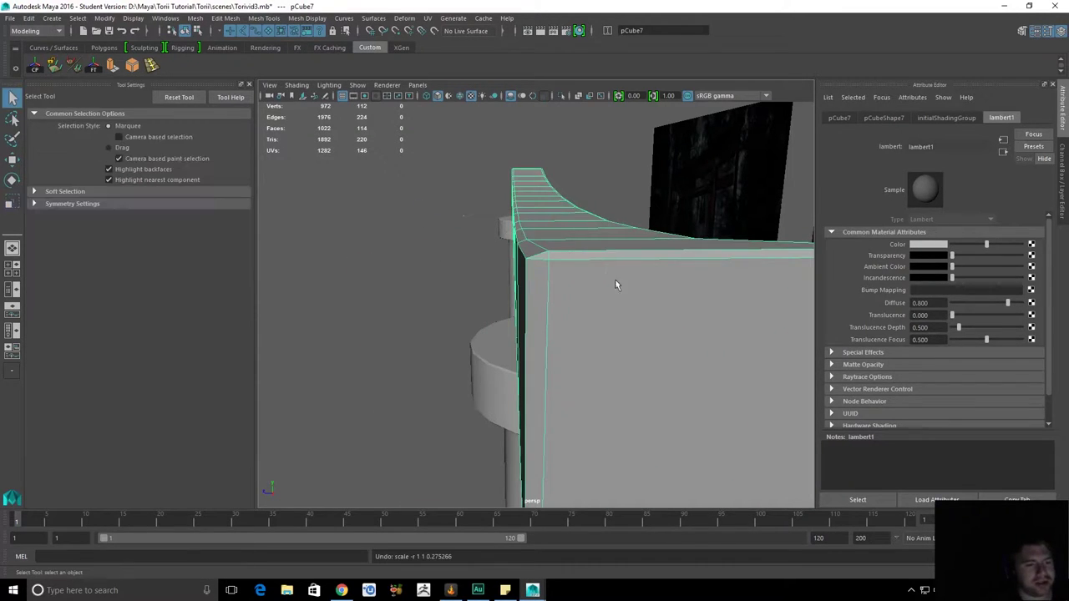
# Switch to face mode and select the full rows of long side faces on both sides of the top beam.
pyautogui.moveTo(603, 270); pyautogui.dragTo(575, 348, button='right')
pyautogui.click(526, 308)
pyautogui.keyDown('alt'); pyautogui.moveTo(526, 307); pyautogui.dragTo(726, 292); pyautogui.keyUp('alt')
pyautogui.keyDown('shift'); pyautogui.doubleClick(544, 280); pyautogui.keyUp('shift')
pyautogui.keyDown('alt'); pyautogui.moveTo(544, 281); pyautogui.dragTo(385, 387); pyautogui.keyUp('alt')
pyautogui.keyDown('shift'); pyautogui.click(694, 285); pyautogui.keyUp('shift')
pyautogui.keyDown('shift'); pyautogui.doubleClick(350, 386); pyautogui.keyUp('shift')
pyautogui.keyDown('alt'); pyautogui.moveTo(350, 386); pyautogui.dragTo(416, 312); pyautogui.keyUp('alt')
# Scale the selected side faces inward along Z to narrow the top beam, and return to object mode.
pyautogui.press('r')
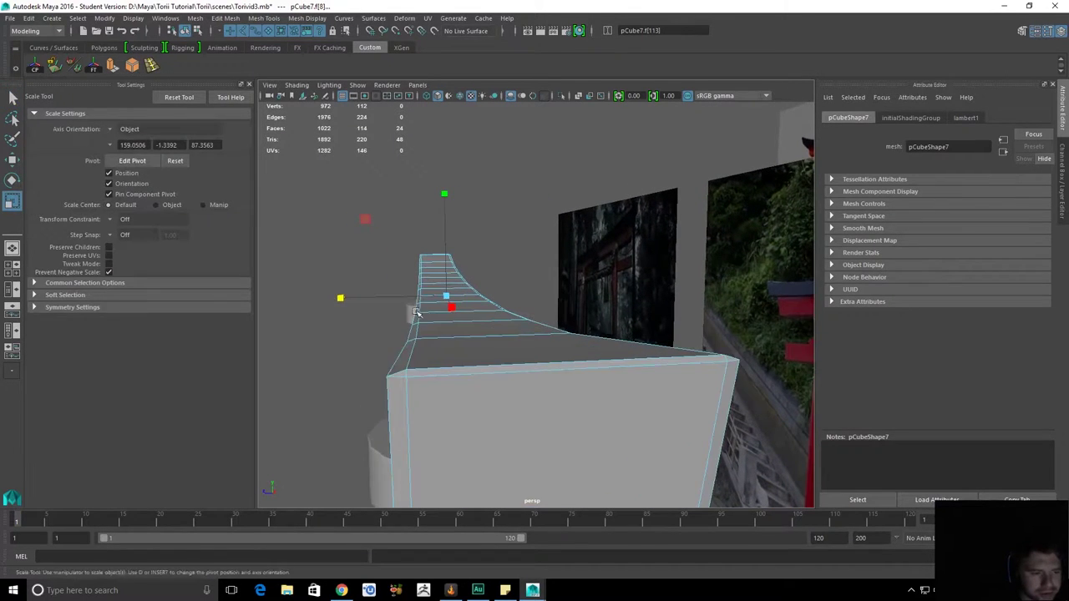
pyautogui.keyDown('alt'); pyautogui.moveTo(416, 311); pyautogui.dragTo(395, 302, button='middle'); pyautogui.keyUp('alt')
pyautogui.moveTo(331, 292); pyautogui.dragTo(374, 318)
pyautogui.keyDown('alt'); pyautogui.moveTo(546, 361); pyautogui.dragTo(485, 377, button='middle'); pyautogui.keyUp('alt')
pyautogui.press('q')
pyautogui.moveTo(485, 377); pyautogui.dragTo(579, 270, button='right')
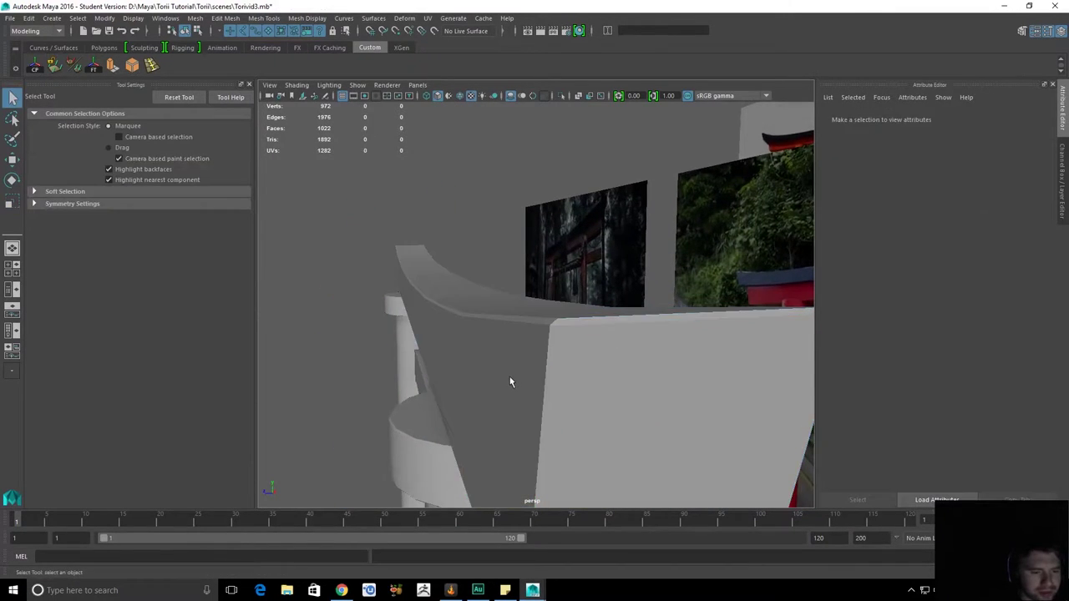
# Inspect the narrowed top beam and its beveled end from several angles, with and without it selected.
pyautogui.click(504, 370)
pyautogui.click(484, 212)
pyautogui.click(458, 335)
pyautogui.scroll(-3, 482, 266)
pyautogui.scroll(-2, 484, 265)
pyautogui.click(492, 263)
pyautogui.keyDown('alt'); pyautogui.moveTo(526, 274); pyautogui.dragTo(613, 265); pyautogui.keyUp('alt')
pyautogui.click(466, 280)
pyautogui.keyDown('alt'); pyautogui.moveTo(710, 330); pyautogui.dragTo(518, 298, button='middle'); pyautogui.keyUp('alt')
pyautogui.keyDown('alt'); pyautogui.moveTo(518, 298); pyautogui.dragTo(585, 286); pyautogui.keyUp('alt')
# Examine up close how the red beam's end meets the pentagonal roof cap in the torii photo.
pyautogui.keyDown('alt'); pyautogui.moveTo(777, 175); pyautogui.dragTo(632, 258, button='middle'); pyautogui.keyUp('alt')
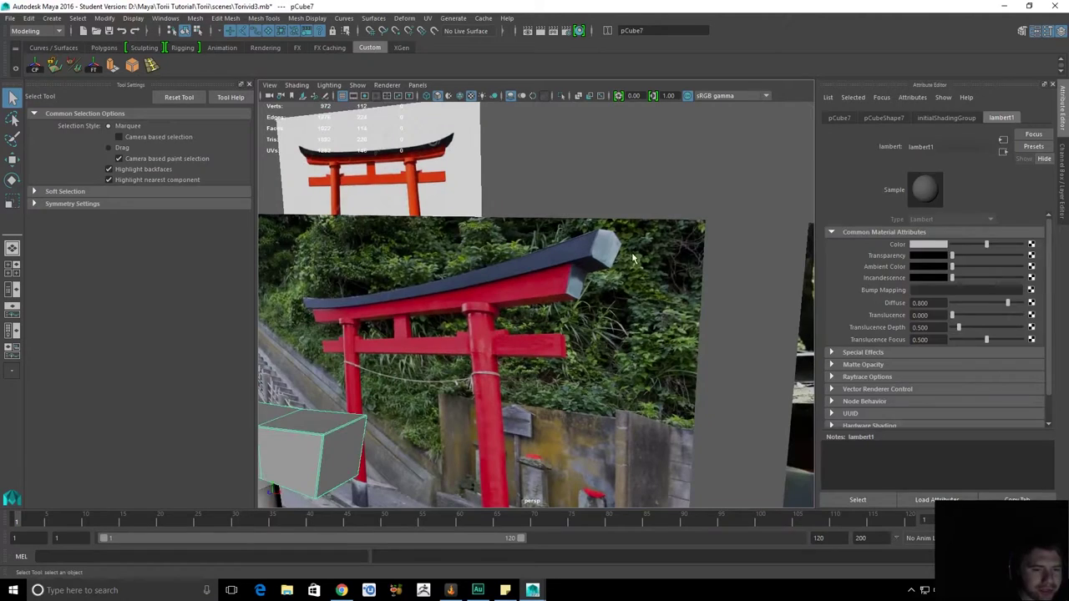
pyautogui.click(574, 284)
pyautogui.click(566, 284)
pyautogui.keyDown('alt'); pyautogui.moveTo(628, 266); pyautogui.dragTo(542, 351, button='middle'); pyautogui.keyUp('alt')
pyautogui.keyDown('alt'); pyautogui.moveTo(543, 352); pyautogui.dragTo(708, 430, button='right'); pyautogui.keyUp('alt')
pyautogui.keyDown('alt'); pyautogui.moveTo(526, 349); pyautogui.dragTo(600, 269, button='middle'); pyautogui.keyUp('alt')
pyautogui.keyDown('alt'); pyautogui.moveTo(396, 275); pyautogui.dragTo(578, 348, button='right'); pyautogui.keyUp('alt')
pyautogui.keyDown('alt'); pyautogui.moveTo(483, 259); pyautogui.dragTo(586, 207, button='middle'); pyautogui.keyUp('alt')
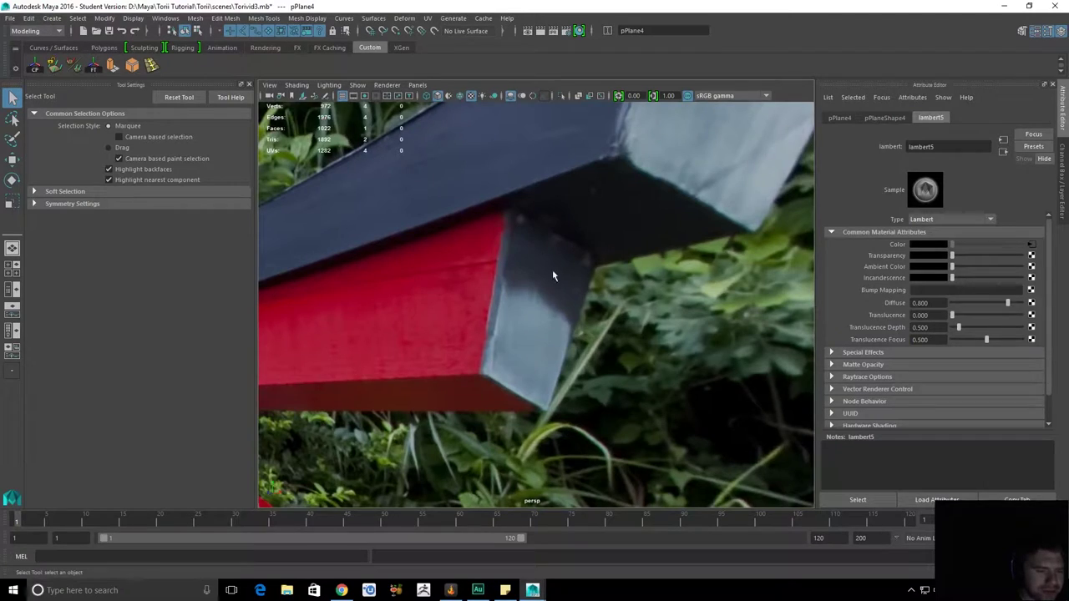
pyautogui.scroll(-6, 468, 345)
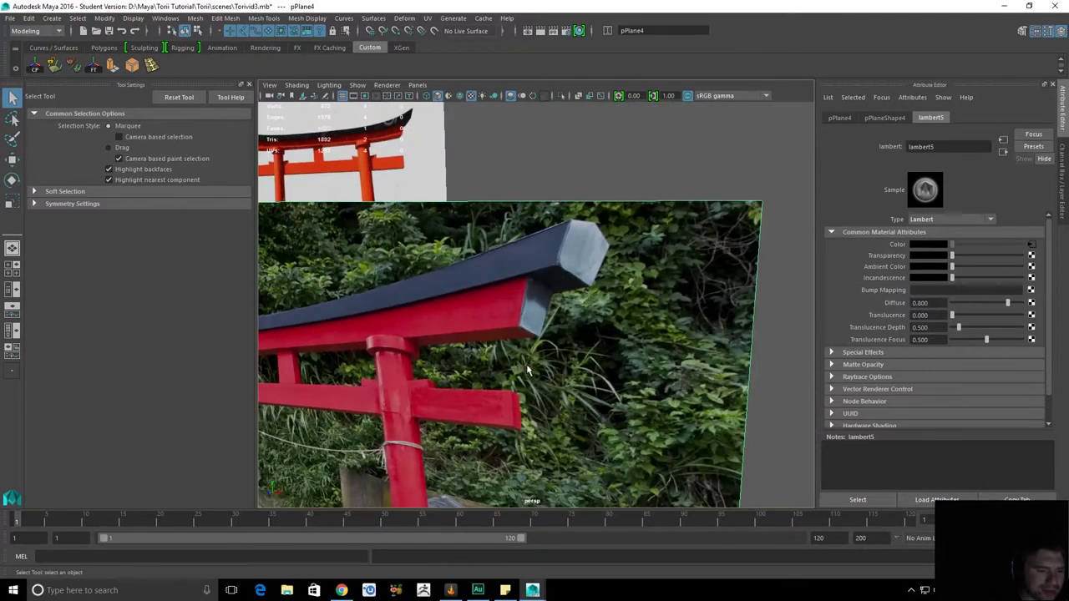
# Compare the modelled top beam's end with the roof overhang in the red torii photo.
pyautogui.keyDown('alt'); pyautogui.moveTo(437, 401); pyautogui.dragTo(599, 330, button='middle'); pyautogui.keyUp('alt')
pyautogui.scroll(-4, 599, 330)
pyautogui.keyDown('alt'); pyautogui.moveTo(504, 365); pyautogui.dragTo(583, 307, button='middle'); pyautogui.keyUp('alt')
pyautogui.scroll(3, 589, 364)
pyautogui.keyDown('alt'); pyautogui.moveTo(685, 303); pyautogui.dragTo(675, 305); pyautogui.keyUp('alt')
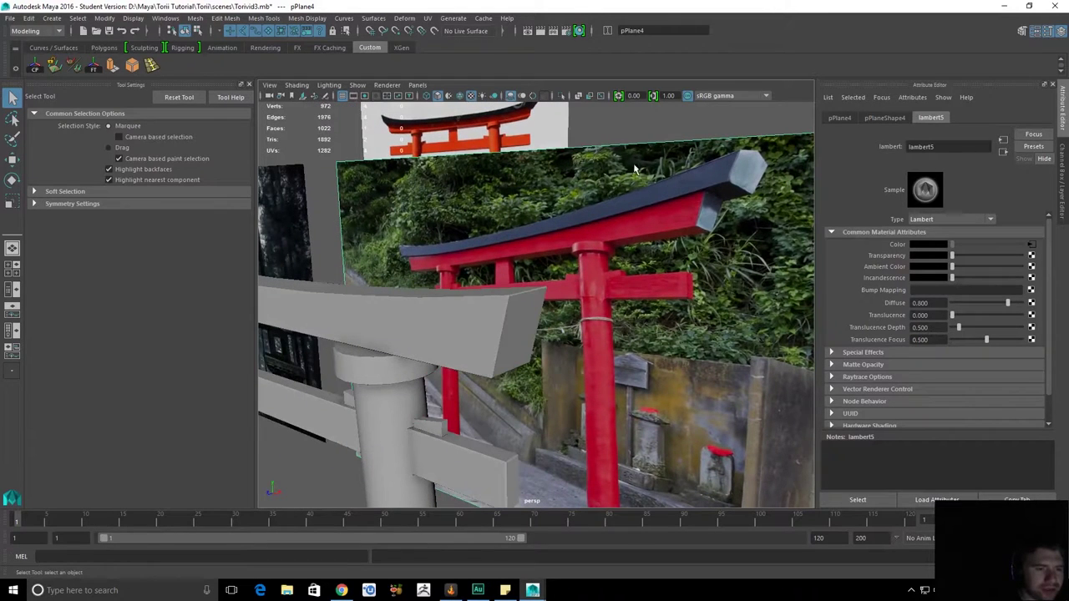
pyautogui.click(616, 130)
pyautogui.keyDown('alt'); pyautogui.moveTo(599, 249); pyautogui.dragTo(658, 217); pyautogui.keyUp('alt')
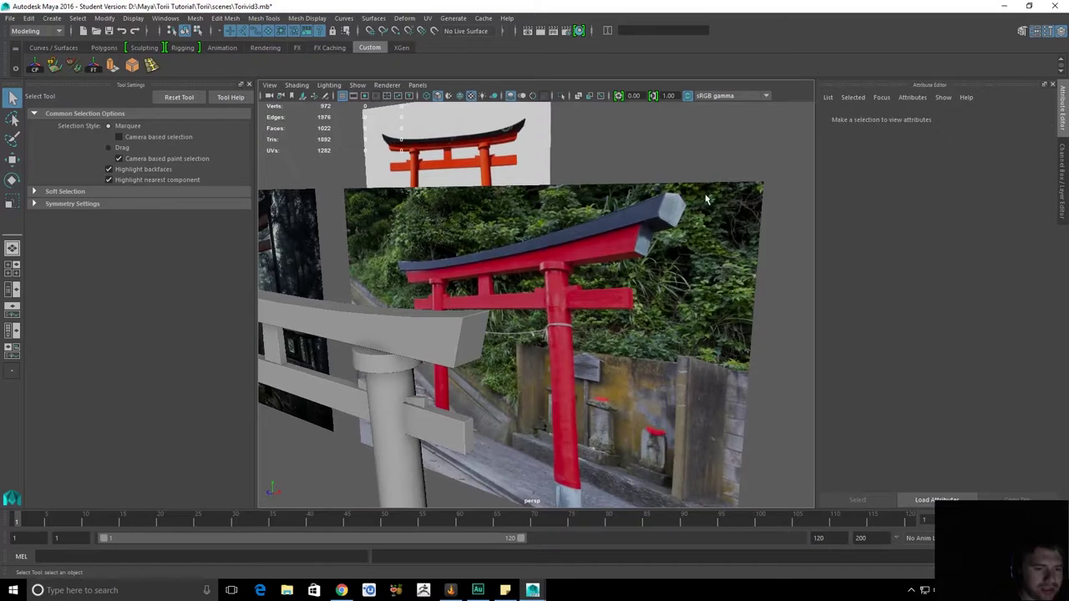
# Examine the stacked black roofs and their beam ends in the shrine photo beside the red torii reference.
pyautogui.scroll(-7, 641, 237)
pyautogui.keyDown('alt'); pyautogui.moveTo(619, 255); pyautogui.dragTo(536, 242, button='middle'); pyautogui.keyUp('alt')
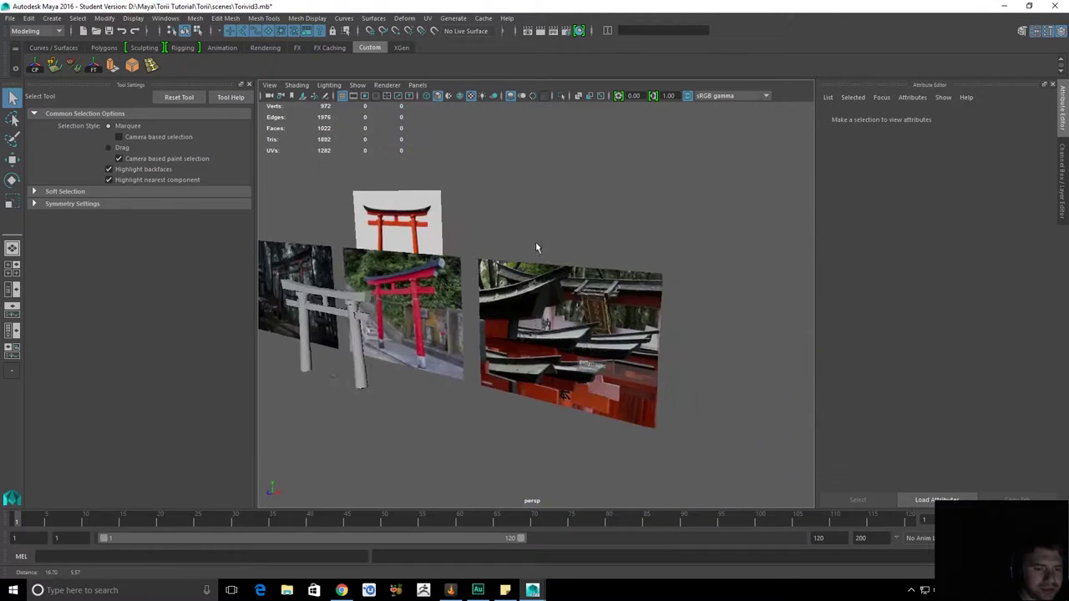
pyautogui.scroll(9, 564, 280)
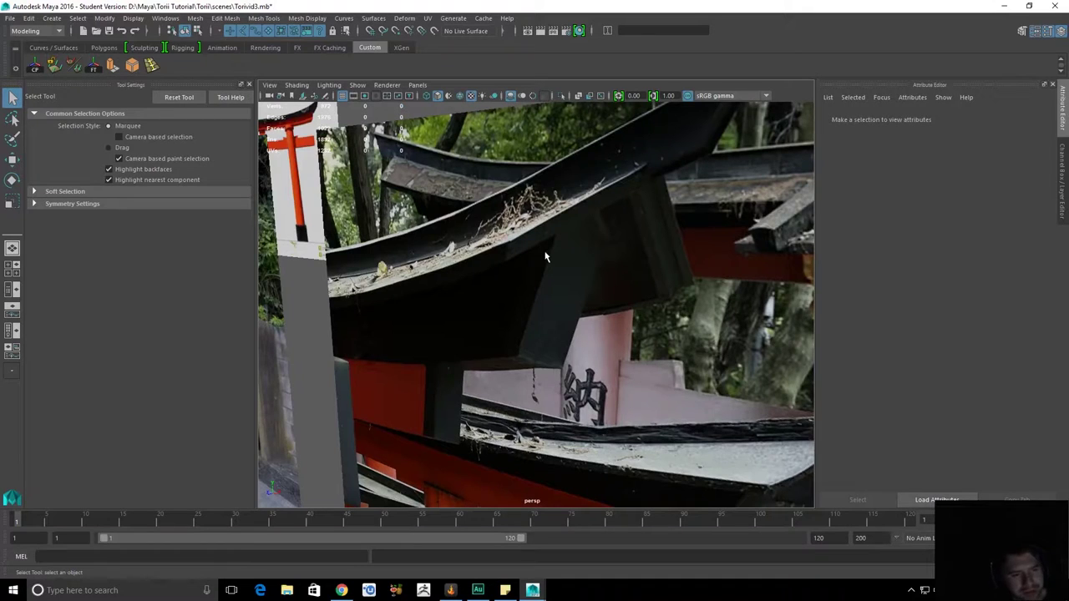
pyautogui.scroll(-3, 553, 253)
pyautogui.keyDown('alt'); pyautogui.moveTo(658, 274); pyautogui.dragTo(522, 188, button='middle'); pyautogui.keyUp('alt')
pyautogui.keyDown('alt'); pyautogui.moveTo(640, 278); pyautogui.dragTo(511, 339); pyautogui.keyUp('alt')
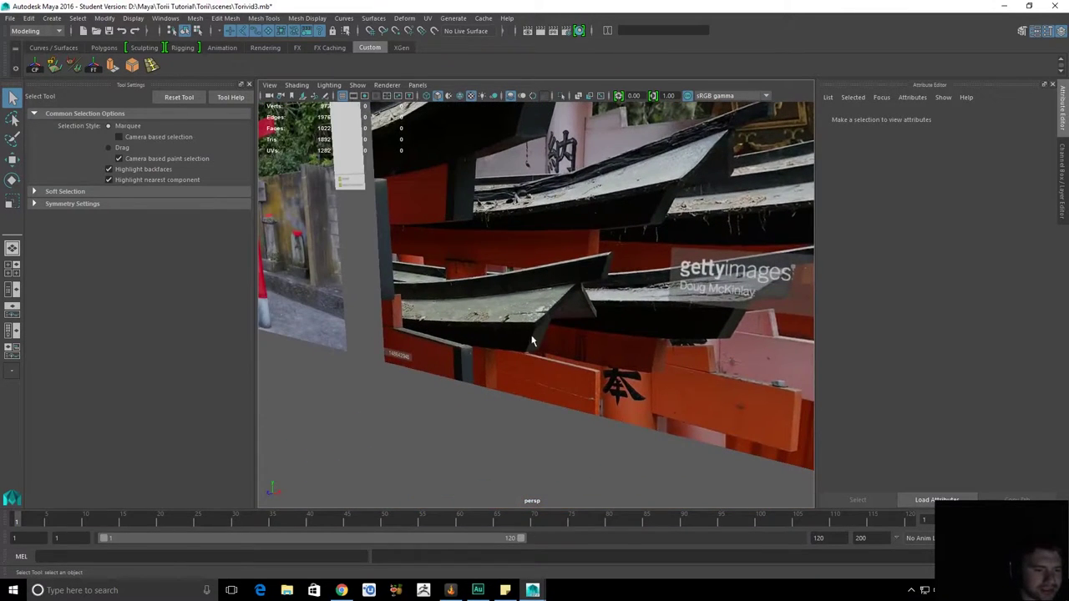
pyautogui.scroll(-6, 467, 146)
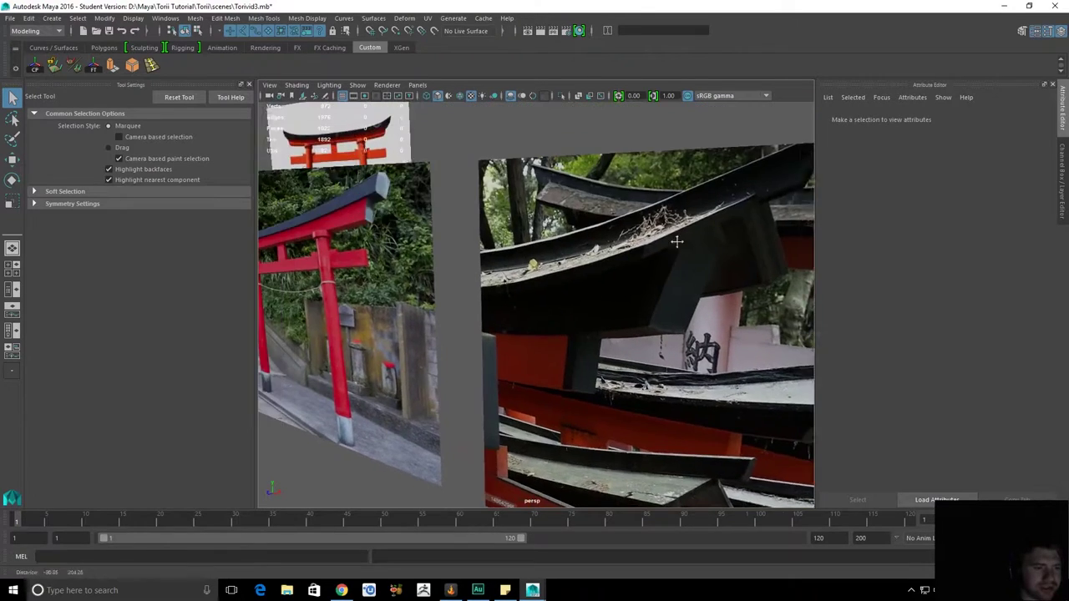
pyautogui.scroll(5, 687, 285)
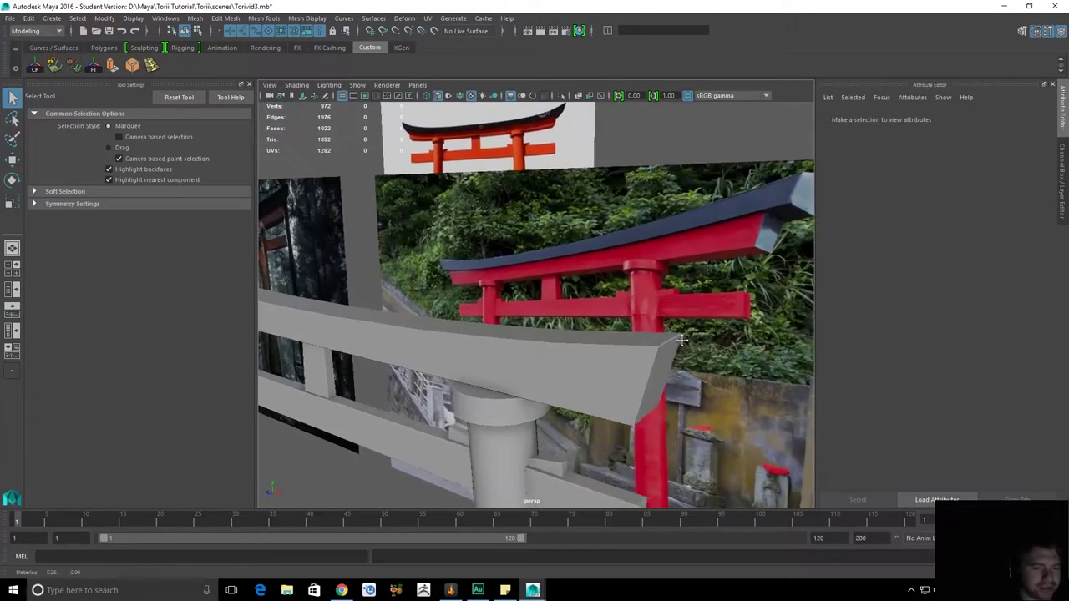
# Duplicate the top beam and raise the copy well above the original.
pyautogui.click(532, 342)
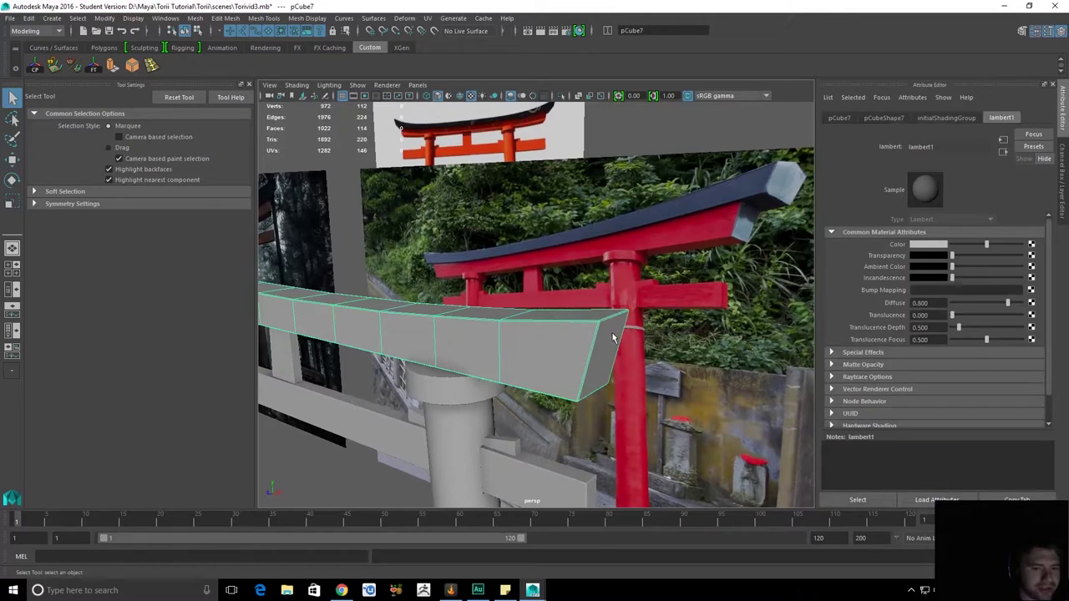
pyautogui.keyDown('alt'); pyautogui.moveTo(581, 324); pyautogui.dragTo(509, 288); pyautogui.keyUp('alt')
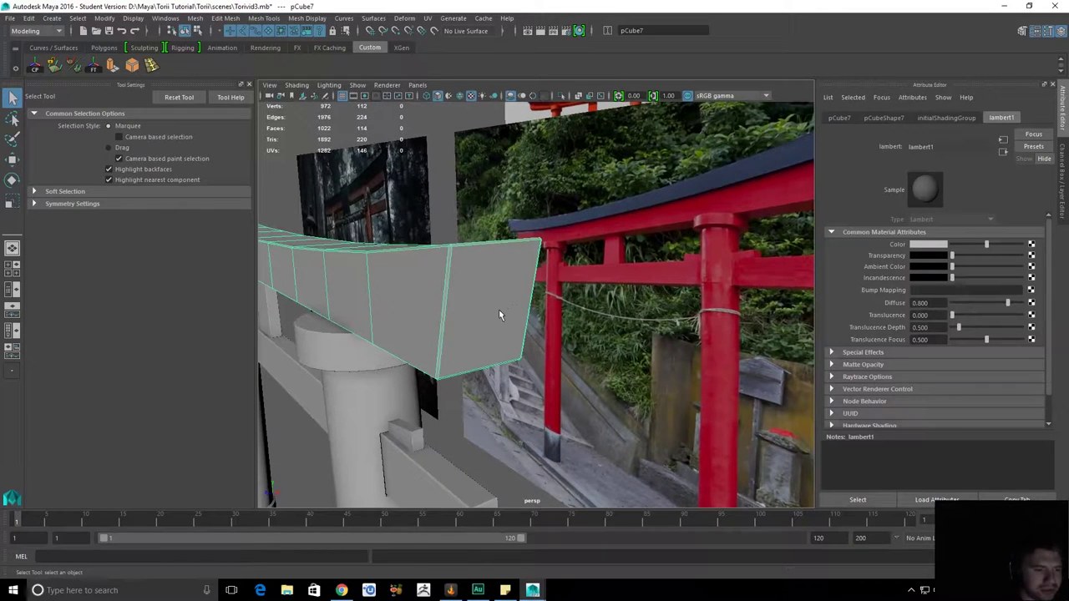
pyautogui.hotkey('ctrl', 'd')
pyautogui.press('w')
pyautogui.keyDown('alt'); pyautogui.moveTo(489, 303); pyautogui.dragTo(374, 46); pyautogui.keyUp('alt')
pyautogui.keyDown('alt'); pyautogui.moveTo(468, 171); pyautogui.dragTo(455, 213, button='middle'); pyautogui.keyUp('alt')
pyautogui.keyDown('alt'); pyautogui.moveTo(455, 213); pyautogui.dragTo(504, 228, button='right'); pyautogui.keyUp('alt')
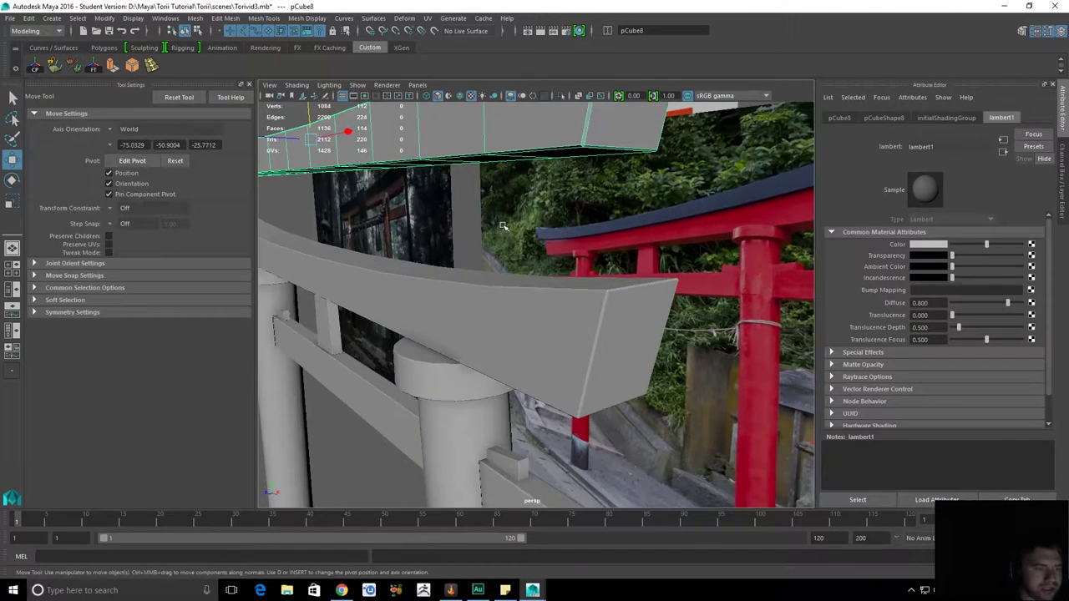
# Place the copy's pivot on the lower corner at its near end.
pyautogui.press('d')
pyautogui.moveTo(589, 136); pyautogui.dragTo(581, 155)
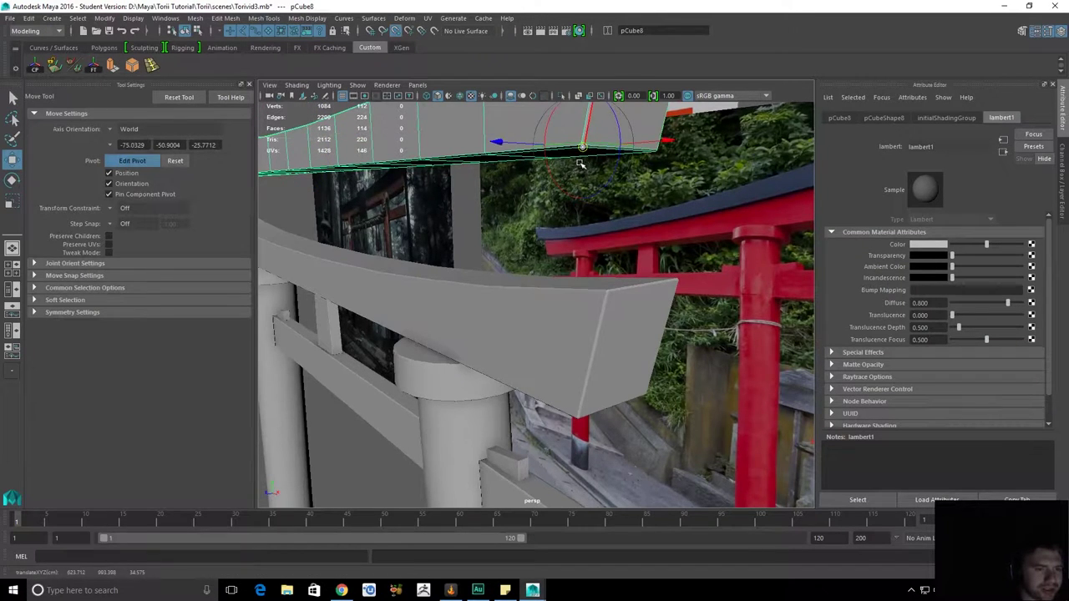
pyautogui.keyDown('alt'); pyautogui.moveTo(581, 164); pyautogui.dragTo(587, 231, button='middle'); pyautogui.keyUp('alt')
pyautogui.keyDown('alt'); pyautogui.moveTo(587, 232); pyautogui.dragTo(604, 255, button='right'); pyautogui.keyUp('alt')
pyautogui.keyDown('alt'); pyautogui.moveTo(604, 256); pyautogui.dragTo(593, 192, button='middle'); pyautogui.keyUp('alt')
pyautogui.keyDown('alt'); pyautogui.moveTo(593, 192); pyautogui.dragTo(549, 210); pyautogui.keyUp('alt')
pyautogui.press('d')
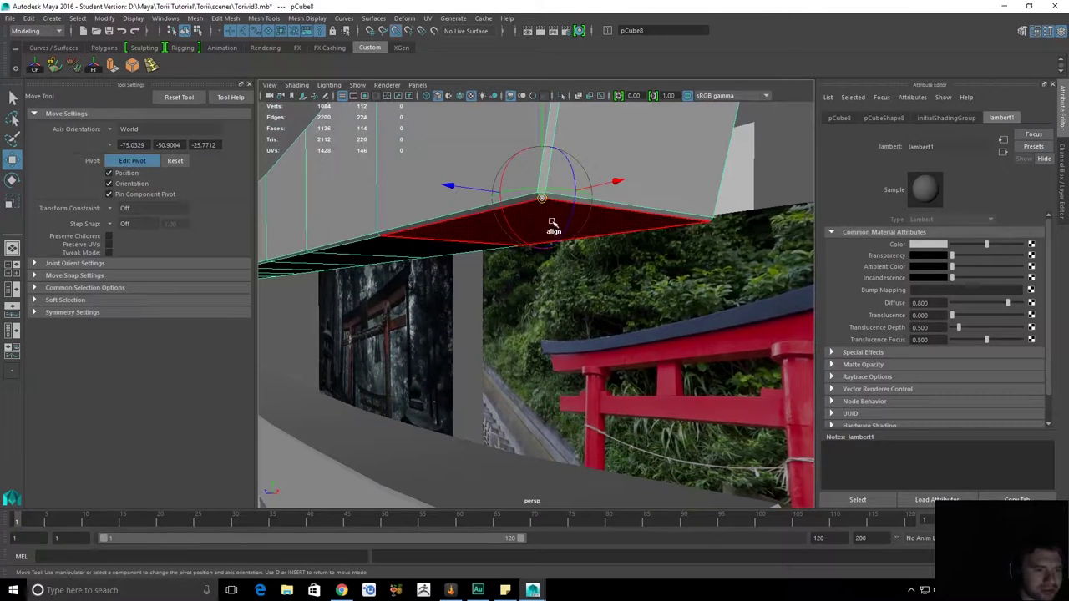
pyautogui.click(569, 217)
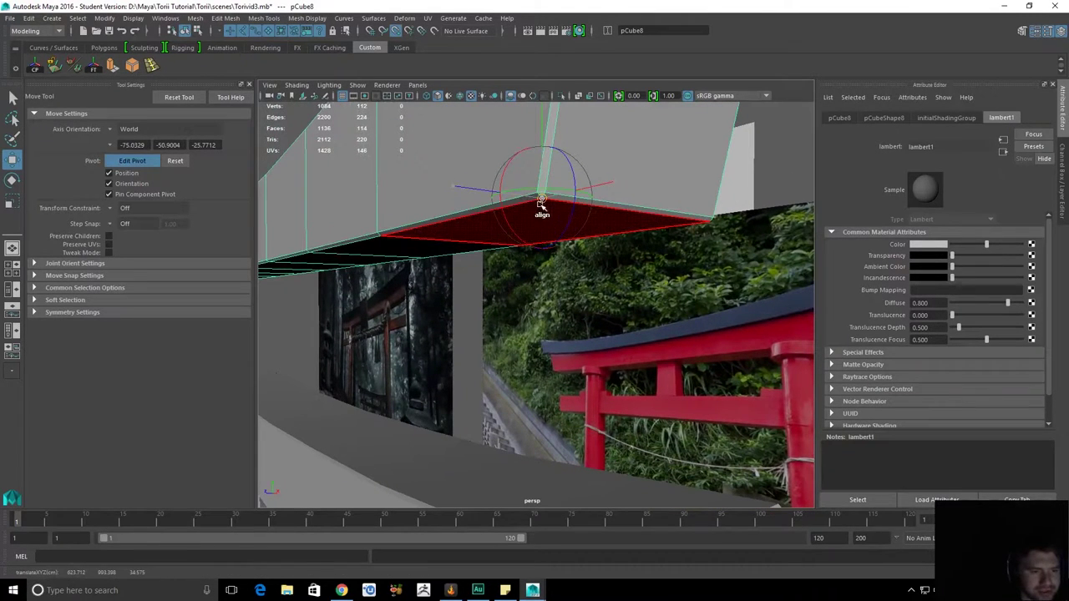
pyautogui.press('d')
pyautogui.keyDown('alt'); pyautogui.moveTo(544, 135); pyautogui.dragTo(561, 175); pyautogui.keyUp('alt')
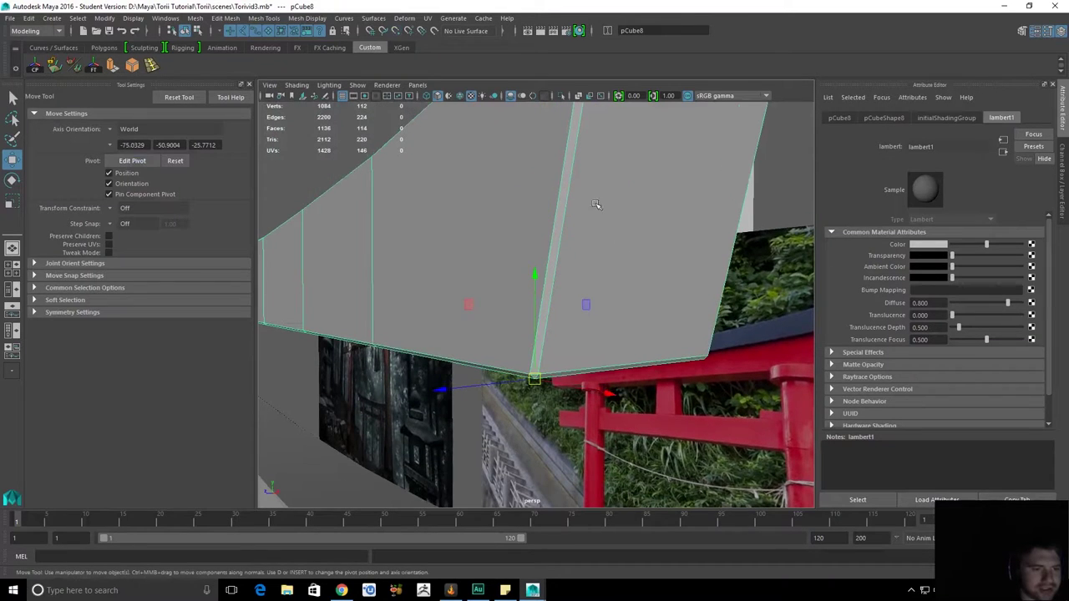
# Lower the copy so its bottom end corner meets the original beam's top corner, and delete the copy after inspecting it.
pyautogui.keyDown('alt'); pyautogui.moveTo(535, 274); pyautogui.dragTo(635, 312); pyautogui.keyUp('alt')
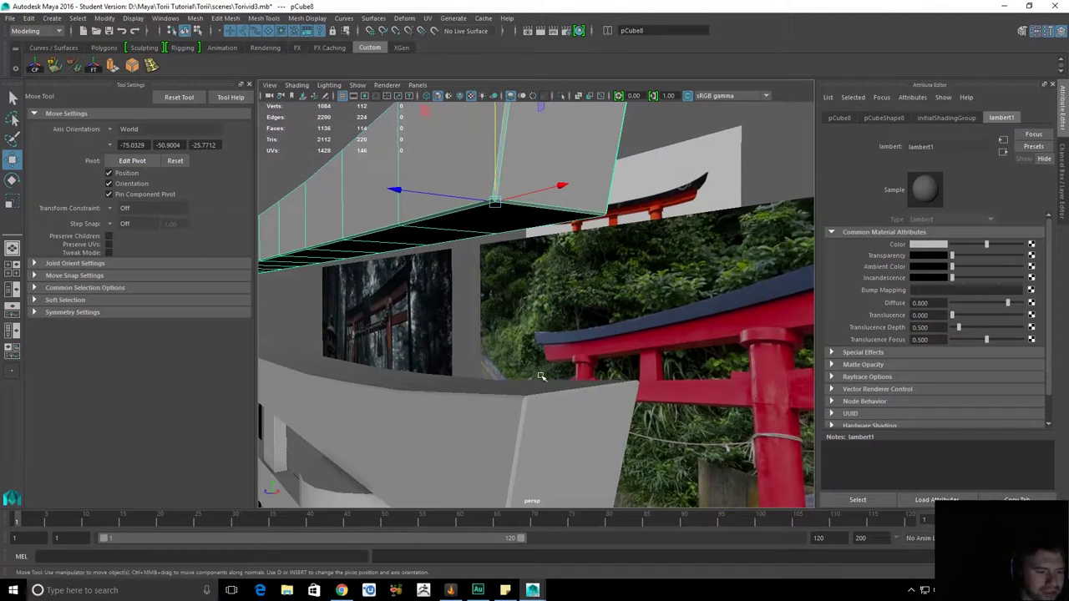
pyautogui.moveTo(526, 399); pyautogui.dragTo(525, 397, button='middle')
pyautogui.moveTo(526, 398)
pyautogui.keyDown('alt'); pyautogui.mouseDown()
pyautogui.moveTo(749, 415)
pyautogui.moveTo(524, 404)
pyautogui.mouseUp(); pyautogui.keyUp('alt')
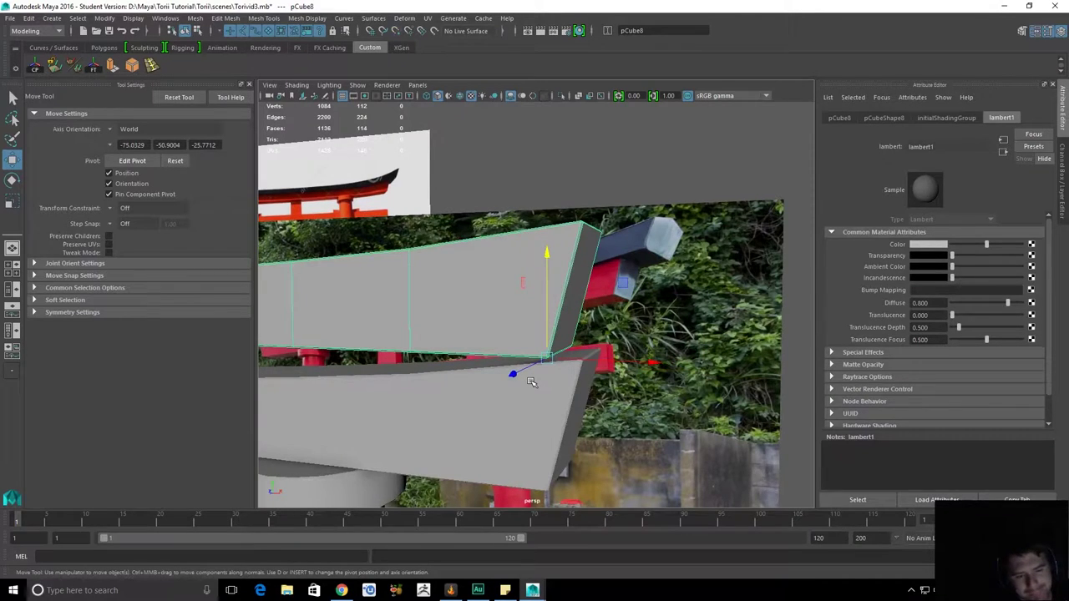
pyautogui.scroll(-5, 587, 373)
pyautogui.keyDown('alt'); pyautogui.moveTo(568, 367); pyautogui.dragTo(523, 332); pyautogui.keyUp('alt')
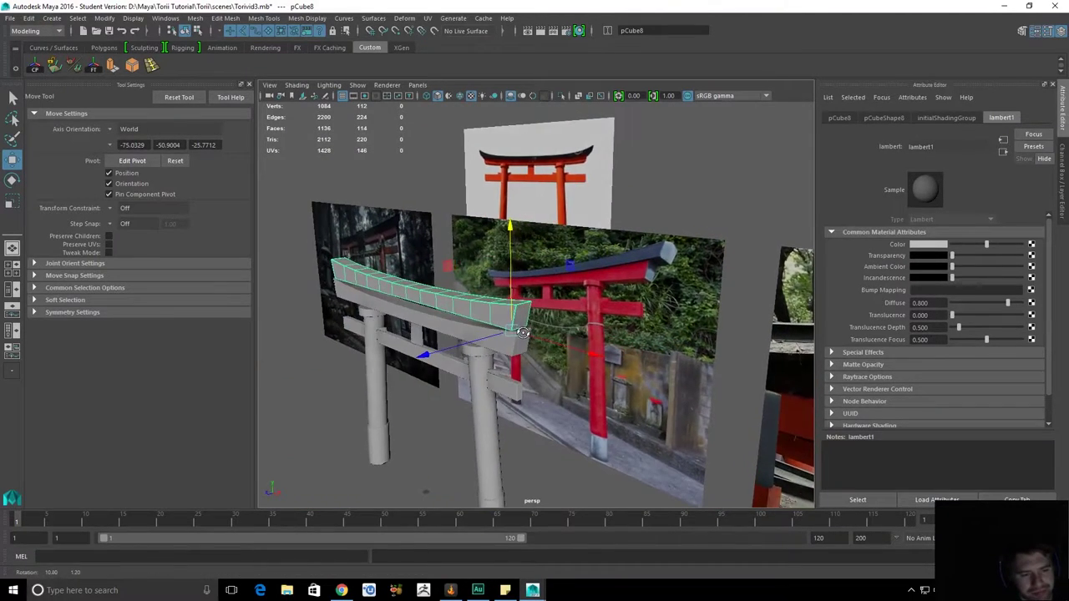
pyautogui.press('Delete')
pyautogui.keyDown('alt'); pyautogui.moveTo(445, 325); pyautogui.dragTo(522, 361, button='right'); pyautogui.keyUp('alt')
pyautogui.press('q')
pyautogui.click(439, 343)
pyautogui.moveTo(438, 344); pyautogui.dragTo(434, 357, button='right')
pyautogui.click(495, 358)
pyautogui.keyDown('alt'); pyautogui.moveTo(495, 357); pyautogui.dragTo(685, 351); pyautogui.keyUp('alt')
pyautogui.keyDown('shift'); pyautogui.doubleClick(551, 351); pyautogui.keyUp('shift')
pyautogui.keyDown('alt'); pyautogui.moveTo(685, 351); pyautogui.dragTo(723, 360, button='right'); pyautogui.keyUp('alt')
pyautogui.keyDown('alt'); pyautogui.moveTo(722, 361); pyautogui.dragTo(619, 307); pyautogui.keyUp('alt')
pyautogui.keyDown('shift'); pyautogui.rightClick(627, 264); pyautogui.keyUp('shift')
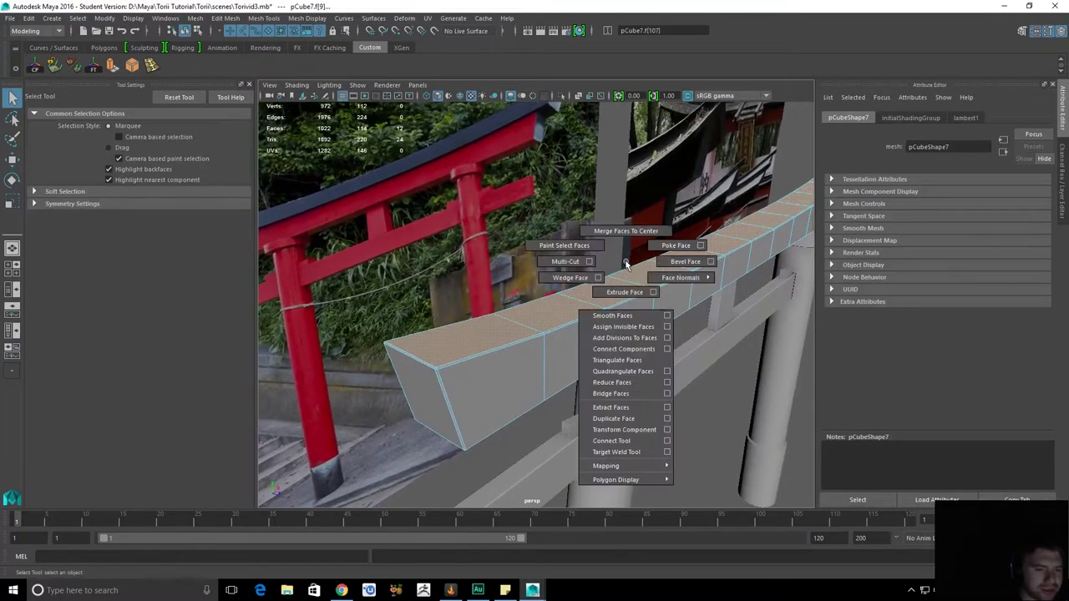
pyautogui.moveTo(573, 323); pyautogui.dragTo(596, 293, button='right')
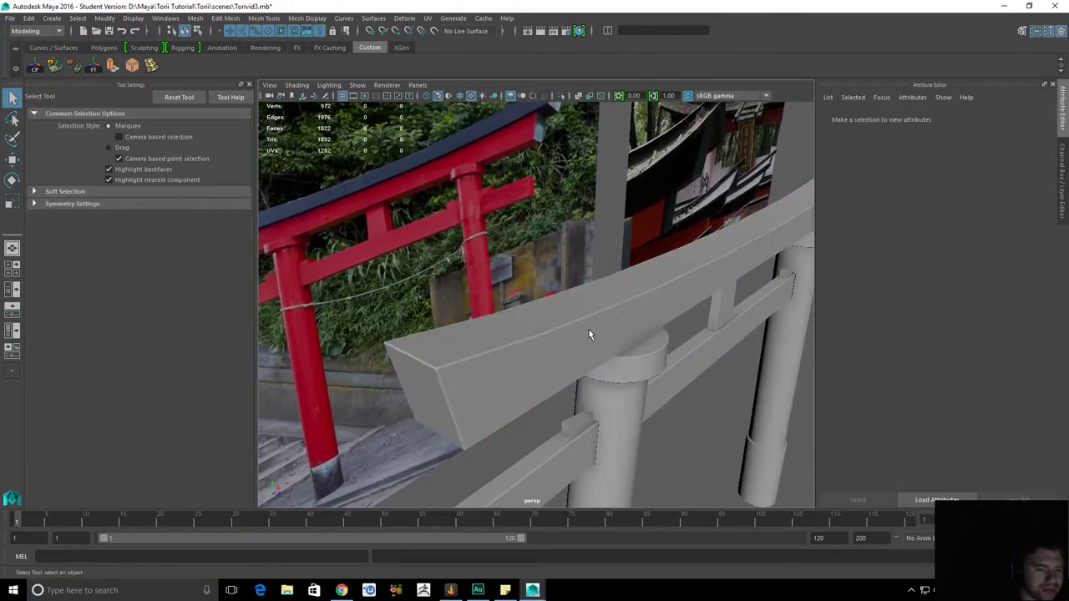
# Duplicate the top beam in place and hide the copy as a backup.
pyautogui.click(590, 335)
pyautogui.scroll(-6, 598, 334)
pyautogui.keyDown('alt'); pyautogui.moveTo(642, 289); pyautogui.dragTo(557, 296); pyautogui.keyUp('alt')
pyautogui.keyDown('alt'); pyautogui.moveTo(556, 296); pyautogui.dragTo(693, 347, button='right'); pyautogui.keyUp('alt')
pyautogui.keyDown('alt'); pyautogui.moveTo(693, 347); pyautogui.dragTo(453, 256); pyautogui.keyUp('alt')
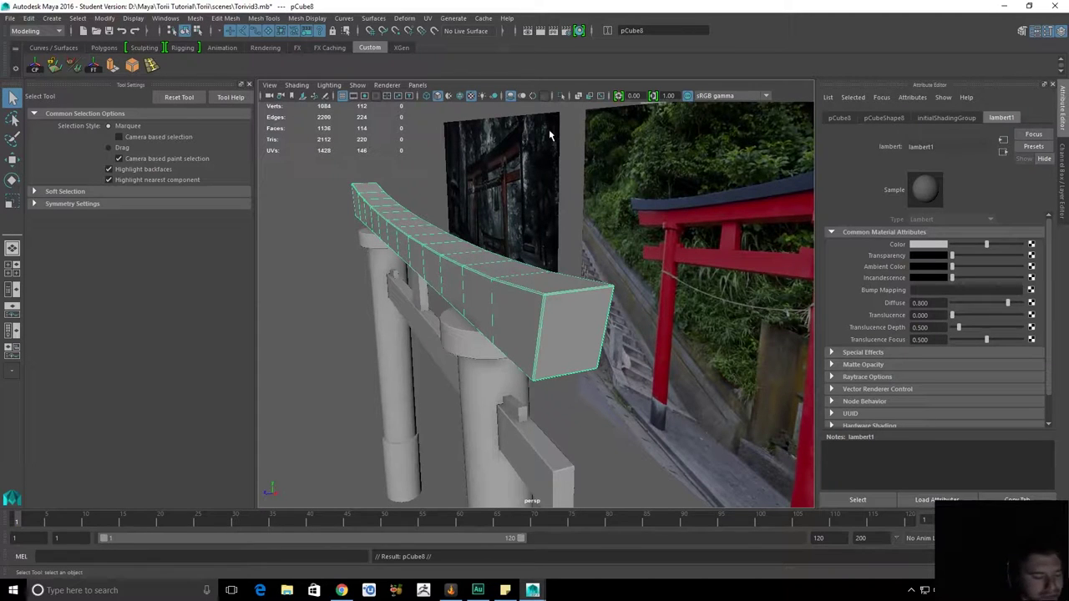
pyautogui.hotkey('ctrl', 'h')
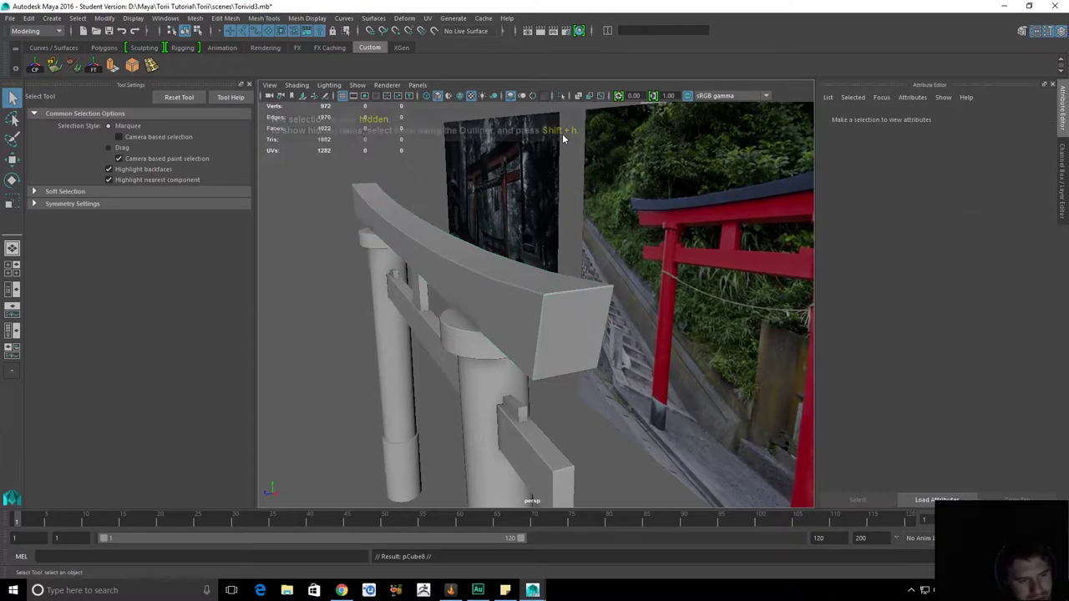
# Pull several faces of the visible top beam out of place to distort its shape, and deselect it.
pyautogui.click(450, 255)
pyautogui.keyDown('alt'); pyautogui.moveTo(450, 255); pyautogui.dragTo(563, 286); pyautogui.keyUp('alt')
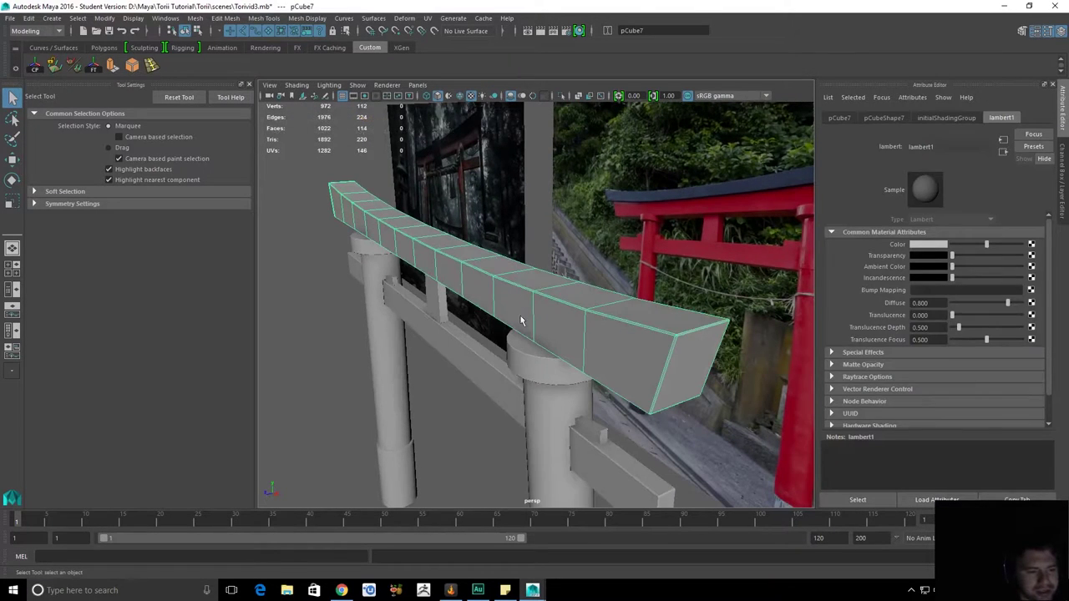
pyautogui.press('F11')
pyautogui.click(487, 277)
pyautogui.press('w')
pyautogui.moveTo(484, 292); pyautogui.dragTo(514, 310)
pyautogui.click(456, 265)
pyautogui.moveTo(479, 254); pyautogui.dragTo(527, 211)
pyautogui.scroll(2, 530, 289)
pyautogui.click(493, 305)
pyautogui.moveTo(493, 303); pyautogui.dragTo(435, 306)
pyautogui.press('q')
pyautogui.click(436, 306)
pyautogui.keyDown('alt'); pyautogui.moveTo(456, 125); pyautogui.dragTo(533, 284); pyautogui.keyUp('alt')
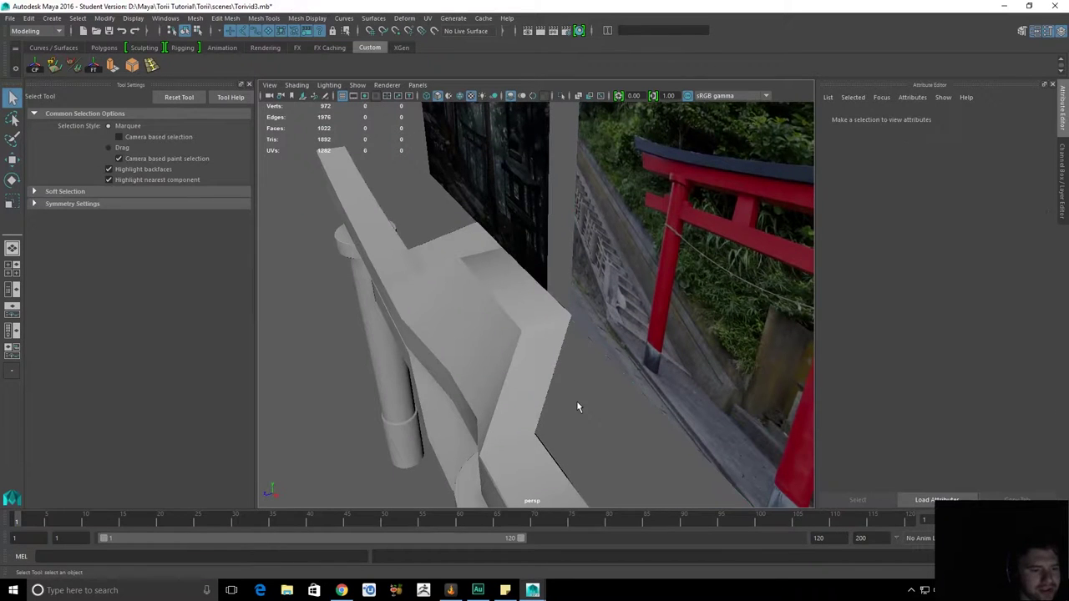
# Move the distorted beam off the gate toward the reference photos.
pyautogui.click(459, 294)
pyautogui.press('w')
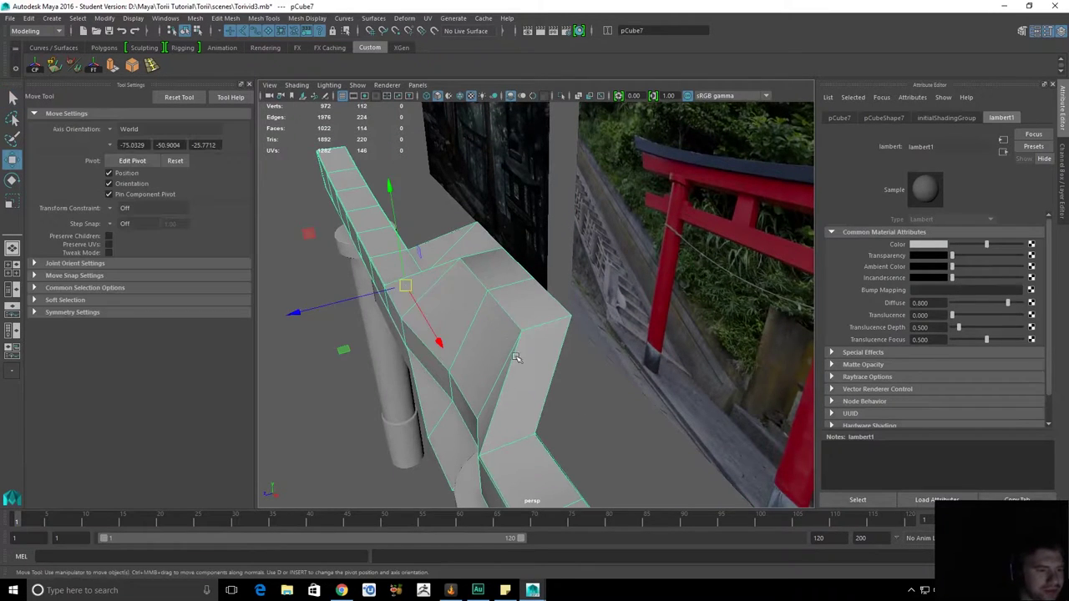
pyautogui.scroll(-5, 452, 292)
pyautogui.moveTo(404, 324); pyautogui.dragTo(522, 318)
# Show the Outliner beside the perspective view, expand group1 and try unhiding the backup beam pCube8.
pyautogui.click(12, 289)
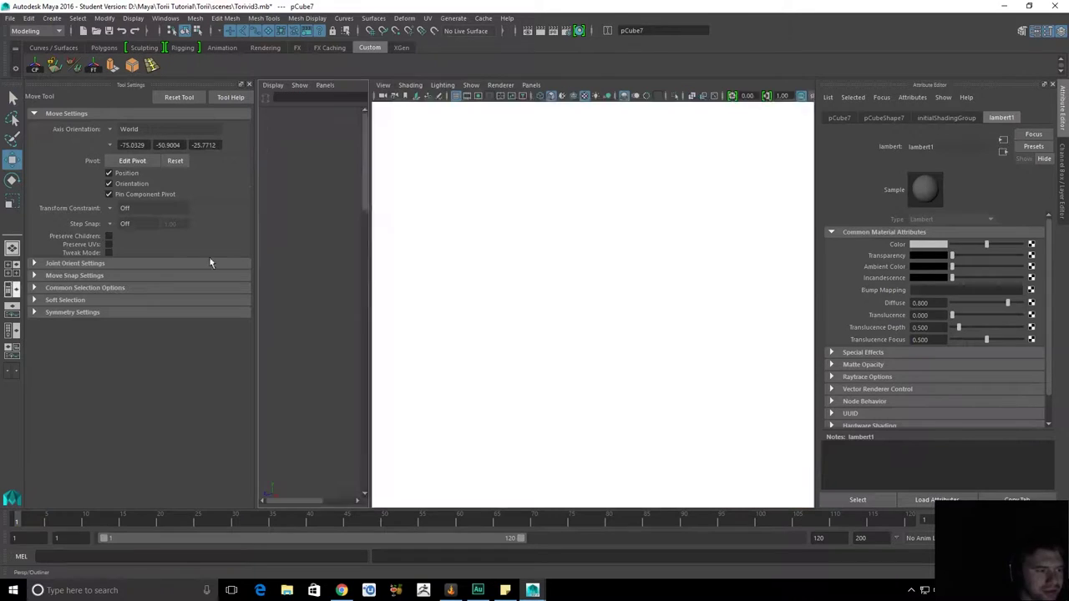
pyautogui.click(305, 157)
pyautogui.click(273, 168)
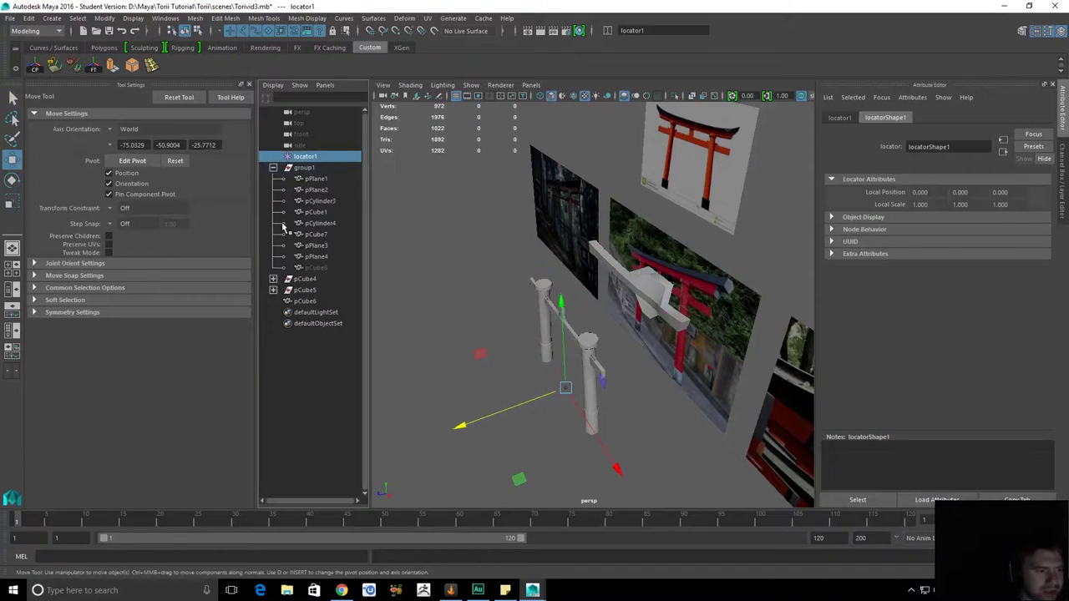
pyautogui.click(272, 279)
pyautogui.click(316, 267)
pyautogui.press('f')
pyautogui.keyDown('alt'); pyautogui.moveTo(497, 296); pyautogui.dragTo(547, 342); pyautogui.keyUp('alt')
pyautogui.hotkey('ctrl', 'z')
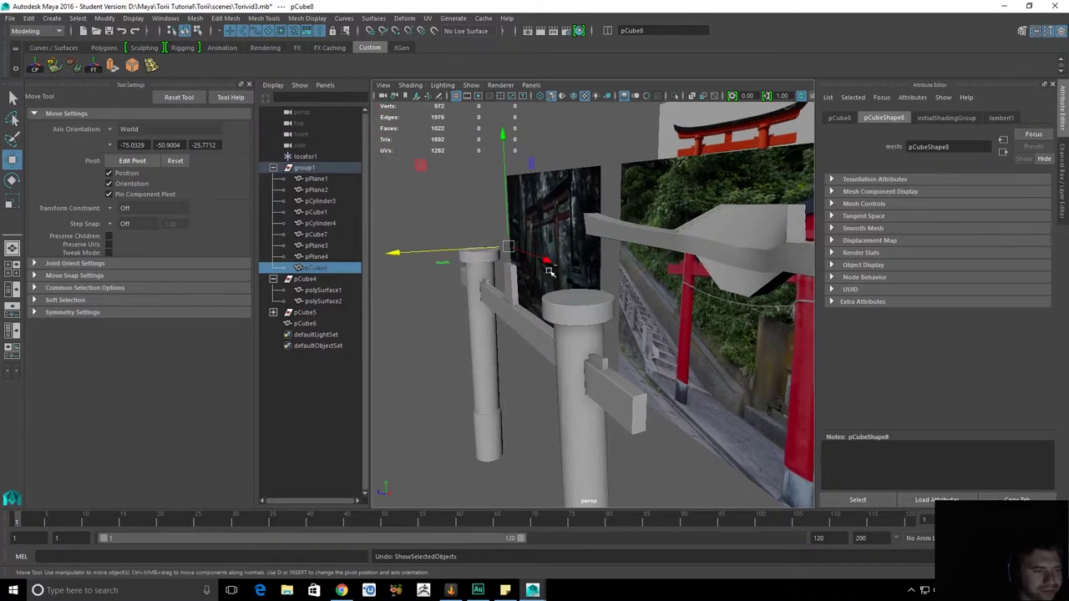
# Delete locator1 and the distorted top beam from the scene.
pyautogui.click(273, 168)
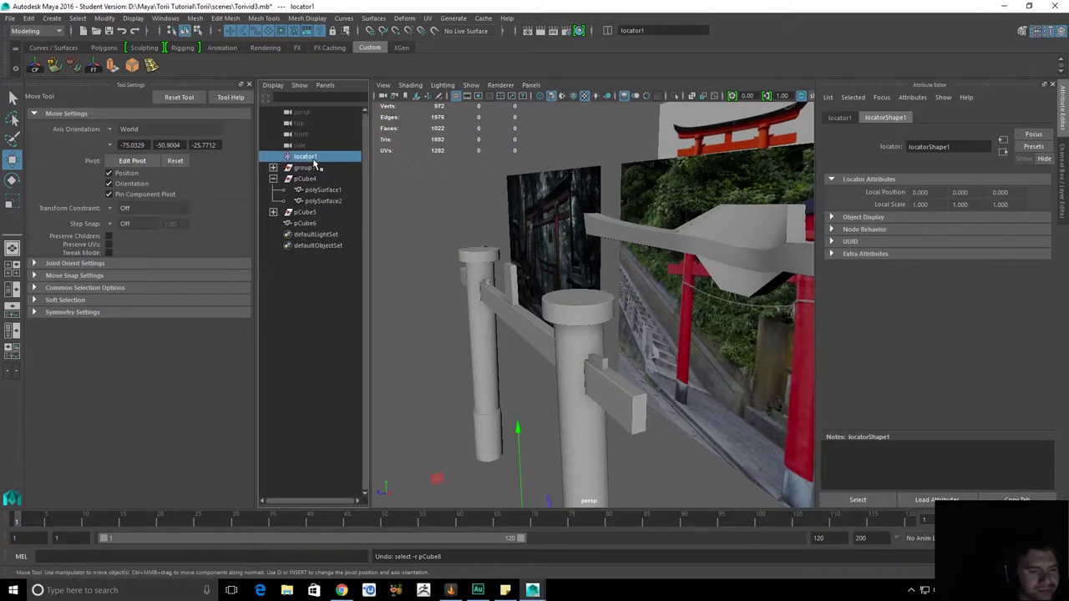
pyautogui.press('Delete')
pyautogui.click(273, 168)
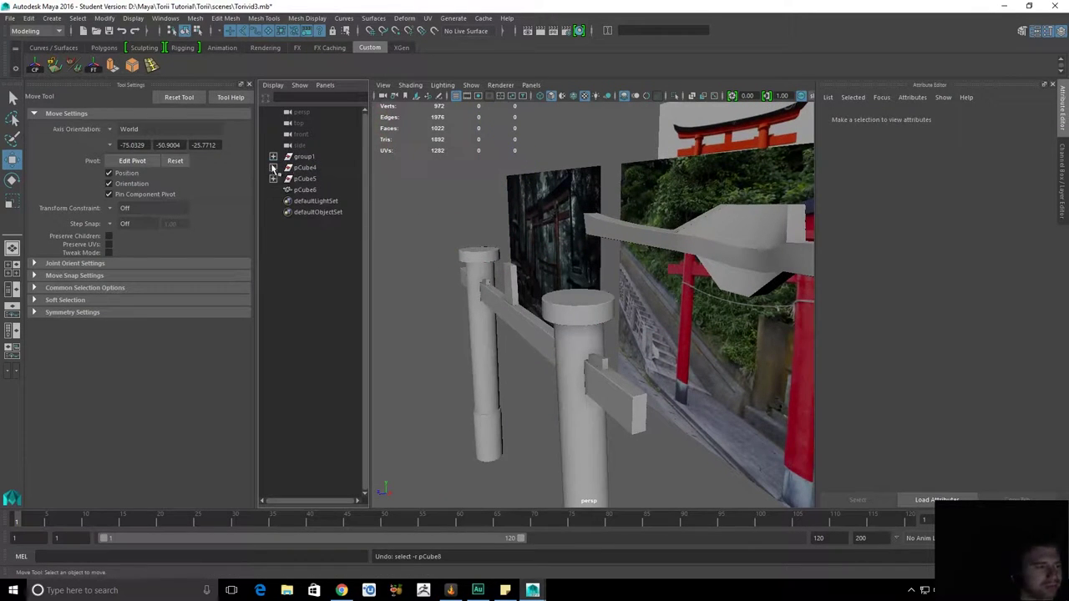
pyautogui.click(710, 238)
pyautogui.press('Delete')
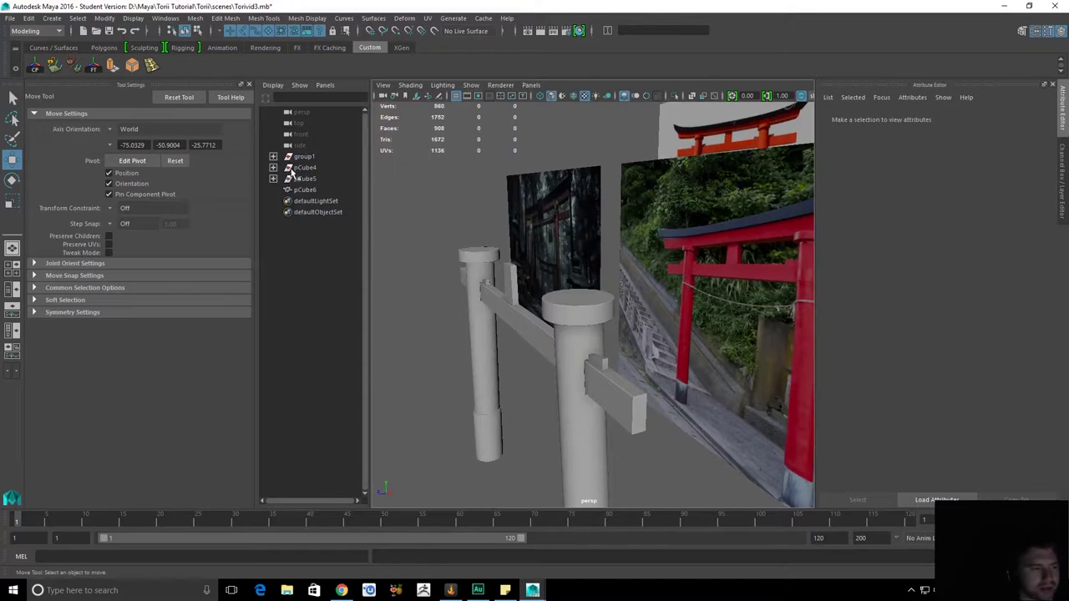
# Unhide the backup beam pCube8 from group1, duplicate it and hide the new copy.
pyautogui.click(274, 157)
pyautogui.click(321, 245)
pyautogui.hotkey('ctrl', 'd')
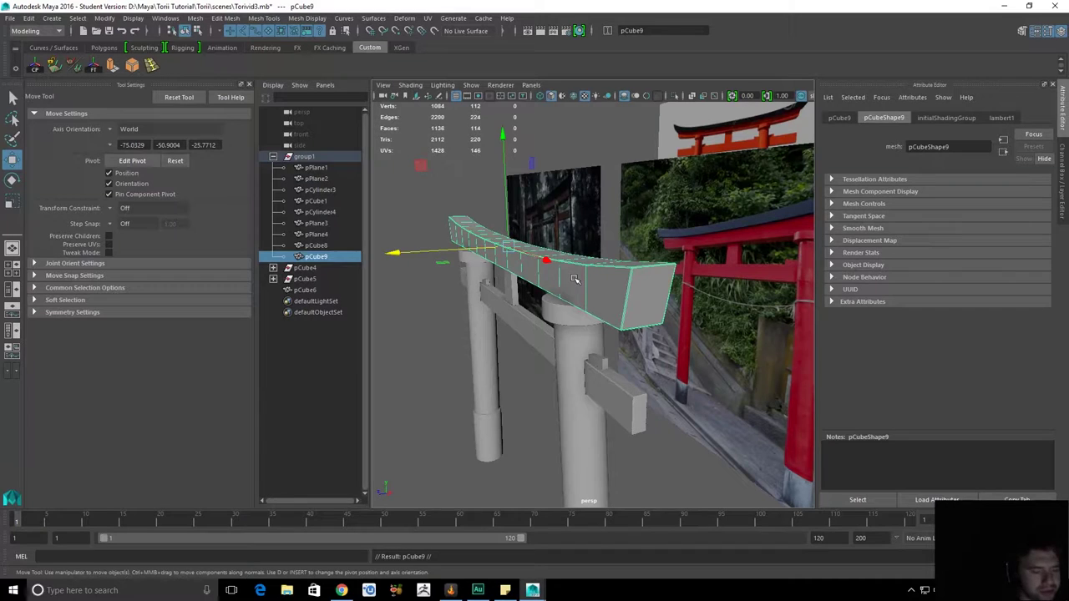
pyautogui.hotkey('ctrl', 'h')
# Select the whole strip of faces along the top of the restored beam.
pyautogui.click(539, 252)
pyautogui.scroll(5, 522, 250)
pyautogui.scroll(-5, 534, 282)
pyautogui.keyDown('alt'); pyautogui.moveTo(546, 292); pyautogui.dragTo(499, 271); pyautogui.keyUp('alt')
pyautogui.press('q')
pyautogui.moveTo(500, 271); pyautogui.dragTo(503, 325, button='right')
pyautogui.keyDown('alt'); pyautogui.moveTo(553, 396); pyautogui.dragTo(517, 277, button='middle'); pyautogui.keyUp('alt')
pyautogui.click(515, 274)
pyautogui.keyDown('alt'); pyautogui.moveTo(401, 361); pyautogui.dragTo(655, 331); pyautogui.keyUp('alt')
pyautogui.doubleClick(693, 328)
pyautogui.scroll(4, 655, 331)
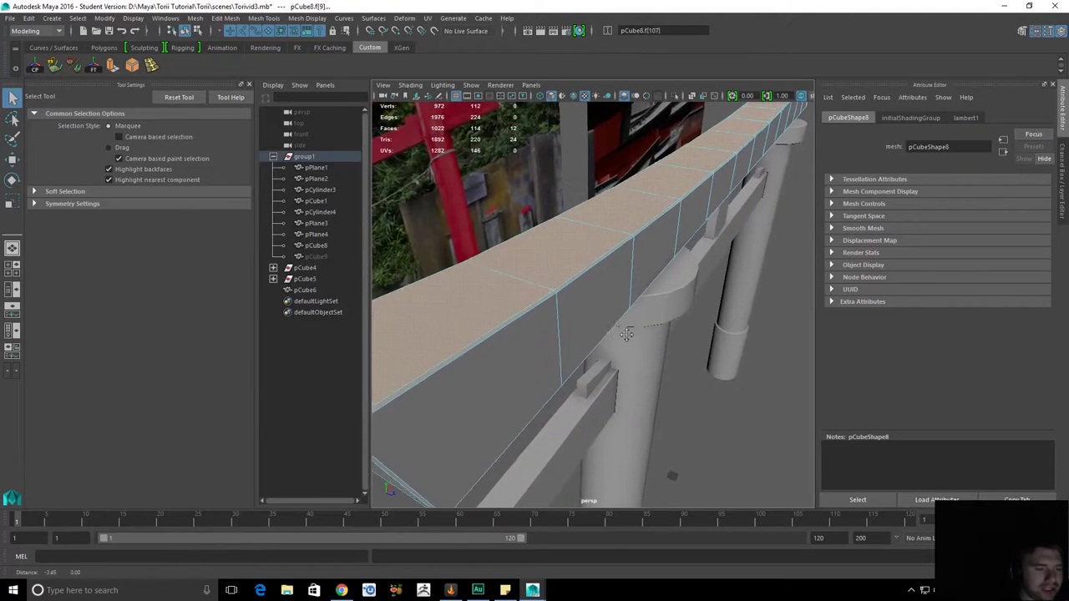
pyautogui.keyDown('alt'); pyautogui.moveTo(627, 331); pyautogui.dragTo(659, 322, button='middle'); pyautogui.keyUp('alt')
pyautogui.keyDown('alt'); pyautogui.moveTo(659, 323); pyautogui.dragTo(659, 317); pyautogui.keyUp('alt')
pyautogui.scroll(-4, 658, 317)
pyautogui.keyDown('alt'); pyautogui.moveTo(638, 260); pyautogui.dragTo(653, 287, button='middle'); pyautogui.keyUp('alt')
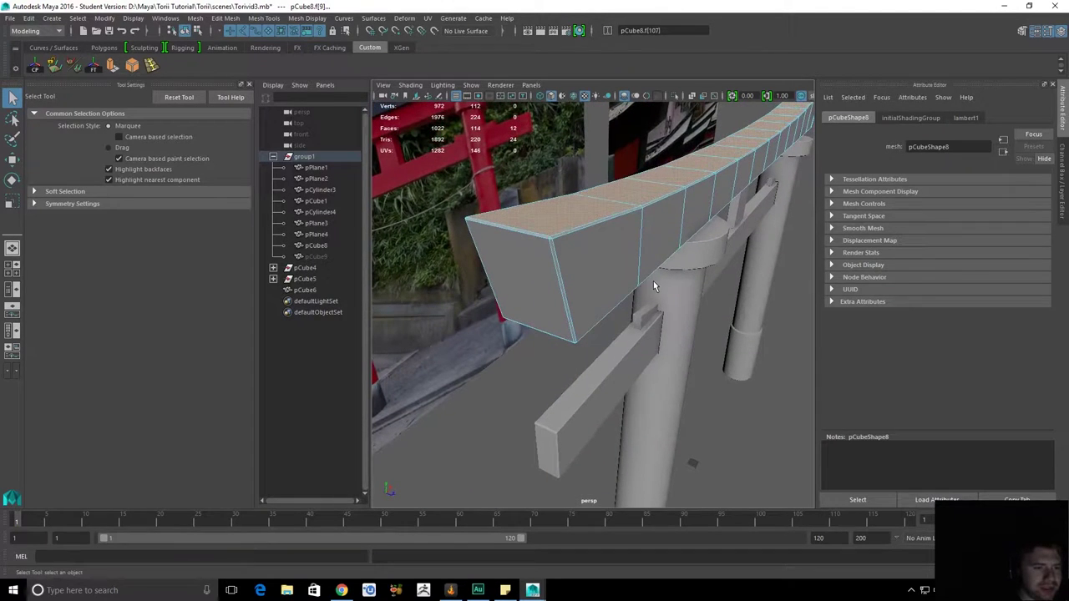
# Extrude the beam's top faces and widen them outward with an offset of -17.34.
pyautogui.keyDown('shift'); pyautogui.moveTo(669, 189); pyautogui.dragTo(670, 191, button='right'); pyautogui.keyUp('shift')
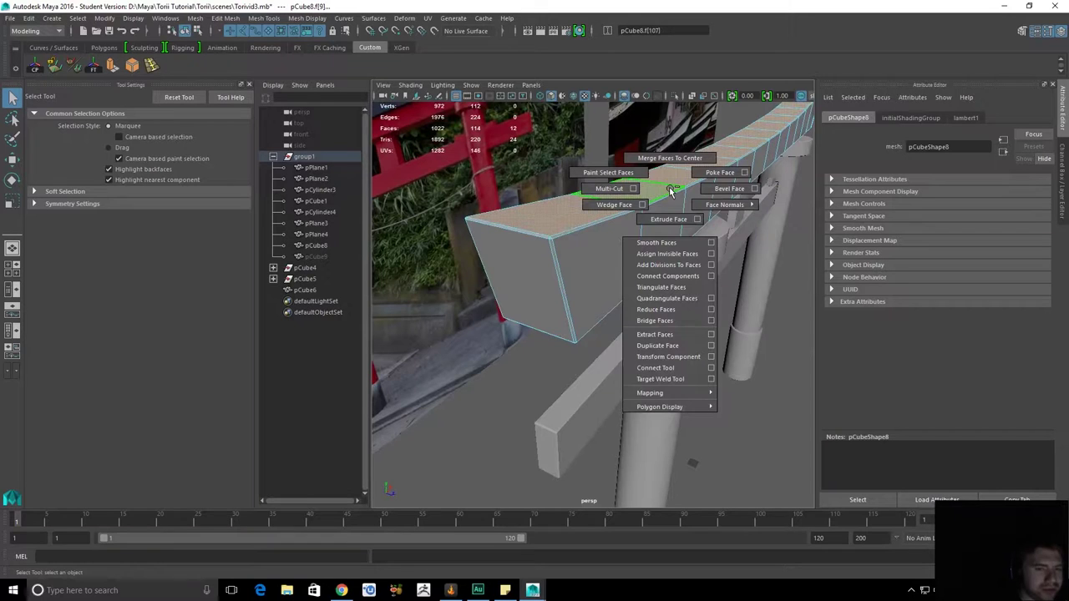
pyautogui.keyDown('shift'); pyautogui.moveTo(669, 187); pyautogui.dragTo(670, 223, button='right'); pyautogui.keyUp('shift')
pyautogui.keyDown('alt'); pyautogui.moveTo(670, 224); pyautogui.dragTo(534, 245); pyautogui.keyUp('alt')
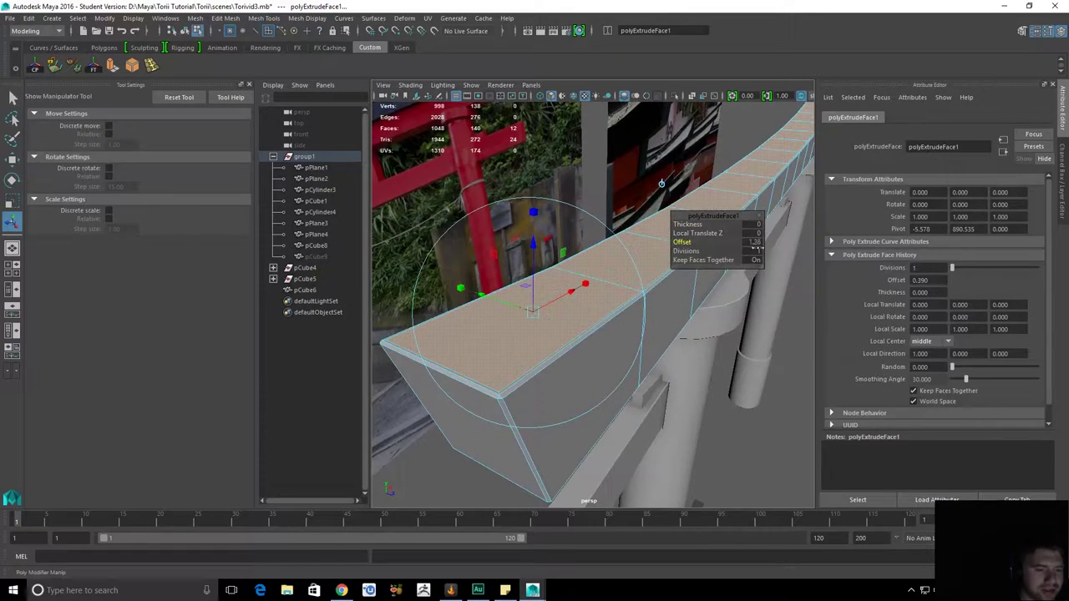
pyautogui.moveTo(687, 251); pyautogui.dragTo(548, 290, button='middle')
pyautogui.keyDown('alt'); pyautogui.moveTo(548, 290); pyautogui.dragTo(643, 242); pyautogui.keyUp('alt')
pyautogui.keyDown('alt'); pyautogui.moveTo(657, 349); pyautogui.dragTo(507, 323); pyautogui.keyUp('alt')
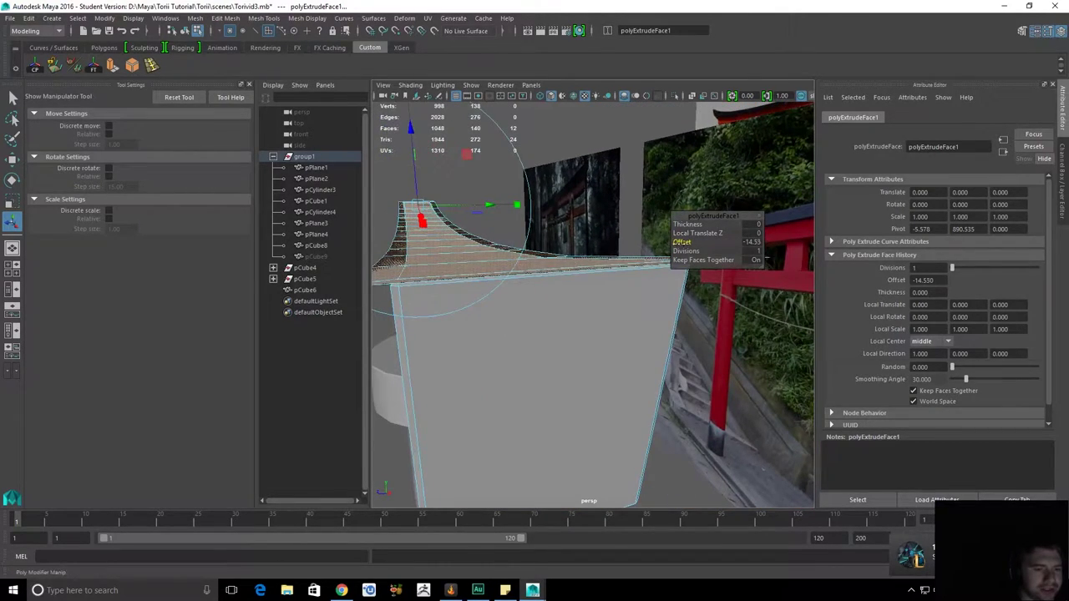
pyautogui.moveTo(547, 248); pyautogui.dragTo(515, 249, button='middle')
pyautogui.keyDown('alt'); pyautogui.moveTo(572, 258); pyautogui.dragTo(617, 287); pyautogui.keyUp('alt')
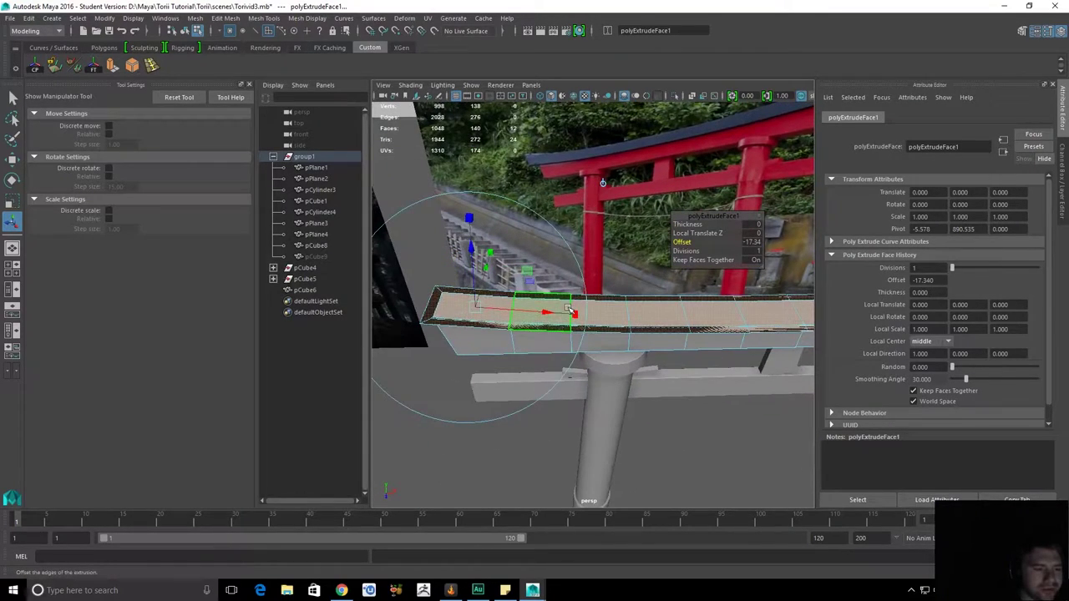
# Select the outermost edge of the widened rim at each end of the top beam.
pyautogui.press('q')
pyautogui.moveTo(482, 324); pyautogui.dragTo(505, 287, button='right')
pyautogui.click(500, 305)
pyautogui.keyDown('alt'); pyautogui.moveTo(500, 306); pyautogui.dragTo(513, 314); pyautogui.keyUp('alt')
pyautogui.moveTo(502, 311); pyautogui.dragTo(501, 265, button='right')
pyautogui.click(462, 313)
pyautogui.keyDown('alt'); pyautogui.moveTo(551, 303); pyautogui.dragTo(694, 253); pyautogui.keyUp('alt')
pyautogui.keyDown('alt'); pyautogui.moveTo(694, 253); pyautogui.dragTo(589, 263, button='middle'); pyautogui.keyUp('alt')
pyautogui.keyDown('alt'); pyautogui.moveTo(589, 263); pyautogui.dragTo(709, 314); pyautogui.keyUp('alt')
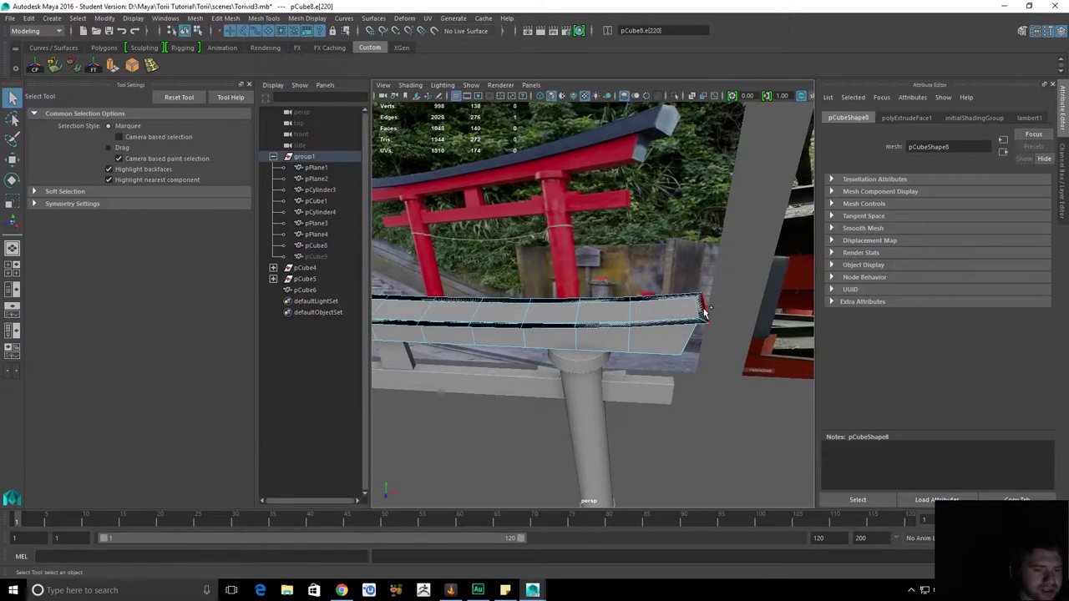
# Reset the Scale tool and scale the two end edges inward along the beam's length to shorten the overhang.
pyautogui.press('r')
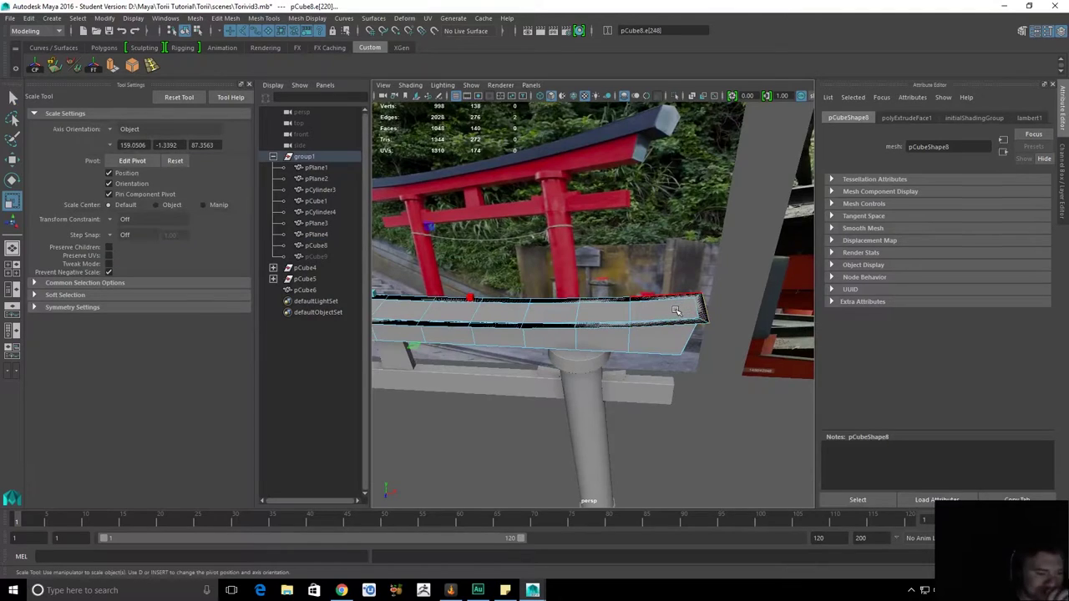
pyautogui.keyDown('alt'); pyautogui.moveTo(660, 312); pyautogui.dragTo(638, 298); pyautogui.keyUp('alt')
pyautogui.keyDown('alt'); pyautogui.moveTo(738, 305); pyautogui.dragTo(637, 299); pyautogui.keyUp('alt')
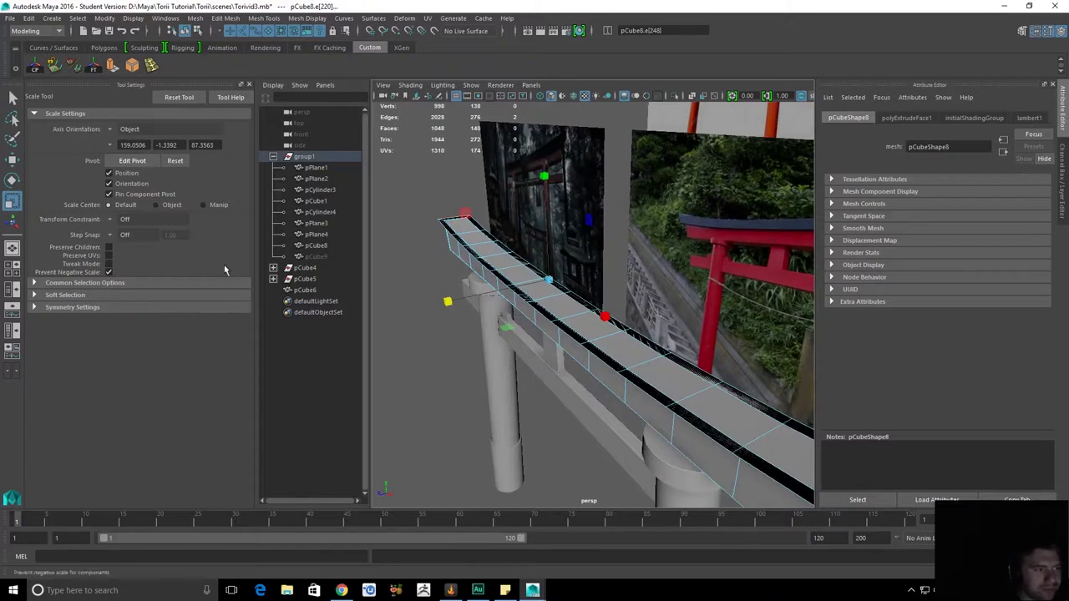
pyautogui.click(178, 97)
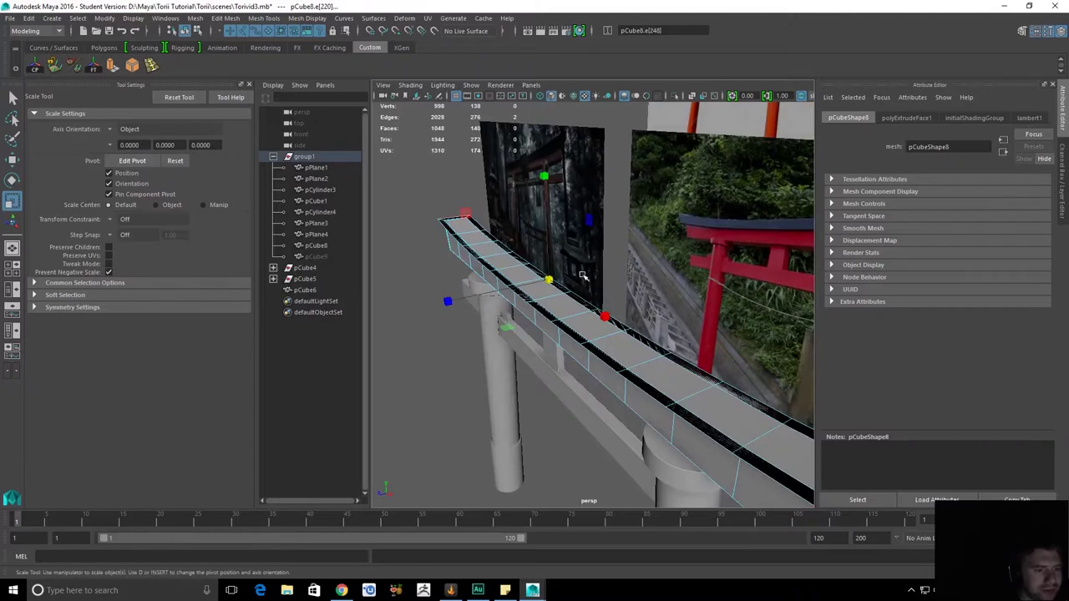
pyautogui.keyDown('alt'); pyautogui.moveTo(584, 276); pyautogui.dragTo(565, 273); pyautogui.keyUp('alt')
pyautogui.keyDown('alt'); pyautogui.moveTo(600, 328); pyautogui.dragTo(596, 285); pyautogui.keyUp('alt')
pyautogui.moveTo(532, 276); pyautogui.dragTo(530, 274)
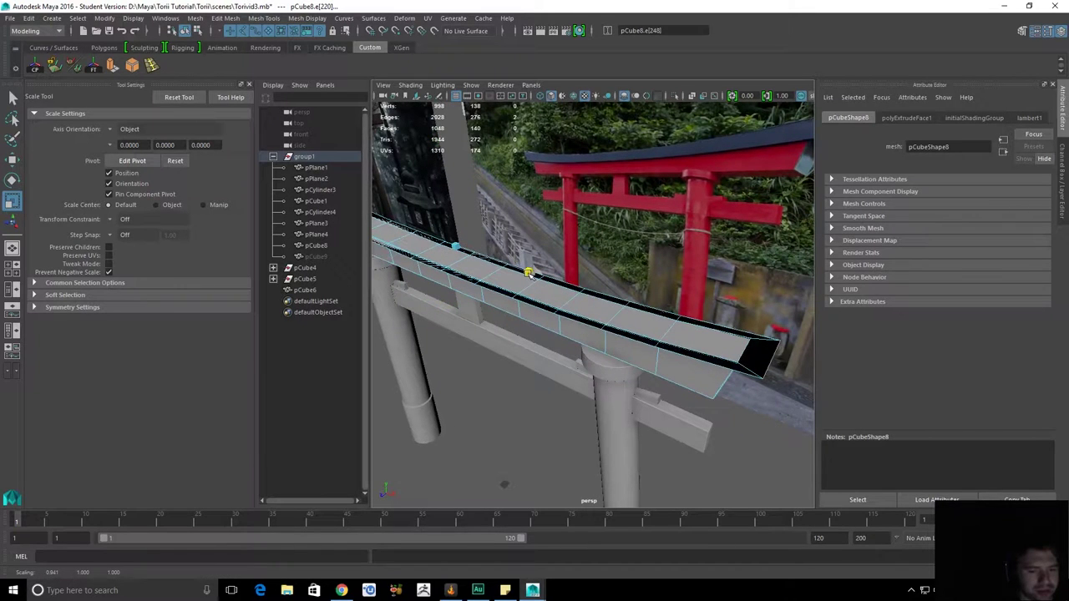
pyautogui.keyDown('alt'); pyautogui.moveTo(599, 265); pyautogui.dragTo(543, 268, button='right'); pyautogui.keyUp('alt')
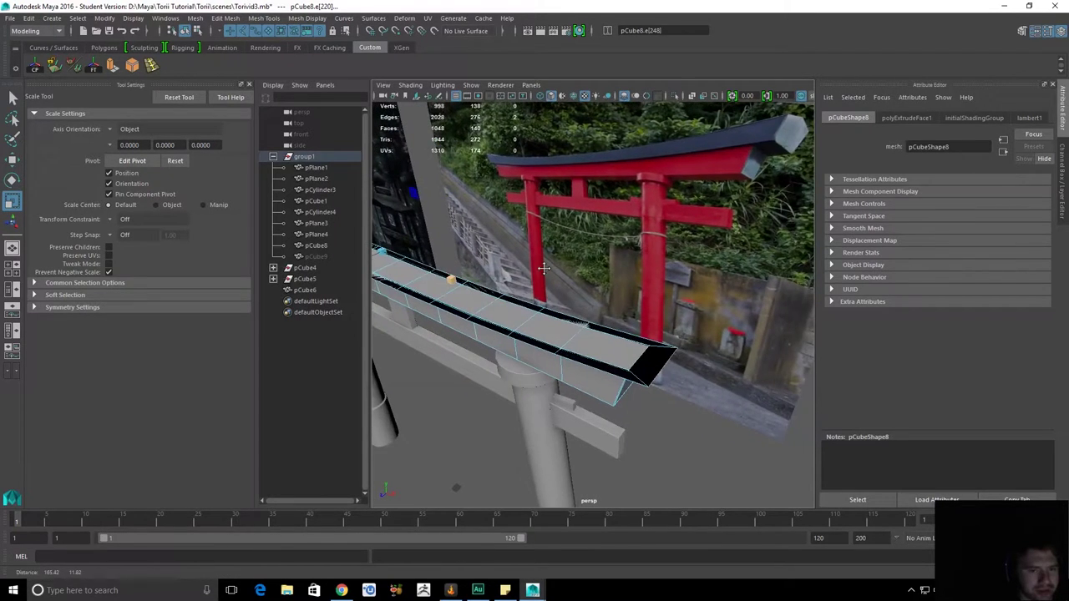
pyautogui.keyDown('alt'); pyautogui.moveTo(485, 274); pyautogui.dragTo(528, 258); pyautogui.keyUp('alt')
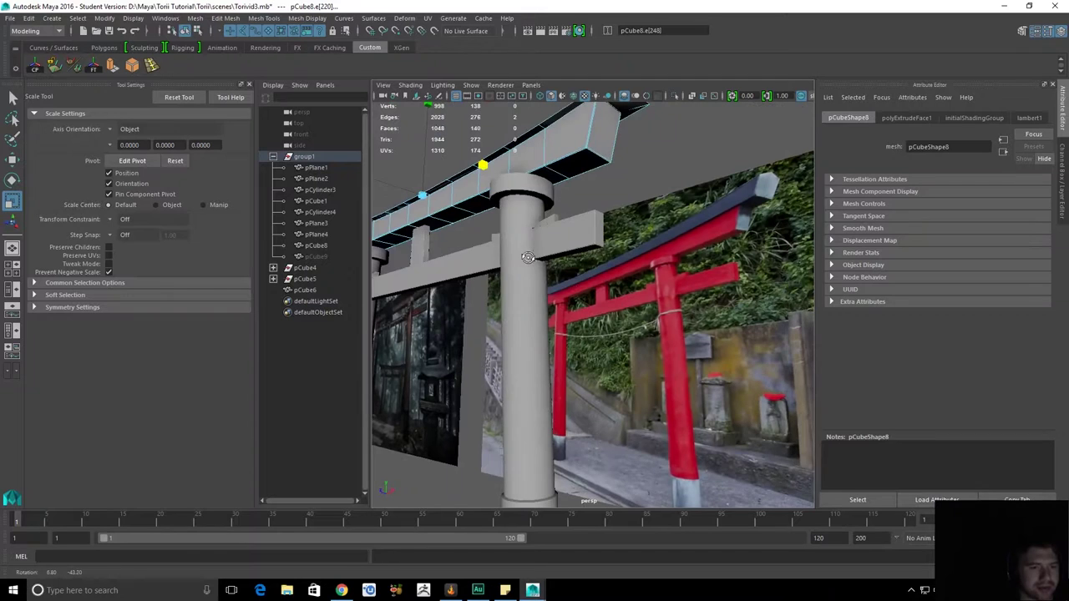
pyautogui.keyDown('alt'); pyautogui.moveTo(535, 247); pyautogui.dragTo(537, 299, button='middle'); pyautogui.keyUp('alt')
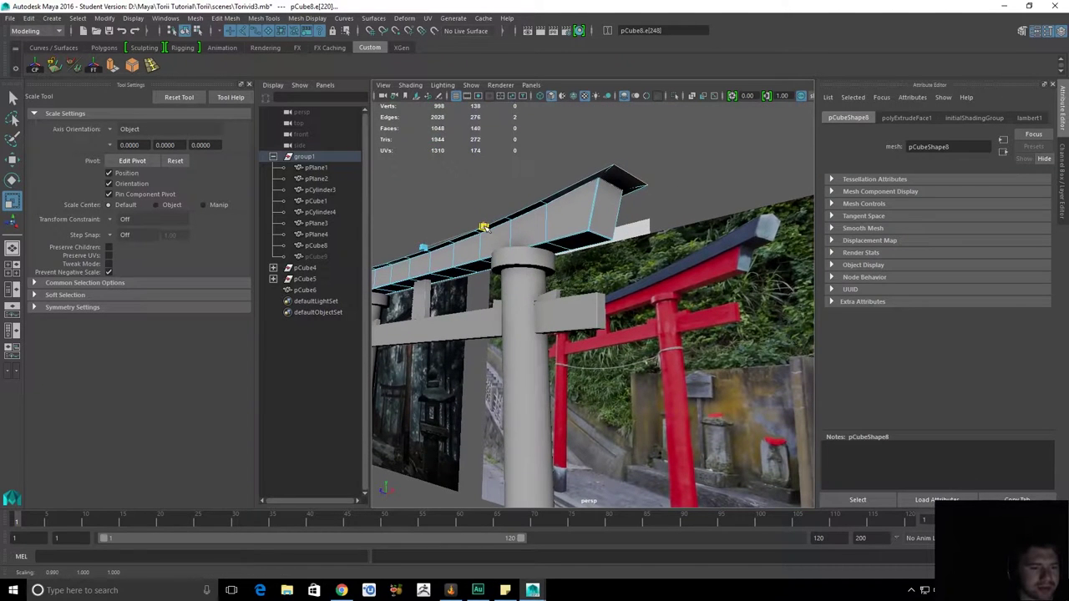
# Examine in the front view how the rim's end edge lines up with the slope of the beam's top.
pyautogui.press('w')
pyautogui.keyDown('alt'); pyautogui.moveTo(542, 178); pyautogui.dragTo(593, 220); pyautogui.keyUp('alt')
pyautogui.press('space')
pyautogui.keyDown('alt'); pyautogui.moveTo(608, 205); pyautogui.dragTo(527, 231, button='middle'); pyautogui.keyUp('alt')
pyautogui.scroll(5, 528, 235)
pyautogui.scroll(2, 637, 301)
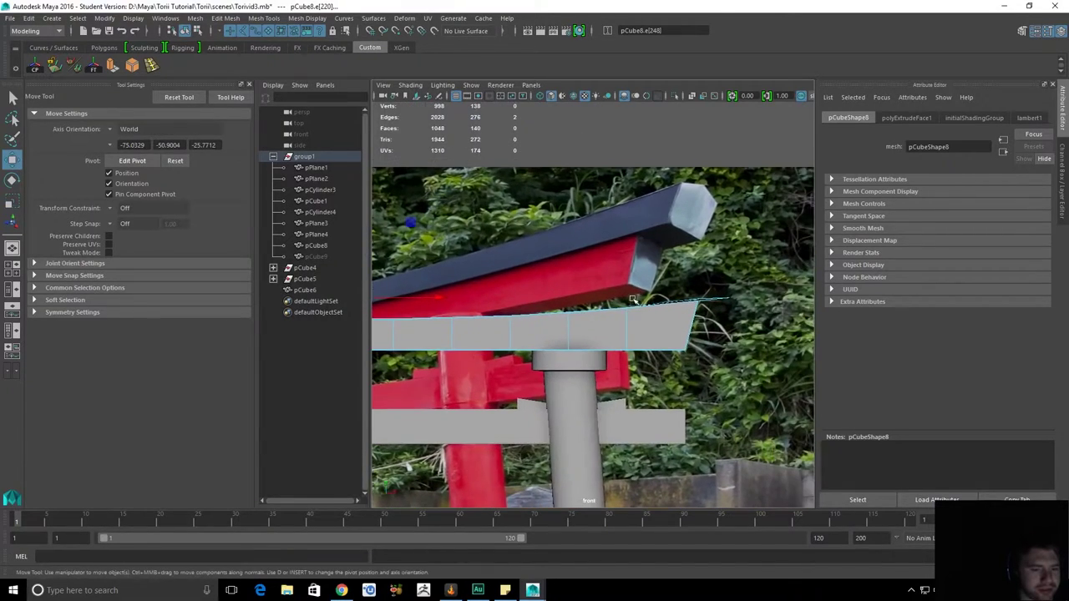
pyautogui.scroll(8, 635, 294)
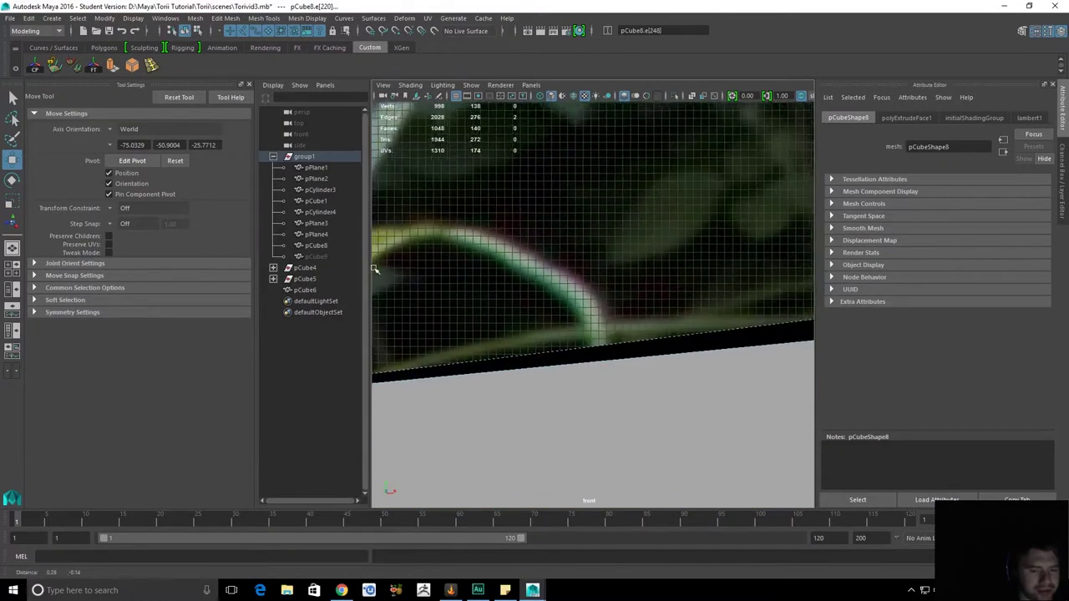
pyautogui.keyDown('alt'); pyautogui.moveTo(545, 277); pyautogui.dragTo(675, 317, button='middle'); pyautogui.keyUp('alt')
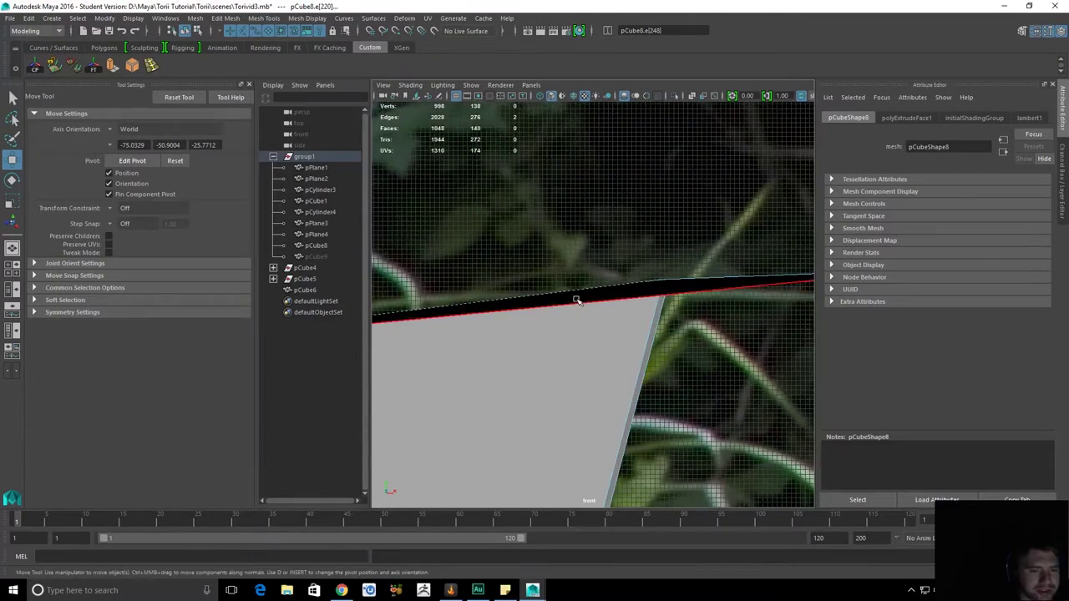
pyautogui.scroll(-10, 583, 298)
pyautogui.keyDown('alt'); pyautogui.moveTo(487, 251); pyautogui.dragTo(559, 288, button='middle'); pyautogui.keyUp('alt')
pyautogui.keyDown('alt'); pyautogui.moveTo(491, 284); pyautogui.dragTo(567, 286, button='middle'); pyautogui.keyUp('alt')
pyautogui.keyDown('alt'); pyautogui.moveTo(742, 277); pyautogui.dragTo(641, 287, button='middle'); pyautogui.keyUp('alt')
# Raise the two selected end edges by about 4.78 units so the rim follows the beam's upward slope.
pyautogui.press('space')
pyautogui.moveTo(641, 284); pyautogui.dragTo(642, 255)
pyautogui.keyDown('alt'); pyautogui.moveTo(642, 255); pyautogui.dragTo(669, 251); pyautogui.keyUp('alt')
pyautogui.press('space')
pyautogui.press('space')
pyautogui.click(630, 250)
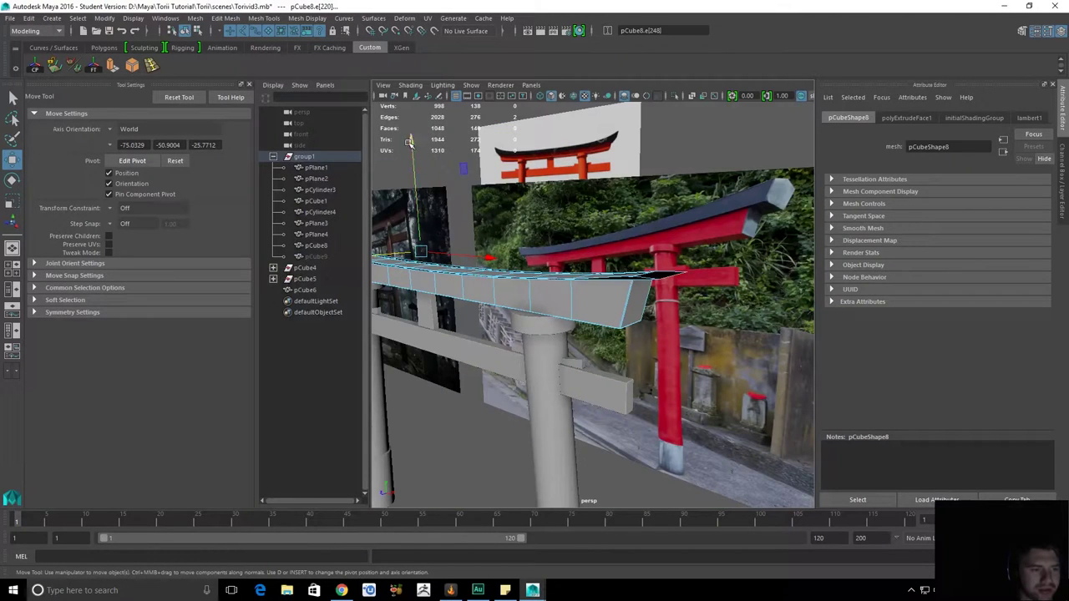
pyautogui.press('space')
pyautogui.moveTo(473, 176); pyautogui.dragTo(471, 201)
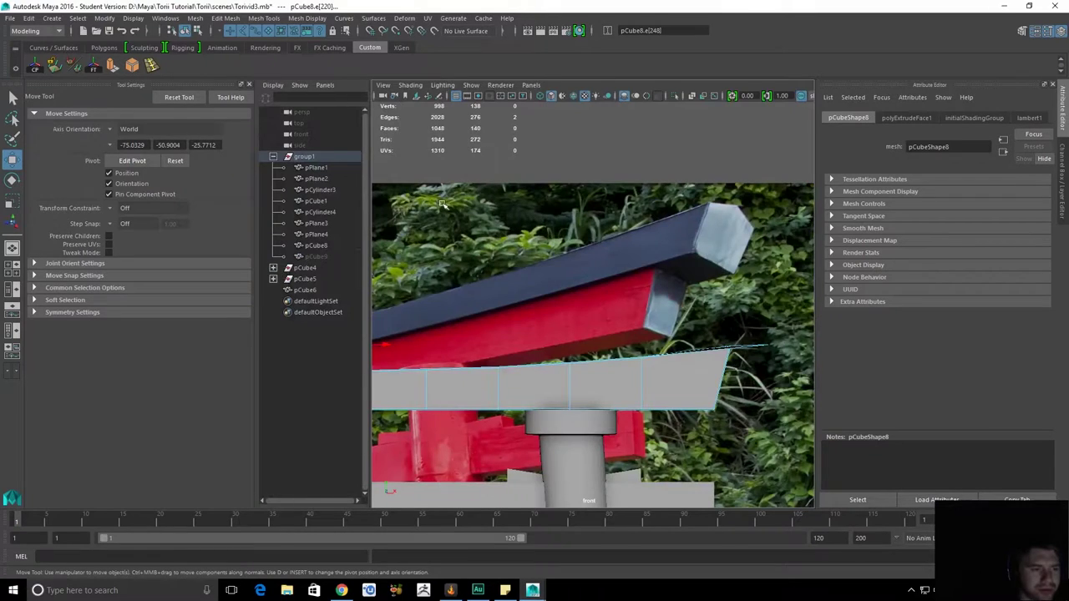
pyautogui.press('space')
pyautogui.scroll(-3, 511, 230)
pyautogui.moveTo(461, 213)
pyautogui.keyDown('alt'); pyautogui.mouseDown(button='middle')
pyautogui.moveTo(412, 232)
pyautogui.moveTo(464, 212)
pyautogui.mouseUp(button='middle'); pyautogui.keyUp('alt')
pyautogui.scroll(1, 413, 231)
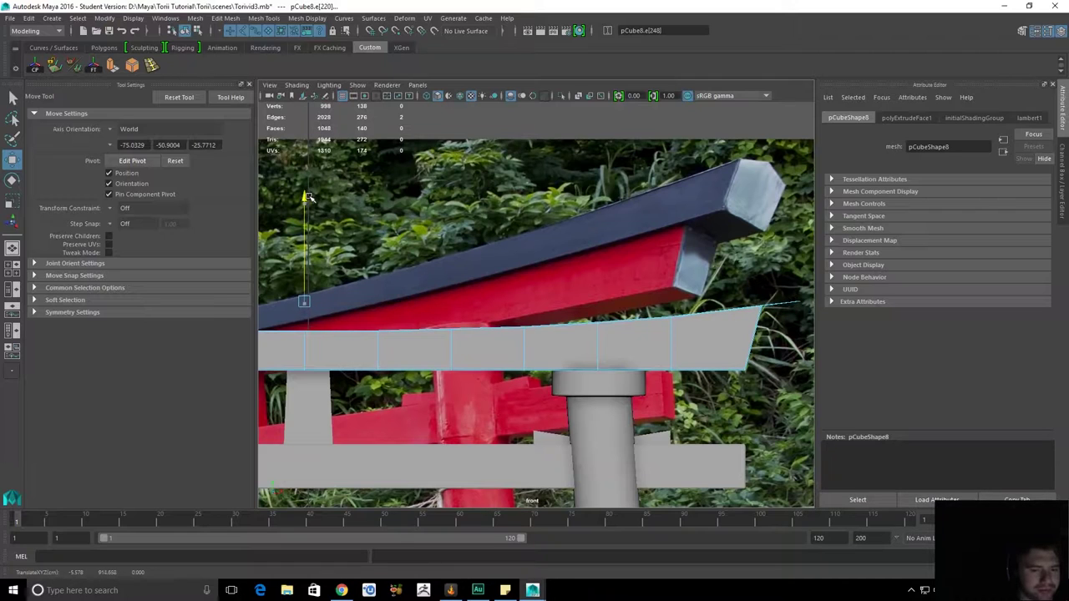
# Check the raised end edge against the beam's top slope by comparing it with and without the move.
pyautogui.scroll(4, 687, 377)
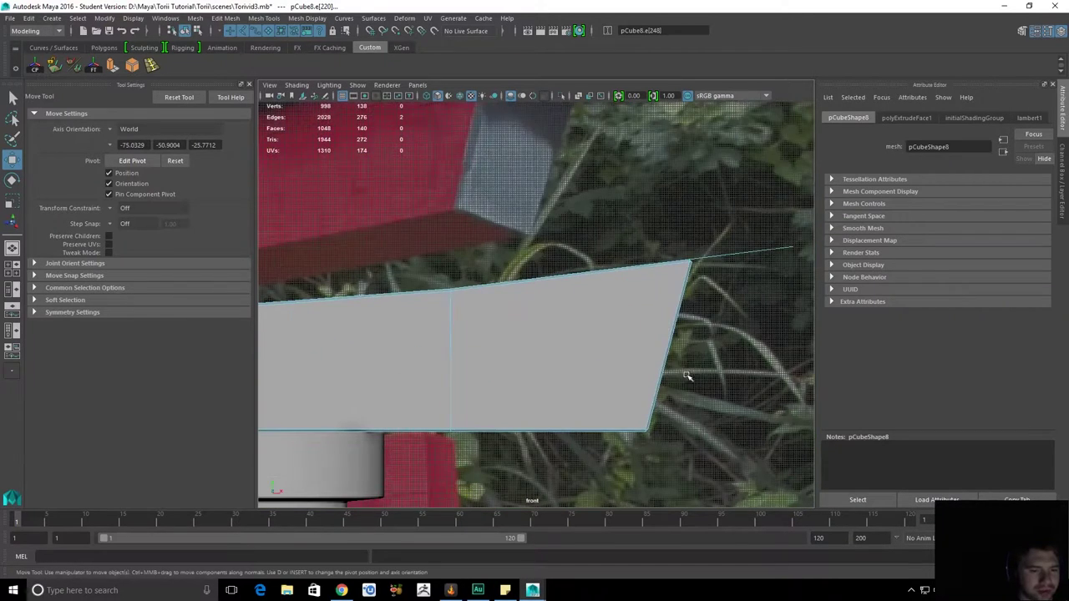
pyautogui.keyDown('alt'); pyautogui.moveTo(606, 283); pyautogui.dragTo(516, 315, button='middle'); pyautogui.keyUp('alt')
pyautogui.scroll(5, 535, 316)
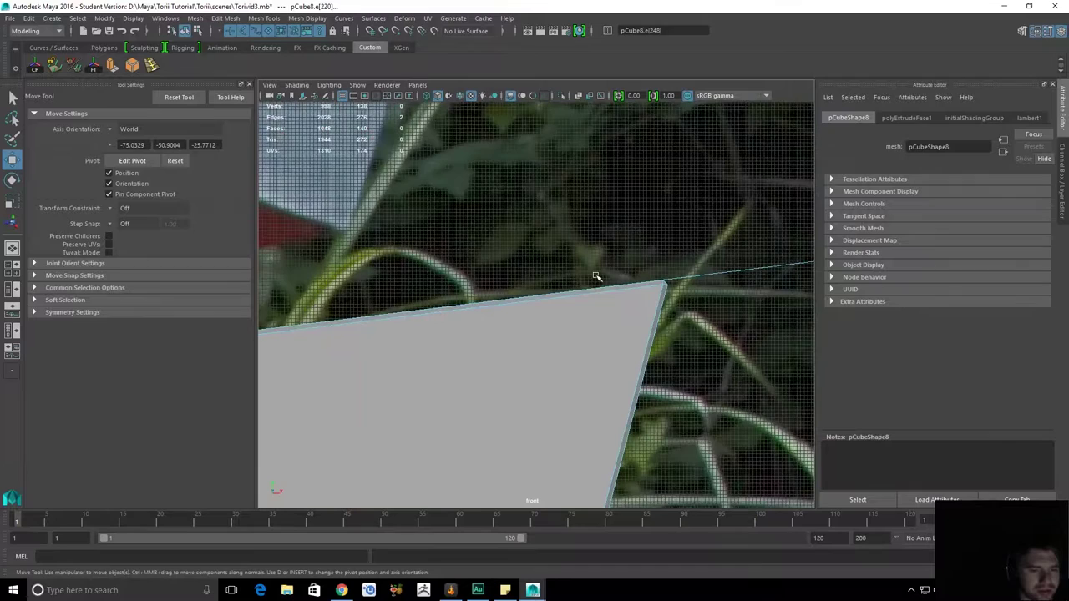
pyautogui.scroll(-1, 622, 282)
pyautogui.keyDown('alt'); pyautogui.moveTo(763, 277); pyautogui.dragTo(701, 277, button='middle'); pyautogui.keyUp('alt')
pyautogui.hotkey('ctrl', 'z')
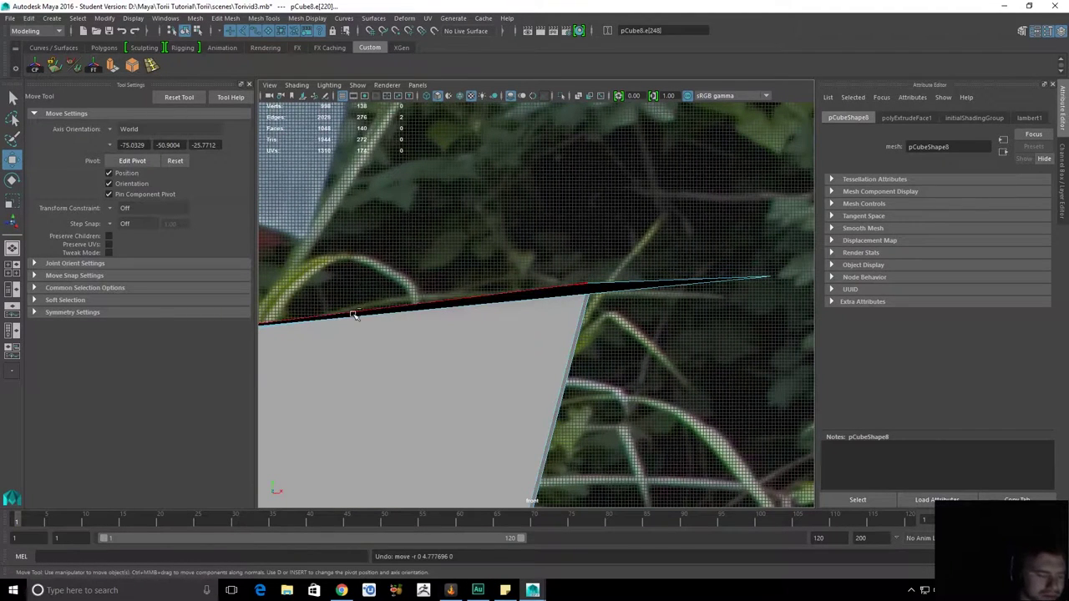
pyautogui.hotkey('ctrl', 'y')
pyautogui.keyDown('alt'); pyautogui.moveTo(640, 267); pyautogui.dragTo(518, 284, button='right'); pyautogui.keyUp('alt')
pyautogui.keyDown('alt'); pyautogui.moveTo(492, 267); pyautogui.dragTo(589, 269, button='middle'); pyautogui.keyUp('alt')
pyautogui.press('space')
pyautogui.press('space')
pyautogui.keyDown('alt'); pyautogui.moveTo(557, 250); pyautogui.dragTo(456, 311); pyautogui.keyUp('alt')
# Try to raise the sloped rim faces around the top of the beam.
pyautogui.press('q')
pyautogui.moveTo(409, 267); pyautogui.dragTo(418, 321, button='right')
pyautogui.click(444, 356)
pyautogui.keyDown('alt'); pyautogui.moveTo(443, 355); pyautogui.dragTo(549, 402); pyautogui.keyUp('alt')
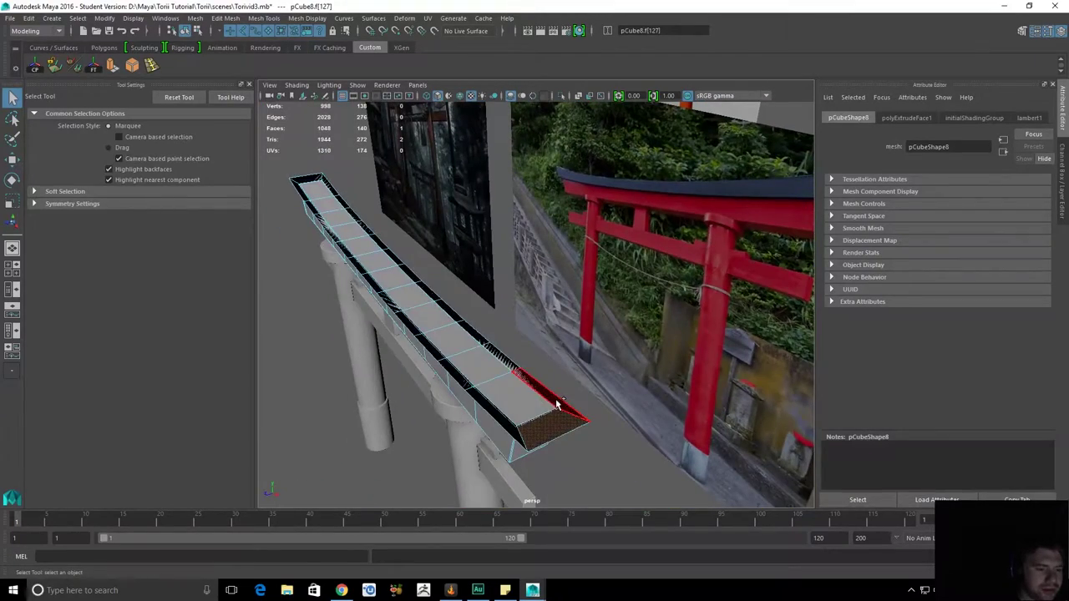
pyautogui.keyDown('shift'); pyautogui.doubleClick(557, 405); pyautogui.keyUp('shift')
pyautogui.keyDown('shift'); pyautogui.click(527, 413); pyautogui.keyUp('shift')
pyautogui.doubleClick(314, 195)
pyautogui.press('w')
pyautogui.moveTo(364, 160); pyautogui.dragTo(360, 127)
pyautogui.keyDown('alt'); pyautogui.moveTo(394, 249); pyautogui.dragTo(406, 205); pyautogui.keyUp('alt')
pyautogui.hotkey('ctrl', 'z')
pyautogui.press('q')
pyautogui.keyDown('alt'); pyautogui.moveTo(539, 240); pyautogui.dragTo(514, 361); pyautogui.keyUp('alt')
pyautogui.click(519, 355)
pyautogui.hotkey('ctrl', 'z')
# Delete the old beam's side, end and bottom faces beneath the widened rim.
pyautogui.click(493, 413)
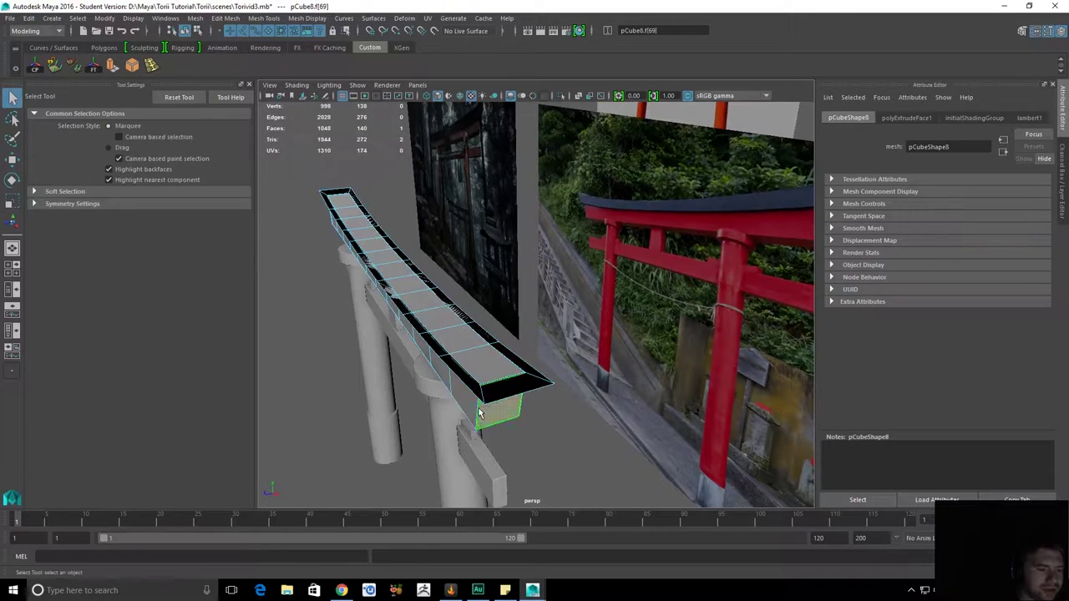
pyautogui.keyDown('alt'); pyautogui.moveTo(480, 413); pyautogui.dragTo(494, 363); pyautogui.keyUp('alt')
pyautogui.keyDown('alt'); pyautogui.moveTo(494, 363); pyautogui.dragTo(594, 430, button='right'); pyautogui.keyUp('alt')
pyautogui.keyDown('alt'); pyautogui.moveTo(451, 201); pyautogui.dragTo(468, 282, button='middle'); pyautogui.keyUp('alt')
pyautogui.keyDown('alt'); pyautogui.moveTo(468, 281); pyautogui.dragTo(495, 292, button='right'); pyautogui.keyUp('alt')
pyautogui.keyDown('alt'); pyautogui.moveTo(405, 198); pyautogui.dragTo(472, 219); pyautogui.keyUp('alt')
pyautogui.doubleClick(473, 218)
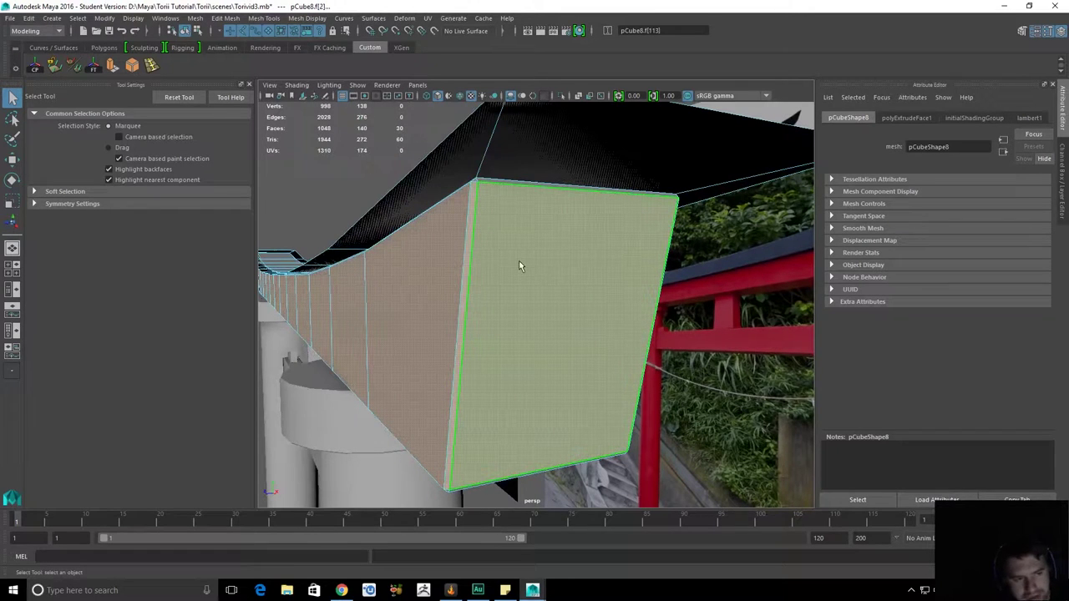
pyautogui.click(518, 261)
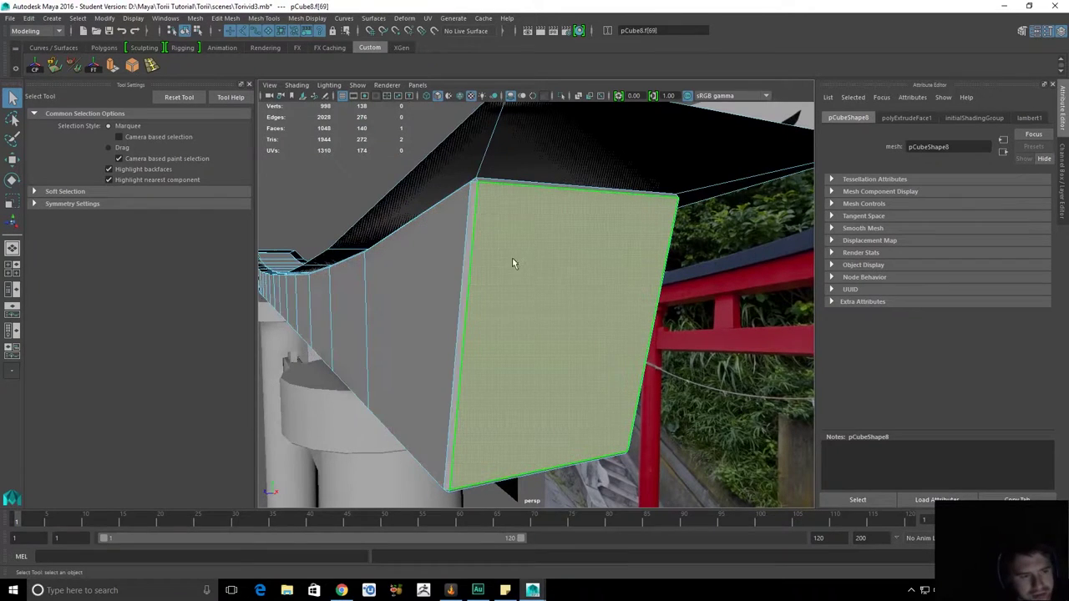
pyautogui.doubleClick(472, 237)
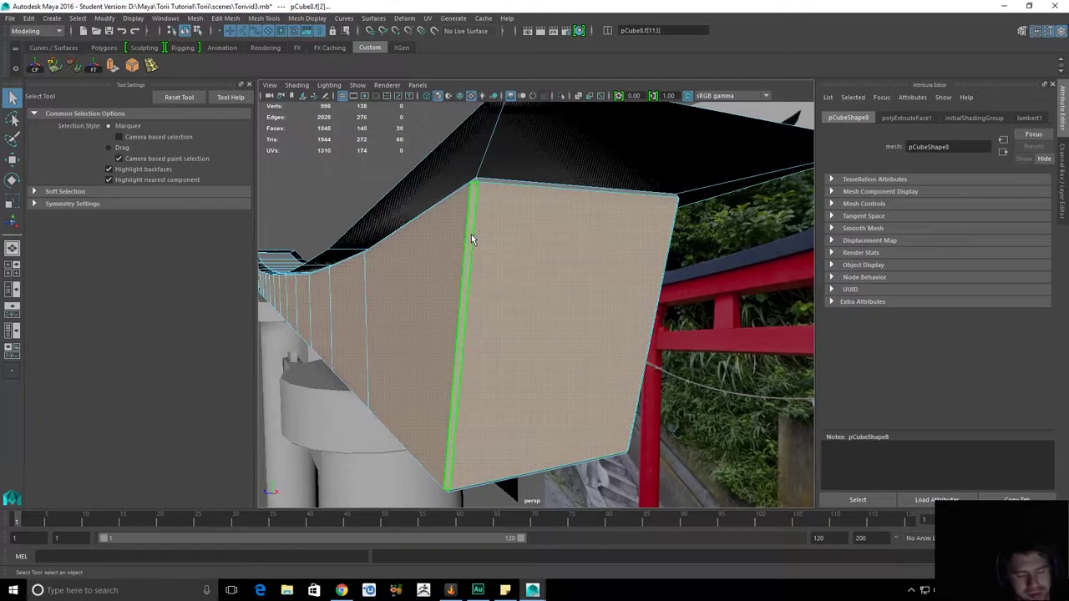
pyautogui.press('Delete')
pyautogui.doubleClick(480, 445)
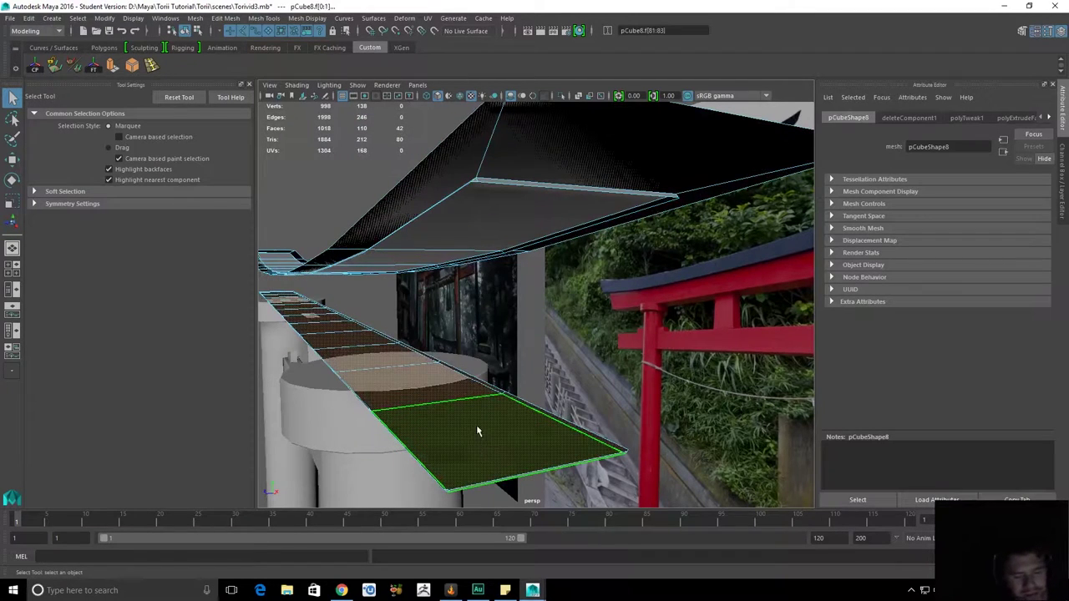
pyautogui.press('Delete')
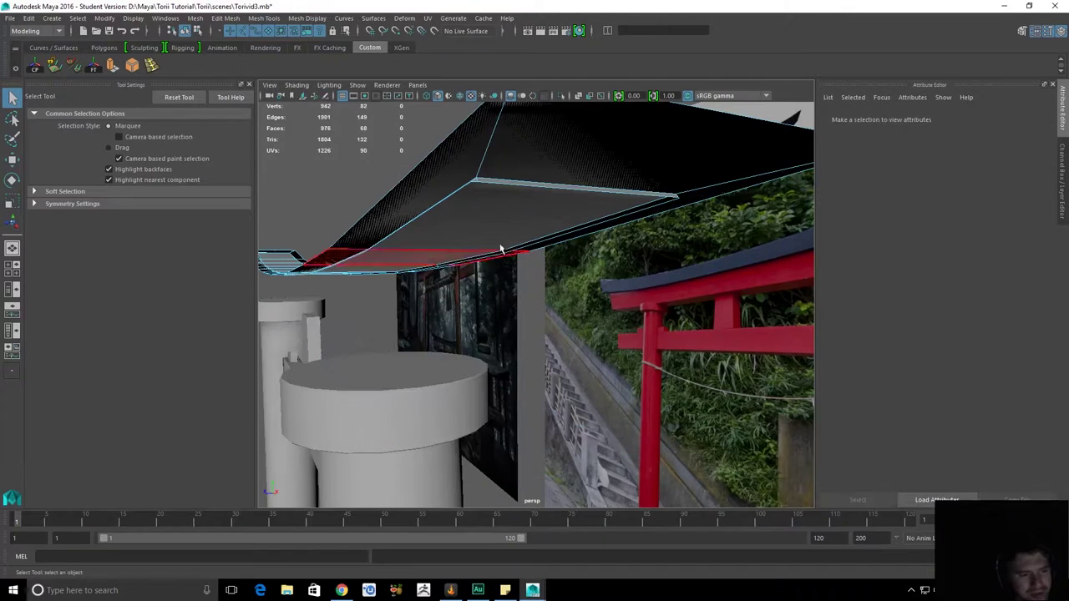
# Select the leftover narrow bevel faces at one end and along one long side beneath the roof base.
pyautogui.keyDown('alt'); pyautogui.moveTo(523, 200); pyautogui.dragTo(551, 242); pyautogui.keyUp('alt')
pyautogui.click(398, 173)
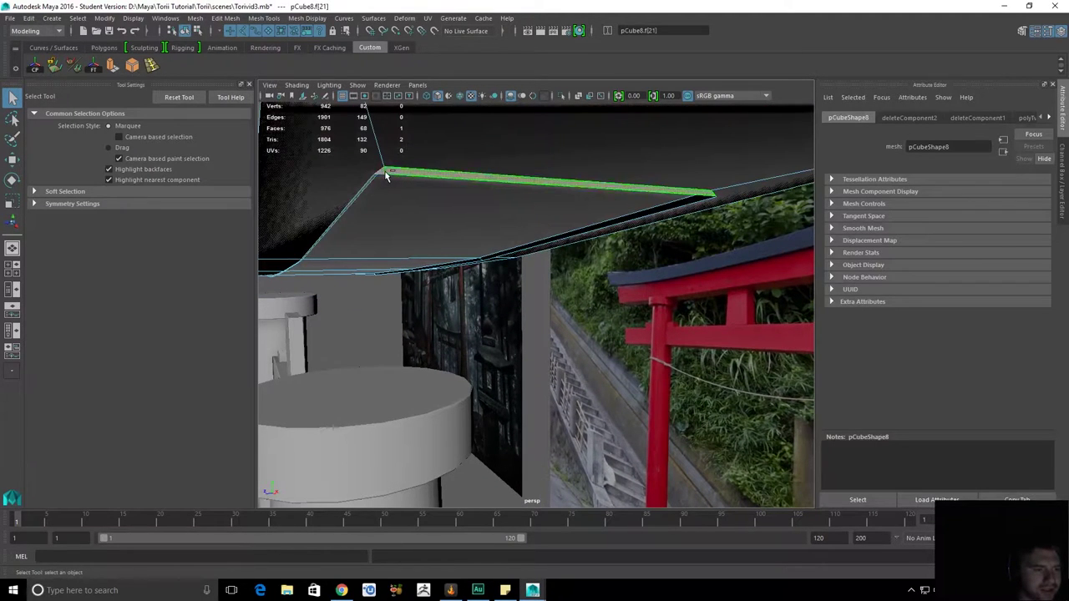
pyautogui.keyDown('shift'); pyautogui.click(384, 172); pyautogui.keyUp('shift')
pyautogui.keyDown('alt'); pyautogui.moveTo(444, 187); pyautogui.dragTo(516, 203); pyautogui.keyUp('alt')
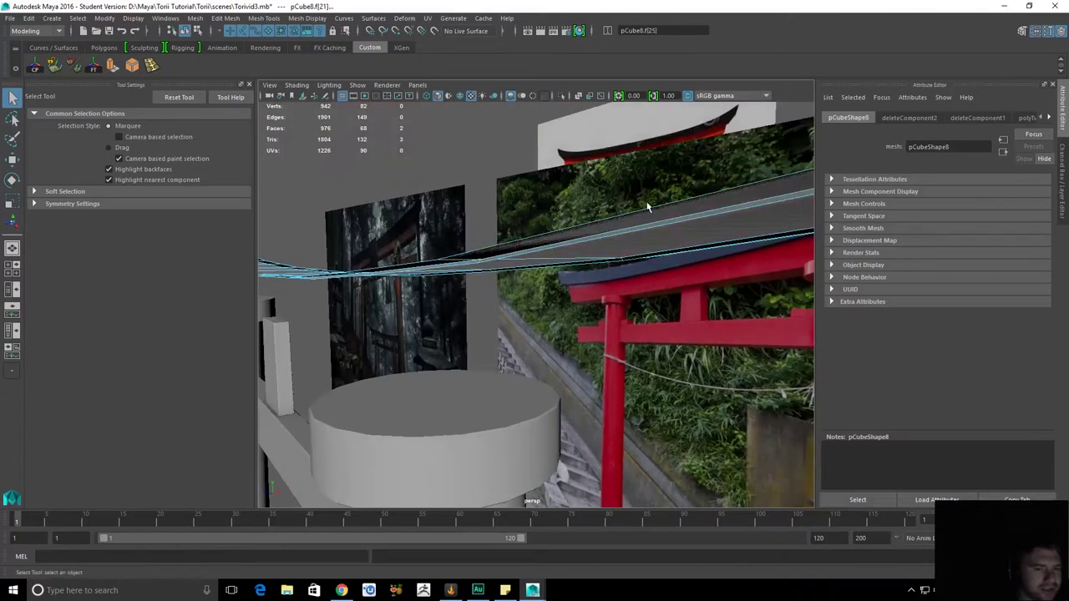
pyautogui.keyDown('alt'); pyautogui.moveTo(646, 204); pyautogui.dragTo(606, 211, button='middle'); pyautogui.keyUp('alt')
pyautogui.keyDown('alt'); pyautogui.moveTo(606, 211); pyautogui.dragTo(706, 276); pyautogui.keyUp('alt')
pyautogui.keyDown('shift'); pyautogui.click(599, 240); pyautogui.keyUp('shift')
pyautogui.keyDown('shift'); pyautogui.doubleClick(705, 271); pyautogui.keyUp('shift')
pyautogui.scroll(-5, 699, 275)
# Add the bevel faces of the opposite long side and remaining end to the selection and delete all these leftover strips.
pyautogui.keyDown('alt'); pyautogui.moveTo(698, 275); pyautogui.dragTo(531, 291); pyautogui.keyUp('alt')
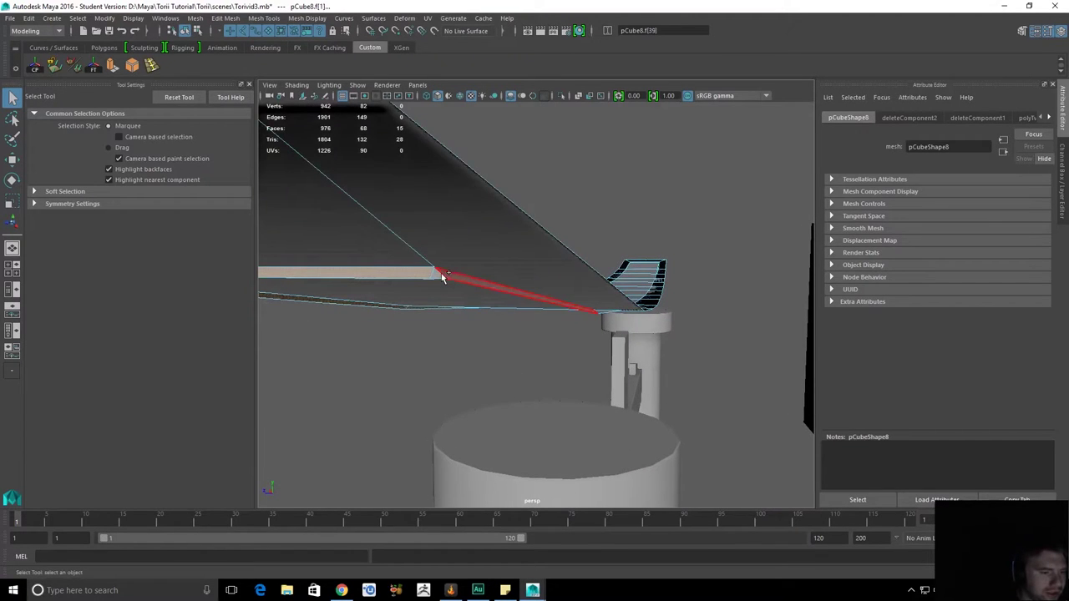
pyautogui.keyDown('shift'); pyautogui.click(468, 284); pyautogui.keyUp('shift')
pyautogui.keyDown('alt'); pyautogui.moveTo(594, 324); pyautogui.dragTo(586, 350); pyautogui.keyUp('alt')
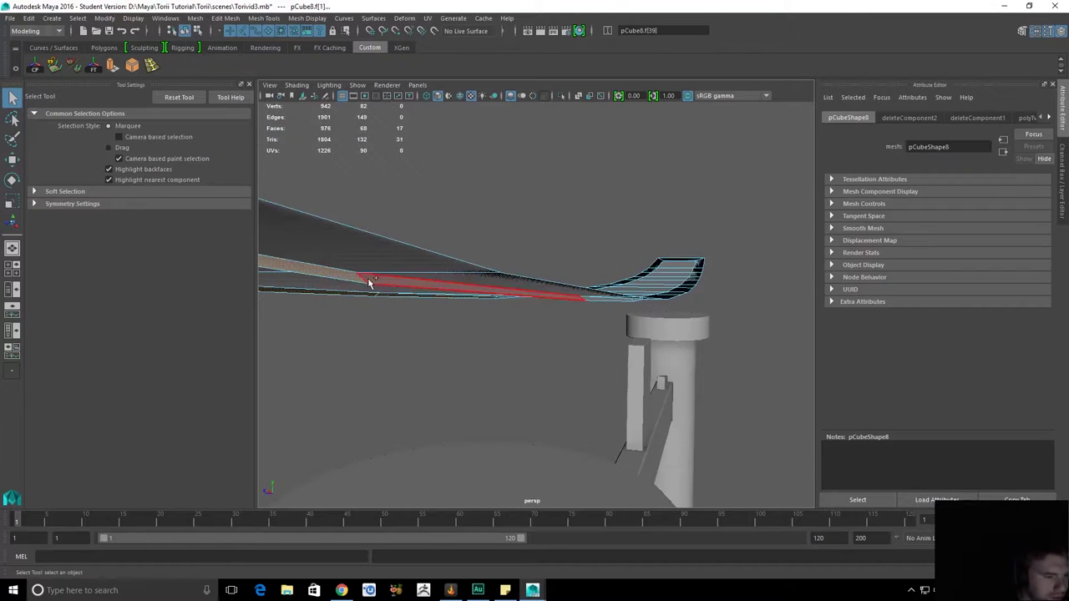
pyautogui.keyDown('shift'); pyautogui.doubleClick(378, 285); pyautogui.keyUp('shift')
pyautogui.keyDown('alt'); pyautogui.moveTo(507, 297); pyautogui.dragTo(480, 308); pyautogui.keyUp('alt')
pyautogui.keyDown('alt'); pyautogui.moveTo(481, 307); pyautogui.dragTo(470, 249, button='right'); pyautogui.keyUp('alt')
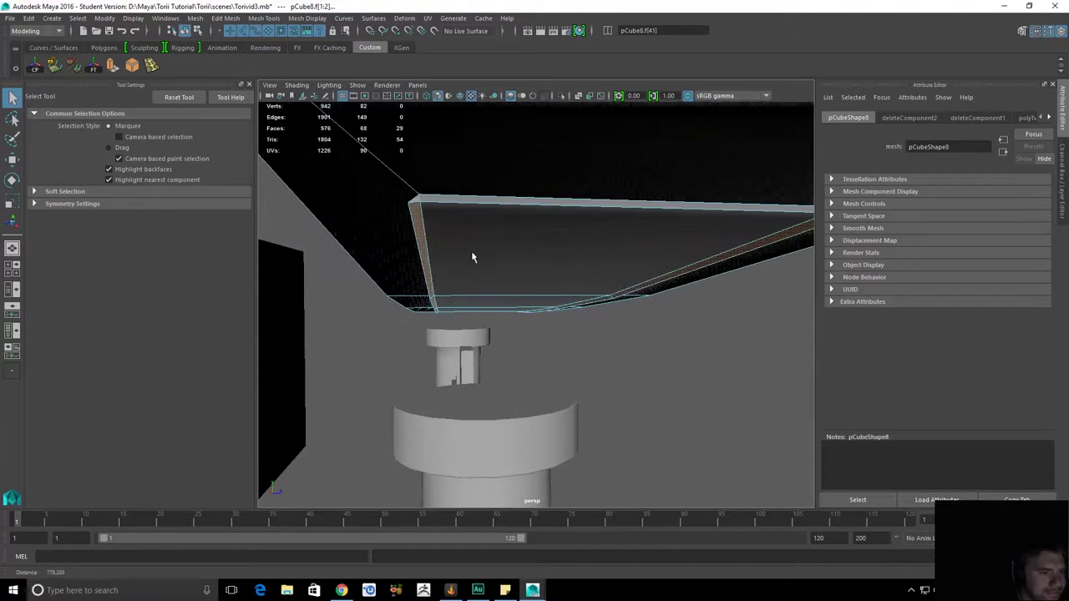
pyautogui.keyDown('alt'); pyautogui.moveTo(470, 249); pyautogui.dragTo(474, 252, button='middle'); pyautogui.keyUp('alt')
pyautogui.keyDown('shift'); pyautogui.click(480, 256); pyautogui.keyUp('shift')
pyautogui.keyDown('alt'); pyautogui.moveTo(481, 256); pyautogui.dragTo(598, 291); pyautogui.keyUp('alt')
pyautogui.keyDown('shift'); pyautogui.doubleClick(506, 301); pyautogui.keyUp('shift')
pyautogui.keyDown('alt'); pyautogui.moveTo(614, 241); pyautogui.dragTo(555, 330); pyautogui.keyUp('alt')
pyautogui.keyDown('alt'); pyautogui.moveTo(555, 330); pyautogui.dragTo(541, 315, button='middle'); pyautogui.keyUp('alt')
pyautogui.keyDown('alt'); pyautogui.moveTo(540, 314); pyautogui.dragTo(659, 251); pyautogui.keyUp('alt')
pyautogui.hotkey('ctrl', 'z')
pyautogui.click(652, 307)
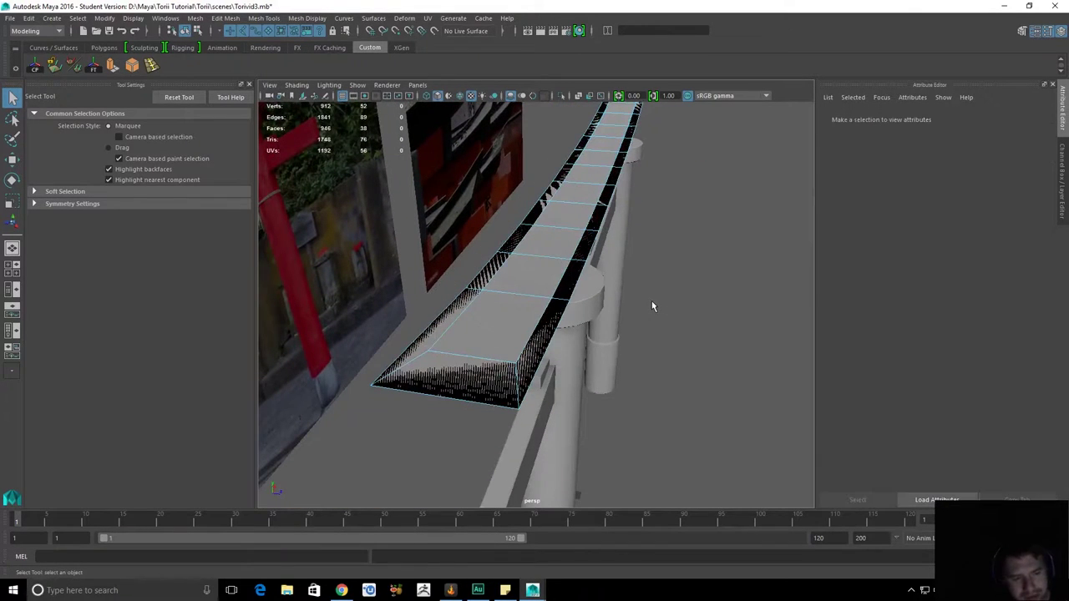
# Try deleting the central strip of faces enclosed by the roof base's rim.
pyautogui.keyDown('alt'); pyautogui.moveTo(539, 277); pyautogui.dragTo(577, 184); pyautogui.keyUp('alt')
pyautogui.click(585, 171)
pyautogui.keyDown('alt'); pyautogui.moveTo(746, 238); pyautogui.dragTo(543, 219); pyautogui.keyUp('alt')
pyautogui.keyDown('alt'); pyautogui.moveTo(685, 191); pyautogui.dragTo(485, 239, button='middle'); pyautogui.keyUp('alt')
pyautogui.keyDown('alt'); pyautogui.moveTo(484, 240); pyautogui.dragTo(559, 211); pyautogui.keyUp('alt')
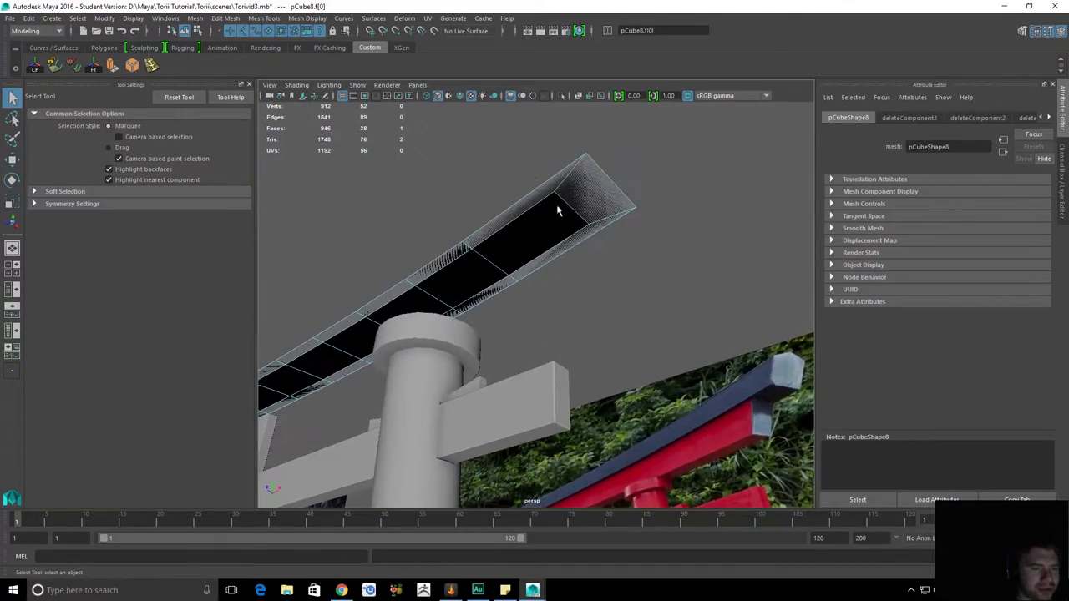
pyautogui.keyDown('alt'); pyautogui.moveTo(545, 210); pyautogui.dragTo(570, 191, button='right'); pyautogui.keyUp('alt')
pyautogui.moveTo(569, 191)
pyautogui.keyDown('alt'); pyautogui.mouseDown()
pyautogui.moveTo(573, 209)
pyautogui.moveTo(577, 188)
pyautogui.mouseUp(); pyautogui.keyUp('alt')
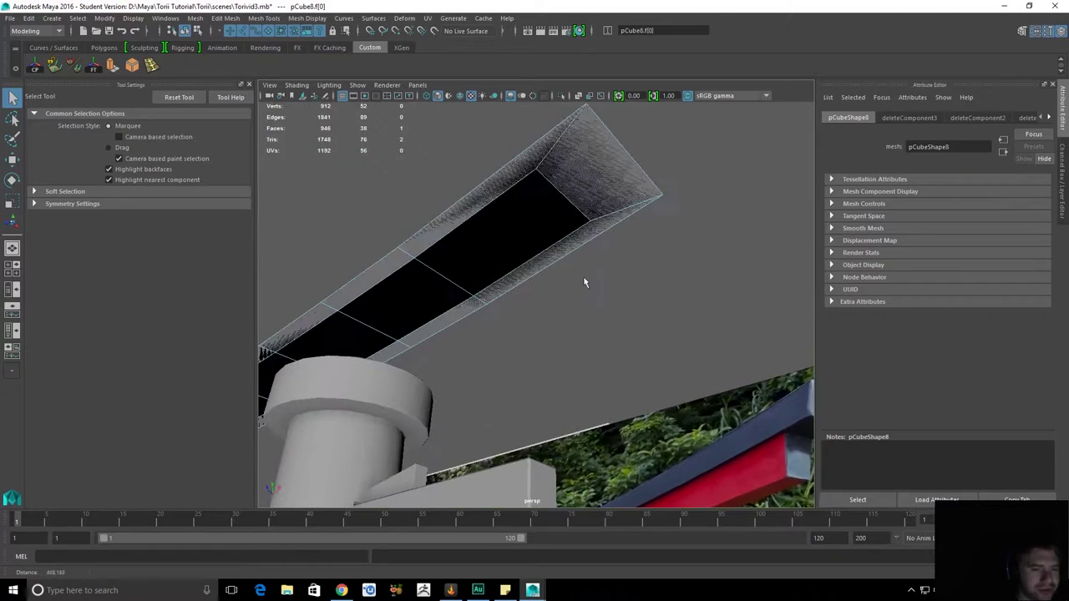
pyautogui.click(578, 185)
pyautogui.doubleClick(573, 200)
pyautogui.keyDown('alt'); pyautogui.moveTo(490, 245); pyautogui.dragTo(529, 270); pyautogui.keyUp('alt')
pyautogui.click(527, 270)
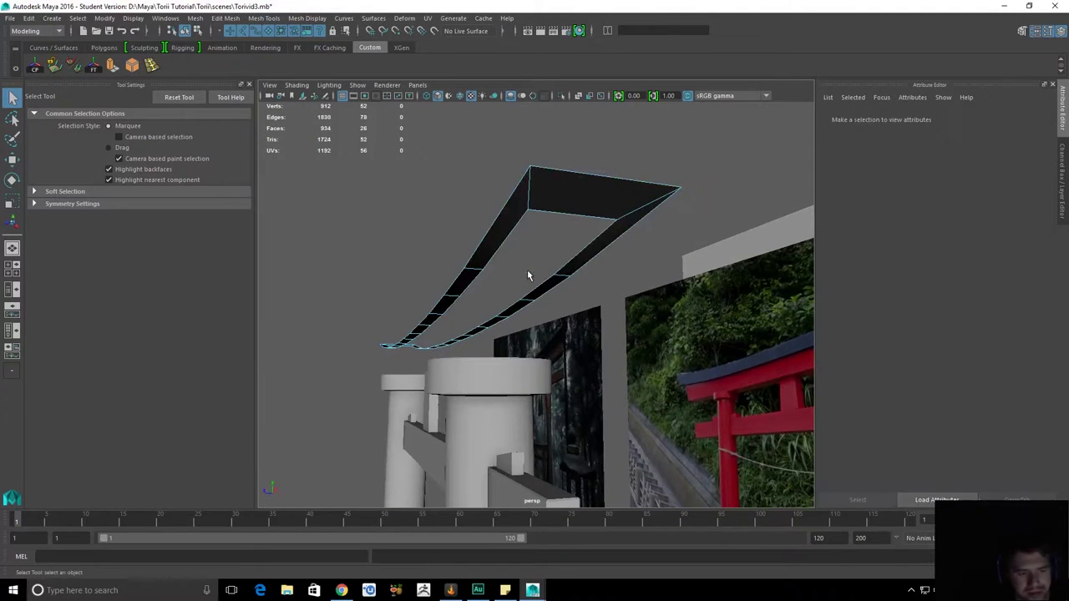
pyautogui.moveTo(549, 231)
pyautogui.keyDown('alt'); pyautogui.mouseDown()
pyautogui.moveTo(496, 290)
pyautogui.moveTo(561, 245)
pyautogui.mouseUp(); pyautogui.keyUp('alt')
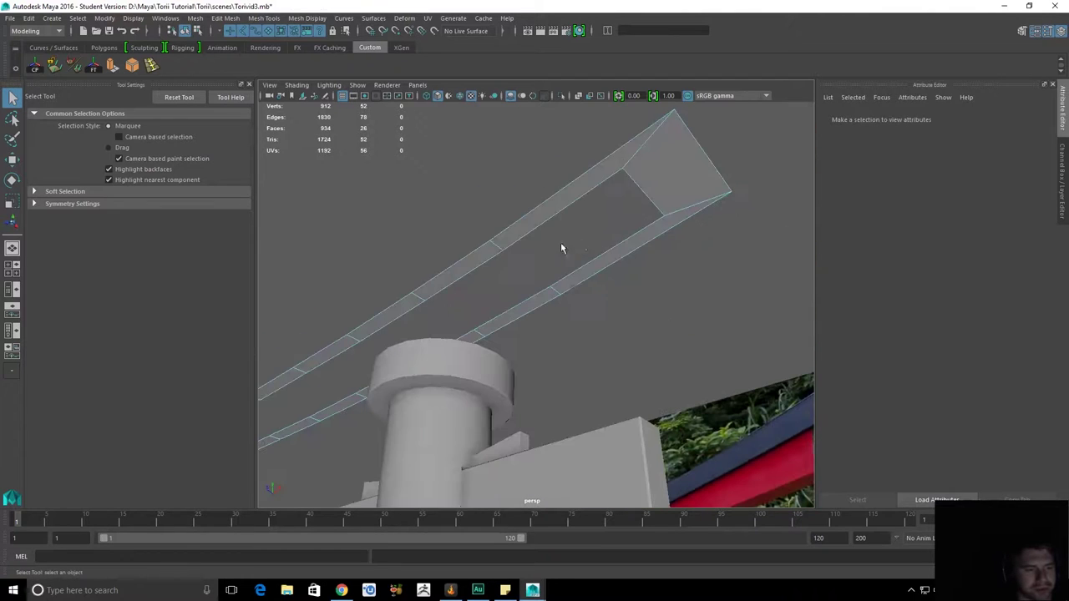
pyautogui.click(659, 202)
pyautogui.keyDown('alt'); pyautogui.moveTo(583, 246); pyautogui.dragTo(580, 322); pyautogui.keyUp('alt')
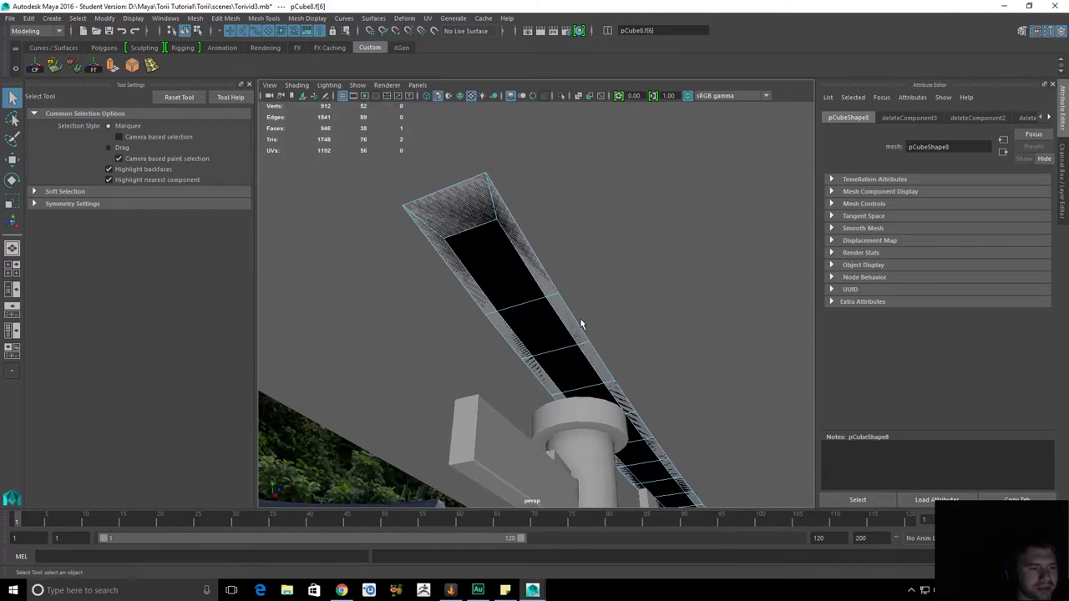
# Select the central strip of faces enclosed by the roof base's rim and delete it.
pyautogui.doubleClick(473, 234)
pyautogui.keyDown('alt'); pyautogui.moveTo(474, 234); pyautogui.dragTo(631, 361); pyautogui.keyUp('alt')
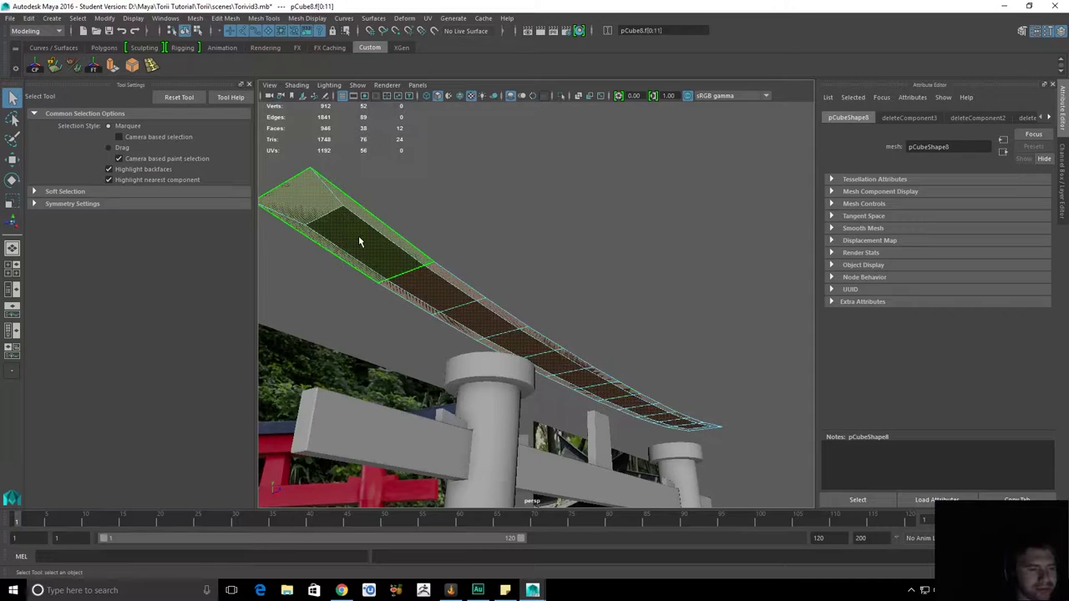
pyautogui.press('Delete')
pyautogui.click(343, 200)
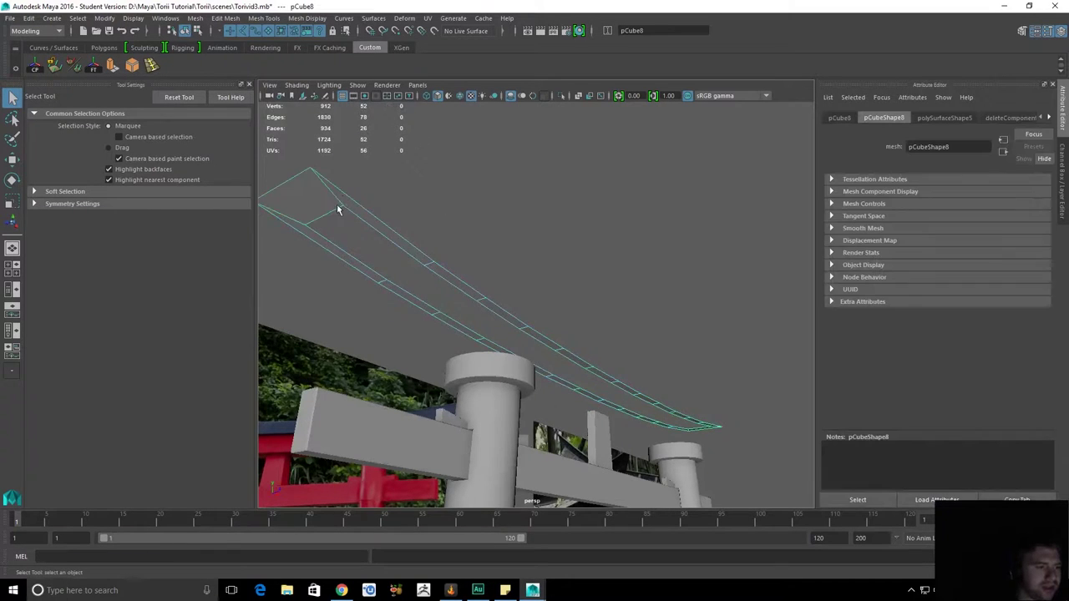
# Examine the open rim of the roof base from below, at its end and along both long sides.
pyautogui.keyDown('alt'); pyautogui.moveTo(431, 223); pyautogui.dragTo(585, 293); pyautogui.keyUp('alt')
pyautogui.click(502, 266)
pyautogui.click(685, 235)
pyautogui.keyDown('alt'); pyautogui.moveTo(685, 243); pyautogui.dragTo(640, 226); pyautogui.keyUp('alt')
pyautogui.keyDown('alt'); pyautogui.moveTo(640, 226); pyautogui.dragTo(638, 223, button='middle'); pyautogui.keyUp('alt')
pyautogui.keyDown('alt'); pyautogui.moveTo(638, 223); pyautogui.dragTo(655, 268, button='right'); pyautogui.keyUp('alt')
pyautogui.keyDown('alt'); pyautogui.moveTo(676, 234); pyautogui.dragTo(682, 206); pyautogui.keyUp('alt')
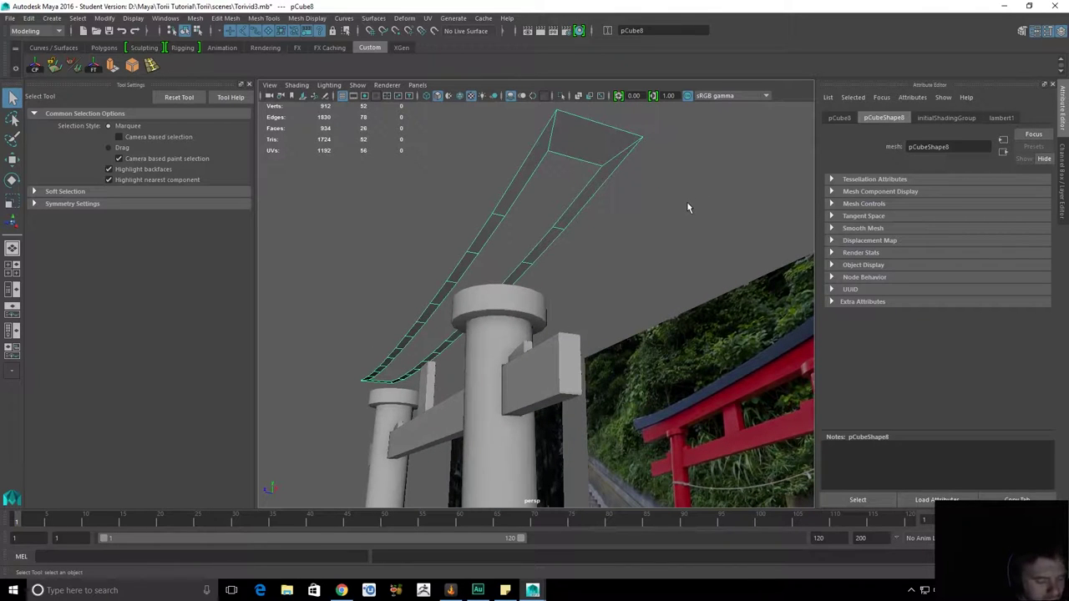
pyautogui.keyDown('alt'); pyautogui.moveTo(643, 191); pyautogui.dragTo(590, 206); pyautogui.keyUp('alt')
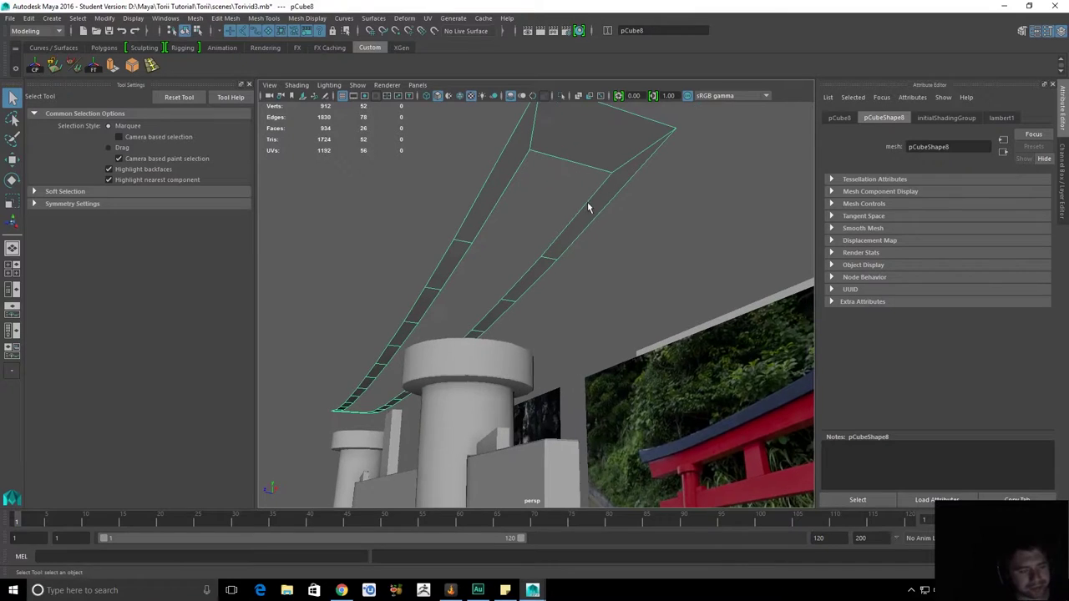
# Select the inner border edge loop around the roof base's opening and close it with Fill Hole.
pyautogui.click(574, 113)
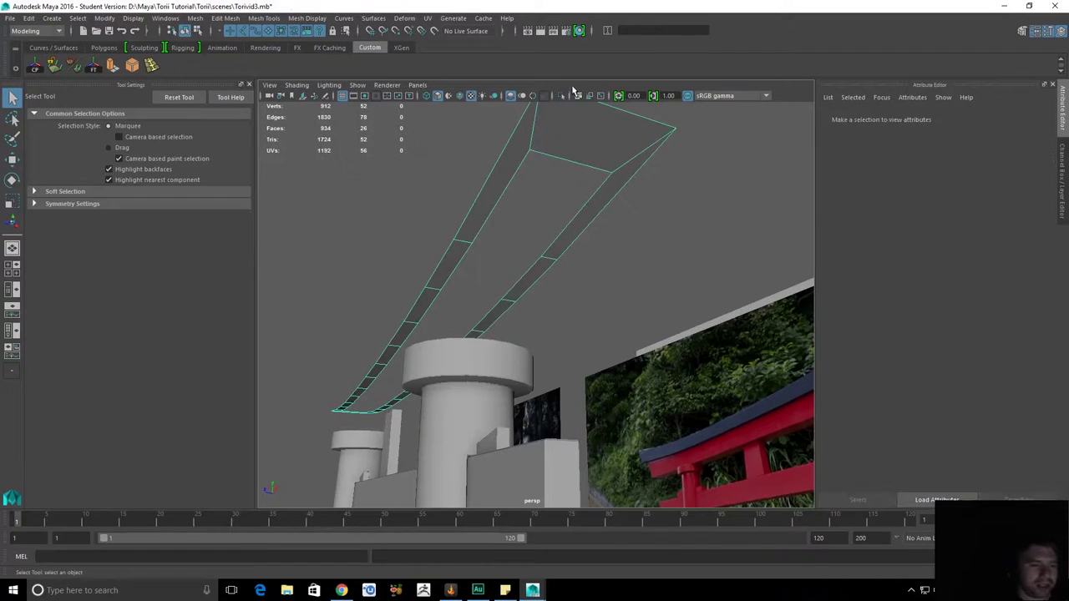
pyautogui.rightClick(573, 218)
pyautogui.moveTo(573, 218); pyautogui.dragTo(568, 167, button='right')
pyautogui.click(580, 217)
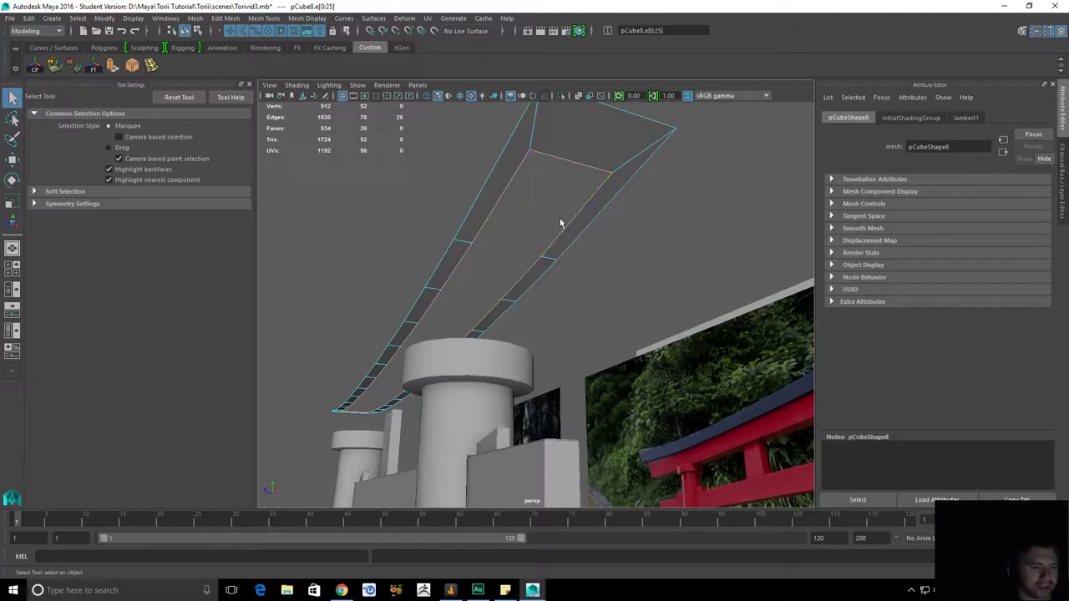
pyautogui.keyDown('alt'); pyautogui.moveTo(370, 397); pyautogui.dragTo(549, 273); pyautogui.keyUp('alt')
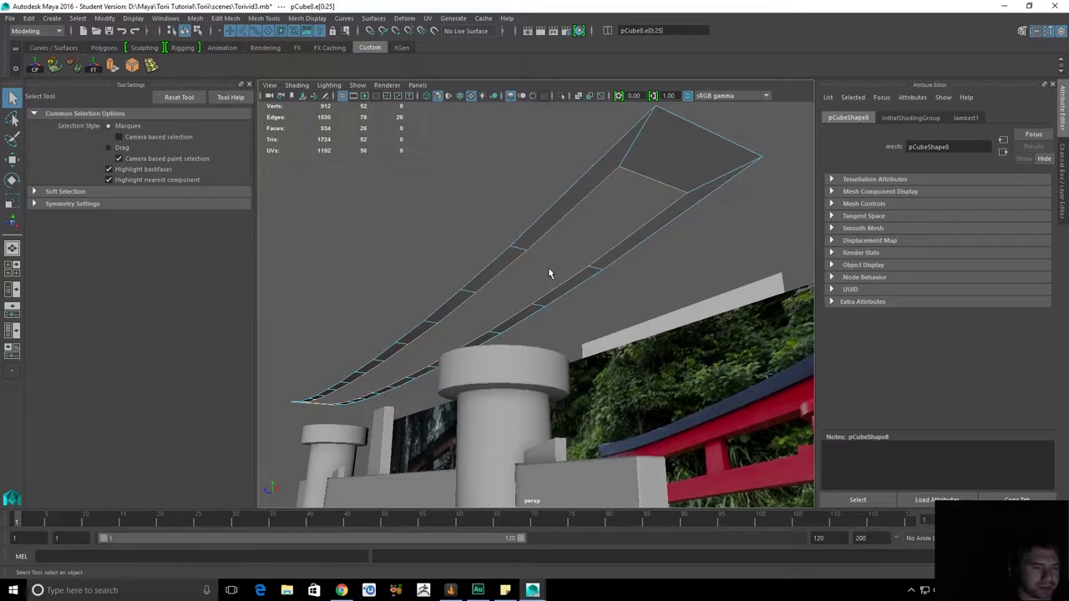
pyautogui.keyDown('shift'); pyautogui.rightClick(549, 273); pyautogui.keyUp('shift')
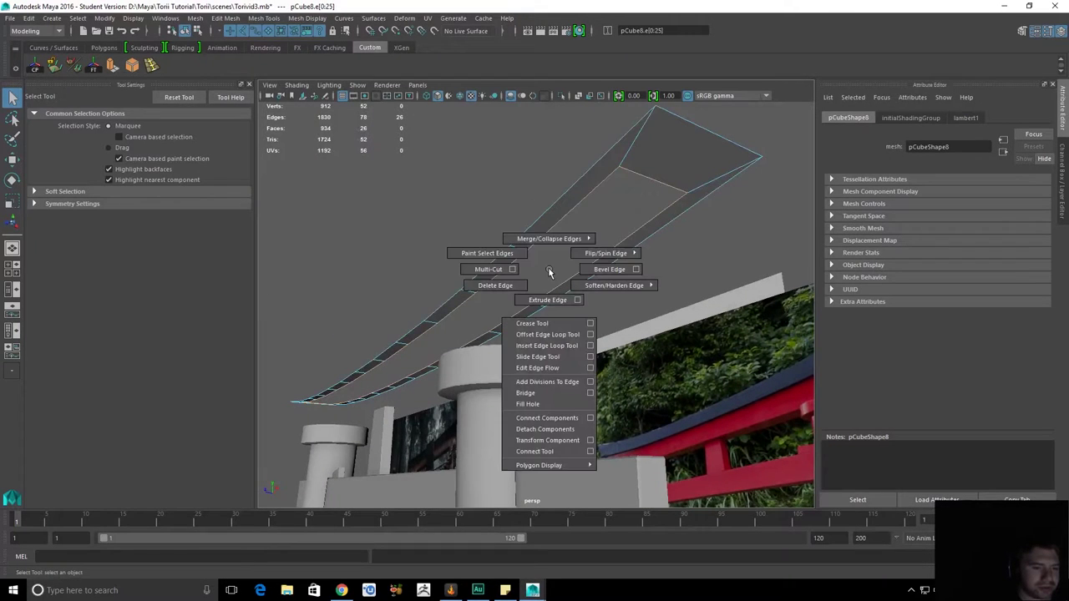
pyautogui.click(543, 404)
# Examine the filled underside face and the edge loop around it from below.
pyautogui.keyDown('alt'); pyautogui.moveTo(618, 237); pyautogui.dragTo(641, 282); pyautogui.keyUp('alt')
pyautogui.click(577, 356)
pyautogui.keyDown('alt'); pyautogui.moveTo(578, 359); pyautogui.dragTo(620, 365); pyautogui.keyUp('alt')
pyautogui.keyDown('alt'); pyautogui.moveTo(620, 365); pyautogui.dragTo(507, 398, button='middle'); pyautogui.keyUp('alt')
pyautogui.click(619, 259)
pyautogui.keyDown('alt'); pyautogui.moveTo(618, 259); pyautogui.dragTo(613, 280); pyautogui.keyUp('alt')
pyautogui.keyDown('alt'); pyautogui.moveTo(612, 279); pyautogui.dragTo(585, 299, button='right'); pyautogui.keyUp('alt')
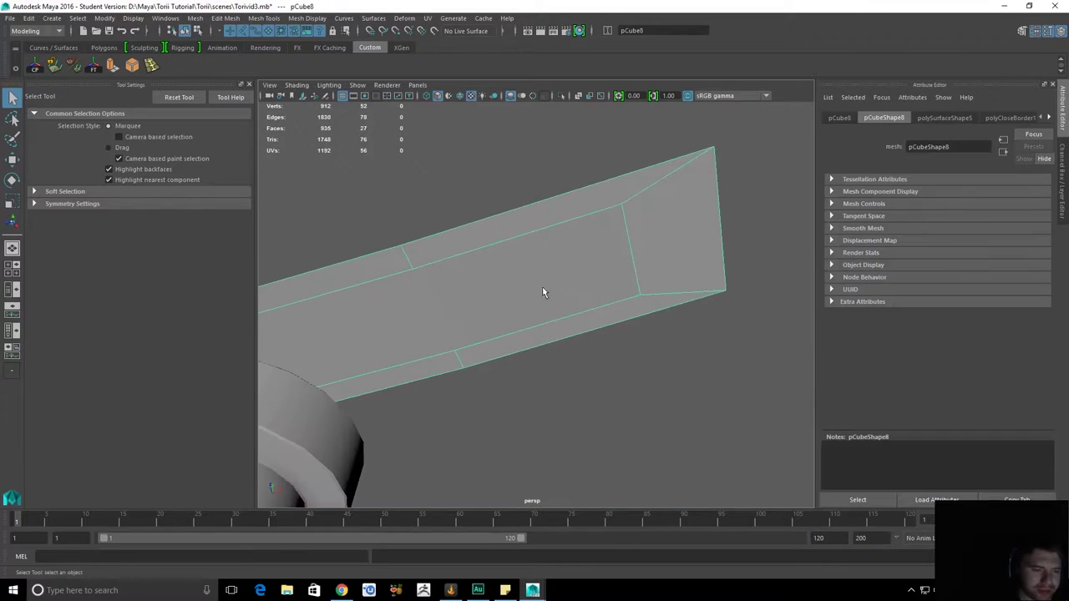
pyautogui.keyDown('alt'); pyautogui.moveTo(585, 299); pyautogui.dragTo(584, 291, button='middle'); pyautogui.keyUp('alt')
pyautogui.moveTo(577, 244); pyautogui.dragTo(580, 292, button='right')
pyautogui.click(522, 285)
pyautogui.keyDown('alt'); pyautogui.moveTo(521, 286); pyautogui.dragTo(458, 293); pyautogui.keyUp('alt')
pyautogui.moveTo(535, 267); pyautogui.dragTo(529, 236, button='right')
pyautogui.click(529, 237)
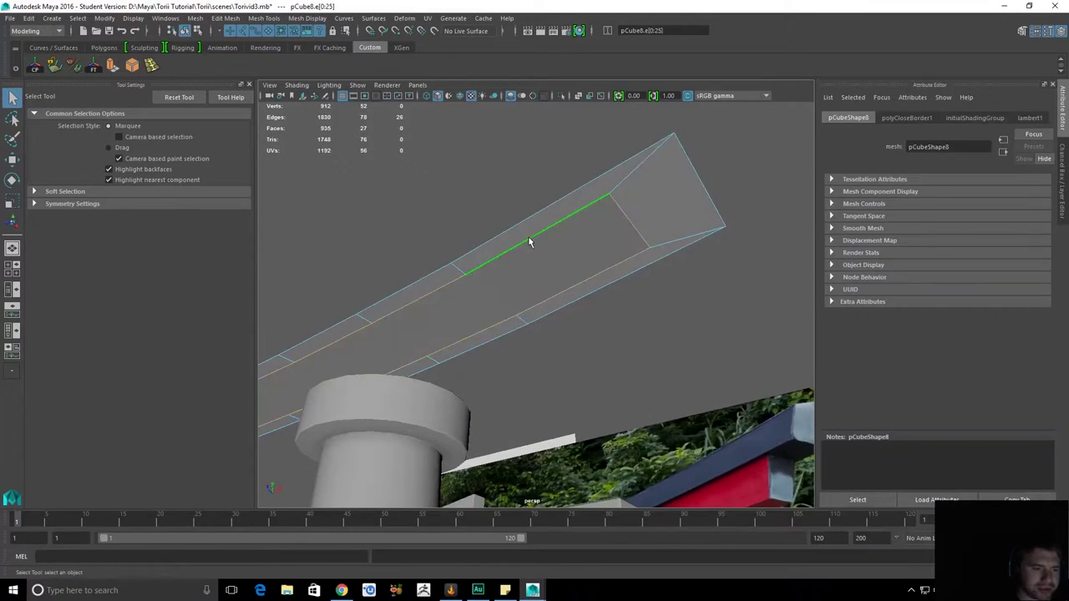
pyautogui.click(605, 227)
pyautogui.press('F8')
pyautogui.keyDown('alt'); pyautogui.moveTo(589, 239); pyautogui.dragTo(539, 250); pyautogui.keyUp('alt')
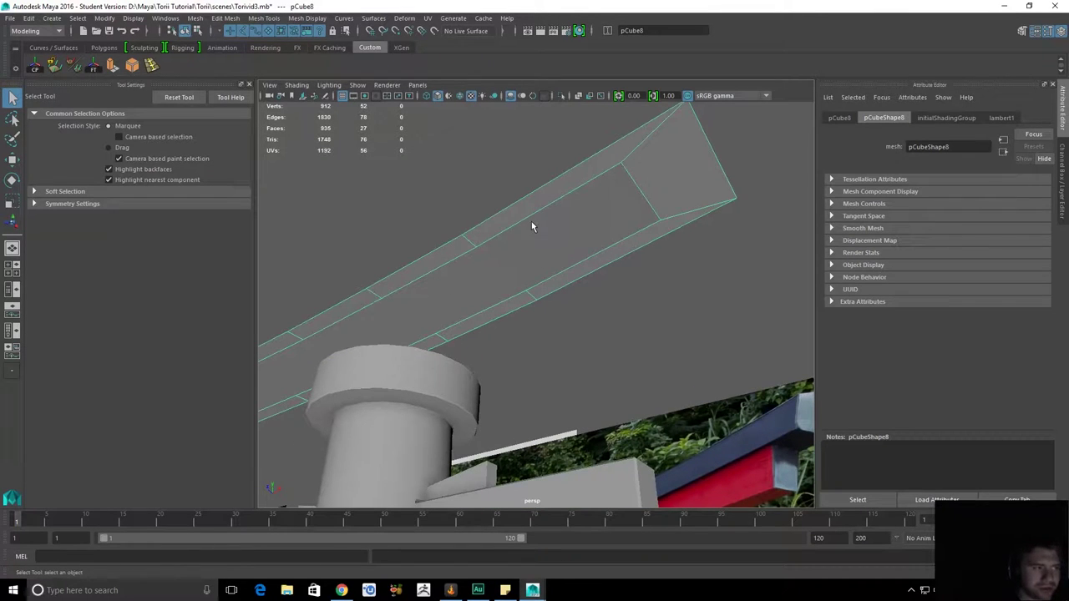
# Use Multi-Cut to connect the first two pairs of opposite vertices across the filled underside, starting at the near end.
pyautogui.keyDown('shift'); pyautogui.moveTo(564, 239); pyautogui.dragTo(497, 241, button='right'); pyautogui.keyUp('shift')
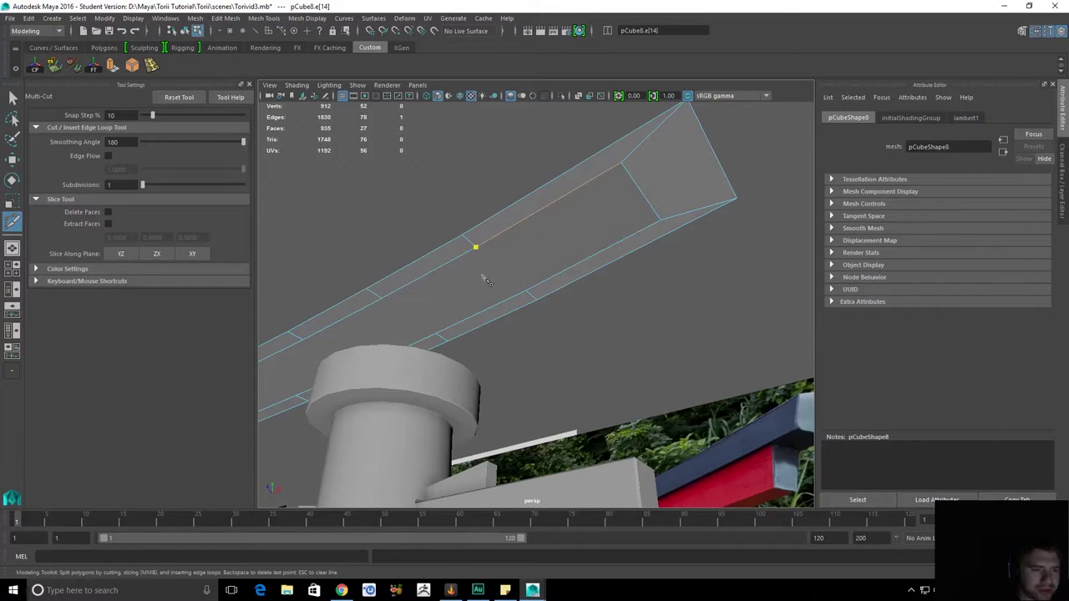
pyautogui.click(525, 291)
pyautogui.press('Return')
pyautogui.keyDown('alt'); pyautogui.moveTo(499, 248); pyautogui.dragTo(589, 245); pyautogui.keyUp('alt')
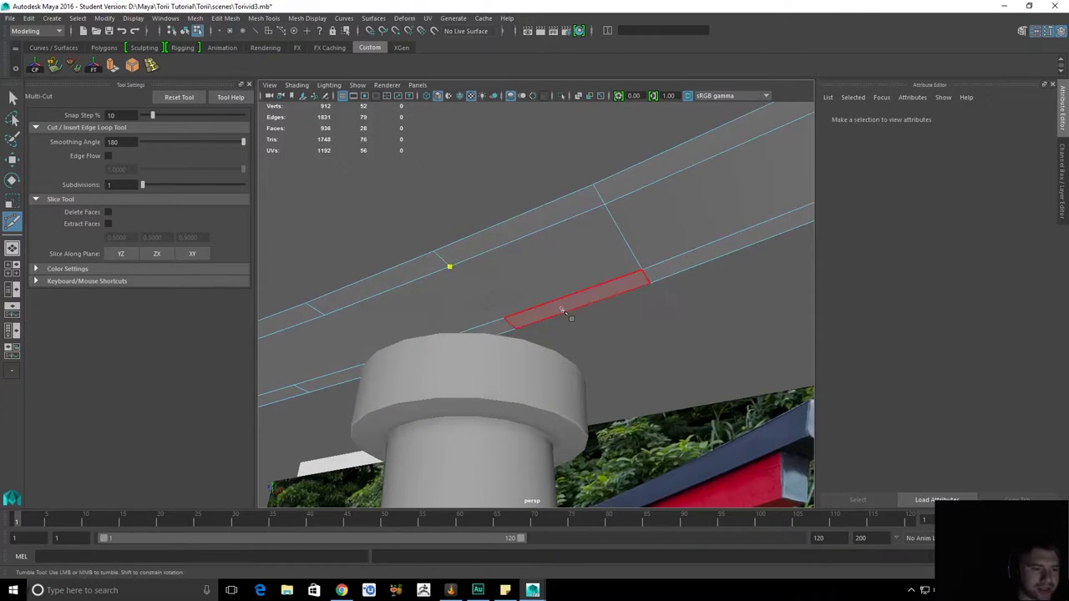
pyautogui.rightClick(515, 316)
pyautogui.keyDown('alt'); pyautogui.moveTo(471, 306); pyautogui.dragTo(574, 290); pyautogui.keyUp('alt')
# Cut edges across the next two pairs of opposite rim vertices, just past the near pillar.
pyautogui.click(573, 293)
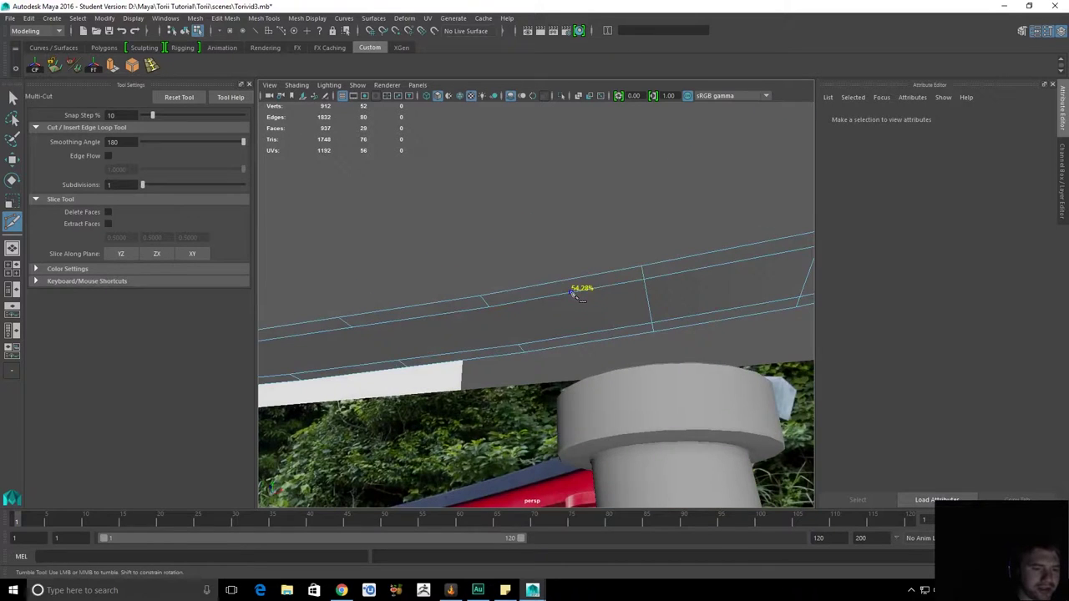
pyautogui.click(518, 344)
pyautogui.keyDown('alt'); pyautogui.moveTo(564, 338); pyautogui.dragTo(509, 334, button='middle'); pyautogui.keyUp('alt')
pyautogui.press('Return')
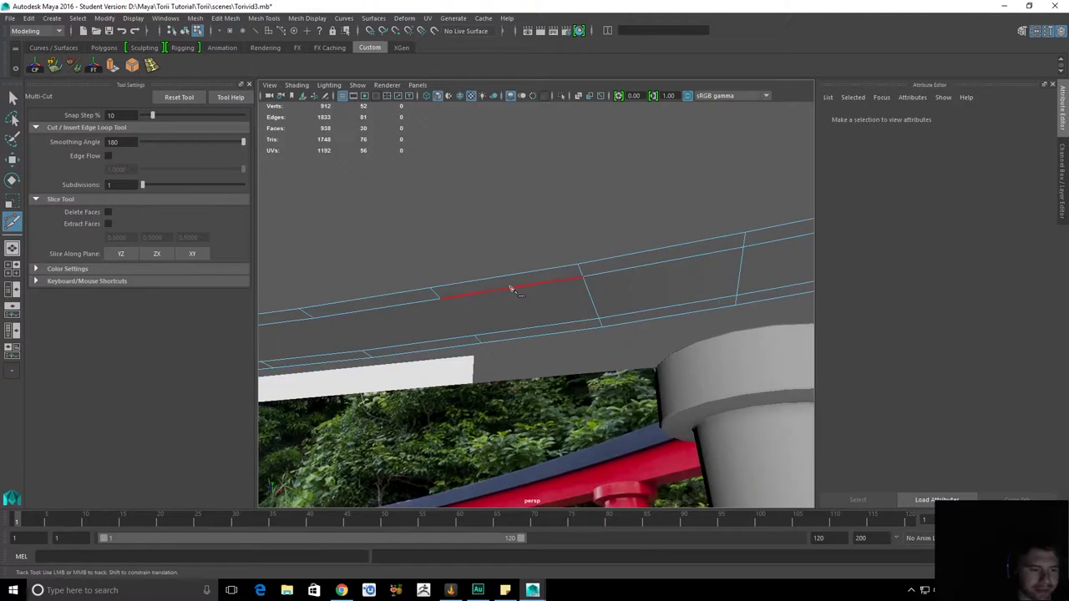
pyautogui.click(476, 338)
pyautogui.press('Return')
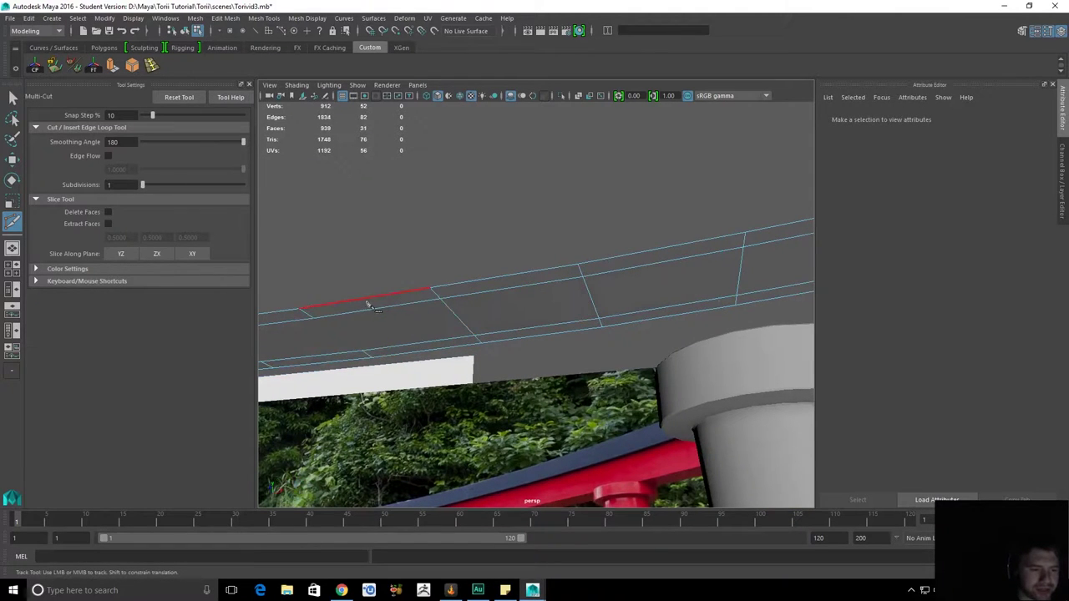
# Continue cutting cross edges between opposite rim vertices through the middle of the underside.
pyautogui.moveTo(364, 317); pyautogui.dragTo(313, 319)
pyautogui.moveTo(418, 346); pyautogui.dragTo(237, 371)
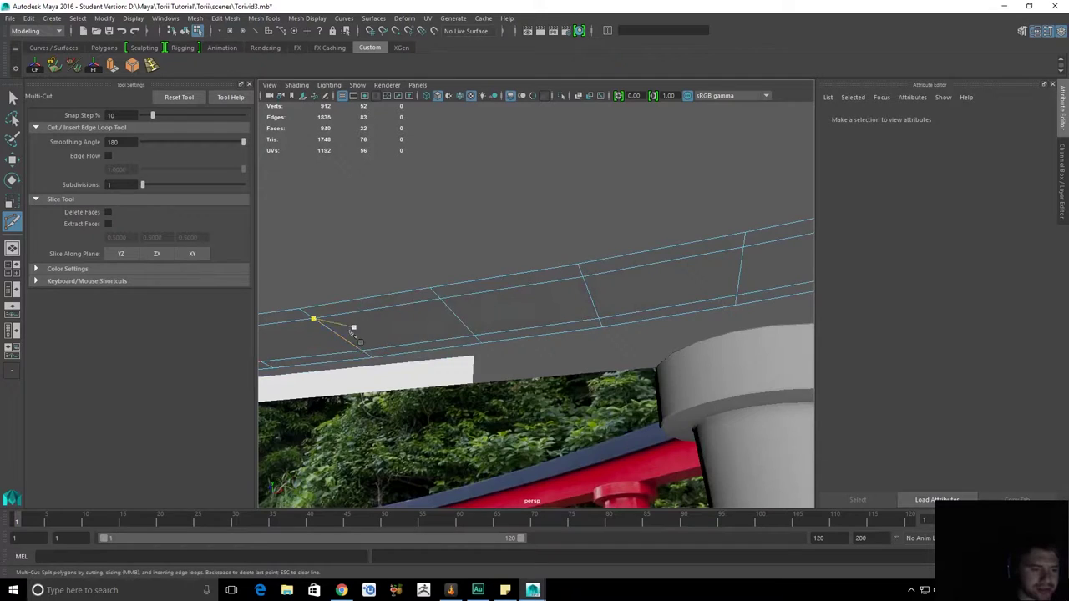
pyautogui.keyDown('alt'); pyautogui.moveTo(380, 324); pyautogui.dragTo(422, 321, button='middle'); pyautogui.keyUp('alt')
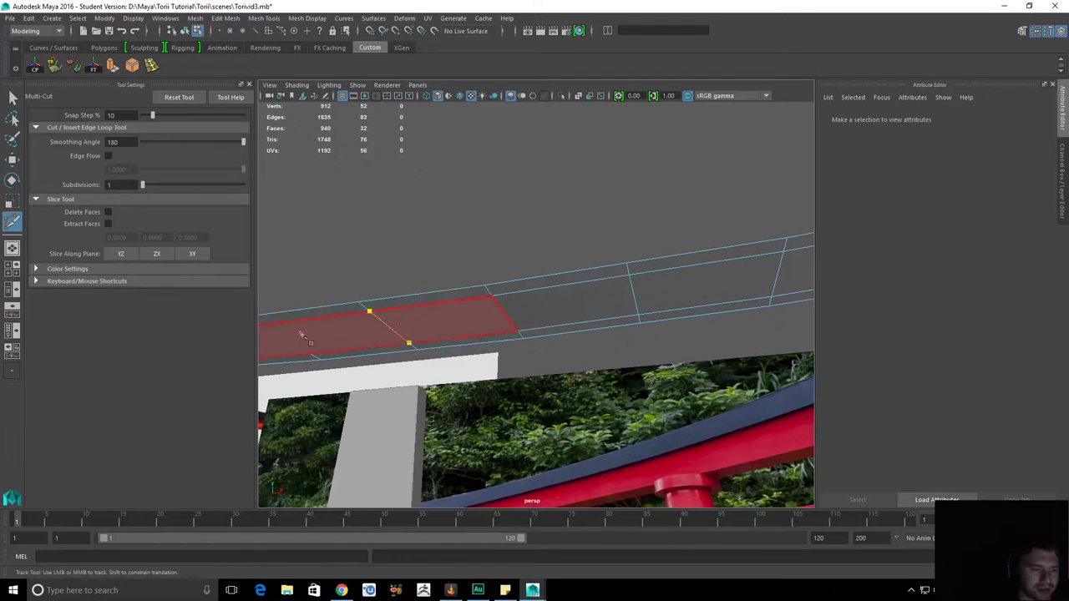
pyautogui.keyDown('alt'); pyautogui.moveTo(234, 347); pyautogui.dragTo(349, 321, button='middle'); pyautogui.keyUp('alt')
pyautogui.click(487, 288)
pyautogui.moveTo(431, 333); pyautogui.dragTo(373, 338)
pyautogui.rightClick(387, 327)
# Cut further cross edges between the opposite rim vertices leading towards the far pillar.
pyautogui.keyDown('alt'); pyautogui.moveTo(387, 327); pyautogui.dragTo(549, 302, button='middle'); pyautogui.keyUp('alt')
pyautogui.moveTo(501, 284); pyautogui.dragTo(302, 317)
pyautogui.click(451, 328)
pyautogui.press('Return')
pyautogui.click(309, 304)
pyautogui.click(355, 331)
pyautogui.rightClick(398, 315)
# Cut the remaining cross edges above the far pillar up to the roof's far end and leave Multi-Cut.
pyautogui.keyDown('alt'); pyautogui.moveTo(400, 315); pyautogui.dragTo(529, 297, button='middle'); pyautogui.keyUp('alt')
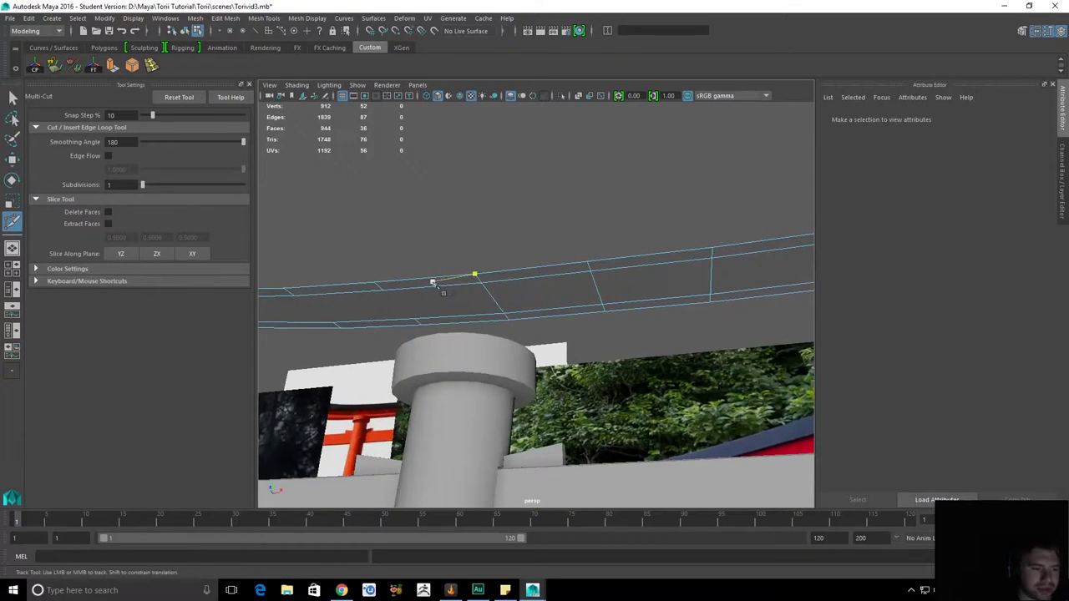
pyautogui.moveTo(431, 286); pyautogui.dragTo(229, 307)
pyautogui.moveTo(429, 318); pyautogui.dragTo(247, 324)
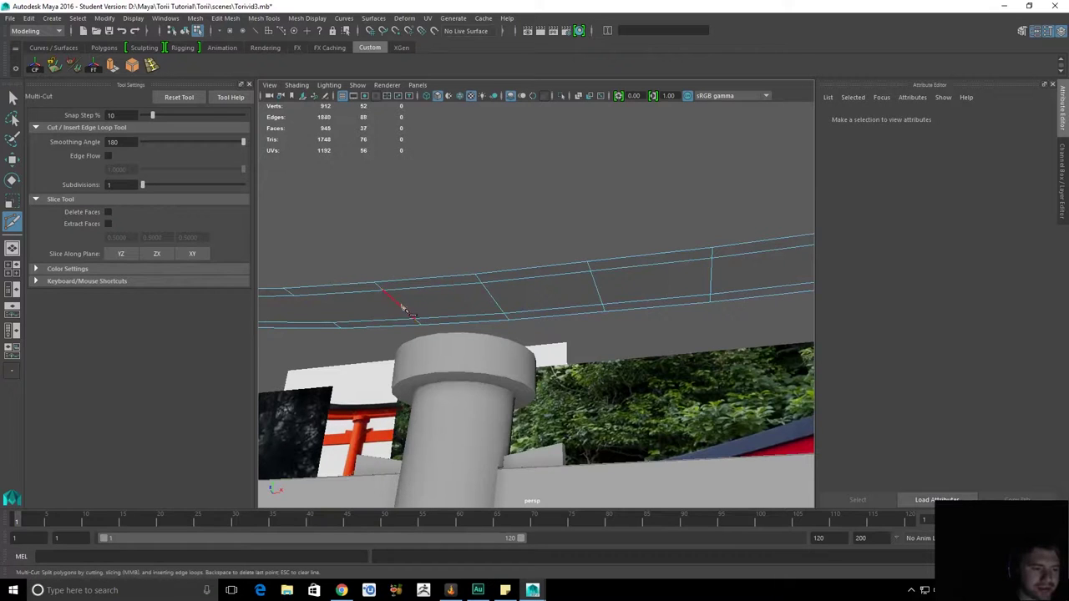
pyautogui.keyDown('alt'); pyautogui.moveTo(403, 310); pyautogui.dragTo(501, 297, button='middle'); pyautogui.keyUp('alt')
pyautogui.click(423, 285)
pyautogui.click(449, 313)
pyautogui.press('q')
# Check the subdivided underside of the roof base by selecting all its faces.
pyautogui.click(425, 289)
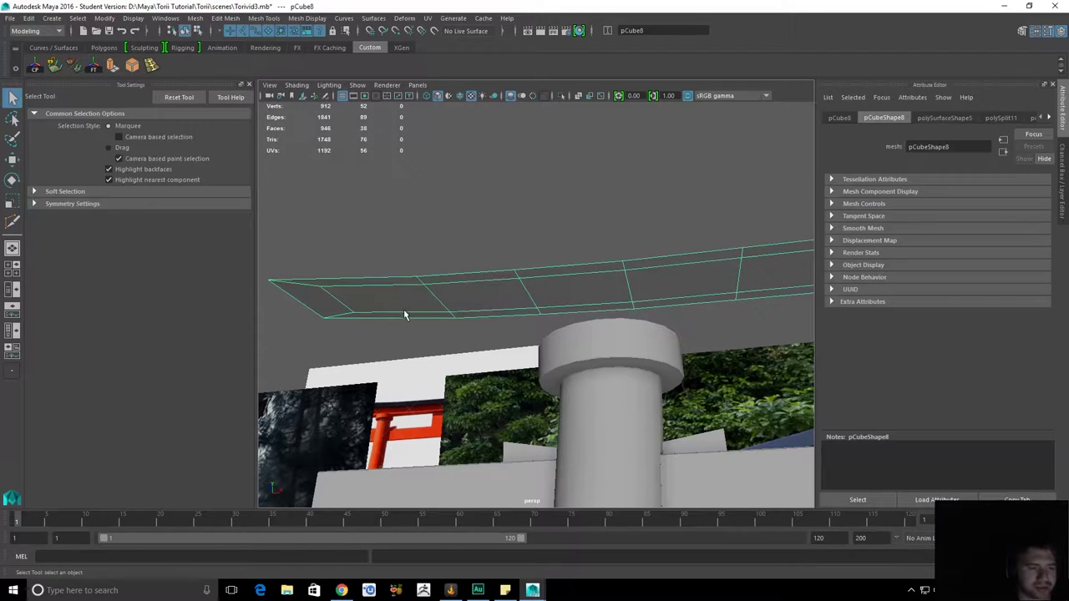
pyautogui.click(523, 205)
pyautogui.click(469, 287)
pyautogui.moveTo(468, 287); pyautogui.dragTo(520, 282, button='right')
pyautogui.keyDown('alt'); pyautogui.moveTo(510, 286); pyautogui.dragTo(557, 344); pyautogui.keyUp('alt')
pyautogui.click(590, 335)
pyautogui.click(473, 334)
pyautogui.moveTo(473, 334); pyautogui.dragTo(482, 383, button='right')
pyautogui.click(436, 207)
pyautogui.doubleClick(435, 207)
pyautogui.keyDown('alt'); pyautogui.moveTo(554, 331); pyautogui.dragTo(547, 265); pyautogui.keyUp('alt')
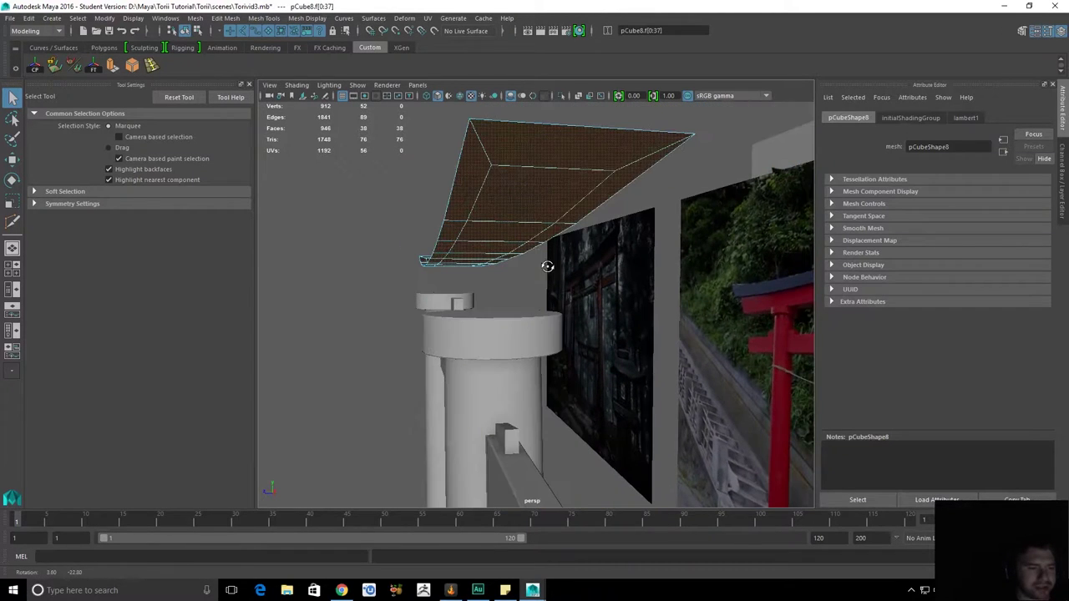
# Select the outer border edge loop of the roof base and extrude it.
pyautogui.press('F10')
pyautogui.click(558, 147)
pyautogui.doubleClick(560, 131)
pyautogui.keyDown('alt'); pyautogui.moveTo(561, 131); pyautogui.dragTo(547, 208); pyautogui.keyUp('alt')
pyautogui.keyDown('shift'); pyautogui.moveTo(548, 208); pyautogui.dragTo(567, 233, button='right'); pyautogui.keyUp('shift')
pyautogui.keyDown('alt'); pyautogui.moveTo(566, 233); pyautogui.dragTo(483, 205); pyautogui.keyUp('alt')
pyautogui.keyDown('shift'); pyautogui.rightClick(484, 204); pyautogui.keyUp('shift')
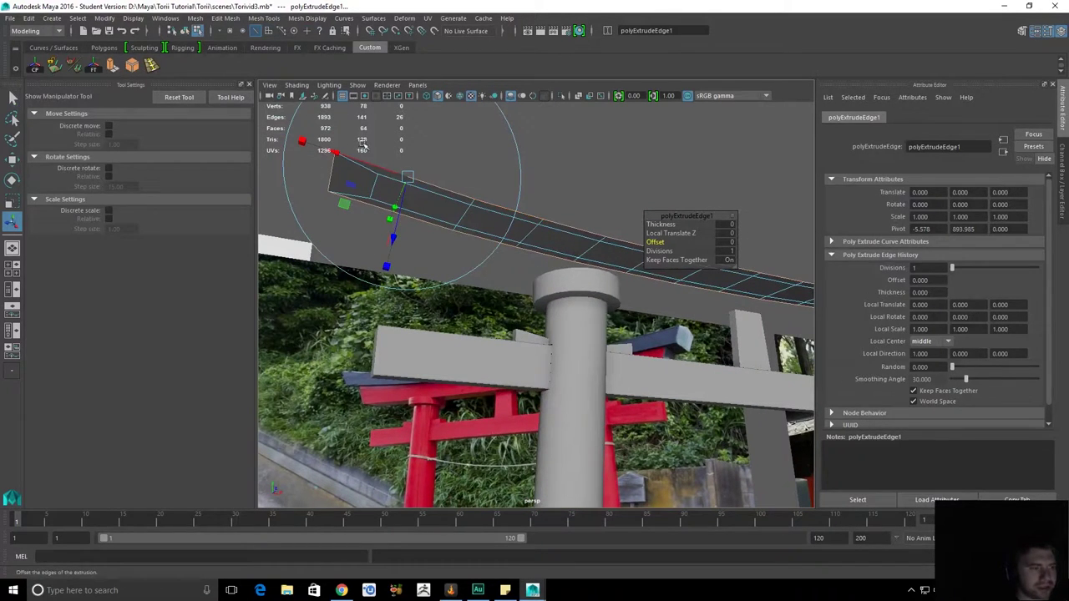
# Move the extruded border edges straight up to form the roof's side and end walls, and return to object mode.
pyautogui.keyDown('alt'); pyautogui.moveTo(405, 166); pyautogui.dragTo(437, 196, button='middle'); pyautogui.keyUp('alt')
pyautogui.press('w')
pyautogui.keyDown('alt'); pyautogui.moveTo(660, 224); pyautogui.dragTo(785, 283); pyautogui.keyUp('alt')
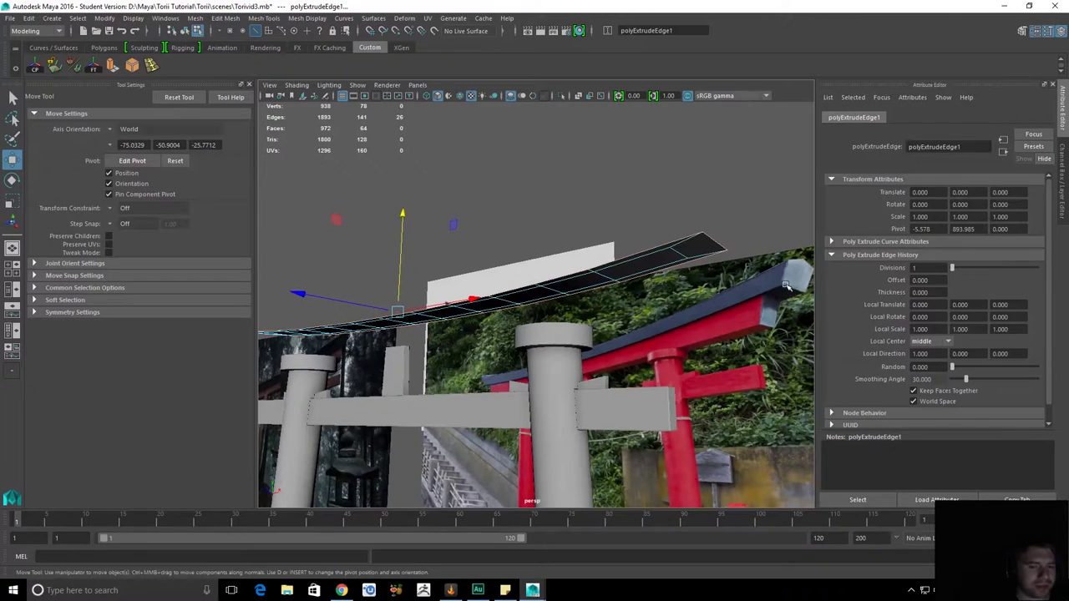
pyautogui.moveTo(401, 215); pyautogui.dragTo(412, 193)
pyautogui.keyDown('alt'); pyautogui.moveTo(686, 201); pyautogui.dragTo(483, 348); pyautogui.keyUp('alt')
pyautogui.press('q')
pyautogui.press('F8')
# Examine the raised roof walls from the side and the end against the reference photos.
pyautogui.click(442, 354)
pyautogui.keyDown('alt'); pyautogui.moveTo(406, 364); pyautogui.dragTo(413, 340); pyautogui.keyUp('alt')
pyautogui.keyDown('alt'); pyautogui.moveTo(383, 184); pyautogui.dragTo(435, 135); pyautogui.keyUp('alt')
pyautogui.click(370, 203)
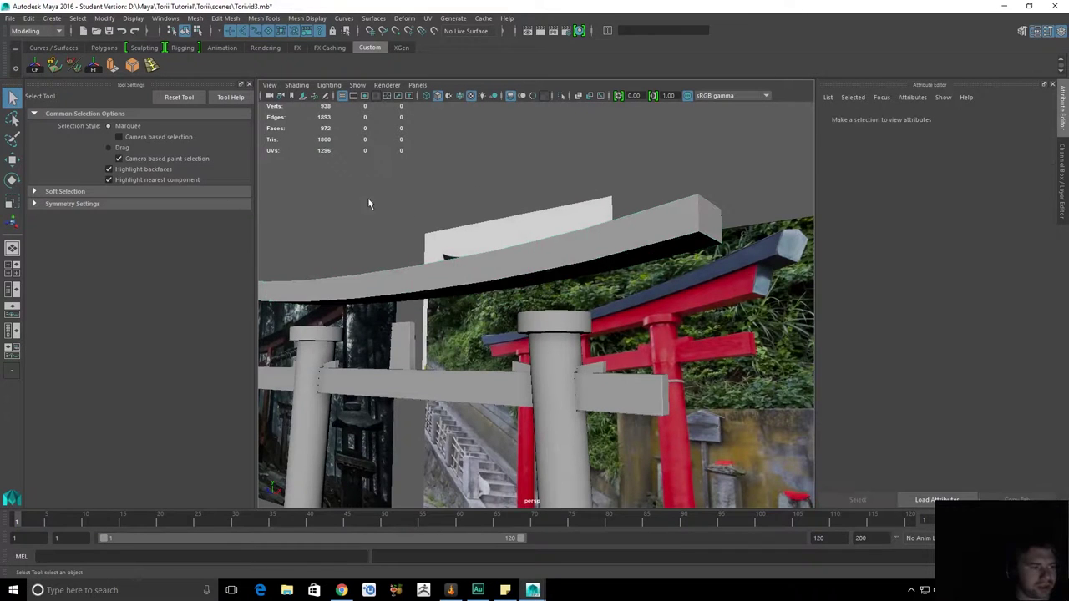
pyautogui.click(434, 279)
pyautogui.keyDown('alt'); pyautogui.moveTo(433, 278); pyautogui.dragTo(522, 307); pyautogui.keyUp('alt')
pyautogui.click(425, 292)
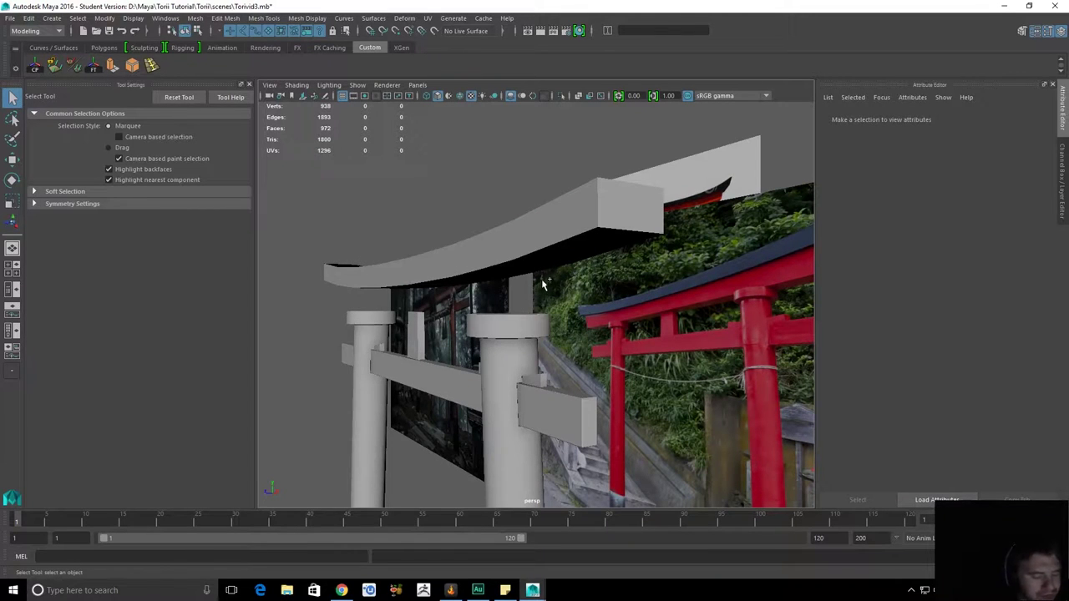
# Show the last hidden beam beneath the roof and hide it again.
pyautogui.hotkey('ctrl', 'shift', 'h')
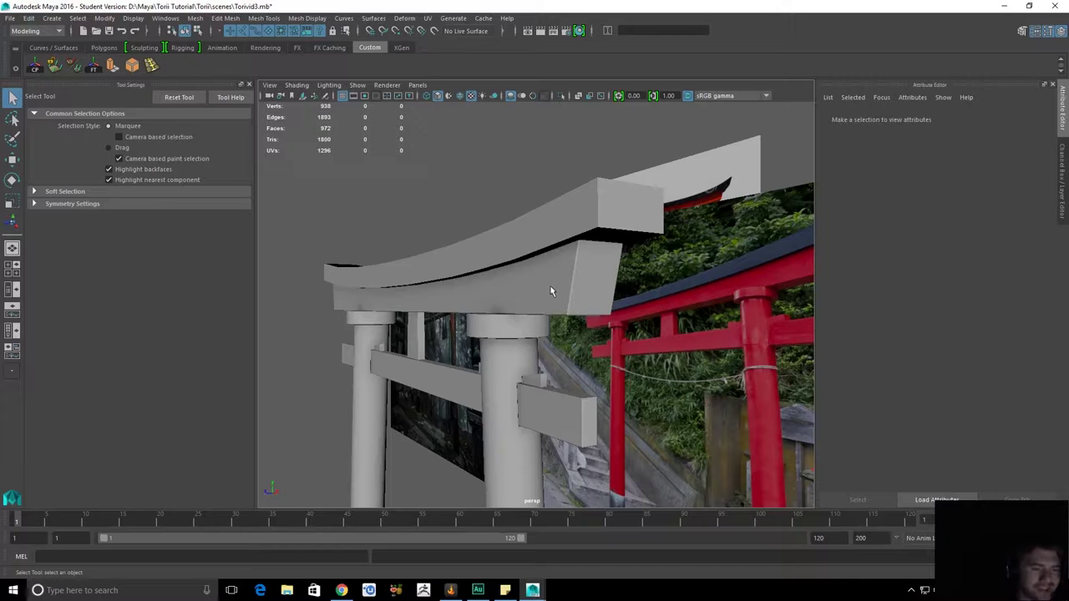
pyautogui.click(550, 286)
pyautogui.keyDown('alt'); pyautogui.moveTo(550, 286); pyautogui.dragTo(541, 313); pyautogui.keyUp('alt')
pyautogui.hotkey('ctrl', 'h')
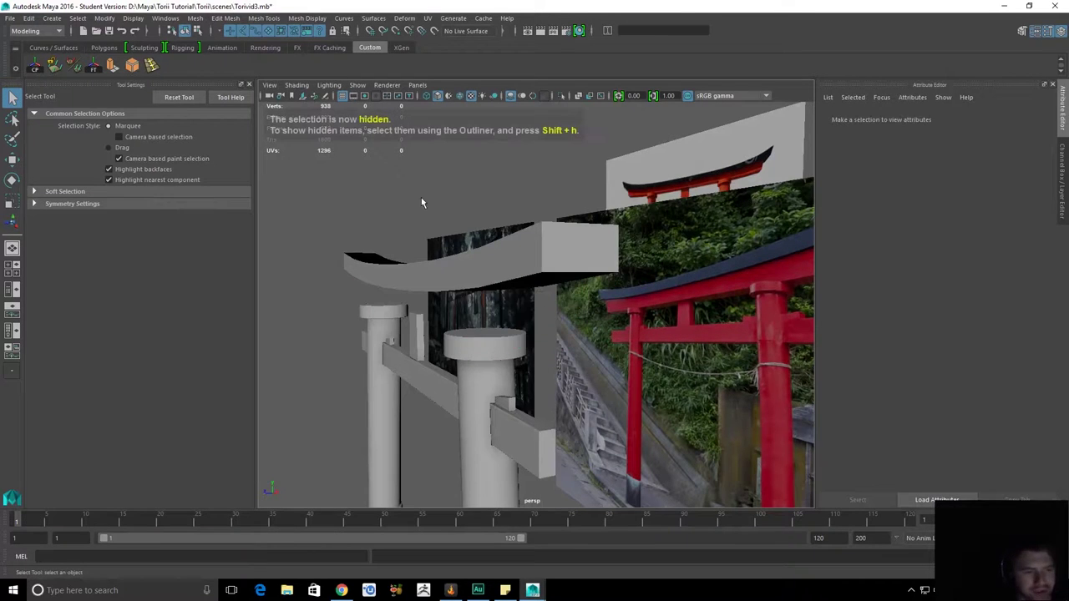
pyautogui.keyDown('alt'); pyautogui.moveTo(421, 197); pyautogui.dragTo(453, 181, button='middle'); pyautogui.keyUp('alt')
pyautogui.keyDown('alt'); pyautogui.moveTo(454, 180); pyautogui.dragTo(577, 308, button='right'); pyautogui.keyUp('alt')
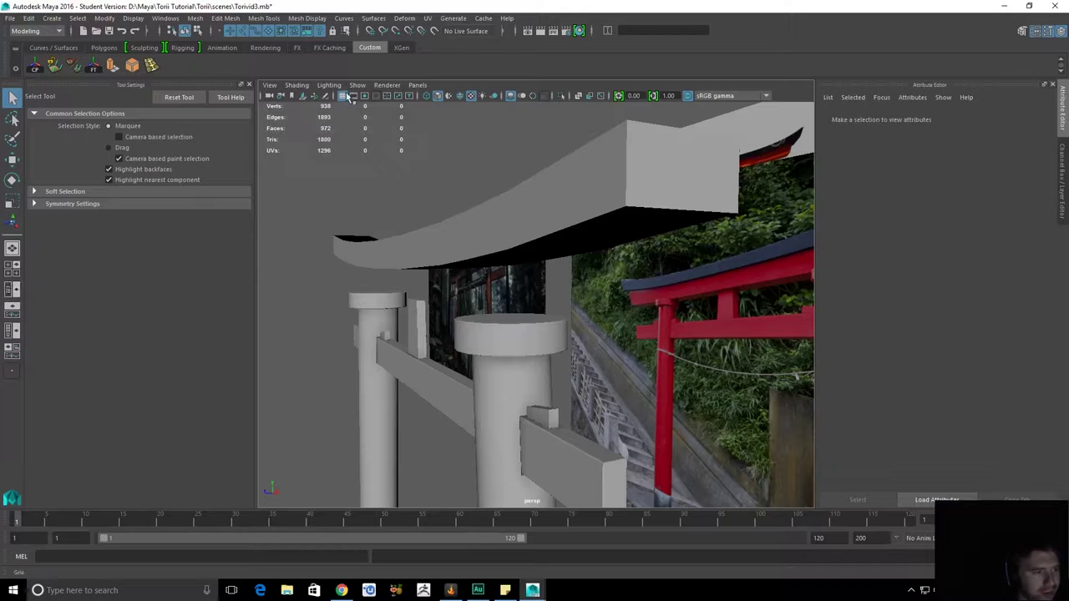
# Open the Outliner, expand group1 and make the hidden beam pCube9 visible.
pyautogui.click(418, 85)
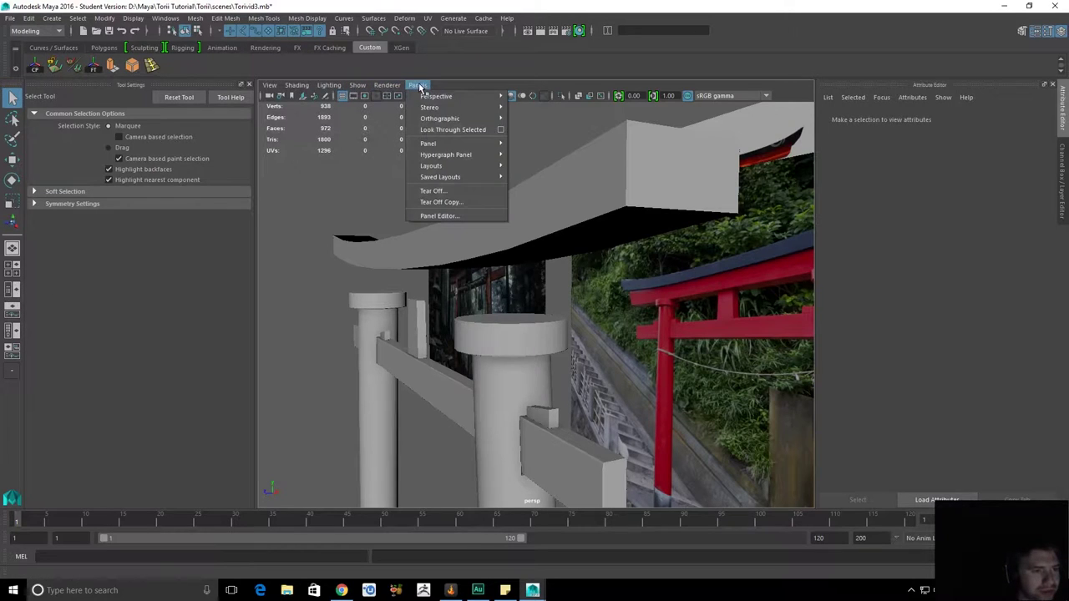
pyautogui.moveTo(450, 166)
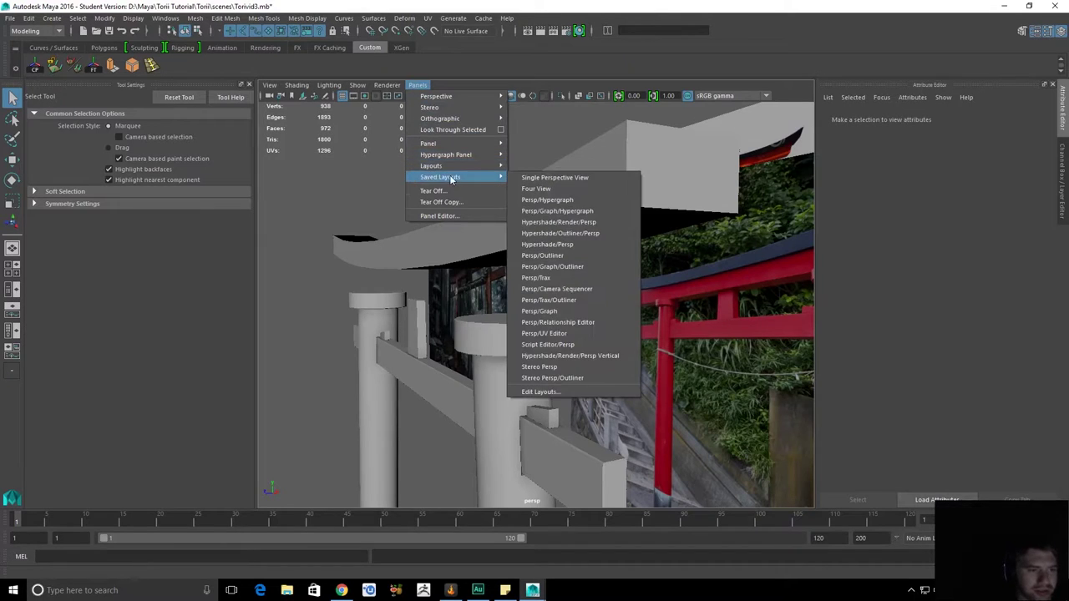
pyautogui.click(155, 20)
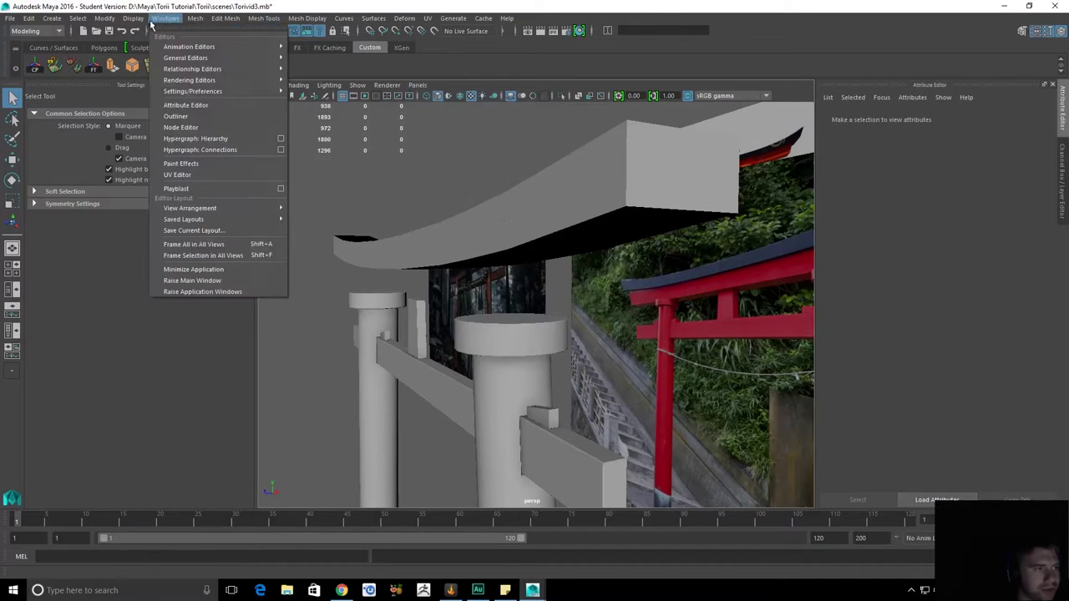
pyautogui.click(191, 118)
pyautogui.moveTo(192, 130); pyautogui.dragTo(119, 104)
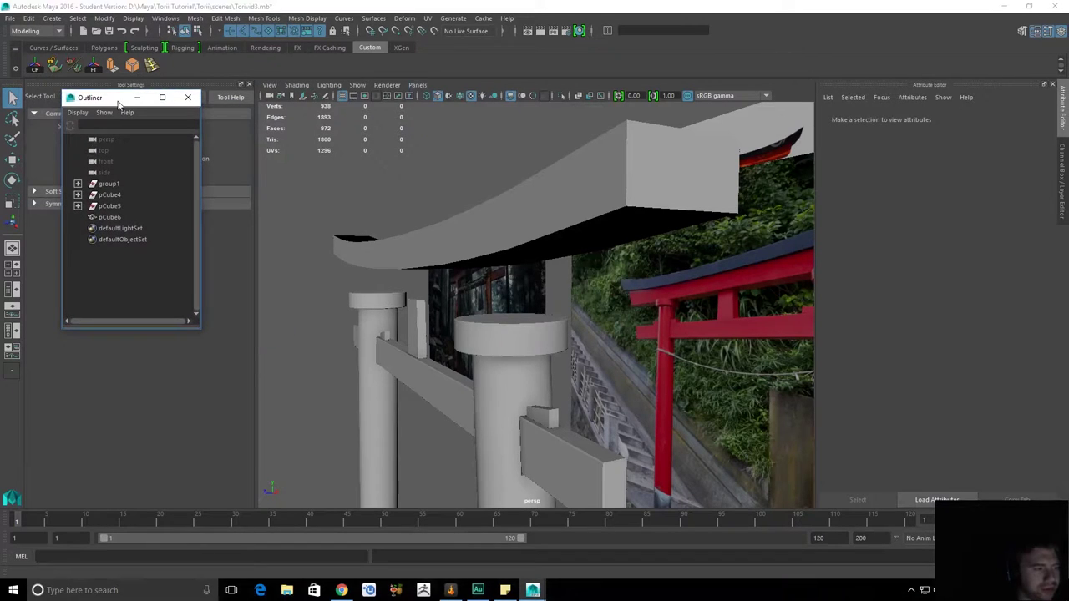
pyautogui.click(77, 184)
pyautogui.click(117, 284)
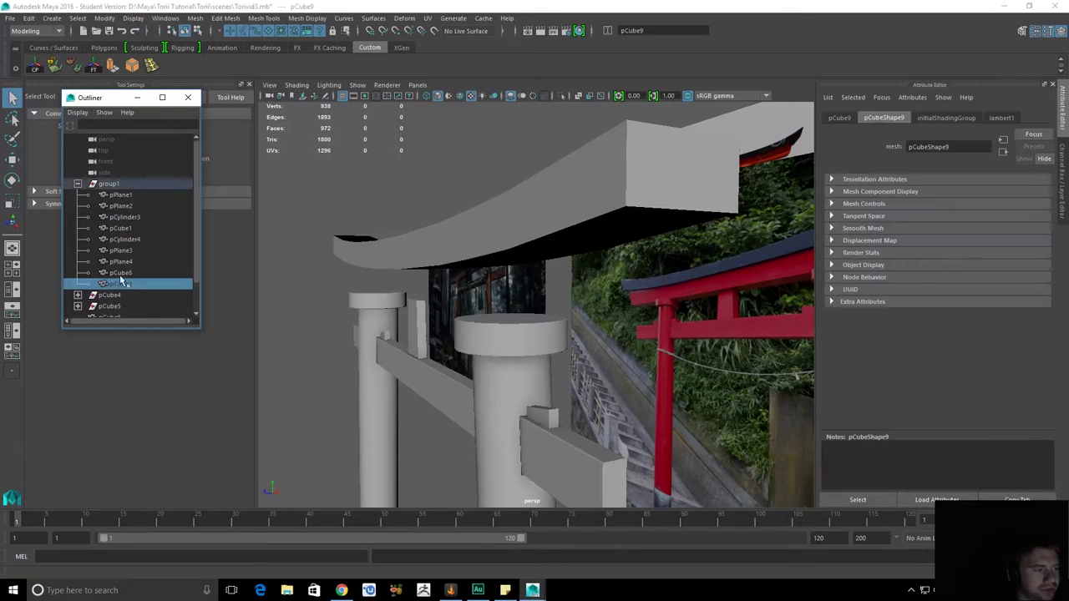
pyautogui.hotkey('shift', 'h')
# Select the whole gate group, group1, in the Outliner.
pyautogui.click(422, 187)
pyautogui.click(465, 280)
pyautogui.click(122, 185)
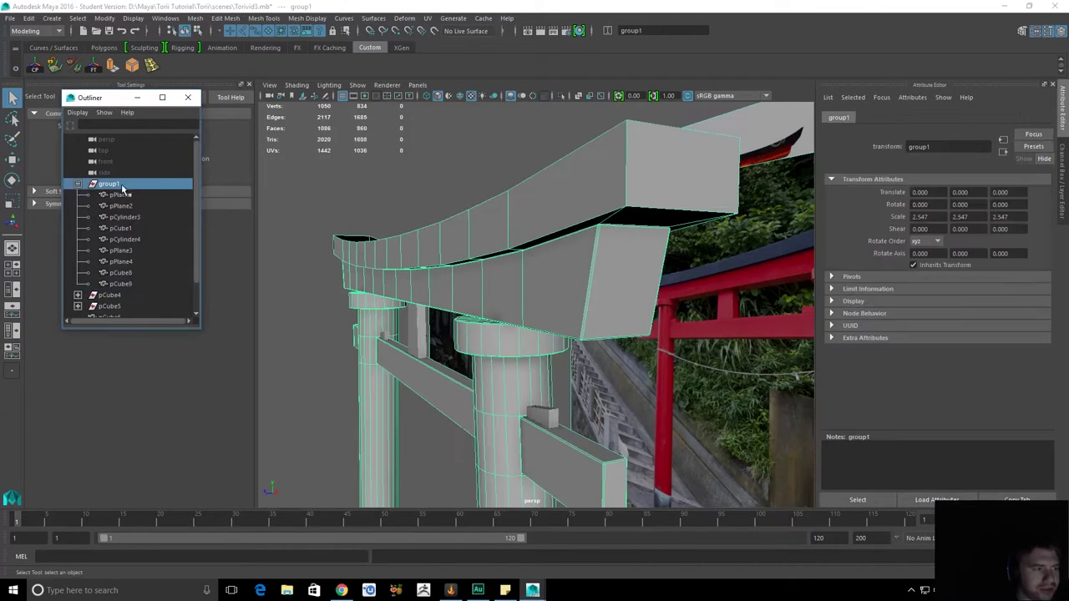
# Frame the gate, collapse group1 in the Outliner and clear the selection.
pyautogui.press('f')
pyautogui.click(105, 296)
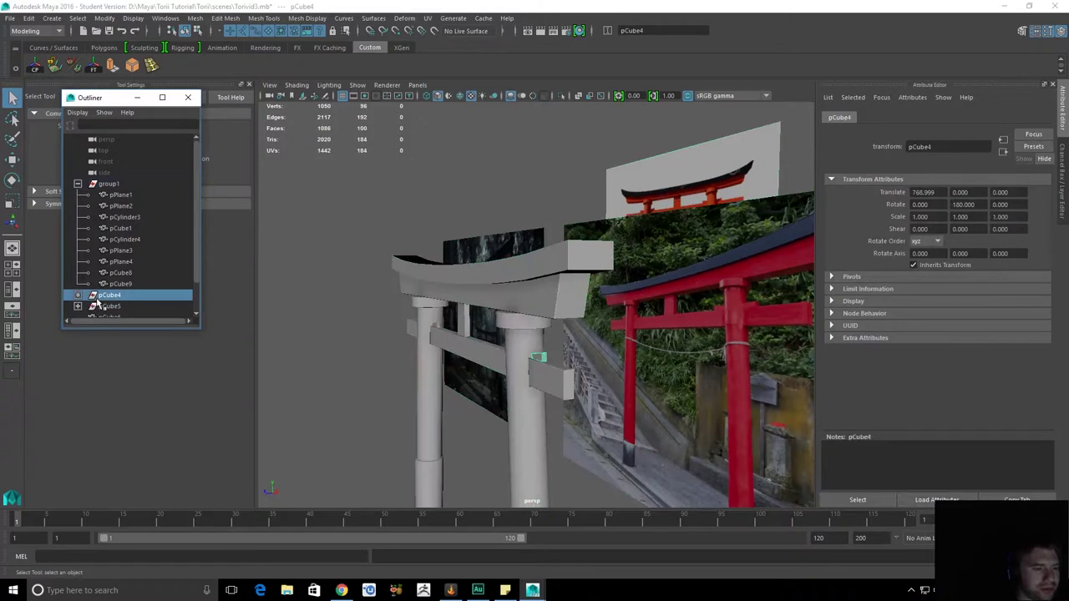
pyautogui.click(422, 205)
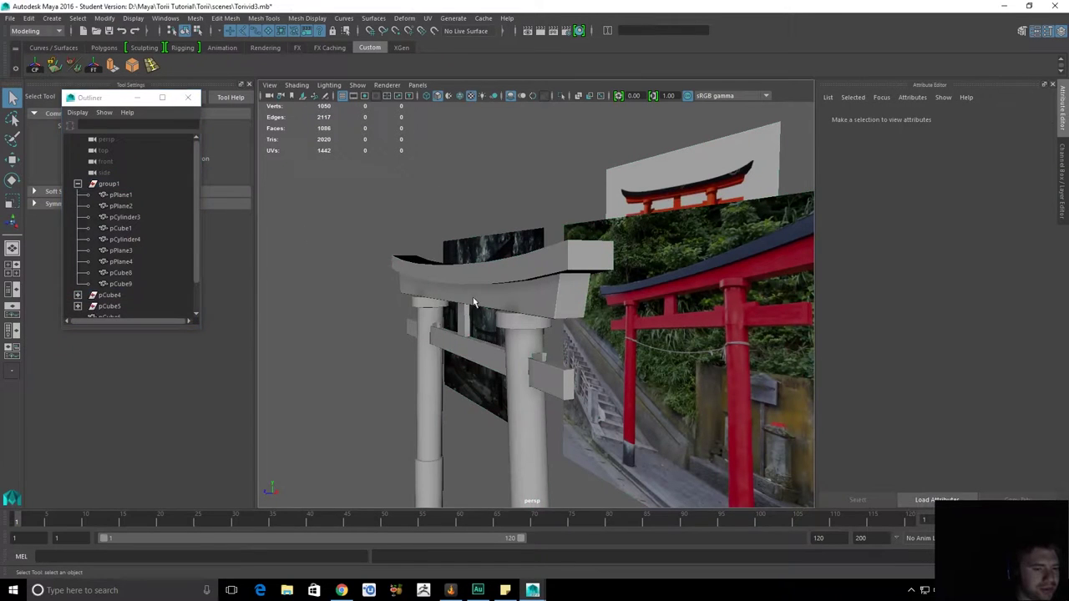
pyautogui.click(78, 184)
pyautogui.click(558, 299)
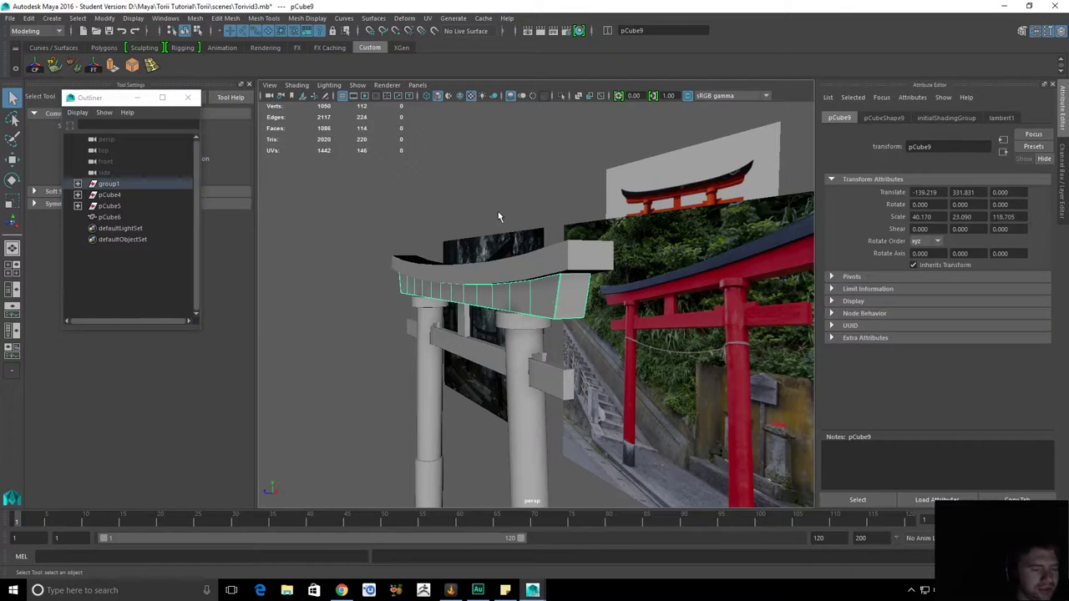
pyautogui.click(498, 216)
# Select the kasagi roof from beneath the gate and isolate it in the view.
pyautogui.keyDown('alt'); pyautogui.moveTo(499, 215); pyautogui.dragTo(518, 266); pyautogui.keyUp('alt')
pyautogui.keyDown('alt'); pyautogui.moveTo(518, 267); pyautogui.dragTo(543, 239, button='right'); pyautogui.keyUp('alt')
pyautogui.keyDown('alt'); pyautogui.moveTo(543, 239); pyautogui.dragTo(542, 262, button='middle'); pyautogui.keyUp('alt')
pyautogui.keyDown('alt'); pyautogui.moveTo(542, 262); pyautogui.dragTo(603, 171, button='right'); pyautogui.keyUp('alt')
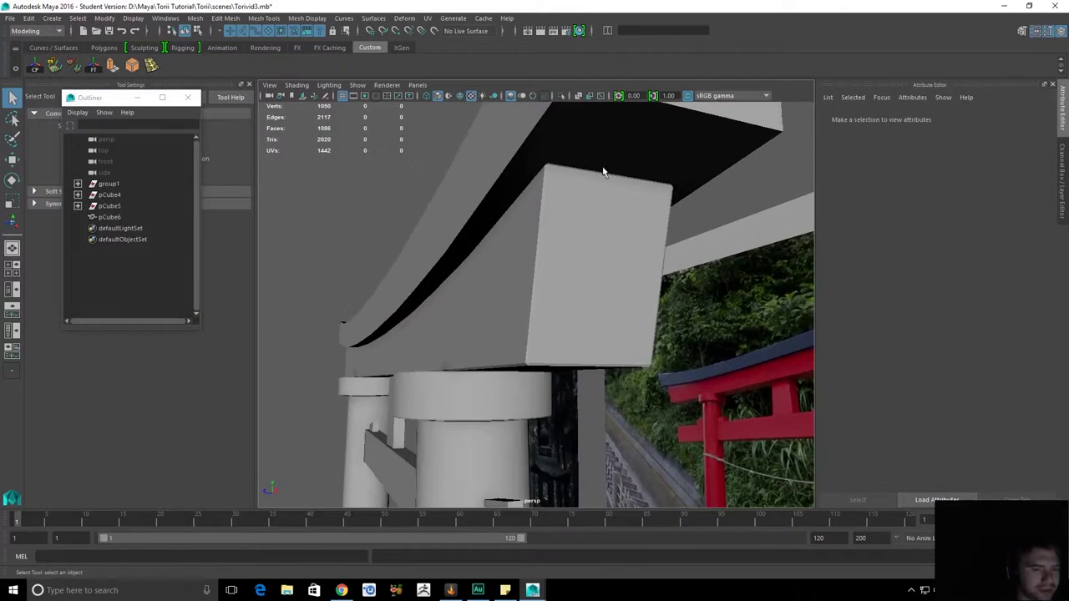
pyautogui.click(604, 172)
pyautogui.keyDown('alt'); pyautogui.moveTo(606, 172); pyautogui.dragTo(478, 157); pyautogui.keyUp('alt')
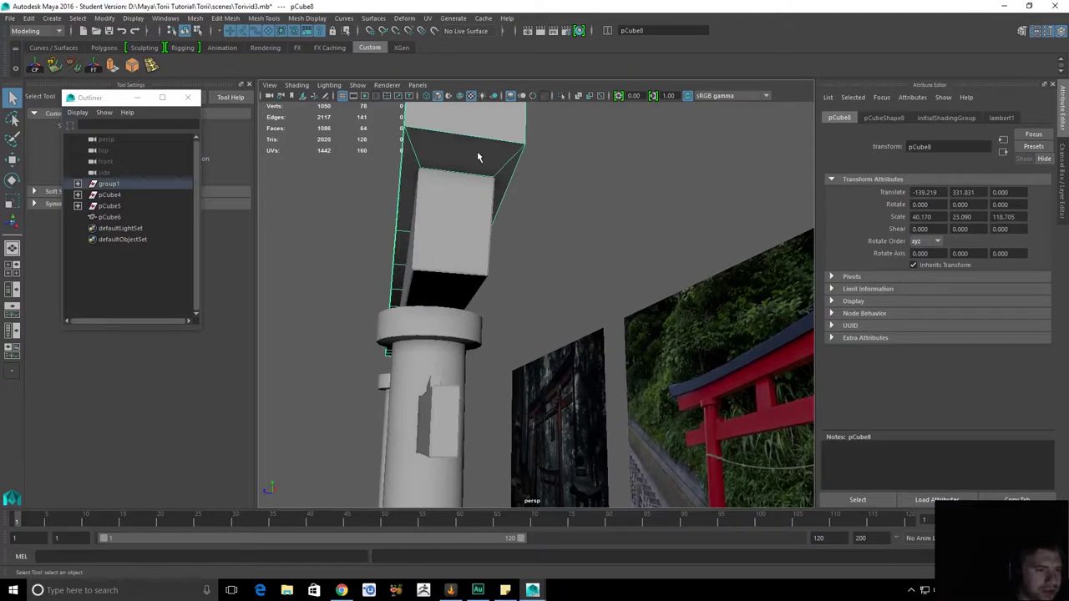
pyautogui.click(561, 99)
# Convert the face selection on the roof's underside to its inner edges.
pyautogui.keyDown('alt'); pyautogui.moveTo(549, 160); pyautogui.dragTo(592, 196); pyautogui.keyUp('alt')
pyautogui.moveTo(592, 196)
pyautogui.mouseDown(button='right')
pyautogui.moveTo(581, 226)
pyautogui.moveTo(573, 199)
pyautogui.mouseUp(button='right')
pyautogui.click(578, 178)
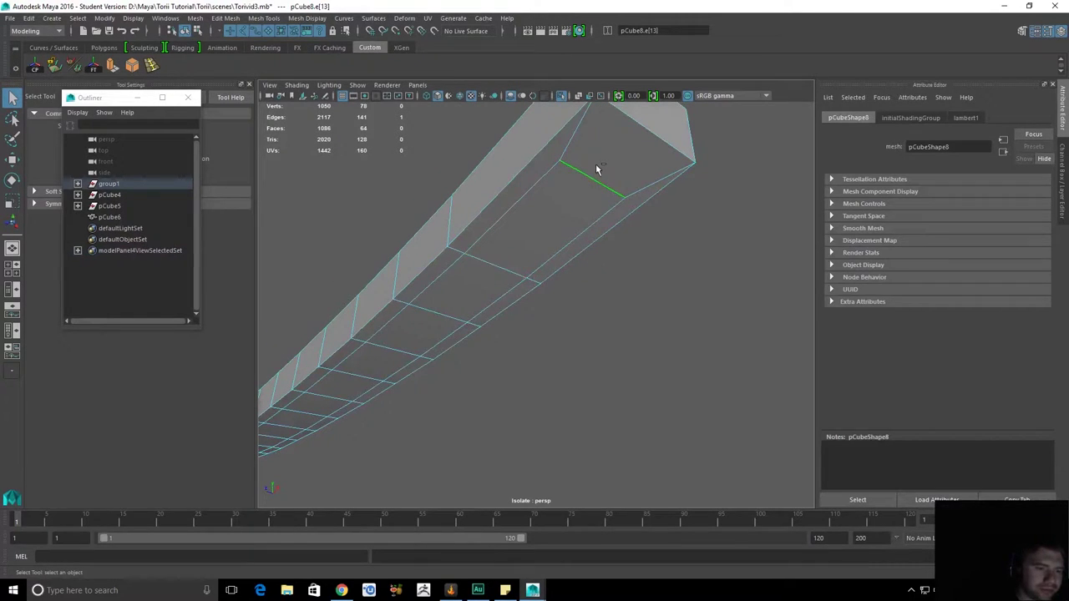
pyautogui.hotkey('ctrl', 'z')
pyautogui.keyDown('alt'); pyautogui.moveTo(612, 146); pyautogui.dragTo(527, 182); pyautogui.keyUp('alt')
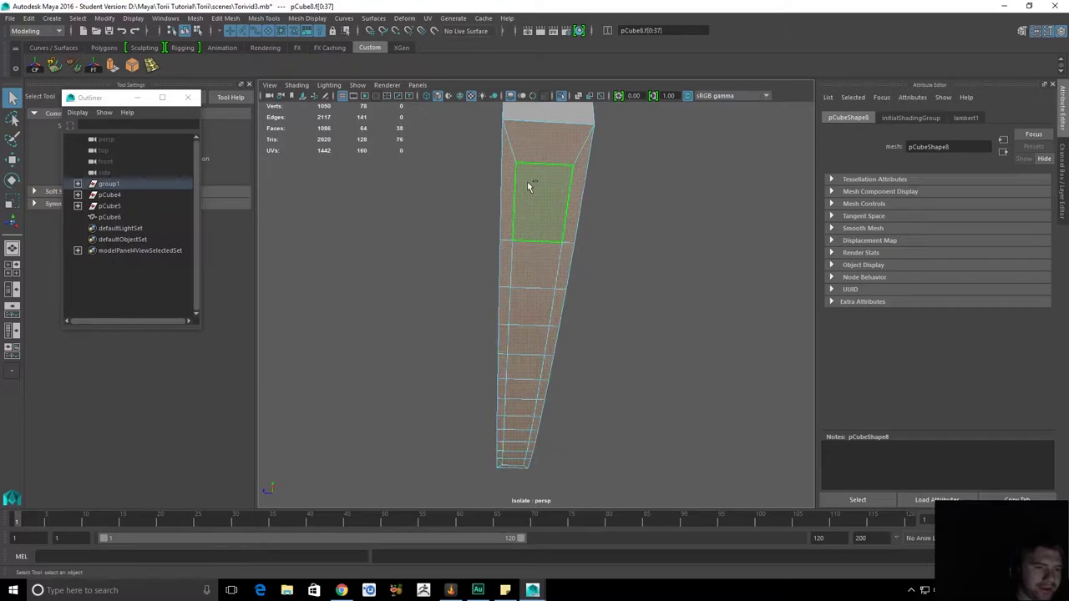
pyautogui.keyDown('ctrl'); pyautogui.rightClick(533, 226); pyautogui.keyUp('ctrl')
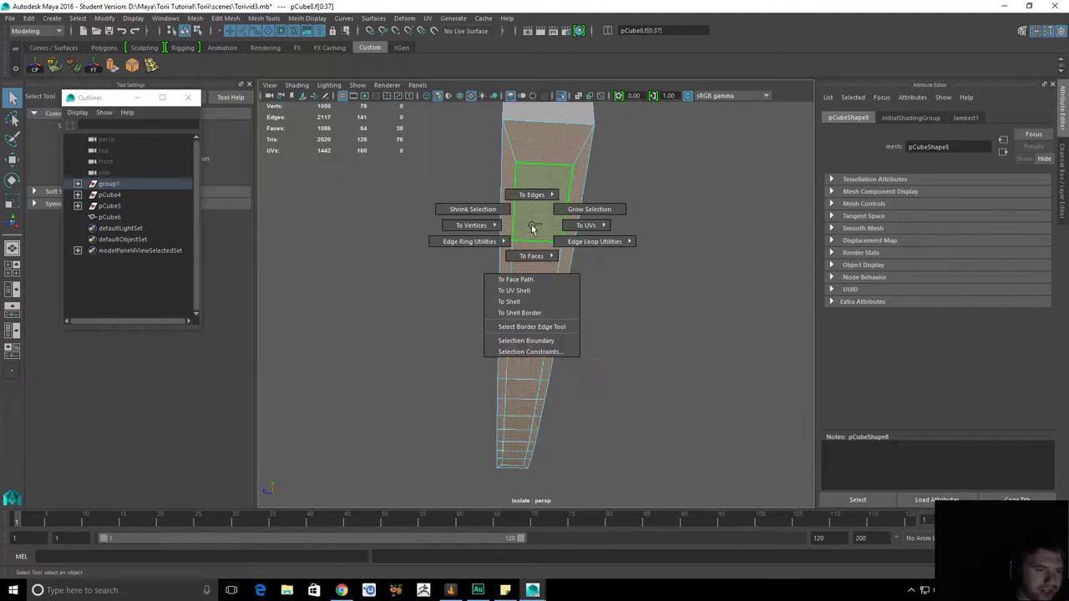
pyautogui.moveTo(532, 226)
pyautogui.keyDown('ctrl'); pyautogui.mouseDown(button='right')
pyautogui.moveTo(524, 178)
pyautogui.moveTo(529, 218)
pyautogui.moveTo(526, 208)
pyautogui.mouseUp(button='right'); pyautogui.keyUp('ctrl')
# Remove the crosswise middle edges along the roof's underside from the selection, keeping the inset border edges and corner diagonals selected.
pyautogui.moveTo(615, 203)
pyautogui.keyDown('alt'); pyautogui.mouseDown()
pyautogui.moveTo(704, 195)
pyautogui.moveTo(620, 210)
pyautogui.mouseUp(); pyautogui.keyUp('alt')
pyautogui.keyDown('ctrl'); pyautogui.doubleClick(573, 257); pyautogui.keyUp('ctrl')
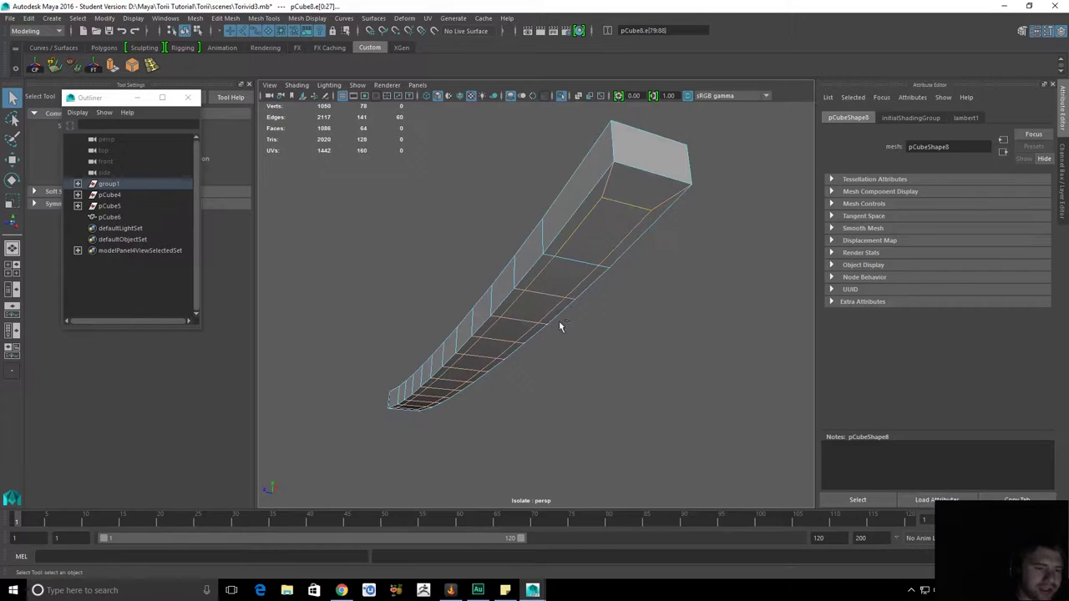
pyautogui.keyDown('ctrl'); pyautogui.click(543, 298); pyautogui.keyUp('ctrl')
pyautogui.keyDown('alt'); pyautogui.moveTo(483, 363); pyautogui.dragTo(661, 338); pyautogui.keyUp('alt')
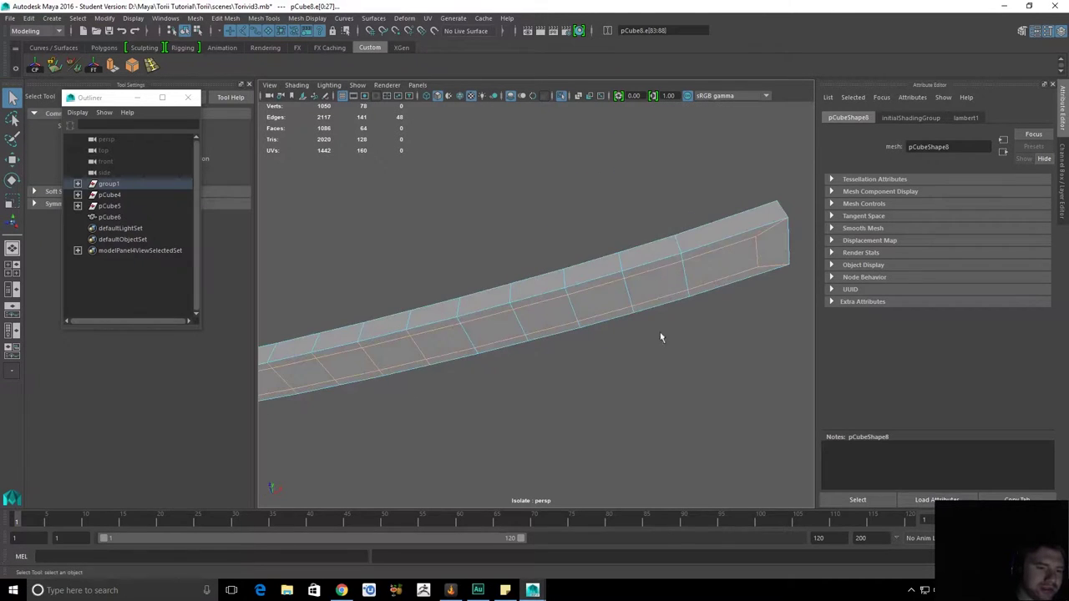
pyautogui.keyDown('alt'); pyautogui.moveTo(482, 273); pyautogui.dragTo(622, 345); pyautogui.keyUp('alt')
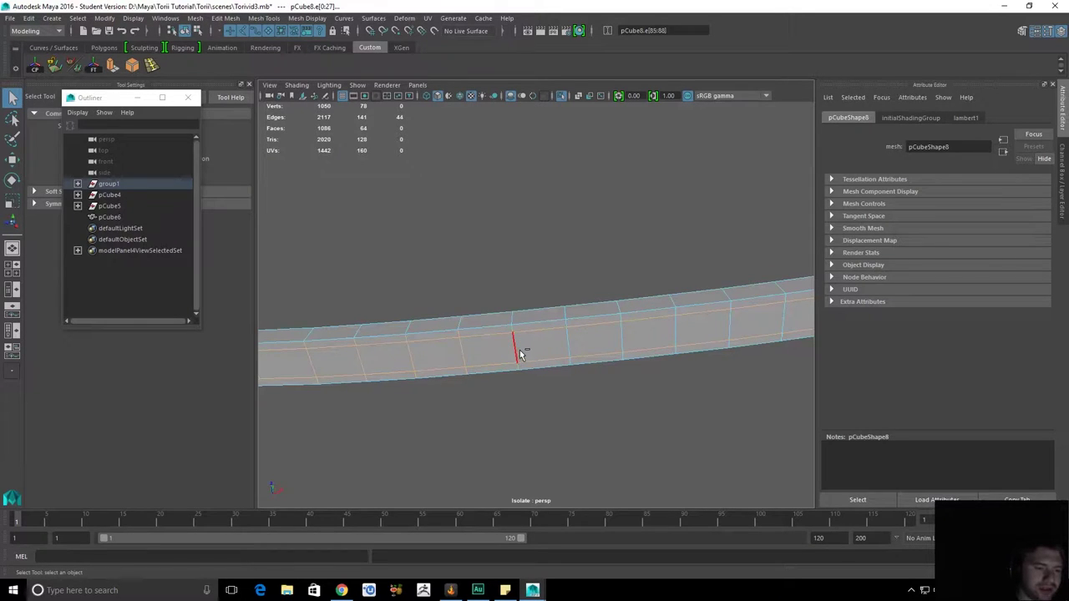
pyautogui.keyDown('ctrl'); pyautogui.click(363, 364); pyautogui.keyUp('ctrl')
pyautogui.keyDown('ctrl'); pyautogui.click(310, 365); pyautogui.keyUp('ctrl')
pyautogui.keyDown('alt'); pyautogui.moveTo(368, 335); pyautogui.dragTo(475, 323, button='middle'); pyautogui.keyUp('alt')
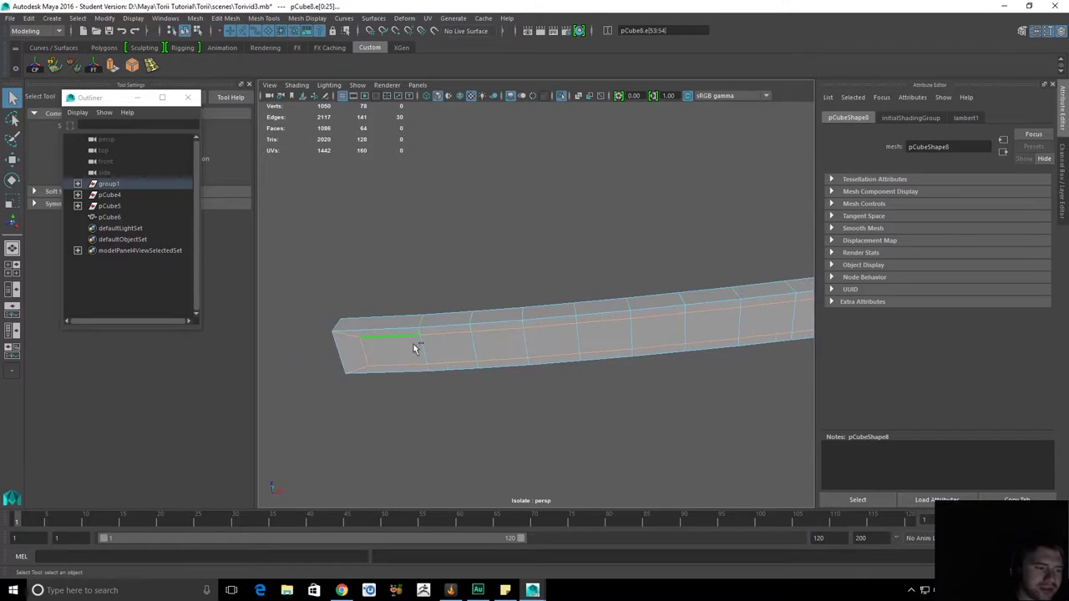
pyautogui.keyDown('shift'); pyautogui.click(363, 351); pyautogui.keyUp('shift')
pyautogui.keyDown('alt'); pyautogui.moveTo(362, 351); pyautogui.dragTo(569, 312); pyautogui.keyUp('alt')
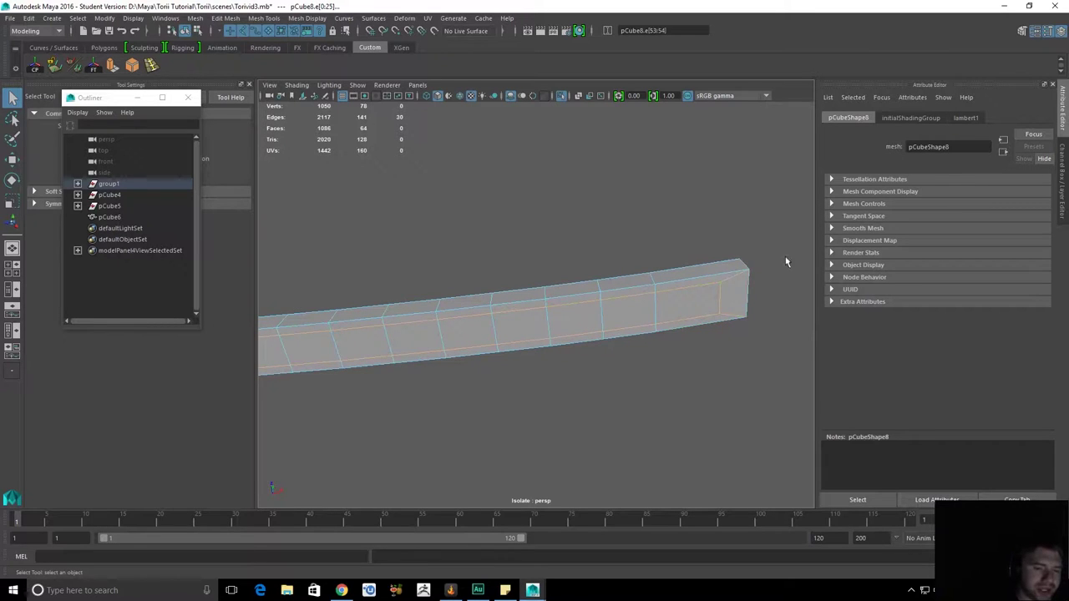
# Delete the selected inset edges from the roof's underside and return to object mode.
pyautogui.keyDown('shift'); pyautogui.rightClick(691, 302); pyautogui.keyUp('shift')
pyautogui.keyDown('shift'); pyautogui.moveTo(691, 302); pyautogui.dragTo(520, 366, button='right'); pyautogui.keyUp('shift')
pyautogui.moveTo(501, 307); pyautogui.dragTo(632, 168, button='right')
pyautogui.click(648, 303)
pyautogui.keyDown('alt'); pyautogui.moveTo(685, 277); pyautogui.dragTo(640, 298); pyautogui.keyUp('alt')
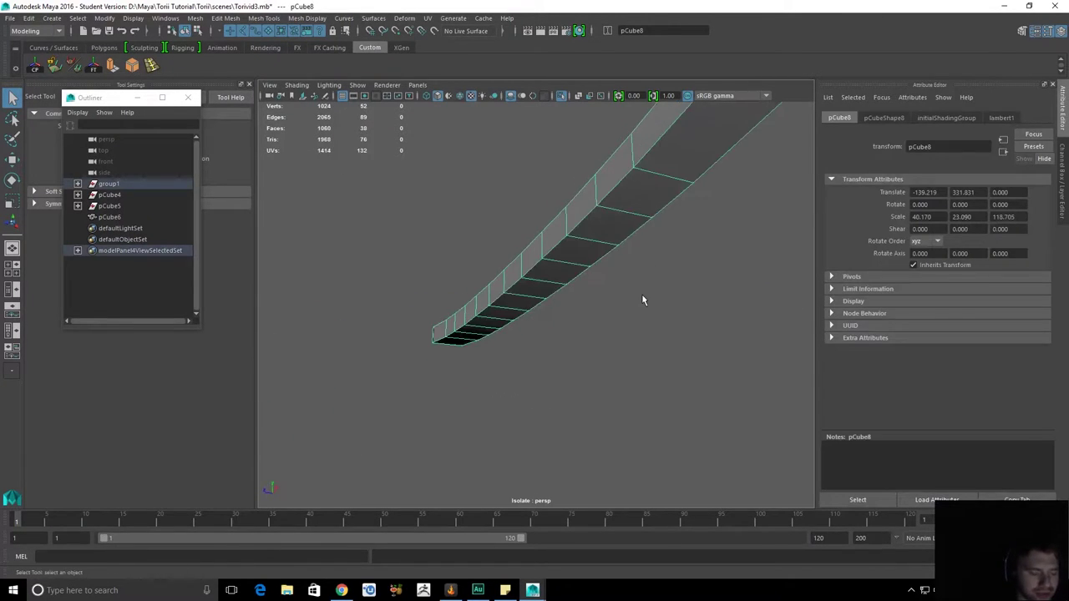
pyautogui.keyDown('alt'); pyautogui.moveTo(652, 250); pyautogui.dragTo(601, 209); pyautogui.keyUp('alt')
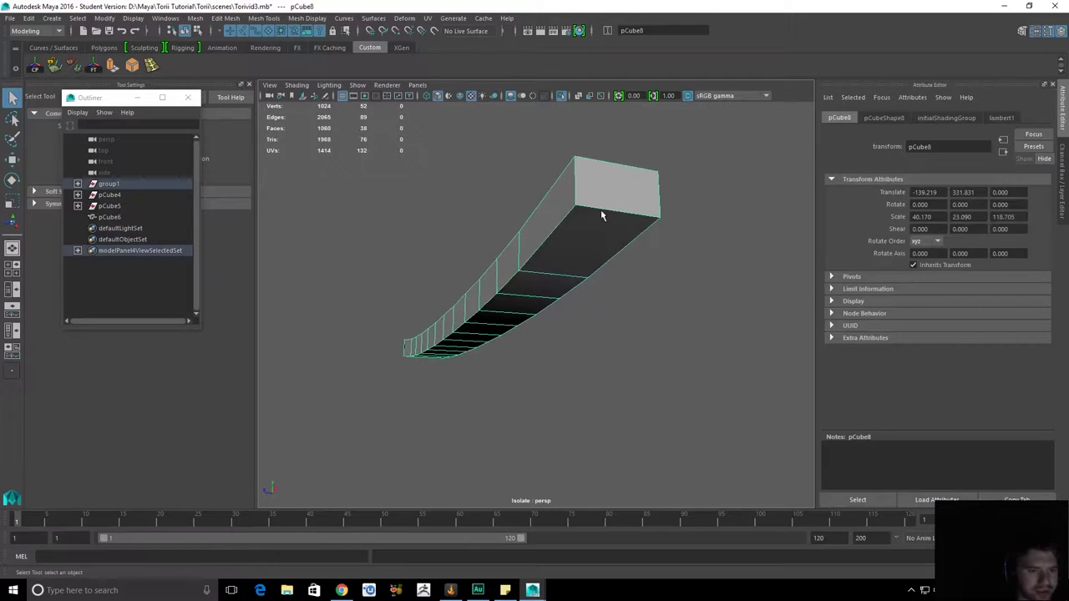
# Turn off isolation to show the whole gate around the roof again.
pyautogui.click(568, 126)
pyautogui.hotkey('ctrl', 'z')
pyautogui.click(562, 96)
pyautogui.keyDown('alt'); pyautogui.moveTo(605, 152); pyautogui.dragTo(622, 172); pyautogui.keyUp('alt')
pyautogui.keyDown('alt'); pyautogui.moveTo(623, 210); pyautogui.dragTo(619, 250); pyautogui.keyUp('alt')
# Select the open border around the top of the roof walls and close it with Fill Hole.
pyautogui.moveTo(587, 356); pyautogui.dragTo(587, 286, button='right')
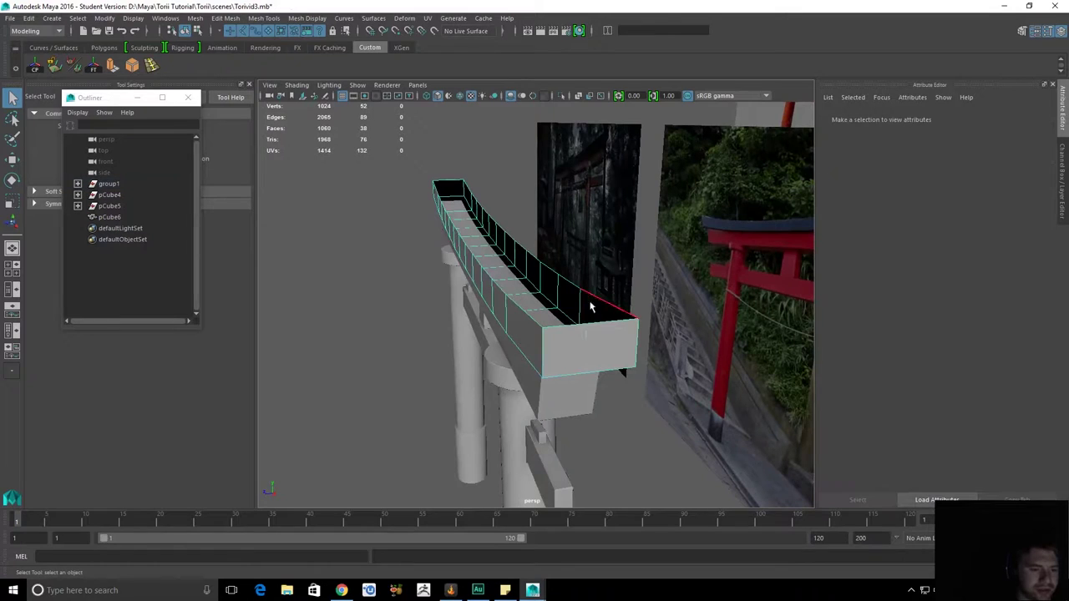
pyautogui.doubleClick(589, 328)
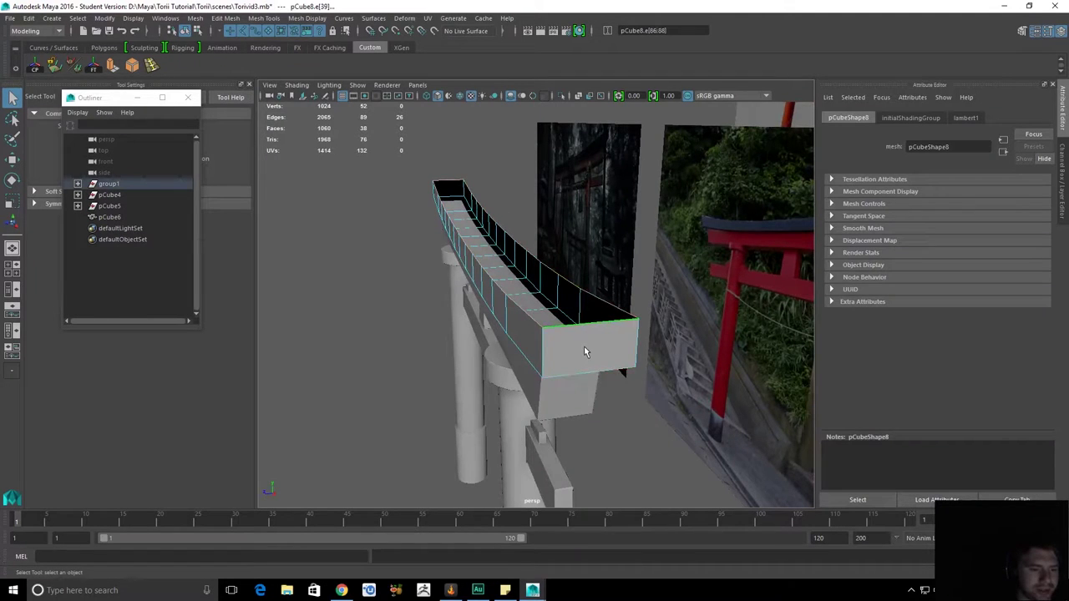
pyautogui.rightClick(584, 352)
pyautogui.moveTo(584, 352); pyautogui.dragTo(583, 217, button='right')
pyautogui.moveTo(566, 355); pyautogui.dragTo(588, 293, button='right')
pyautogui.keyDown('shift'); pyautogui.rightClick(493, 223); pyautogui.keyUp('shift')
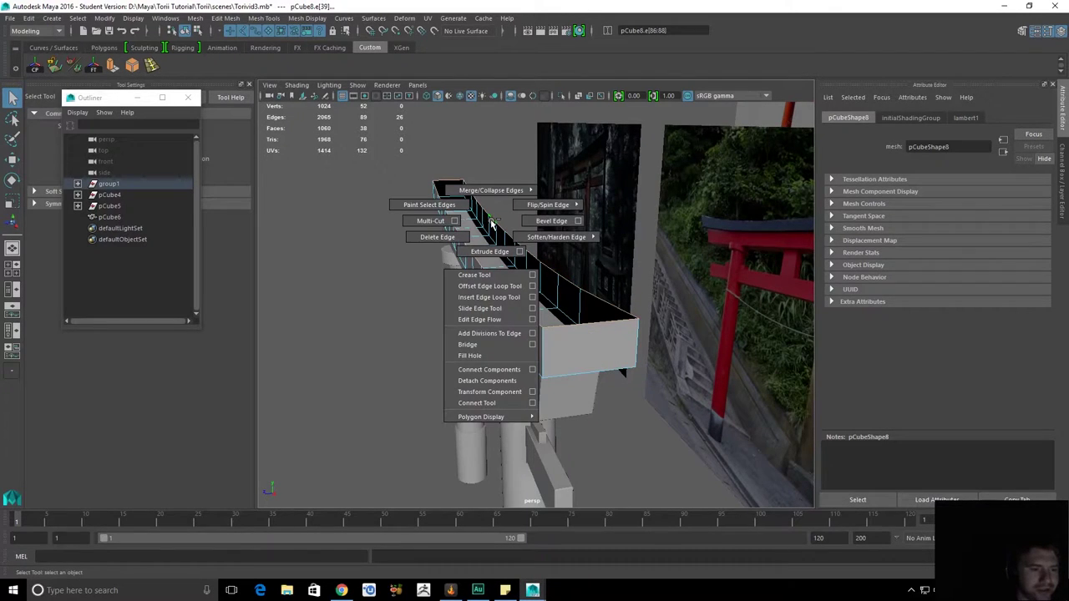
pyautogui.click(484, 357)
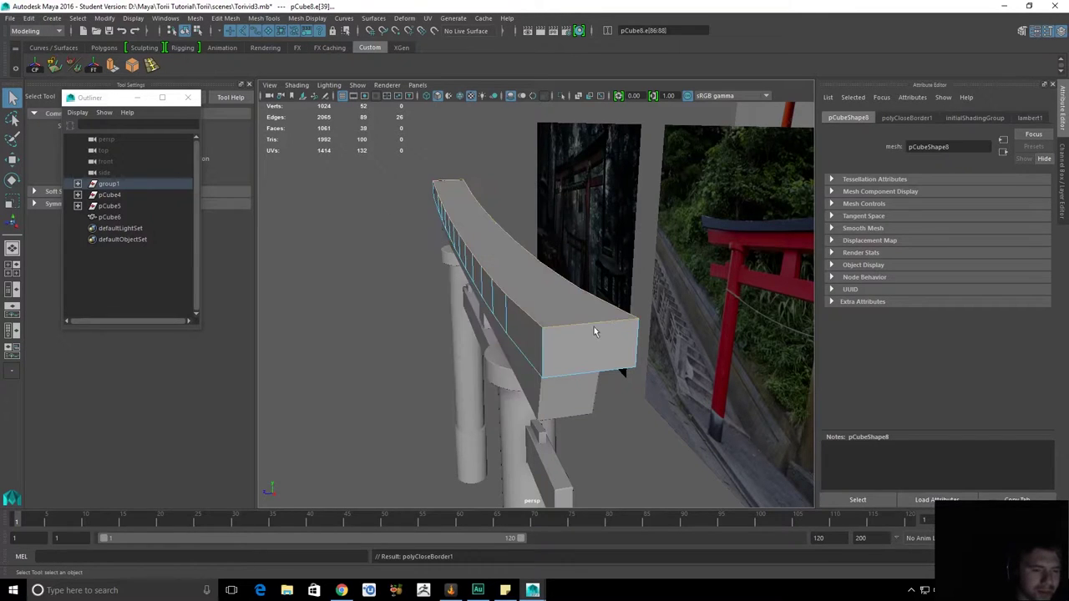
# Use Multi-Cut to cut four crosswise edges over one end of the roof's top face, joining opposite wall vertices.
pyautogui.keyDown('shift'); pyautogui.rightClick(550, 294); pyautogui.keyUp('shift')
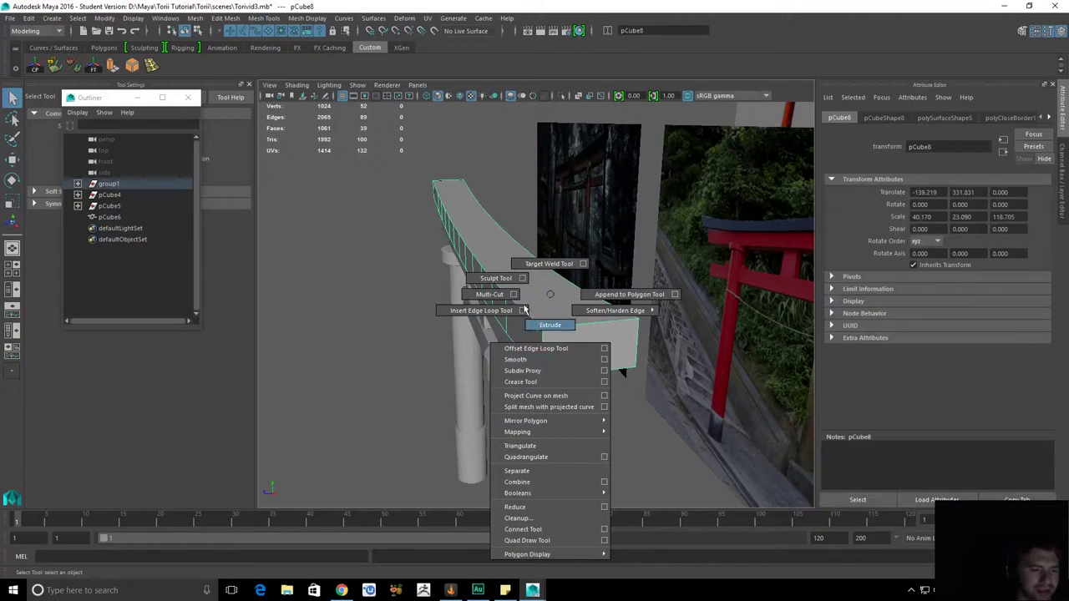
pyautogui.click(482, 299)
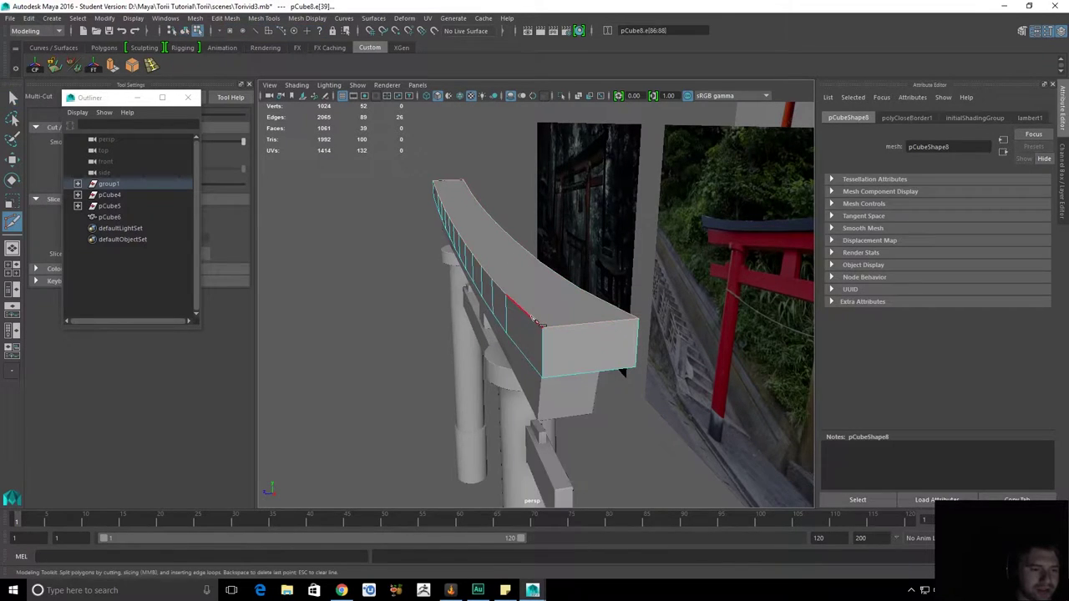
pyautogui.keyDown('alt'); pyautogui.moveTo(539, 325); pyautogui.dragTo(421, 279); pyautogui.keyUp('alt')
pyautogui.rightClick(530, 292)
pyautogui.click(536, 280)
pyautogui.rightClick(557, 298)
pyautogui.moveTo(504, 290); pyautogui.dragTo(399, 281)
pyautogui.keyDown('alt'); pyautogui.moveTo(573, 304); pyautogui.dragTo(468, 301); pyautogui.keyUp('alt')
pyautogui.moveTo(560, 278); pyautogui.dragTo(643, 255)
pyautogui.rightClick(600, 271)
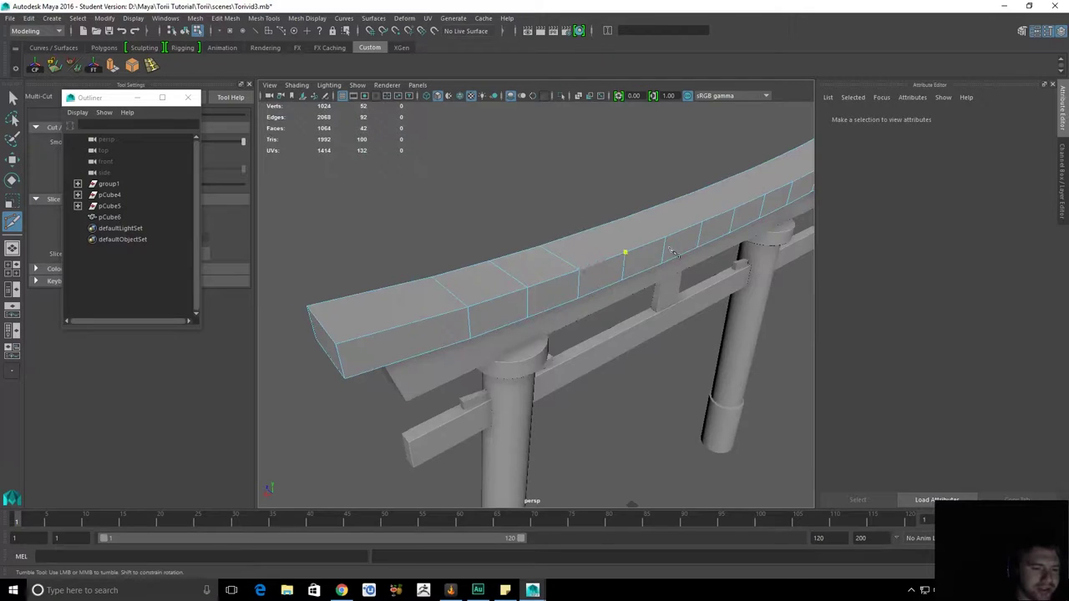
pyautogui.click(587, 233)
# Cut four more crosswise edges over the middle of the roof's top face between opposite wall vertices.
pyautogui.keyDown('alt'); pyautogui.moveTo(640, 203); pyautogui.dragTo(545, 260, button='middle'); pyautogui.keyUp('alt')
pyautogui.rightClick(543, 263)
pyautogui.click(560, 247)
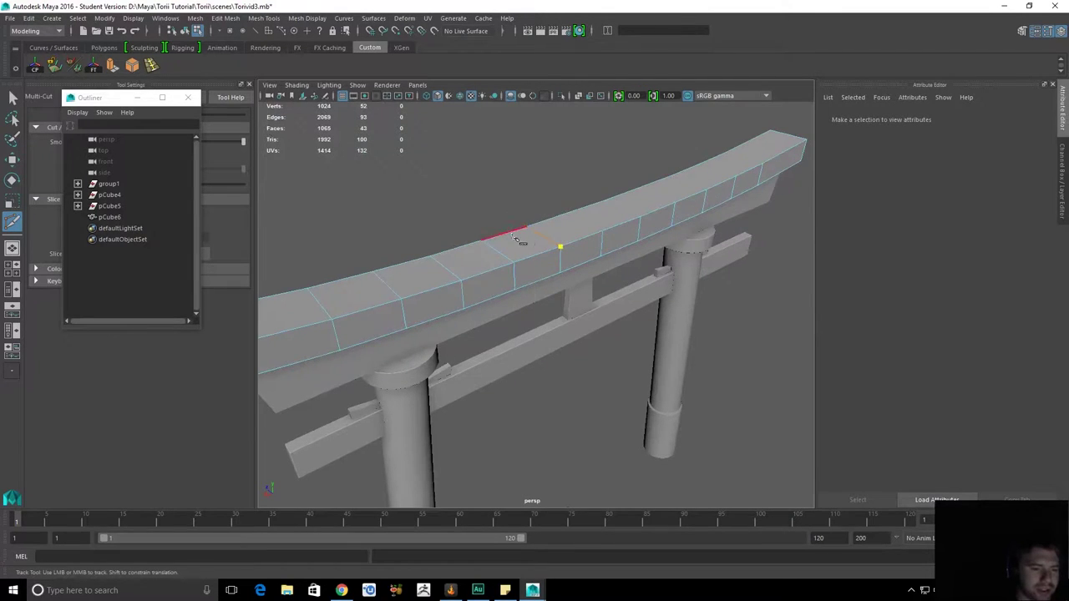
pyautogui.rightClick(563, 217)
pyautogui.moveTo(586, 237); pyautogui.dragTo(656, 210)
pyautogui.moveTo(549, 221); pyautogui.dragTo(674, 190)
pyautogui.rightClick(677, 194)
pyautogui.click(640, 217)
pyautogui.click(603, 201)
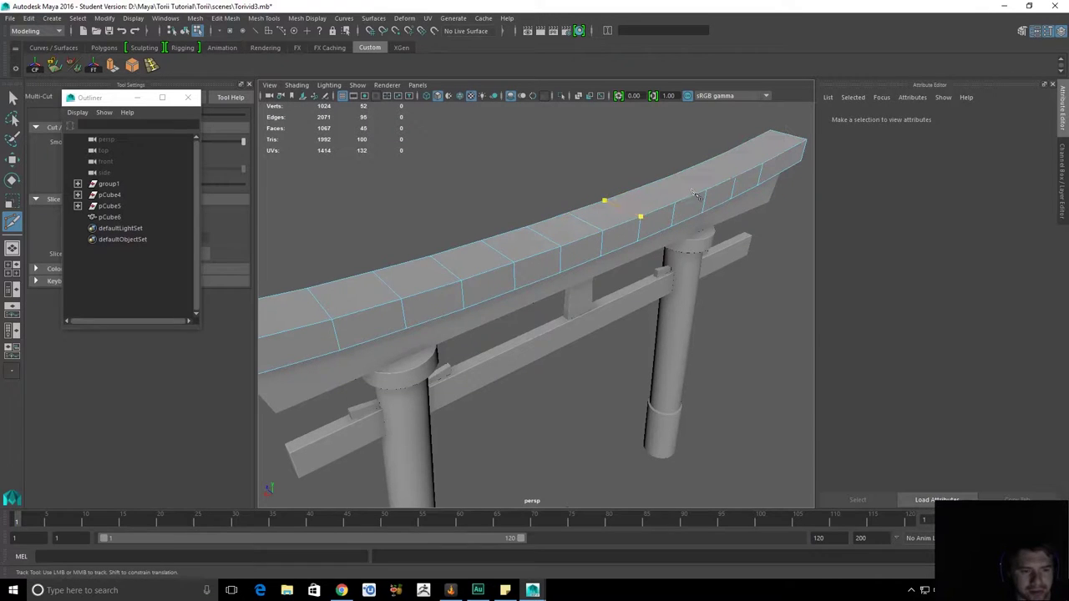
pyautogui.click(666, 207)
pyautogui.click(637, 188)
pyautogui.rightClick(677, 176)
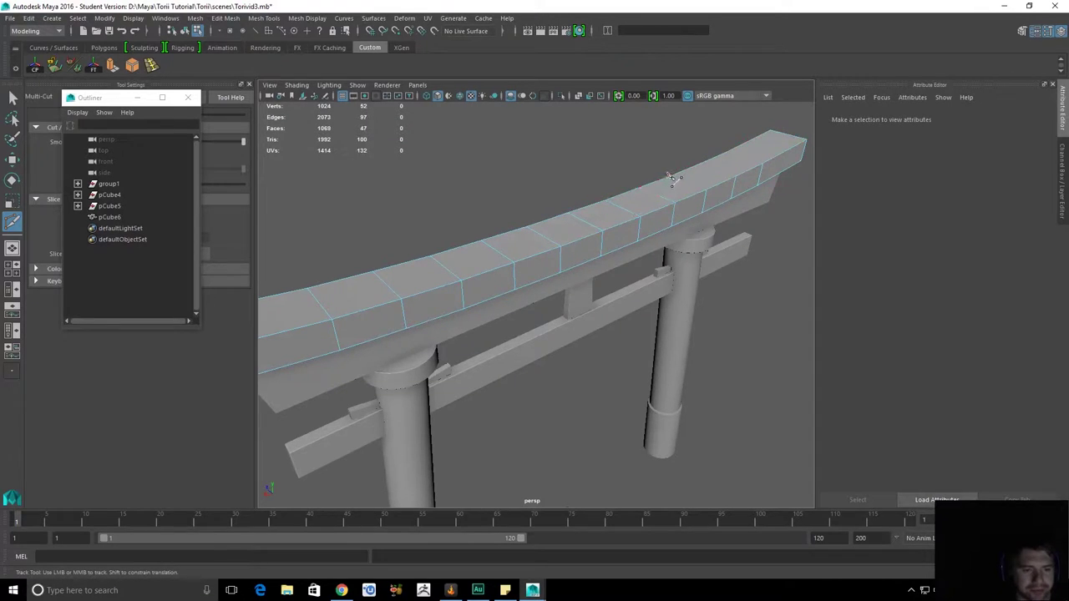
# Cut the last three crosswise edges at the far end of the roof's top face and leave Multi-Cut.
pyautogui.click(670, 176)
pyautogui.rightClick(796, 167)
pyautogui.click(735, 176)
pyautogui.rightClick(731, 164)
pyautogui.click(728, 150)
pyautogui.click(761, 160)
pyautogui.rightClick(760, 161)
pyautogui.press('q')
# Return to object mode and examine the closed roof from both sides and end-on.
pyautogui.moveTo(538, 255); pyautogui.dragTo(637, 168, button='right')
pyautogui.keyDown('alt'); pyautogui.moveTo(640, 167); pyautogui.dragTo(855, 173); pyautogui.keyUp('alt')
pyautogui.keyDown('alt'); pyautogui.moveTo(528, 276); pyautogui.dragTo(513, 254); pyautogui.keyUp('alt')
pyautogui.keyDown('alt'); pyautogui.moveTo(512, 250); pyautogui.dragTo(779, 322, button='middle'); pyautogui.keyUp('alt')
pyautogui.click(525, 239)
pyautogui.keyDown('alt'); pyautogui.moveTo(524, 239); pyautogui.dragTo(474, 258, button='right'); pyautogui.keyUp('alt')
pyautogui.keyDown('alt'); pyautogui.moveTo(473, 257); pyautogui.dragTo(592, 267, button='middle'); pyautogui.keyUp('alt')
pyautogui.click(609, 218)
pyautogui.keyDown('alt'); pyautogui.moveTo(610, 219); pyautogui.dragTo(712, 275); pyautogui.keyUp('alt')
pyautogui.click(634, 322)
pyautogui.keyDown('alt'); pyautogui.moveTo(710, 334); pyautogui.dragTo(602, 351); pyautogui.keyUp('alt')
pyautogui.keyDown('alt'); pyautogui.moveTo(602, 351); pyautogui.dragTo(542, 306, button='middle'); pyautogui.keyUp('alt')
pyautogui.keyDown('alt'); pyautogui.moveTo(543, 306); pyautogui.dragTo(631, 312); pyautogui.keyUp('alt')
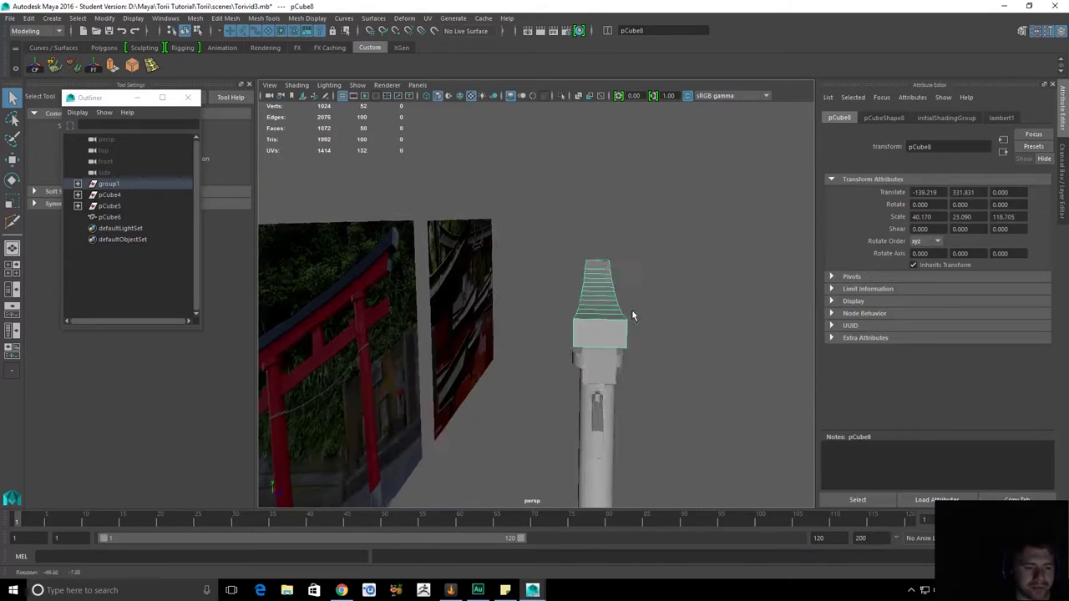
# Select the top edges at both ends of the roof and raise them slightly.
pyautogui.moveTo(628, 313); pyautogui.dragTo(621, 338, button='right')
pyautogui.click(613, 318)
pyautogui.keyDown('shift'); pyautogui.doubleClick(607, 266); pyautogui.keyUp('shift')
pyautogui.keyDown('alt'); pyautogui.moveTo(655, 302); pyautogui.dragTo(519, 266); pyautogui.keyUp('alt')
pyautogui.press('w')
pyautogui.moveTo(448, 190); pyautogui.dragTo(449, 178)
pyautogui.press('q')
pyautogui.keyDown('alt'); pyautogui.moveTo(444, 304); pyautogui.dragTo(611, 377); pyautogui.keyUp('alt')
# Split the edge ring from the end's top edge to add a centred lengthwise loop around the roof.
pyautogui.doubleClick(498, 265)
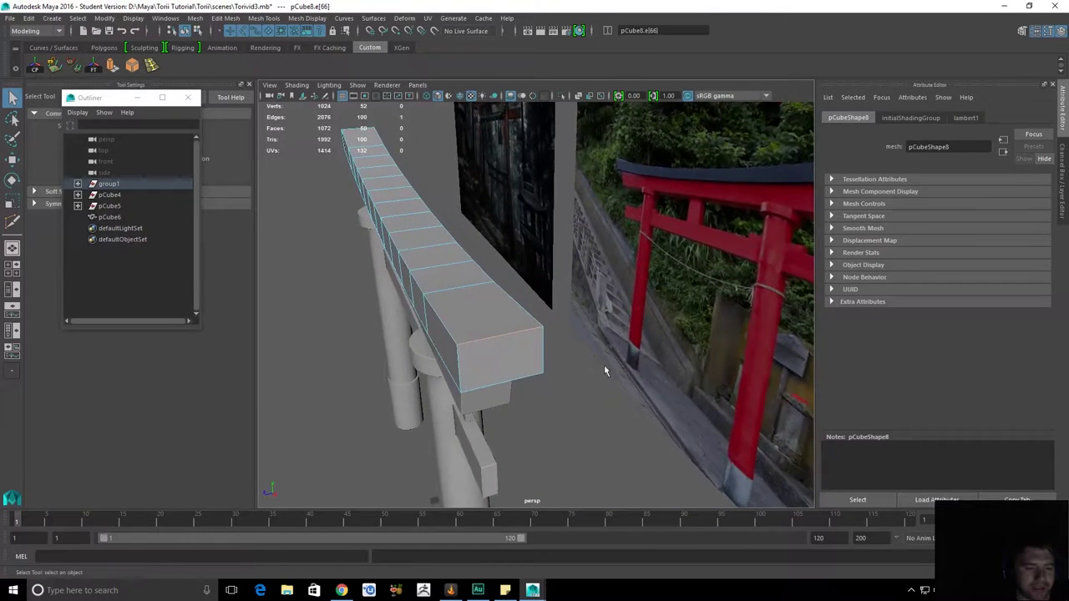
pyautogui.keyDown('alt'); pyautogui.moveTo(794, 205); pyautogui.dragTo(437, 285); pyautogui.keyUp('alt')
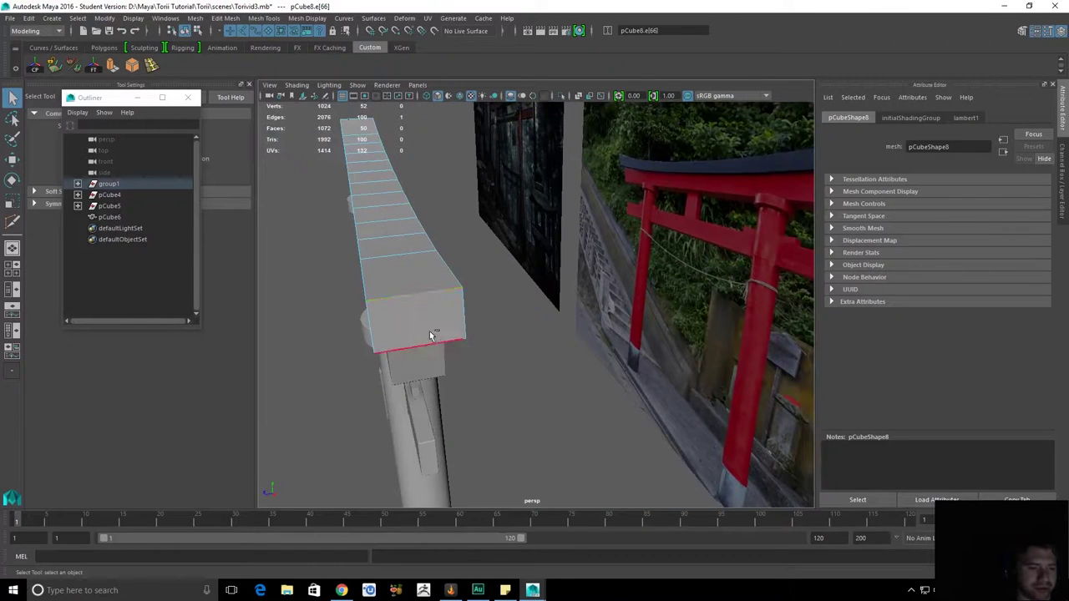
pyautogui.keyDown('ctrl'); pyautogui.rightClick(410, 269); pyautogui.keyUp('ctrl')
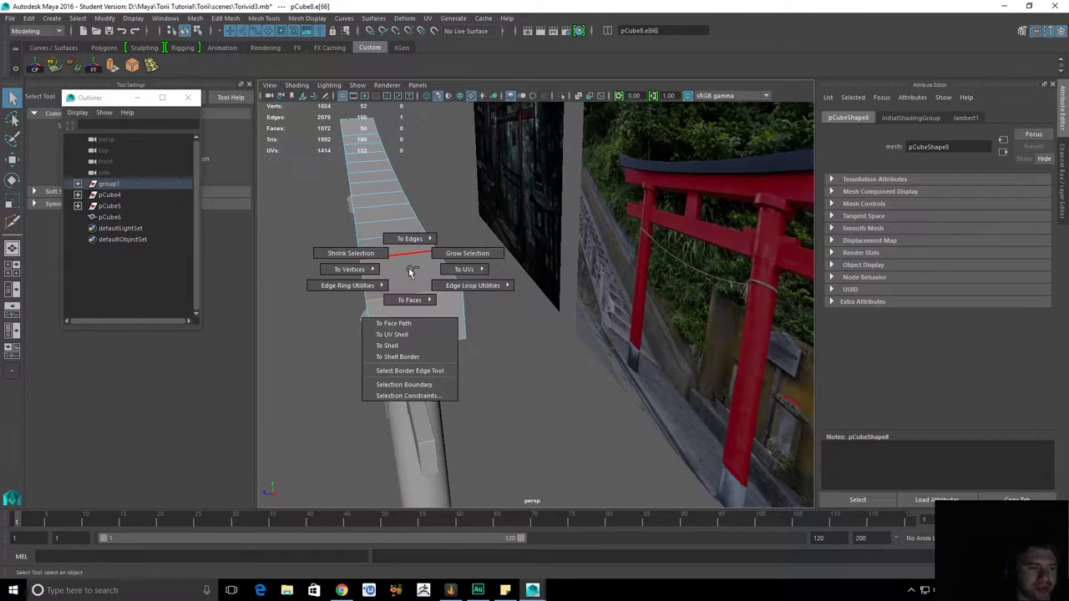
pyautogui.keyDown('ctrl'); pyautogui.moveTo(409, 272); pyautogui.dragTo(447, 362, button='right'); pyautogui.keyUp('ctrl')
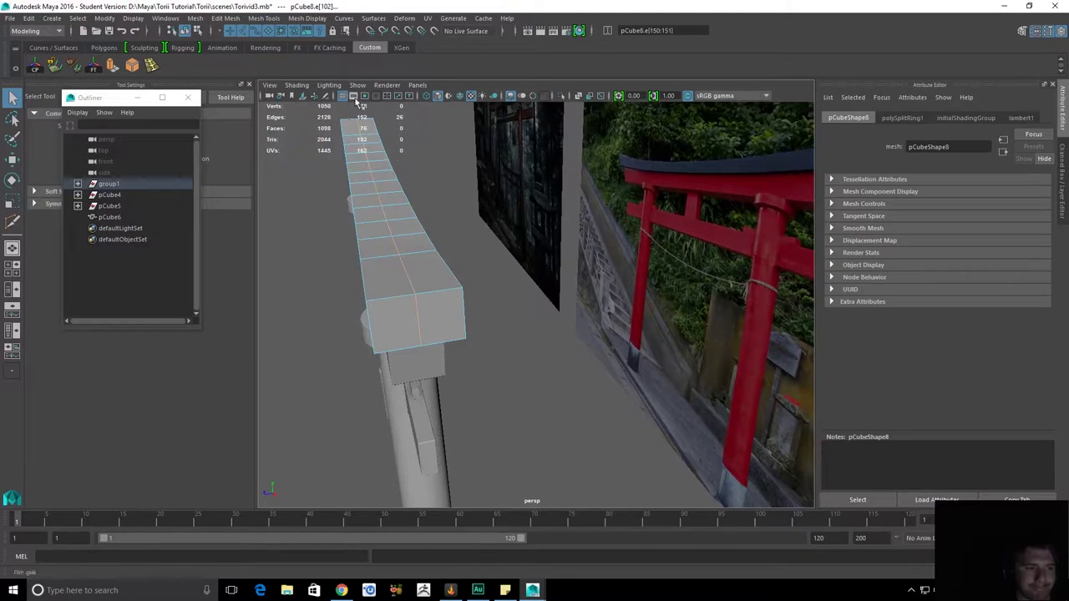
# Keep only the top centre edges of the new loop selected and raise them into a ridge.
pyautogui.keyDown('alt'); pyautogui.moveTo(437, 261); pyautogui.dragTo(482, 314); pyautogui.keyUp('alt')
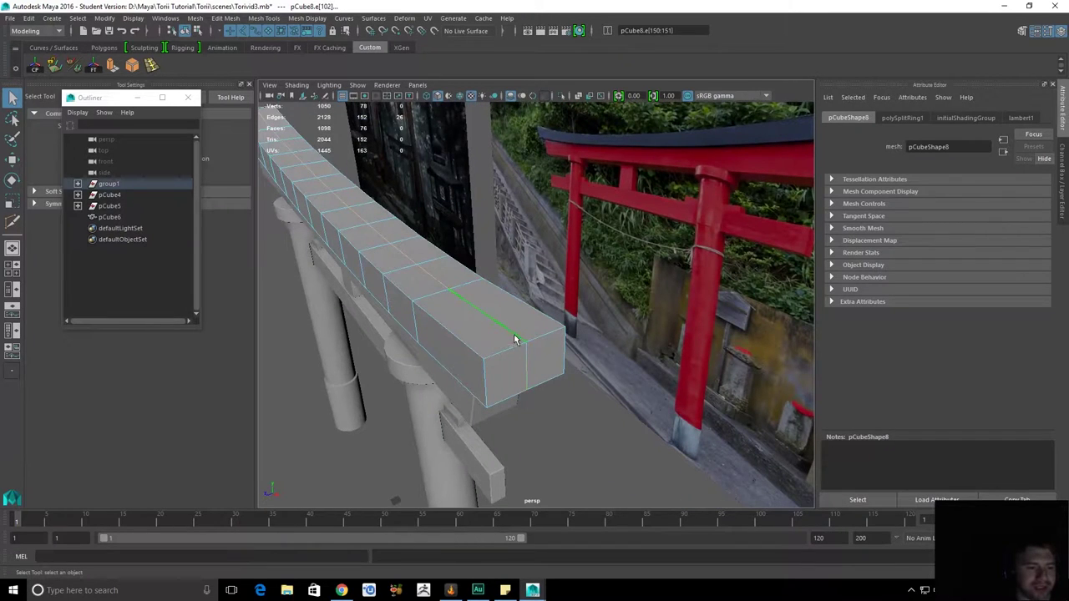
pyautogui.keyDown('alt'); pyautogui.moveTo(491, 318); pyautogui.dragTo(527, 355); pyautogui.keyUp('alt')
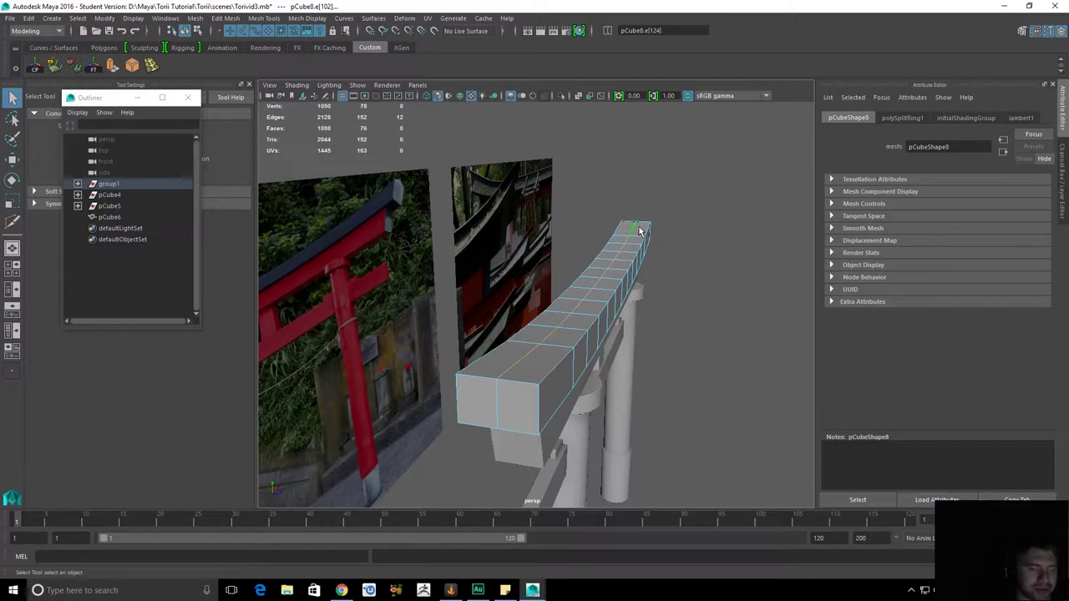
pyautogui.keyDown('alt'); pyautogui.moveTo(614, 328); pyautogui.dragTo(583, 311); pyautogui.keyUp('alt')
pyautogui.press('w')
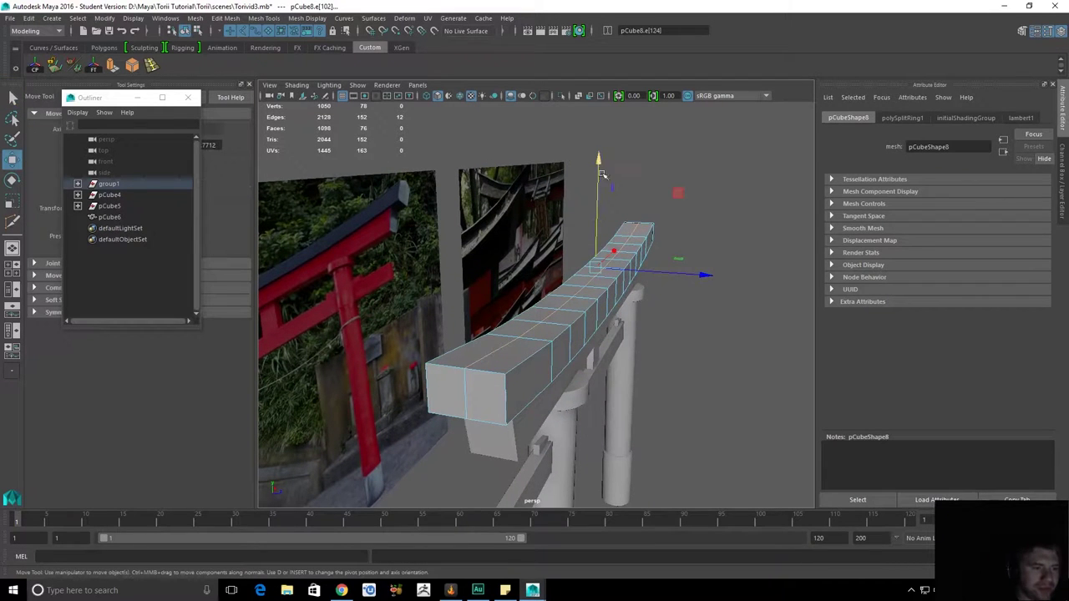
pyautogui.keyDown('alt'); pyautogui.moveTo(601, 129); pyautogui.dragTo(466, 151); pyautogui.keyUp('alt')
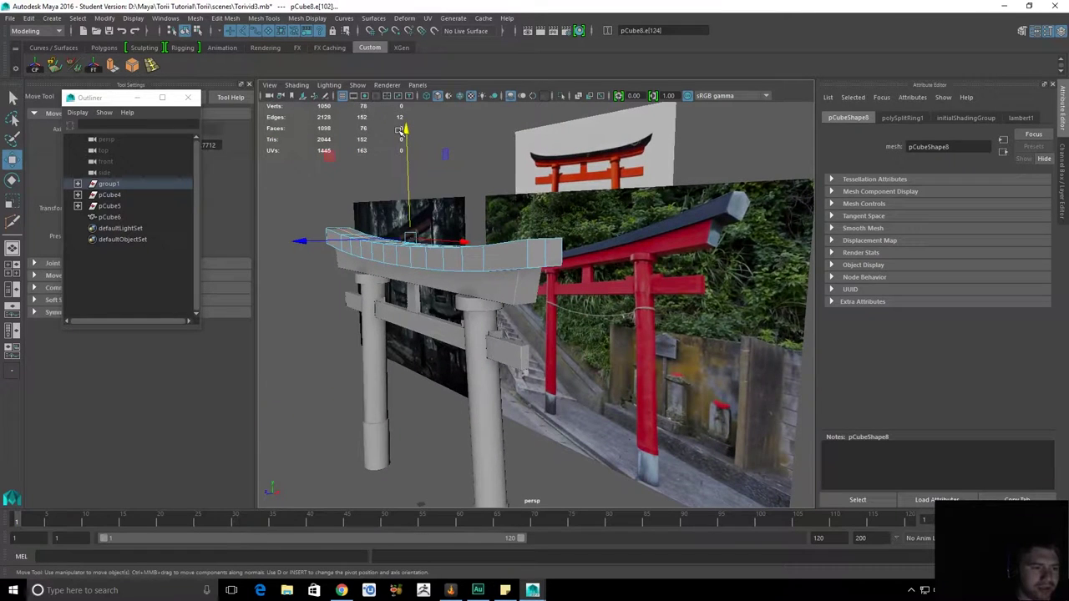
pyautogui.click(399, 128)
pyautogui.hotkey('ctrl', 'z')
pyautogui.moveTo(407, 132); pyautogui.dragTo(409, 125)
# Return to object mode and examine the peaked roof against the reference photos.
pyautogui.press('q')
pyautogui.moveTo(435, 250); pyautogui.dragTo(497, 166, button='right')
pyautogui.keyDown('alt'); pyautogui.moveTo(483, 264); pyautogui.dragTo(572, 316); pyautogui.keyUp('alt')
pyautogui.click(674, 115)
pyautogui.keyDown('alt'); pyautogui.moveTo(620, 236); pyautogui.dragTo(432, 296); pyautogui.keyUp('alt')
pyautogui.click(432, 296)
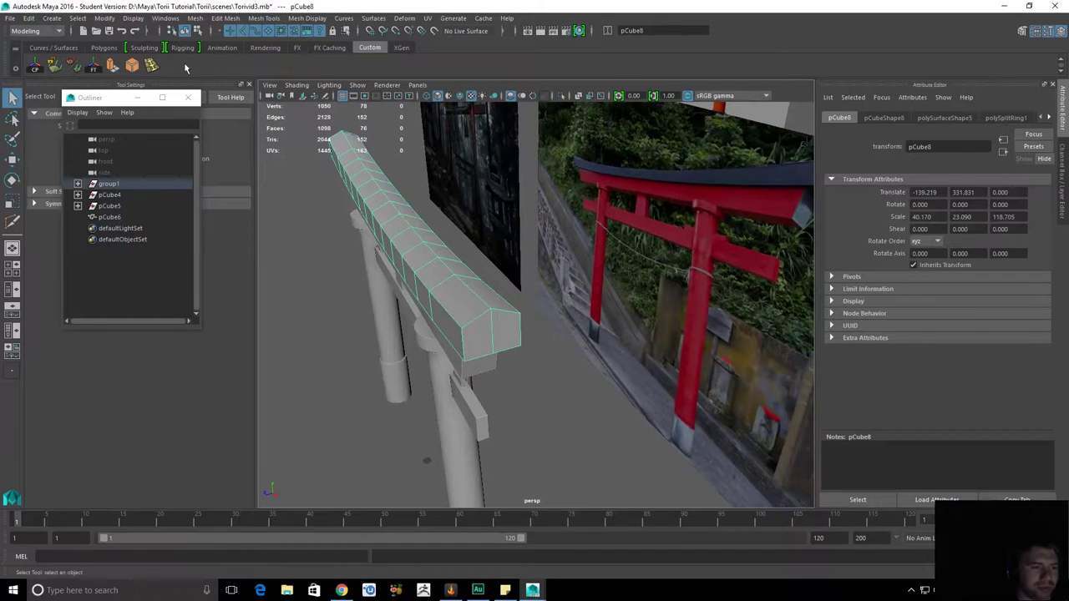
# Unlock the roof's normals, set them to face normals, and deselect the roof.
pyautogui.click(265, 18)
pyautogui.click(305, 17)
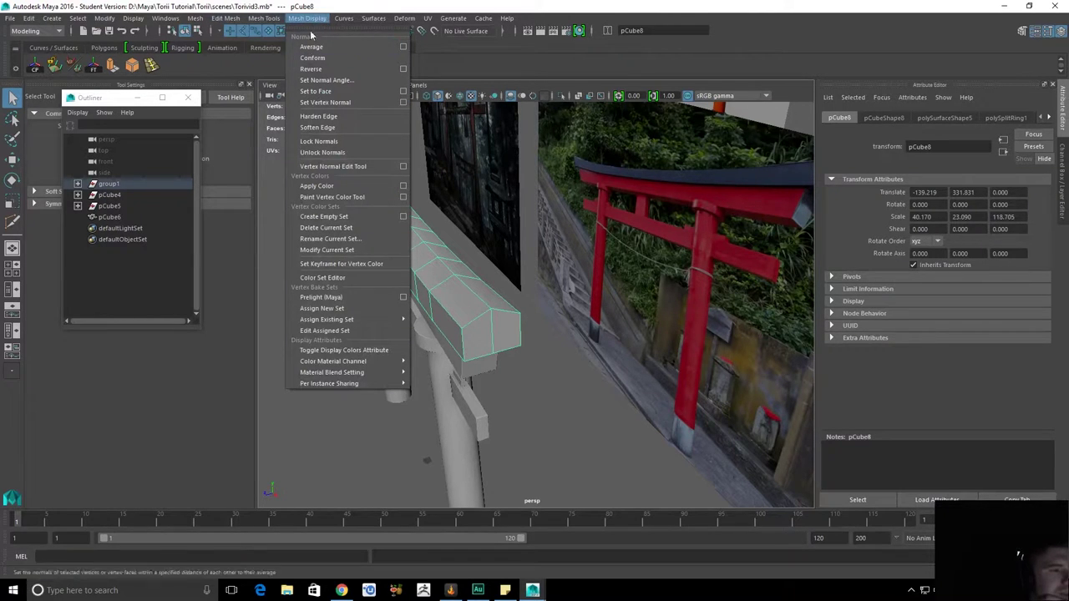
pyautogui.click(334, 153)
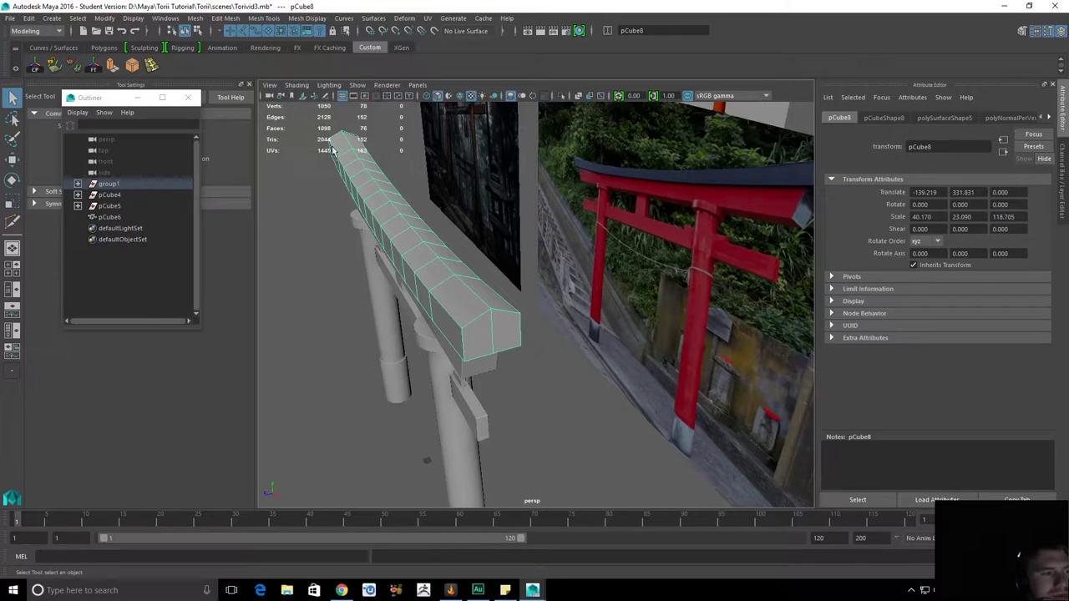
pyautogui.click(303, 19)
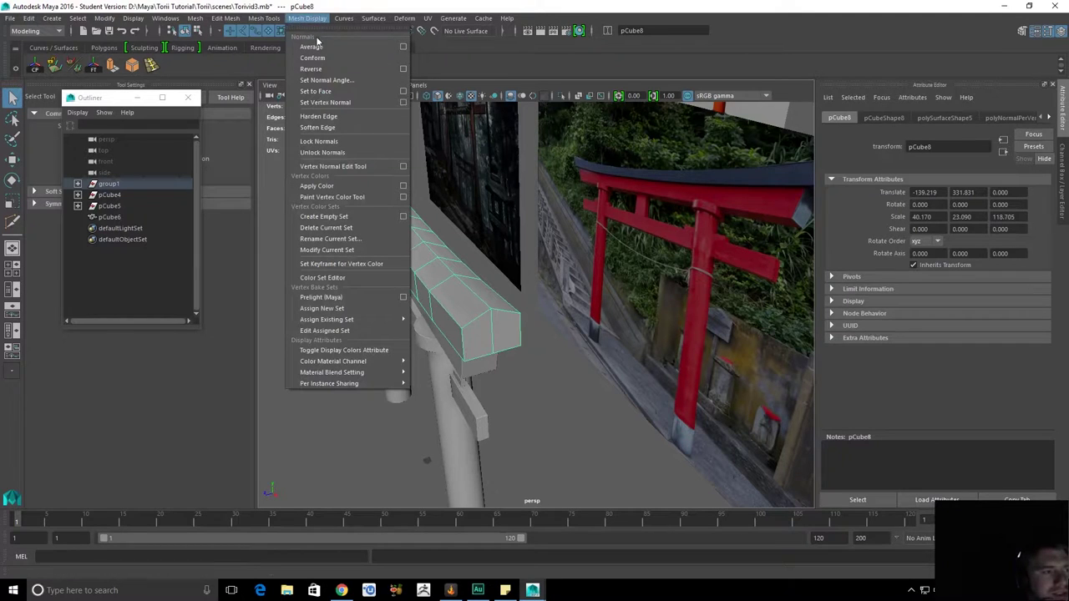
pyautogui.click(325, 93)
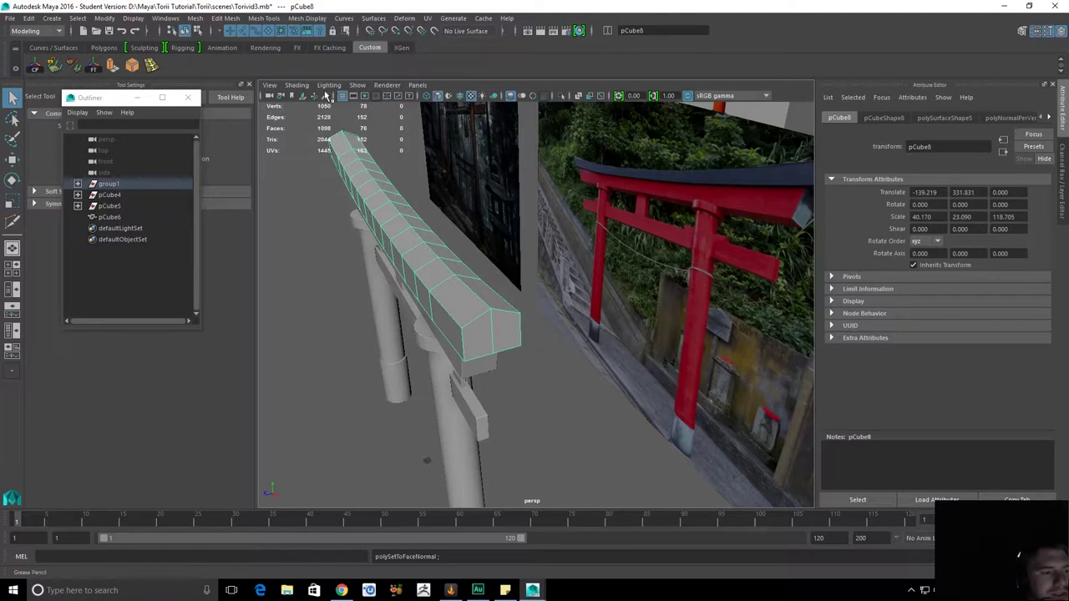
pyautogui.click(312, 182)
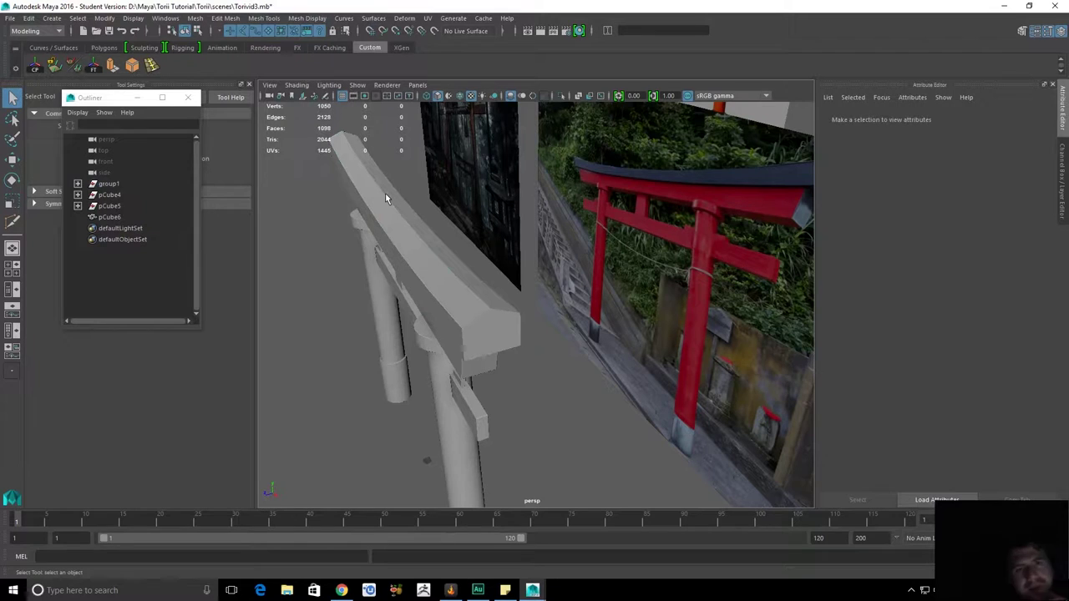
# Select the roof again and delete its construction history.
pyautogui.click(362, 144)
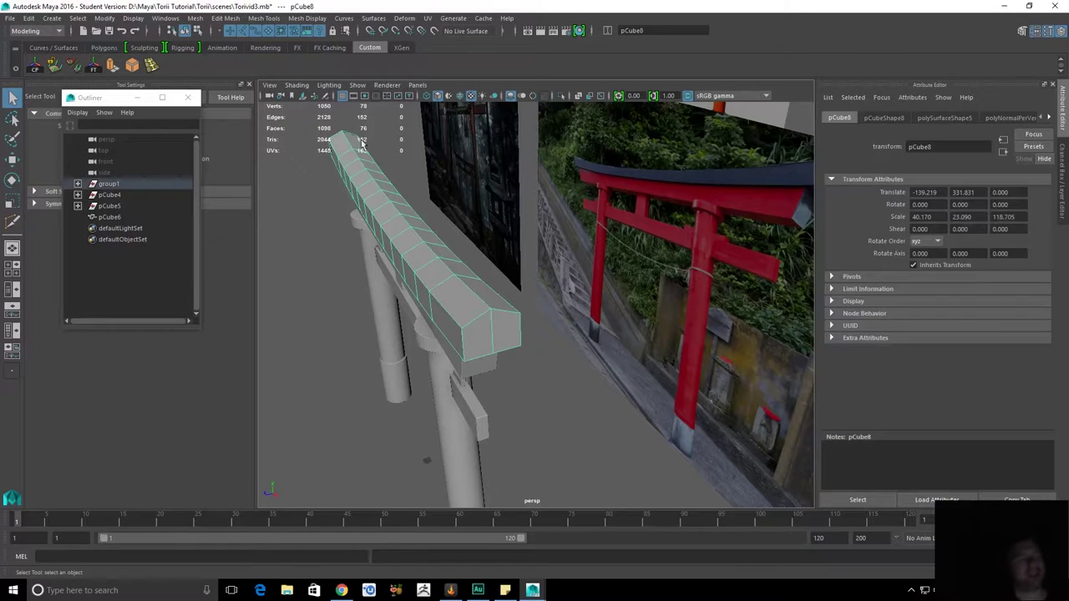
pyautogui.click(51, 67)
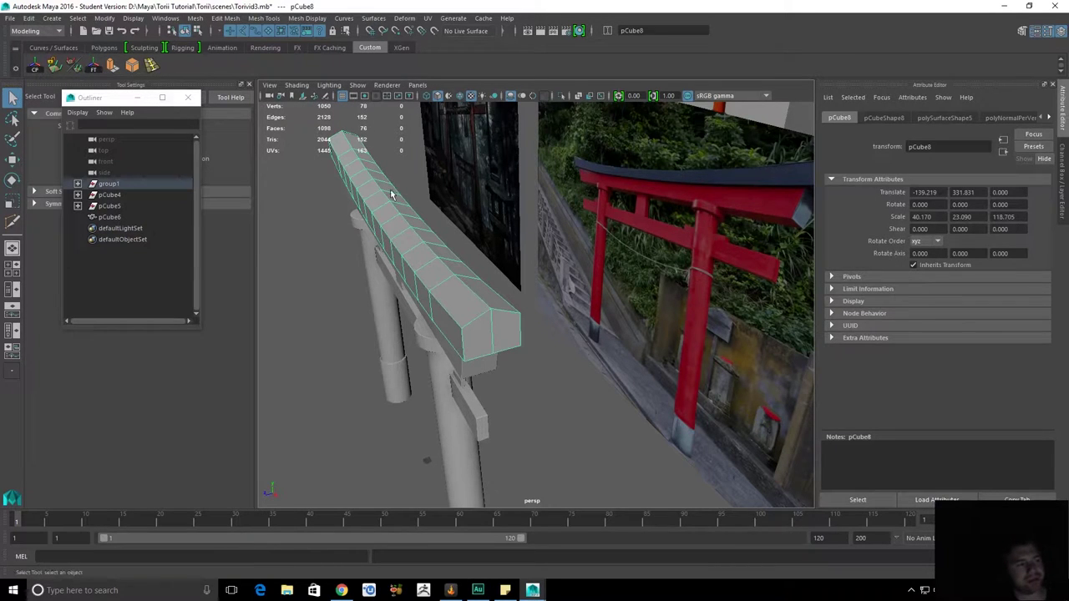
pyautogui.hotkey('alt', 'shift', 'd')
# Examine the roof's shape and end faces against the red gate reference photo.
pyautogui.moveTo(385, 311)
pyautogui.keyDown('alt'); pyautogui.mouseDown()
pyautogui.moveTo(401, 300)
pyautogui.moveTo(382, 296)
pyautogui.mouseUp(); pyautogui.keyUp('alt')
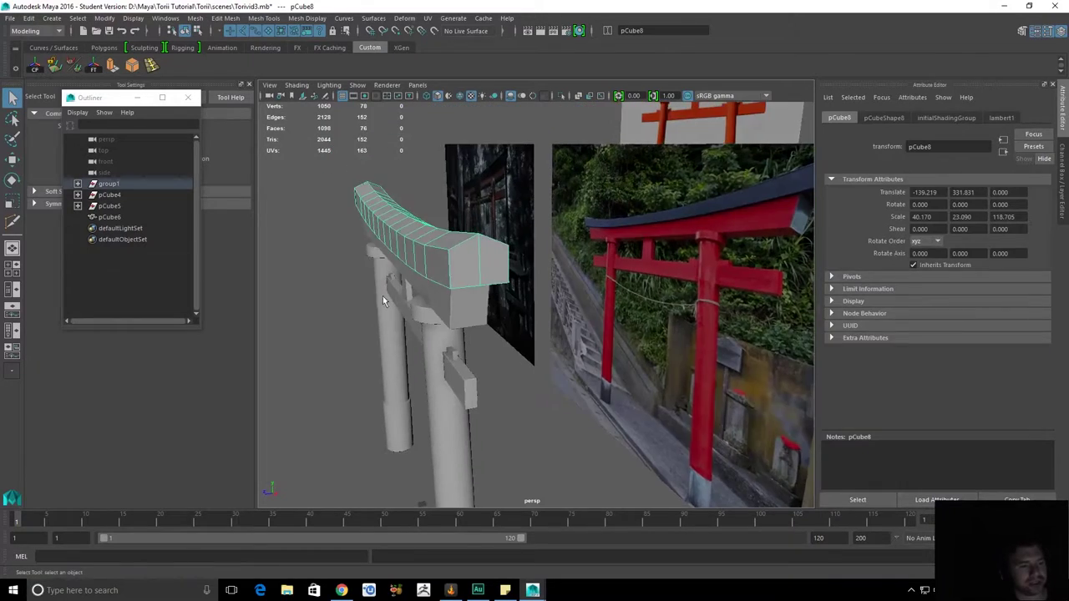
pyautogui.click(410, 154)
pyautogui.keyDown('alt'); pyautogui.moveTo(410, 154); pyautogui.dragTo(602, 351); pyautogui.keyUp('alt')
pyautogui.click(638, 204)
pyautogui.click(633, 252)
pyautogui.click(688, 242)
pyautogui.click(711, 263)
pyautogui.keyDown('alt'); pyautogui.moveTo(711, 263); pyautogui.dragTo(668, 261); pyautogui.keyUp('alt')
pyautogui.click(667, 256)
pyautogui.moveTo(667, 256); pyautogui.dragTo(678, 160, button='right')
pyautogui.press('f')
pyautogui.keyDown('shift'); pyautogui.click(458, 348); pyautogui.keyUp('shift')
pyautogui.keyDown('alt'); pyautogui.moveTo(757, 312); pyautogui.dragTo(766, 212); pyautogui.keyUp('alt')
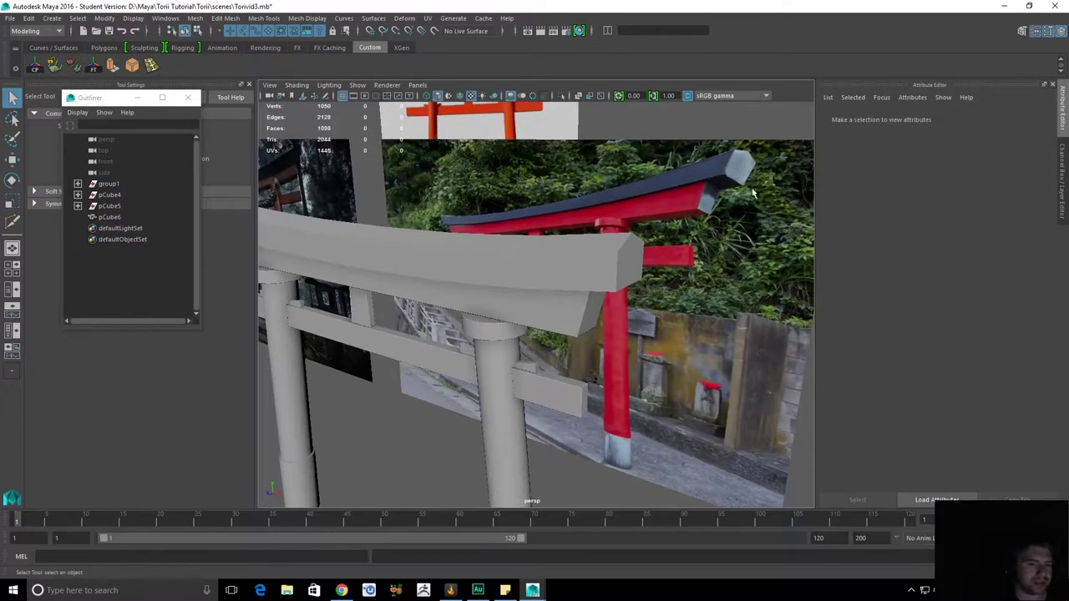
# Select the roof's lengthwise edge loops together with the outline edges of its end faces.
pyautogui.keyDown('alt'); pyautogui.moveTo(743, 162); pyautogui.dragTo(566, 279); pyautogui.keyUp('alt')
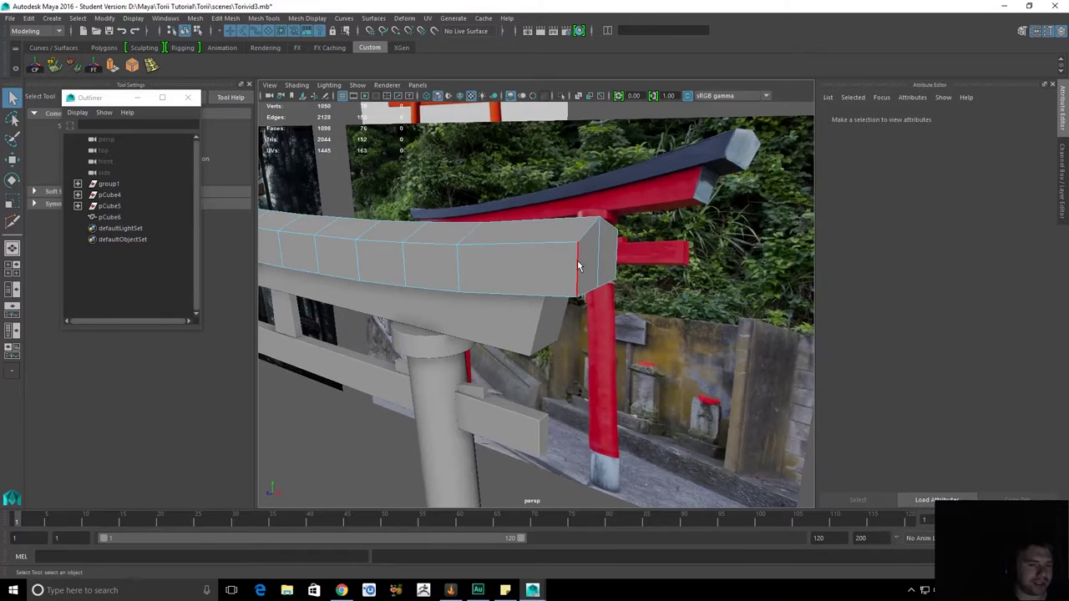
pyautogui.click(622, 246)
pyautogui.doubleClick(548, 242)
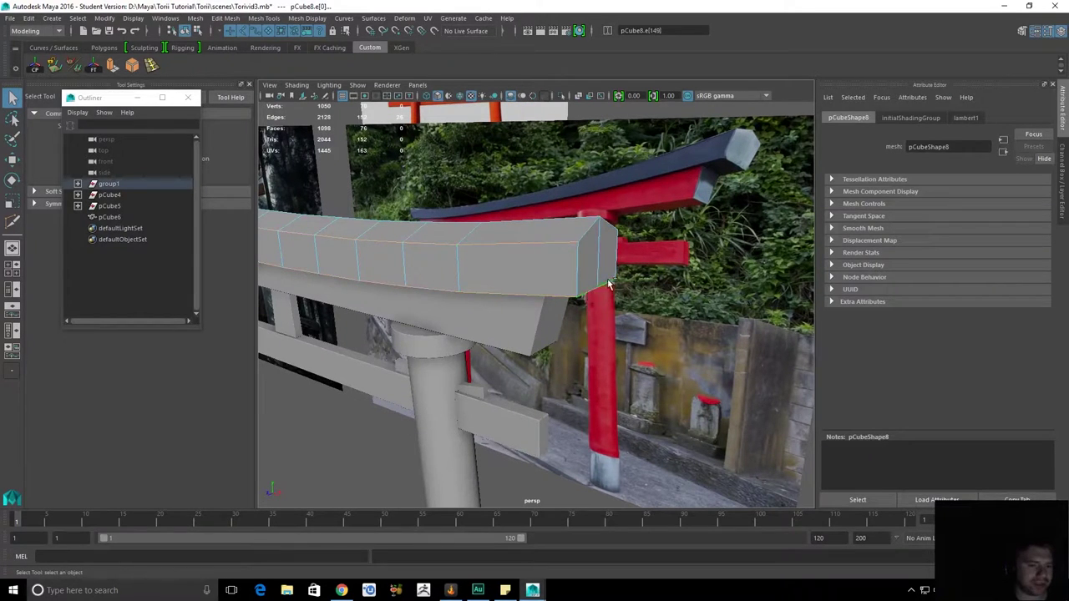
pyautogui.keyDown('shift'); pyautogui.doubleClick(575, 221); pyautogui.keyUp('shift')
pyautogui.keyDown('alt'); pyautogui.moveTo(617, 298); pyautogui.dragTo(534, 316); pyautogui.keyUp('alt')
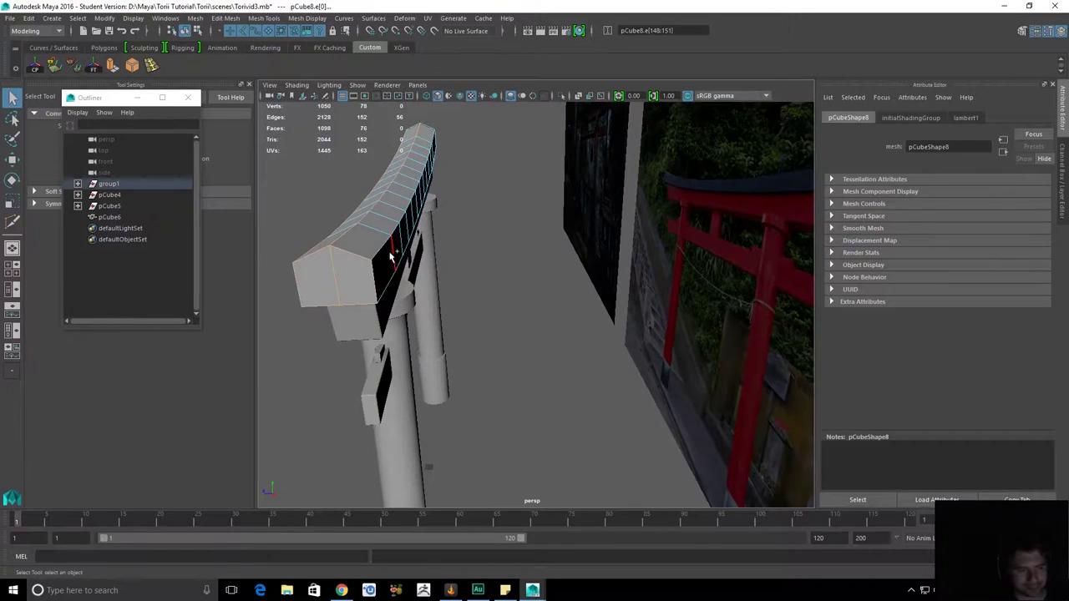
pyautogui.keyDown('alt'); pyautogui.moveTo(317, 298); pyautogui.dragTo(475, 295); pyautogui.keyUp('alt')
pyautogui.keyDown('alt'); pyautogui.moveTo(475, 295); pyautogui.dragTo(509, 239, button='right'); pyautogui.keyUp('alt')
pyautogui.keyDown('alt'); pyautogui.moveTo(509, 239); pyautogui.dragTo(545, 251); pyautogui.keyUp('alt')
pyautogui.keyDown('alt'); pyautogui.moveTo(545, 251); pyautogui.dragTo(589, 274, button='right'); pyautogui.keyUp('alt')
pyautogui.keyDown('alt'); pyautogui.moveTo(589, 274); pyautogui.dragTo(461, 310); pyautogui.keyUp('alt')
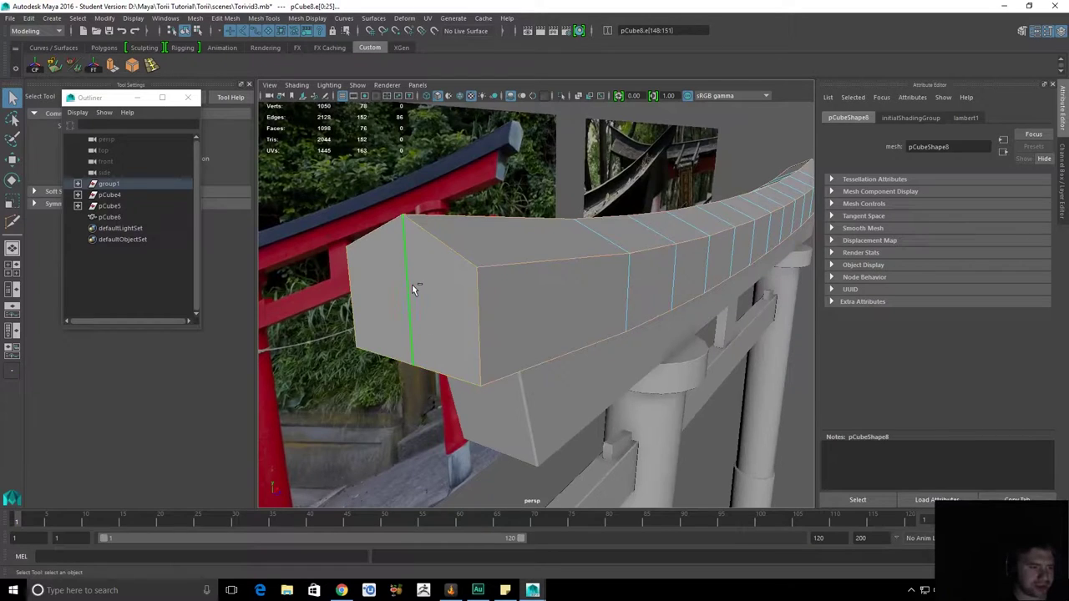
# Remove the centre edges of the underside and of both end faces from the edge selection.
pyautogui.keyDown('alt'); pyautogui.moveTo(492, 365); pyautogui.dragTo(593, 236); pyautogui.keyUp('alt')
pyautogui.click(516, 207)
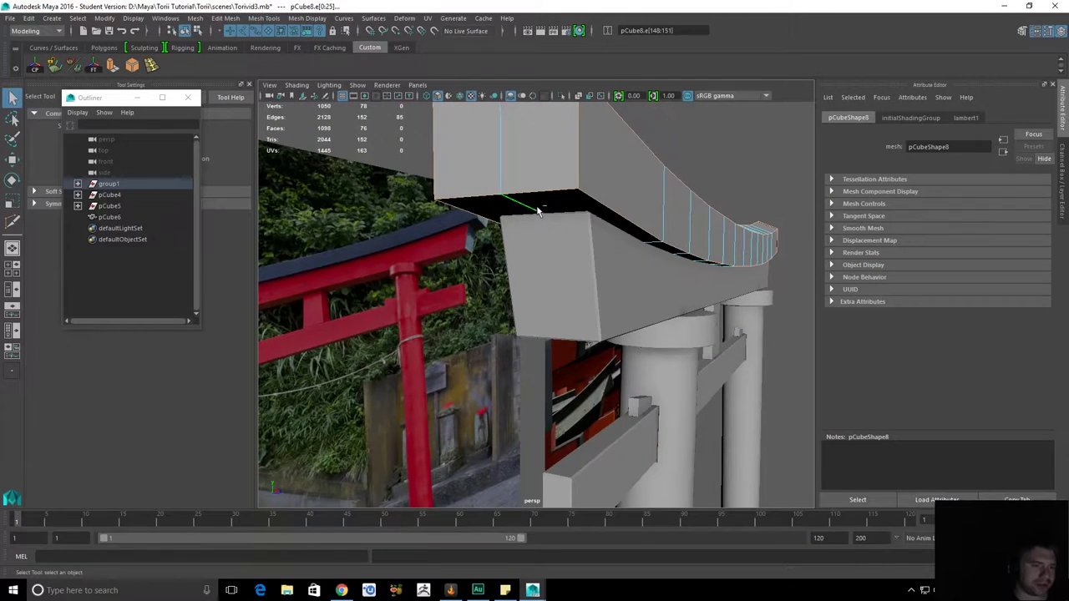
pyautogui.keyDown('alt'); pyautogui.moveTo(736, 264); pyautogui.dragTo(578, 265); pyautogui.keyUp('alt')
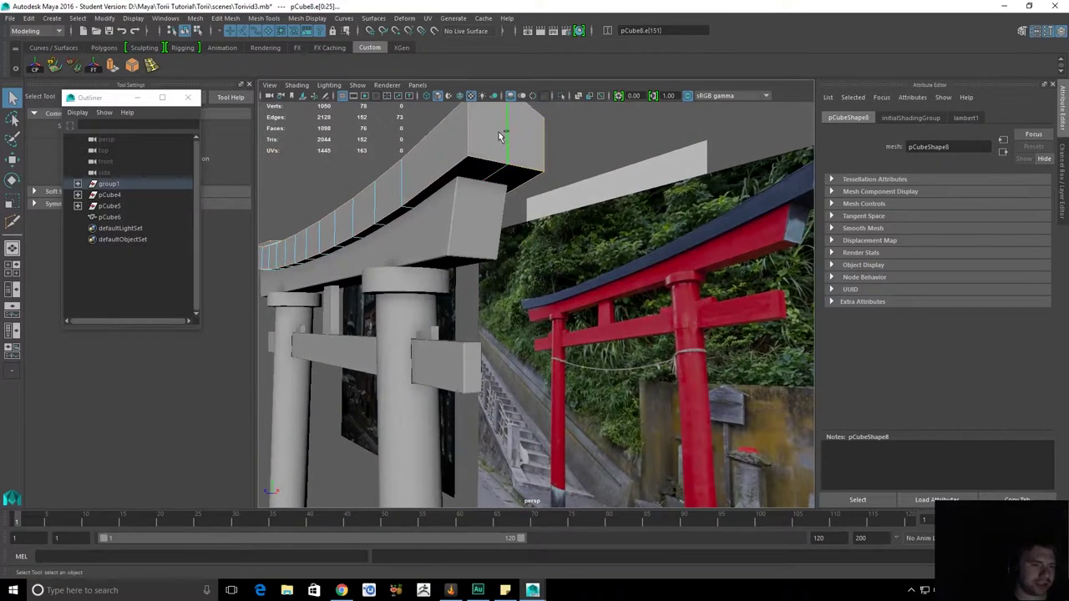
pyautogui.keyDown('alt'); pyautogui.moveTo(505, 135); pyautogui.dragTo(658, 247); pyautogui.keyUp('alt')
pyautogui.keyDown('alt'); pyautogui.moveTo(430, 258); pyautogui.dragTo(595, 263); pyautogui.keyUp('alt')
pyautogui.keyDown('alt'); pyautogui.moveTo(654, 220); pyautogui.dragTo(665, 358); pyautogui.keyUp('alt')
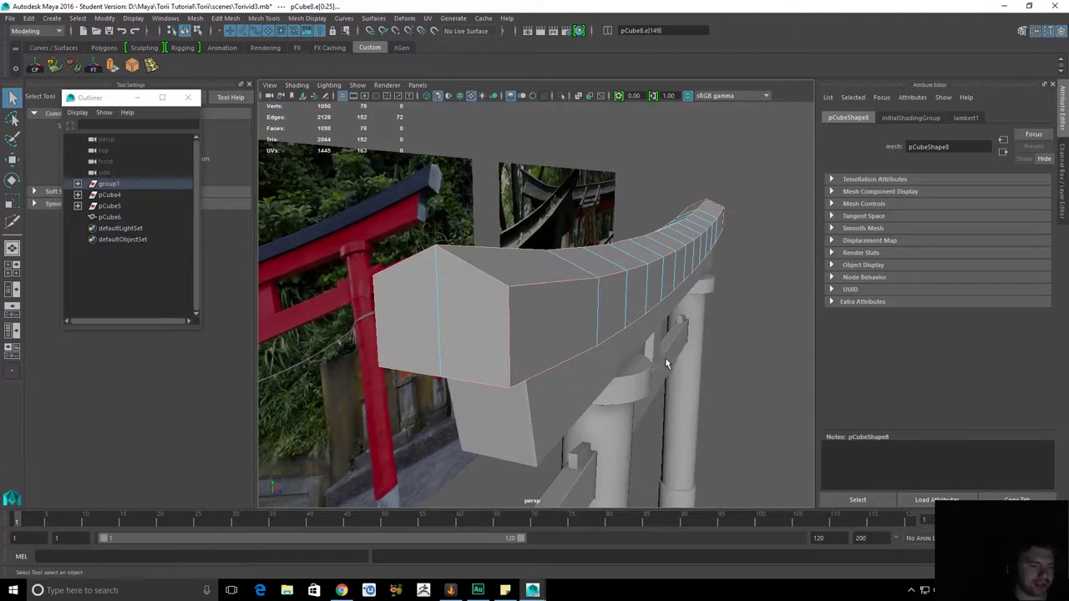
# Bevel the selected roof edges with a fraction of 0.09 and one segment.
pyautogui.keyDown('shift'); pyautogui.rightClick(522, 311); pyautogui.keyUp('shift')
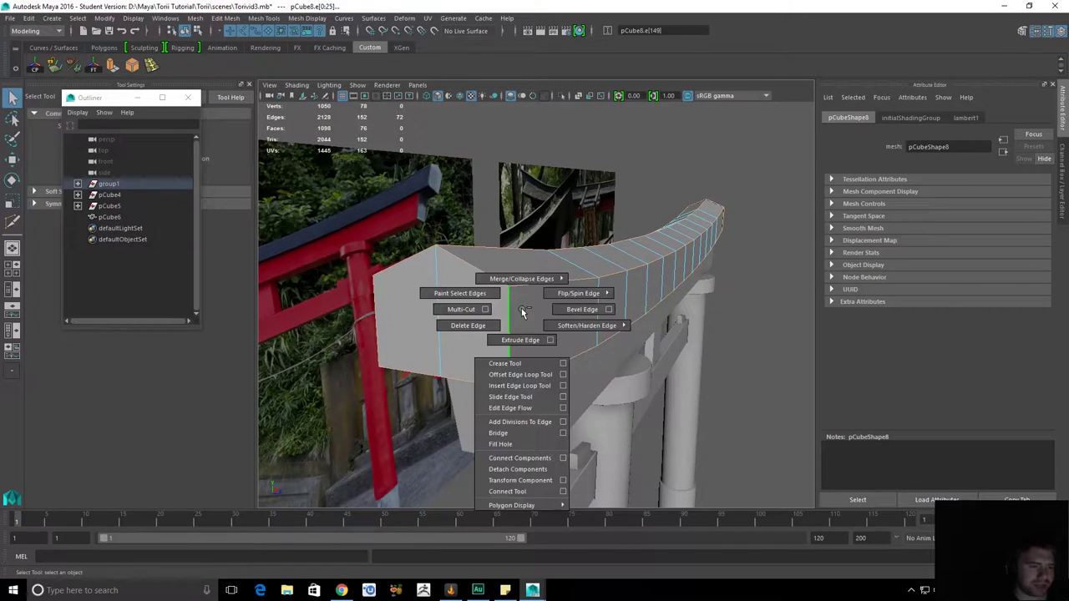
pyautogui.keyDown('shift'); pyautogui.moveTo(582, 318); pyautogui.dragTo(582, 318, button='right'); pyautogui.keyUp('shift')
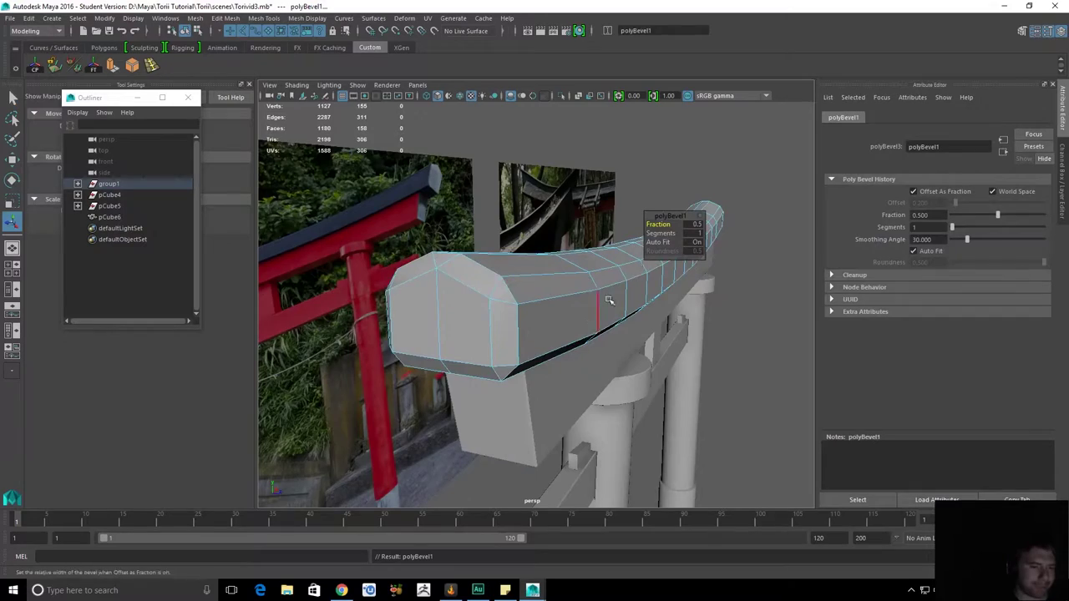
pyautogui.keyDown('alt'); pyautogui.moveTo(551, 311); pyautogui.dragTo(635, 251); pyautogui.keyUp('alt')
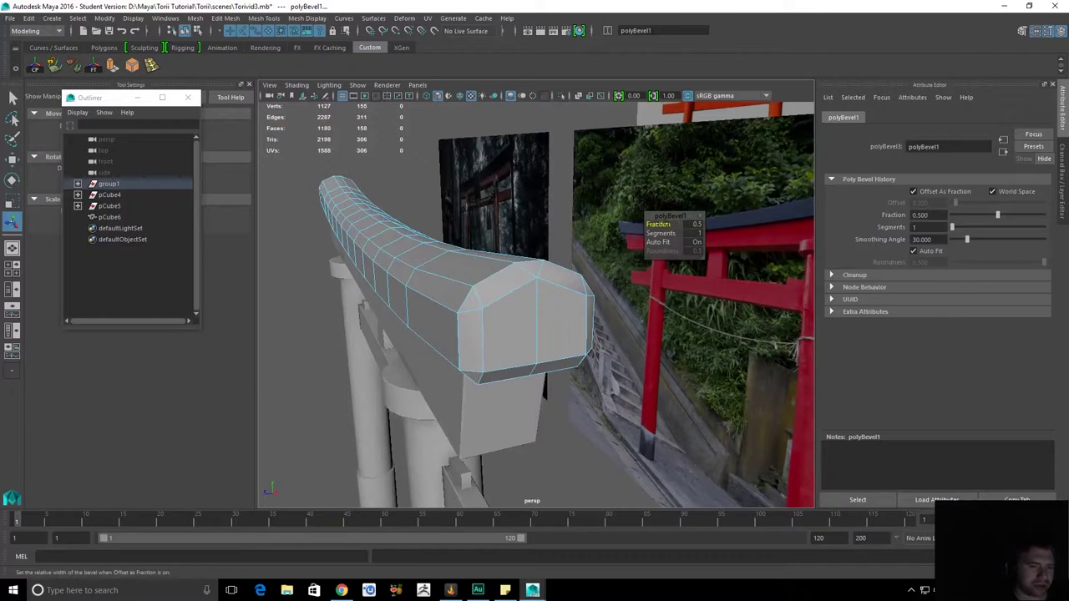
pyautogui.moveTo(660, 224); pyautogui.dragTo(644, 216)
pyautogui.keyDown('alt'); pyautogui.moveTo(547, 284); pyautogui.dragTo(629, 238); pyautogui.keyUp('alt')
pyautogui.keyDown('alt'); pyautogui.moveTo(710, 165); pyautogui.dragTo(683, 168, button='middle'); pyautogui.keyUp('alt')
pyautogui.keyDown('alt'); pyautogui.moveTo(682, 168); pyautogui.dragTo(676, 173); pyautogui.keyUp('alt')
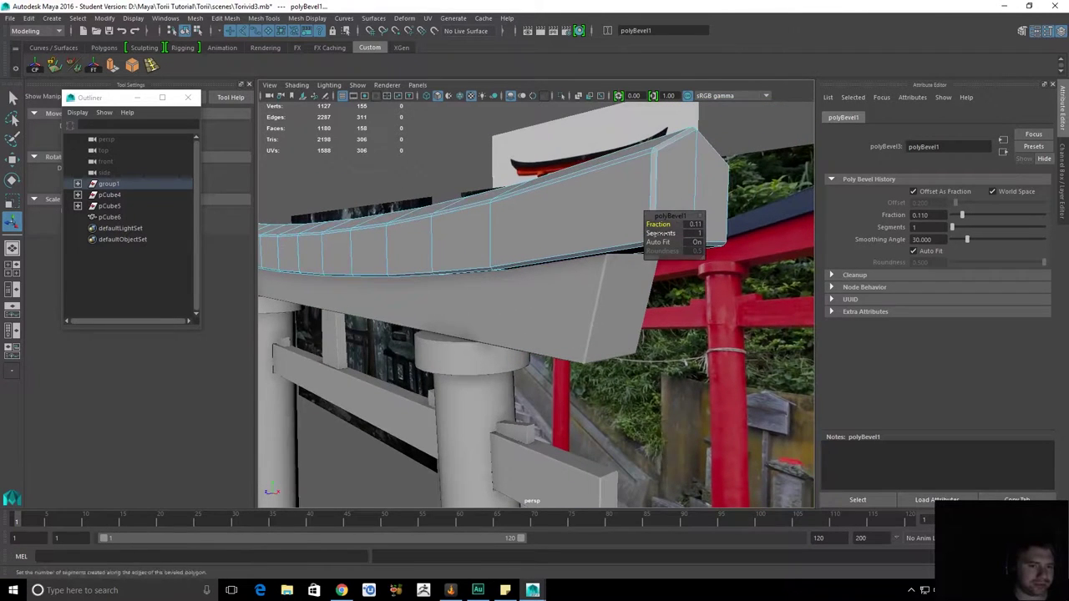
pyautogui.moveTo(659, 224); pyautogui.dragTo(656, 224)
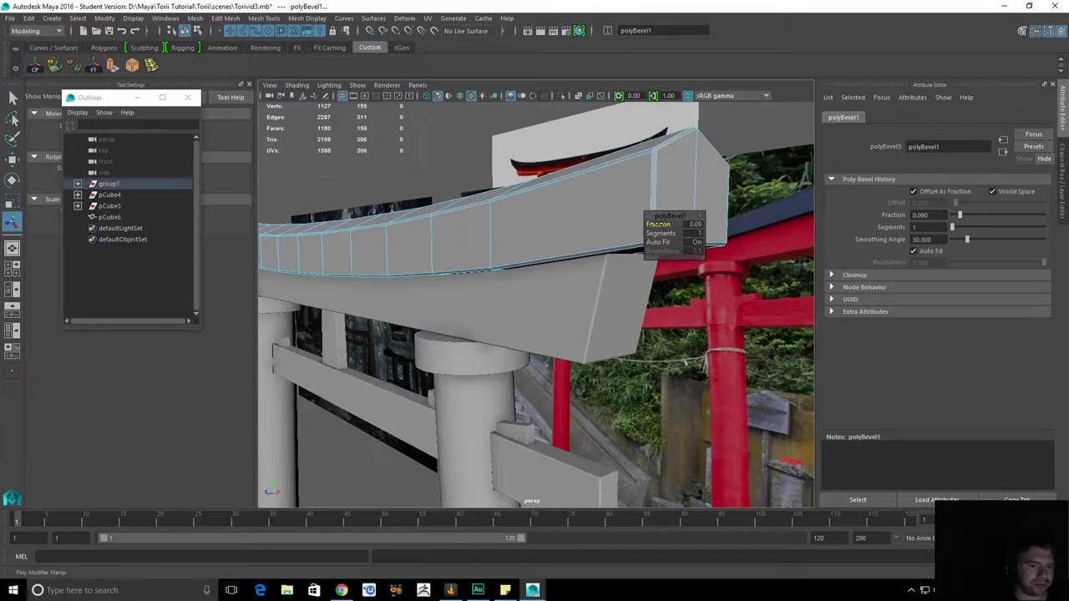
# Return to object mode and examine the bevelled roof on the whole gate beside the reference photos.
pyautogui.press('q')
pyautogui.moveTo(588, 199); pyautogui.dragTo(749, 119, button='right')
pyautogui.click(671, 183)
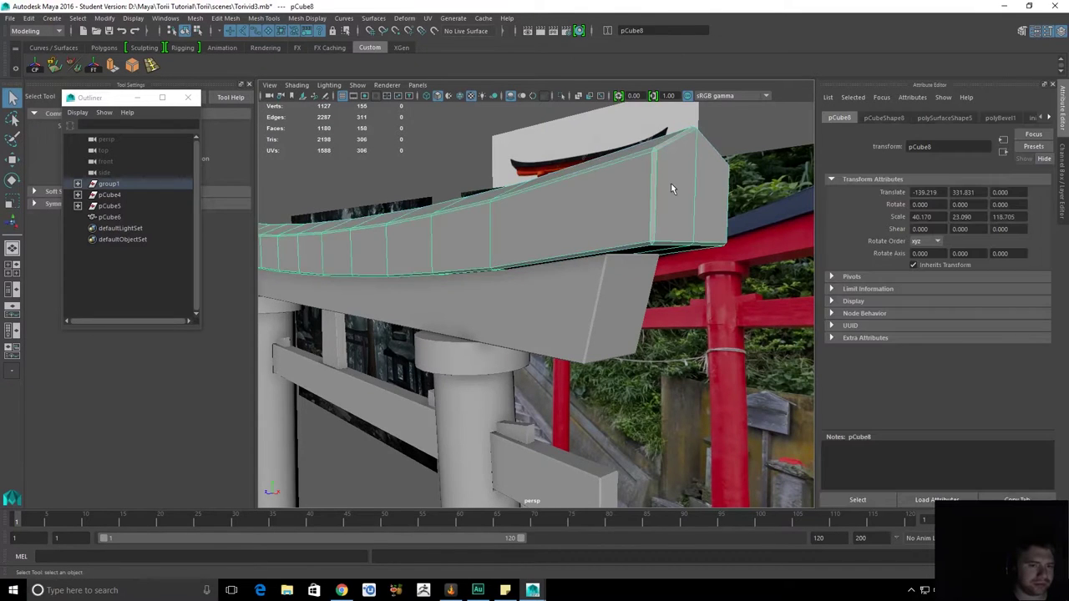
pyautogui.keyDown('alt'); pyautogui.moveTo(671, 183); pyautogui.dragTo(634, 182, button='right'); pyautogui.keyUp('alt')
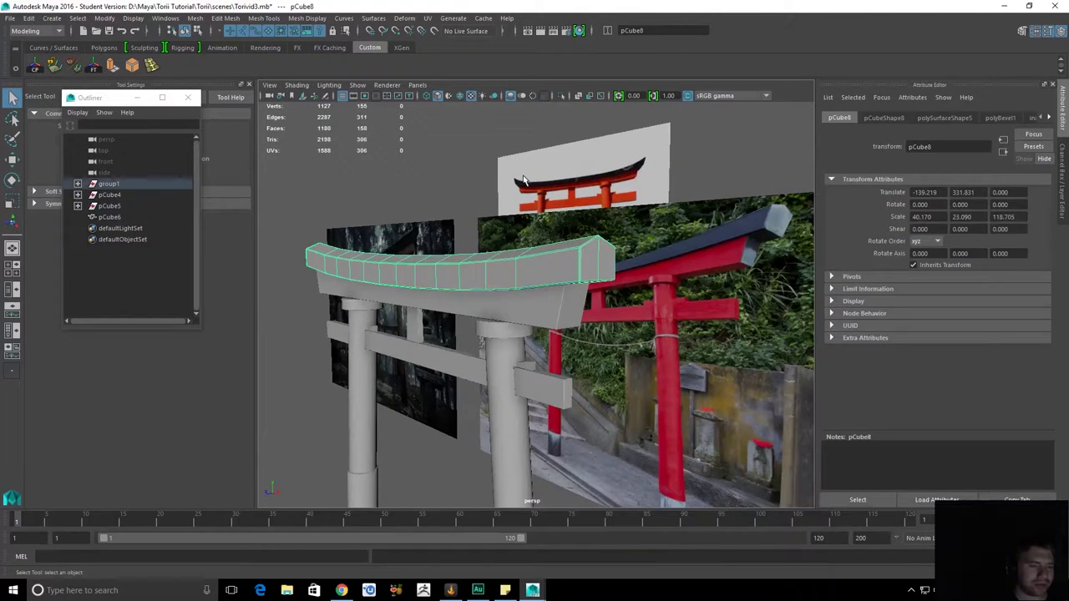
pyautogui.click(449, 162)
pyautogui.keyDown('alt'); pyautogui.moveTo(531, 237); pyautogui.dragTo(698, 265); pyautogui.keyUp('alt')
pyautogui.click(454, 251)
pyautogui.click(678, 213)
pyautogui.keyDown('alt'); pyautogui.moveTo(659, 186); pyautogui.dragTo(641, 234); pyautogui.keyUp('alt')
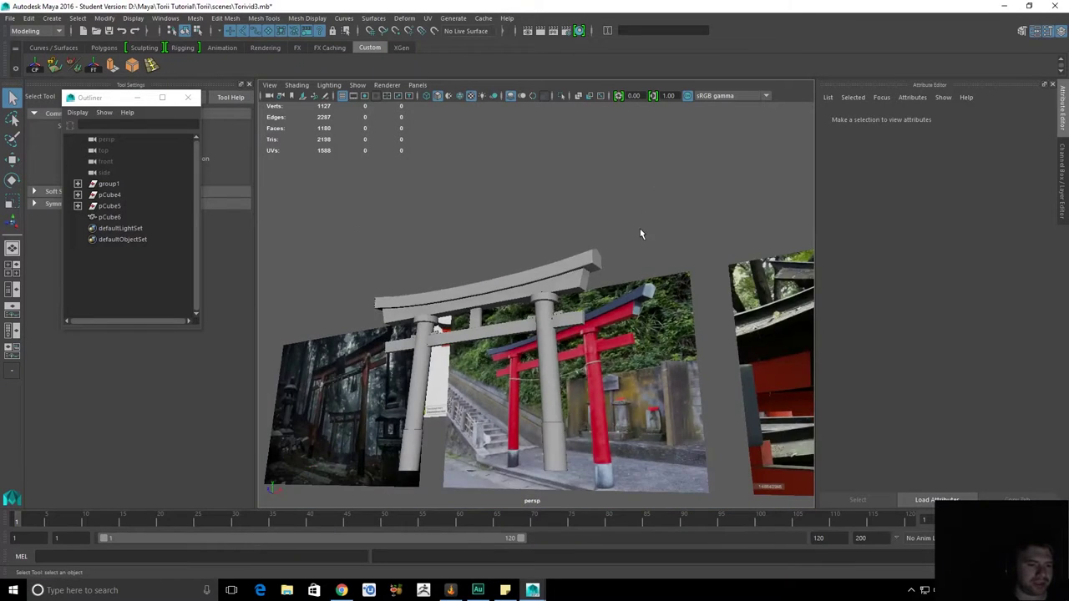
pyautogui.scroll(-5, 640, 242)
pyautogui.keyDown('alt'); pyautogui.moveTo(560, 242); pyautogui.dragTo(552, 265); pyautogui.keyUp('alt')
pyautogui.keyDown('alt'); pyautogui.moveTo(552, 265); pyautogui.dragTo(794, 374, button='right'); pyautogui.keyUp('alt')
pyautogui.scroll(-3, 583, 318)
pyautogui.keyDown('alt'); pyautogui.moveTo(520, 296); pyautogui.dragTo(587, 250); pyautogui.keyUp('alt')
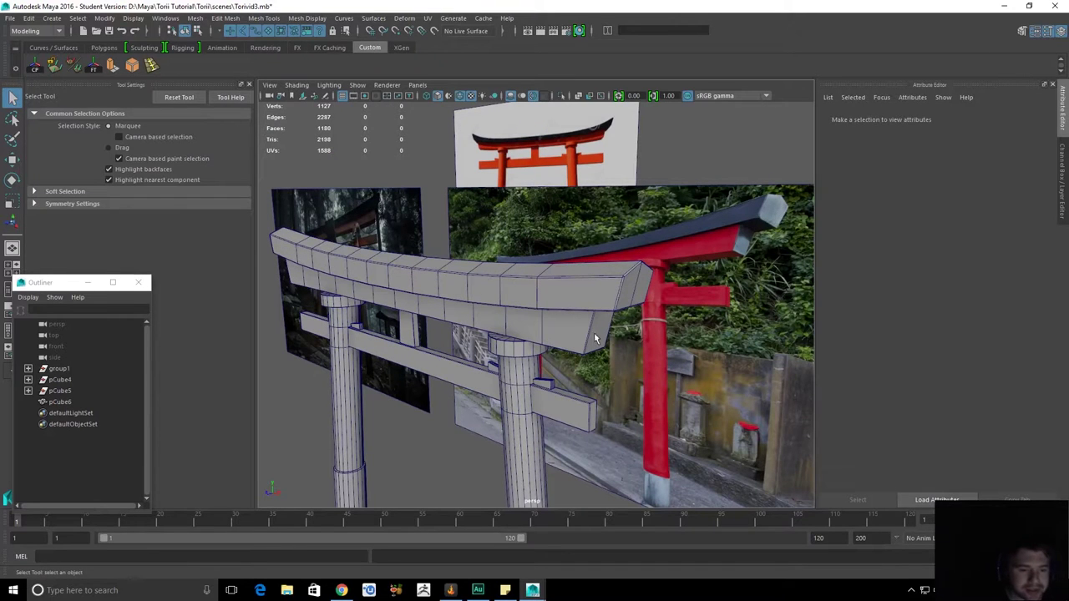
# Examine the roof ridges and ends in the reference photo of the stacked black-roofed gates.
pyautogui.keyDown('alt'); pyautogui.moveTo(580, 294); pyautogui.dragTo(499, 326, button='right'); pyautogui.keyUp('alt')
pyautogui.keyDown('alt'); pyautogui.moveTo(498, 326); pyautogui.dragTo(568, 285); pyautogui.keyUp('alt')
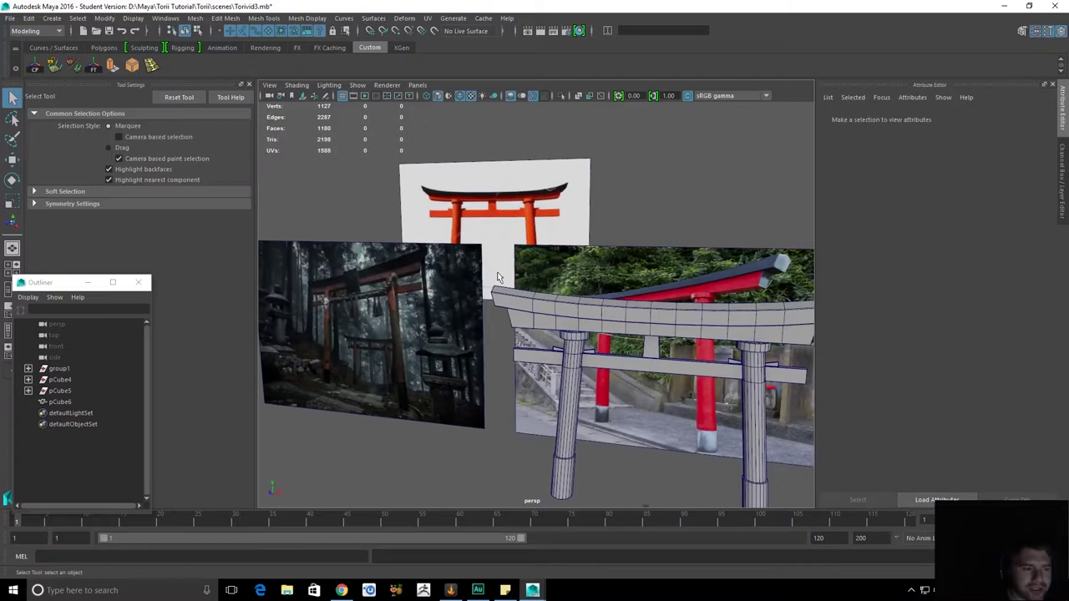
pyautogui.keyDown('alt'); pyautogui.moveTo(466, 296); pyautogui.dragTo(393, 322, button='right'); pyautogui.keyUp('alt')
pyautogui.keyDown('alt'); pyautogui.moveTo(535, 321); pyautogui.dragTo(368, 318, button='middle'); pyautogui.keyUp('alt')
pyautogui.keyDown('alt'); pyautogui.moveTo(367, 317); pyautogui.dragTo(580, 311, button='right'); pyautogui.keyUp('alt')
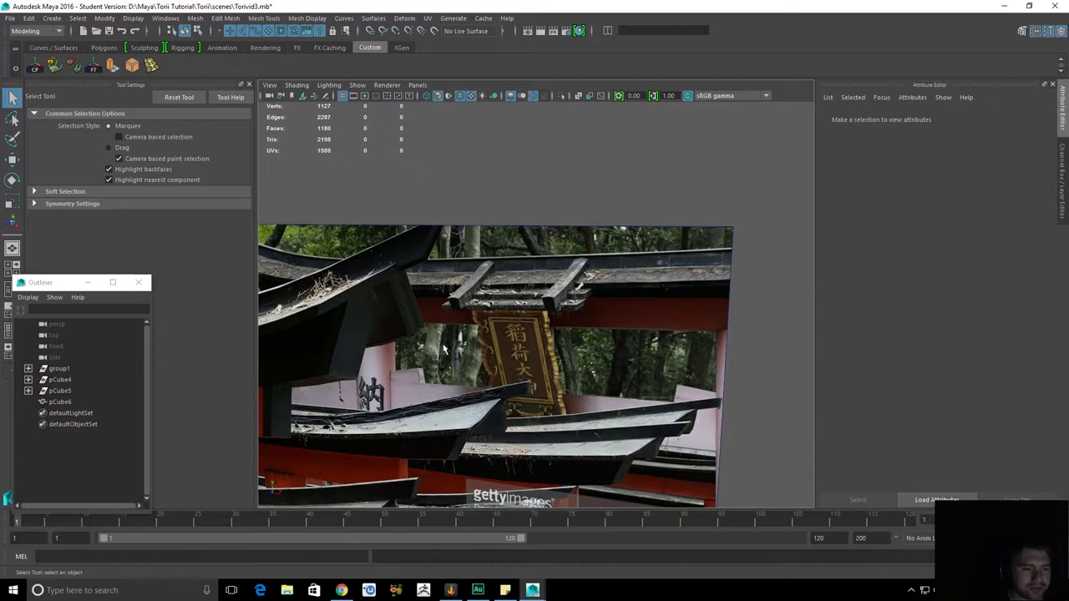
pyautogui.keyDown('alt'); pyautogui.moveTo(374, 389); pyautogui.dragTo(491, 350, button='middle'); pyautogui.keyUp('alt')
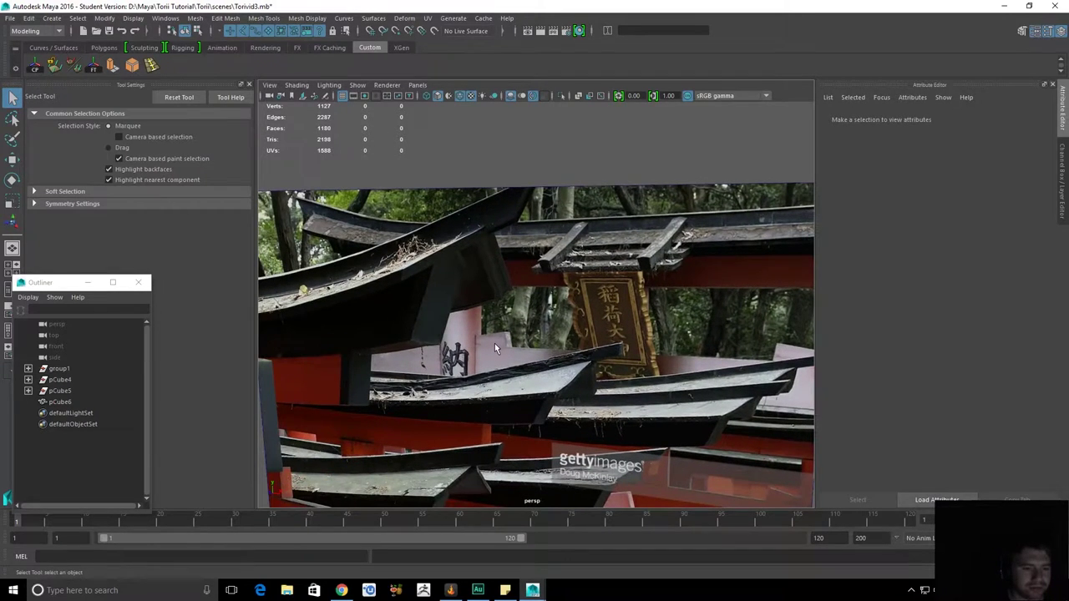
pyautogui.scroll(-8, 494, 348)
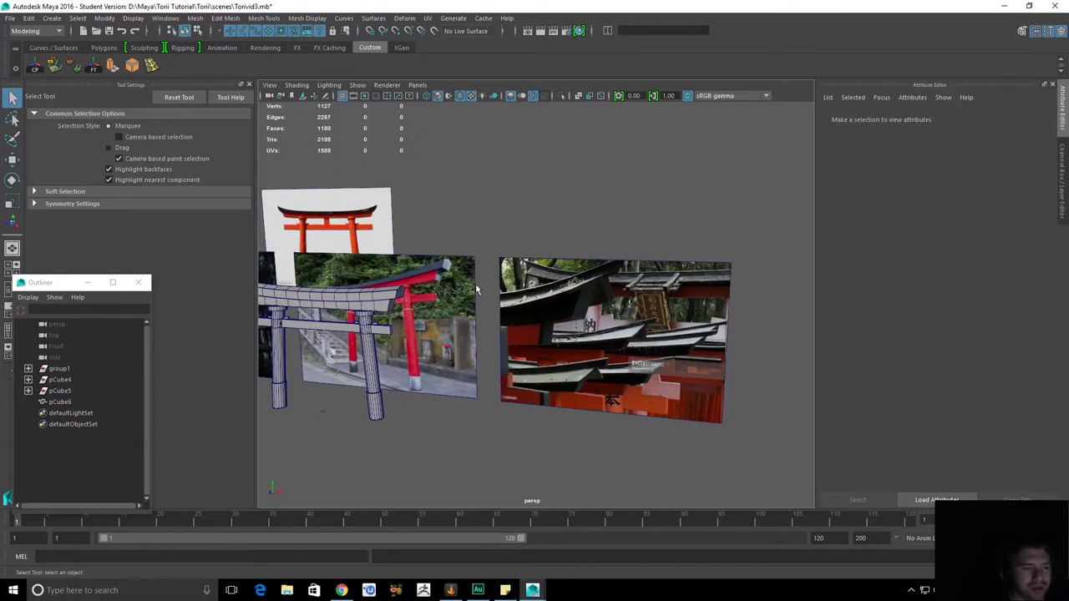
pyautogui.scroll(2, 528, 296)
pyautogui.keyDown('alt'); pyautogui.moveTo(420, 299); pyautogui.dragTo(665, 300, button='middle'); pyautogui.keyUp('alt')
pyautogui.keyDown('alt'); pyautogui.moveTo(524, 297); pyautogui.dragTo(543, 297); pyautogui.keyUp('alt')
pyautogui.keyDown('alt'); pyautogui.moveTo(543, 297); pyautogui.dragTo(307, 309, button='middle'); pyautogui.keyUp('alt')
pyautogui.moveTo(685, 300)
pyautogui.keyDown('alt'); pyautogui.mouseDown()
pyautogui.moveTo(698, 300)
pyautogui.moveTo(677, 302)
pyautogui.mouseUp(); pyautogui.keyUp('alt')
pyautogui.keyDown('alt'); pyautogui.moveTo(547, 322); pyautogui.dragTo(693, 342, button='middle'); pyautogui.keyUp('alt')
# Select the narrow strip of bevel faces running along the roof's ridge from end to end.
pyautogui.scroll(3, 693, 342)
pyautogui.keyDown('alt'); pyautogui.moveTo(692, 344); pyautogui.dragTo(485, 365); pyautogui.keyUp('alt')
pyautogui.keyDown('alt'); pyautogui.moveTo(694, 368); pyautogui.dragTo(557, 391); pyautogui.keyUp('alt')
pyautogui.keyDown('alt'); pyautogui.moveTo(557, 391); pyautogui.dragTo(563, 341, button='middle'); pyautogui.keyUp('alt')
pyautogui.moveTo(563, 339); pyautogui.dragTo(558, 302, button='right')
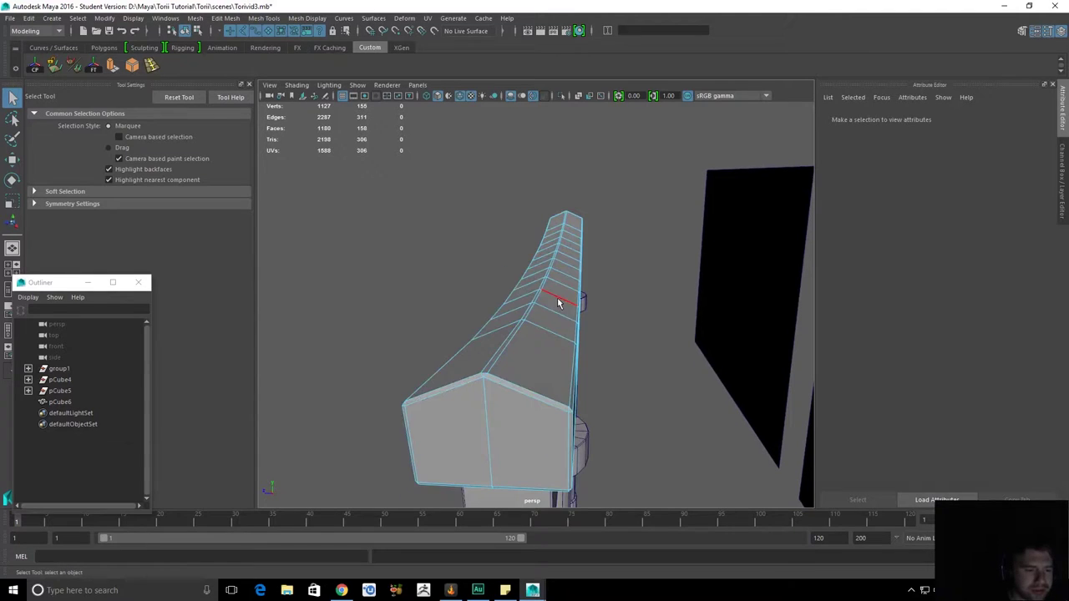
pyautogui.moveTo(536, 364); pyautogui.dragTo(535, 389, button='right')
pyautogui.click(508, 340)
pyautogui.keyDown('alt'); pyautogui.moveTo(622, 346); pyautogui.dragTo(361, 346); pyautogui.keyUp('alt')
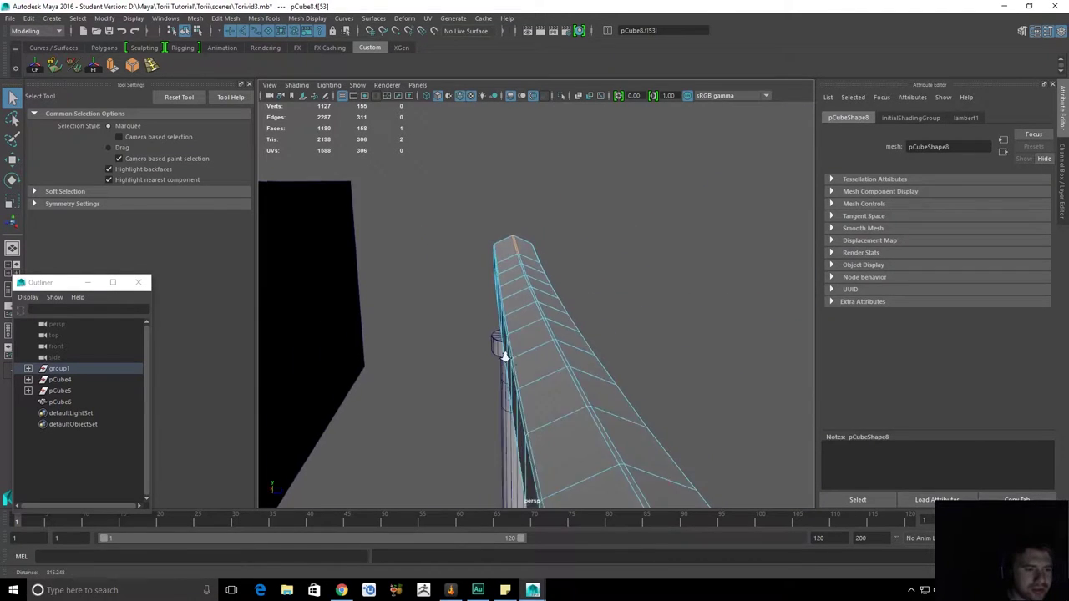
pyautogui.keyDown('alt'); pyautogui.moveTo(539, 359); pyautogui.dragTo(526, 358); pyautogui.keyUp('alt')
pyautogui.keyDown('alt'); pyautogui.moveTo(526, 358); pyautogui.dragTo(510, 310, button='middle'); pyautogui.keyUp('alt')
pyautogui.keyDown('alt'); pyautogui.moveTo(509, 310); pyautogui.dragTo(536, 333); pyautogui.keyUp('alt')
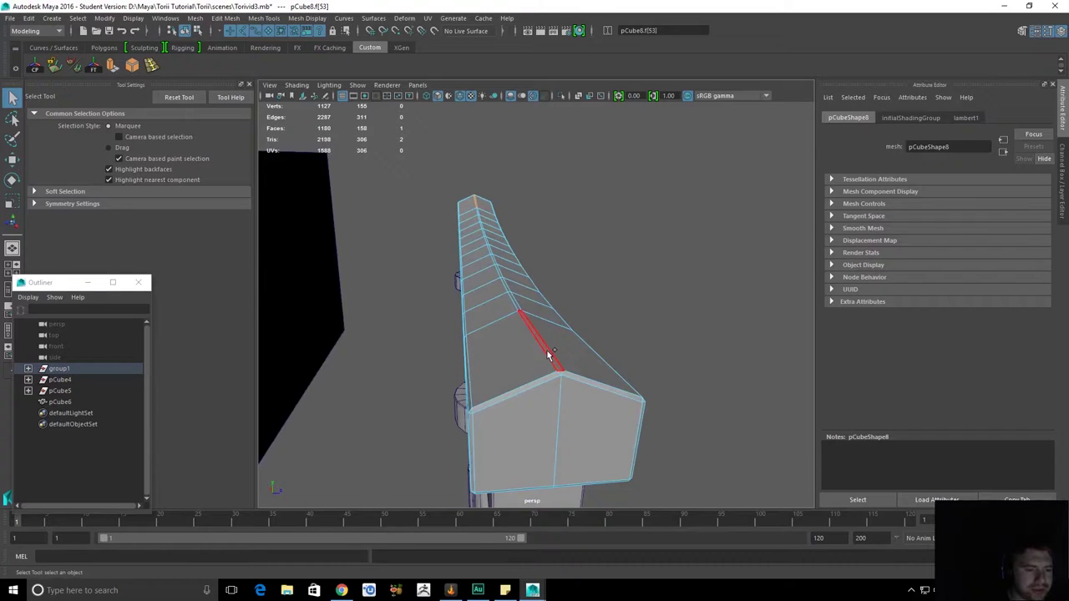
pyautogui.doubleClick(549, 355)
pyautogui.press('w')
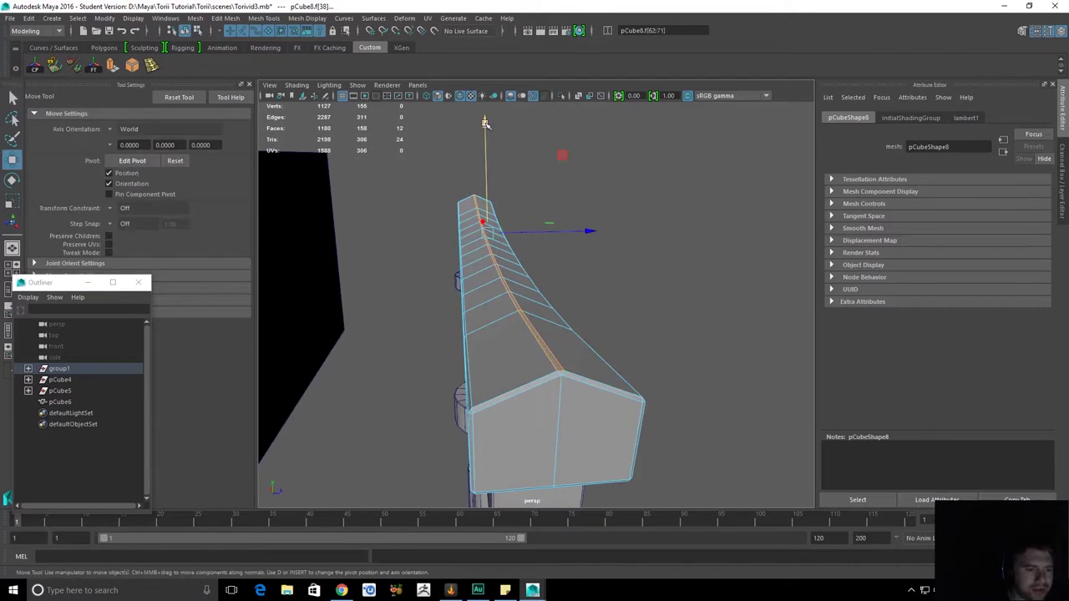
pyautogui.moveTo(485, 123); pyautogui.dragTo(484, 121)
pyautogui.hotkey('ctrl', 'z')
pyautogui.press('q')
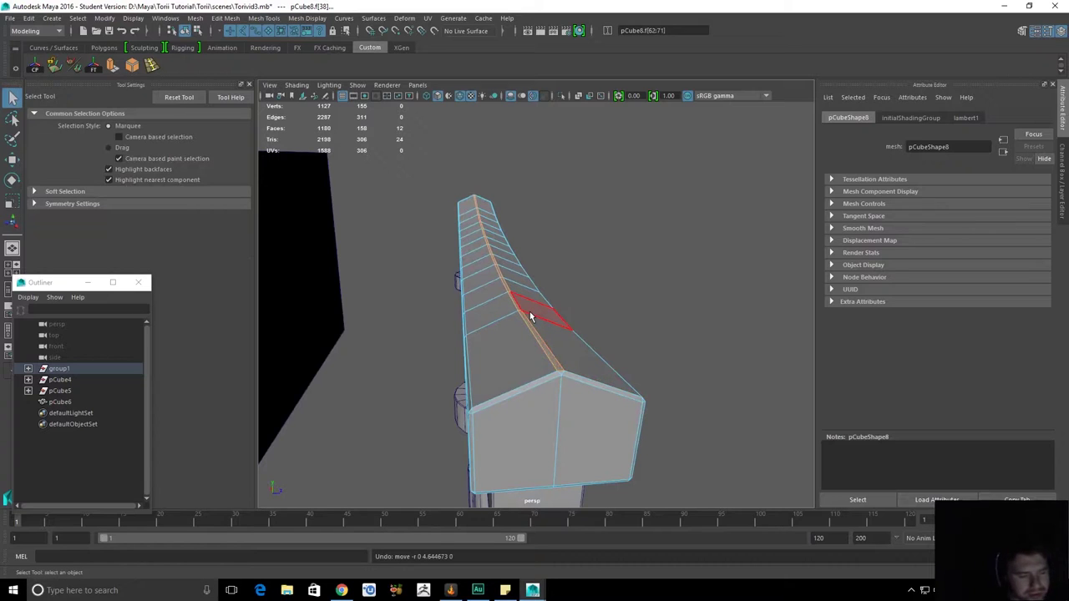
# Convert the ridge strip's face selection to its vertices.
pyautogui.keyDown('shift'); pyautogui.rightClick(531, 316); pyautogui.keyUp('shift')
pyautogui.keyDown('shift'); pyautogui.moveTo(531, 316); pyautogui.dragTo(401, 315, button='right'); pyautogui.keyUp('shift')
pyautogui.keyDown('alt'); pyautogui.moveTo(401, 315); pyautogui.dragTo(525, 366); pyautogui.keyUp('alt')
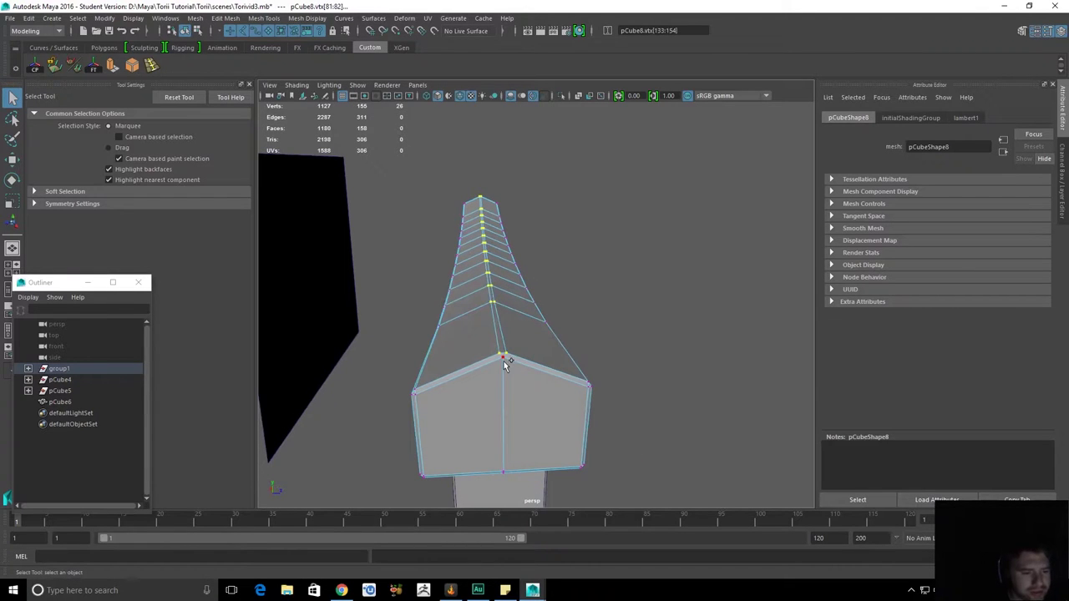
# Add the end corner vertices at the roof's peak to the ridge selection and raise the ridge vertically with the Move tool.
pyautogui.keyDown('alt'); pyautogui.moveTo(740, 304); pyautogui.dragTo(526, 331); pyautogui.keyUp('alt')
pyautogui.keyDown('alt'); pyautogui.moveTo(526, 331); pyautogui.dragTo(564, 351, button='right'); pyautogui.keyUp('alt')
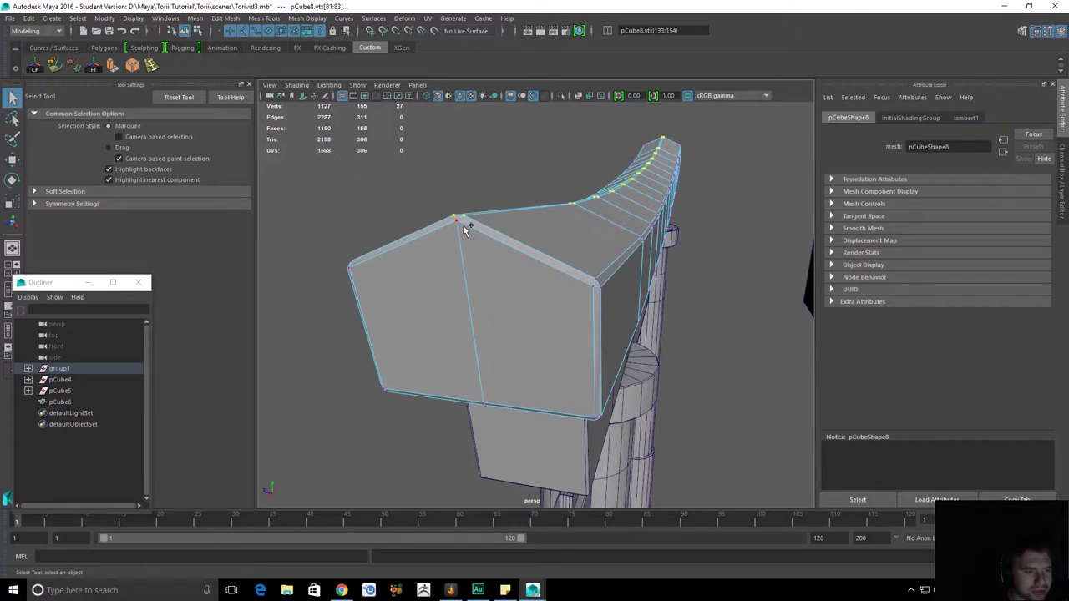
pyautogui.press('w')
pyautogui.keyDown('alt'); pyautogui.moveTo(584, 221); pyautogui.dragTo(642, 105); pyautogui.keyUp('alt')
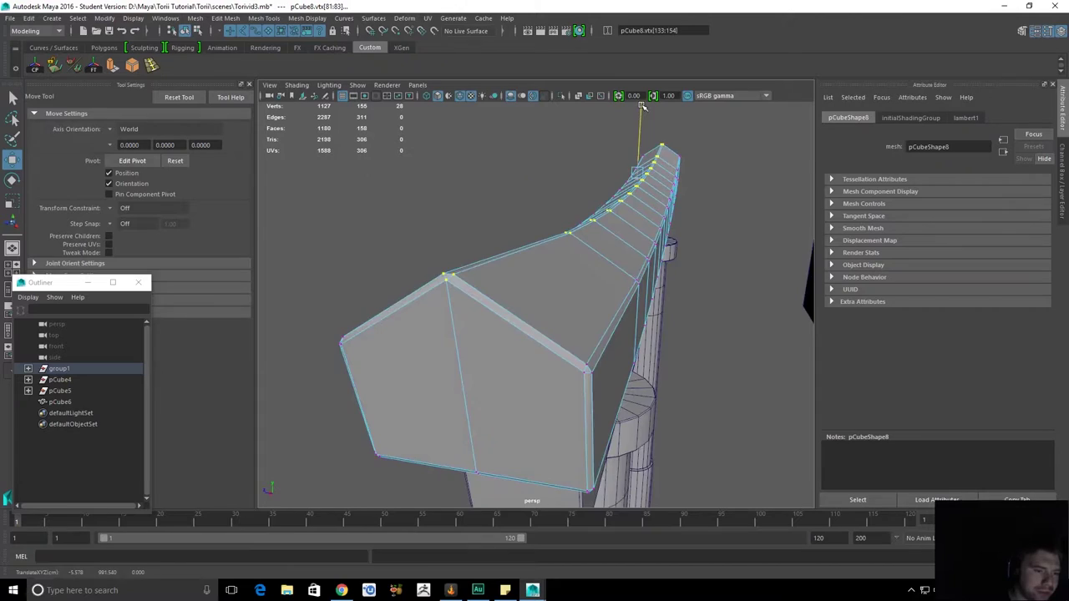
# Return the roof to object mode and compare its raised ridge with the reference photo of the red gate.
pyautogui.keyDown('alt'); pyautogui.moveTo(640, 159); pyautogui.dragTo(610, 187, button='right'); pyautogui.keyUp('alt')
pyautogui.keyDown('alt'); pyautogui.moveTo(610, 186); pyautogui.dragTo(687, 243); pyautogui.keyUp('alt')
pyautogui.press('q')
pyautogui.click(660, 252)
pyautogui.click(659, 252)
pyautogui.keyDown('alt'); pyautogui.moveTo(590, 257); pyautogui.dragTo(626, 291); pyautogui.keyUp('alt')
pyautogui.press('space')
pyautogui.keyDown('alt'); pyautogui.moveTo(710, 321); pyautogui.dragTo(594, 322, button='middle'); pyautogui.keyUp('alt')
pyautogui.keyDown('alt'); pyautogui.moveTo(595, 322); pyautogui.dragTo(685, 355, button='right'); pyautogui.keyUp('alt')
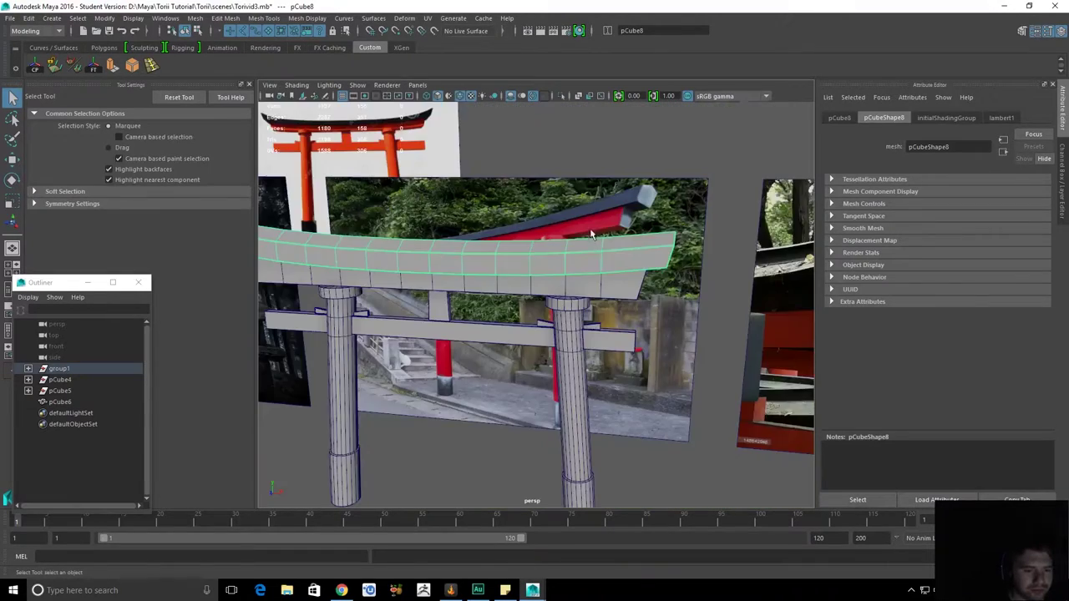
pyautogui.keyDown('alt'); pyautogui.moveTo(518, 276); pyautogui.dragTo(566, 284); pyautogui.keyUp('alt')
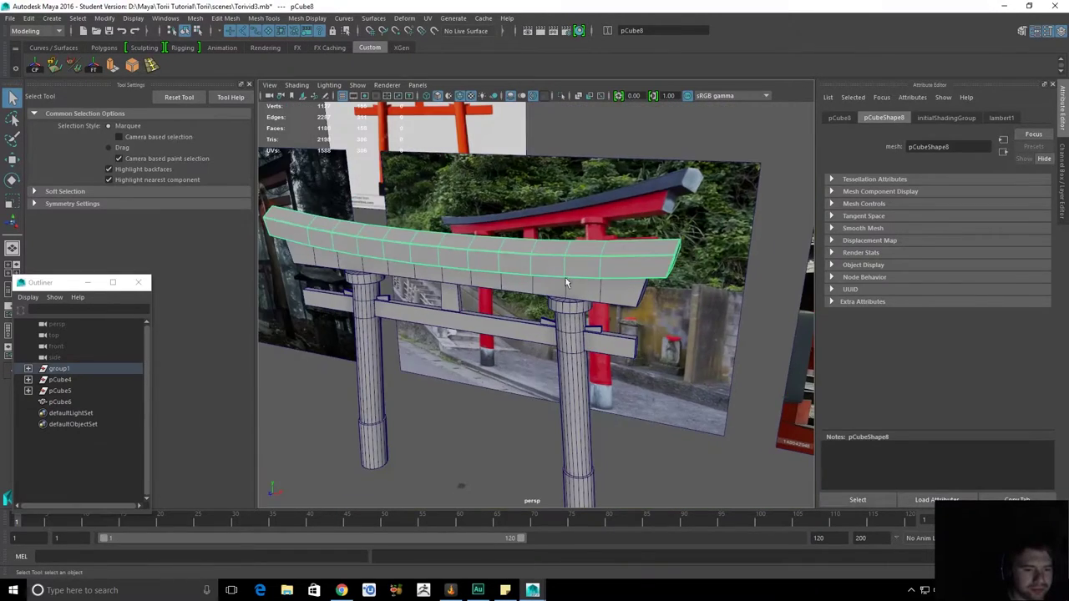
# Clear the selection and examine the roof ridges and undersides in the reference photo of the stacked black-roofed gates.
pyautogui.click(708, 126)
pyautogui.keyDown('alt'); pyautogui.moveTo(666, 237); pyautogui.dragTo(723, 240); pyautogui.keyUp('alt')
pyautogui.keyDown('alt'); pyautogui.moveTo(562, 261); pyautogui.dragTo(725, 264, button='middle'); pyautogui.keyUp('alt')
pyautogui.keyDown('alt'); pyautogui.moveTo(725, 264); pyautogui.dragTo(624, 265); pyautogui.keyUp('alt')
pyautogui.keyDown('alt'); pyautogui.moveTo(624, 265); pyautogui.dragTo(547, 267, button='right'); pyautogui.keyUp('alt')
pyautogui.keyDown('alt'); pyautogui.moveTo(719, 269); pyautogui.dragTo(750, 272); pyautogui.keyUp('alt')
pyautogui.keyDown('alt'); pyautogui.moveTo(750, 272); pyautogui.dragTo(609, 284, button='middle'); pyautogui.keyUp('alt')
pyautogui.keyDown('alt'); pyautogui.moveTo(610, 284); pyautogui.dragTo(743, 321, button='right'); pyautogui.keyUp('alt')
pyautogui.keyDown('alt'); pyautogui.moveTo(744, 321); pyautogui.dragTo(668, 326, button='middle'); pyautogui.keyUp('alt')
pyautogui.keyDown('alt'); pyautogui.moveTo(668, 326); pyautogui.dragTo(888, 371, button='right'); pyautogui.keyUp('alt')
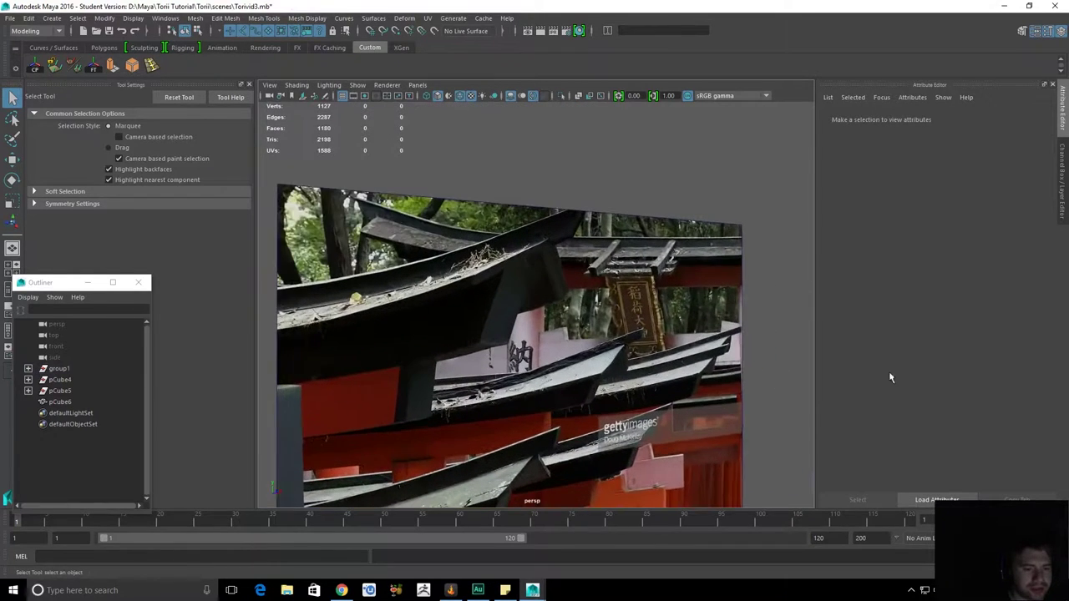
pyautogui.scroll(2, 680, 269)
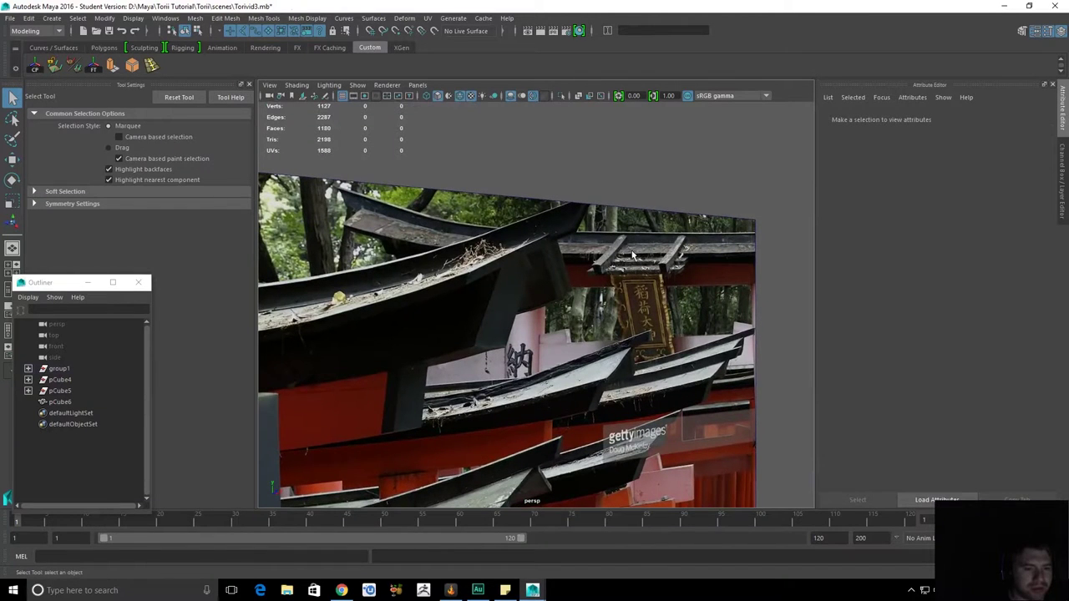
pyautogui.keyDown('alt'); pyautogui.moveTo(679, 233); pyautogui.dragTo(543, 248, button='middle'); pyautogui.keyUp('alt')
pyautogui.scroll(5, 706, 265)
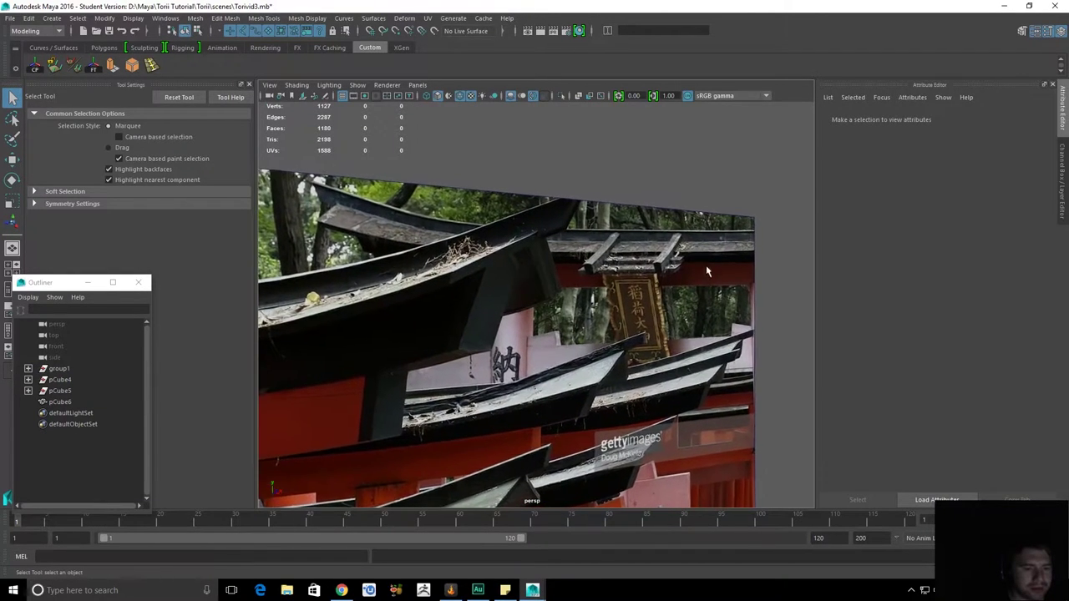
pyautogui.scroll(-1, 743, 239)
pyautogui.scroll(-5, 743, 241)
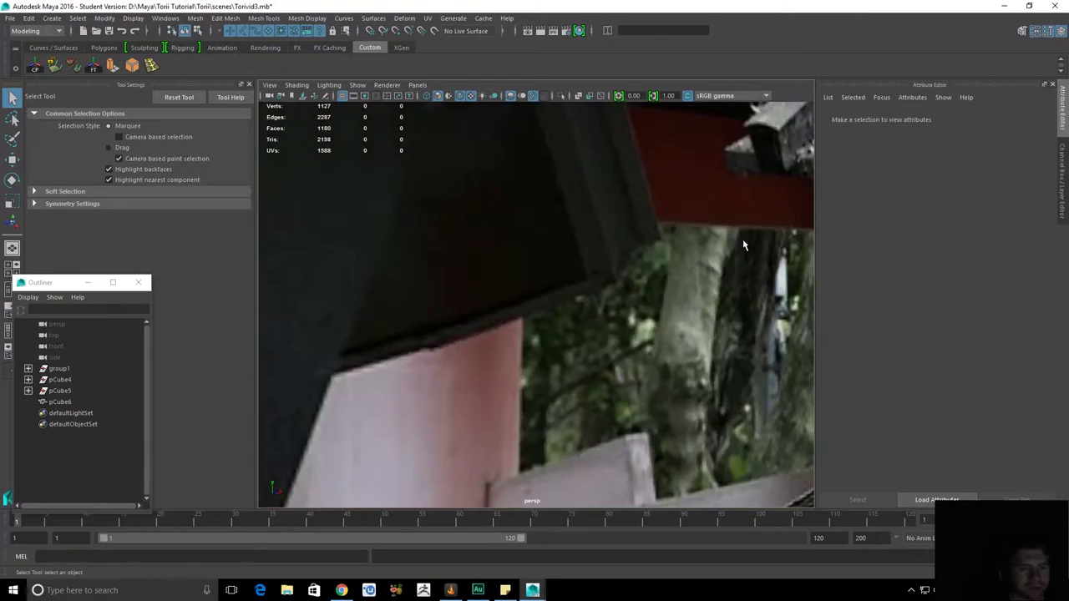
# Examine the signboard and the slanted wooden pieces above it in the black-roofed gates photo.
pyautogui.keyDown('alt'); pyautogui.moveTo(743, 241); pyautogui.dragTo(609, 260, button='middle'); pyautogui.keyUp('alt')
pyautogui.scroll(2, 610, 261)
pyautogui.keyDown('alt'); pyautogui.moveTo(611, 265); pyautogui.dragTo(534, 251); pyautogui.keyUp('alt')
pyautogui.scroll(-2, 618, 234)
pyautogui.keyDown('alt'); pyautogui.moveTo(685, 219); pyautogui.dragTo(633, 216, button='middle'); pyautogui.keyUp('alt')
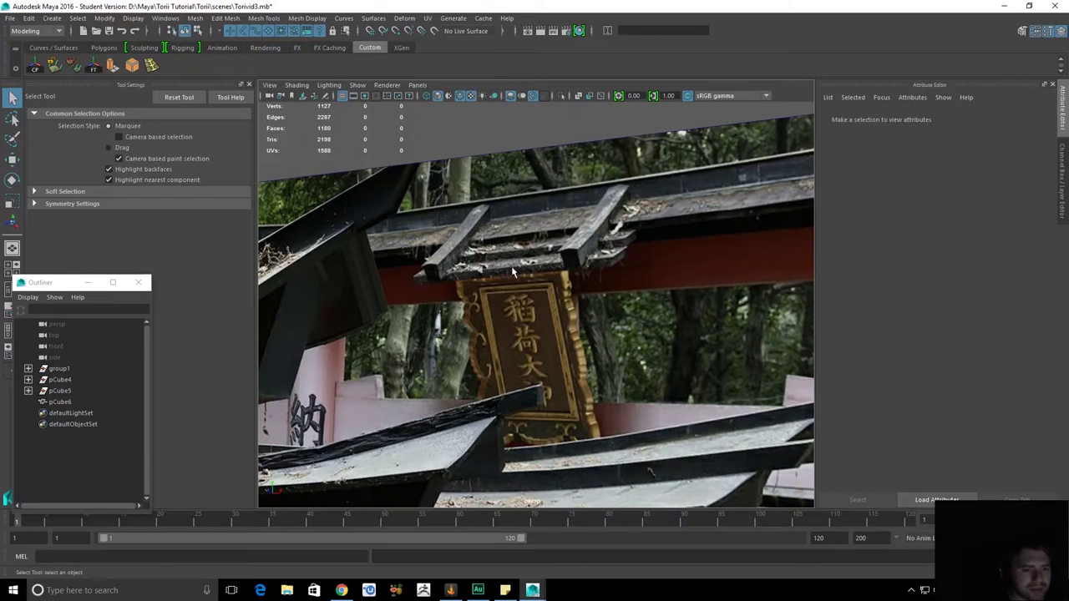
pyautogui.scroll(-1, 521, 268)
pyautogui.scroll(-8, 539, 272)
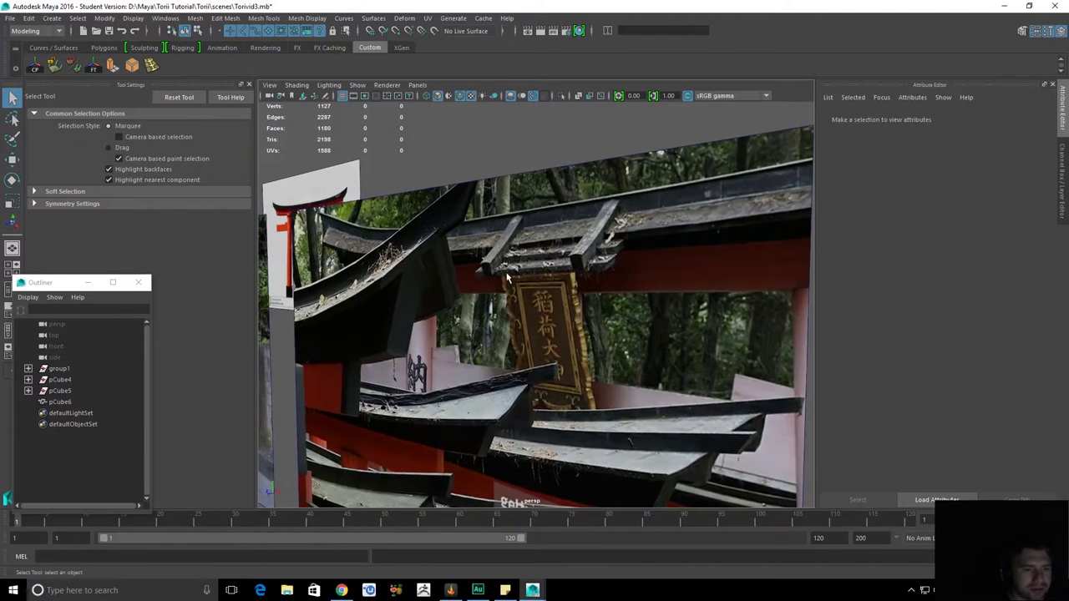
pyautogui.scroll(4, 485, 301)
pyautogui.keyDown('alt'); pyautogui.moveTo(391, 360); pyautogui.dragTo(423, 361, button='middle'); pyautogui.keyUp('alt')
pyautogui.keyDown('alt'); pyautogui.moveTo(423, 361); pyautogui.dragTo(451, 383); pyautogui.keyUp('alt')
# Move the reference photo of the stacked black-roofed gates sideways so it stands behind the gate model.
pyautogui.click(289, 273)
pyautogui.press('f')
pyautogui.keyDown('alt'); pyautogui.moveTo(531, 279); pyautogui.dragTo(614, 259); pyautogui.keyUp('alt')
pyautogui.click(678, 252)
pyautogui.keyDown('alt'); pyautogui.moveTo(677, 251); pyautogui.dragTo(633, 286); pyautogui.keyUp('alt')
pyautogui.scroll(-6, 632, 287)
pyautogui.press('w')
pyautogui.moveTo(739, 275); pyautogui.dragTo(562, 277)
# Move the red gate reference photo sideways to the right, clear of the black-roofed gates photo.
pyautogui.press('q')
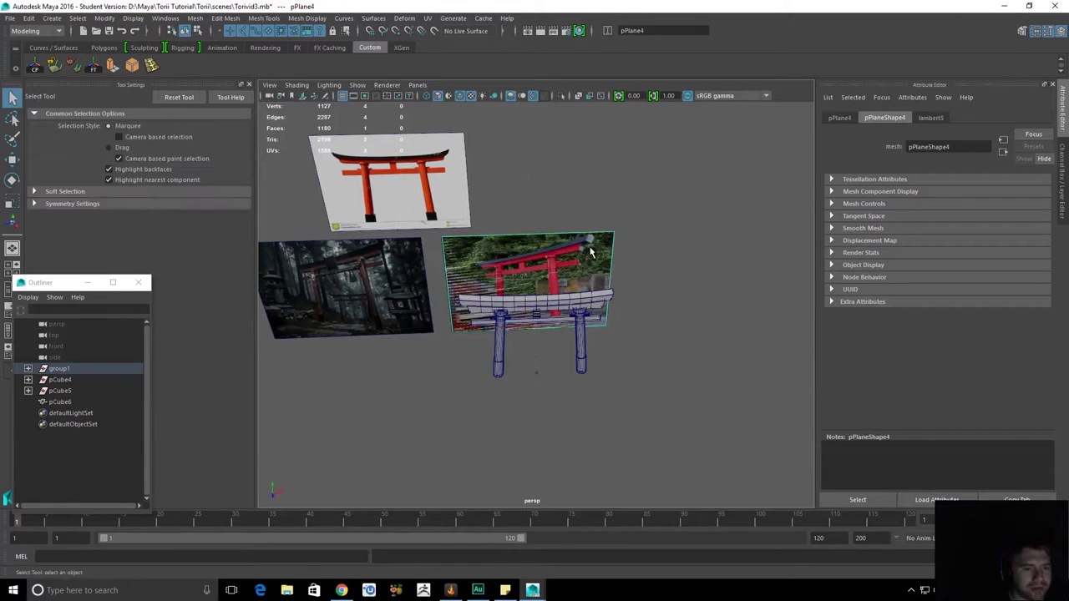
pyautogui.press('w')
pyautogui.moveTo(706, 321); pyautogui.dragTo(888, 306)
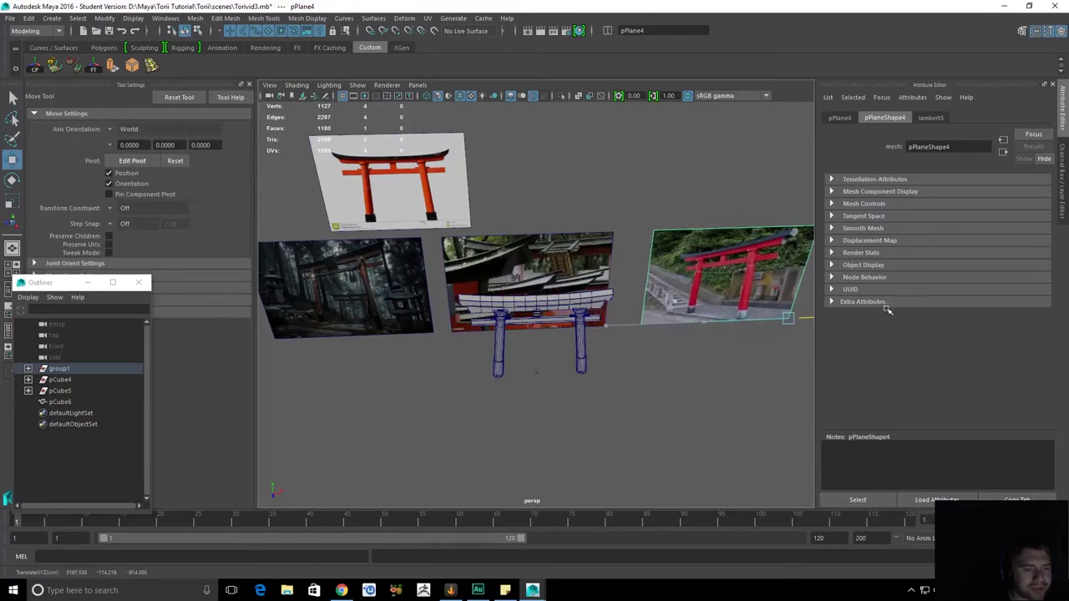
# Insert an edge loop across each of the two roof segments flanking the centre by splitting their edge rings.
pyautogui.scroll(5, 614, 271)
pyautogui.scroll(2, 661, 313)
pyautogui.scroll(2, 673, 314)
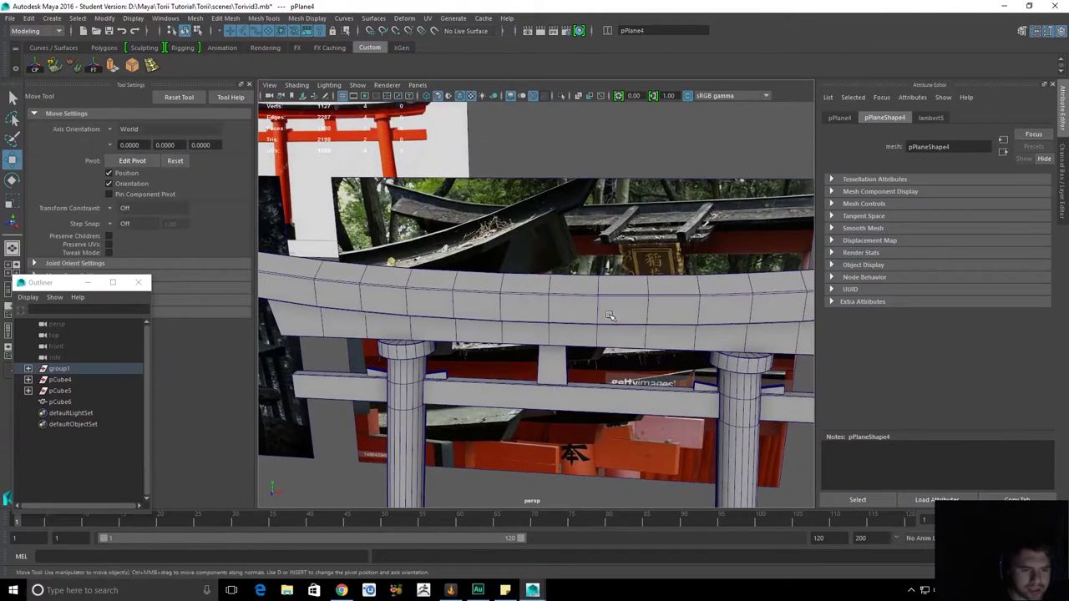
pyautogui.click(580, 311)
pyautogui.press('q')
pyautogui.keyDown('alt'); pyautogui.moveTo(507, 304); pyautogui.dragTo(571, 330); pyautogui.keyUp('alt')
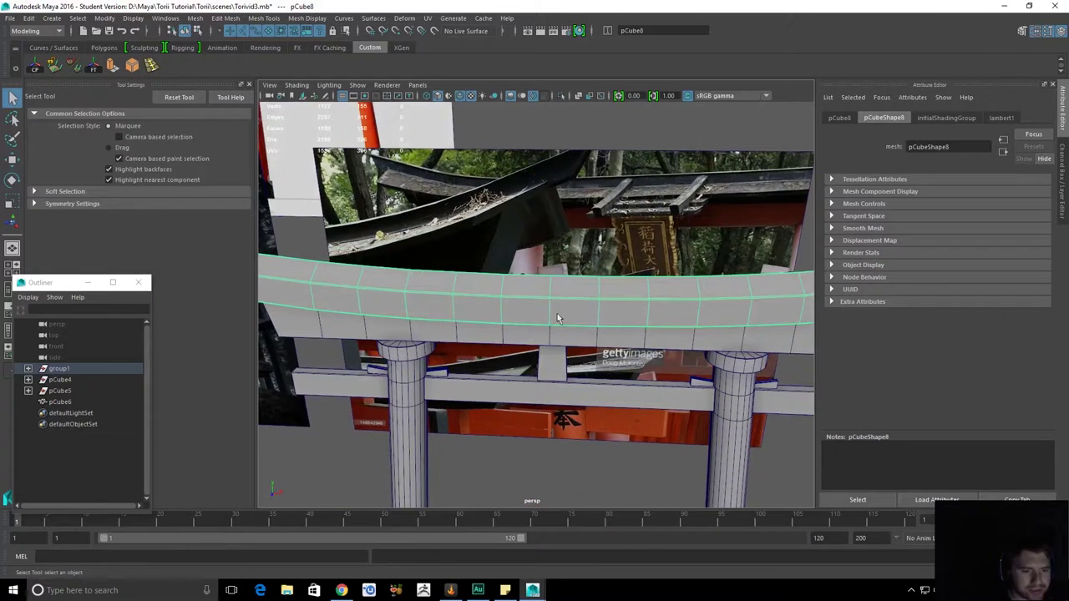
pyautogui.moveTo(535, 312); pyautogui.dragTo(420, 288, button='right')
pyautogui.click(528, 296)
pyautogui.click(543, 320)
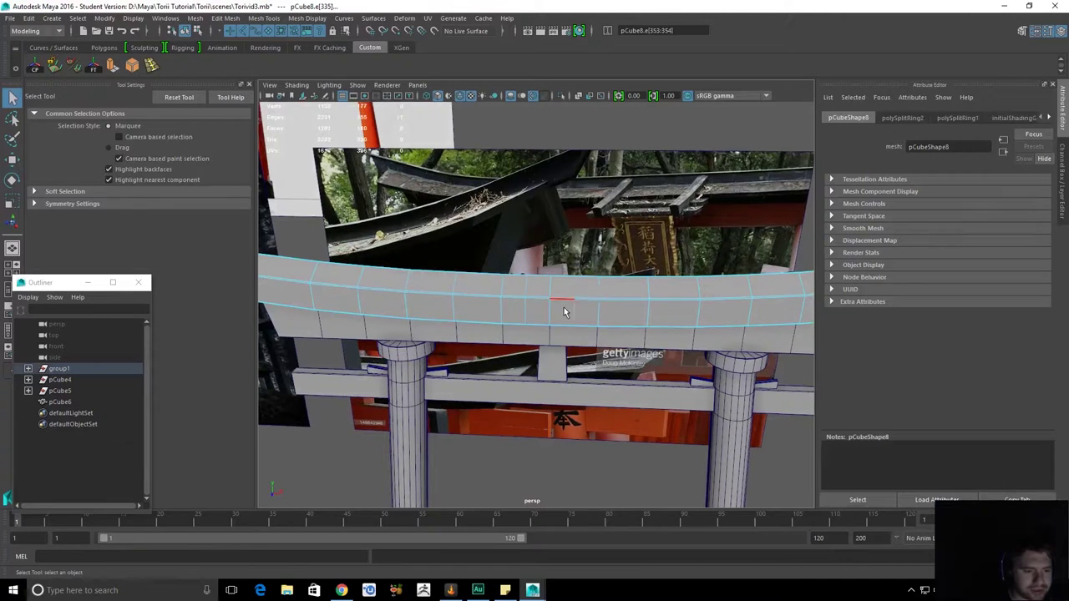
# Delete the added edge loop across the roof segment just left of the centre line.
pyautogui.scroll(3, 564, 307)
pyautogui.moveTo(541, 298)
pyautogui.mouseDown(button='right')
pyautogui.moveTo(555, 306)
pyautogui.moveTo(535, 299)
pyautogui.mouseUp(button='right')
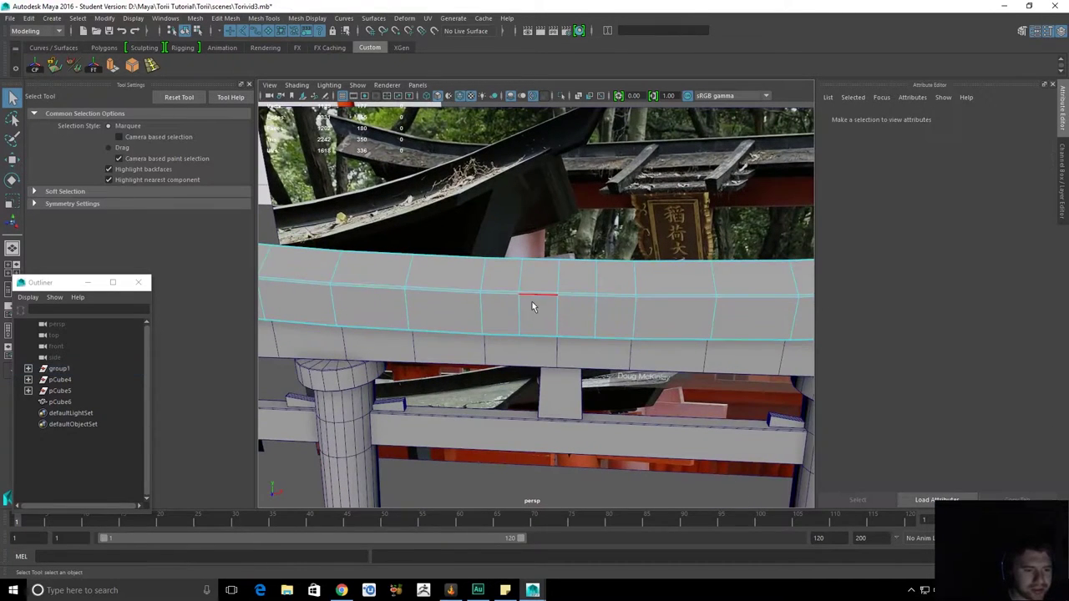
pyautogui.doubleClick(523, 281)
pyautogui.hotkey('ctrl', 'Delete')
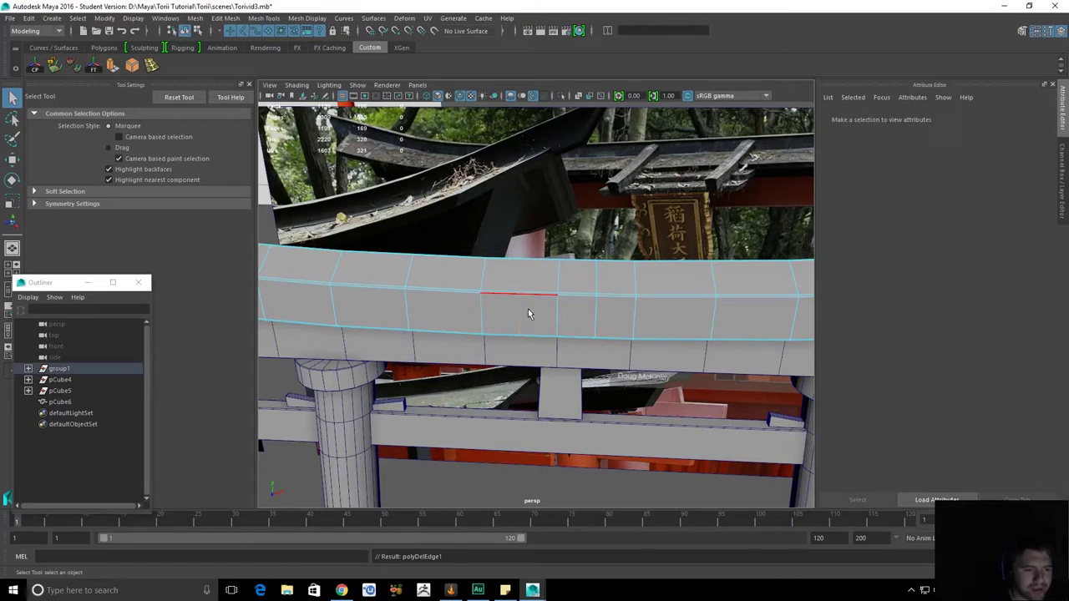
# Select the ridge edge just left of the roof's centre and split its edge ring.
pyautogui.click(531, 297)
pyautogui.keyDown('shift'); pyautogui.moveTo(515, 309); pyautogui.dragTo(467, 387, button='right'); pyautogui.keyUp('shift')
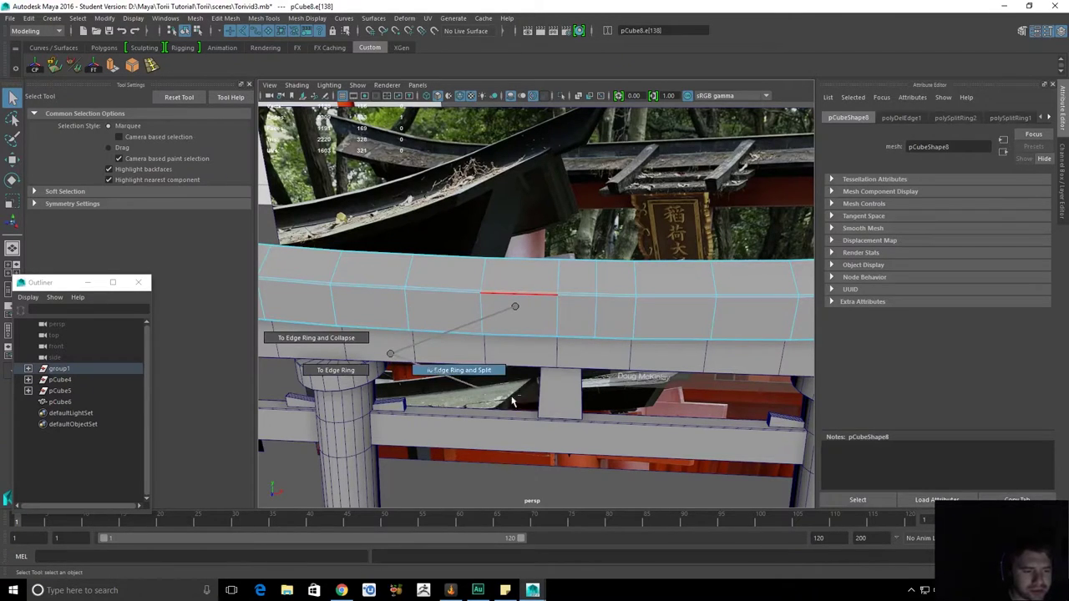
# Split an edge ring beside the top beam's centre and delete the added edge loops.
pyautogui.keyDown('shift'); pyautogui.moveTo(525, 403); pyautogui.dragTo(527, 401, button='right'); pyautogui.keyUp('shift')
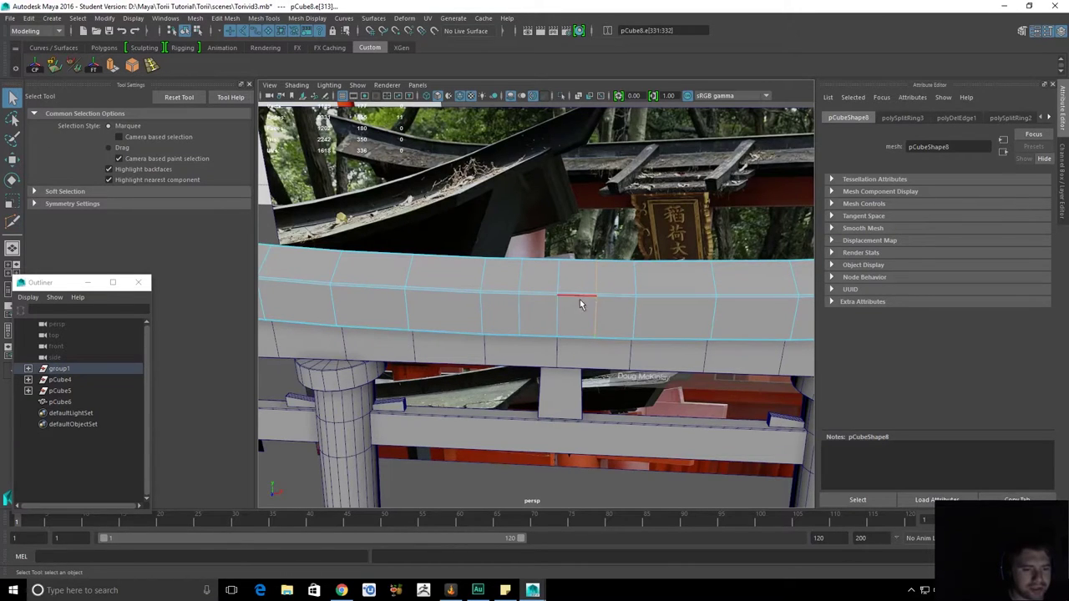
pyautogui.press('Delete')
pyautogui.doubleClick(529, 277)
pyautogui.hotkey('ctrl', 'Delete')
# Split the edge rings of the top beam segments on both sides of the central seam.
pyautogui.click(536, 271)
pyautogui.keyDown('ctrl'); pyautogui.moveTo(535, 270); pyautogui.dragTo(557, 328, button='right'); pyautogui.keyUp('ctrl')
pyautogui.click(611, 290)
pyautogui.press('g')
pyautogui.keyDown('alt'); pyautogui.moveTo(710, 311); pyautogui.dragTo(500, 318); pyautogui.keyUp('alt')
pyautogui.moveTo(500, 317); pyautogui.dragTo(539, 305, button='right')
pyautogui.keyDown('alt'); pyautogui.moveTo(518, 318); pyautogui.dragTo(671, 407); pyautogui.keyUp('alt')
pyautogui.keyDown('alt'); pyautogui.moveTo(618, 296); pyautogui.dragTo(639, 302); pyautogui.keyUp('alt')
pyautogui.keyDown('alt'); pyautogui.moveTo(639, 302); pyautogui.dragTo(623, 326, button='middle'); pyautogui.keyUp('alt')
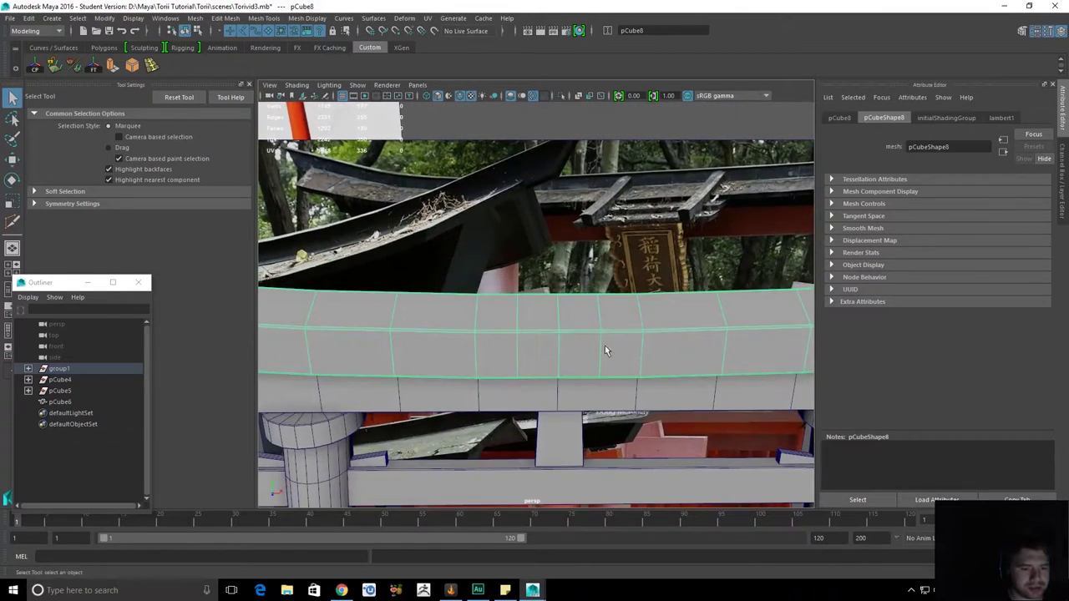
pyautogui.keyDown('alt'); pyautogui.moveTo(606, 348); pyautogui.dragTo(601, 347); pyautogui.keyUp('alt')
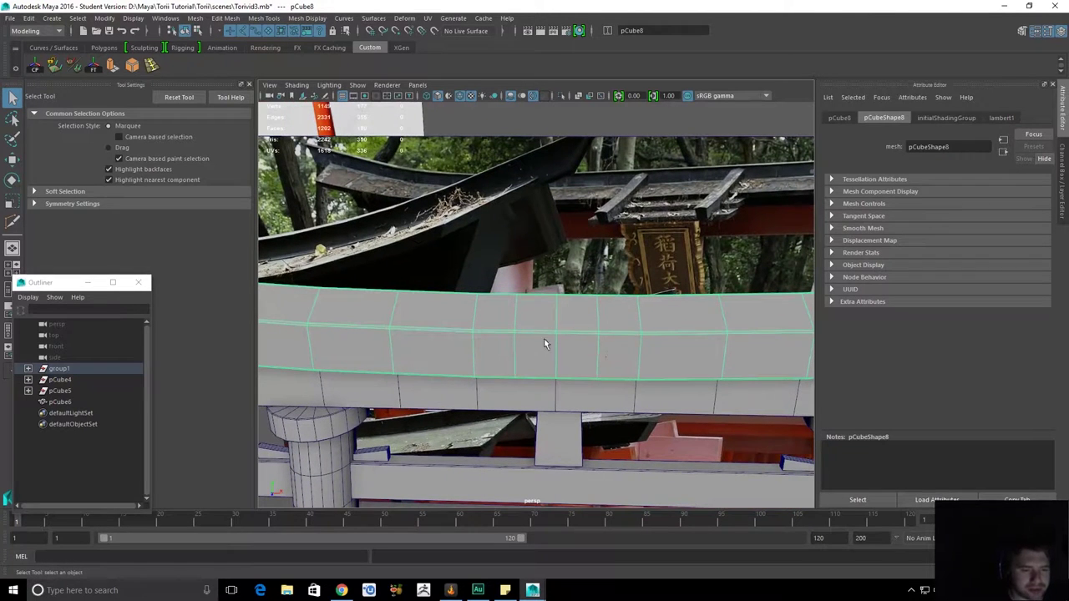
# Delete the two extra edge loops on either side of the top beam's central seam.
pyautogui.moveTo(569, 358); pyautogui.dragTo(545, 274, button='right')
pyautogui.doubleClick(516, 323)
pyautogui.keyDown('shift'); pyautogui.doubleClick(596, 315); pyautogui.keyUp('shift')
pyautogui.press('Delete')
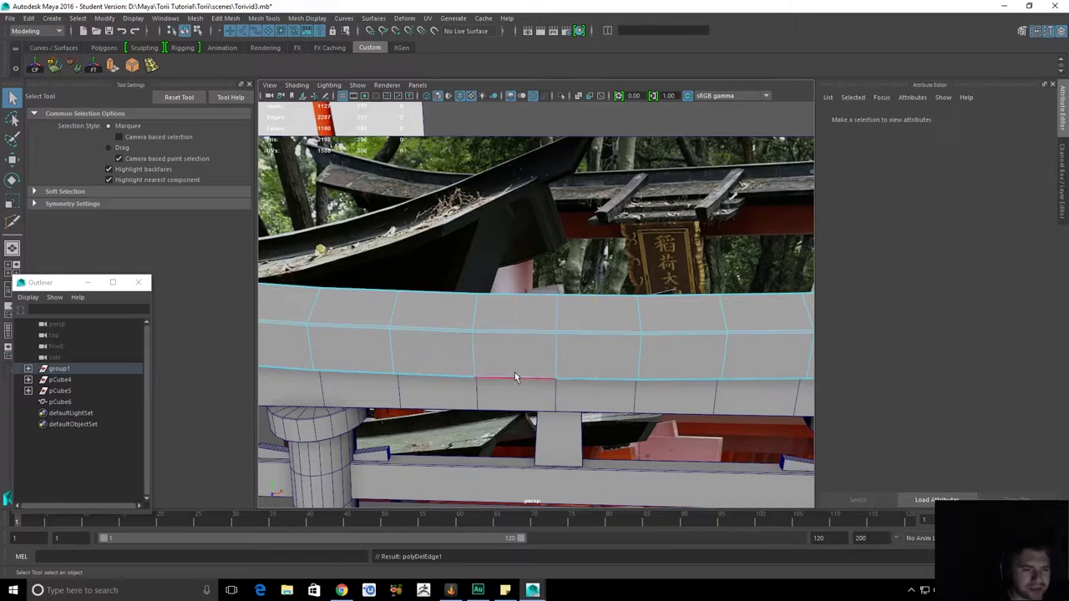
pyautogui.click(522, 365)
pyautogui.moveTo(500, 345); pyautogui.dragTo(490, 294, button='right')
pyautogui.doubleClick(474, 312)
pyautogui.keyDown('shift'); pyautogui.doubleClick(649, 317); pyautogui.keyUp('shift')
pyautogui.press('F8')
pyautogui.keyDown('alt'); pyautogui.moveTo(548, 344); pyautogui.dragTo(590, 346); pyautogui.keyUp('alt')
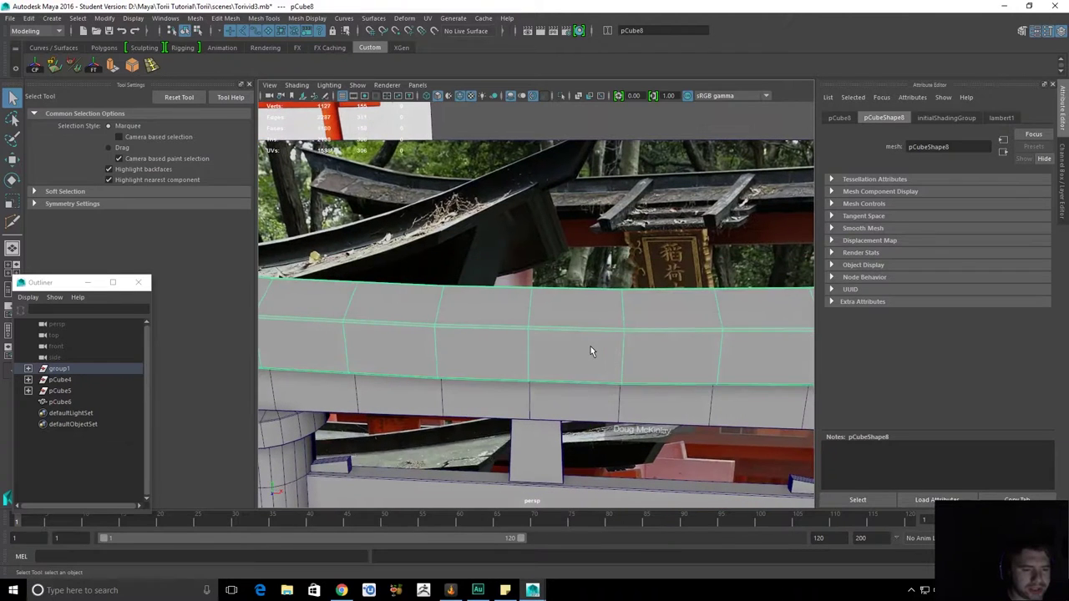
# Create a polygon cube.
pyautogui.press('space')
pyautogui.click(456, 327)
pyautogui.moveTo(479, 369)
pyautogui.click(600, 386)
# Raise the new cube to just above the middle of the top beam and enlarge it.
pyautogui.press('w')
pyautogui.scroll(-8, 600, 385)
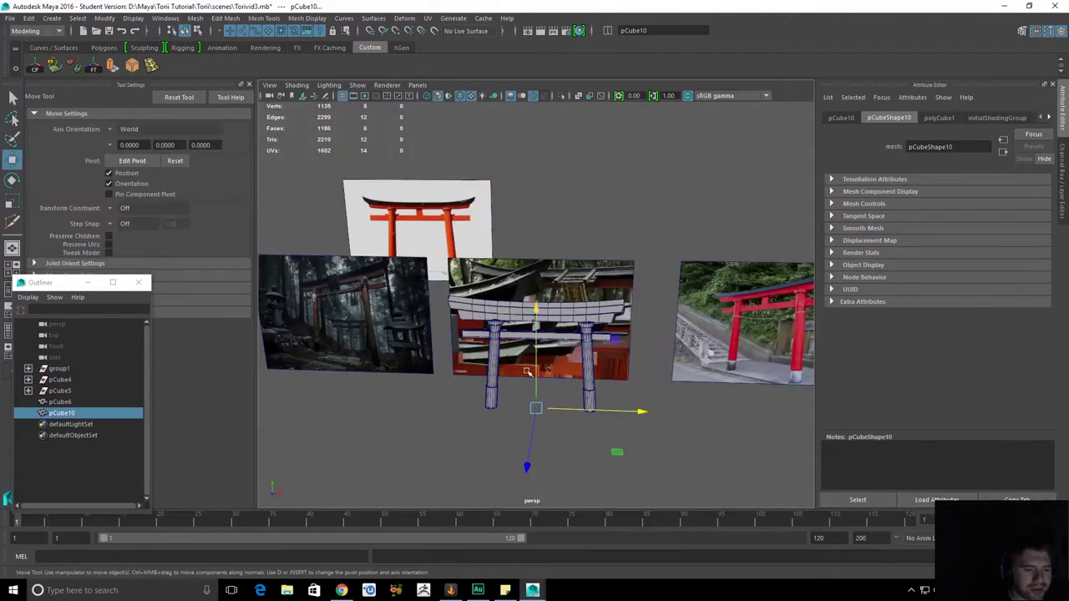
pyautogui.moveTo(539, 307); pyautogui.dragTo(540, 199)
pyautogui.press('f')
pyautogui.scroll(-10, 535, 271)
pyautogui.click(541, 207)
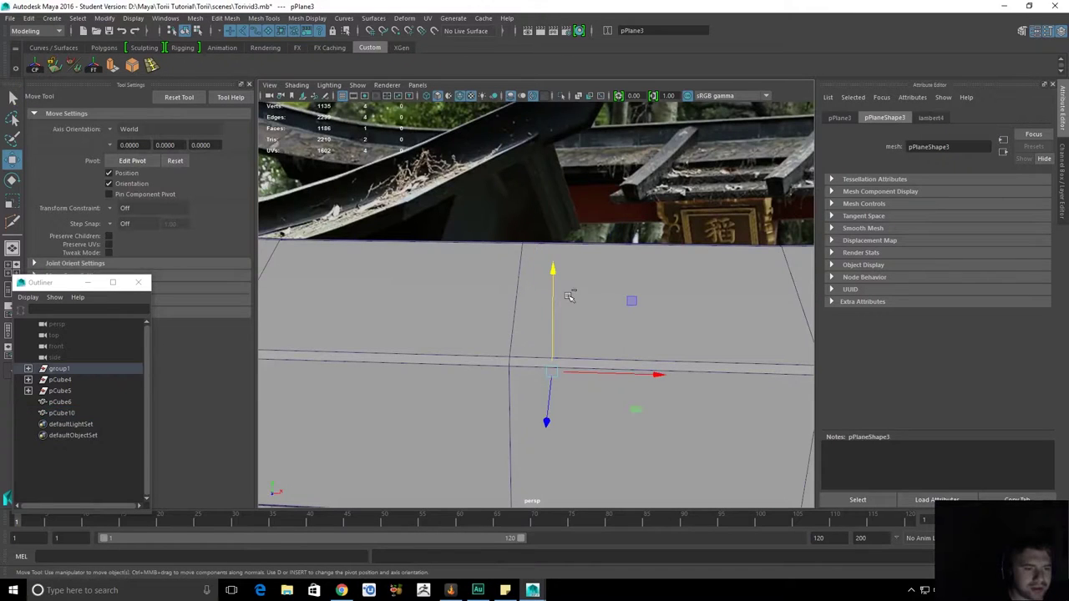
pyautogui.hotkey('ctrl', 'z')
pyautogui.scroll(-4, 556, 280)
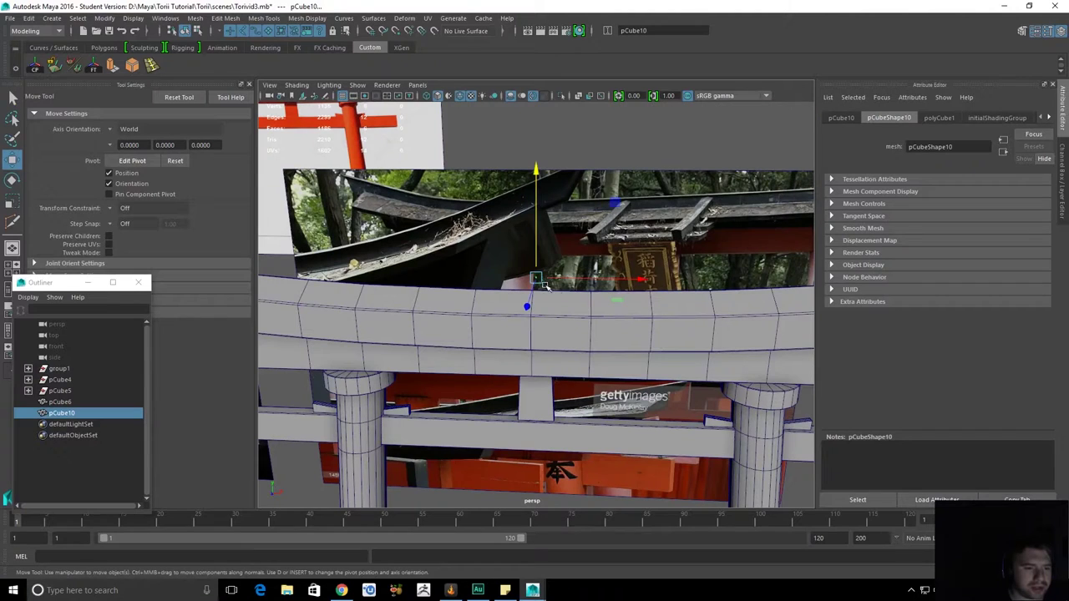
pyautogui.scroll(3, 550, 275)
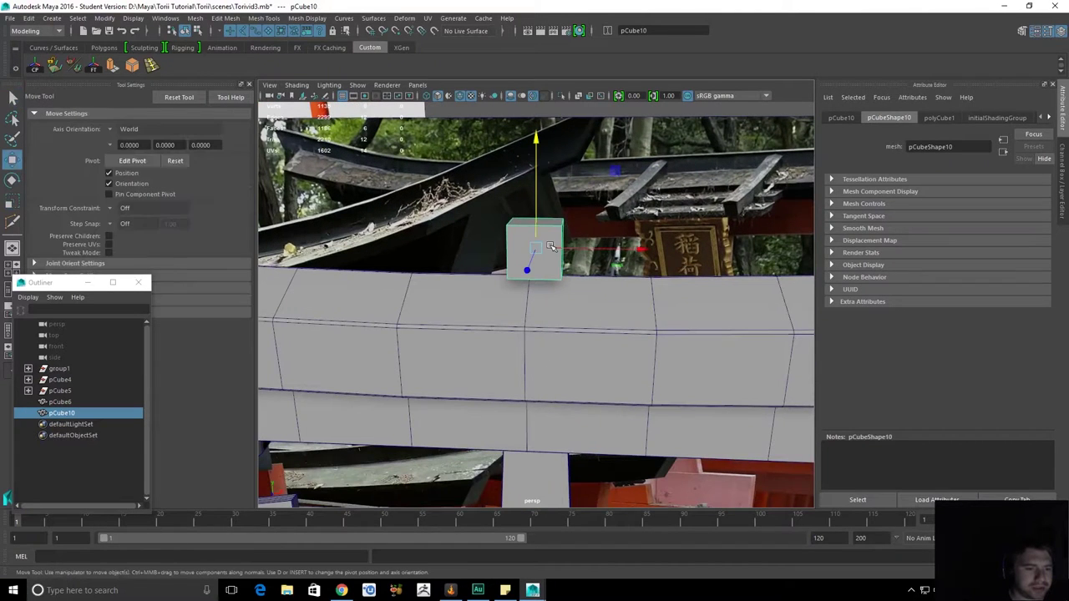
# Snap the cube along X to the neighbouring vertical seam of the top beam and scale it down uniformly.
pyautogui.click(640, 249)
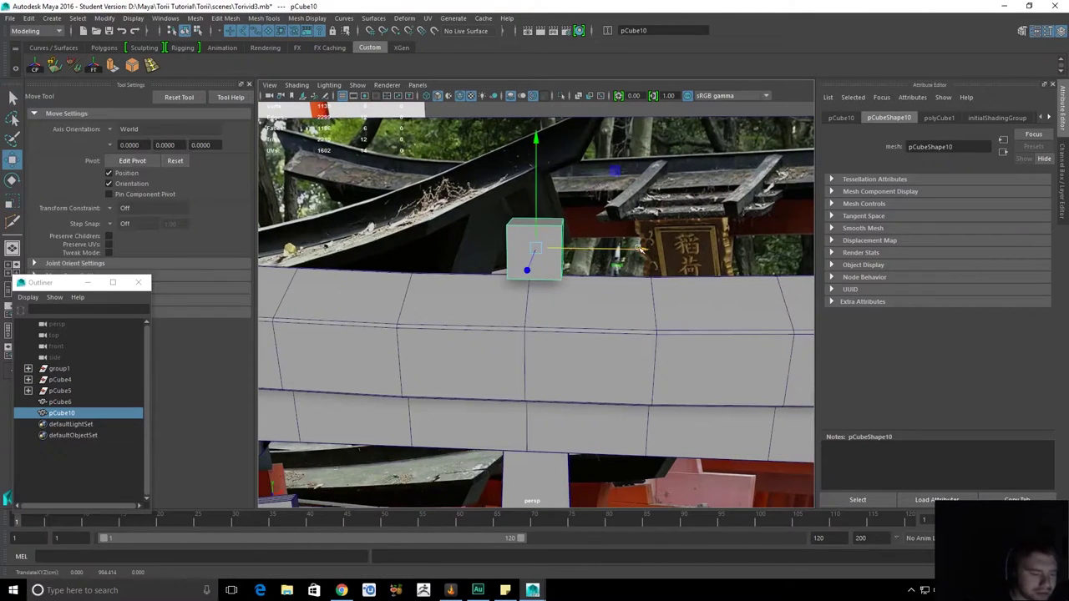
pyautogui.moveTo(401, 327); pyautogui.dragTo(401, 329, button='middle')
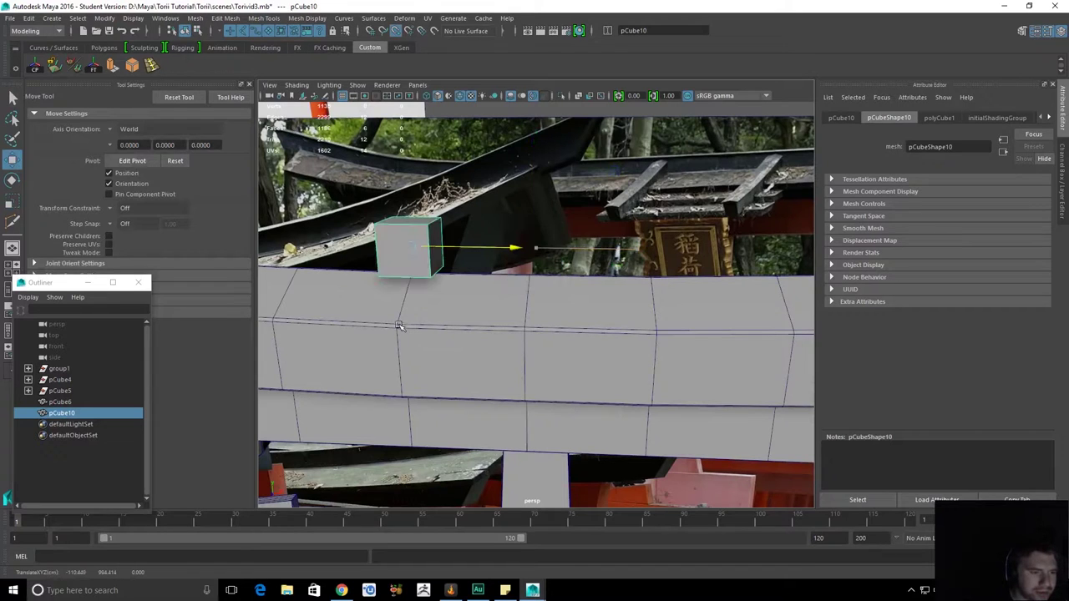
pyautogui.keyDown('alt'); pyautogui.moveTo(404, 327); pyautogui.dragTo(489, 298); pyautogui.keyUp('alt')
pyautogui.press('r')
pyautogui.moveTo(571, 268); pyautogui.dragTo(446, 283)
pyautogui.hotkey('ctrl', 'z')
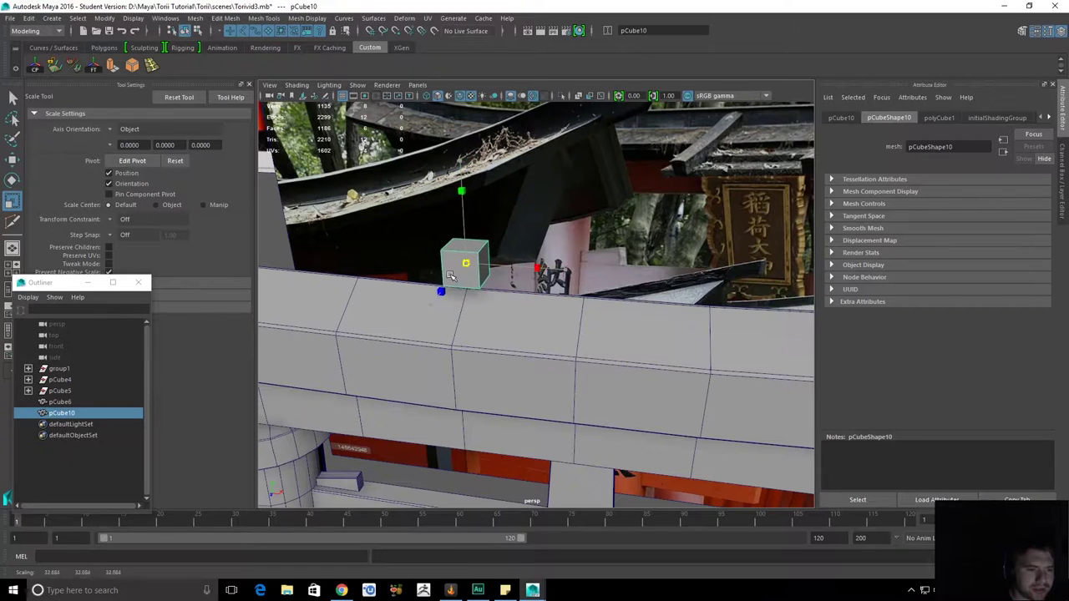
# Extrude the cube's top face upward by a local Z translation of 2.397.
pyautogui.keyDown('alt'); pyautogui.moveTo(468, 272); pyautogui.dragTo(698, 260); pyautogui.keyUp('alt')
pyautogui.press('q')
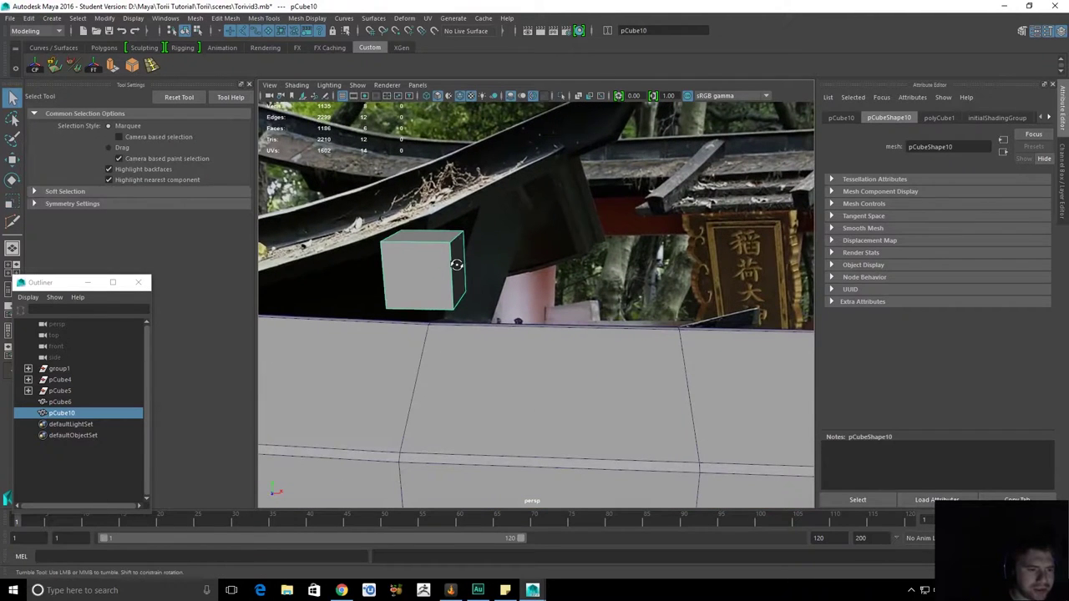
pyautogui.keyDown('alt'); pyautogui.moveTo(459, 260); pyautogui.dragTo(451, 261); pyautogui.keyUp('alt')
pyautogui.moveTo(443, 259); pyautogui.dragTo(440, 277, button='right')
pyautogui.click(455, 260)
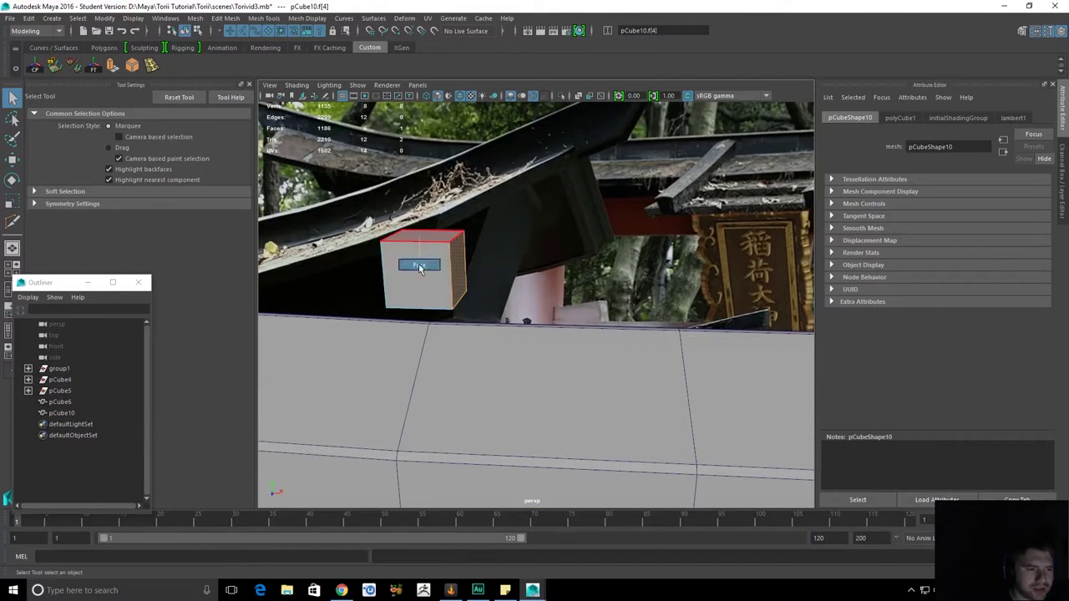
pyautogui.keyDown('alt'); pyautogui.moveTo(493, 267); pyautogui.dragTo(478, 274); pyautogui.keyUp('alt')
pyautogui.keyDown('shift'); pyautogui.moveTo(442, 243); pyautogui.dragTo(440, 273, button='right'); pyautogui.keyUp('shift')
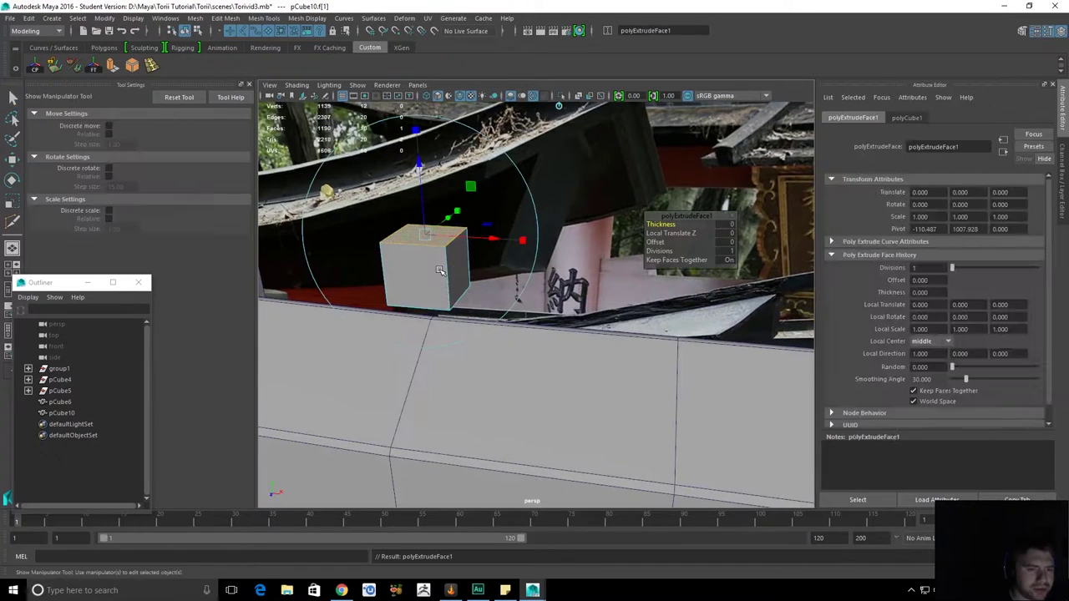
pyautogui.keyDown('alt'); pyautogui.moveTo(445, 178); pyautogui.dragTo(438, 188); pyautogui.keyUp('alt')
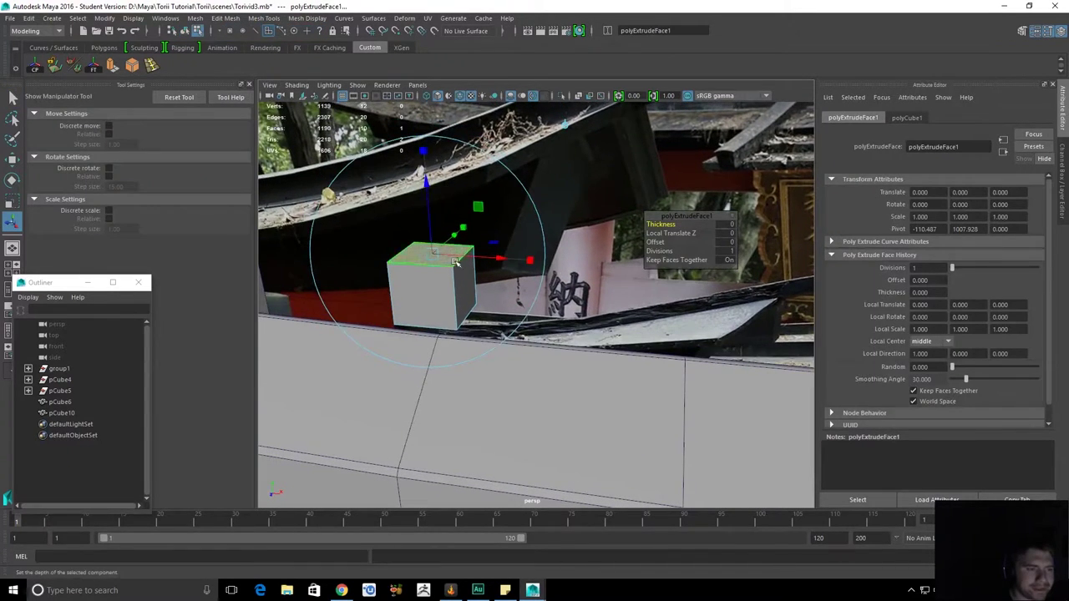
pyautogui.keyDown('alt'); pyautogui.moveTo(497, 237); pyautogui.dragTo(428, 173); pyautogui.keyUp('alt')
pyautogui.press('q')
pyautogui.keyDown('alt'); pyautogui.moveTo(529, 269); pyautogui.dragTo(472, 274); pyautogui.keyUp('alt')
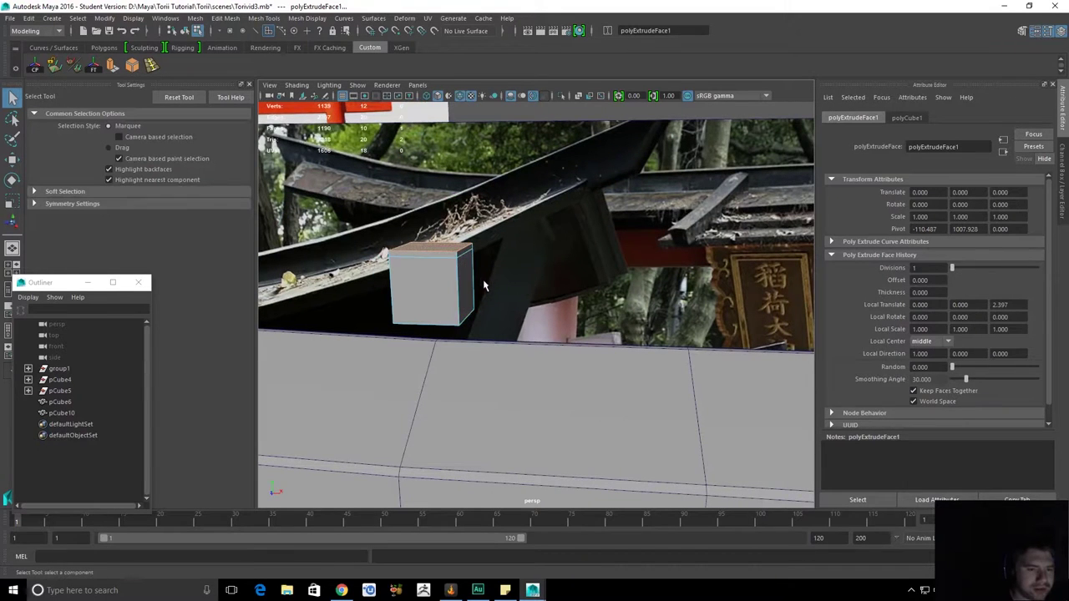
# Split the cube's edge ring to add a central edge loop down its front and across its top.
pyautogui.click(439, 265)
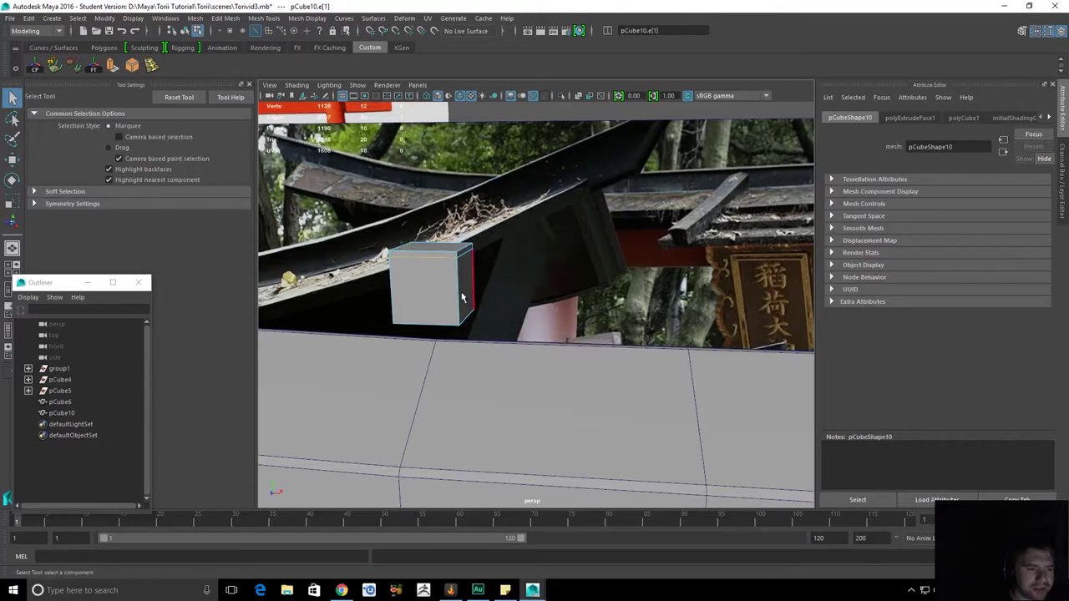
pyautogui.keyDown('ctrl'); pyautogui.rightClick(418, 270); pyautogui.keyUp('ctrl')
pyautogui.keyDown('ctrl'); pyautogui.moveTo(418, 270); pyautogui.dragTo(394, 330, button='right'); pyautogui.keyUp('ctrl')
pyautogui.keyDown('alt'); pyautogui.moveTo(421, 276); pyautogui.dragTo(446, 269); pyautogui.keyUp('alt')
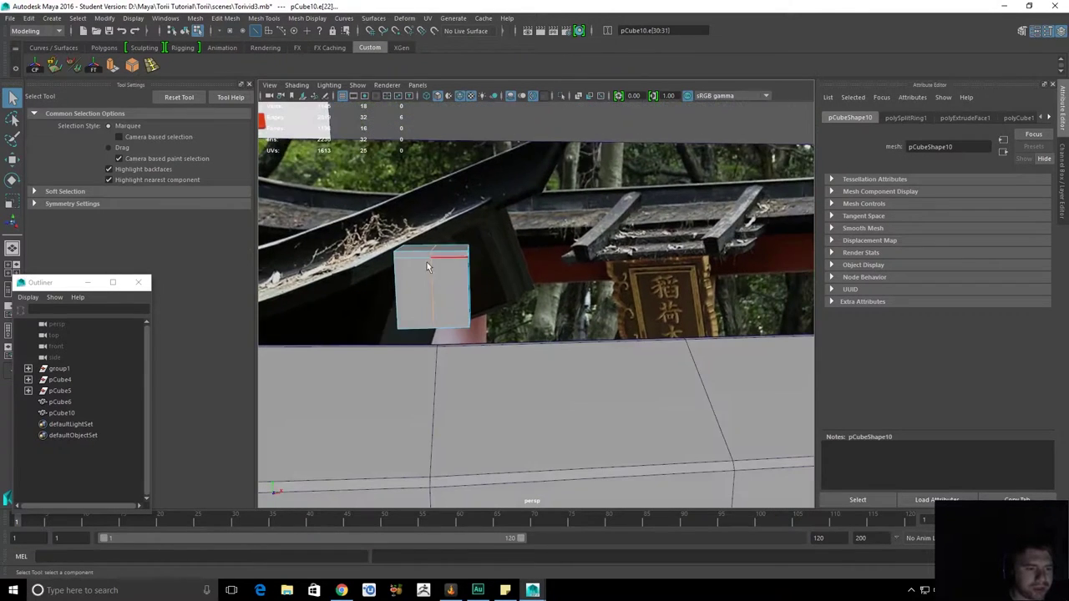
# Raise the central top vertices of the cube to form a shallow gabled peak.
pyautogui.hotkey('ctrl', 'F9')
pyautogui.press('w')
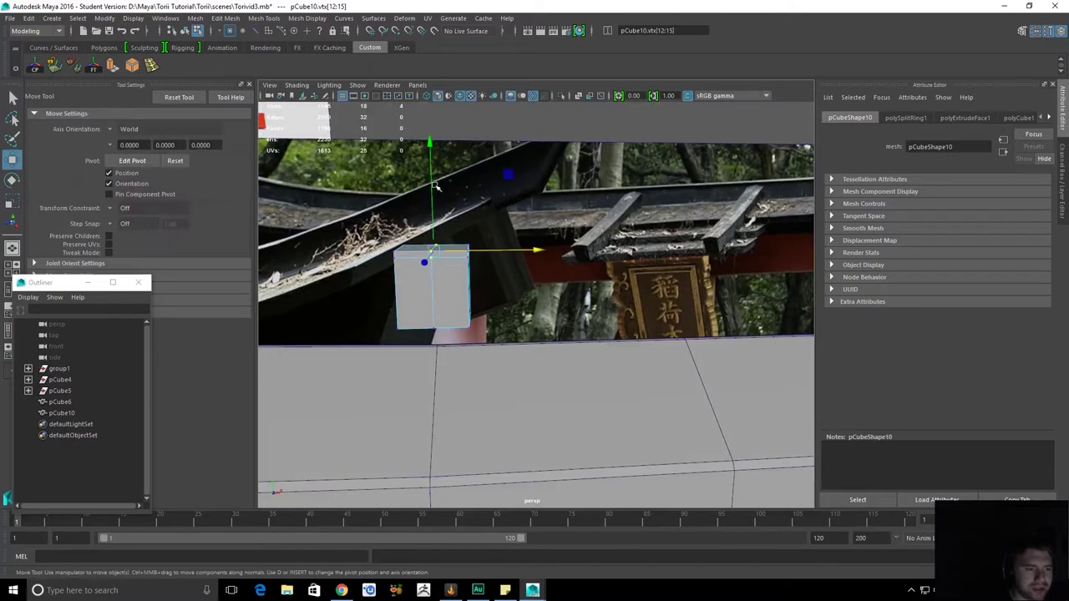
pyautogui.moveTo(431, 150); pyautogui.dragTo(432, 146)
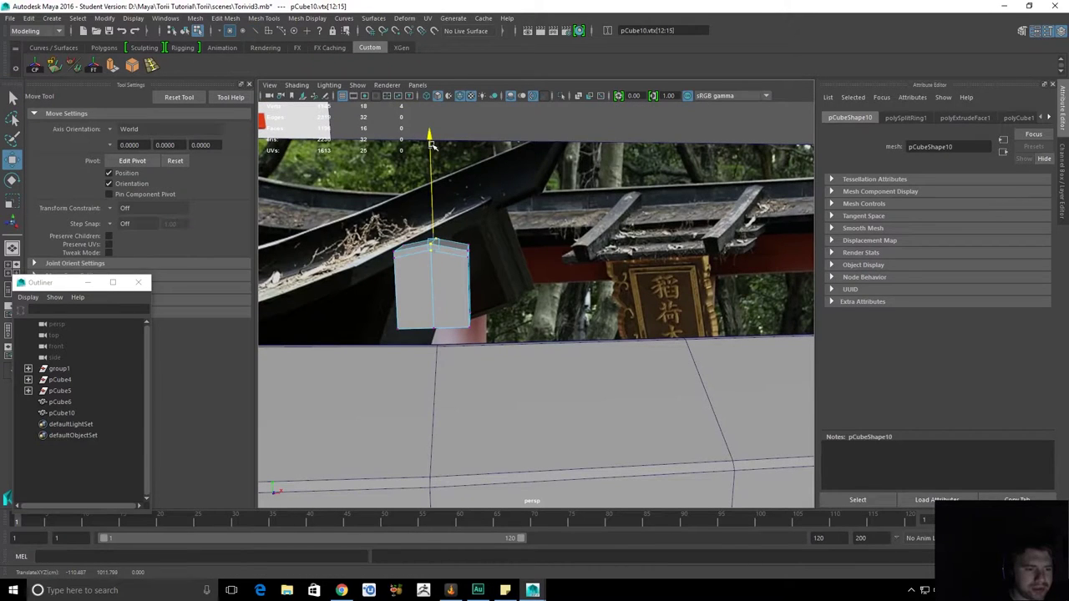
pyautogui.press('q')
# Extrude the side faces of the cube's thin top layer and scale them outward along X as overhanging eaves.
pyautogui.keyDown('alt'); pyautogui.moveTo(511, 224); pyautogui.dragTo(487, 242); pyautogui.keyUp('alt')
pyautogui.moveTo(455, 268); pyautogui.dragTo(481, 245, button='right')
pyautogui.keyDown('alt'); pyautogui.moveTo(440, 299); pyautogui.dragTo(502, 299); pyautogui.keyUp('alt')
pyautogui.press('F11')
pyautogui.click(460, 257)
pyautogui.press('F8')
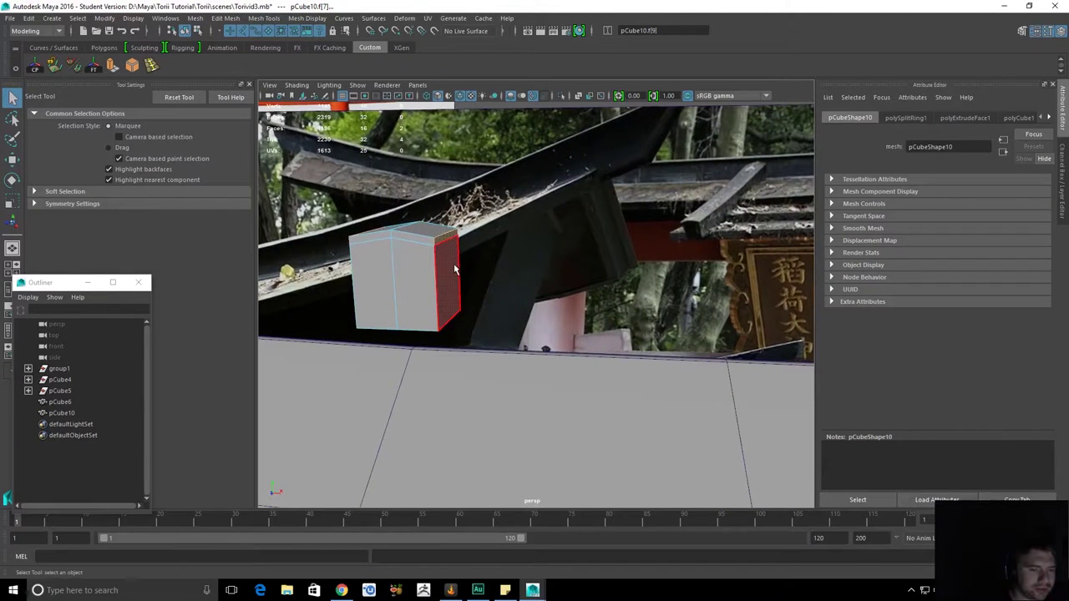
pyautogui.hotkey('ctrl', 'e')
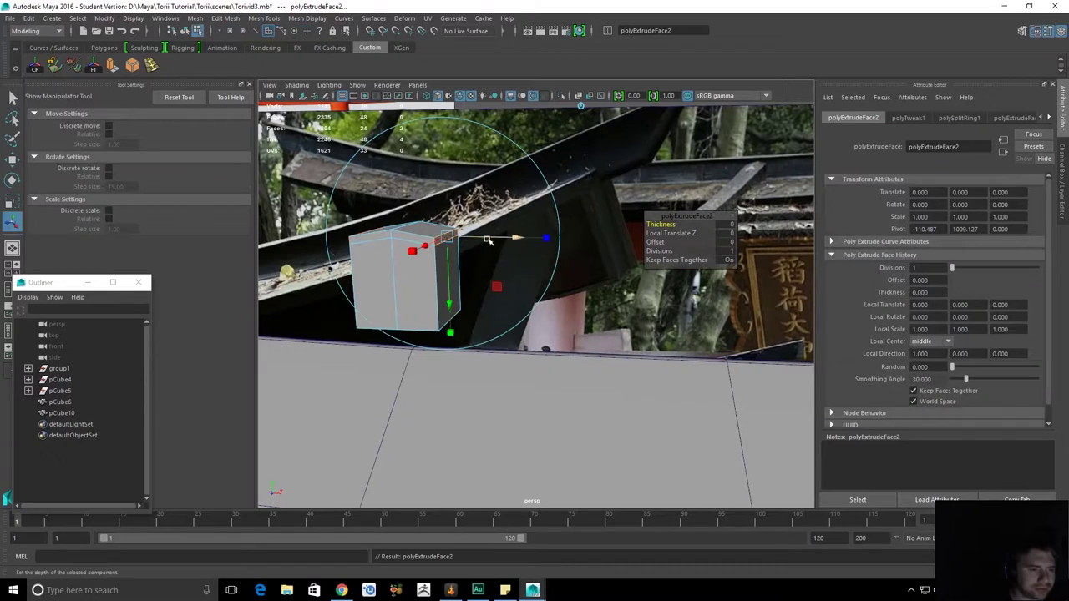
pyautogui.press('r')
pyautogui.moveTo(507, 240); pyautogui.dragTo(508, 238)
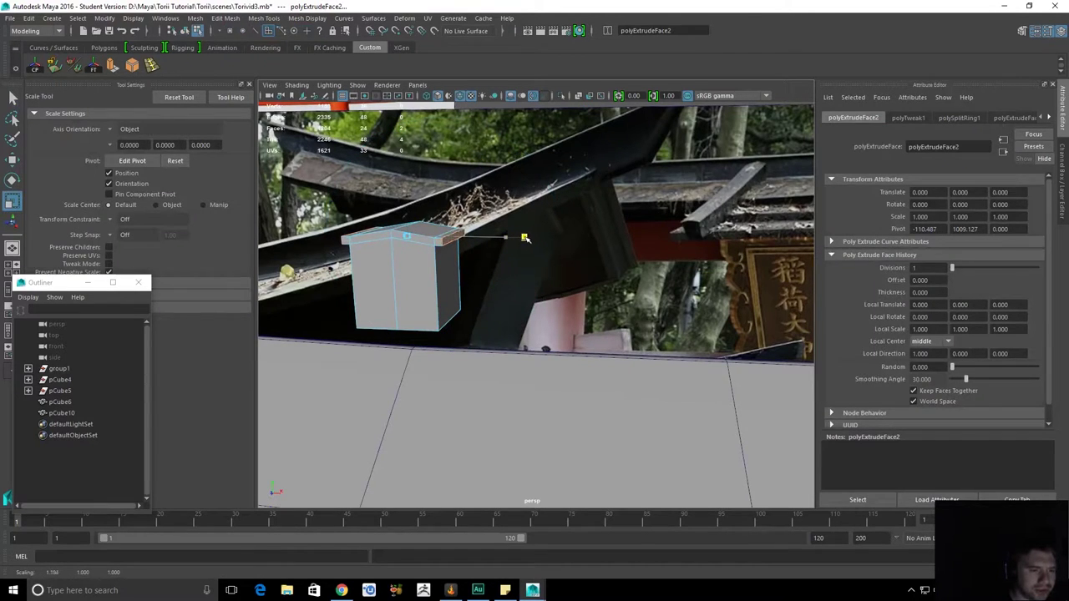
pyautogui.moveTo(525, 238); pyautogui.dragTo(525, 238)
# Reselect the outer end faces of both eaves and scale them down slightly along Y.
pyautogui.press('w')
pyautogui.keyDown('alt'); pyautogui.moveTo(421, 171); pyautogui.dragTo(530, 219); pyautogui.keyUp('alt')
pyautogui.keyDown('alt'); pyautogui.moveTo(529, 220); pyautogui.dragTo(562, 235, button='right'); pyautogui.keyUp('alt')
pyautogui.press('q')
pyautogui.moveTo(498, 264); pyautogui.dragTo(553, 232, button='right')
pyautogui.click(504, 271)
pyautogui.moveTo(504, 272)
pyautogui.keyDown('alt'); pyautogui.mouseDown()
pyautogui.moveTo(523, 282)
pyautogui.moveTo(506, 281)
pyautogui.mouseUp(); pyautogui.keyUp('alt')
pyautogui.moveTo(506, 281); pyautogui.dragTo(506, 314, button='right')
pyautogui.click(499, 259)
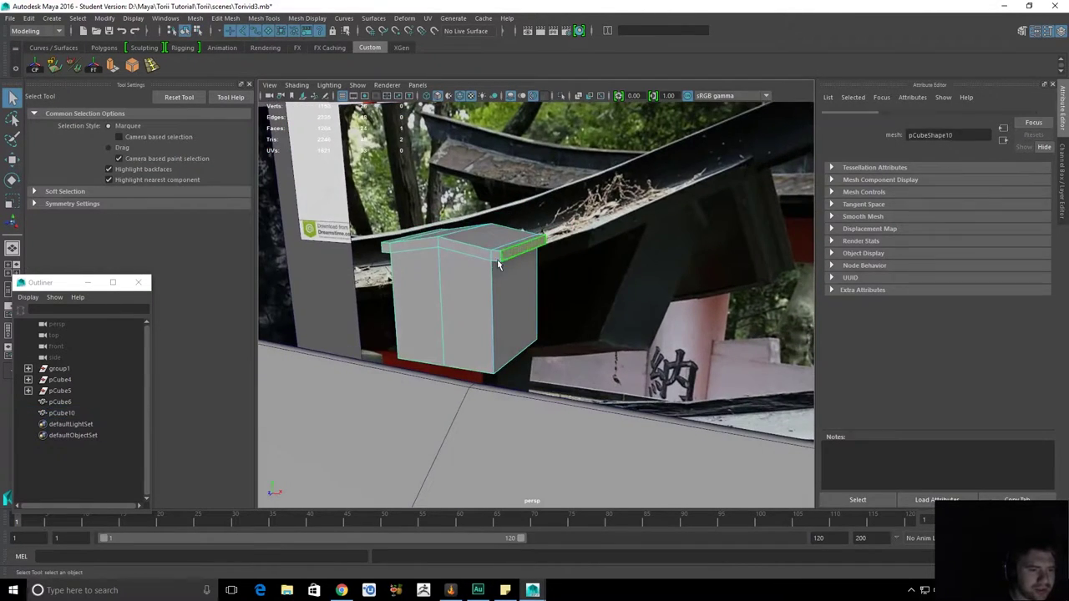
pyautogui.keyDown('alt'); pyautogui.moveTo(497, 261); pyautogui.dragTo(481, 207); pyautogui.keyUp('alt')
pyautogui.press('r')
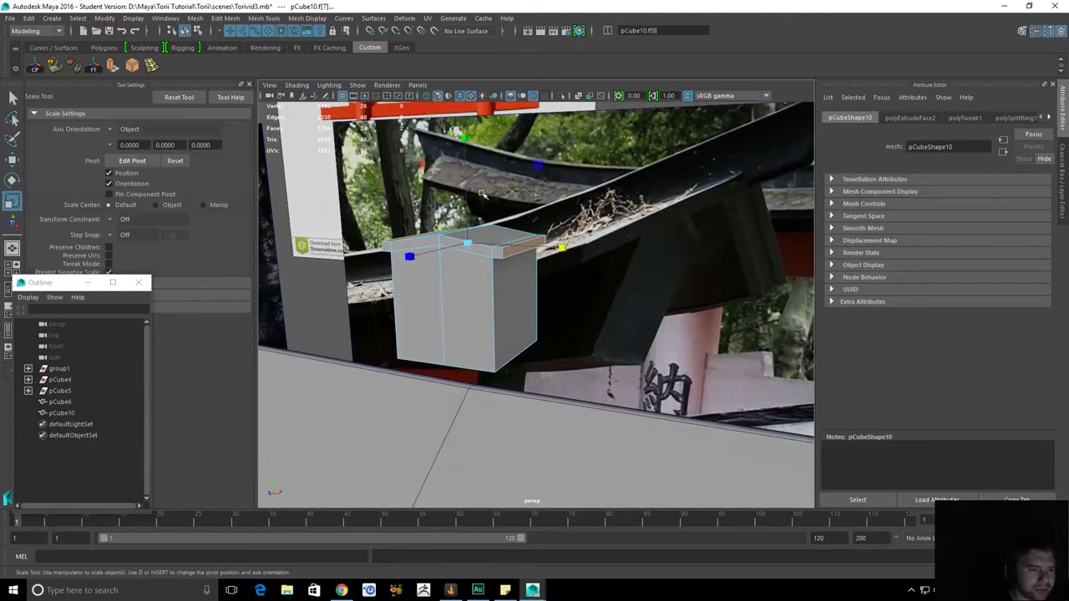
pyautogui.moveTo(464, 137); pyautogui.dragTo(468, 143)
pyautogui.press('q')
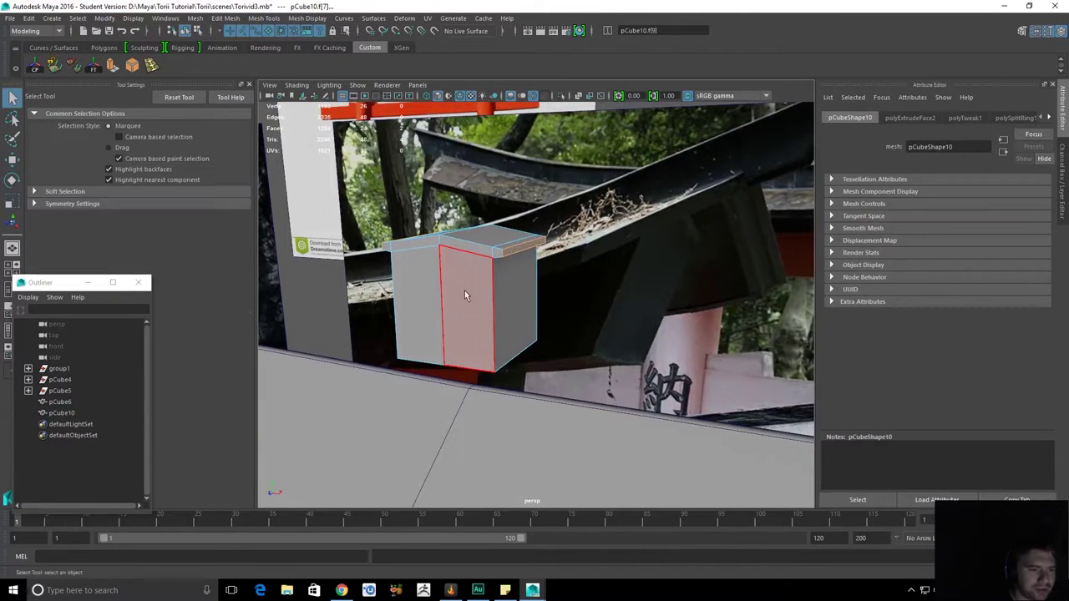
# Shrink the whole gabled block and stretch it along Z into a long, thin bar crossing the top beam.
pyautogui.press('F8')
pyautogui.keyDown('alt'); pyautogui.moveTo(468, 288); pyautogui.dragTo(476, 289); pyautogui.keyUp('alt')
pyautogui.keyDown('alt'); pyautogui.moveTo(475, 248); pyautogui.dragTo(349, 326); pyautogui.keyUp('alt')
pyautogui.press('r')
pyautogui.moveTo(414, 304); pyautogui.dragTo(526, 307)
pyautogui.scroll(-5, 355, 309)
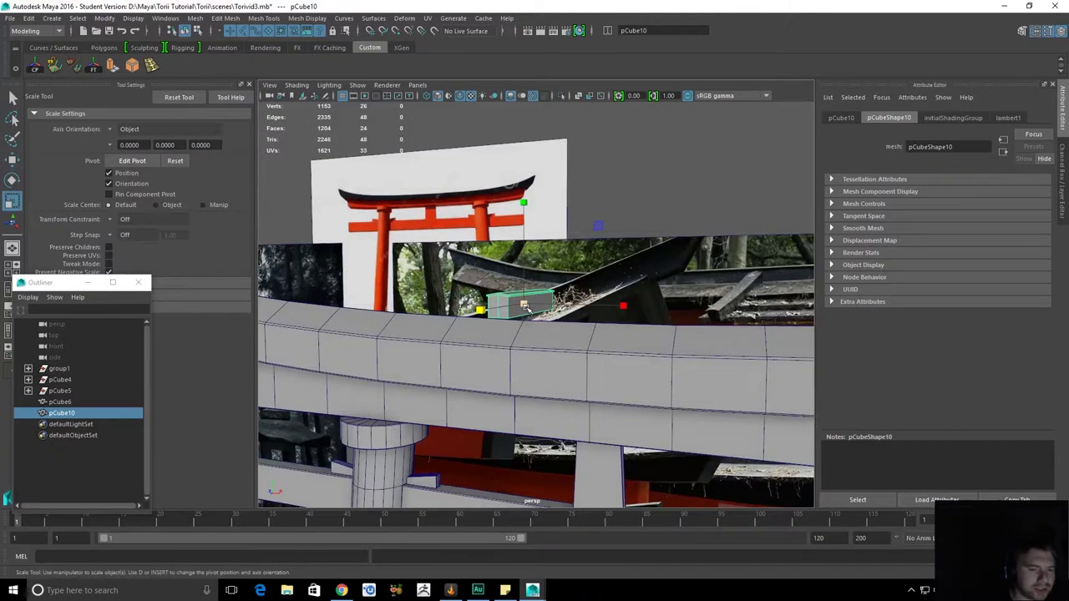
pyautogui.moveTo(525, 306)
pyautogui.keyDown('alt'); pyautogui.mouseDown()
pyautogui.moveTo(480, 327)
pyautogui.moveTo(518, 325)
pyautogui.moveTo(522, 306)
pyautogui.mouseUp(); pyautogui.keyUp('alt')
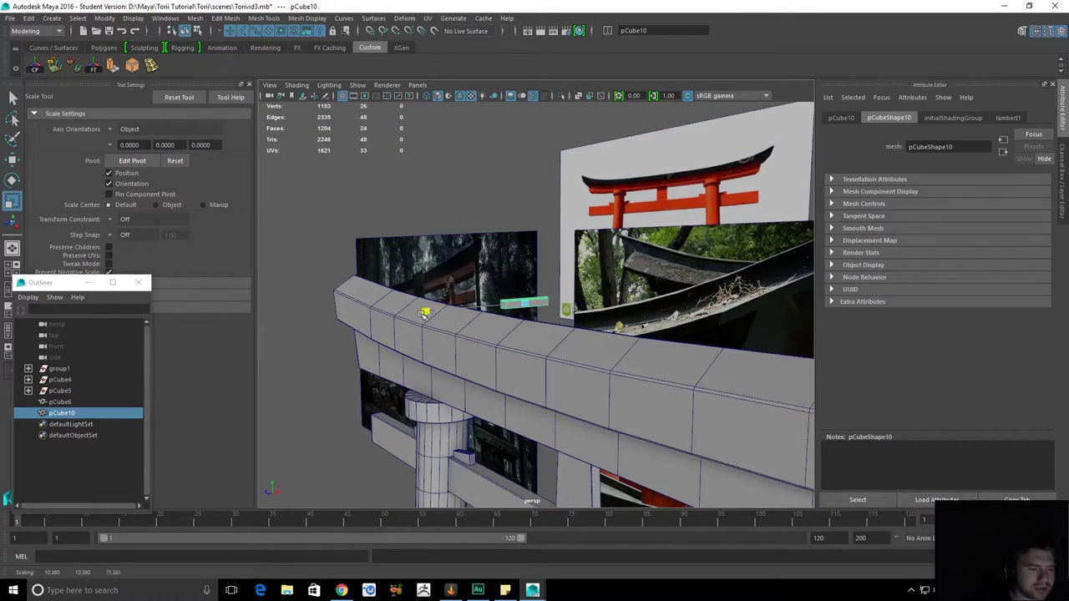
pyautogui.moveTo(386, 319); pyautogui.dragTo(387, 319)
# Move the bar along Z so that its rear end sits near the top beam's ridge.
pyautogui.keyDown('alt'); pyautogui.moveTo(389, 319); pyautogui.dragTo(468, 317); pyautogui.keyUp('alt')
pyautogui.press('w')
pyautogui.keyDown('alt'); pyautogui.moveTo(631, 321); pyautogui.dragTo(552, 331); pyautogui.keyUp('alt')
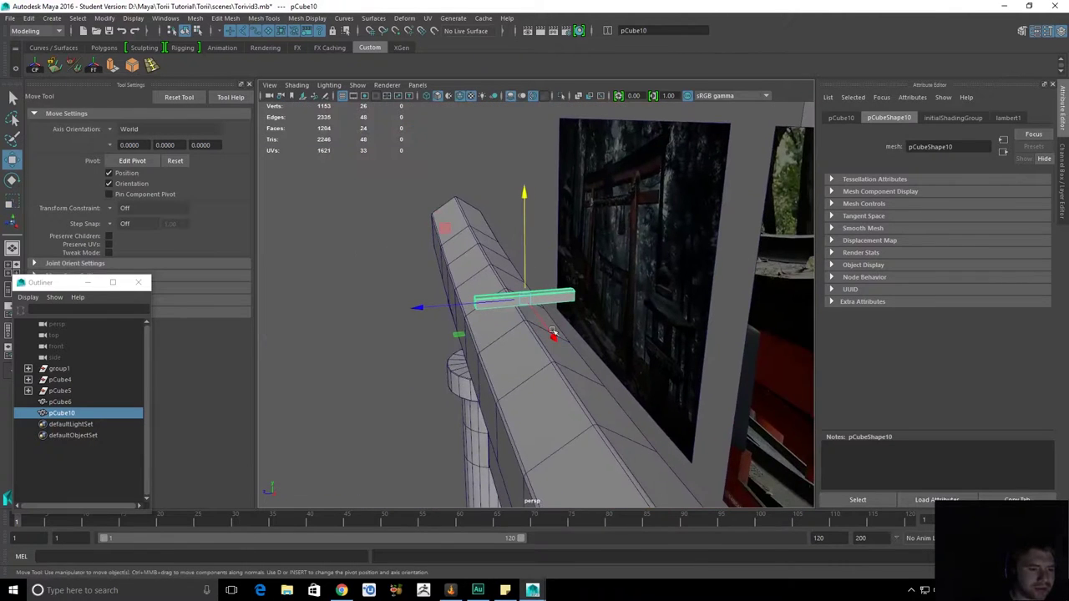
pyautogui.click(410, 310)
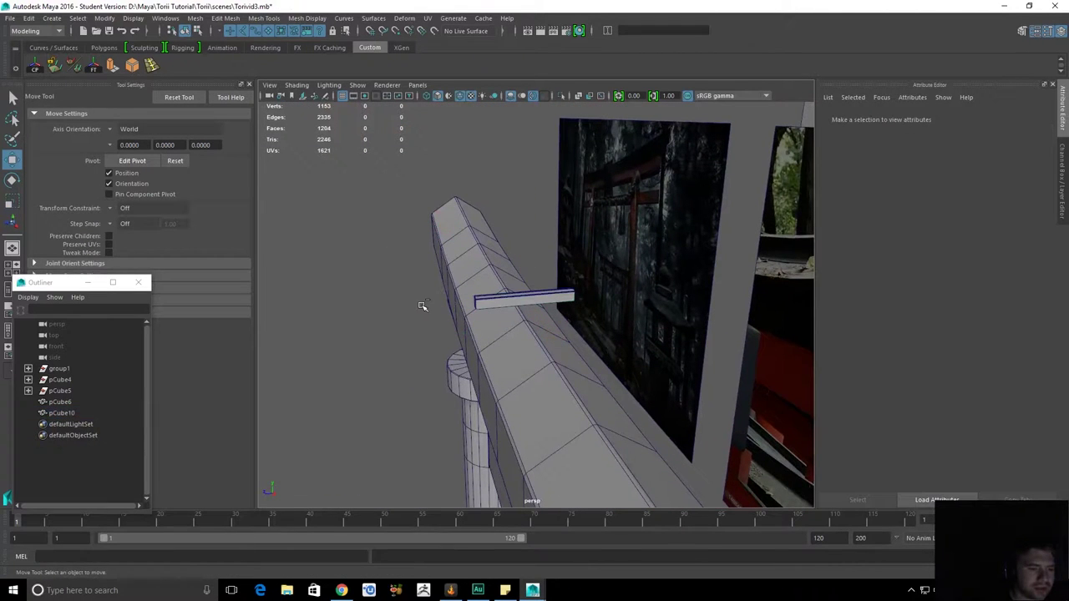
pyautogui.click(501, 299)
pyautogui.keyDown('alt'); pyautogui.moveTo(501, 299); pyautogui.dragTo(534, 306); pyautogui.keyUp('alt')
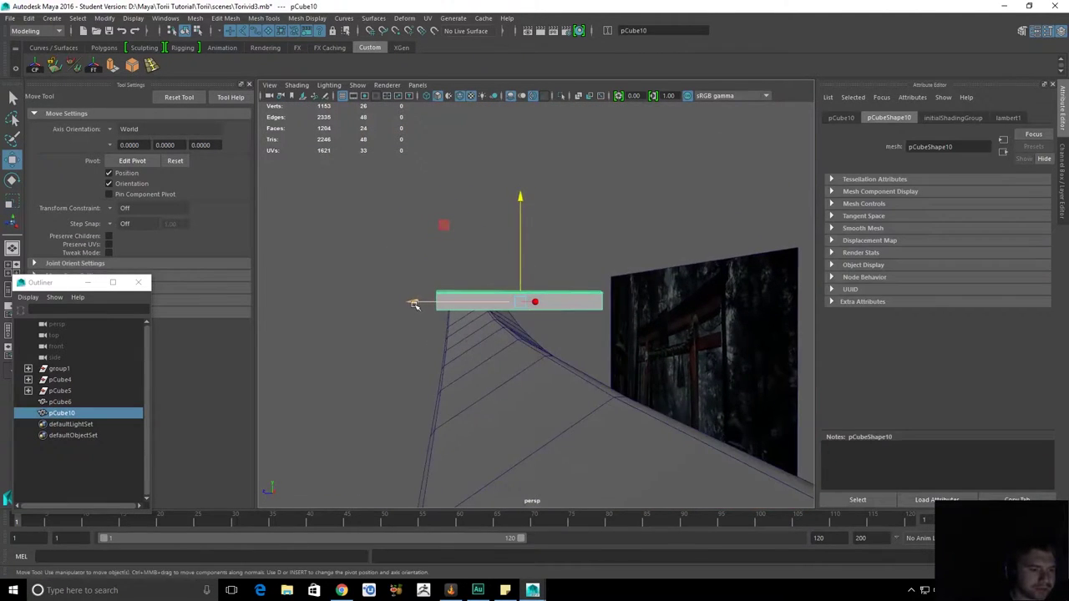
pyautogui.moveTo(405, 302); pyautogui.dragTo(303, 301)
# Place the bar's pivot on the upper corner of its rear end.
pyautogui.press('d')
pyautogui.click(506, 296)
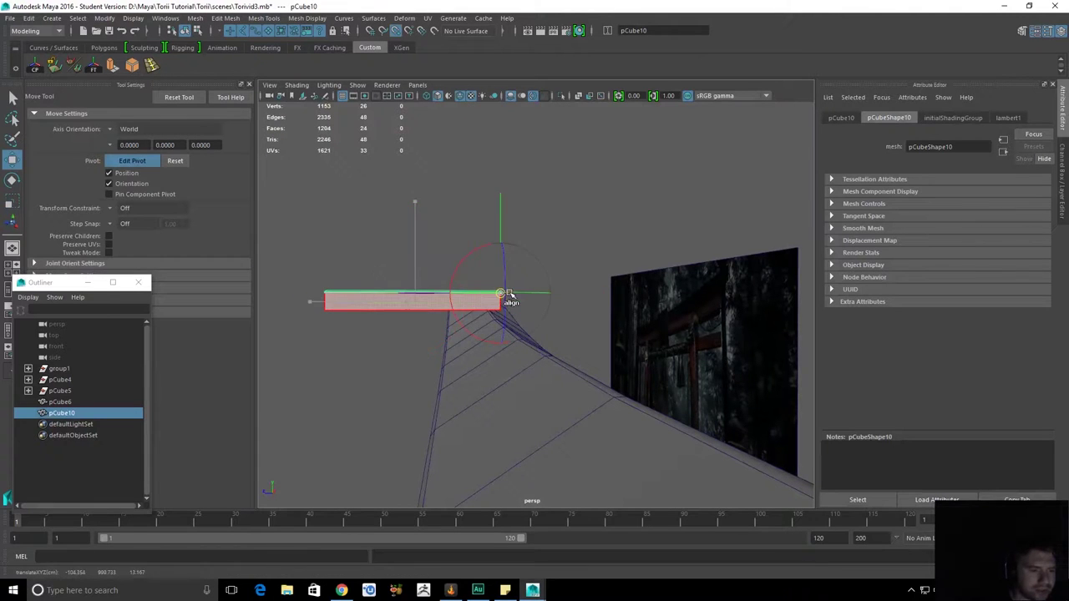
pyautogui.keyDown('alt'); pyautogui.moveTo(541, 297); pyautogui.dragTo(503, 327); pyautogui.keyUp('alt')
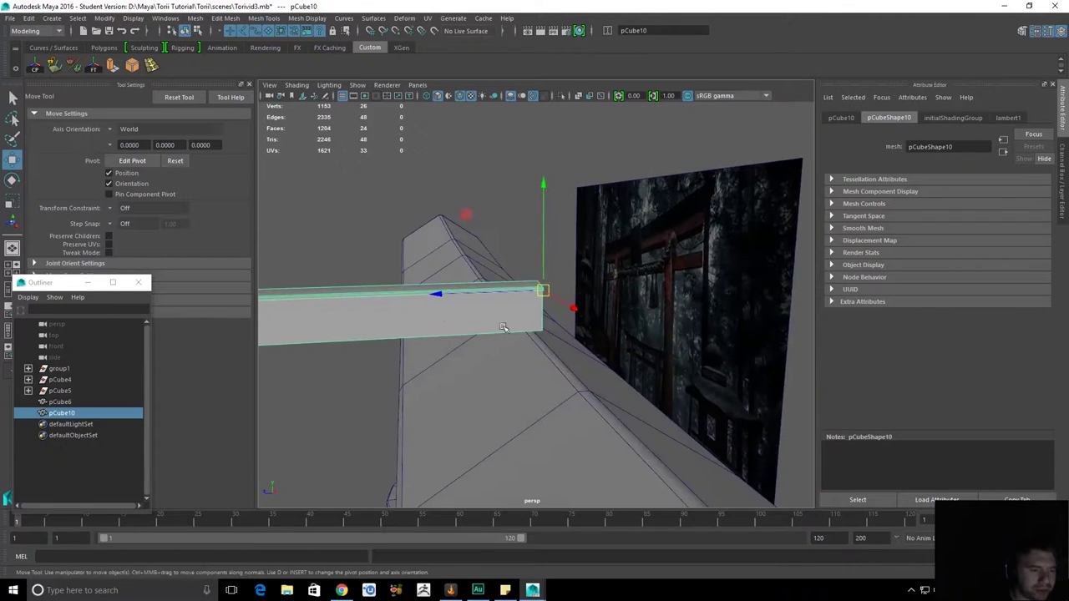
pyautogui.press('d')
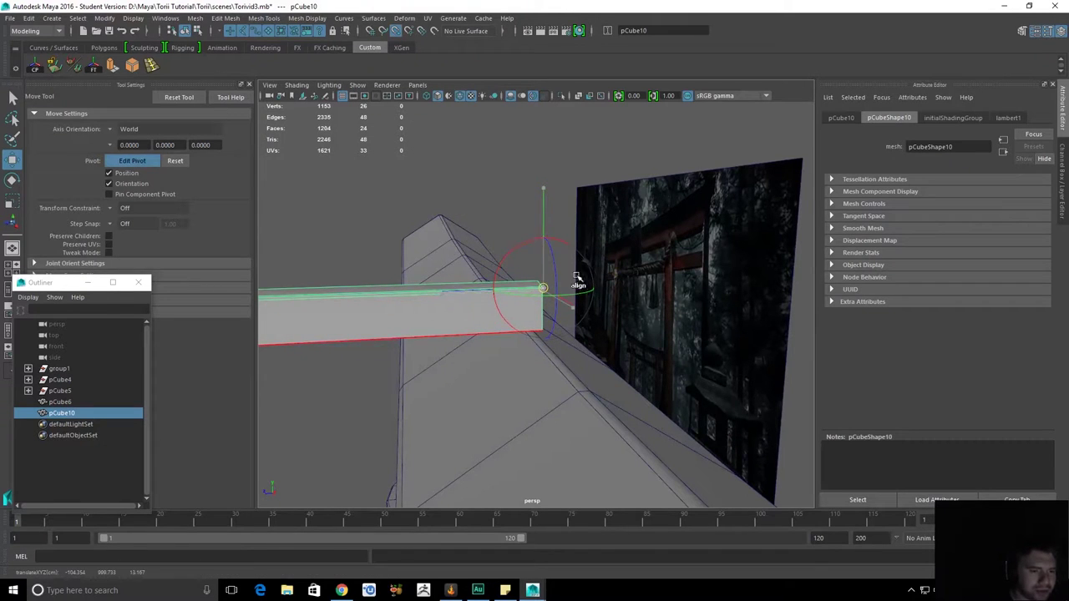
pyautogui.press('d')
# Move the bar along Z so its rear end meets the top beam's ridge, and shift its pivot to that end's bottom edge.
pyautogui.moveTo(529, 339)
pyautogui.keyDown('alt'); pyautogui.mouseDown()
pyautogui.moveTo(506, 346)
pyautogui.moveTo(537, 341)
pyautogui.mouseUp(); pyautogui.keyUp('alt')
pyautogui.moveTo(571, 388); pyautogui.dragTo(578, 380, button='middle')
pyautogui.keyDown('alt'); pyautogui.moveTo(584, 378); pyautogui.dragTo(589, 203); pyautogui.keyUp('alt')
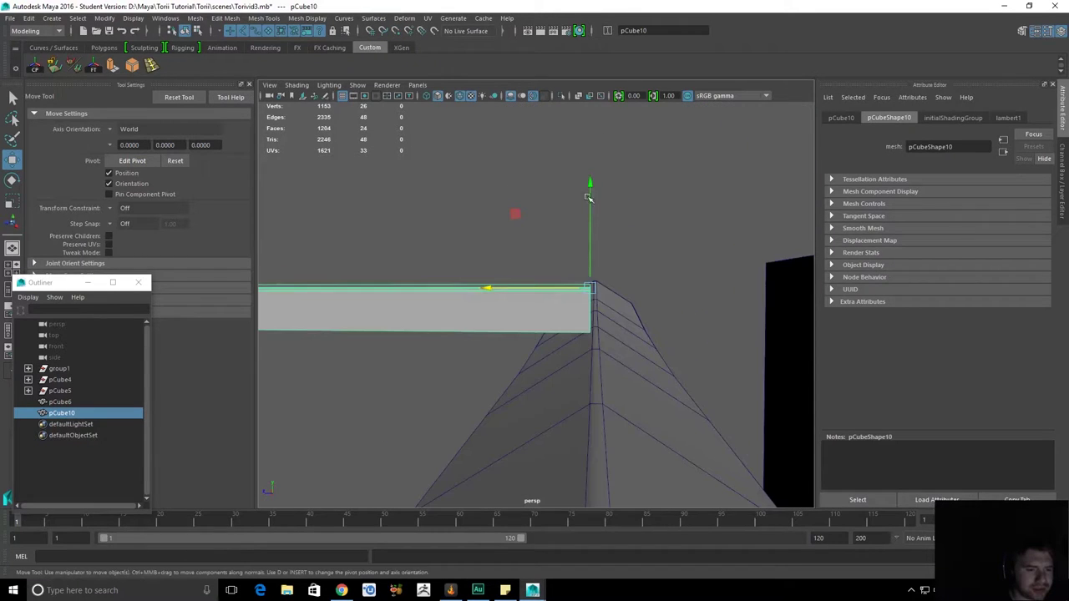
pyautogui.keyDown('alt'); pyautogui.moveTo(615, 295); pyautogui.dragTo(601, 339); pyautogui.keyUp('alt')
pyautogui.press('d')
pyautogui.press('d')
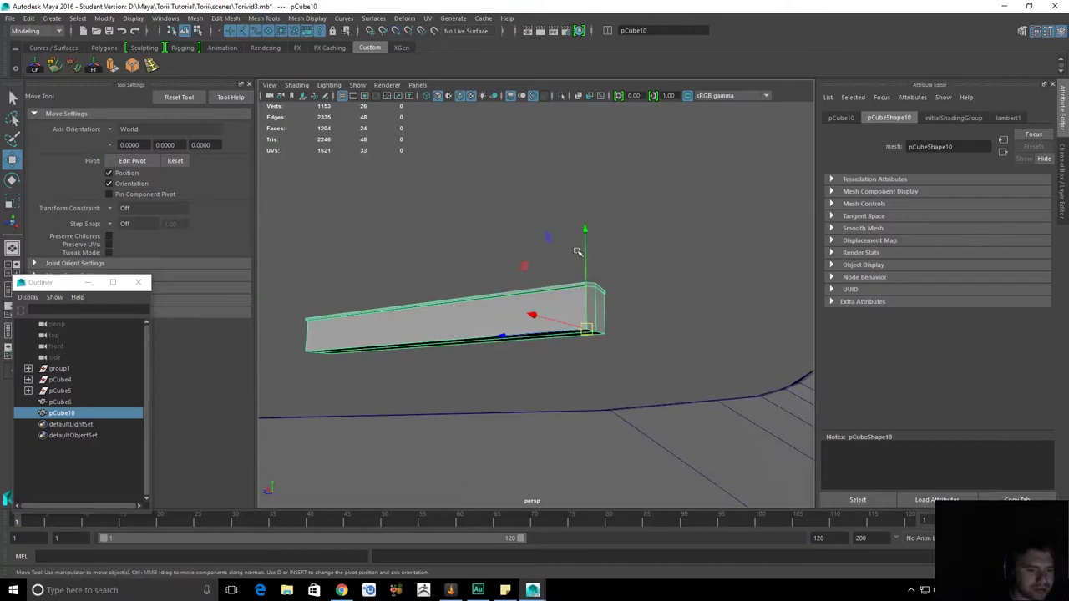
# Rotate the bar by about 31 degrees around X so that it tilts down along the beam's roof slope.
pyautogui.keyDown('alt'); pyautogui.moveTo(584, 227); pyautogui.dragTo(658, 354); pyautogui.keyUp('alt')
pyautogui.middleClick(585, 406)
pyautogui.press('e')
pyautogui.keyDown('alt'); pyautogui.moveTo(658, 354); pyautogui.dragTo(643, 339, button='middle'); pyautogui.keyUp('alt')
pyautogui.keyDown('alt'); pyautogui.moveTo(643, 339); pyautogui.dragTo(453, 292); pyautogui.keyUp('alt')
pyautogui.press('q')
pyautogui.press('e')
pyautogui.moveTo(508, 238); pyautogui.dragTo(497, 282)
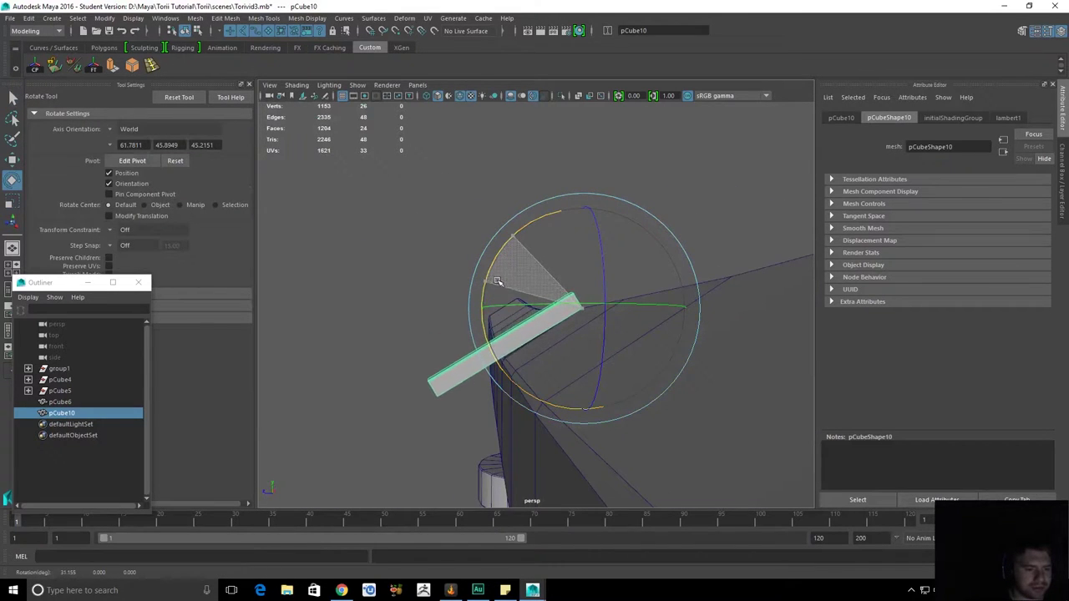
# Try shortening the tilted bar along its length, and undo both the scaling and the rotation.
pyautogui.press('r')
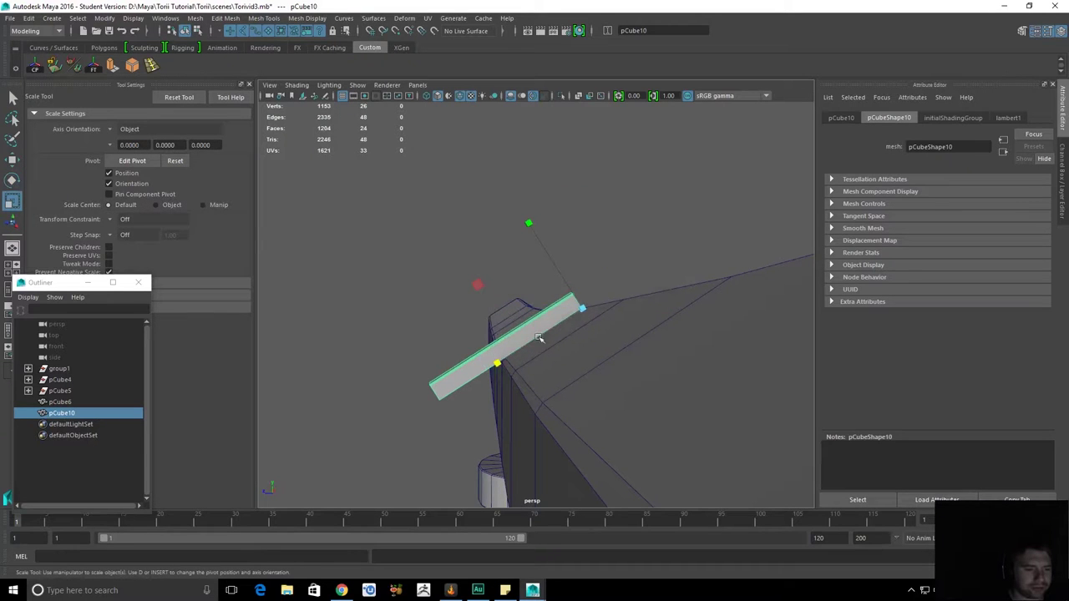
pyautogui.moveTo(498, 364); pyautogui.dragTo(542, 381)
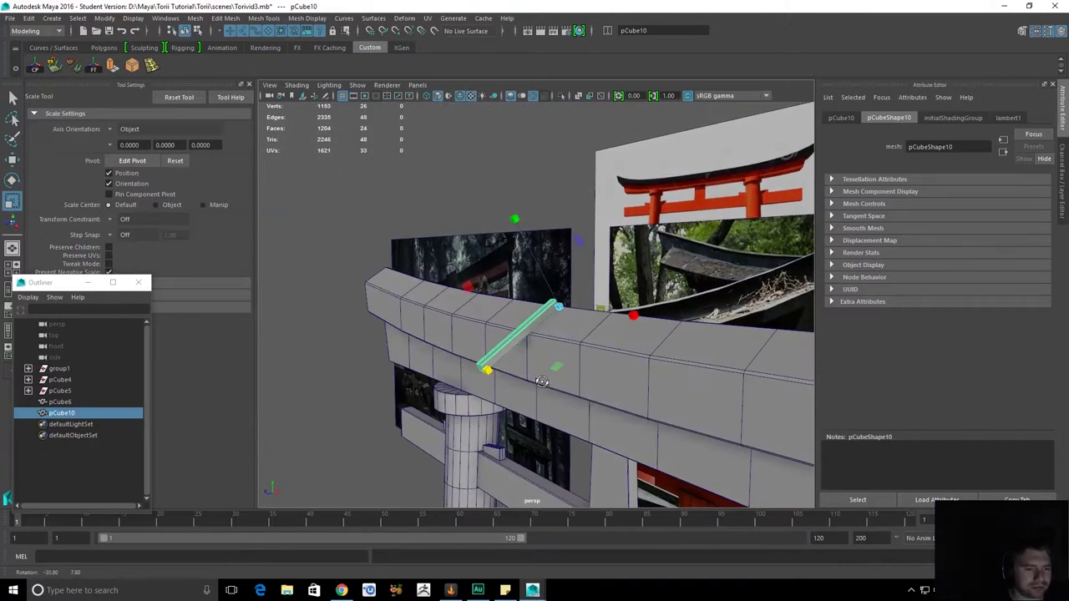
pyautogui.hotkey('ctrl', 'z')
# Select all the vertices along the top beam's ridge and lower them slightly along Y to flatten its roof slope.
pyautogui.keyDown('alt'); pyautogui.moveTo(549, 373); pyautogui.dragTo(588, 393); pyautogui.keyUp('alt')
pyautogui.press('q')
pyautogui.click(568, 350)
pyautogui.moveTo(550, 321); pyautogui.dragTo(558, 368, button='right')
pyautogui.click(500, 220)
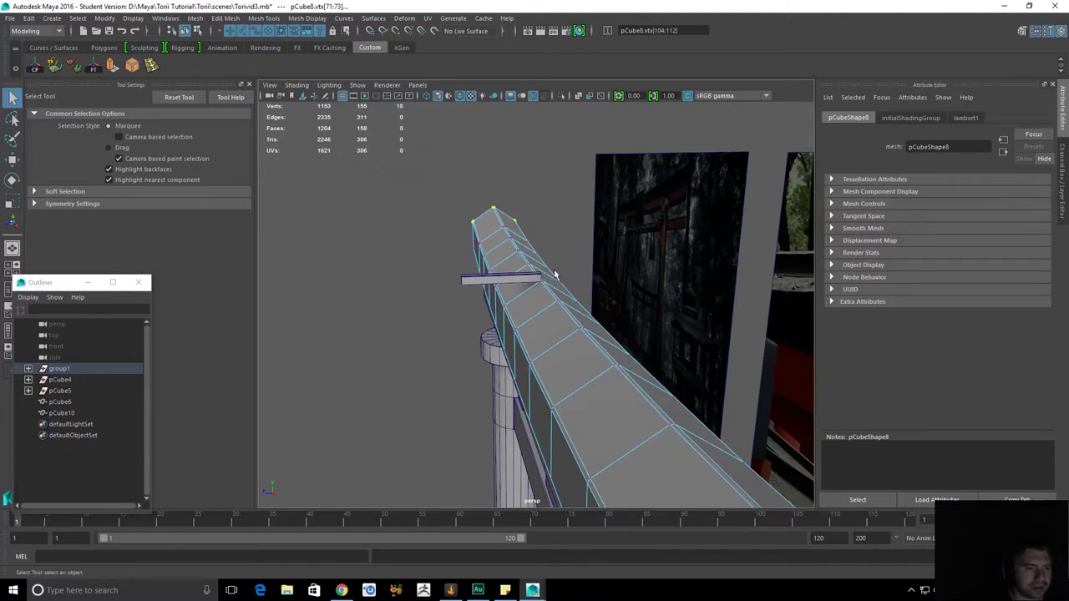
pyautogui.keyDown('alt'); pyautogui.moveTo(557, 273); pyautogui.dragTo(542, 271); pyautogui.keyUp('alt')
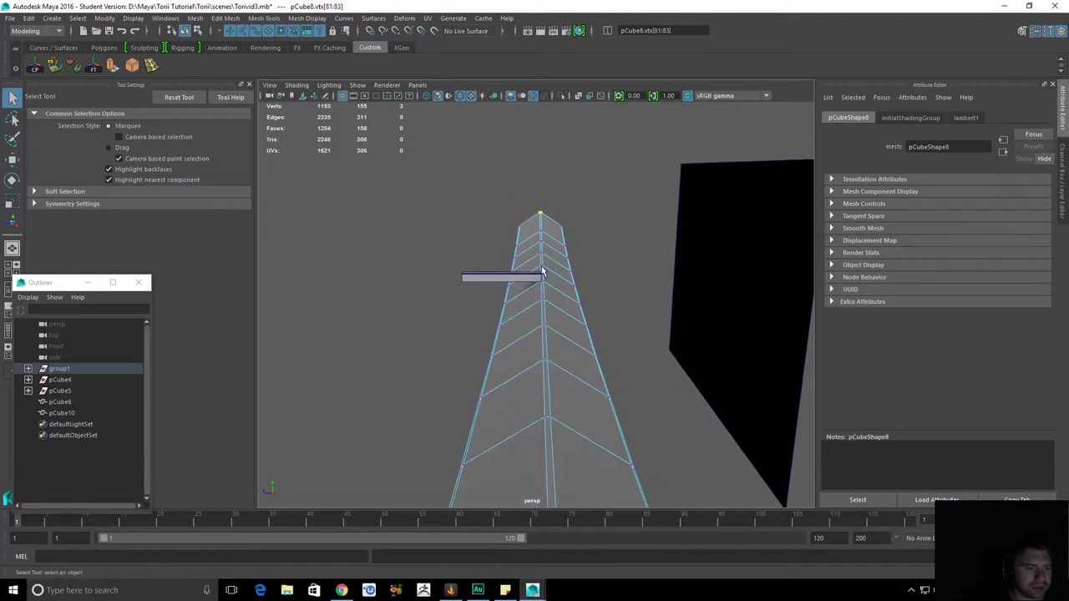
pyautogui.doubleClick(542, 242)
pyautogui.keyDown('alt'); pyautogui.moveTo(527, 285); pyautogui.dragTo(560, 312); pyautogui.keyUp('alt')
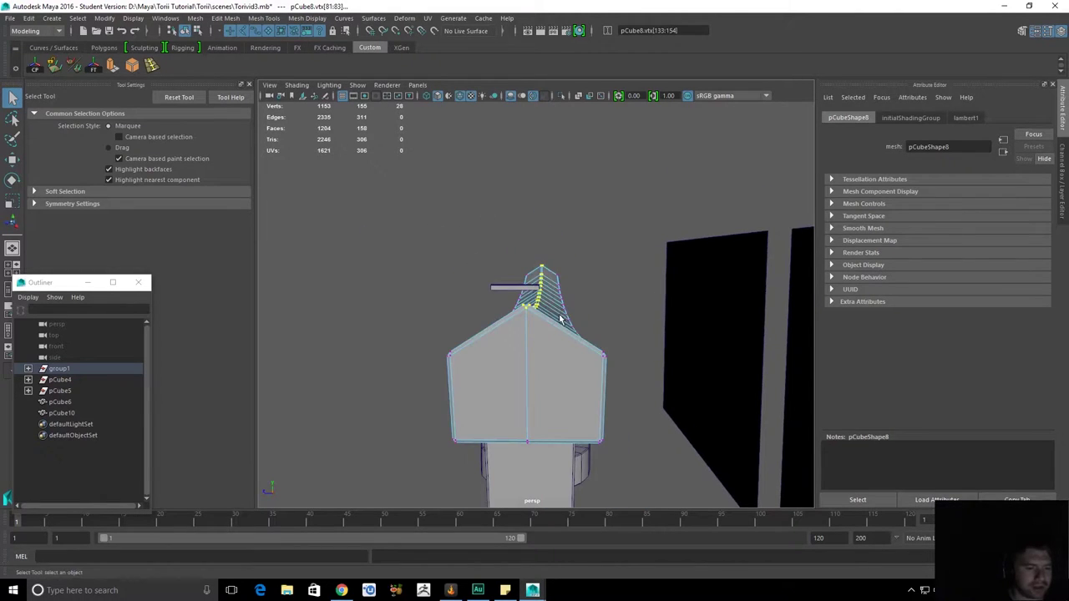
pyautogui.keyDown('alt'); pyautogui.moveTo(564, 318); pyautogui.dragTo(611, 359, button='right'); pyautogui.keyUp('alt')
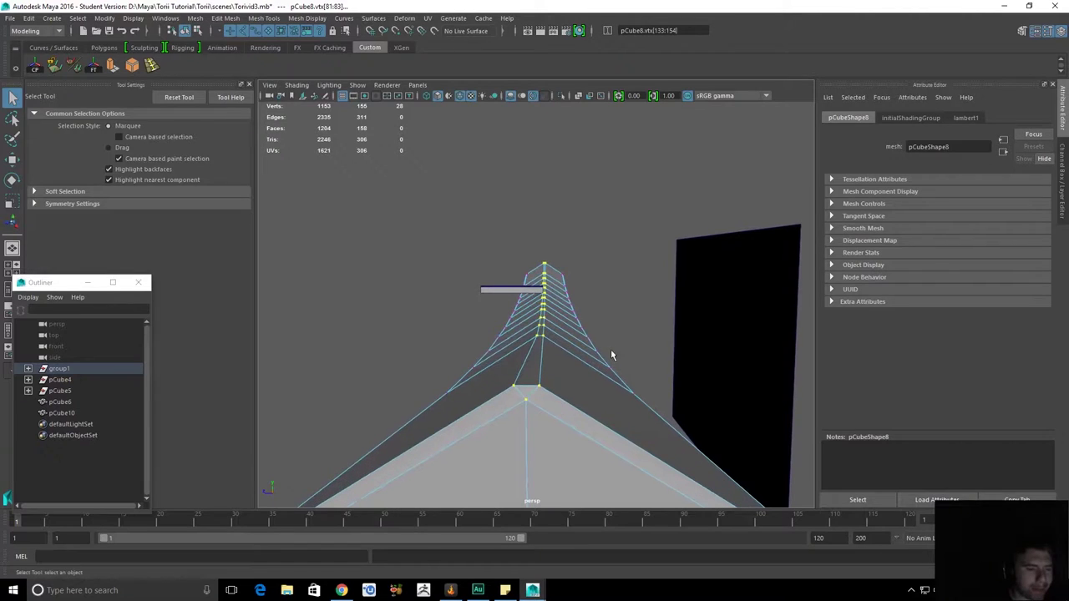
pyautogui.press('w')
pyautogui.moveTo(544, 177); pyautogui.dragTo(559, 206)
pyautogui.scroll(-5, 553, 213)
pyautogui.keyDown('alt'); pyautogui.moveTo(559, 205); pyautogui.dragTo(582, 228, button='right'); pyautogui.keyUp('alt')
pyautogui.keyDown('alt'); pyautogui.moveTo(582, 228); pyautogui.dragTo(599, 248); pyautogui.keyUp('alt')
pyautogui.press('q')
pyautogui.moveTo(558, 338); pyautogui.dragTo(573, 325, button='right')
pyautogui.click(573, 325)
# Move the bar along Y so that the bottom edge of its rear end rests near the beam's ridge.
pyautogui.scroll(4, 520, 292)
pyautogui.click(494, 265)
pyautogui.press('w')
pyautogui.press('f')
pyautogui.scroll(-3, 568, 292)
pyautogui.keyDown('alt'); pyautogui.moveTo(622, 292); pyautogui.dragTo(582, 307); pyautogui.keyUp('alt')
pyautogui.keyDown('alt'); pyautogui.moveTo(652, 327); pyautogui.dragTo(589, 294, button='middle'); pyautogui.keyUp('alt')
pyautogui.keyDown('alt'); pyautogui.moveTo(589, 294); pyautogui.dragTo(610, 299, button='right'); pyautogui.keyUp('alt')
pyautogui.keyDown('alt'); pyautogui.moveTo(610, 298); pyautogui.dragTo(644, 217); pyautogui.keyUp('alt')
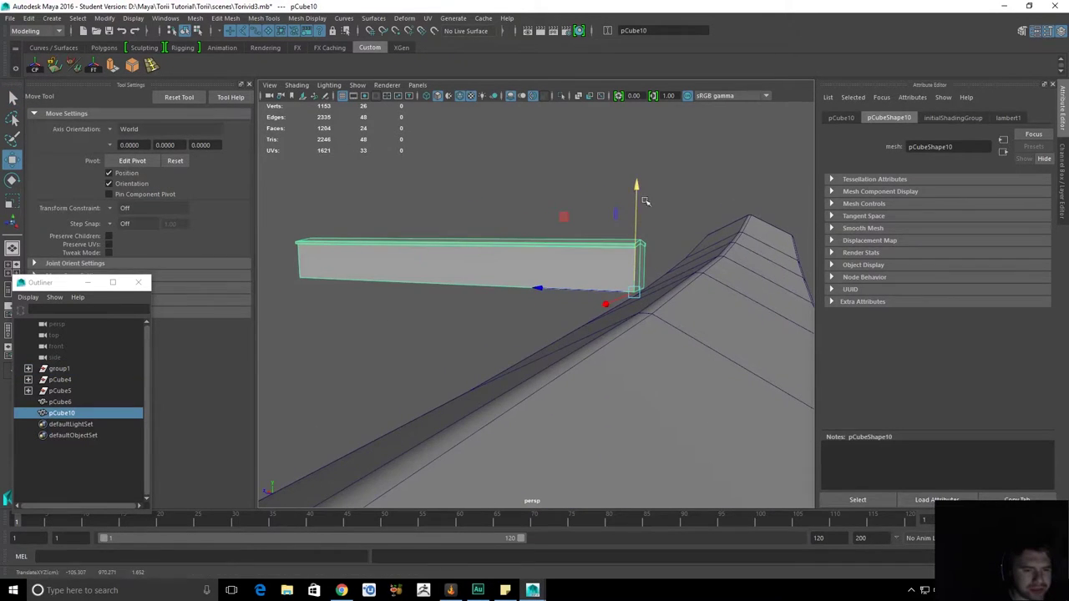
pyautogui.moveTo(647, 318); pyautogui.dragTo(642, 316)
# Insert an edge loop across the bar by splitting the ring of its lengthwise edges.
pyautogui.press('e')
pyautogui.scroll(-4, 558, 298)
pyautogui.keyDown('alt'); pyautogui.moveTo(468, 293); pyautogui.dragTo(721, 300); pyautogui.keyUp('alt')
pyautogui.press('r')
pyautogui.press('q')
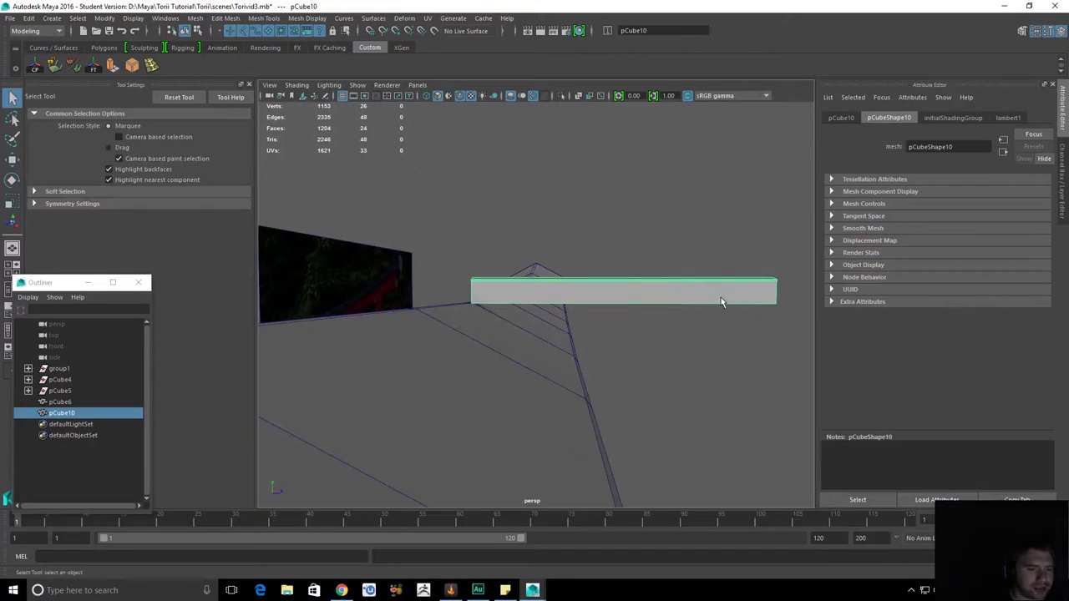
pyautogui.moveTo(721, 298); pyautogui.dragTo(715, 263, button='right')
pyautogui.click(658, 284)
pyautogui.keyDown('ctrl'); pyautogui.moveTo(605, 250); pyautogui.dragTo(455, 317, button='right'); pyautogui.keyUp('ctrl')
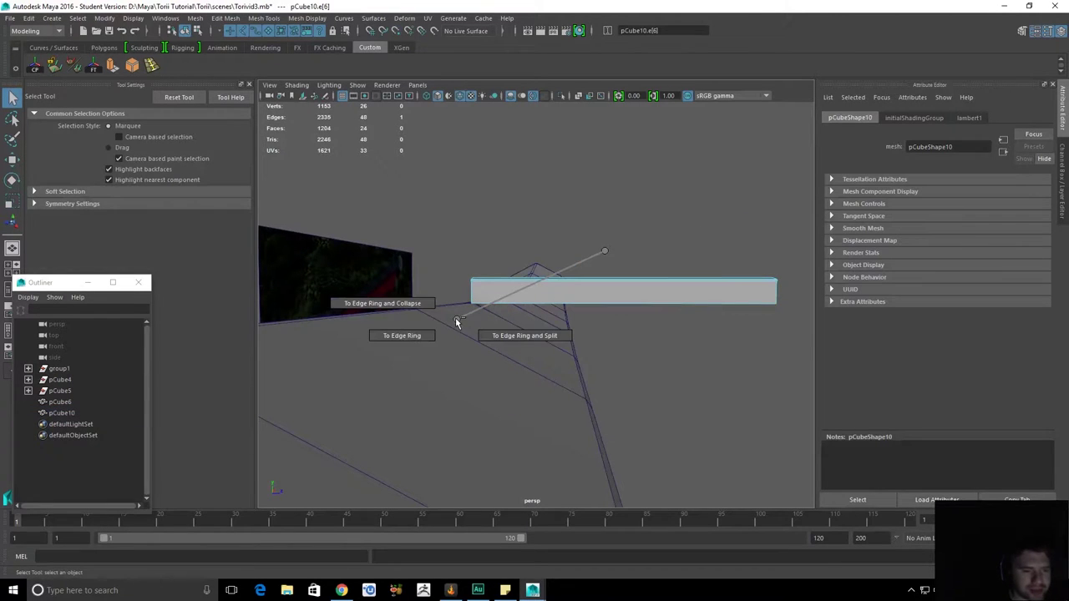
pyautogui.keyDown('ctrl'); pyautogui.moveTo(552, 339); pyautogui.dragTo(553, 338, button='right'); pyautogui.keyUp('ctrl')
# Set the split type to Multi with 4 divisions for the bar's inserted edge loops.
pyautogui.keyDown('alt'); pyautogui.moveTo(614, 320); pyautogui.dragTo(729, 313); pyautogui.keyUp('alt')
pyautogui.click(917, 117)
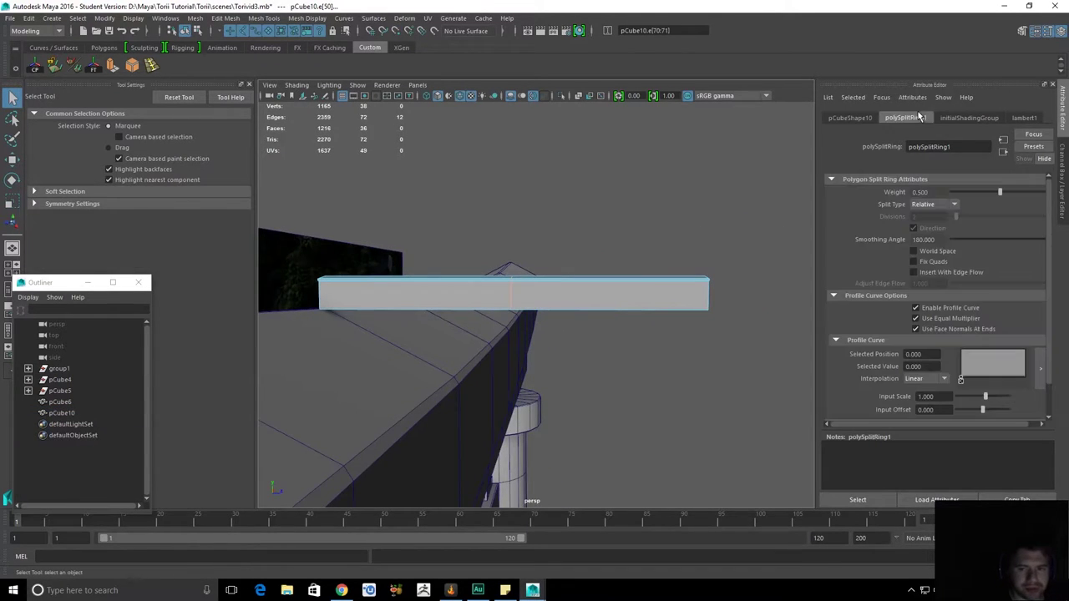
pyautogui.click(945, 207)
pyautogui.click(958, 226)
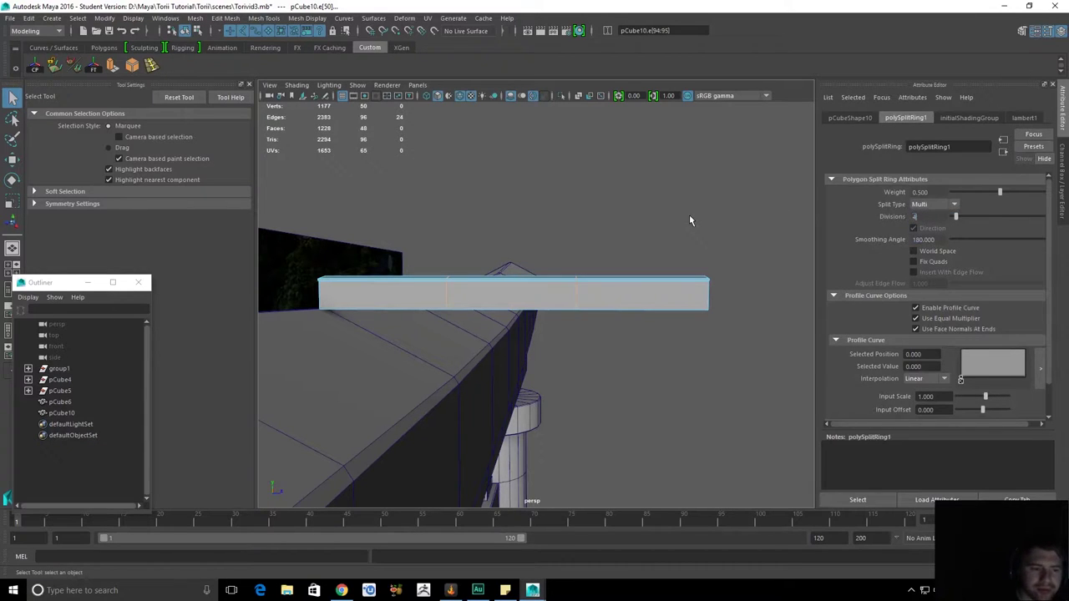
pyautogui.click(660, 208)
# Try lowering all the vertices of the bar's four inner cross sections along Y.
pyautogui.keyDown('alt'); pyautogui.moveTo(616, 278); pyautogui.dragTo(623, 277); pyautogui.keyUp('alt')
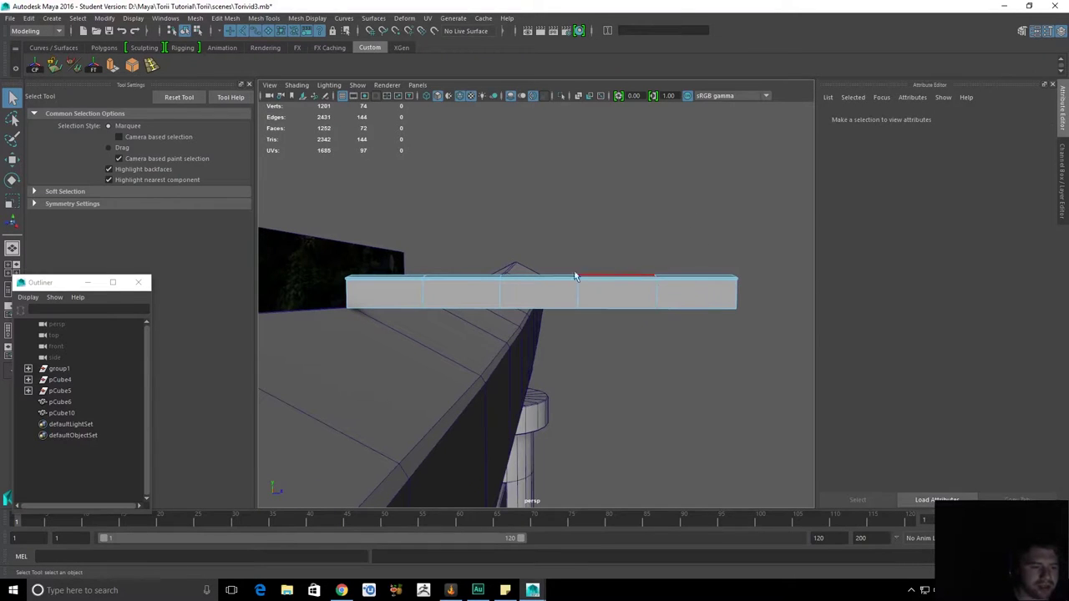
pyautogui.moveTo(396, 238); pyautogui.dragTo(683, 397)
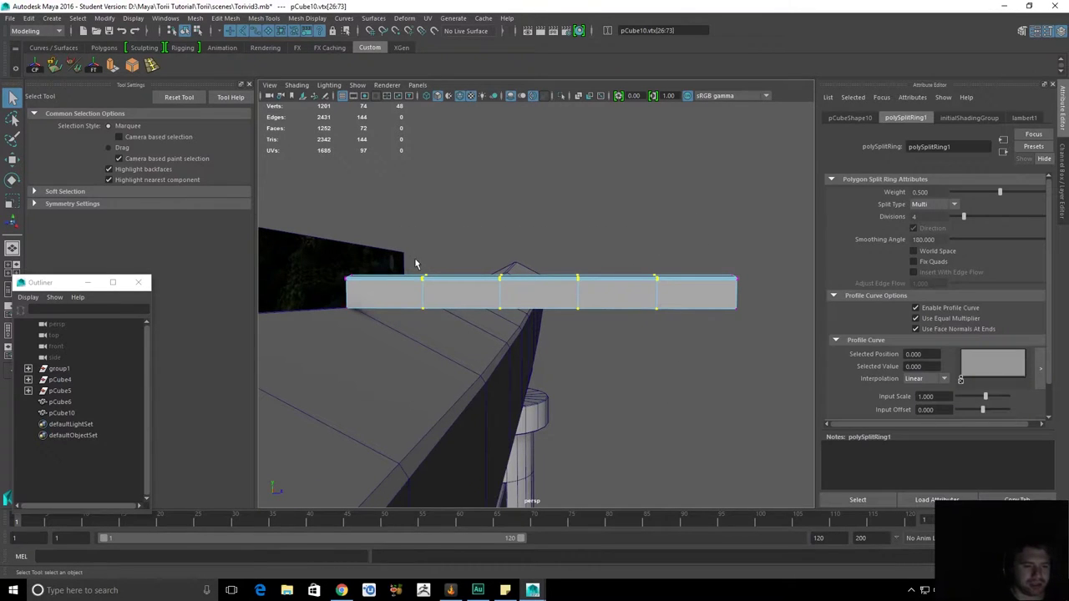
pyautogui.moveTo(638, 359); pyautogui.dragTo(568, 334)
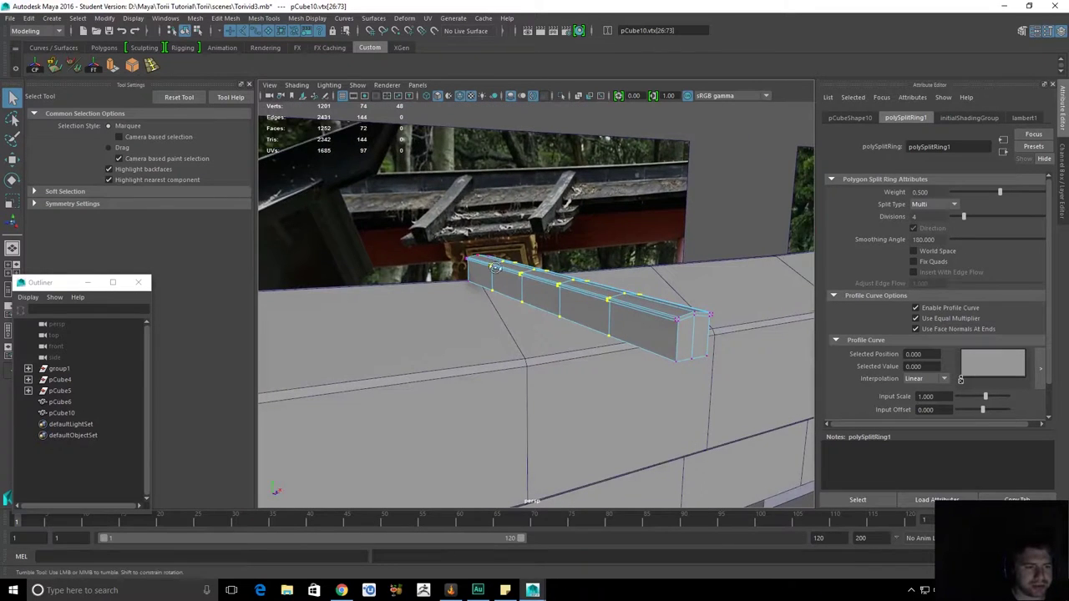
pyautogui.keyDown('alt'); pyautogui.moveTo(496, 266); pyautogui.dragTo(568, 264); pyautogui.keyUp('alt')
pyautogui.press('w')
pyautogui.moveTo(554, 174); pyautogui.dragTo(558, 178)
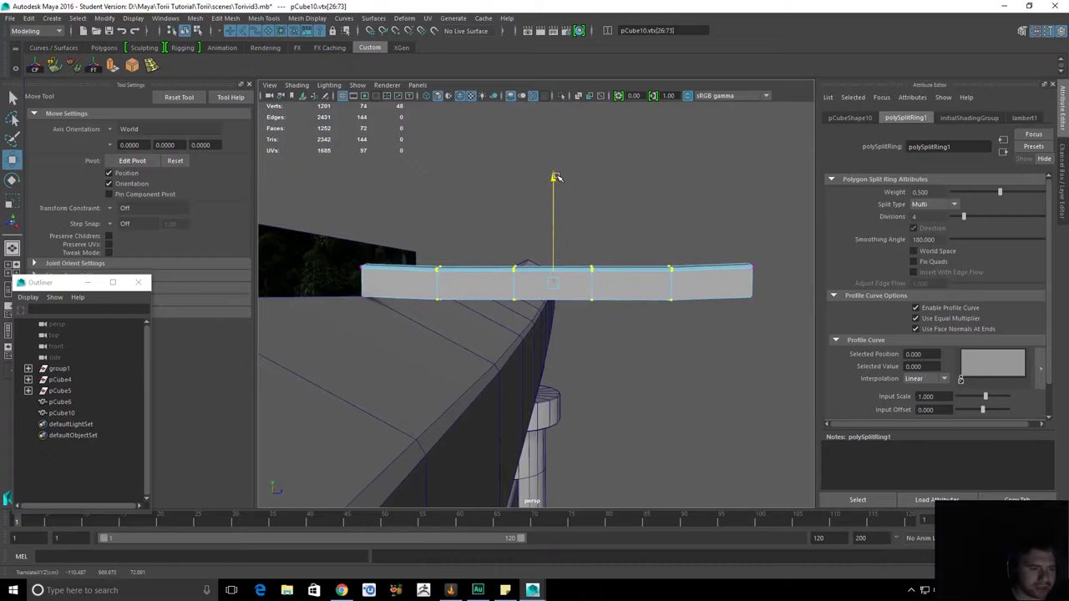
pyautogui.hotkey('ctrl', 'z')
pyautogui.press('q')
pyautogui.moveTo(558, 282); pyautogui.dragTo(566, 235, button='right')
pyautogui.click(552, 287)
pyautogui.press('e')
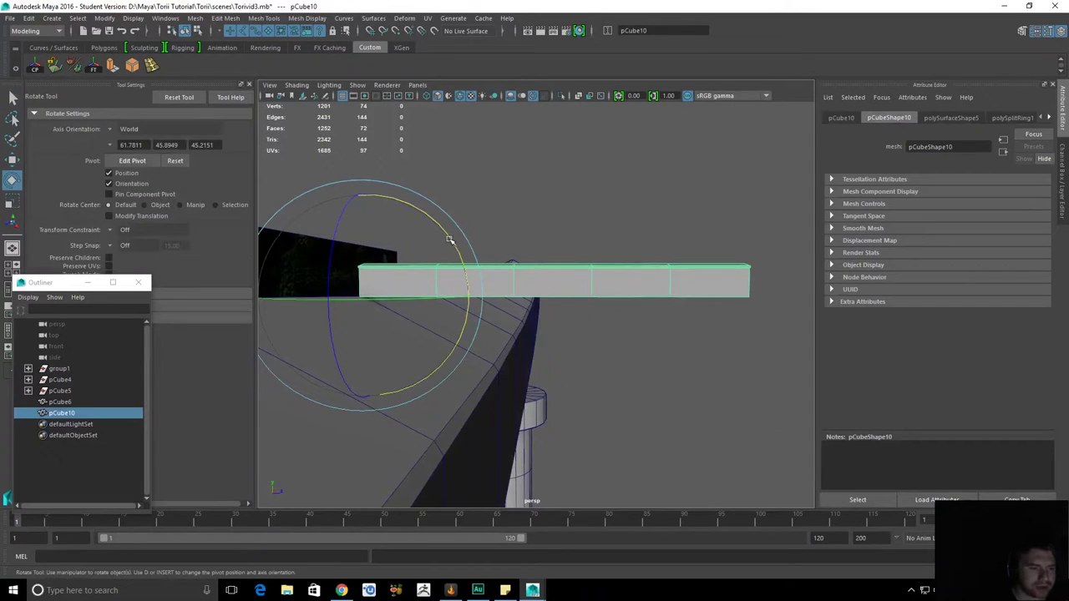
# Try selecting the bar's upper vertices for shaping a sagging top.
pyautogui.press('q')
pyautogui.press('F9')
pyautogui.moveTo(410, 237); pyautogui.dragTo(723, 286)
pyautogui.press('w')
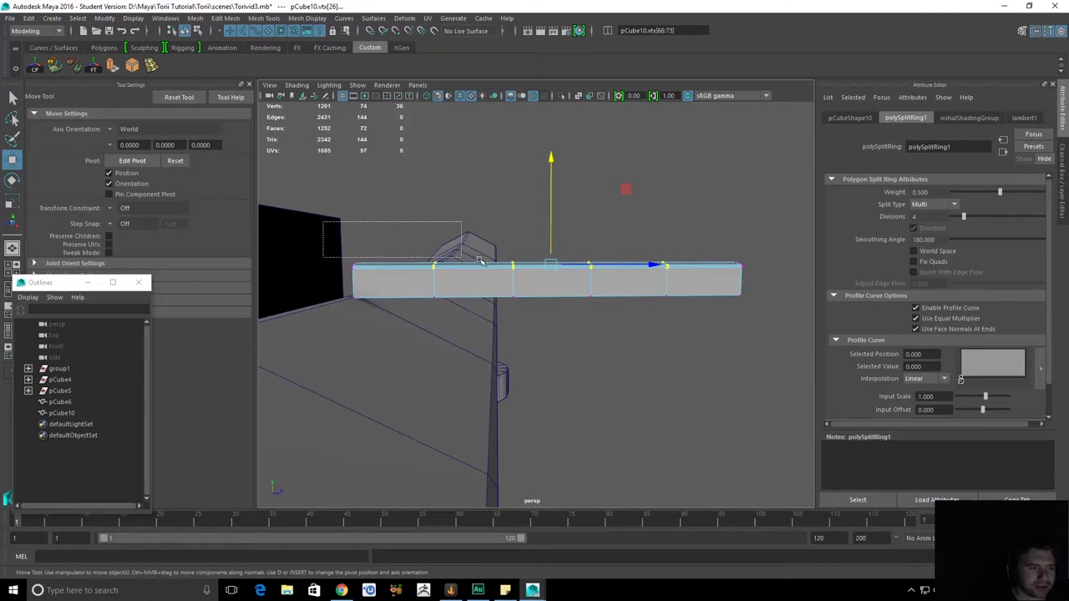
pyautogui.keyDown('alt'); pyautogui.moveTo(790, 281); pyautogui.dragTo(603, 238); pyautogui.keyUp('alt')
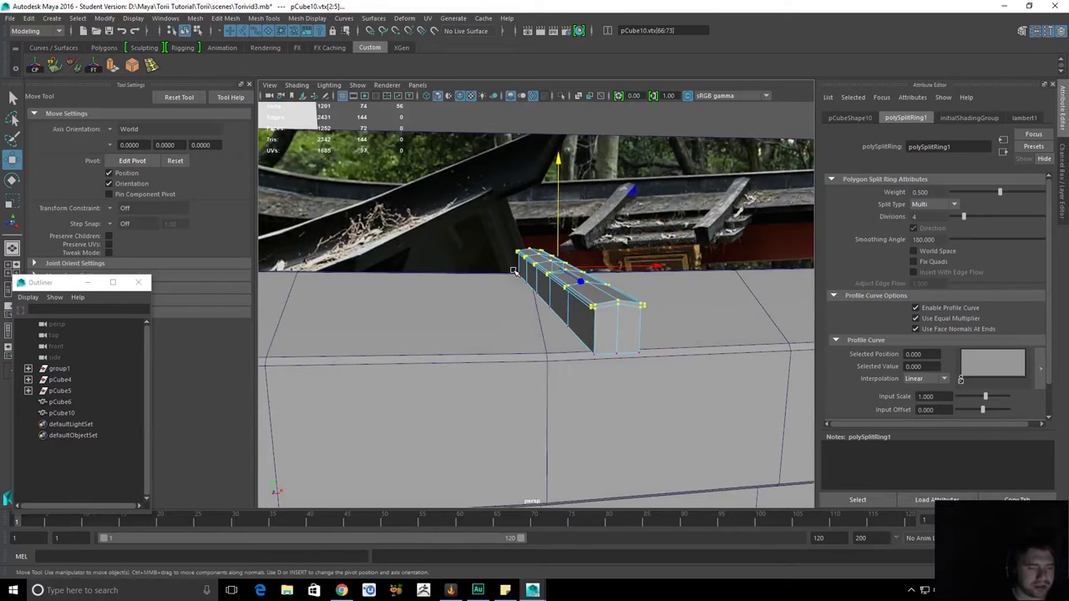
pyautogui.keyDown('alt'); pyautogui.moveTo(514, 269); pyautogui.dragTo(473, 275); pyautogui.keyUp('alt')
pyautogui.press('q')
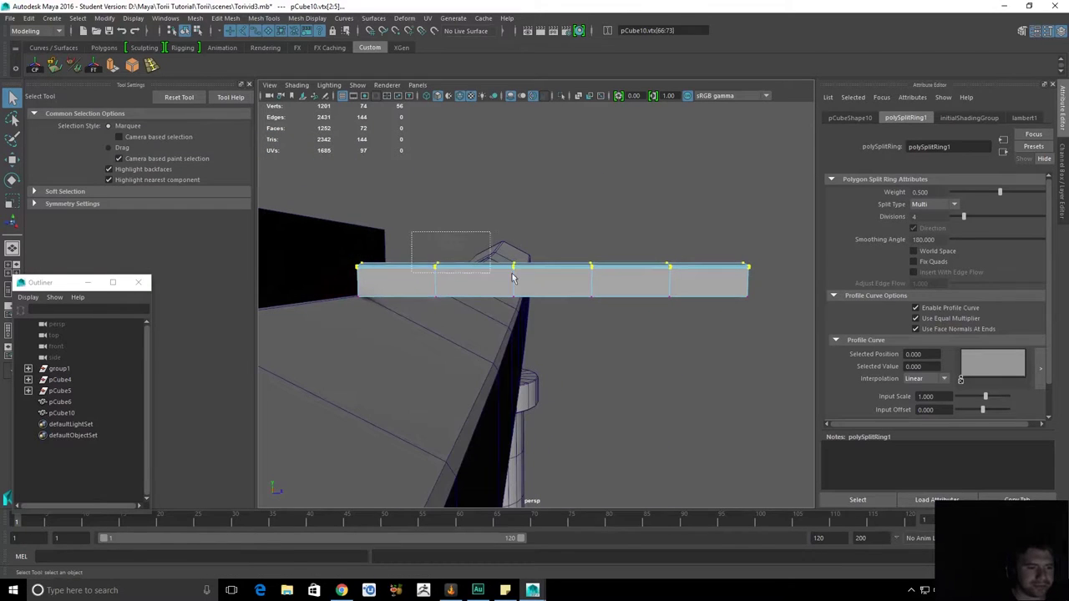
# Lower the upper vertices of the bar's four inner cross sections along Y, bringing the middle two slightly further down.
pyautogui.moveTo(411, 231); pyautogui.dragTo(677, 284)
pyautogui.press('w')
pyautogui.moveTo(554, 158); pyautogui.dragTo(553, 162)
pyautogui.moveTo(469, 229); pyautogui.dragTo(494, 248)
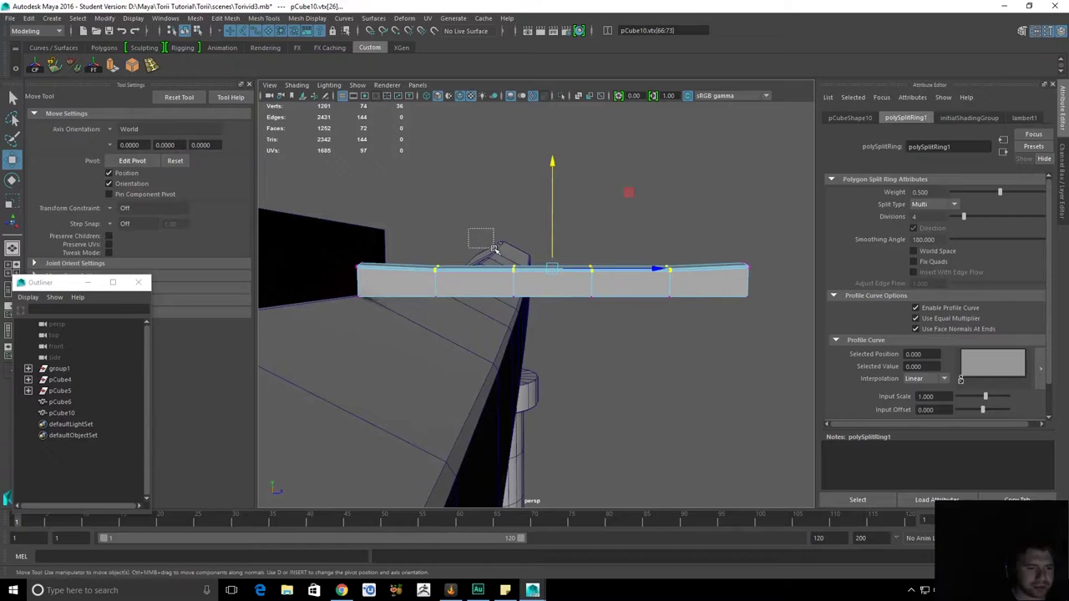
pyautogui.keyDown('ctrl'); pyautogui.moveTo(365, 291); pyautogui.dragTo(365, 292); pyautogui.keyUp('ctrl')
pyautogui.keyDown('ctrl'); pyautogui.moveTo(596, 341); pyautogui.dragTo(595, 339); pyautogui.keyUp('ctrl')
pyautogui.moveTo(551, 163); pyautogui.dragTo(551, 163)
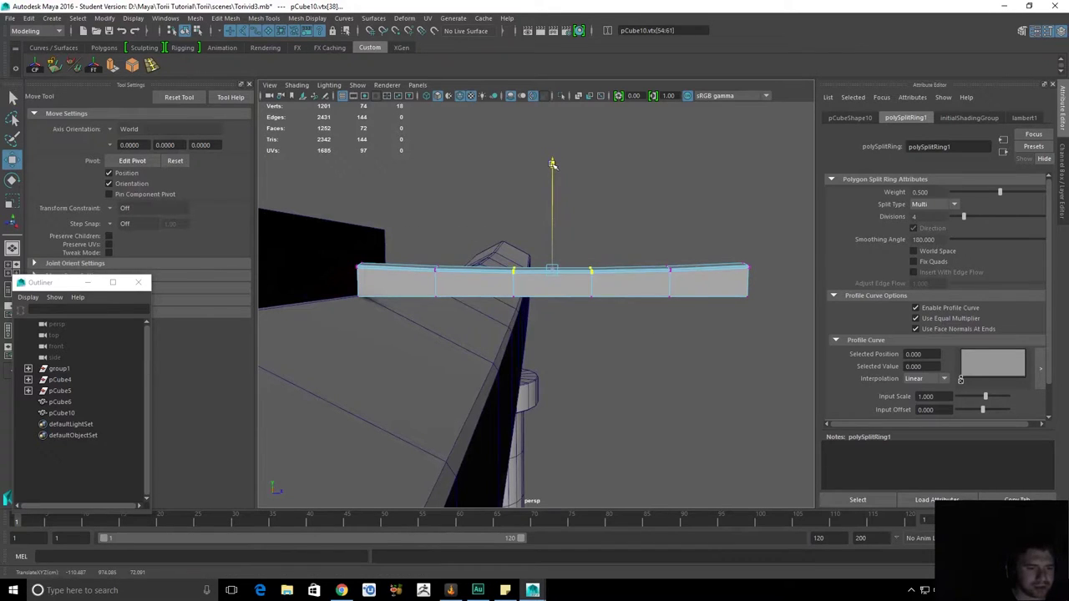
# Rotate the whole bar around X about its rear end so that it lies along the front slope of the top beam.
pyautogui.press('q')
pyautogui.moveTo(566, 281); pyautogui.dragTo(599, 257, button='right')
pyautogui.click(723, 277)
pyautogui.keyDown('alt'); pyautogui.moveTo(641, 294); pyautogui.dragTo(622, 248); pyautogui.keyUp('alt')
pyautogui.press('e')
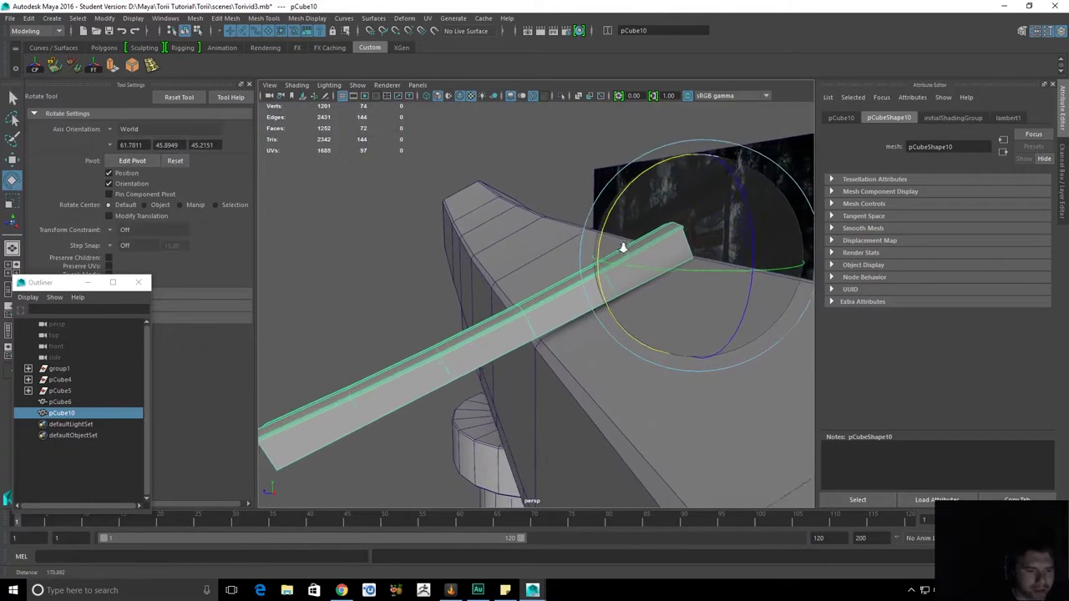
pyautogui.keyDown('alt'); pyautogui.moveTo(623, 248); pyautogui.dragTo(676, 281, button='right'); pyautogui.keyUp('alt')
pyautogui.keyDown('alt'); pyautogui.moveTo(676, 282); pyautogui.dragTo(716, 210); pyautogui.keyUp('alt')
pyautogui.moveTo(723, 144); pyautogui.dragTo(368, 59)
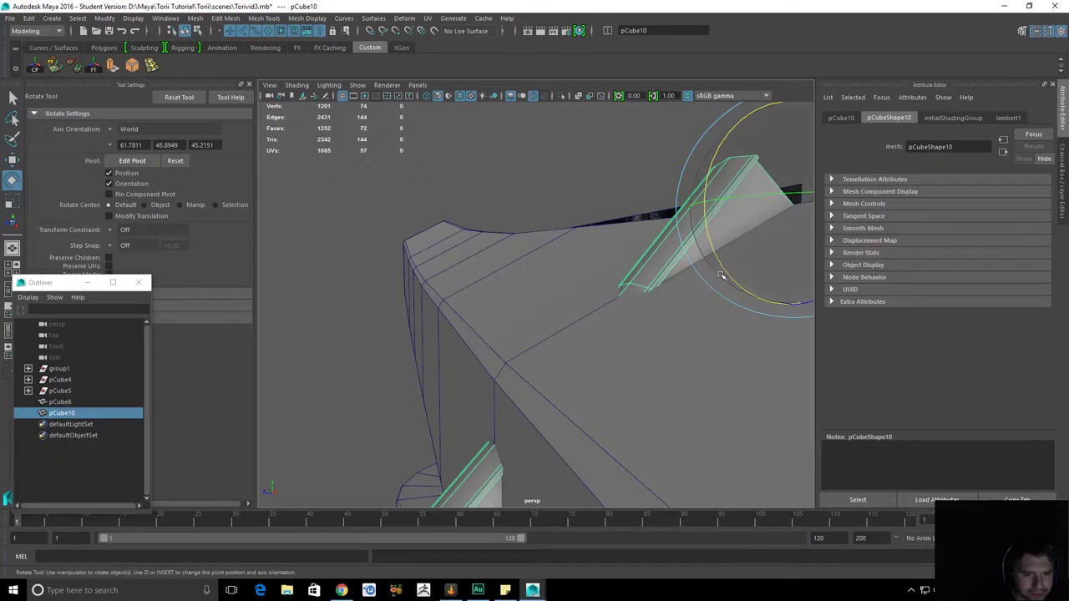
pyautogui.moveTo(721, 276); pyautogui.dragTo(418, 385)
pyautogui.keyDown('alt'); pyautogui.moveTo(484, 356); pyautogui.dragTo(558, 322); pyautogui.keyUp('alt')
pyautogui.press('q')
pyautogui.click(487, 208)
# Shorten the tilted bar slightly by scaling it along its length.
pyautogui.scroll(-3, 516, 234)
pyautogui.keyDown('alt'); pyautogui.moveTo(523, 239); pyautogui.dragTo(612, 258); pyautogui.keyUp('alt')
pyautogui.click(523, 312)
pyautogui.scroll(-5, 559, 300)
pyautogui.keyDown('alt'); pyautogui.moveTo(563, 305); pyautogui.dragTo(518, 298); pyautogui.keyUp('alt')
pyautogui.press('r')
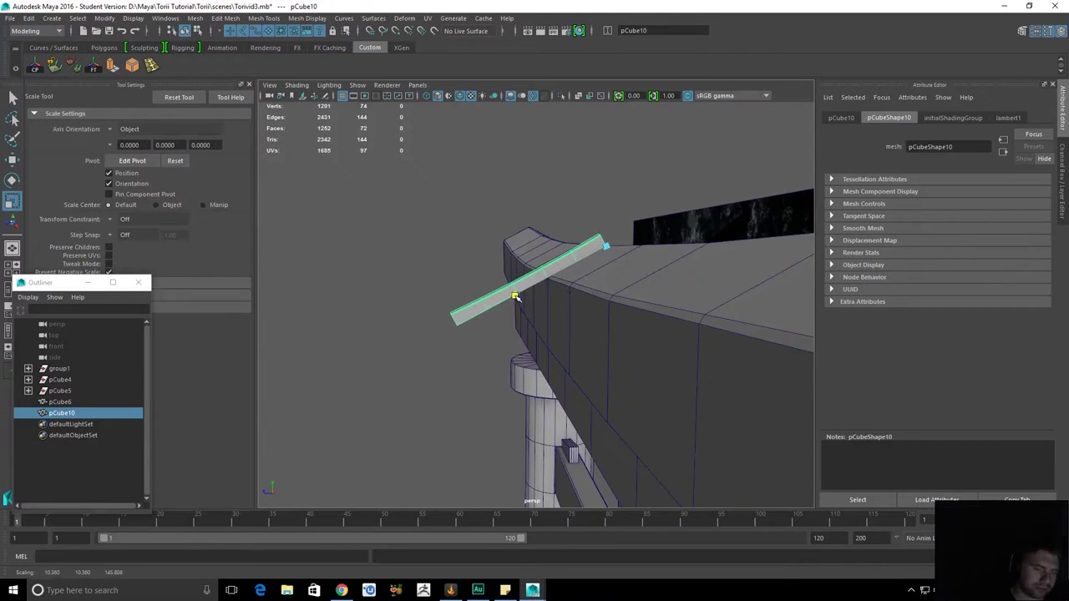
pyautogui.moveTo(510, 299); pyautogui.dragTo(519, 294)
pyautogui.keyDown('alt'); pyautogui.moveTo(523, 301); pyautogui.dragTo(632, 288); pyautogui.keyUp('alt')
pyautogui.press('q')
pyautogui.click(638, 181)
# Widen the bar slightly by scaling it along X.
pyautogui.moveTo(655, 219)
pyautogui.keyDown('alt'); pyautogui.mouseDown()
pyautogui.moveTo(663, 268)
pyautogui.moveTo(653, 285)
pyautogui.moveTo(599, 255)
pyautogui.moveTo(507, 245)
pyautogui.moveTo(468, 274)
pyautogui.moveTo(580, 315)
pyautogui.moveTo(649, 225)
pyautogui.mouseUp(); pyautogui.keyUp('alt')
pyautogui.scroll(5, 501, 286)
pyautogui.click(534, 305)
pyautogui.press('r')
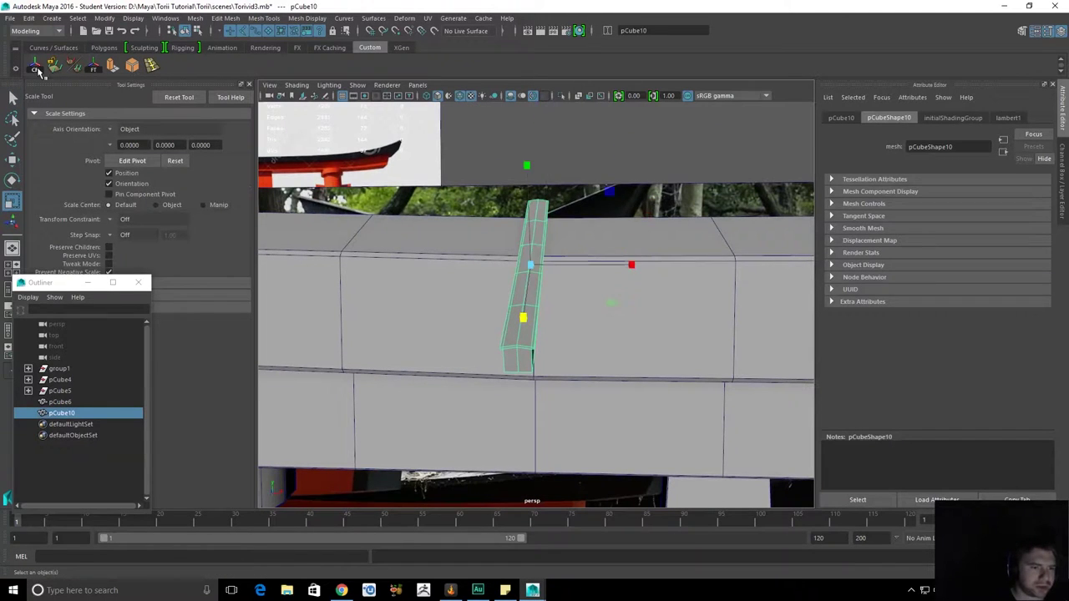
pyautogui.keyDown('alt'); pyautogui.moveTo(482, 253); pyautogui.dragTo(670, 273); pyautogui.keyUp('alt')
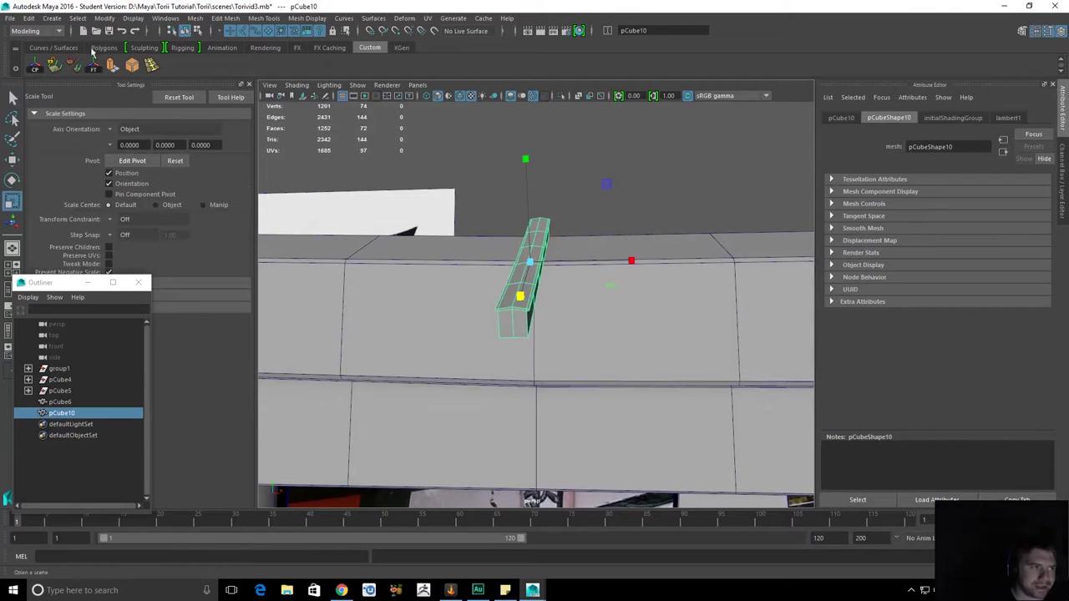
pyautogui.click(105, 18)
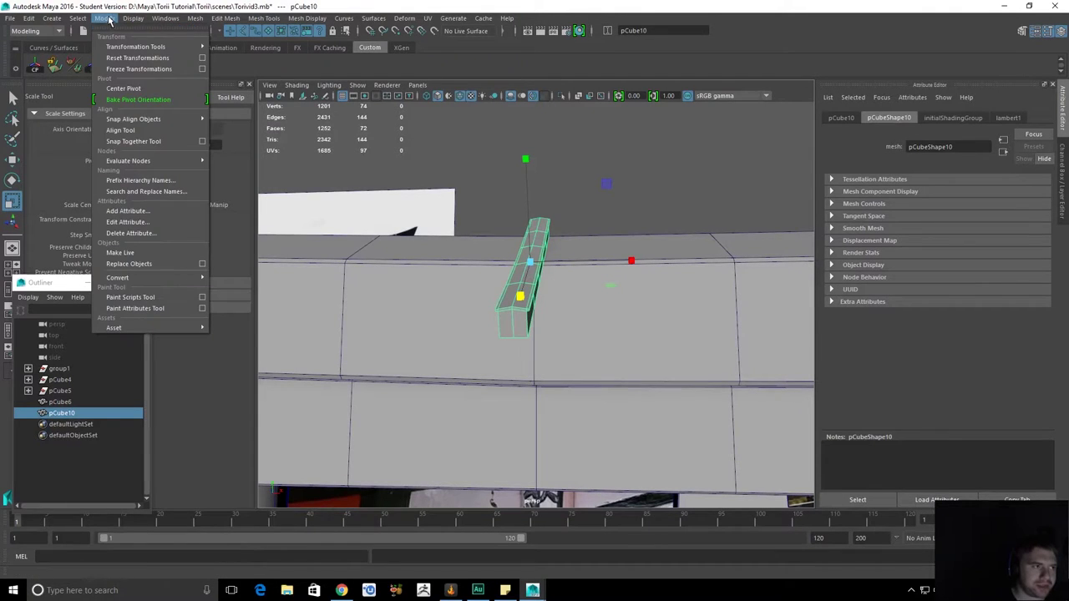
pyautogui.click(594, 269)
pyautogui.moveTo(631, 262); pyautogui.dragTo(635, 261, button='middle')
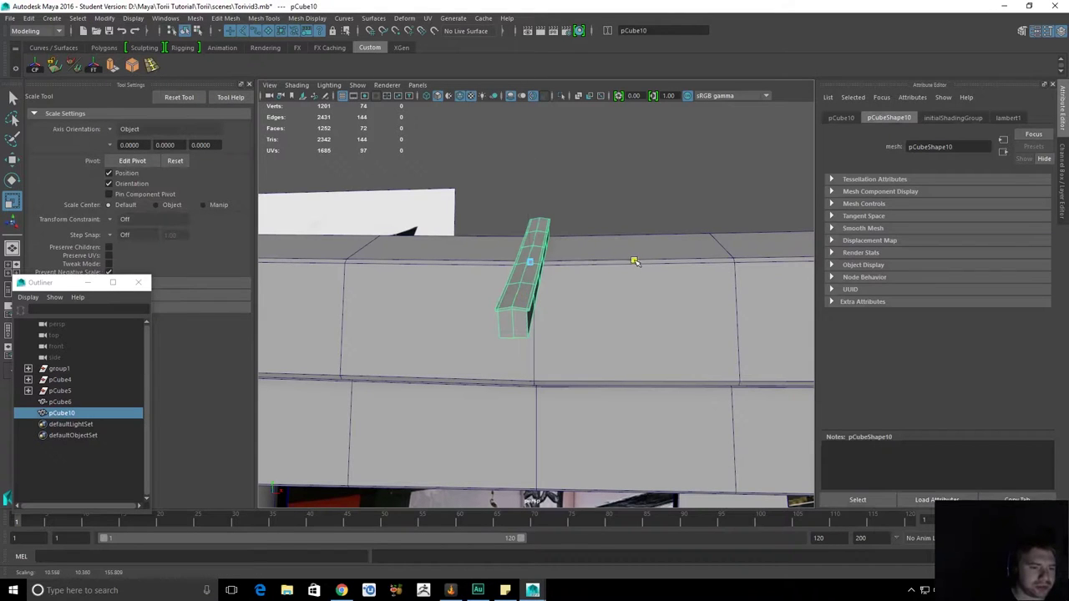
pyautogui.click(593, 227)
pyautogui.keyDown('alt'); pyautogui.moveTo(592, 226); pyautogui.dragTo(670, 270); pyautogui.keyUp('alt')
pyautogui.click(542, 234)
pyautogui.scroll(-5, 541, 234)
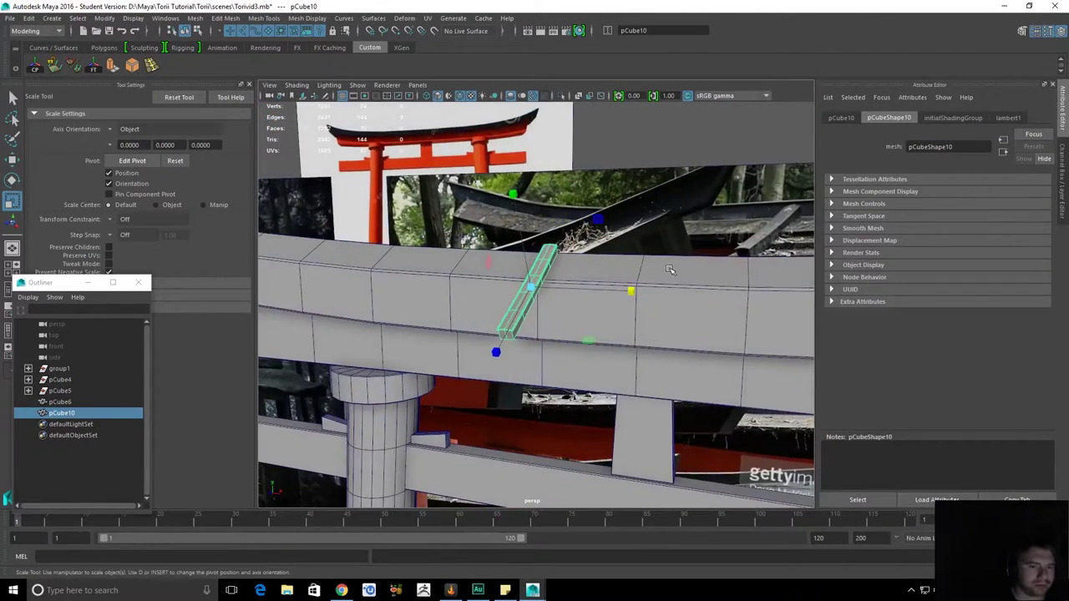
pyautogui.keyDown('alt'); pyautogui.moveTo(484, 238); pyautogui.dragTo(639, 296); pyautogui.keyUp('alt')
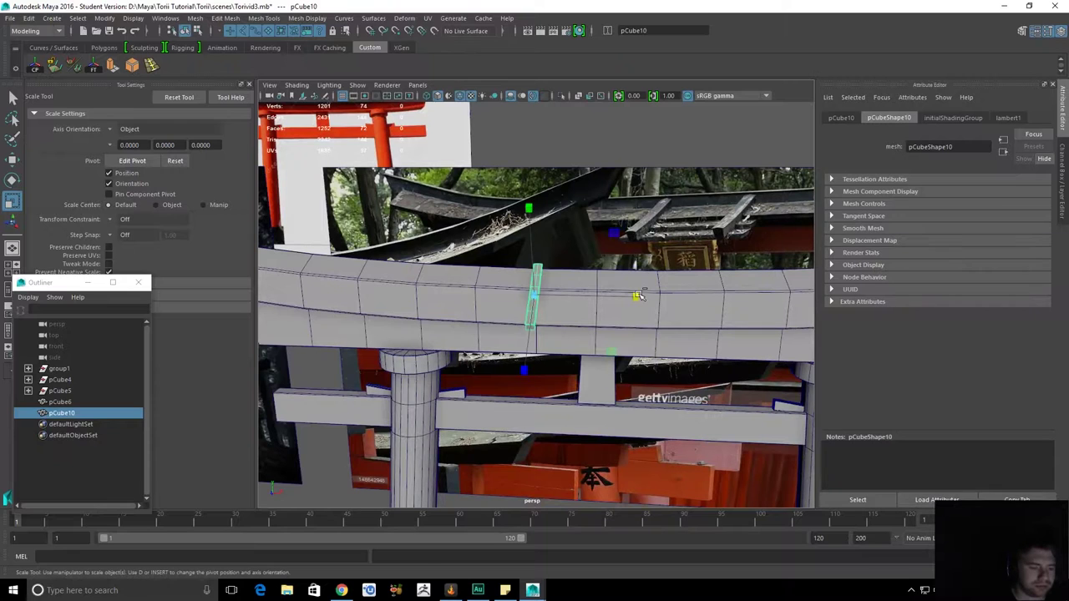
pyautogui.hotkey('ctrl', 'd')
pyautogui.press('w')
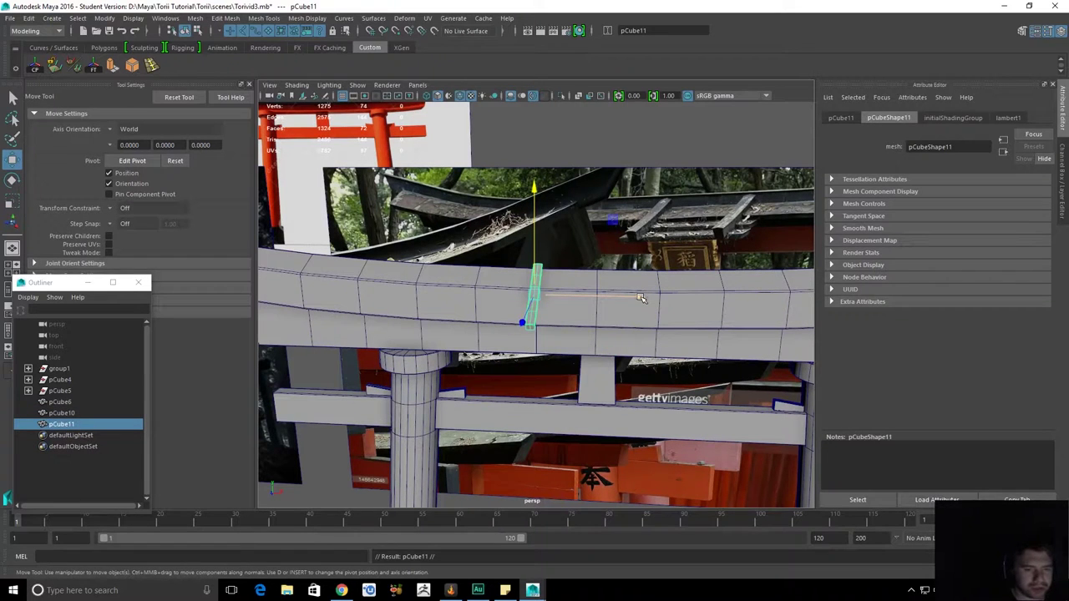
pyautogui.press('Delete')
# Create a polygon cube and raise it along Y to the height of the top beam.
pyautogui.keyDown('alt'); pyautogui.moveTo(651, 305); pyautogui.dragTo(493, 298); pyautogui.keyUp('alt')
pyautogui.press('space')
pyautogui.click(425, 258)
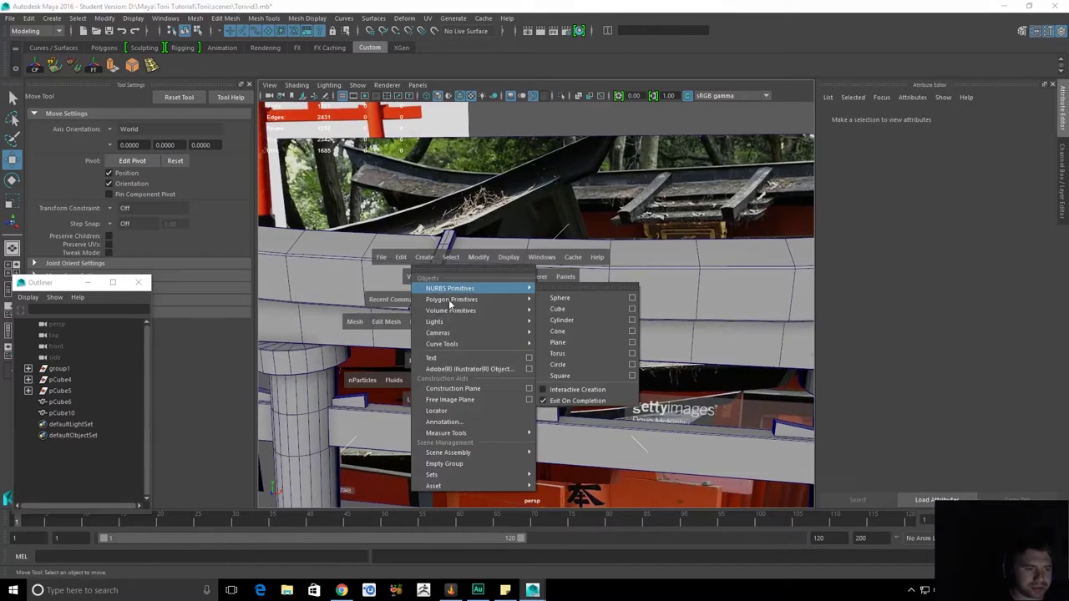
pyautogui.moveTo(493, 300)
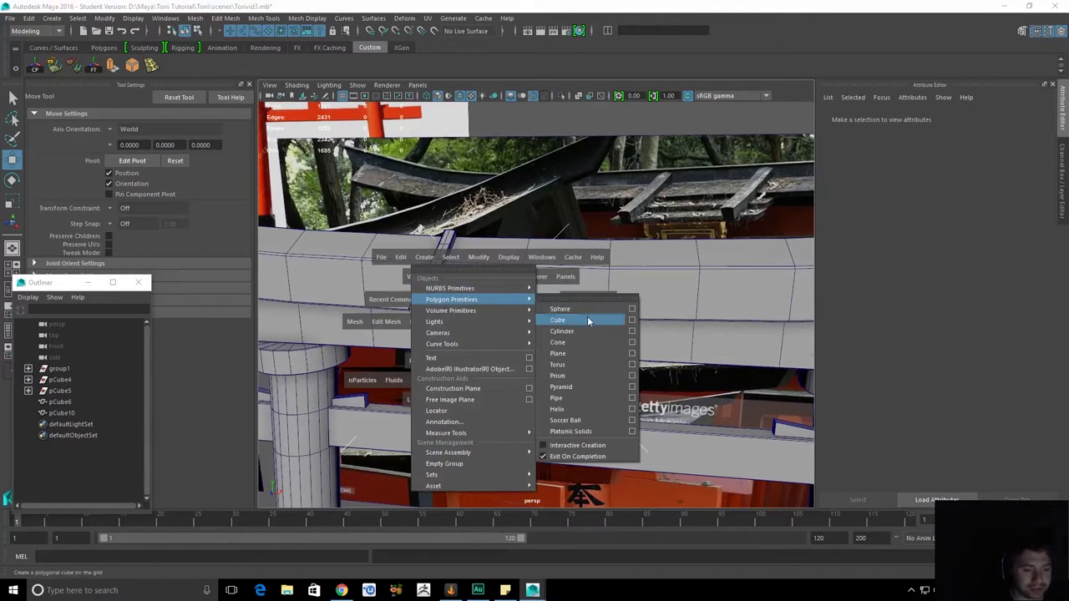
pyautogui.click(586, 318)
pyautogui.scroll(-5, 541, 373)
pyautogui.press('r')
pyautogui.press('w')
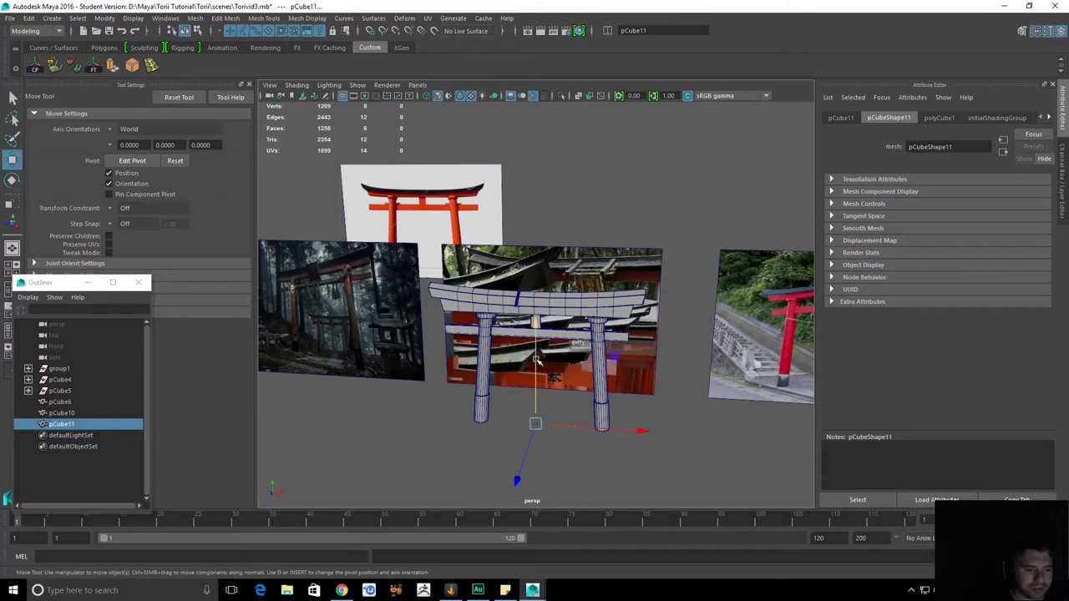
pyautogui.moveTo(539, 332); pyautogui.dragTo(528, 222)
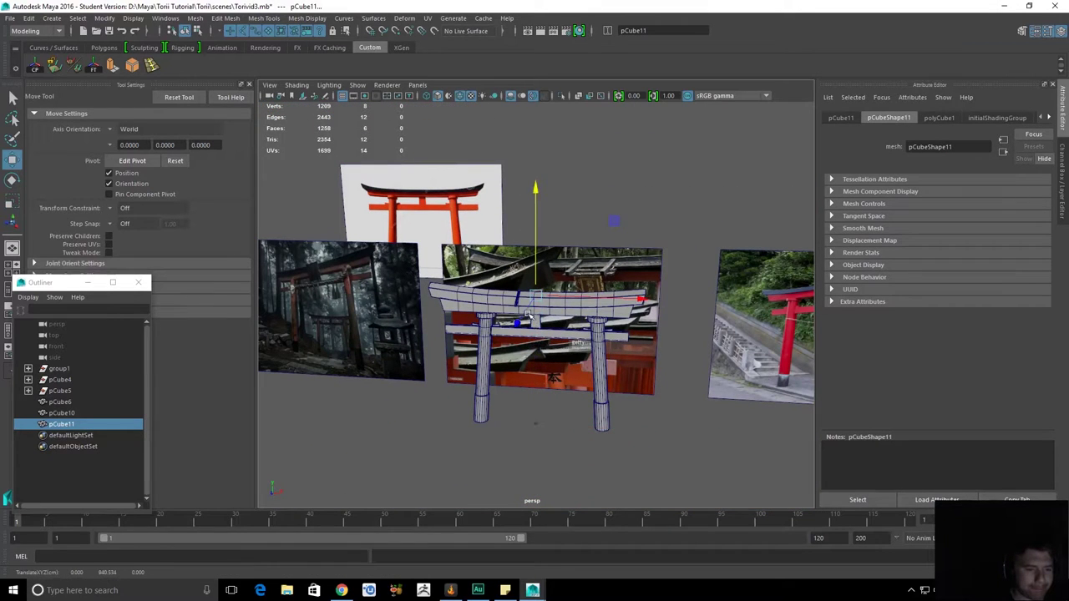
# Snap the new cube onto the front edge of the top beam's roof, beside the tilted bar.
pyautogui.press('r')
pyautogui.press('f')
pyautogui.scroll(-3, 538, 309)
pyautogui.scroll(-4, 537, 309)
pyautogui.keyDown('alt'); pyautogui.moveTo(537, 309); pyautogui.dragTo(485, 354); pyautogui.keyUp('alt')
pyautogui.press('w')
pyautogui.keyDown('alt'); pyautogui.moveTo(507, 315); pyautogui.dragTo(458, 357); pyautogui.keyUp('alt')
pyautogui.keyDown('alt'); pyautogui.moveTo(458, 358); pyautogui.dragTo(665, 357, button='right'); pyautogui.keyUp('alt')
pyautogui.press('v')
pyautogui.moveTo(611, 288); pyautogui.dragTo(563, 271, button='middle')
# Enlarge the cube, flatten it to a Y scale of about 5.8 and extend it to a Z scale of about 37.1.
pyautogui.press('r')
pyautogui.moveTo(576, 303); pyautogui.dragTo(622, 280)
pyautogui.press('f')
pyautogui.keyDown('alt'); pyautogui.moveTo(622, 280); pyautogui.dragTo(557, 281, button='right'); pyautogui.keyUp('alt')
pyautogui.moveTo(537, 204); pyautogui.dragTo(539, 282)
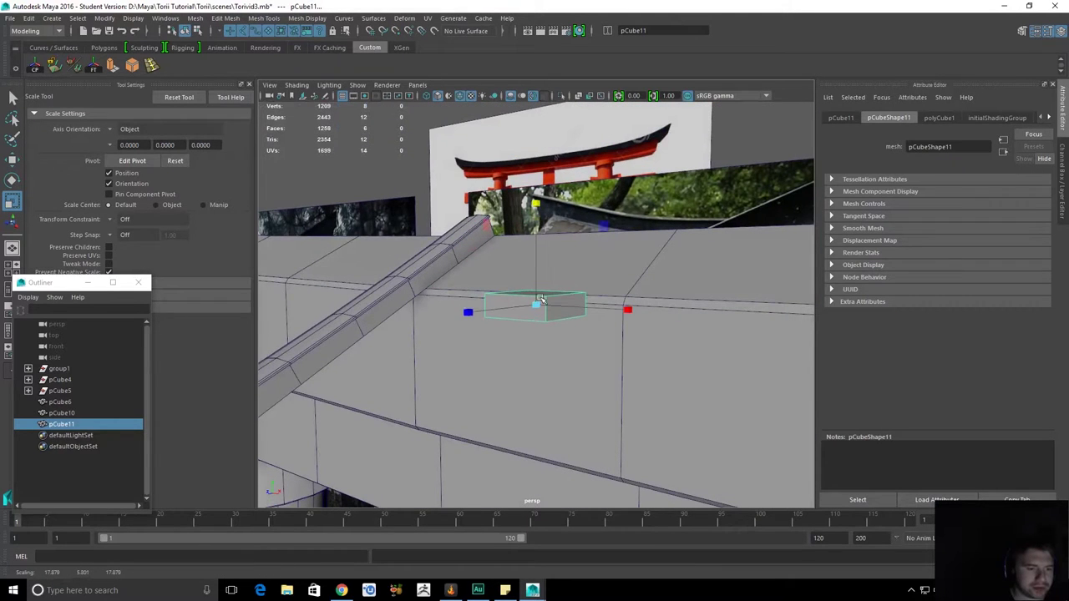
pyautogui.moveTo(468, 312); pyautogui.dragTo(362, 329)
# Bring the plank forward in Z and lengthen it along X until it reaches the tilted bar, checking it in the front view.
pyautogui.keyDown('alt'); pyautogui.moveTo(606, 342); pyautogui.dragTo(532, 347, button='right'); pyautogui.keyUp('alt')
pyautogui.keyDown('alt'); pyautogui.moveTo(532, 347); pyautogui.dragTo(544, 315); pyautogui.keyUp('alt')
pyautogui.keyDown('alt'); pyautogui.moveTo(544, 315); pyautogui.dragTo(518, 305, button='right'); pyautogui.keyUp('alt')
pyautogui.keyDown('alt'); pyautogui.moveTo(518, 305); pyautogui.dragTo(599, 303); pyautogui.keyUp('alt')
pyautogui.press('space')
pyautogui.scroll(-10, 600, 304)
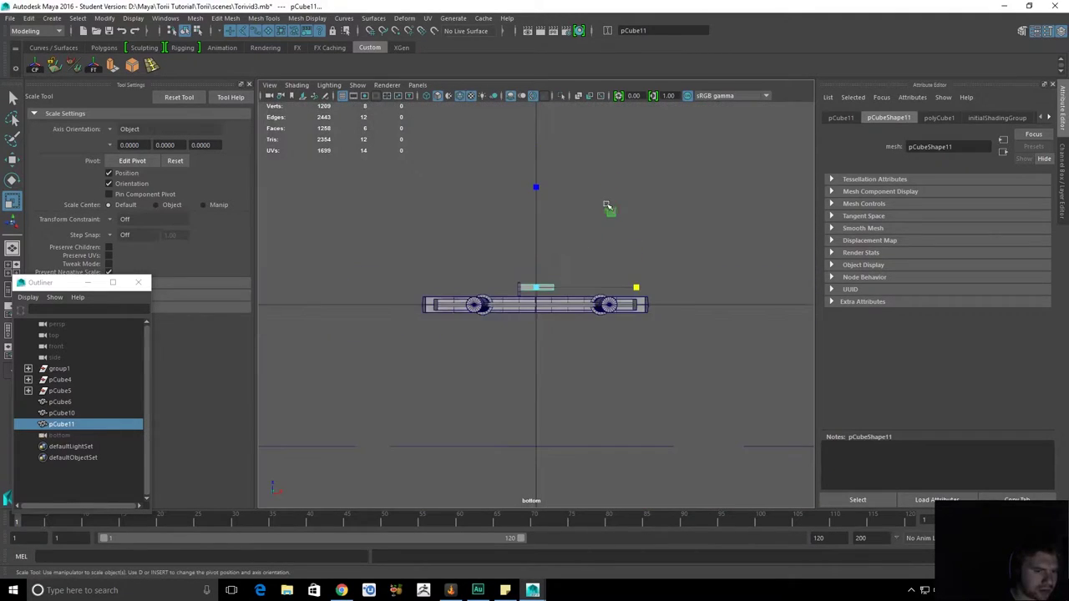
pyautogui.press('space')
pyautogui.moveTo(564, 260); pyautogui.dragTo(563, 274)
pyautogui.scroll(-6, 505, 301)
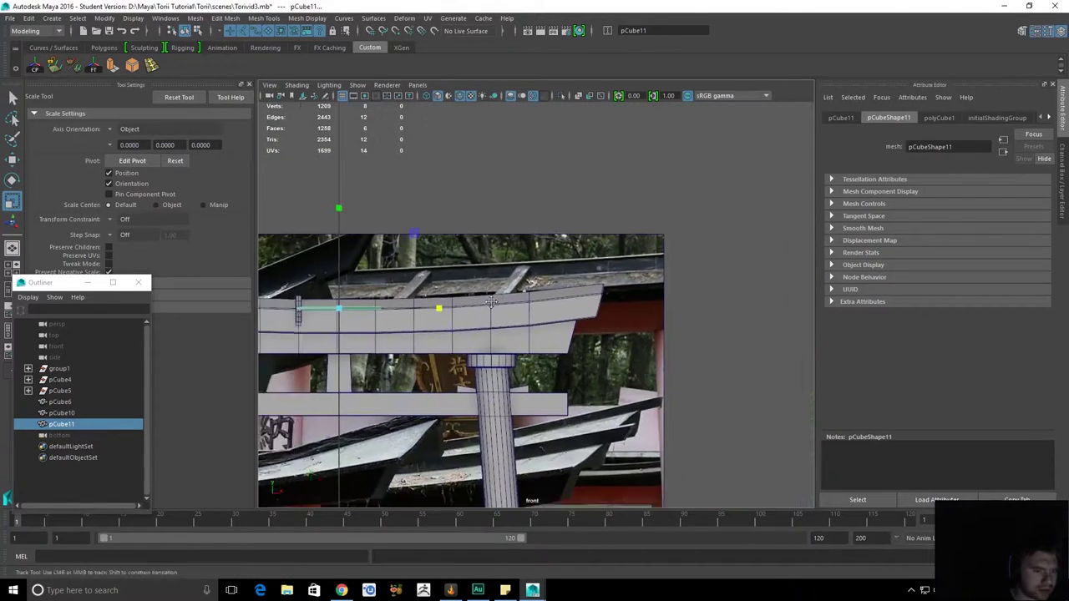
pyautogui.keyDown('alt'); pyautogui.moveTo(506, 302); pyautogui.dragTo(593, 277, button='middle'); pyautogui.keyUp('alt')
pyautogui.press('space')
pyautogui.moveTo(593, 274); pyautogui.dragTo(491, 302)
# Adjust the plank's height along Y so that it sits just beneath the lower end of the tilted bar.
pyautogui.keyDown('alt'); pyautogui.moveTo(491, 302); pyautogui.dragTo(490, 334, button='right'); pyautogui.keyUp('alt')
pyautogui.keyDown('alt'); pyautogui.moveTo(491, 334); pyautogui.dragTo(538, 203); pyautogui.keyUp('alt')
pyautogui.press('w')
pyautogui.keyDown('alt'); pyautogui.moveTo(532, 253); pyautogui.dragTo(559, 298); pyautogui.keyUp('alt')
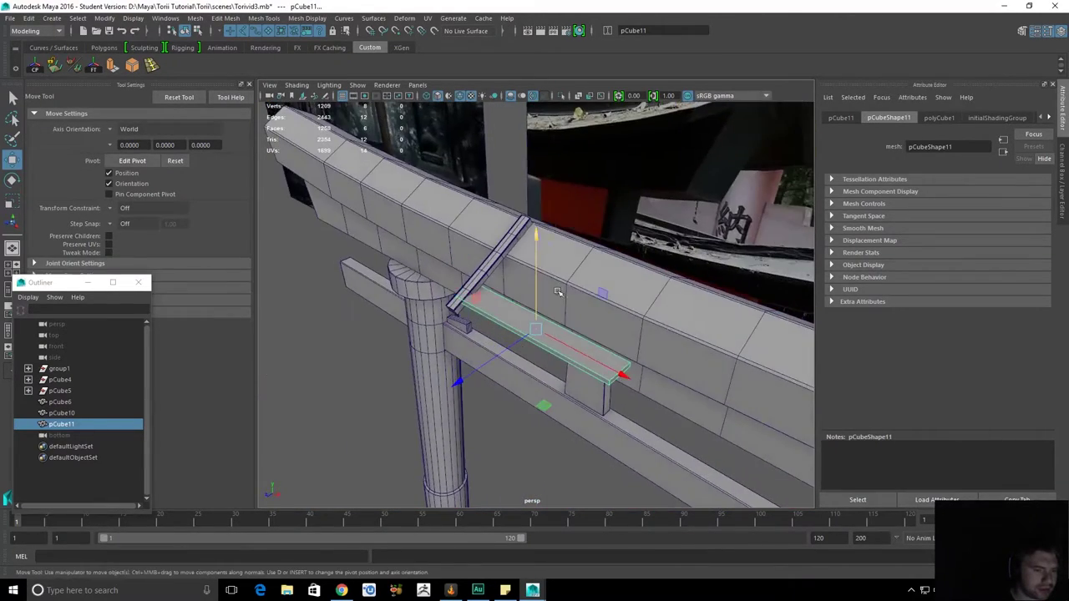
pyautogui.moveTo(542, 248); pyautogui.dragTo(542, 250)
pyautogui.press('f')
pyautogui.keyDown('alt'); pyautogui.moveTo(525, 294); pyautogui.dragTo(471, 289); pyautogui.keyUp('alt')
pyautogui.keyDown('alt'); pyautogui.moveTo(470, 289); pyautogui.dragTo(544, 310, button='right'); pyautogui.keyUp('alt')
pyautogui.keyDown('alt'); pyautogui.moveTo(544, 310); pyautogui.dragTo(509, 199); pyautogui.keyUp('alt')
pyautogui.moveTo(505, 195); pyautogui.dragTo(507, 192)
# Lengthen the plank along the beam to an X scale of about 264.
pyautogui.press('r')
pyautogui.keyDown('alt'); pyautogui.moveTo(511, 255); pyautogui.dragTo(618, 292); pyautogui.keyUp('alt')
pyautogui.scroll(-10, 650, 303)
pyautogui.scroll(2, 497, 299)
pyautogui.keyDown('alt'); pyautogui.moveTo(619, 293); pyautogui.dragTo(767, 334, button='right'); pyautogui.keyUp('alt')
pyautogui.keyDown('alt'); pyautogui.moveTo(651, 276); pyautogui.dragTo(703, 328, button='middle'); pyautogui.keyUp('alt')
pyautogui.keyDown('alt'); pyautogui.moveTo(652, 309); pyautogui.dragTo(670, 300); pyautogui.keyUp('alt')
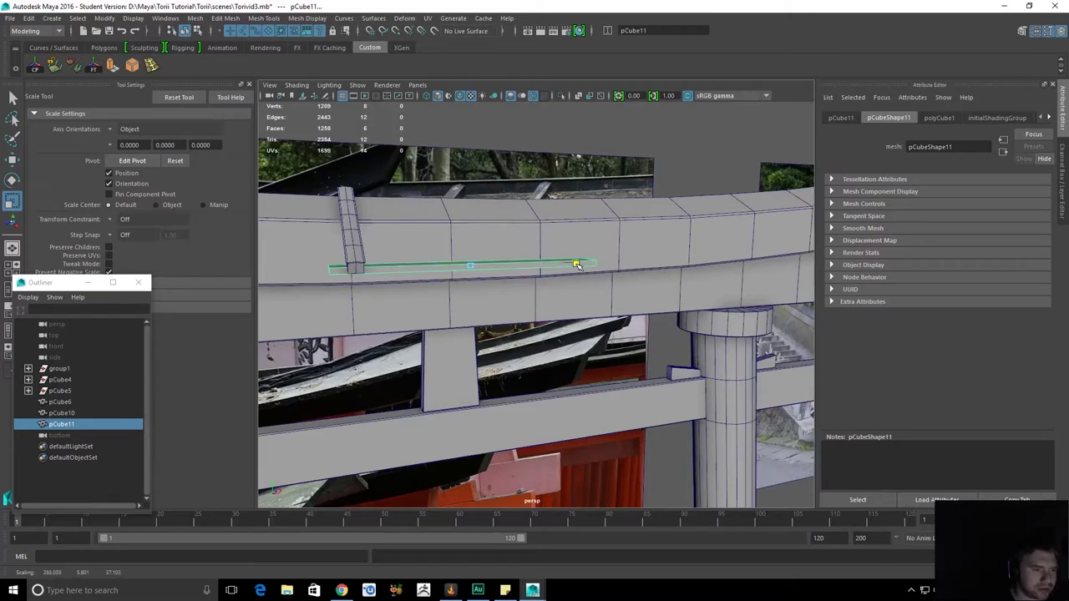
# Snap the plank's pivot to its front end corner and tilt the plank around X roughly parallel to the bar.
pyautogui.keyDown('alt'); pyautogui.moveTo(577, 265); pyautogui.dragTo(477, 203); pyautogui.keyUp('alt')
pyautogui.press('e')
pyautogui.press('w')
pyautogui.hotkey('ctrl', 'z')
pyautogui.press('e')
pyautogui.press('v')
pyautogui.press('d')
pyautogui.moveTo(478, 468); pyautogui.dragTo(461, 459, button='middle')
pyautogui.keyDown('alt'); pyautogui.moveTo(464, 461); pyautogui.dragTo(546, 446); pyautogui.keyUp('alt')
pyautogui.moveTo(430, 324); pyautogui.dragTo(480, 248)
# Select the tilted bar and display its transform values.
pyautogui.press('q')
pyautogui.scroll(-4, 516, 234)
pyautogui.click(403, 188)
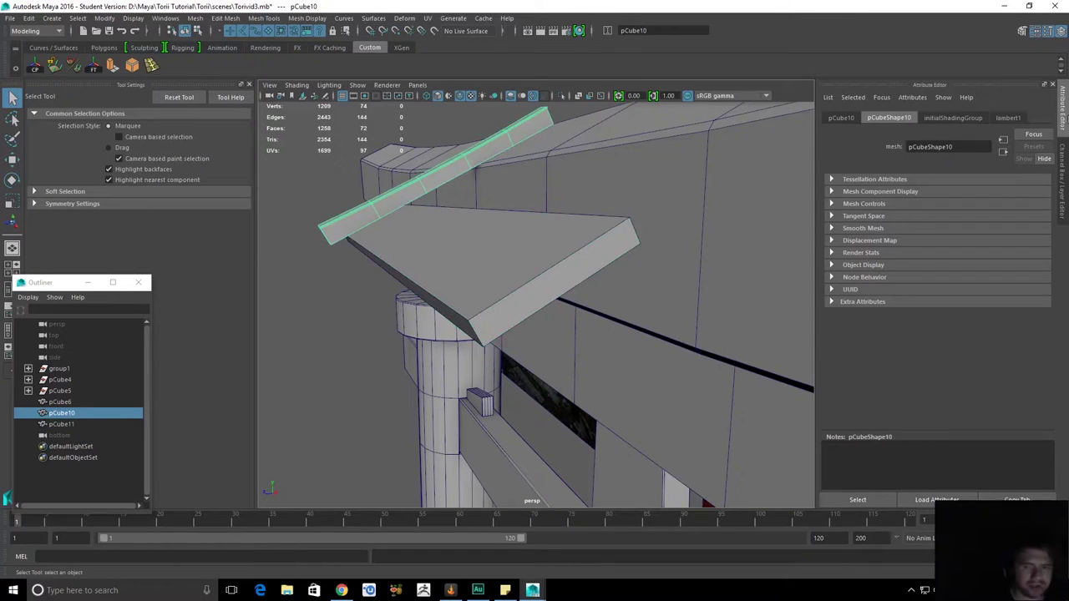
pyautogui.click(1063, 190)
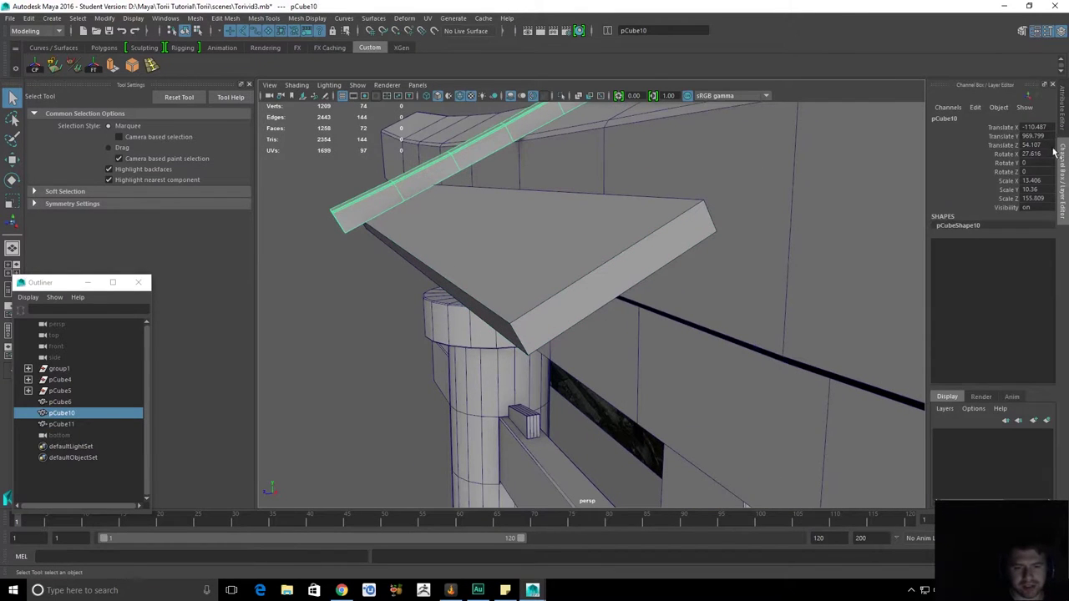
pyautogui.press('e')
pyautogui.moveTo(390, 193); pyautogui.dragTo(396, 207)
pyautogui.hotkey('ctrl', 'z')
pyautogui.press('q')
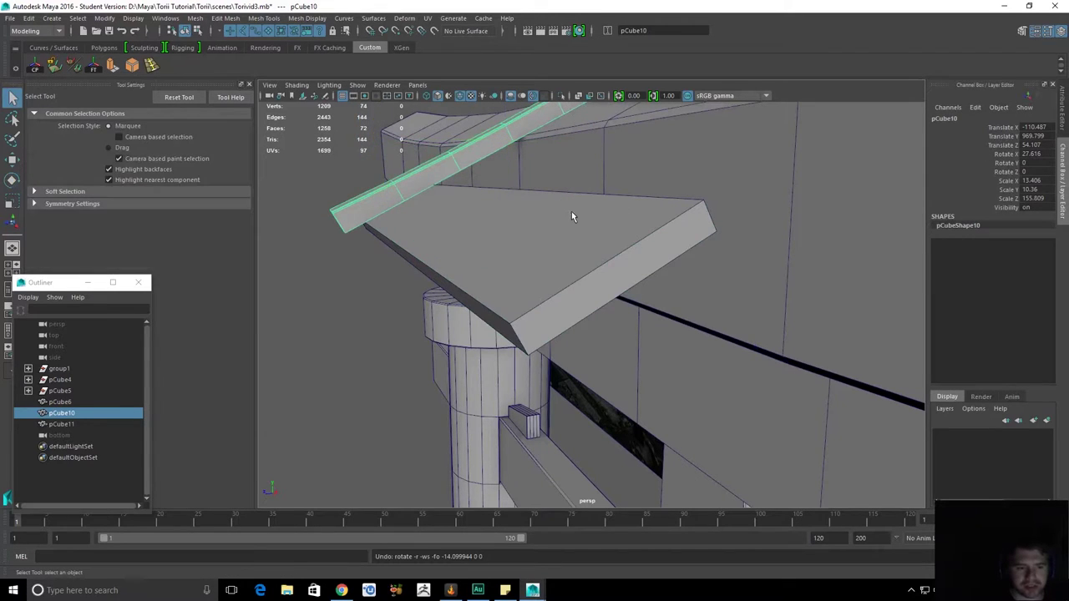
# Copy the tilted bar's Rotate X value of 27.616 to the plank so that both share the same slope.
pyautogui.click(571, 211)
pyautogui.press('e')
pyautogui.press('q')
pyautogui.click(469, 157)
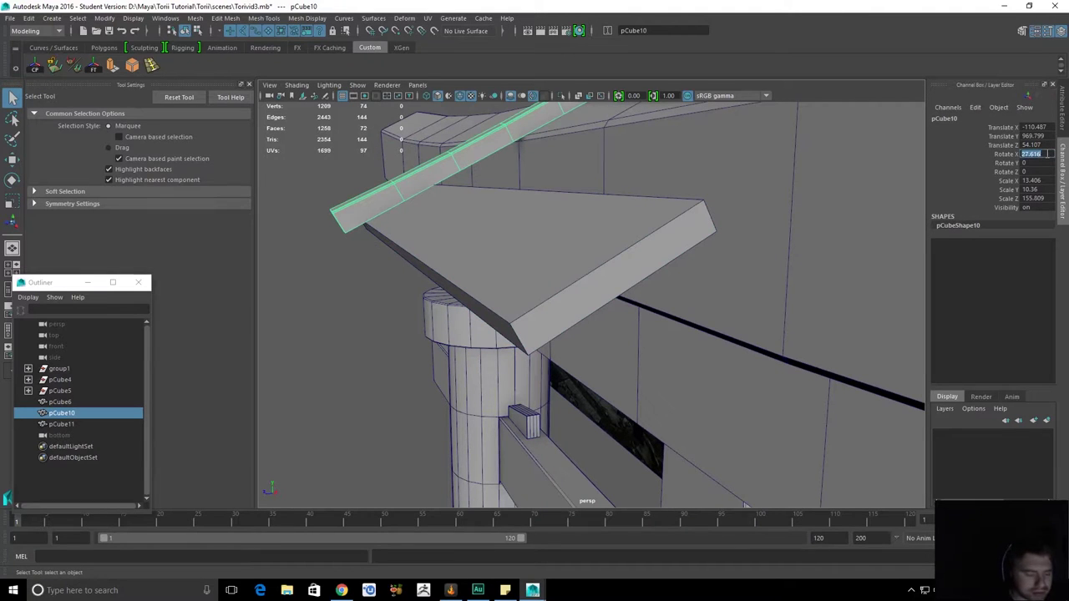
pyautogui.click(522, 249)
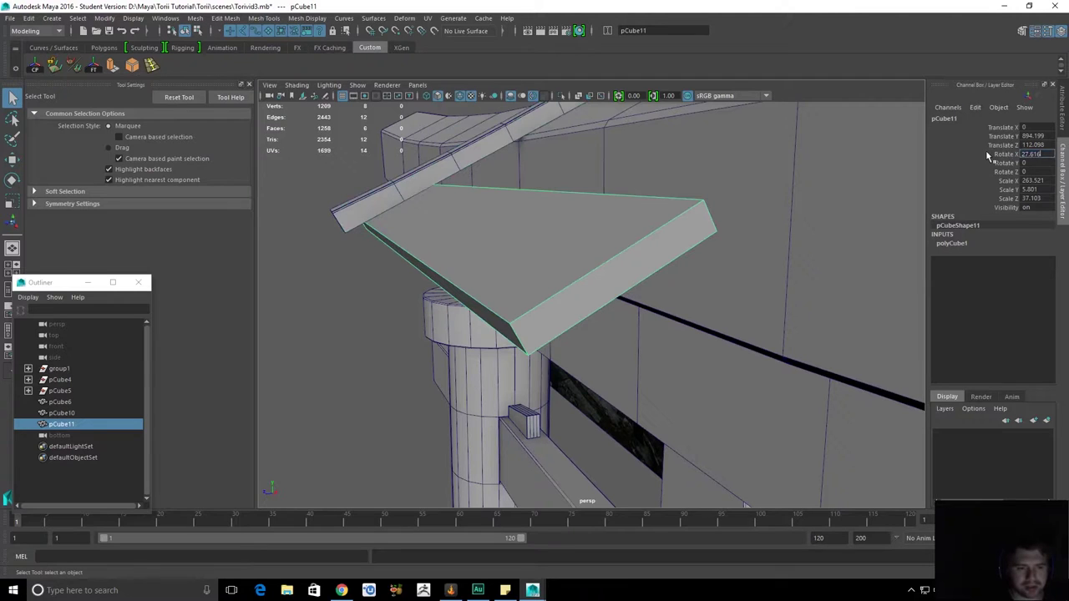
pyautogui.click(332, 157)
pyautogui.click(475, 221)
pyautogui.scroll(-3, 509, 226)
pyautogui.keyDown('alt'); pyautogui.moveTo(508, 226); pyautogui.dragTo(582, 269); pyautogui.keyUp('alt')
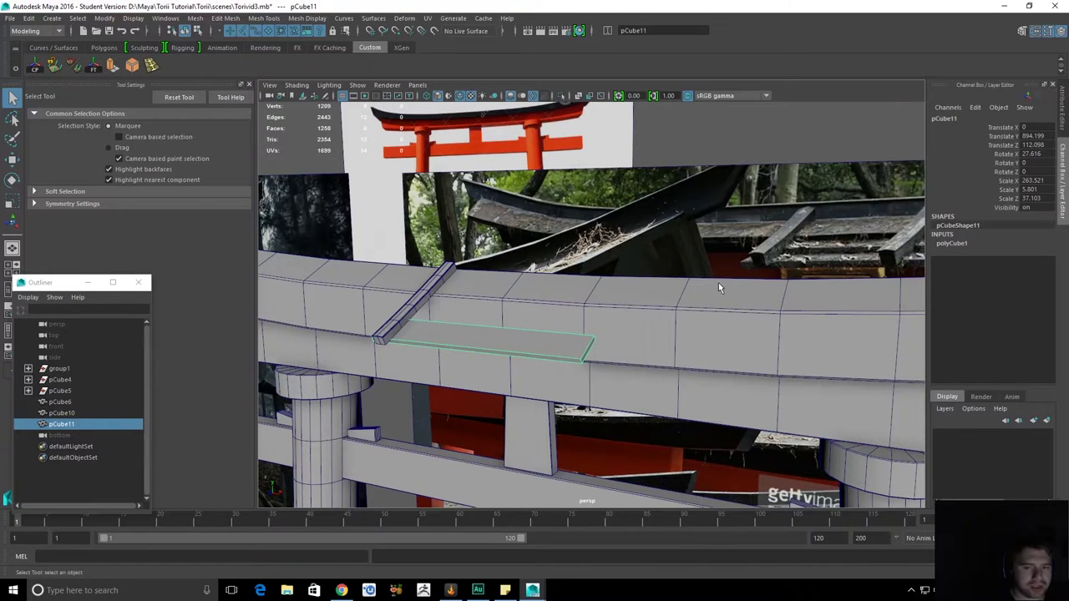
pyautogui.hotkey('ctrl', 'd')
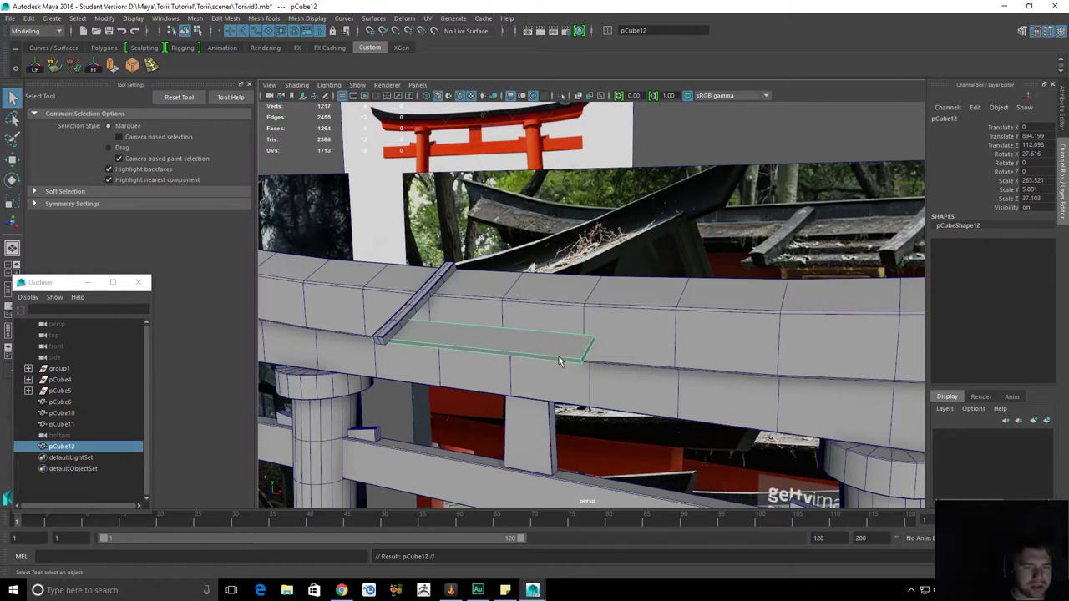
pyautogui.press('Delete')
# Select the plank and snap its pivot to the upper front corner at its end.
pyautogui.click(544, 350)
pyautogui.press('f')
pyautogui.press('r')
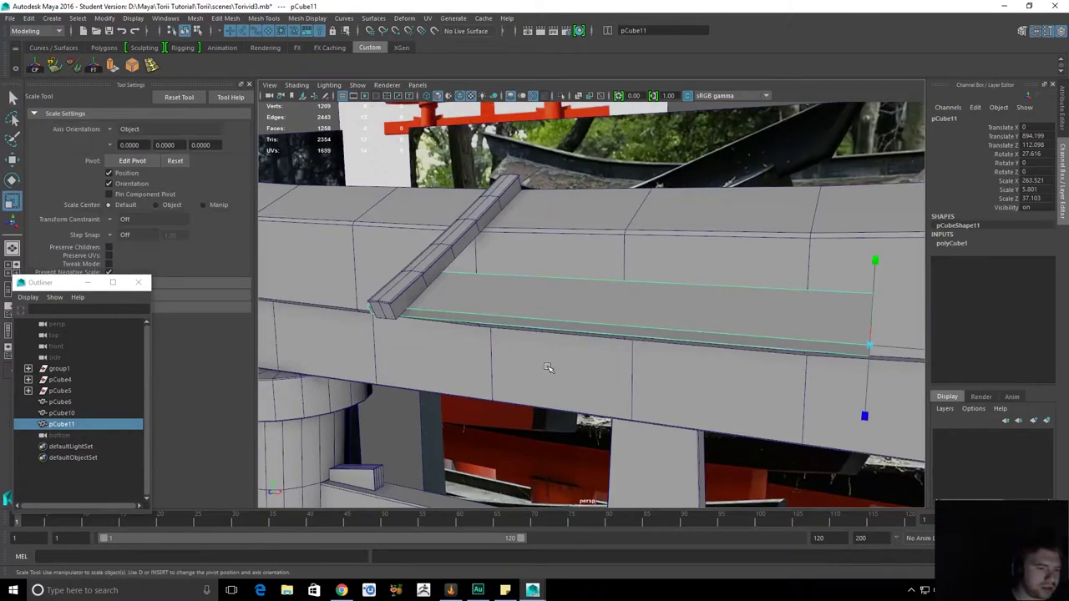
pyautogui.keyDown('alt'); pyautogui.moveTo(549, 369); pyautogui.dragTo(404, 312); pyautogui.keyUp('alt')
pyautogui.scroll(1, 621, 282)
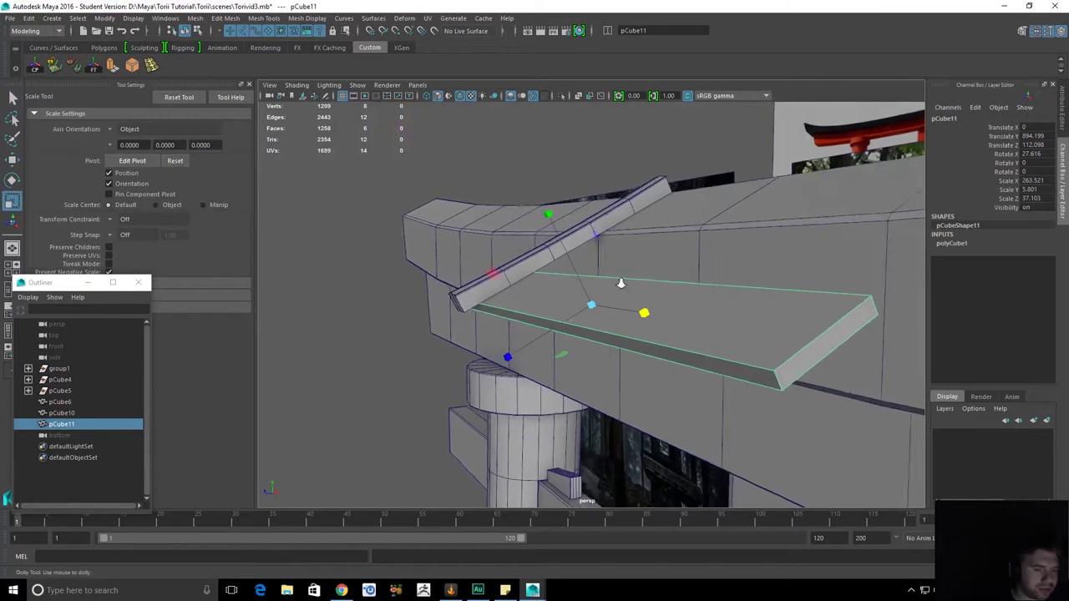
pyautogui.keyDown('alt'); pyautogui.moveTo(620, 281); pyautogui.dragTo(583, 253); pyautogui.keyUp('alt')
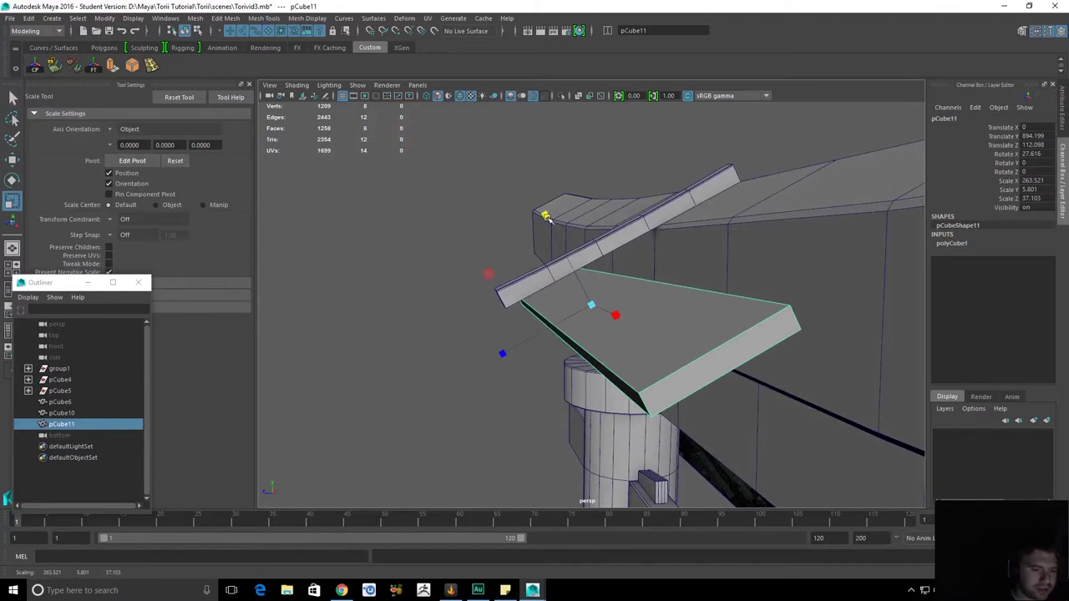
pyautogui.press('d')
pyautogui.moveTo(655, 390); pyautogui.dragTo(635, 390, button='middle')
# Thicken the plank downward from its upper corner to a Y scale of about 9.2.
pyautogui.keyDown('alt'); pyautogui.moveTo(648, 412); pyautogui.dragTo(711, 376); pyautogui.keyUp('alt')
pyautogui.keyDown('alt'); pyautogui.moveTo(711, 377); pyautogui.dragTo(681, 375, button='right'); pyautogui.keyUp('alt')
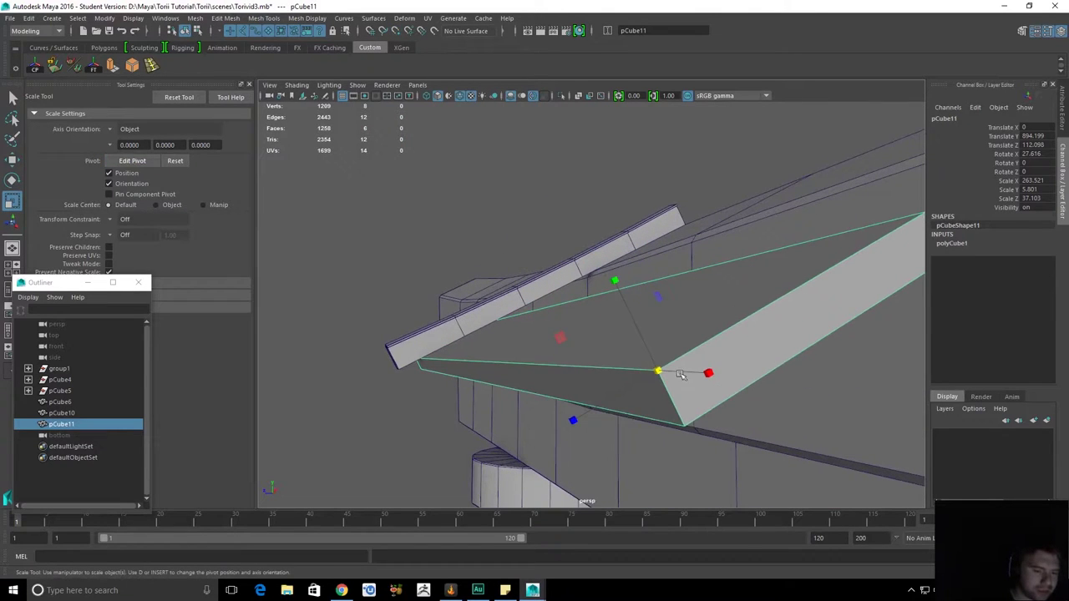
pyautogui.moveTo(616, 282); pyautogui.dragTo(595, 243)
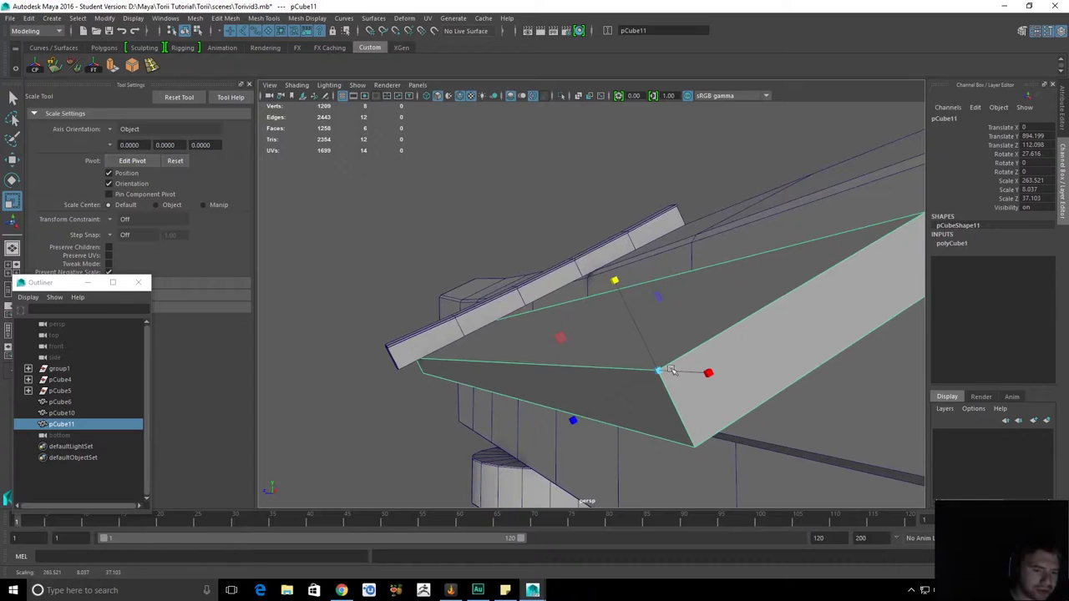
pyautogui.moveTo(616, 279); pyautogui.dragTo(681, 275)
pyautogui.keyDown('alt'); pyautogui.moveTo(695, 329); pyautogui.dragTo(667, 361); pyautogui.keyUp('alt')
pyautogui.press('q')
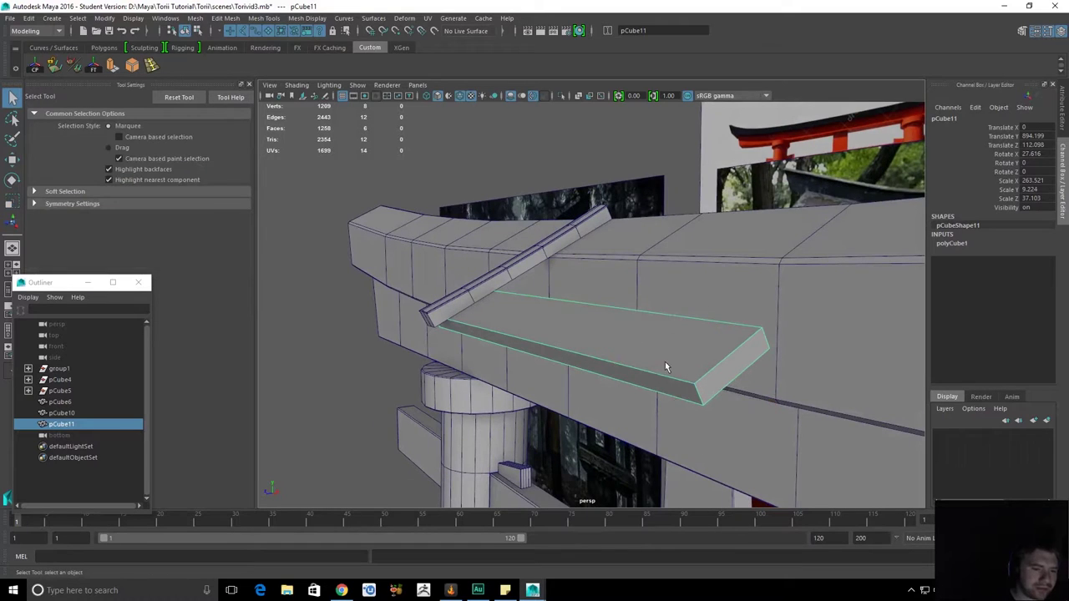
# Select all twelve edges of the plank and bevel them, narrowing the bevel slightly.
pyautogui.moveTo(666, 362); pyautogui.dragTo(678, 324, button='right')
pyautogui.keyDown('alt'); pyautogui.moveTo(719, 368); pyautogui.dragTo(501, 307, button='right'); pyautogui.keyUp('alt')
pyautogui.moveTo(486, 298); pyautogui.dragTo(766, 389)
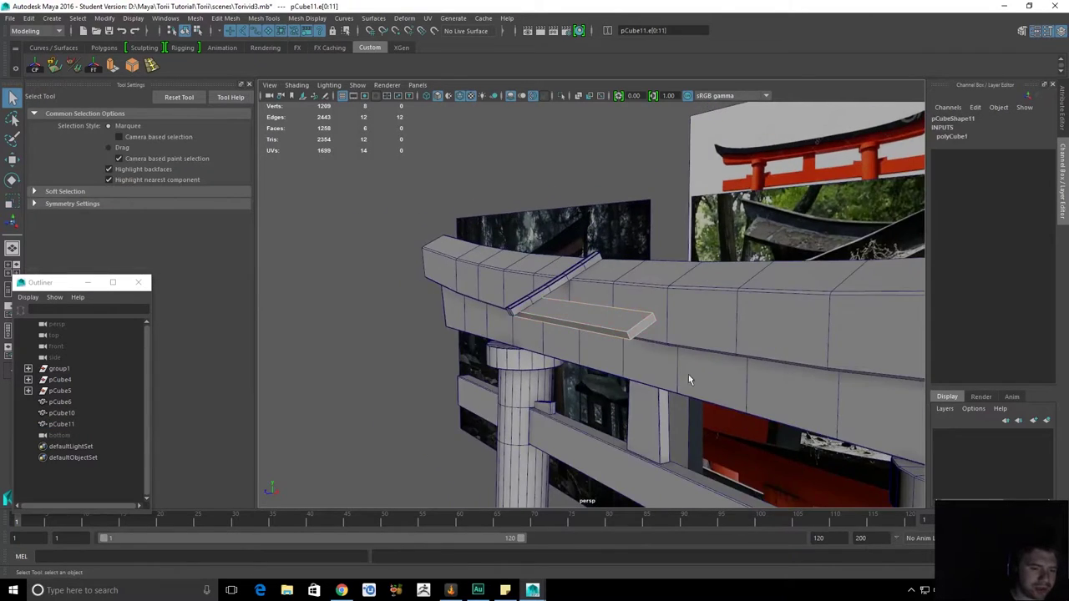
pyautogui.keyDown('alt'); pyautogui.moveTo(568, 364); pyautogui.dragTo(640, 373); pyautogui.keyUp('alt')
pyautogui.keyDown('alt'); pyautogui.moveTo(640, 372); pyautogui.dragTo(812, 401, button='right'); pyautogui.keyUp('alt')
pyautogui.keyDown('alt'); pyautogui.moveTo(812, 401); pyautogui.dragTo(799, 393, button='middle'); pyautogui.keyUp('alt')
pyautogui.keyDown('alt'); pyautogui.moveTo(800, 393); pyautogui.dragTo(724, 410); pyautogui.keyUp('alt')
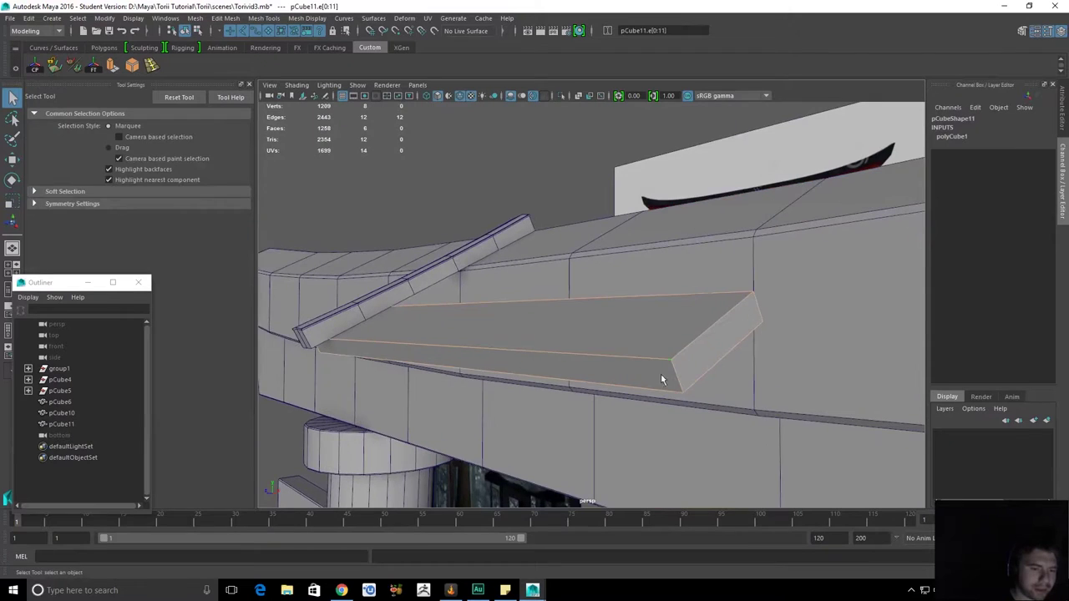
pyautogui.hotkey('ctrl', 'b')
pyautogui.moveTo(745, 219); pyautogui.dragTo(734, 221)
# Return to object selection, select the bevelled plank and duplicate it.
pyautogui.press('q')
pyautogui.moveTo(604, 315); pyautogui.dragTo(667, 250, button='right')
pyautogui.click(535, 165)
pyautogui.keyDown('alt'); pyautogui.moveTo(536, 164); pyautogui.dragTo(532, 245, button='right'); pyautogui.keyUp('alt')
pyautogui.keyDown('alt'); pyautogui.moveTo(532, 245); pyautogui.dragTo(485, 292); pyautogui.keyUp('alt')
pyautogui.click(486, 294)
pyautogui.keyDown('alt'); pyautogui.moveTo(486, 294); pyautogui.dragTo(755, 380, button='right'); pyautogui.keyUp('alt')
pyautogui.keyDown('alt'); pyautogui.moveTo(754, 380); pyautogui.dragTo(555, 336); pyautogui.keyUp('alt')
pyautogui.hotkey('ctrl', 'd')
pyautogui.press('w')
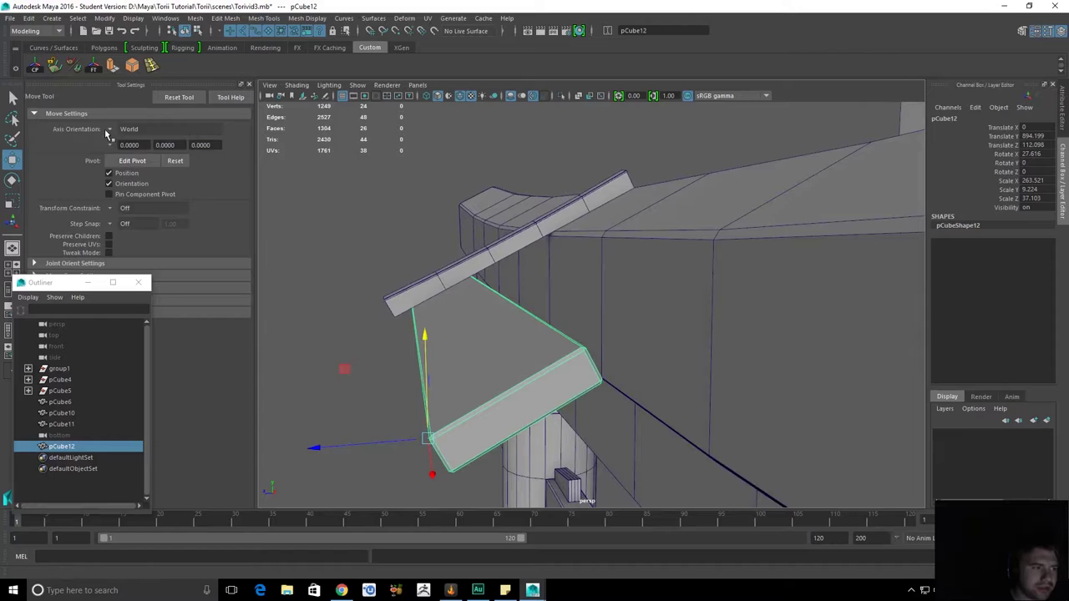
pyautogui.click(125, 129)
pyautogui.click(125, 148)
pyautogui.keyDown('alt'); pyautogui.moveTo(396, 279); pyautogui.dragTo(409, 390); pyautogui.keyUp('alt')
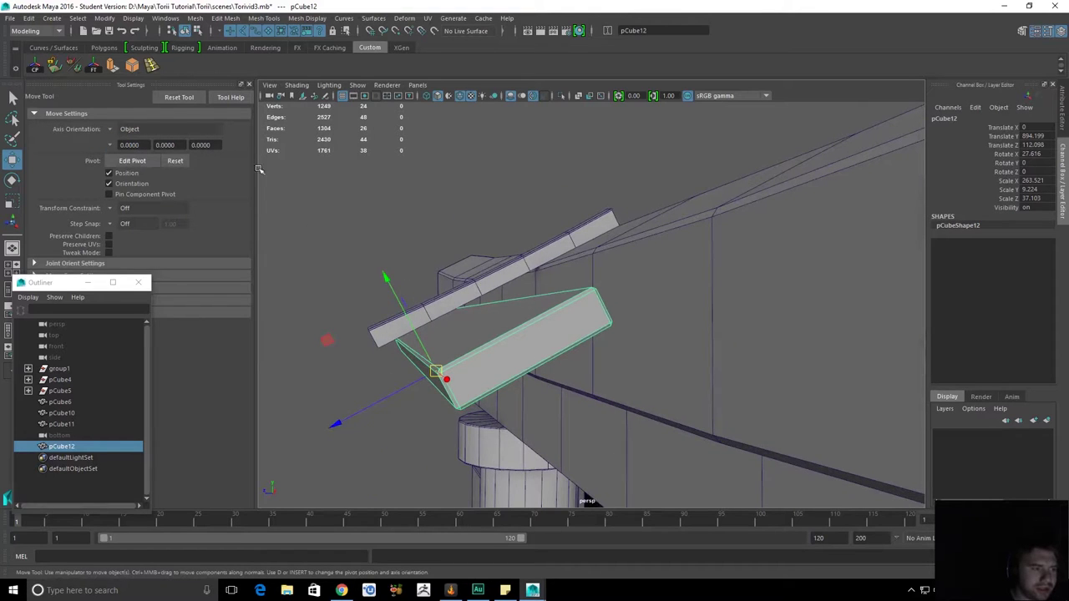
pyautogui.click(117, 129)
pyautogui.click(133, 147)
pyautogui.keyDown('alt'); pyautogui.moveTo(451, 367); pyautogui.dragTo(419, 328); pyautogui.keyUp('alt')
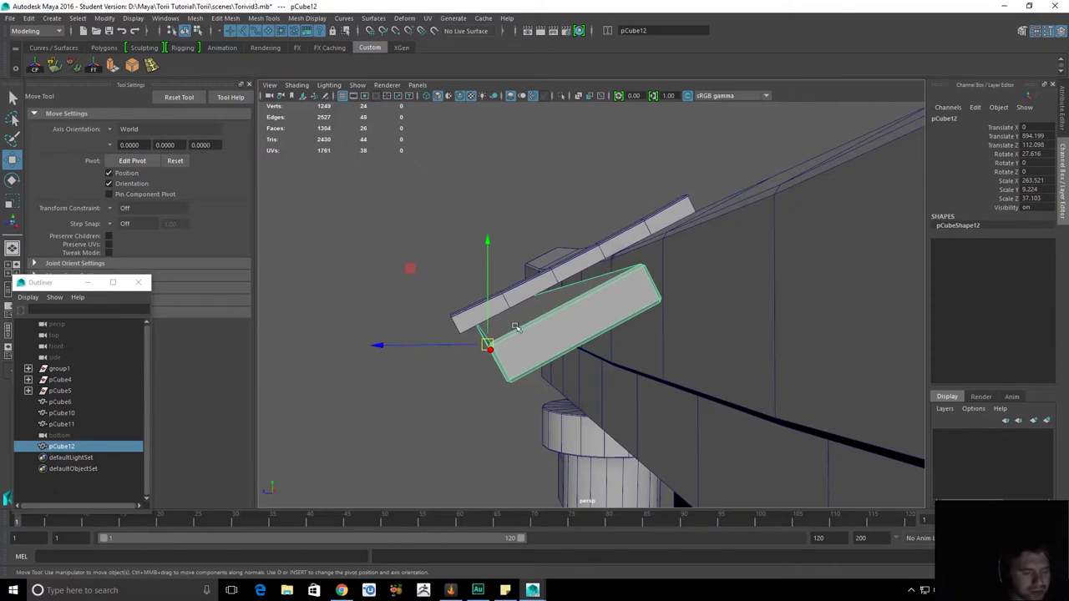
pyautogui.keyDown('alt'); pyautogui.moveTo(563, 320); pyautogui.dragTo(629, 295); pyautogui.keyUp('alt')
pyautogui.click(589, 310)
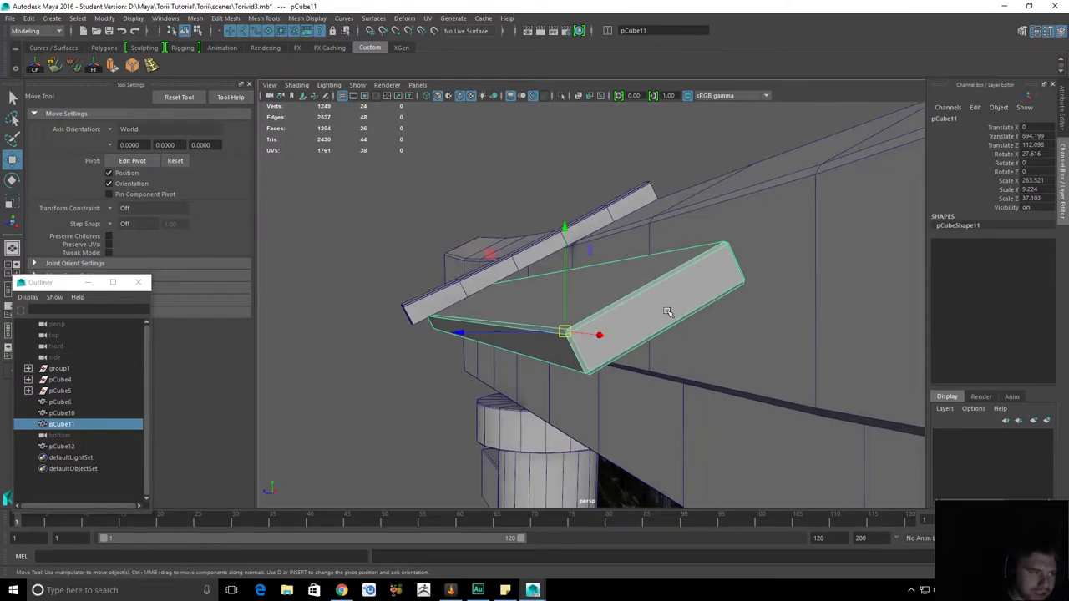
pyautogui.keyDown('alt'); pyautogui.moveTo(614, 343); pyautogui.dragTo(586, 350); pyautogui.keyUp('alt')
pyautogui.moveTo(422, 313); pyautogui.dragTo(477, 365)
pyautogui.hotkey('ctrl', 'z')
pyautogui.hotkey('ctrl', 'z')
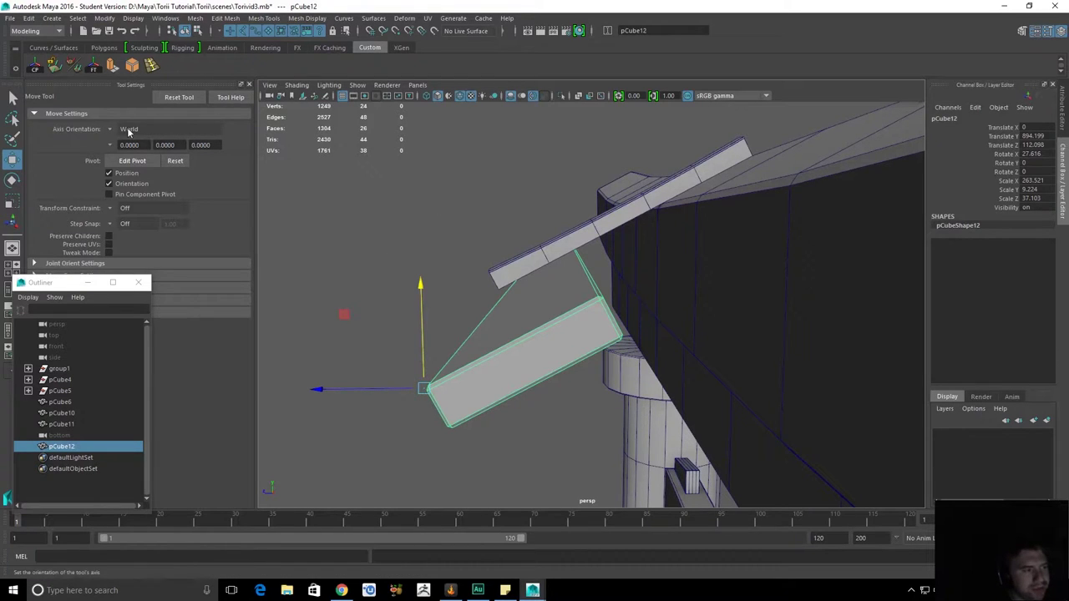
# Set the Move tool's axis orientation to Object so the duplicated plank moves along its own tilted axes.
pyautogui.click(249, 85)
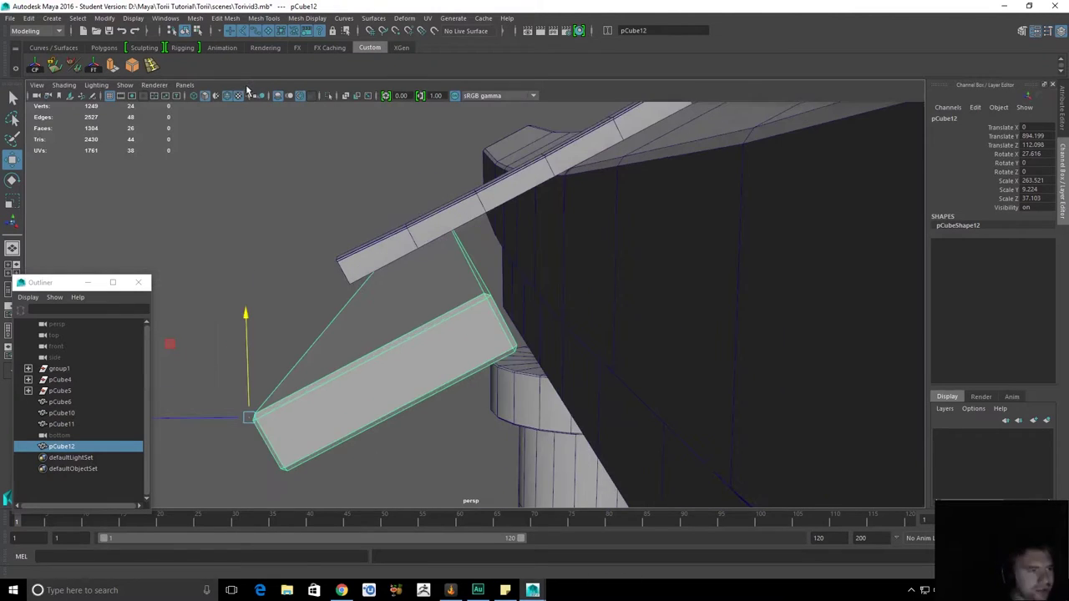
pyautogui.keyDown('alt'); pyautogui.moveTo(316, 182); pyautogui.dragTo(390, 195); pyautogui.keyUp('alt')
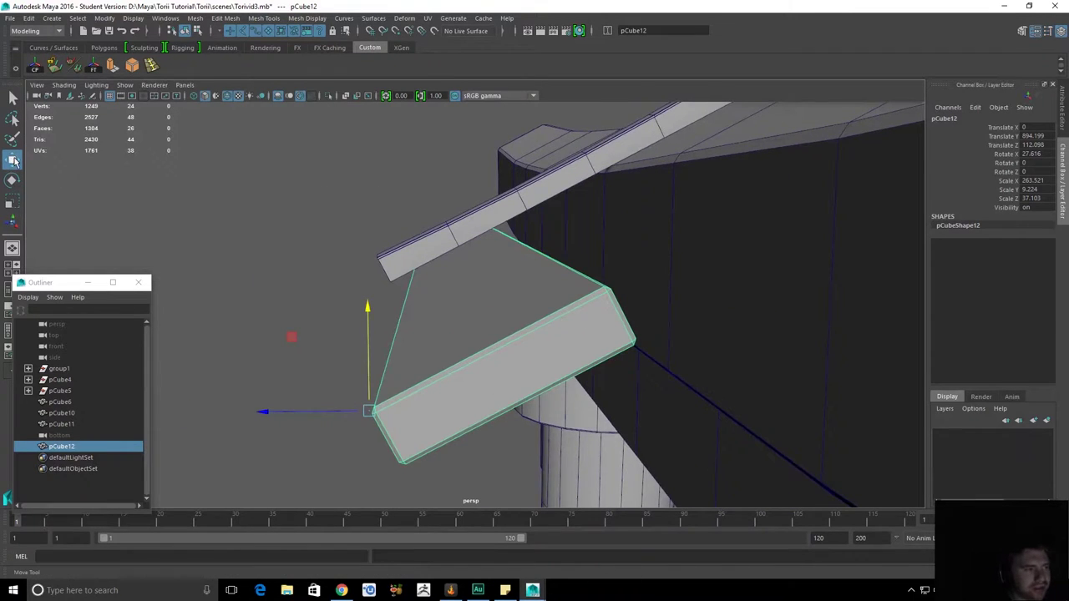
pyautogui.doubleClick(13, 161)
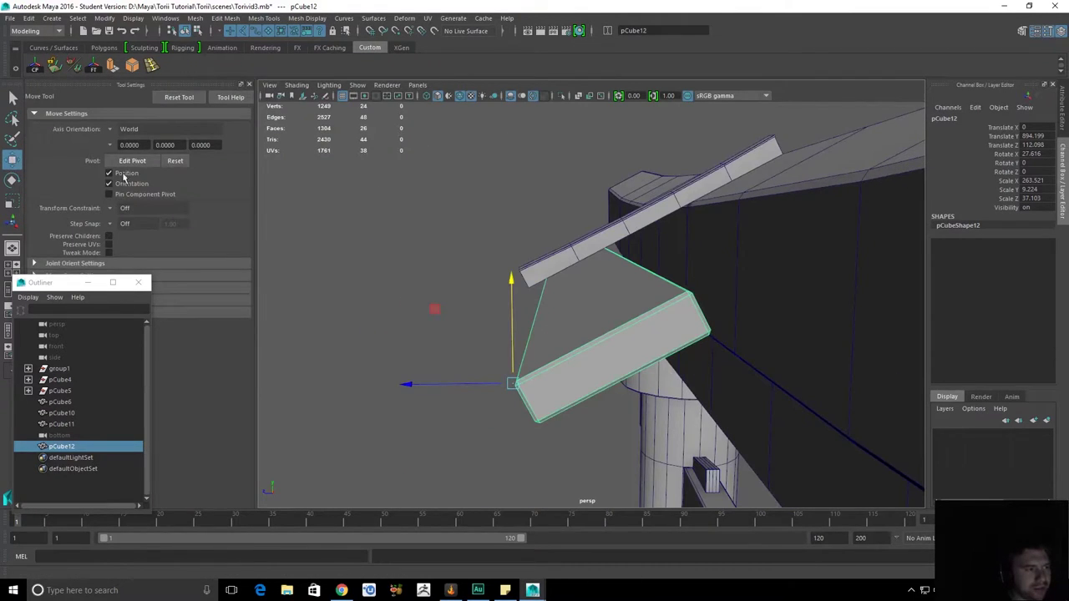
pyautogui.click(110, 131)
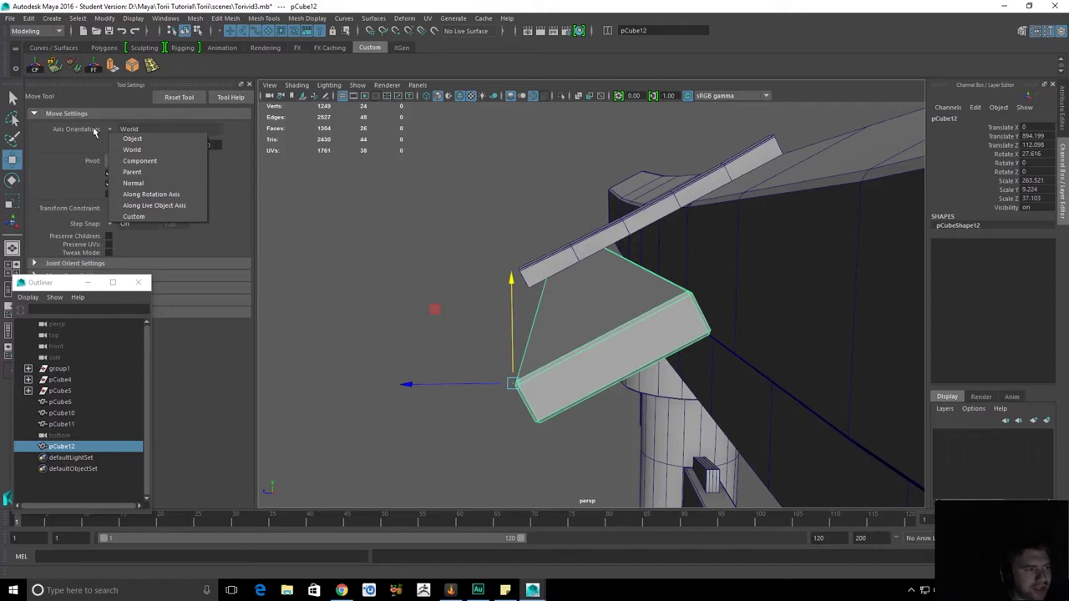
pyautogui.click(140, 145)
pyautogui.keyDown('alt'); pyautogui.moveTo(563, 308); pyautogui.dragTo(560, 293); pyautogui.keyUp('alt')
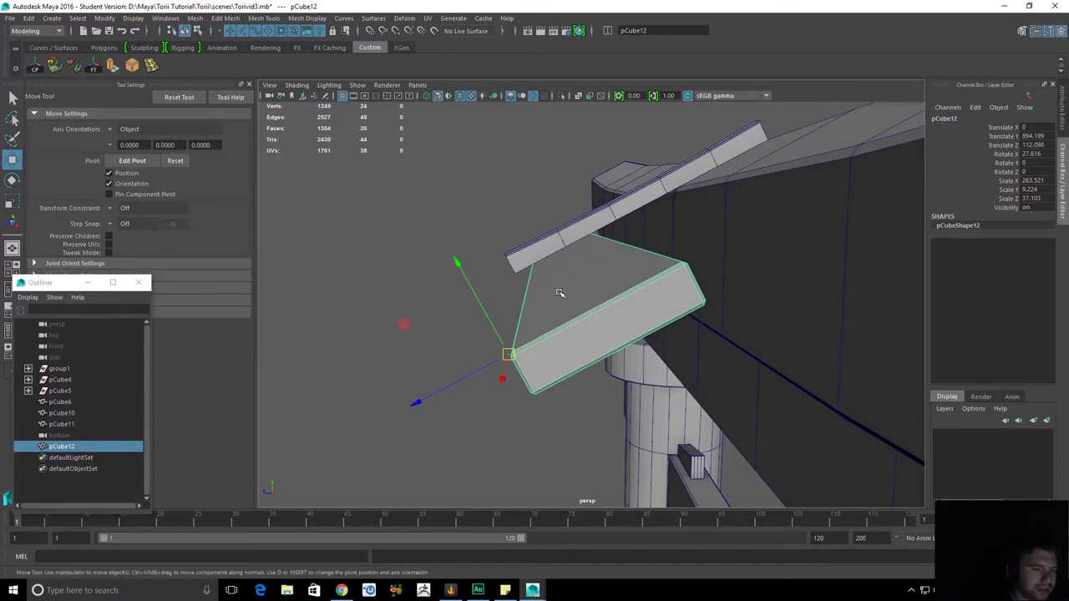
# Move the duplicated plank up the slope past the original, add the original to the selection and shift both planks up the slope.
pyautogui.moveTo(481, 370); pyautogui.dragTo(725, 354)
pyautogui.keyDown('alt'); pyautogui.moveTo(725, 353); pyautogui.dragTo(718, 377, button='middle'); pyautogui.keyUp('alt')
pyautogui.keyDown('alt'); pyautogui.moveTo(717, 377); pyautogui.dragTo(573, 399); pyautogui.keyUp('alt')
pyautogui.keyDown('alt'); pyautogui.moveTo(573, 399); pyautogui.dragTo(568, 351, button='middle'); pyautogui.keyUp('alt')
pyautogui.keyDown('alt'); pyautogui.moveTo(568, 351); pyautogui.dragTo(465, 433); pyautogui.keyUp('alt')
pyautogui.moveTo(422, 461); pyautogui.dragTo(789, 447)
pyautogui.keyDown('shift'); pyautogui.click(478, 431); pyautogui.keyUp('shift')
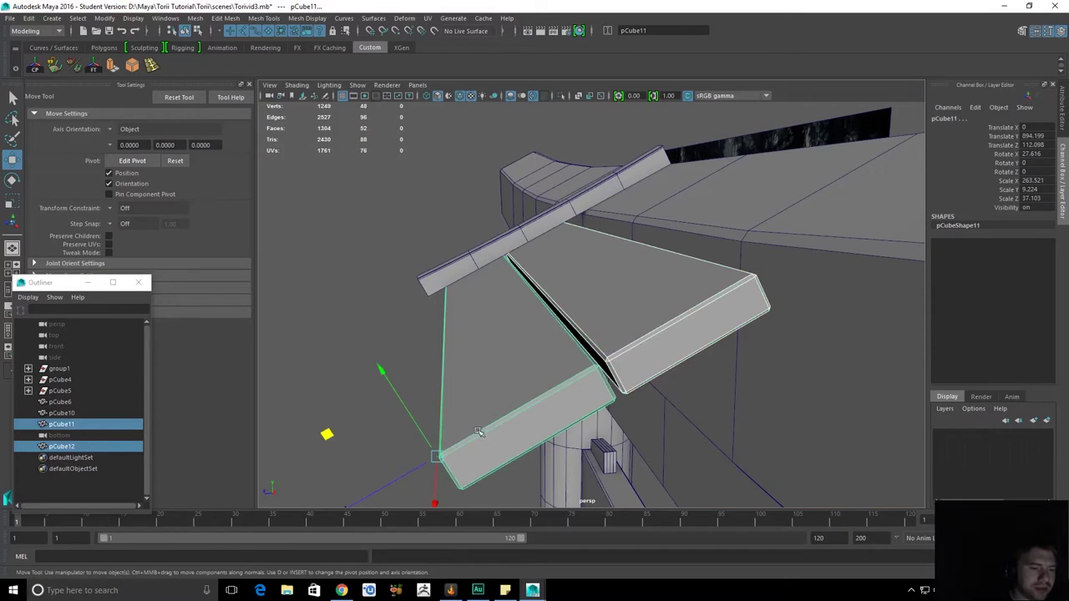
pyautogui.moveTo(417, 470); pyautogui.dragTo(477, 468)
# Select only the upper plank, set its pivot at the near upper corner and close the gap to the lower plank.
pyautogui.press('q')
pyautogui.click(679, 330)
pyautogui.press('w')
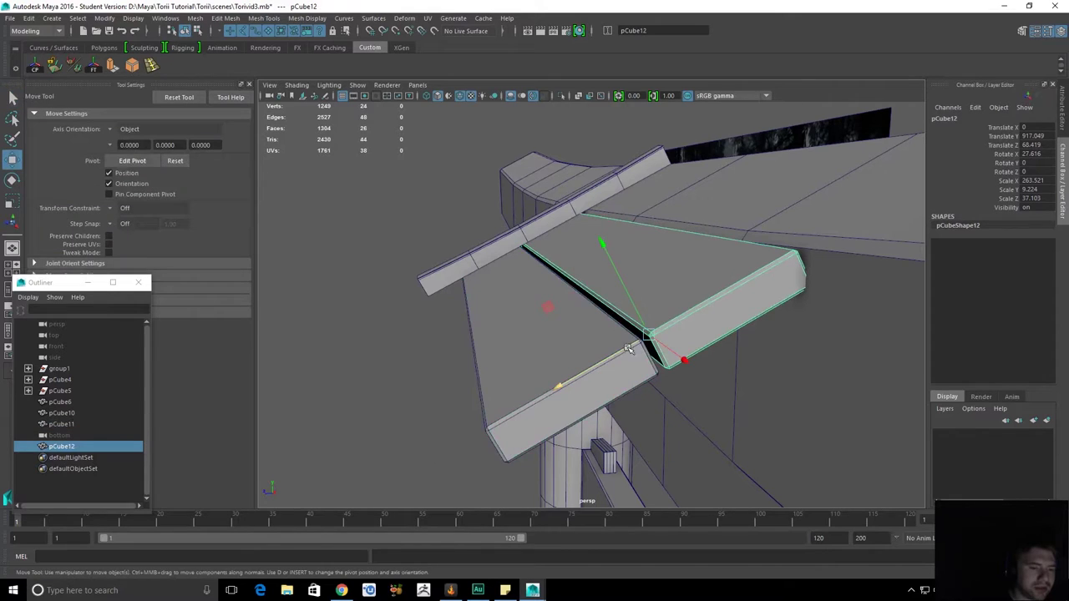
pyautogui.keyDown('alt'); pyautogui.moveTo(649, 355); pyautogui.dragTo(748, 405, button='right'); pyautogui.keyUp('alt')
pyautogui.keyDown('alt'); pyautogui.moveTo(747, 405); pyautogui.dragTo(679, 416, button='middle'); pyautogui.keyUp('alt')
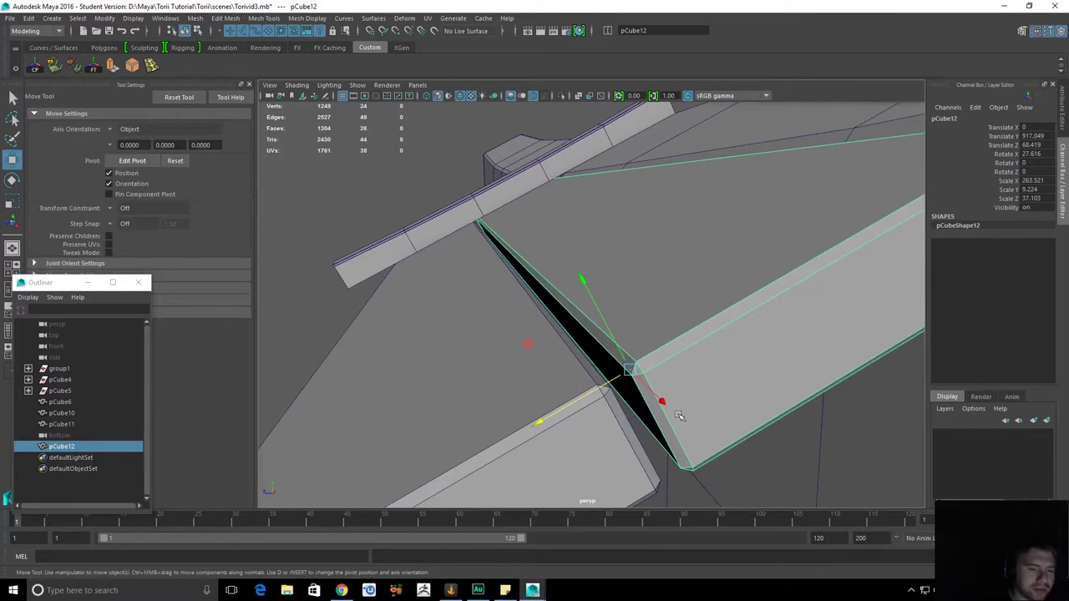
pyautogui.press('d')
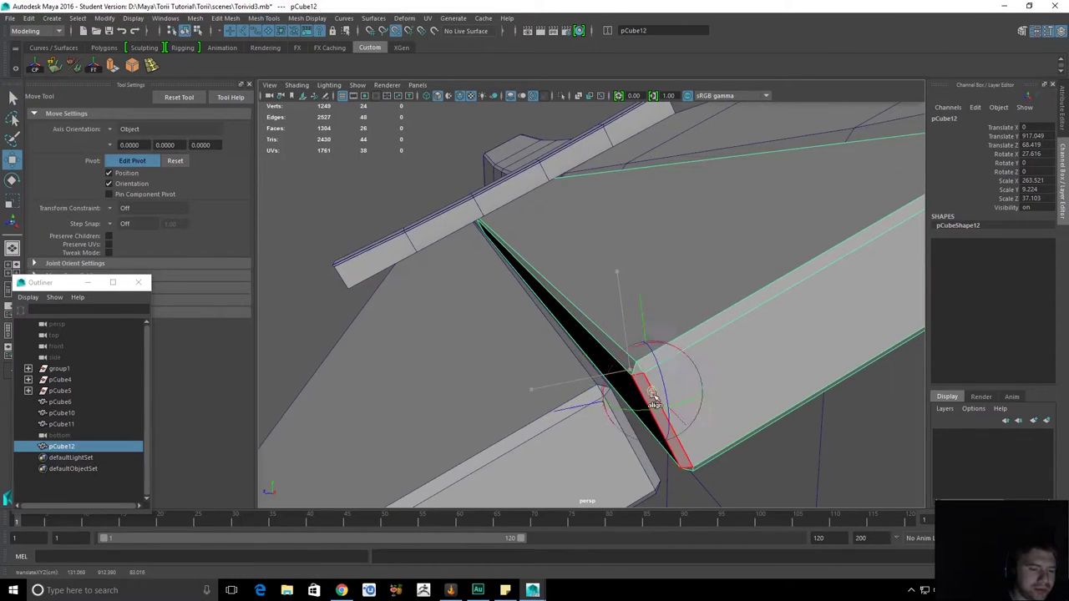
pyautogui.click(697, 412)
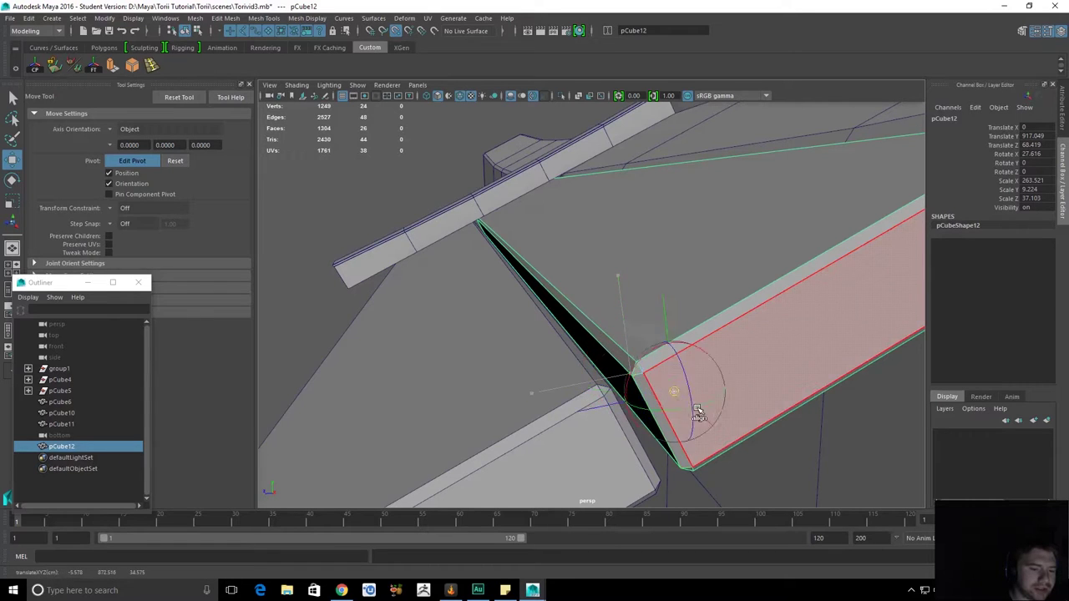
pyautogui.press('d')
pyautogui.keyDown('alt'); pyautogui.moveTo(633, 378); pyautogui.dragTo(634, 351); pyautogui.keyUp('alt')
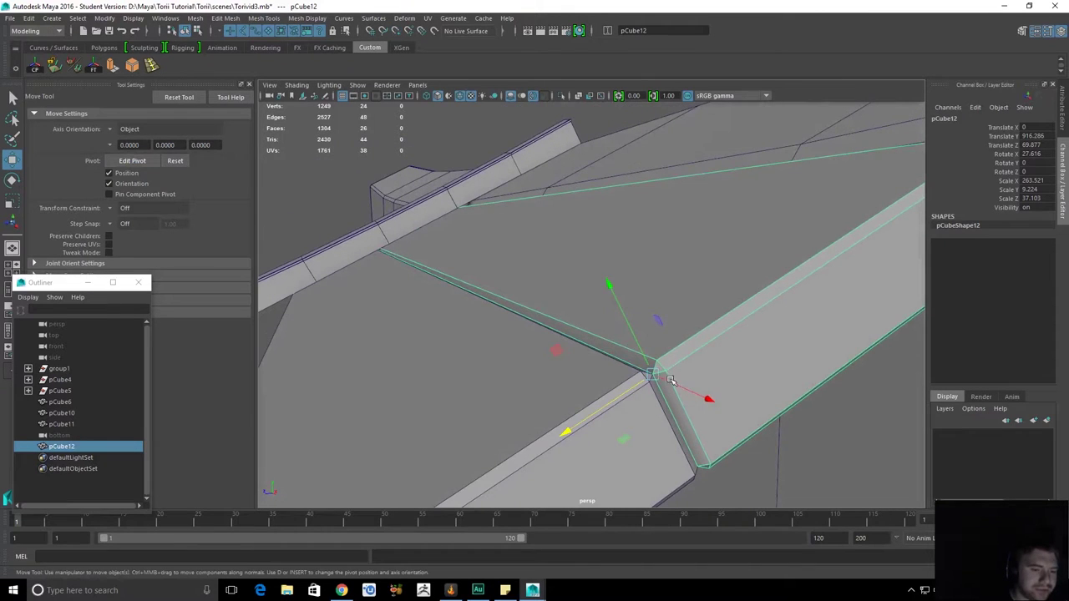
# Raise the upper plank perpendicular to the slope until it sits clearly higher than the lower plank.
pyautogui.moveTo(618, 288); pyautogui.dragTo(583, 226)
pyautogui.keyDown('alt'); pyautogui.moveTo(583, 225); pyautogui.dragTo(749, 267); pyautogui.keyUp('alt')
pyautogui.scroll(-4, 750, 267)
pyautogui.keyDown('alt'); pyautogui.moveTo(749, 267); pyautogui.dragTo(672, 329, button='middle'); pyautogui.keyUp('alt')
pyautogui.keyDown('alt'); pyautogui.moveTo(678, 307); pyautogui.dragTo(585, 351); pyautogui.keyUp('alt')
pyautogui.keyDown('alt'); pyautogui.moveTo(585, 351); pyautogui.dragTo(710, 410, button='right'); pyautogui.keyUp('alt')
pyautogui.keyDown('alt'); pyautogui.moveTo(711, 410); pyautogui.dragTo(613, 420); pyautogui.keyUp('alt')
pyautogui.keyDown('alt'); pyautogui.moveTo(613, 420); pyautogui.dragTo(770, 424, button='right'); pyautogui.keyUp('alt')
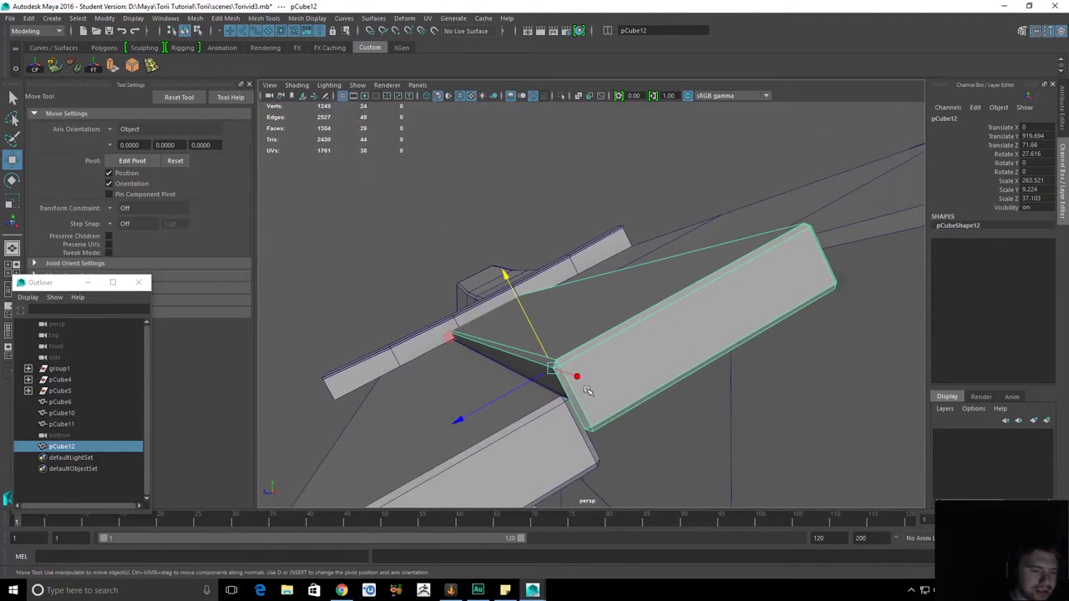
pyautogui.moveTo(506, 276); pyautogui.dragTo(483, 223)
# Snap the upper plank's pivot to its bottom front corner and snap the plank onto the lower plank's top edge.
pyautogui.press('d')
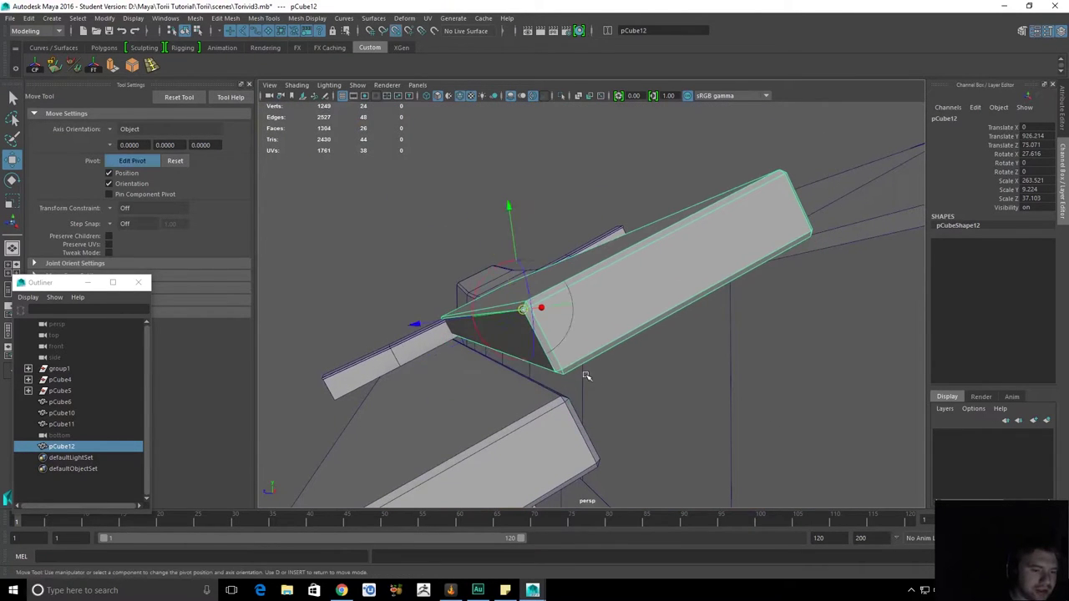
pyautogui.press('d')
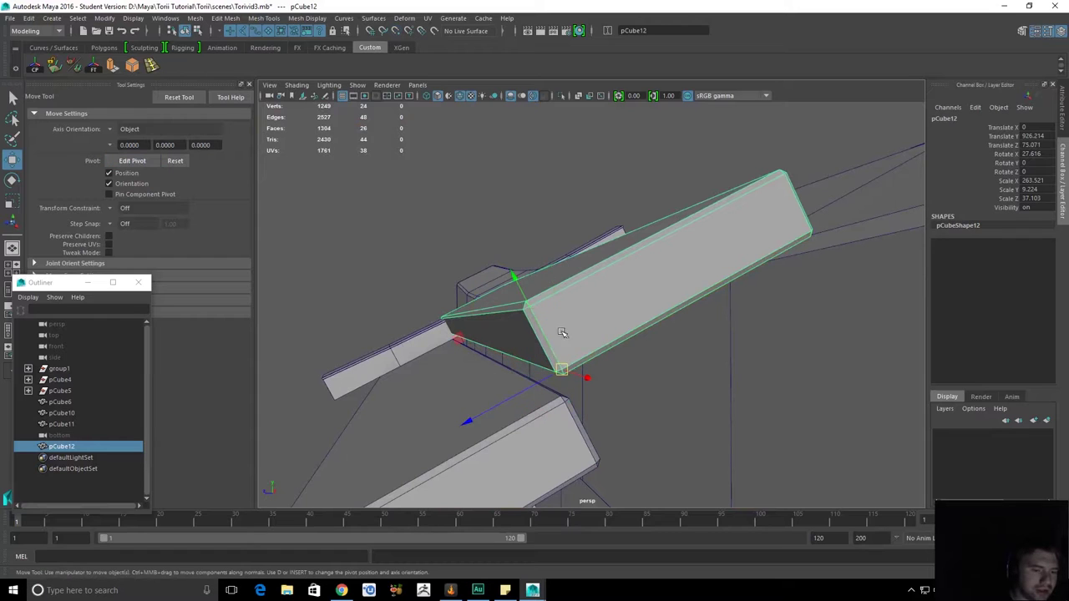
pyautogui.moveTo(566, 402); pyautogui.dragTo(562, 398, button='middle')
pyautogui.moveTo(552, 402); pyautogui.dragTo(438, 206)
pyautogui.press('v')
pyautogui.press('d')
pyautogui.moveTo(485, 297); pyautogui.dragTo(430, 256)
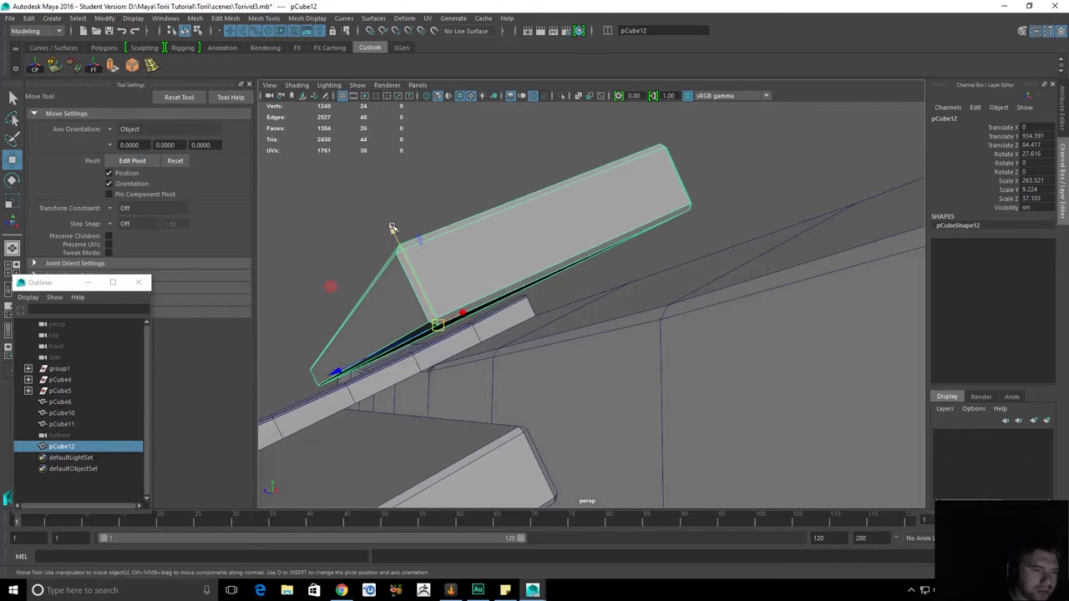
pyautogui.moveTo(516, 428); pyautogui.dragTo(520, 429, button='middle')
# Try moving the upper plank's pivot to the outer vertex of its bottom front bevel, then undo the pivot move.
pyautogui.keyDown('alt'); pyautogui.moveTo(520, 430); pyautogui.dragTo(527, 427); pyautogui.keyUp('alt')
pyautogui.press('e')
pyautogui.keyDown('alt'); pyautogui.moveTo(603, 393); pyautogui.dragTo(580, 401); pyautogui.keyUp('alt')
pyautogui.keyDown('alt'); pyautogui.moveTo(581, 401); pyautogui.dragTo(660, 443, button='right'); pyautogui.keyUp('alt')
pyautogui.press('w')
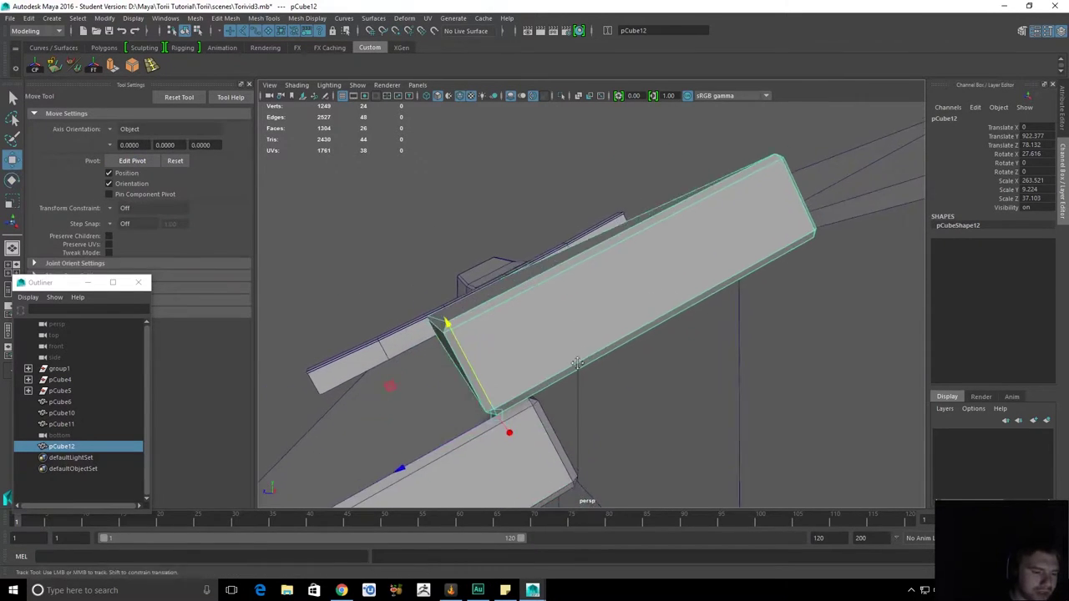
pyautogui.keyDown('alt'); pyautogui.moveTo(588, 324); pyautogui.dragTo(589, 293, button='middle'); pyautogui.keyUp('alt')
pyautogui.keyDown('alt'); pyautogui.moveTo(719, 401); pyautogui.dragTo(801, 455, button='right'); pyautogui.keyUp('alt')
pyautogui.keyDown('alt'); pyautogui.moveTo(678, 251); pyautogui.dragTo(576, 342); pyautogui.keyUp('alt')
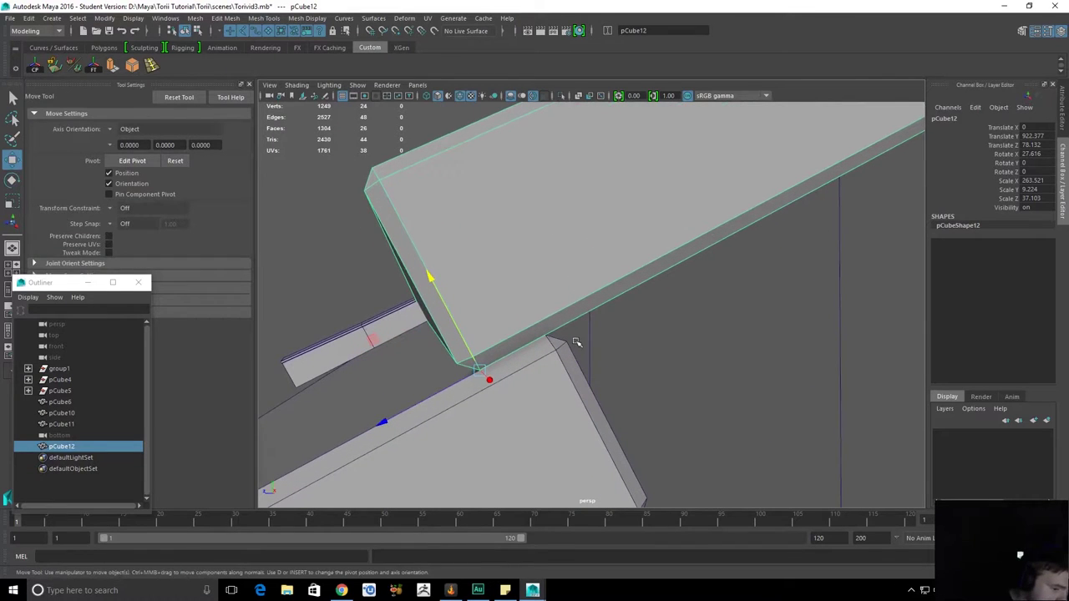
pyautogui.press('v')
pyautogui.press('d')
pyautogui.moveTo(468, 367); pyautogui.dragTo(456, 365, button='middle')
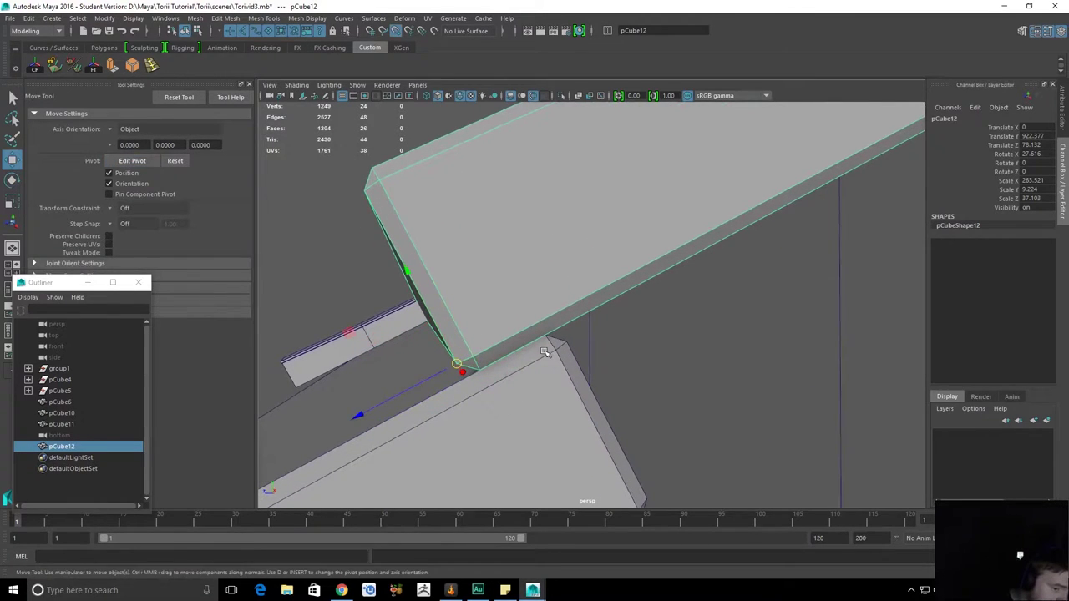
pyautogui.moveTo(545, 353); pyautogui.dragTo(544, 336, button='middle')
pyautogui.keyDown('alt'); pyautogui.moveTo(589, 359); pyautogui.dragTo(576, 359); pyautogui.keyUp('alt')
pyautogui.keyDown('alt'); pyautogui.moveTo(608, 376); pyautogui.dragTo(630, 379, button='right'); pyautogui.keyUp('alt')
pyautogui.keyDown('alt'); pyautogui.moveTo(554, 338); pyautogui.dragTo(708, 390, button='middle'); pyautogui.keyUp('alt')
pyautogui.keyDown('alt'); pyautogui.moveTo(707, 391); pyautogui.dragTo(856, 242); pyautogui.keyUp('alt')
pyautogui.keyDown('alt'); pyautogui.moveTo(786, 336); pyautogui.dragTo(600, 356); pyautogui.keyUp('alt')
pyautogui.keyDown('alt'); pyautogui.moveTo(599, 356); pyautogui.dragTo(795, 487, button='right'); pyautogui.keyUp('alt')
pyautogui.keyDown('alt'); pyautogui.moveTo(795, 487); pyautogui.dragTo(709, 455); pyautogui.keyUp('alt')
pyautogui.moveTo(709, 455); pyautogui.dragTo(690, 438, button='middle')
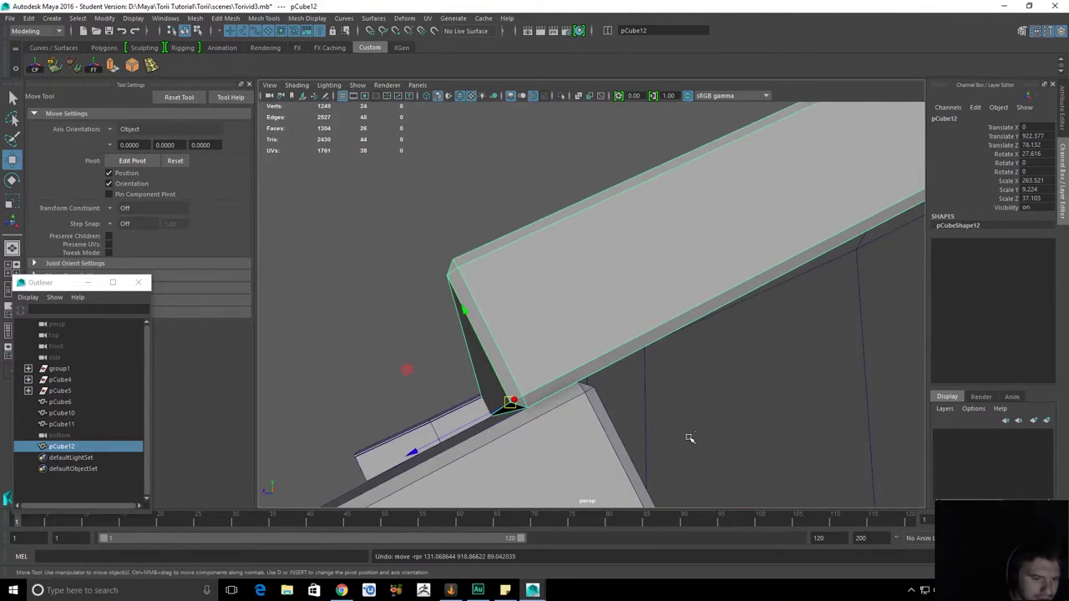
# Rotate the upper plank to an X rotation of about 23 and slide it down so it overlaps the lower plank.
pyautogui.keyDown('alt'); pyautogui.moveTo(580, 384); pyautogui.dragTo(513, 367); pyautogui.keyUp('alt')
pyautogui.press('w')
pyautogui.press('e')
pyautogui.keyDown('alt'); pyautogui.moveTo(553, 395); pyautogui.dragTo(585, 353); pyautogui.keyUp('alt')
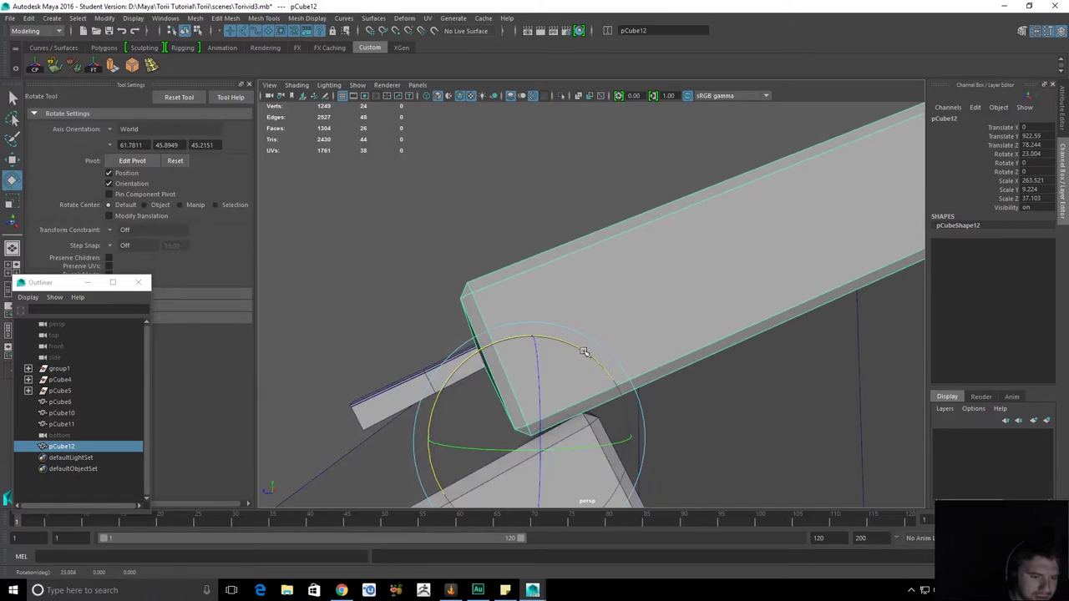
pyautogui.press('w')
pyautogui.moveTo(494, 343); pyautogui.dragTo(494, 342)
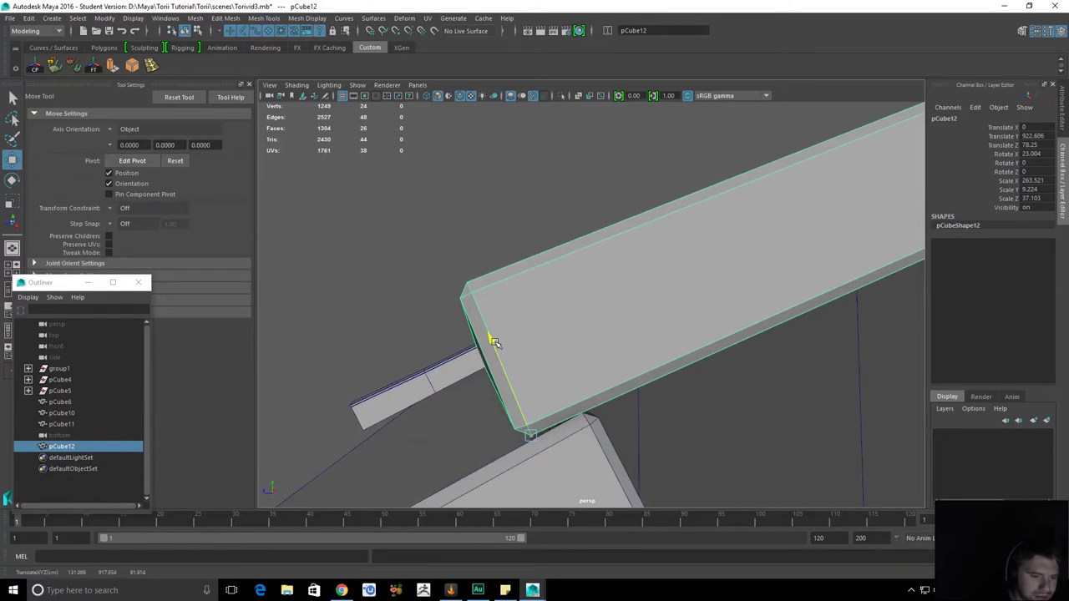
pyautogui.moveTo(474, 461); pyautogui.dragTo(421, 476)
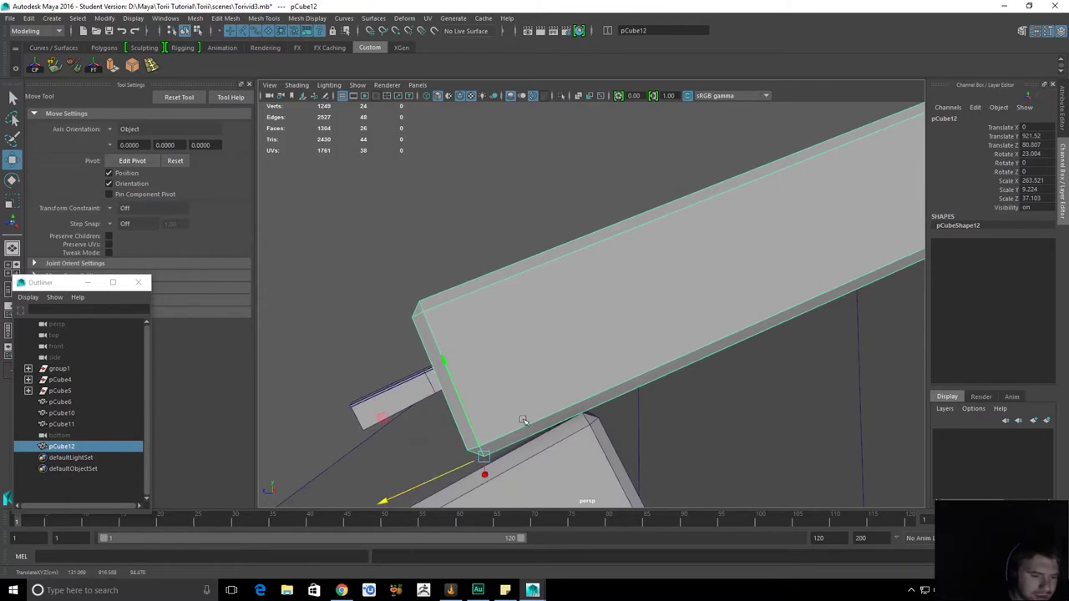
# Select both overlapping planks and move them inward together, closer to the beam under the tilted cross bar.
pyautogui.scroll(-3, 518, 413)
pyautogui.moveTo(543, 401)
pyautogui.keyDown('alt'); pyautogui.mouseDown()
pyautogui.moveTo(553, 398)
pyautogui.moveTo(538, 416)
pyautogui.mouseUp(); pyautogui.keyUp('alt')
pyautogui.press('q')
pyautogui.keyDown('shift'); pyautogui.click(589, 408); pyautogui.keyUp('shift')
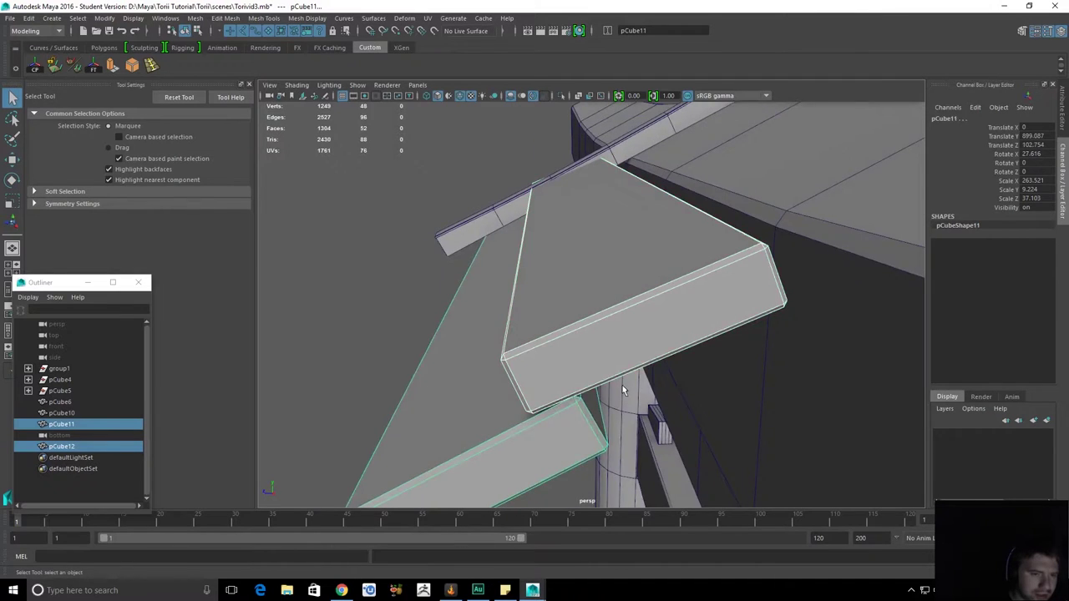
pyautogui.keyDown('alt'); pyautogui.moveTo(597, 401); pyautogui.dragTo(614, 377); pyautogui.keyUp('alt')
pyautogui.press('w')
pyautogui.keyDown('alt'); pyautogui.moveTo(616, 285); pyautogui.dragTo(441, 404); pyautogui.keyUp('alt')
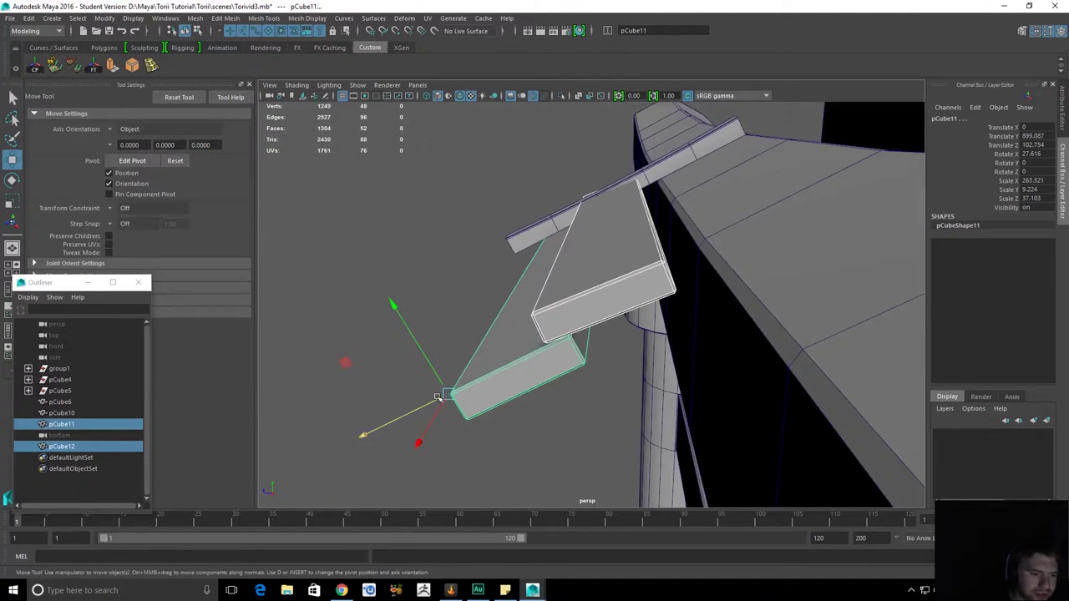
pyautogui.moveTo(346, 364); pyautogui.dragTo(434, 345)
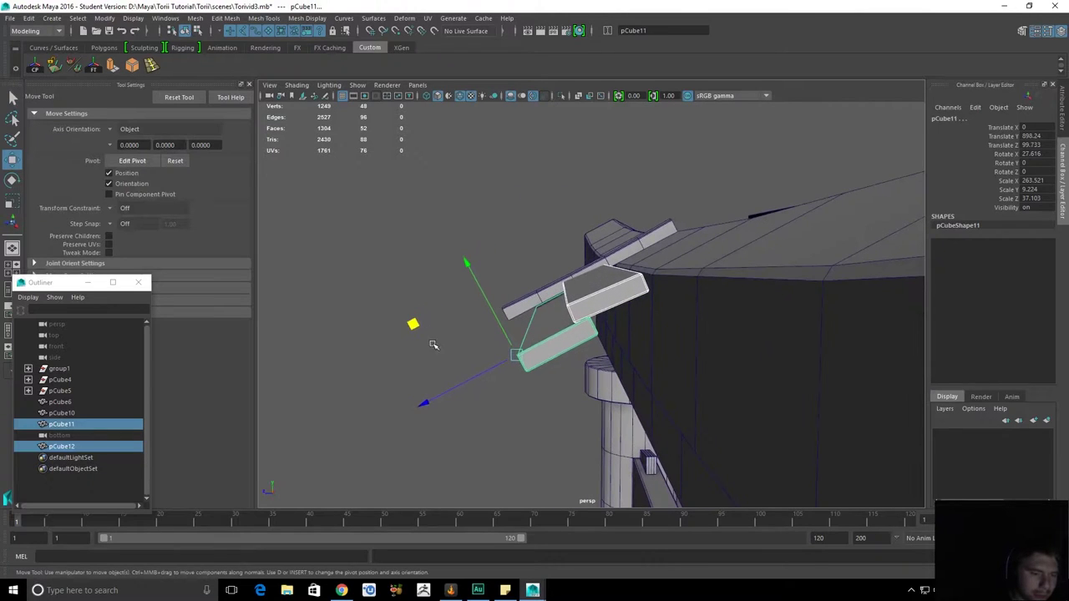
pyautogui.moveTo(413, 324); pyautogui.dragTo(427, 325, button='middle')
# Compare the two planks on the top beam with the overlapping roof boards in the reference photos.
pyautogui.keyDown('alt'); pyautogui.moveTo(453, 326); pyautogui.dragTo(540, 322, button='right'); pyautogui.keyUp('alt')
pyautogui.keyDown('alt'); pyautogui.moveTo(617, 306); pyautogui.dragTo(798, 297); pyautogui.keyUp('alt')
pyautogui.keyDown('alt'); pyautogui.moveTo(798, 297); pyautogui.dragTo(710, 329, button='right'); pyautogui.keyUp('alt')
pyautogui.keyDown('alt'); pyautogui.moveTo(710, 329); pyautogui.dragTo(426, 421, button='middle'); pyautogui.keyUp('alt')
pyautogui.keyDown('alt'); pyautogui.moveTo(747, 389); pyautogui.dragTo(806, 403); pyautogui.keyUp('alt')
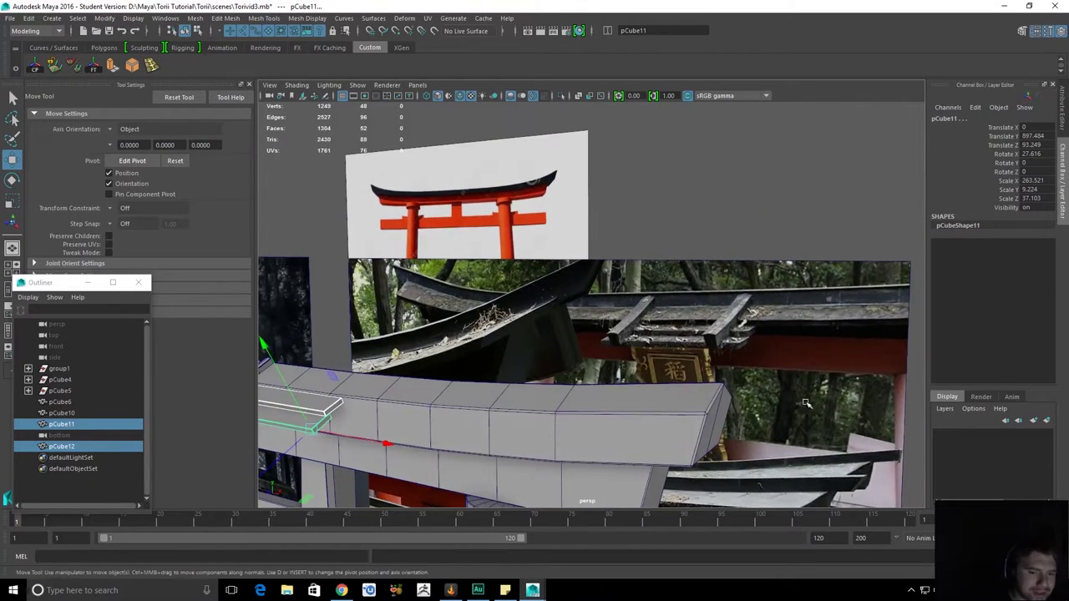
pyautogui.keyDown('alt'); pyautogui.moveTo(621, 359); pyautogui.dragTo(576, 384, button='right'); pyautogui.keyUp('alt')
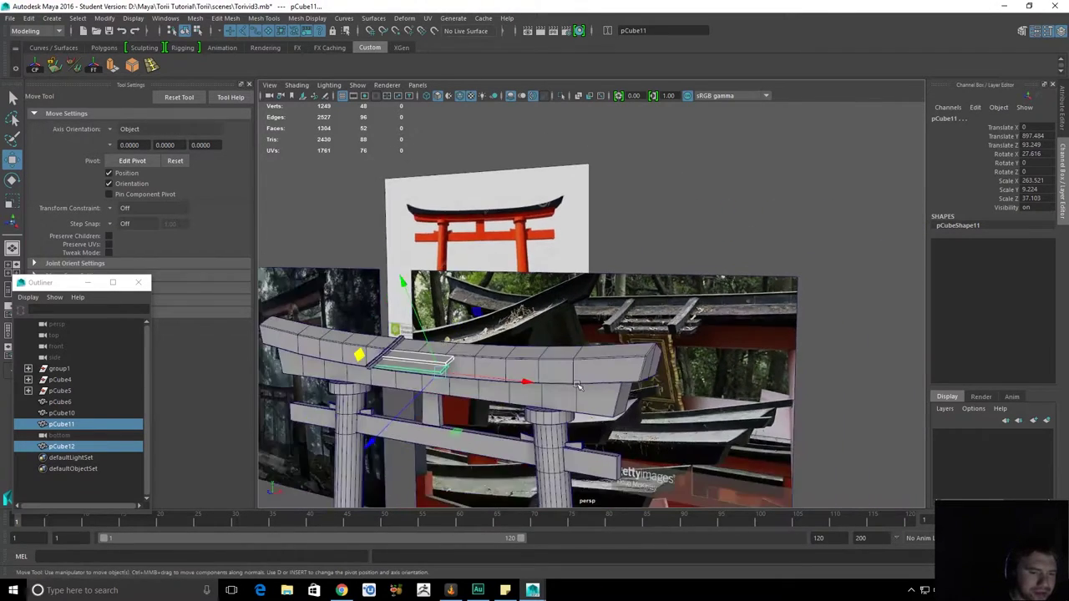
pyautogui.keyDown('alt'); pyautogui.moveTo(594, 384); pyautogui.dragTo(667, 396); pyautogui.keyUp('alt')
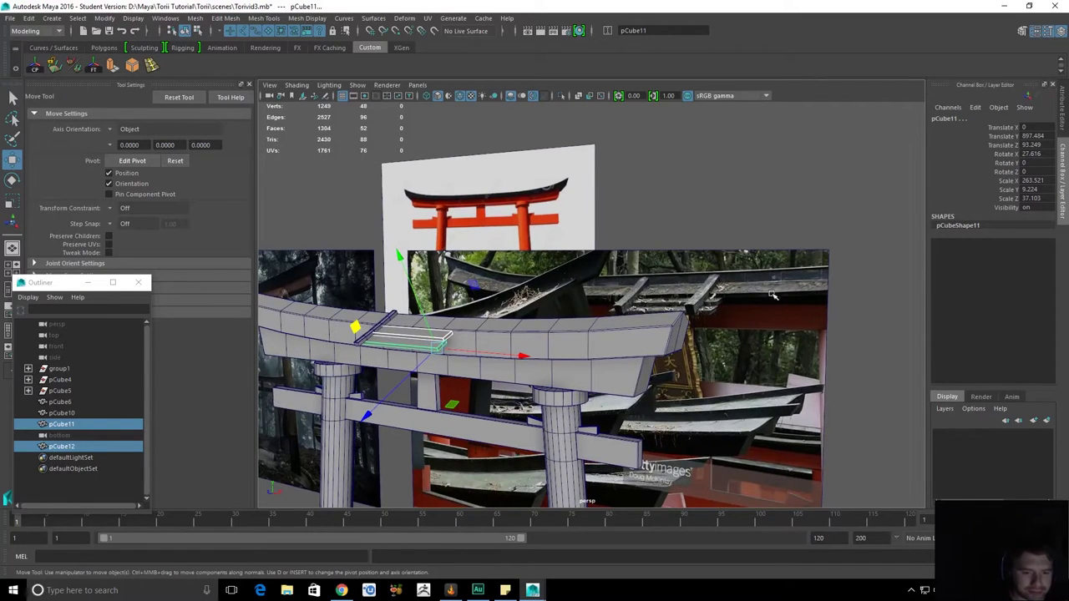
pyautogui.keyDown('alt'); pyautogui.moveTo(652, 367); pyautogui.dragTo(637, 340); pyautogui.keyUp('alt')
# Select the tilted cross bar and pick the two edge loops on either side of its middle section.
pyautogui.press('q')
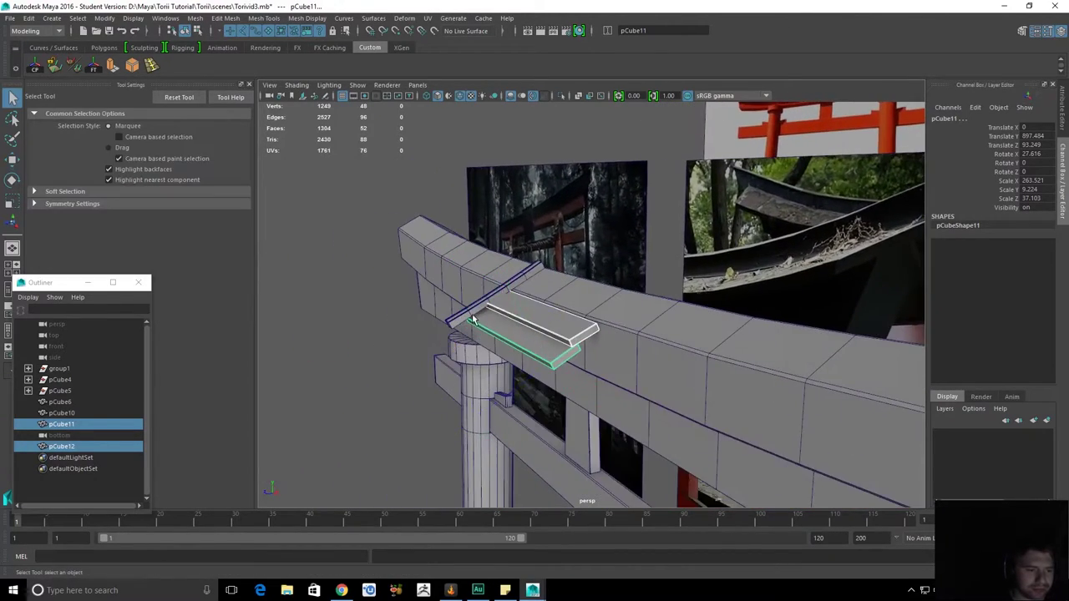
pyautogui.click(473, 311)
pyautogui.press('f')
pyautogui.keyDown('alt'); pyautogui.moveTo(492, 319); pyautogui.dragTo(543, 335); pyautogui.keyUp('alt')
pyautogui.press('w')
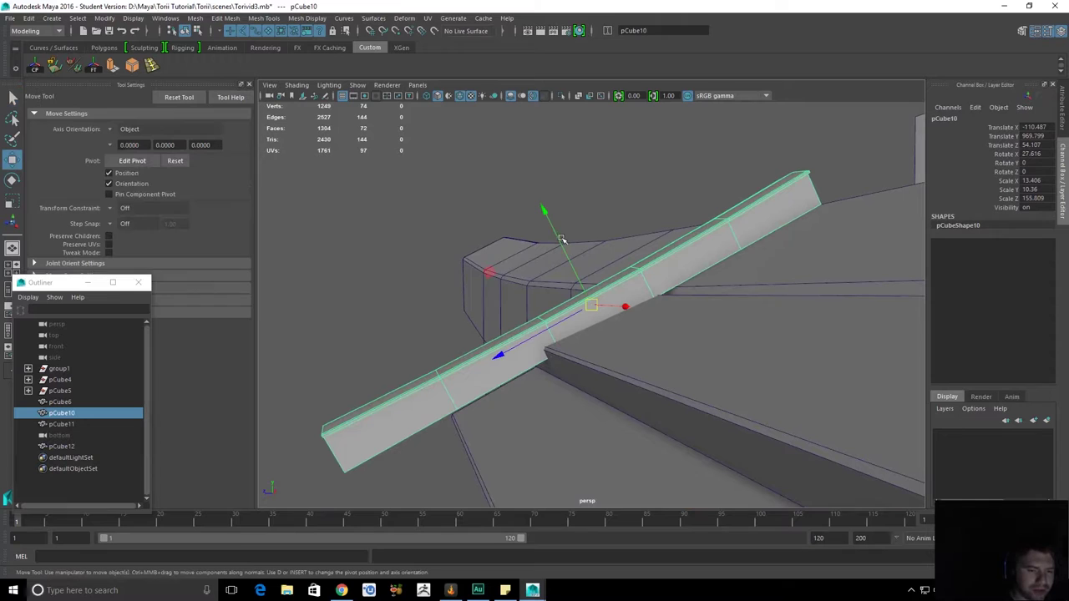
pyautogui.keyDown('alt'); pyautogui.moveTo(678, 296); pyautogui.dragTo(649, 264); pyautogui.keyUp('alt')
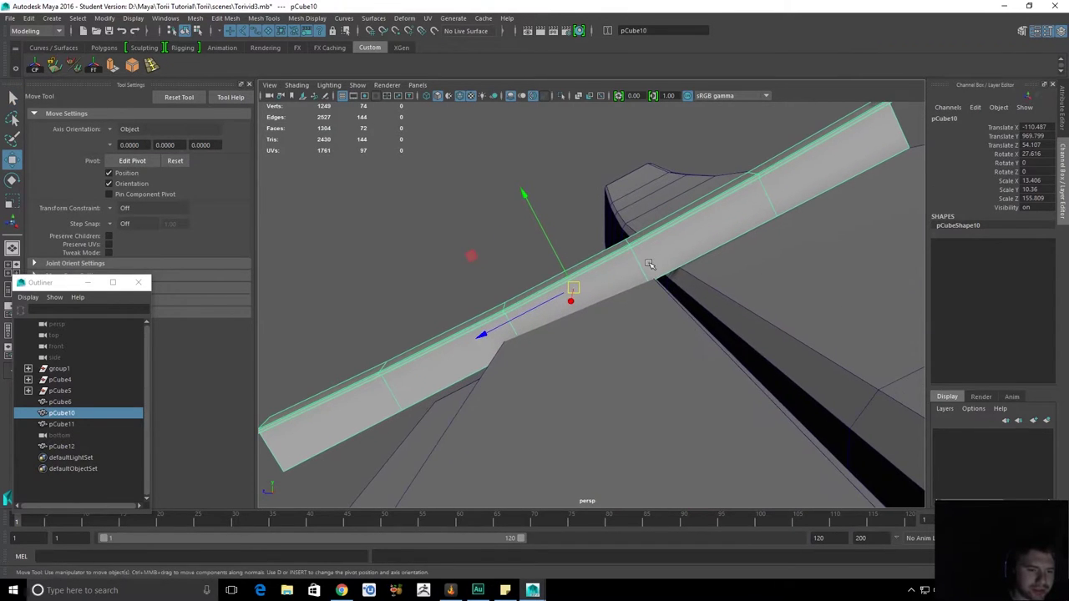
pyautogui.moveTo(656, 258); pyautogui.dragTo(654, 213, button='right')
pyautogui.doubleClick(640, 264)
pyautogui.scroll(-3, 639, 267)
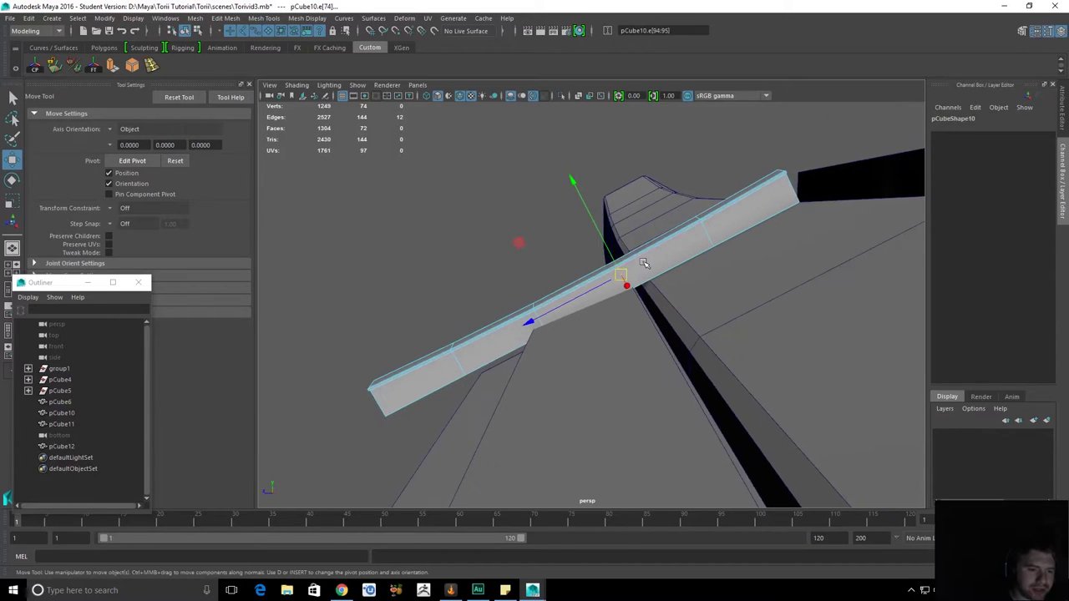
pyautogui.keyDown('shift'); pyautogui.doubleClick(539, 318); pyautogui.keyUp('shift')
# Raise the underside vertices of the lower part of the tilted cross bar to thin that section, leaving its top edge in place.
pyautogui.keyDown('ctrl'); pyautogui.moveTo(537, 315); pyautogui.dragTo(348, 277, button='right'); pyautogui.keyUp('ctrl')
pyautogui.moveTo(317, 233); pyautogui.dragTo(621, 454)
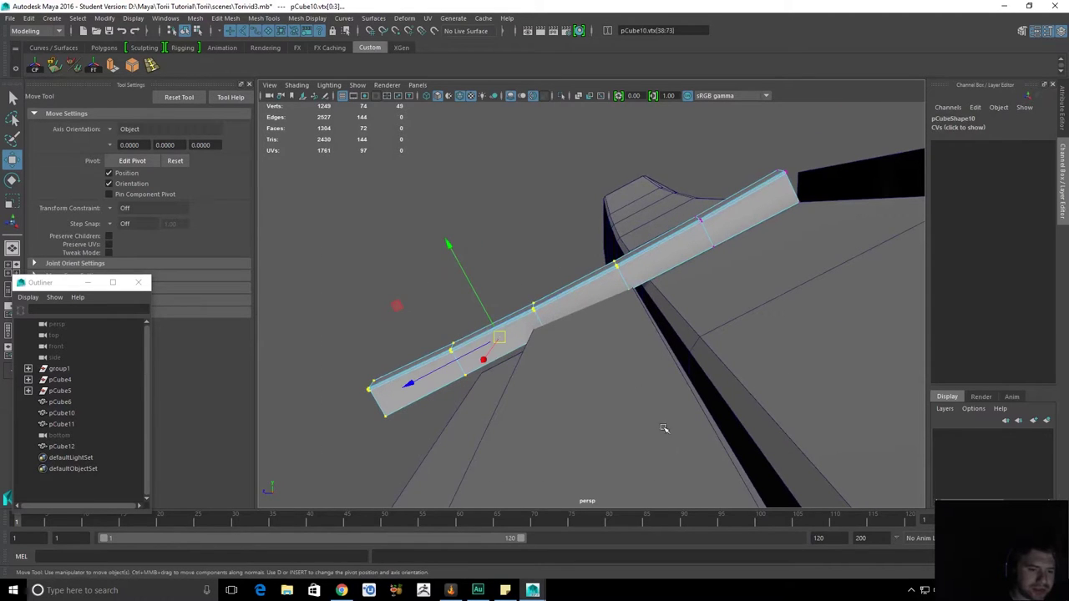
pyautogui.keyDown('alt'); pyautogui.moveTo(537, 272); pyautogui.dragTo(415, 348); pyautogui.keyUp('alt')
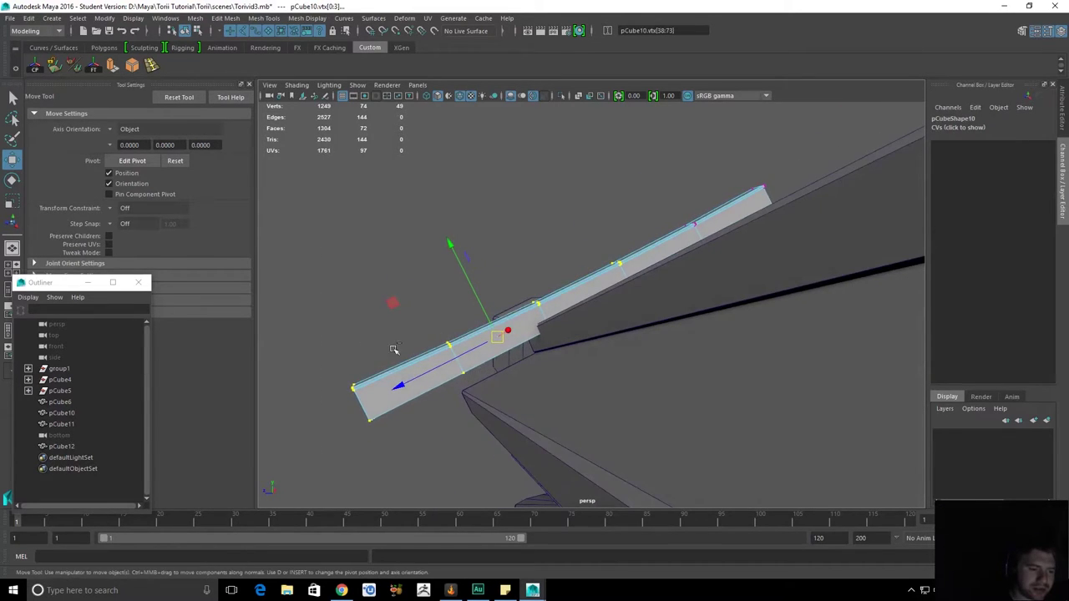
pyautogui.keyDown('ctrl'); pyautogui.moveTo(368, 395); pyautogui.dragTo(380, 401); pyautogui.keyUp('ctrl')
pyautogui.keyDown('ctrl'); pyautogui.moveTo(400, 302); pyautogui.dragTo(461, 357); pyautogui.keyUp('ctrl')
pyautogui.hotkey('ctrl', 'z')
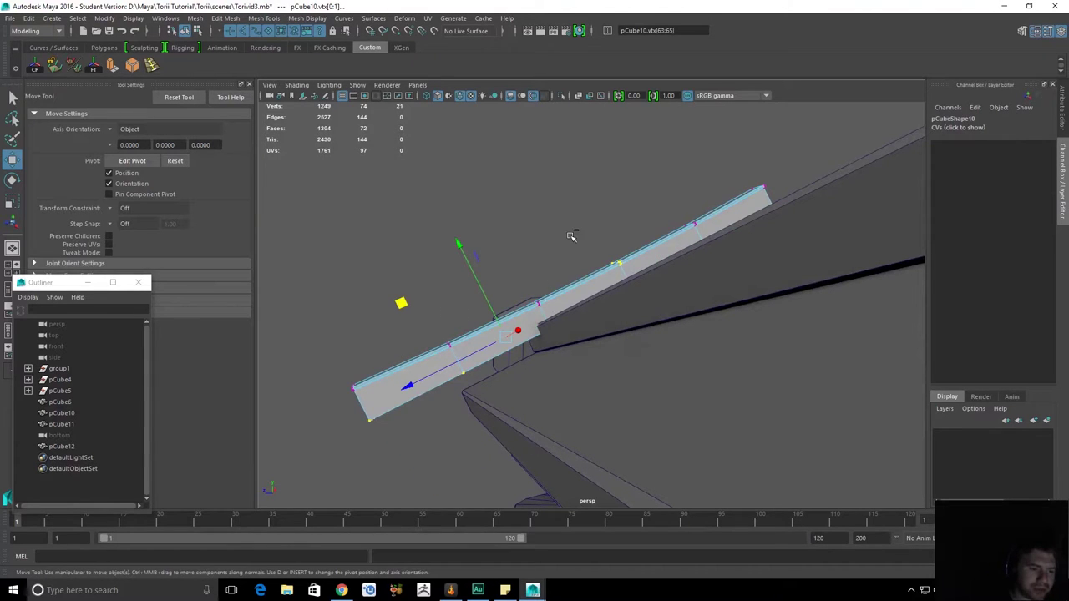
pyautogui.keyDown('ctrl'); pyautogui.moveTo(630, 274); pyautogui.dragTo(454, 254); pyautogui.keyUp('ctrl')
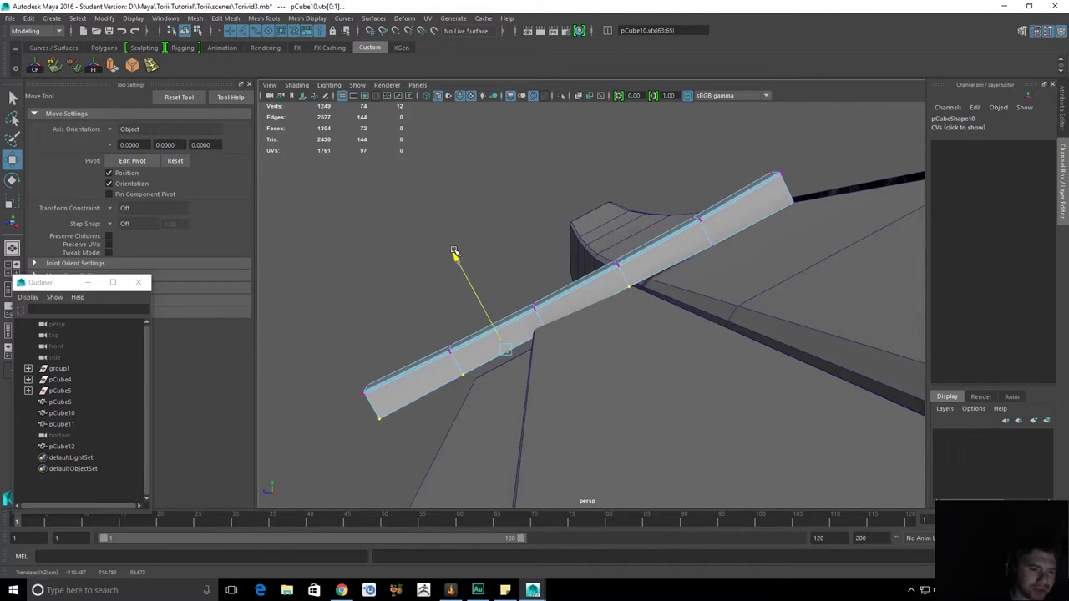
pyautogui.moveTo(454, 251); pyautogui.dragTo(465, 247, button='middle')
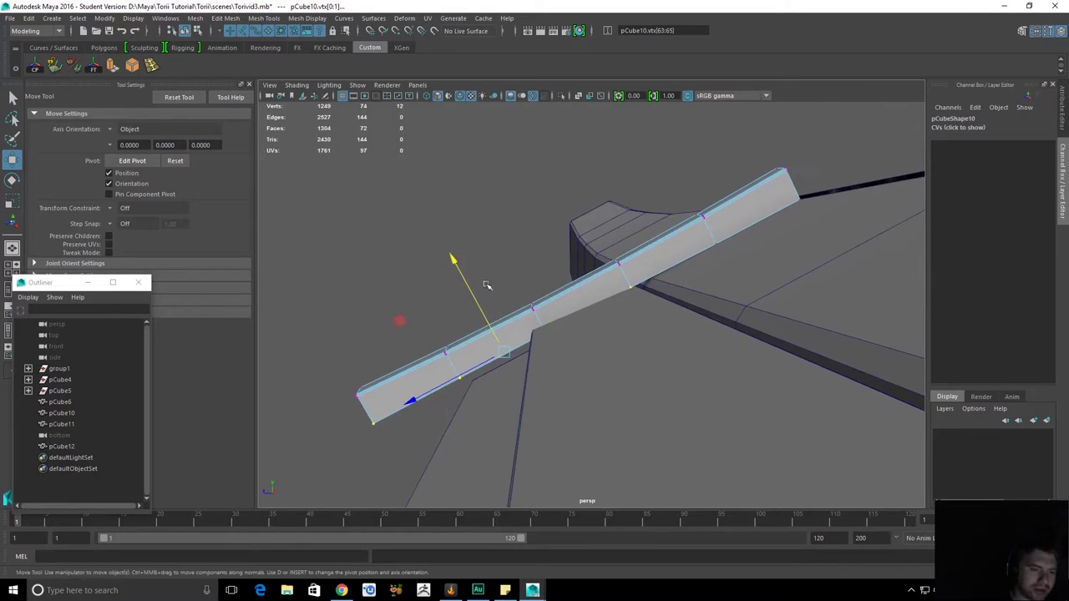
pyautogui.keyDown('ctrl'); pyautogui.moveTo(678, 332); pyautogui.dragTo(677, 332); pyautogui.keyUp('ctrl')
pyautogui.moveTo(412, 282); pyautogui.dragTo(407, 274, button='middle')
pyautogui.keyDown('alt'); pyautogui.moveTo(429, 288); pyautogui.dragTo(537, 258); pyautogui.keyUp('alt')
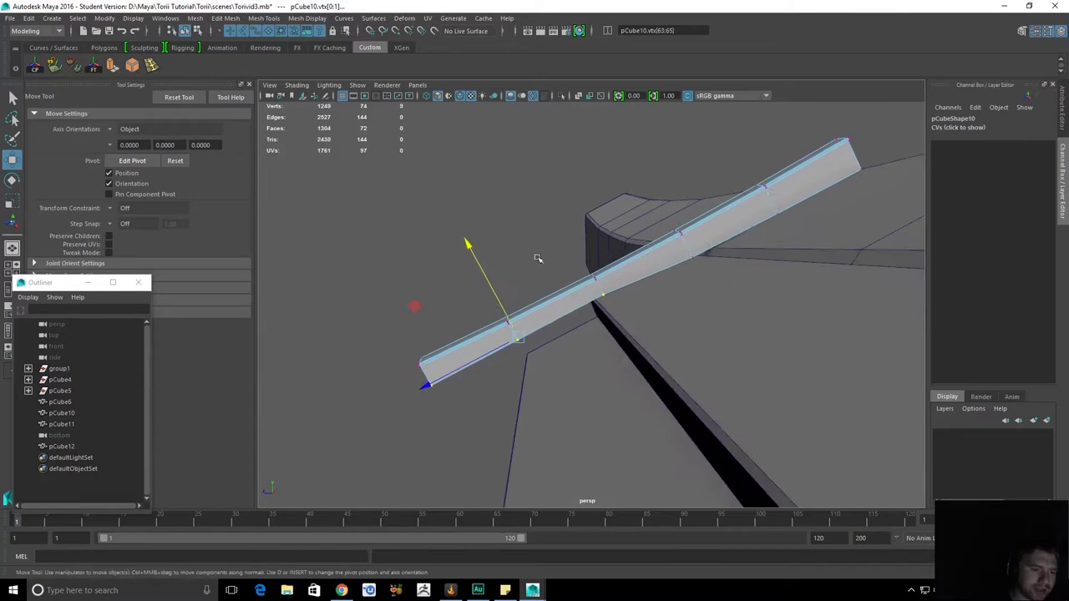
pyautogui.keyDown('alt'); pyautogui.moveTo(537, 258); pyautogui.dragTo(596, 276, button='right'); pyautogui.keyUp('alt')
# Select the two vertex rings next to the cross bar's lower end and slide them together along the bar.
pyautogui.keyDown('shift'); pyautogui.moveTo(636, 355); pyautogui.dragTo(636, 355); pyautogui.keyUp('shift')
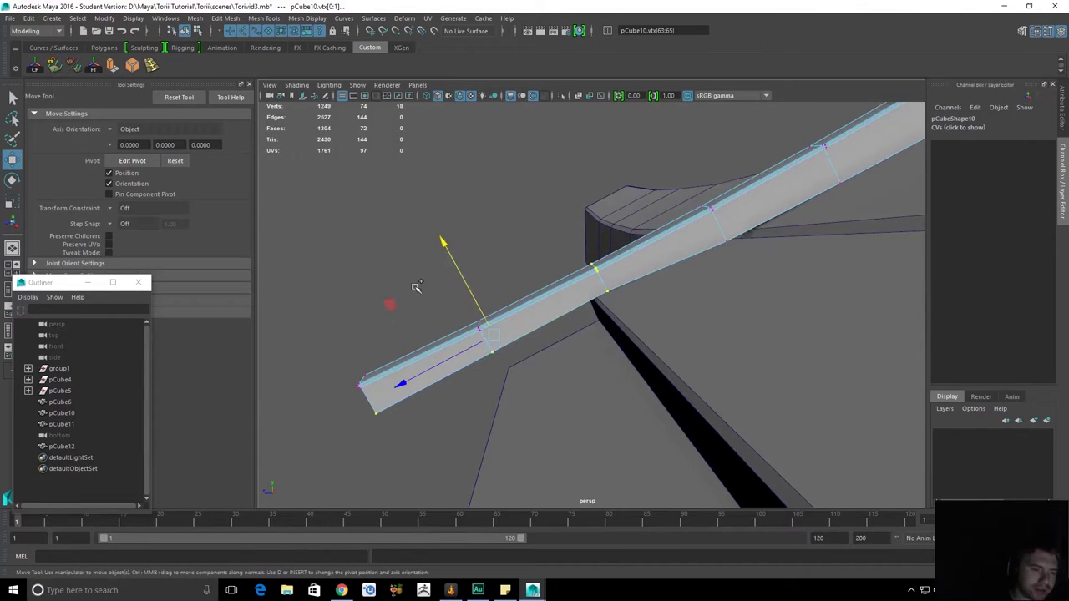
pyautogui.keyDown('alt'); pyautogui.moveTo(573, 389); pyautogui.dragTo(579, 354); pyautogui.keyUp('alt')
pyautogui.keyDown('shift'); pyautogui.moveTo(365, 303); pyautogui.dragTo(478, 433); pyautogui.keyUp('shift')
pyautogui.keyDown('shift'); pyautogui.moveTo(520, 273); pyautogui.dragTo(544, 299); pyautogui.keyUp('shift')
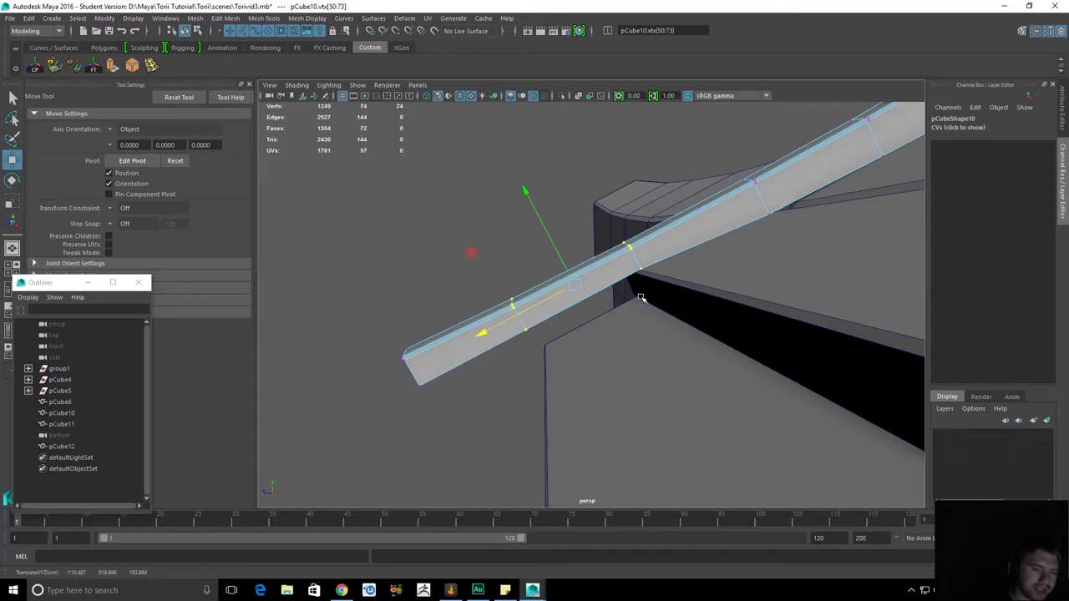
# Slide the single vertex ring nearest the beam's edge along the cross bar to line it up with that edge.
pyautogui.keyDown('alt'); pyautogui.moveTo(660, 280); pyautogui.dragTo(620, 282); pyautogui.keyUp('alt')
pyautogui.press('q')
pyautogui.keyDown('ctrl'); pyautogui.moveTo(572, 199); pyautogui.dragTo(687, 351); pyautogui.keyUp('ctrl')
pyautogui.keyDown('alt'); pyautogui.moveTo(686, 350); pyautogui.dragTo(763, 407, button='right'); pyautogui.keyUp('alt')
pyautogui.keyDown('alt'); pyautogui.moveTo(763, 407); pyautogui.dragTo(728, 386); pyautogui.keyUp('alt')
pyautogui.click(605, 233)
pyautogui.keyDown('alt'); pyautogui.moveTo(604, 233); pyautogui.dragTo(636, 286); pyautogui.keyUp('alt')
pyautogui.moveTo(572, 139); pyautogui.dragTo(756, 307)
pyautogui.press('w')
pyautogui.keyDown('alt'); pyautogui.moveTo(749, 311); pyautogui.dragTo(729, 323); pyautogui.keyUp('alt')
pyautogui.moveTo(605, 253); pyautogui.dragTo(605, 253)
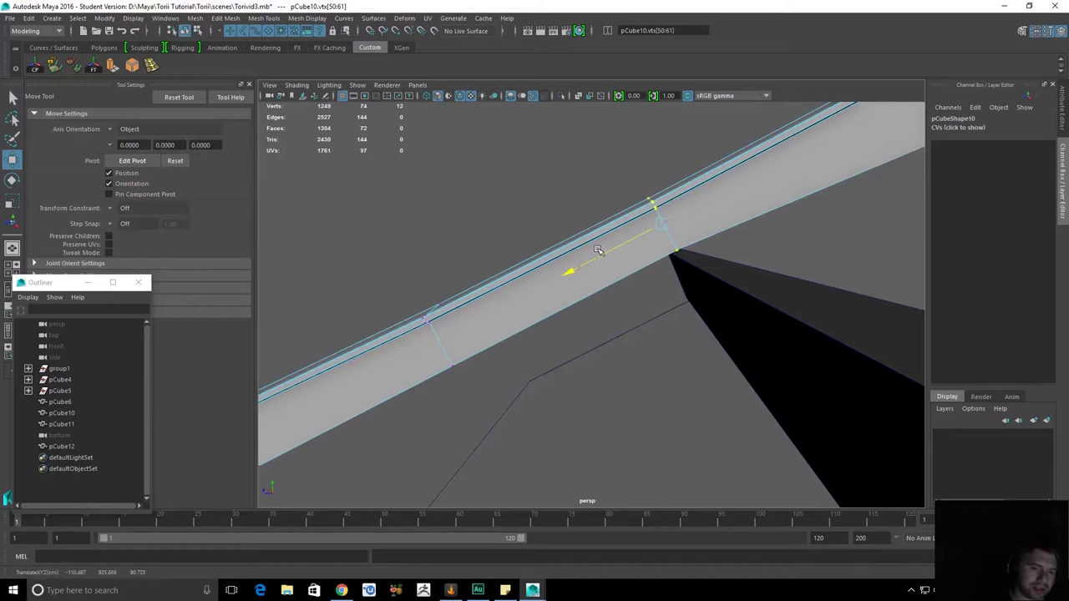
# Extrude the four underside faces of the cross bar's lower end downward to form a notched block over the beam's edge.
pyautogui.press('q')
pyautogui.click(594, 296)
pyautogui.scroll(-3, 602, 277)
pyautogui.keyDown('alt'); pyautogui.moveTo(601, 276); pyautogui.dragTo(710, 262); pyautogui.keyUp('alt')
pyautogui.click(609, 289)
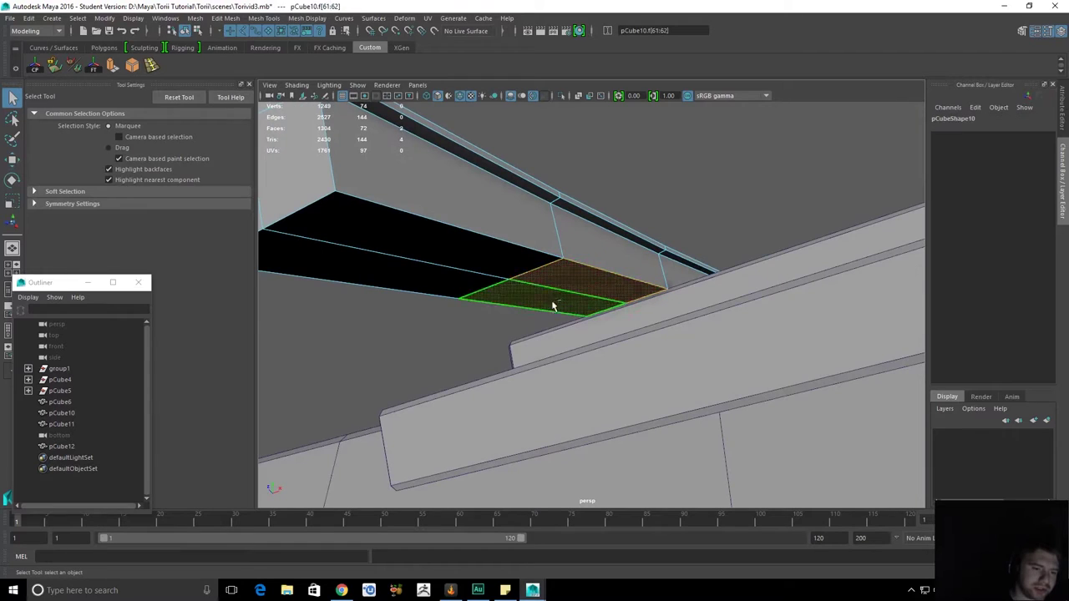
pyautogui.keyDown('shift'); pyautogui.click(554, 303); pyautogui.keyUp('shift')
pyautogui.keyDown('shift'); pyautogui.click(472, 254); pyautogui.keyUp('shift')
pyautogui.keyDown('shift'); pyautogui.click(441, 280); pyautogui.keyUp('shift')
pyautogui.keyDown('alt'); pyautogui.moveTo(595, 330); pyautogui.dragTo(513, 359); pyautogui.keyUp('alt')
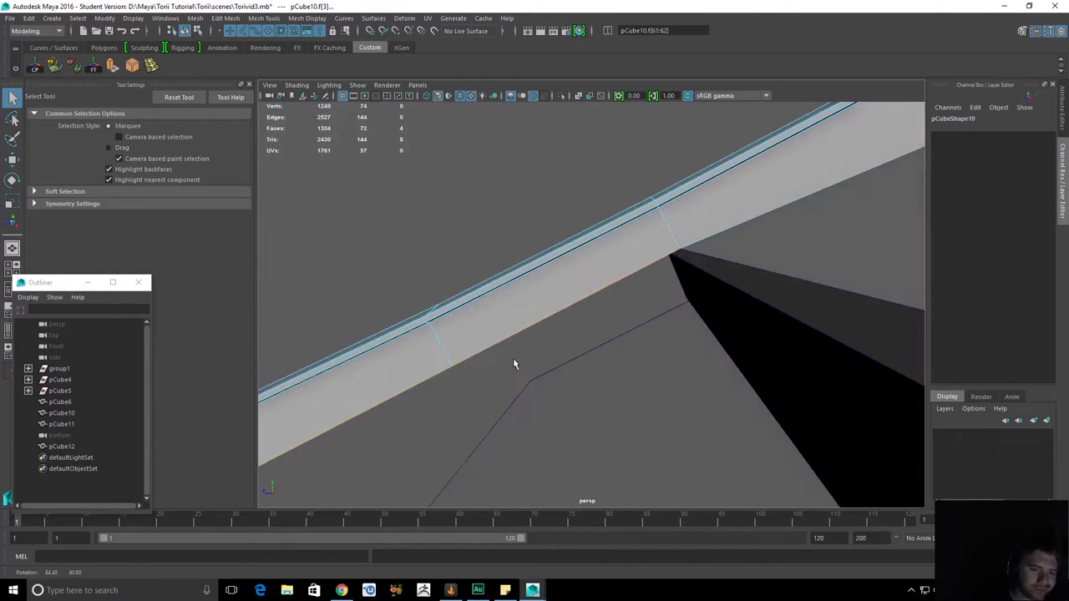
pyautogui.hotkey('ctrl', 'e')
pyautogui.press('w')
pyautogui.moveTo(427, 256); pyautogui.dragTo(656, 309)
# Return to object selection, select the notched cross bar and isolate it in the view.
pyautogui.scroll(-5, 487, 353)
pyautogui.press('q')
pyautogui.press('F8')
pyautogui.click(671, 203)
pyautogui.moveTo(671, 203)
pyautogui.keyDown('alt'); pyautogui.mouseDown()
pyautogui.moveTo(680, 334)
pyautogui.moveTo(643, 360)
pyautogui.moveTo(885, 445)
pyautogui.moveTo(656, 282)
pyautogui.moveTo(677, 209)
pyautogui.mouseUp(); pyautogui.keyUp('alt')
pyautogui.click(685, 291)
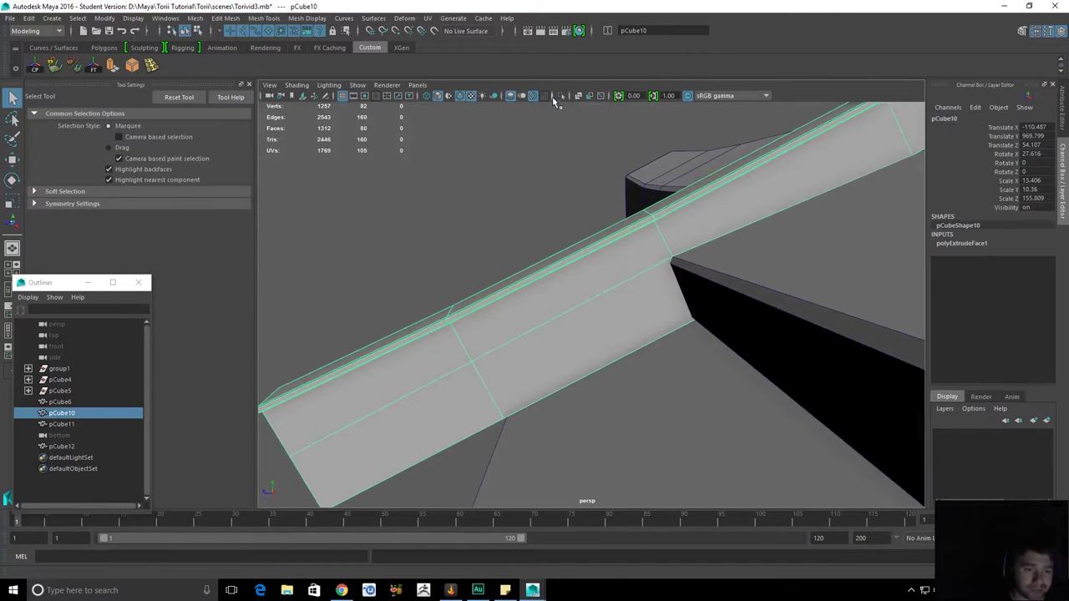
pyautogui.click(560, 96)
pyautogui.keyDown('alt'); pyautogui.moveTo(665, 280); pyautogui.dragTo(649, 225); pyautogui.keyUp('alt')
# Select the outline edges along the cross bar's notch, underside and upper end for bevelling.
pyautogui.press('F10')
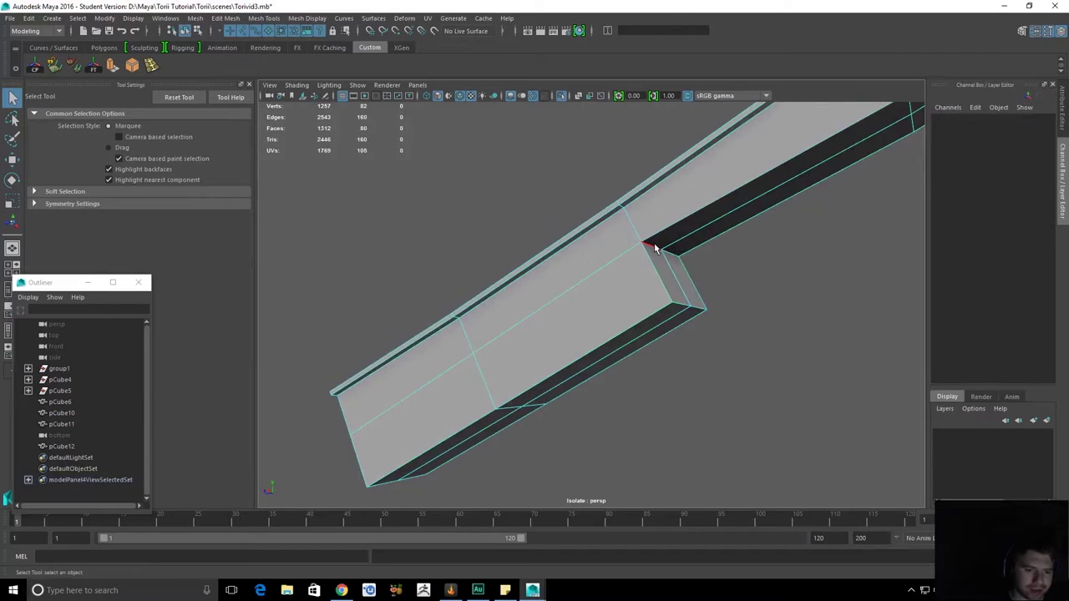
pyautogui.click(660, 276)
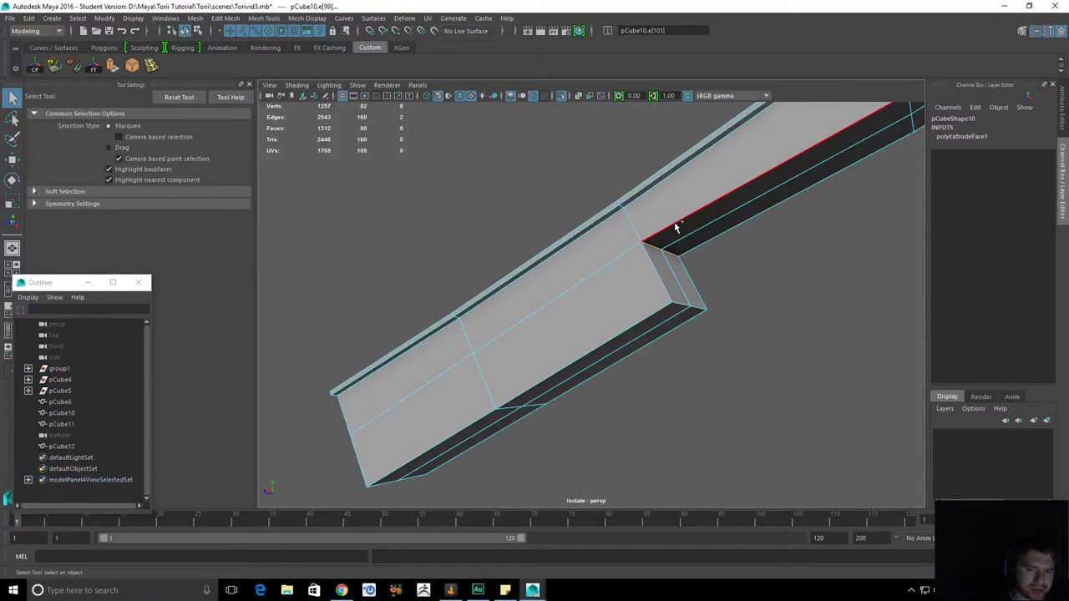
pyautogui.keyDown('shift'); pyautogui.click(414, 478); pyautogui.keyUp('shift')
pyautogui.scroll(-1, 729, 302)
pyautogui.keyDown('alt'); pyautogui.moveTo(729, 302); pyautogui.dragTo(577, 393, button='middle'); pyautogui.keyUp('alt')
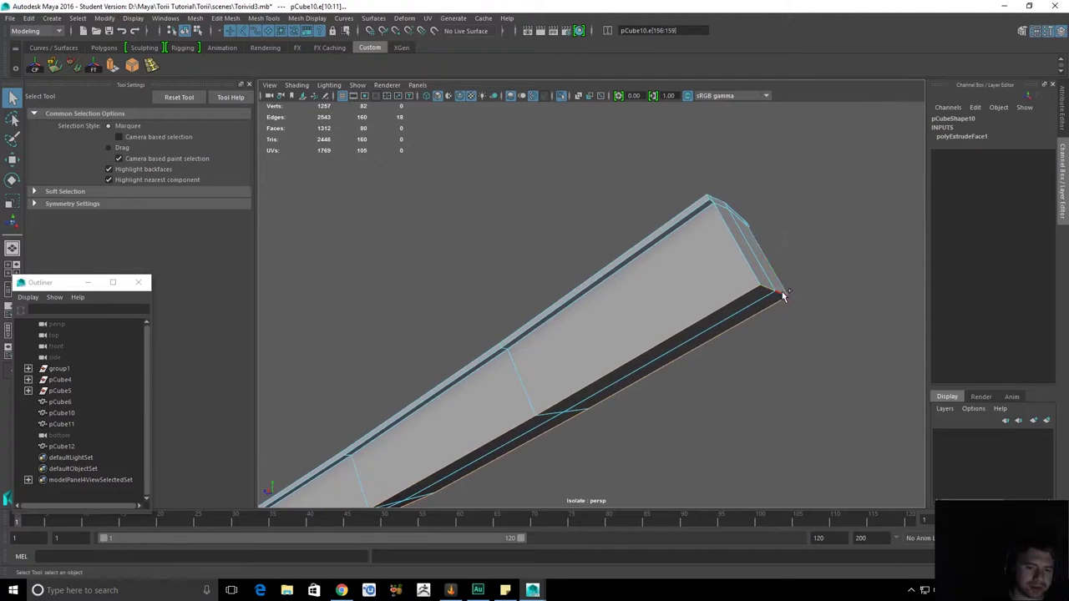
pyautogui.keyDown('shift'); pyautogui.click(784, 294); pyautogui.keyUp('shift')
pyautogui.keyDown('alt'); pyautogui.moveTo(784, 296); pyautogui.dragTo(739, 325); pyautogui.keyUp('alt')
pyautogui.scroll(-4, 718, 377)
pyautogui.keyDown('alt'); pyautogui.moveTo(562, 430); pyautogui.dragTo(619, 369, button='middle'); pyautogui.keyUp('alt')
pyautogui.keyDown('alt'); pyautogui.moveTo(619, 369); pyautogui.dragTo(651, 308, button='right'); pyautogui.keyUp('alt')
pyautogui.keyDown('alt'); pyautogui.moveTo(651, 308); pyautogui.dragTo(515, 343); pyautogui.keyUp('alt')
# Add the rim edges of the thin top lip and the side edges of the lower end face to the edge selection.
pyautogui.keyDown('shift'); pyautogui.click(600, 335); pyautogui.keyUp('shift')
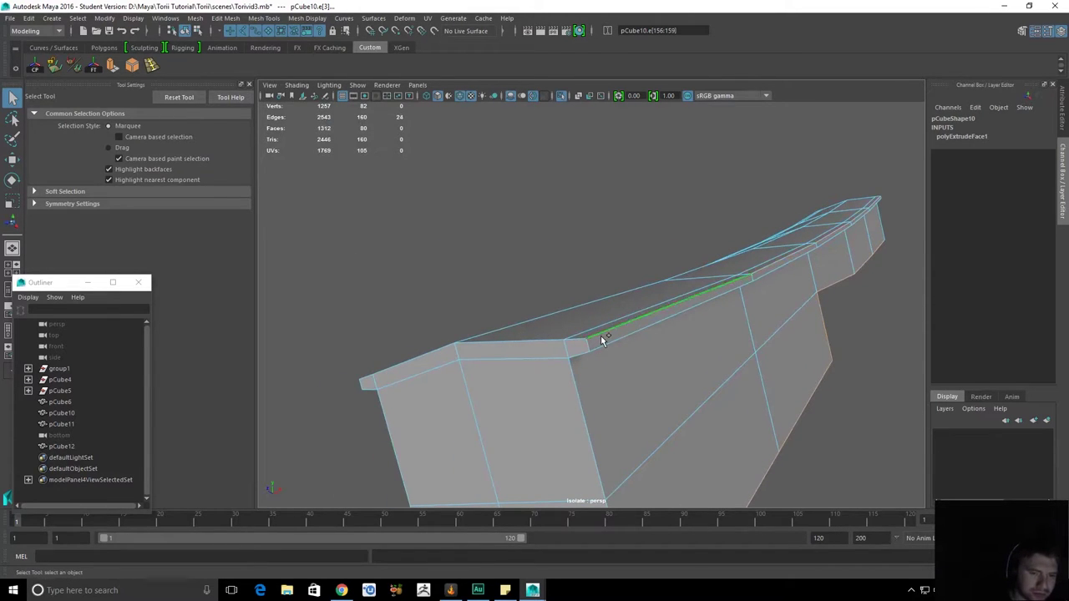
pyautogui.keyDown('shift'); pyautogui.doubleClick(540, 341); pyautogui.keyUp('shift')
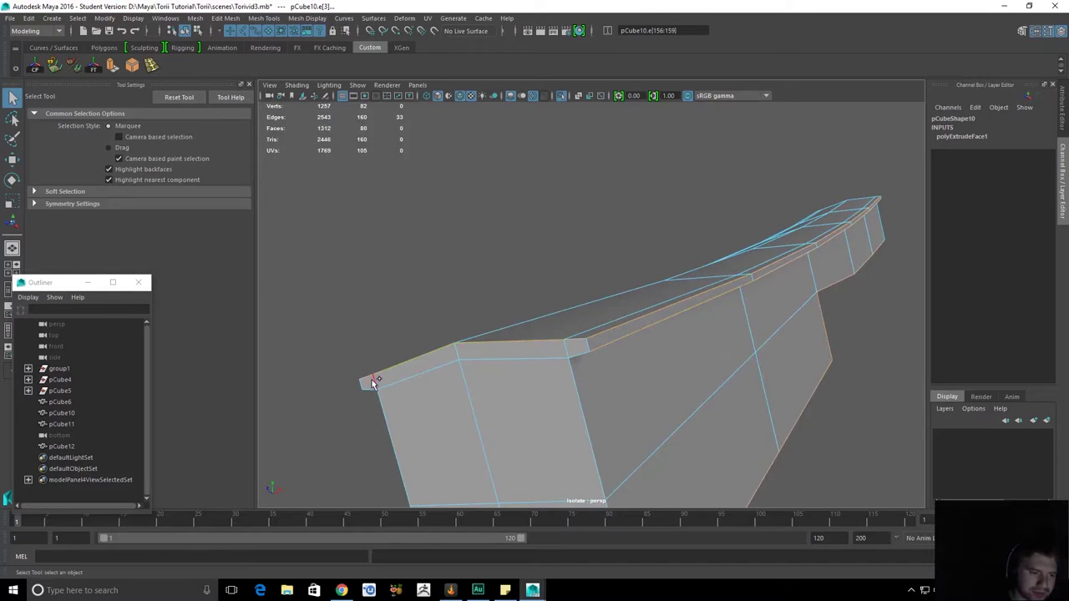
pyautogui.keyDown('shift'); pyautogui.doubleClick(578, 363); pyautogui.keyUp('shift')
pyautogui.press('w')
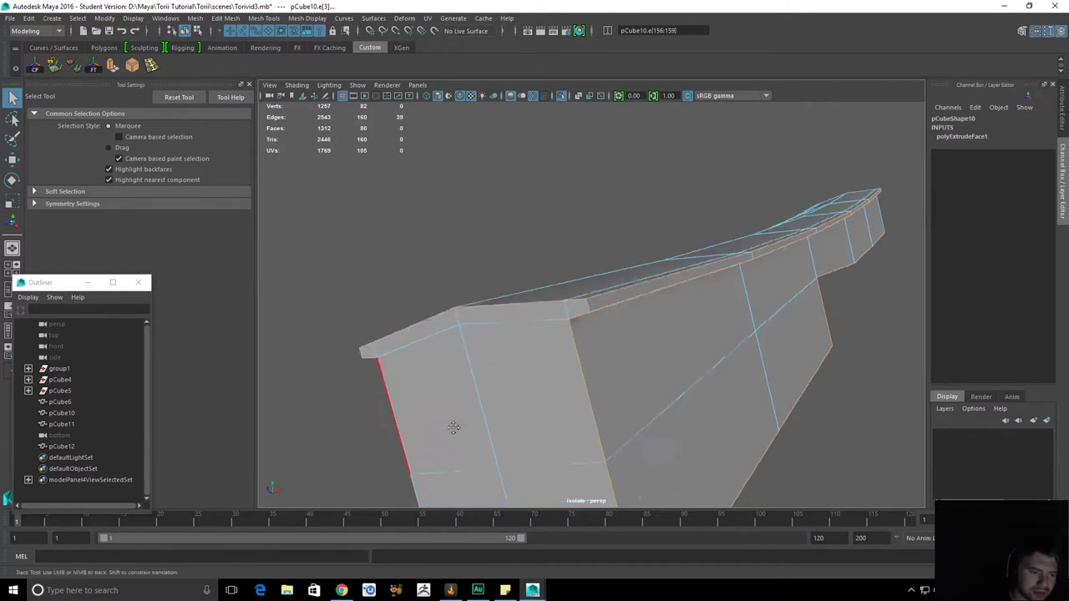
pyautogui.keyDown('alt'); pyautogui.moveTo(451, 444); pyautogui.dragTo(491, 242, button='middle'); pyautogui.keyUp('alt')
pyautogui.keyDown('alt'); pyautogui.moveTo(489, 347); pyautogui.dragTo(537, 398); pyautogui.keyUp('alt')
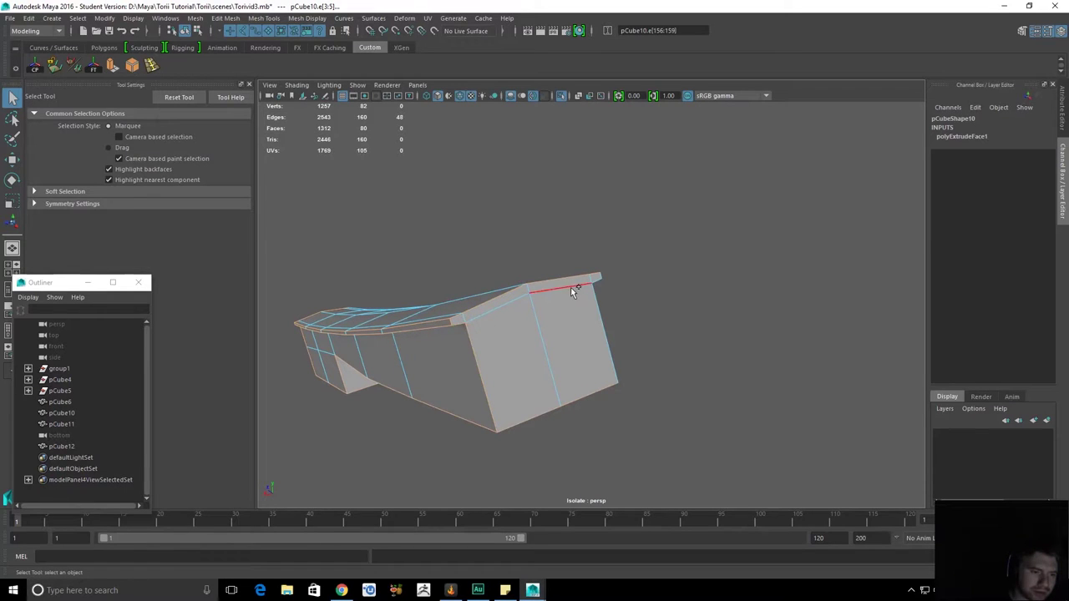
# Add the remaining outer edges on the other side of the cross bar and bevel the whole selection with a fraction of 0.5.
pyautogui.keyDown('shift'); pyautogui.click(600, 280); pyautogui.keyUp('shift')
pyautogui.keyDown('shift'); pyautogui.click(601, 277); pyautogui.keyUp('shift')
pyautogui.keyDown('shift'); pyautogui.click(598, 300); pyautogui.keyUp('shift')
pyautogui.keyDown('alt'); pyautogui.moveTo(646, 405); pyautogui.dragTo(484, 331); pyautogui.keyUp('alt')
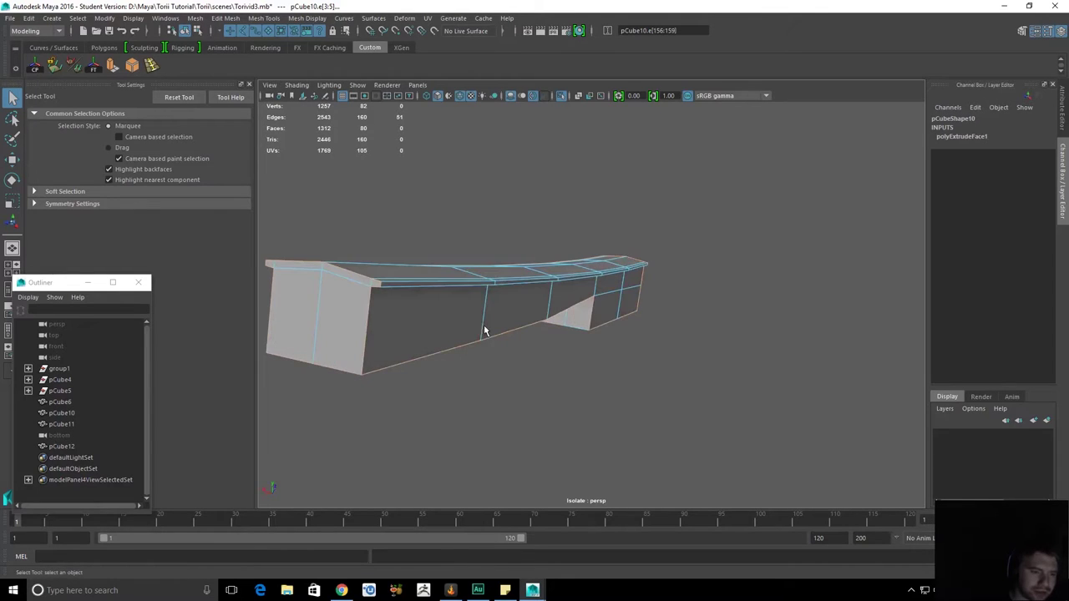
pyautogui.keyDown('shift'); pyautogui.click(453, 285); pyautogui.keyUp('shift')
pyautogui.keyDown('alt'); pyautogui.moveTo(454, 284); pyautogui.dragTo(589, 334); pyautogui.keyUp('alt')
pyautogui.scroll(-4, 586, 344)
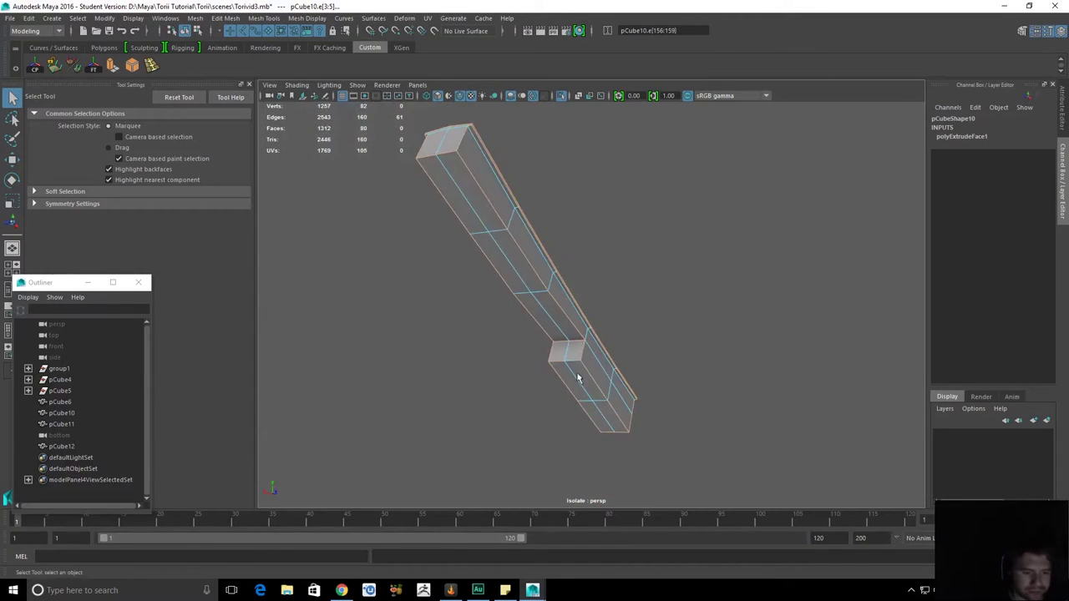
pyautogui.keyDown('alt'); pyautogui.moveTo(633, 360); pyautogui.dragTo(427, 354); pyautogui.keyUp('alt')
pyautogui.hotkey('ctrl', 'b')
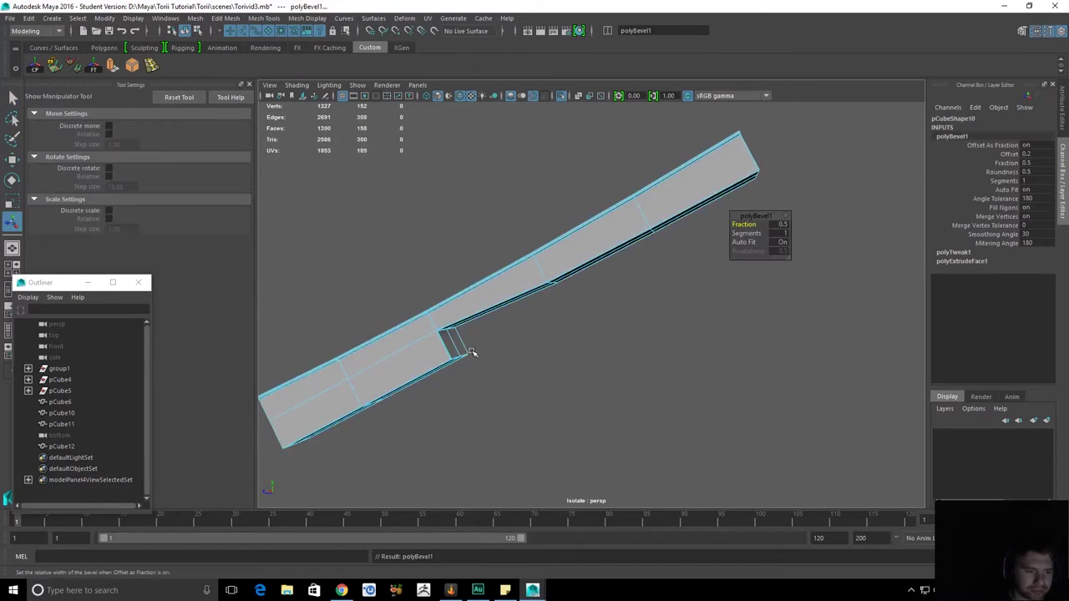
# Check the bevelled cross bar in object mode and turn off isolation to show the whole gate again.
pyautogui.scroll(6, 719, 394)
pyautogui.moveTo(588, 376)
pyautogui.keyDown('alt'); pyautogui.mouseDown()
pyautogui.moveTo(685, 355)
pyautogui.moveTo(675, 354)
pyautogui.mouseUp(); pyautogui.keyUp('alt')
pyautogui.scroll(-5, 680, 355)
pyautogui.press('q')
pyautogui.moveTo(505, 323); pyautogui.dragTo(541, 264, button='right')
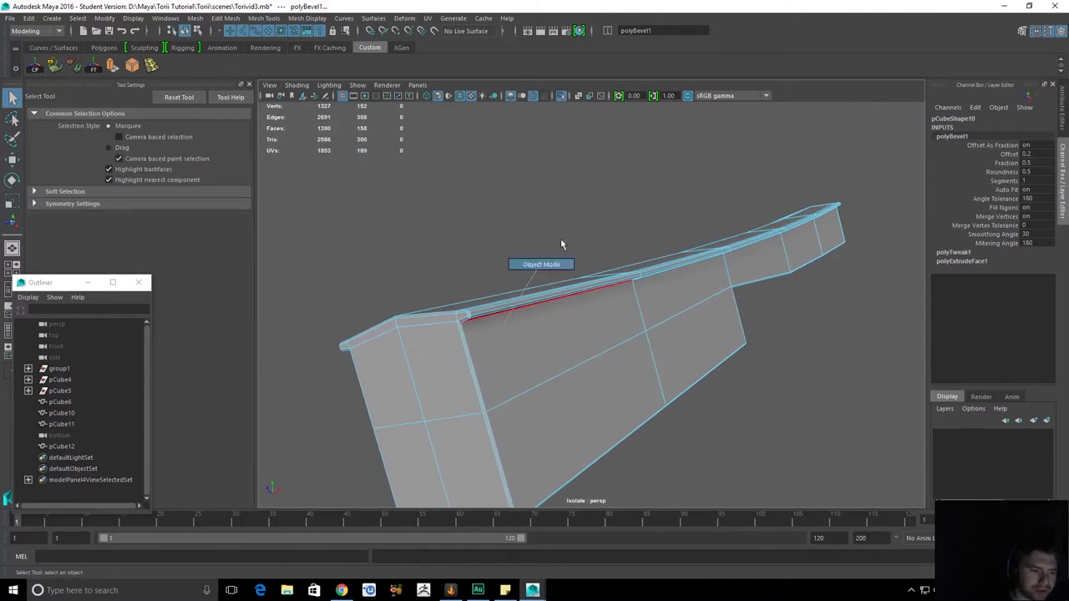
pyautogui.click(622, 351)
pyautogui.keyDown('alt'); pyautogui.moveTo(627, 333); pyautogui.dragTo(621, 365); pyautogui.keyUp('alt')
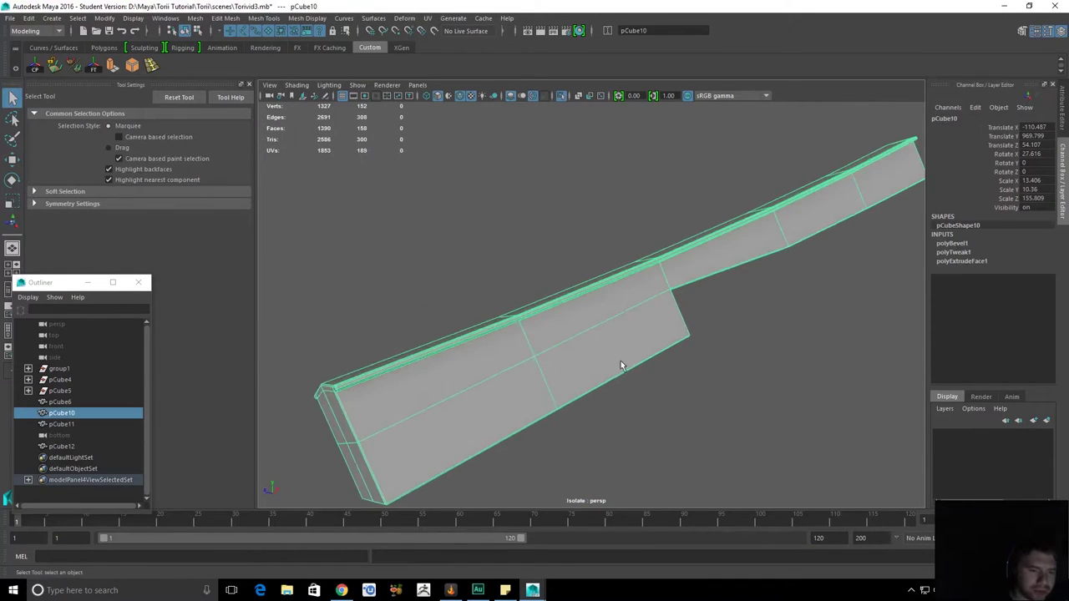
pyautogui.keyDown('alt'); pyautogui.moveTo(548, 369); pyautogui.dragTo(552, 353); pyautogui.keyUp('alt')
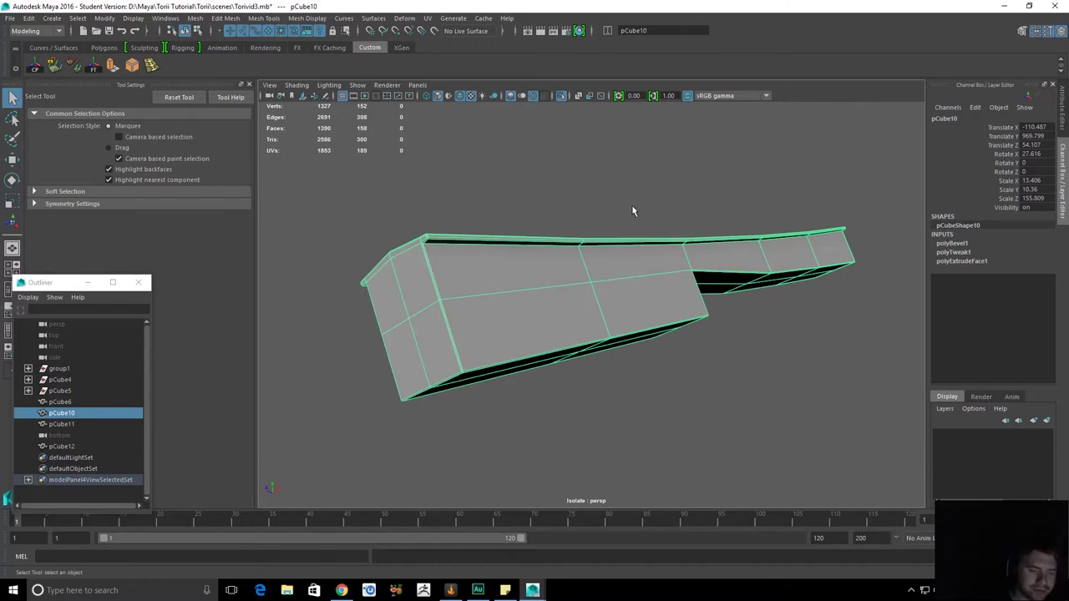
pyautogui.click(660, 197)
pyautogui.click(561, 95)
pyautogui.keyDown('alt'); pyautogui.moveTo(635, 167); pyautogui.dragTo(585, 381); pyautogui.keyUp('alt')
# Select the cross bar's vertices around the notch and slide them along the bar to fit against the beam's edge.
pyautogui.click(584, 378)
pyautogui.press('F9')
pyautogui.moveTo(516, 226); pyautogui.dragTo(695, 454)
pyautogui.press('w')
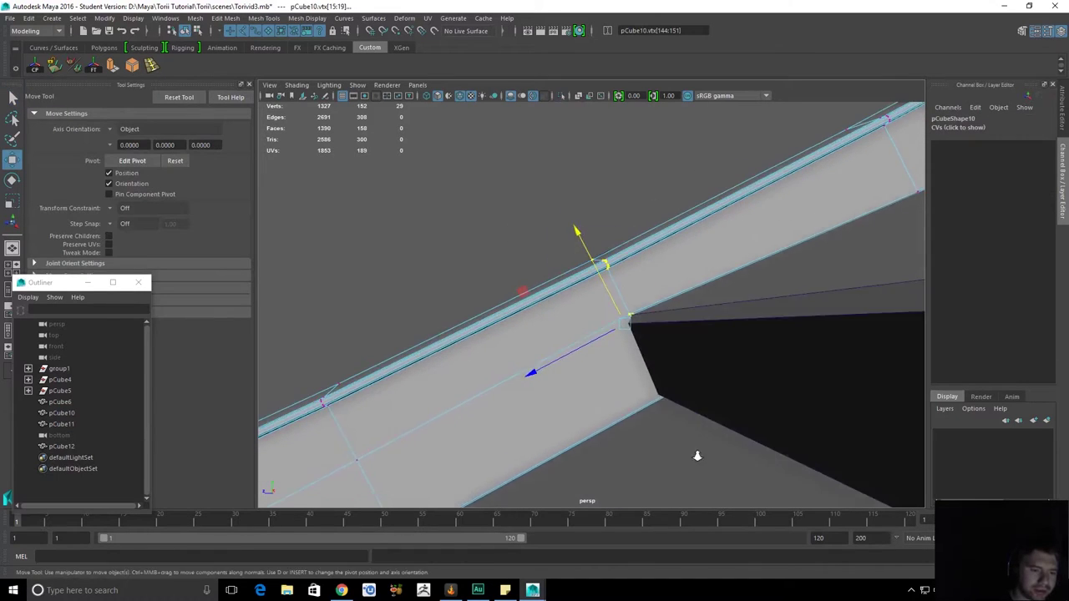
pyautogui.keyDown('alt'); pyautogui.moveTo(695, 453); pyautogui.dragTo(771, 472, button='right'); pyautogui.keyUp('alt')
pyautogui.keyDown('alt'); pyautogui.moveTo(771, 473); pyautogui.dragTo(699, 418); pyautogui.keyUp('alt')
pyautogui.moveTo(592, 338); pyautogui.dragTo(572, 342)
pyautogui.hotkey('ctrl', 'z')
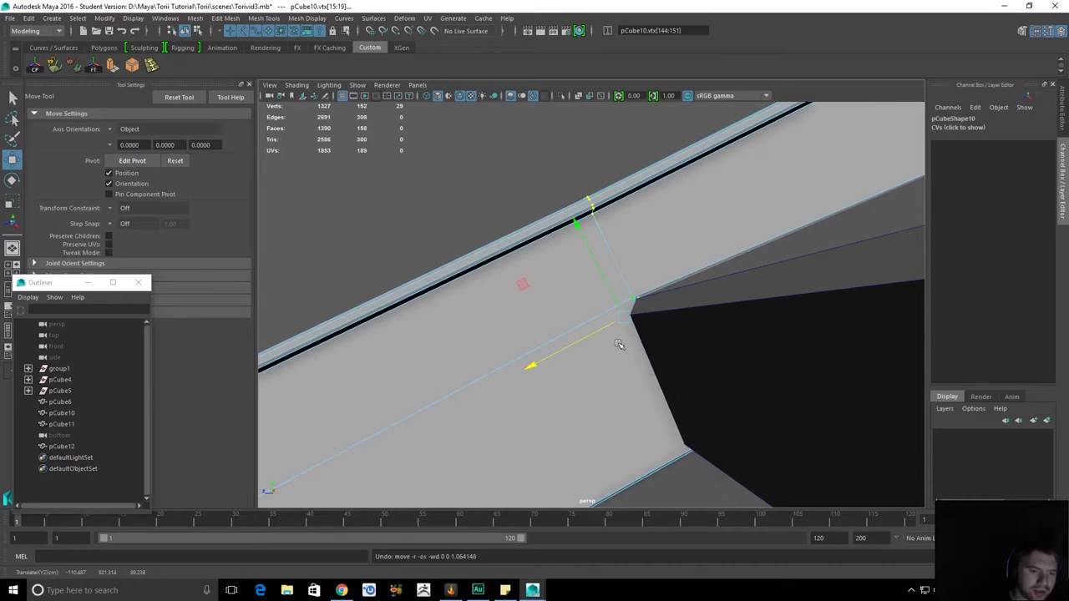
pyautogui.scroll(-3, 447, 262)
pyautogui.moveTo(488, 205); pyautogui.dragTo(724, 445)
pyautogui.scroll(3, 728, 442)
pyautogui.moveTo(508, 367); pyautogui.dragTo(630, 377)
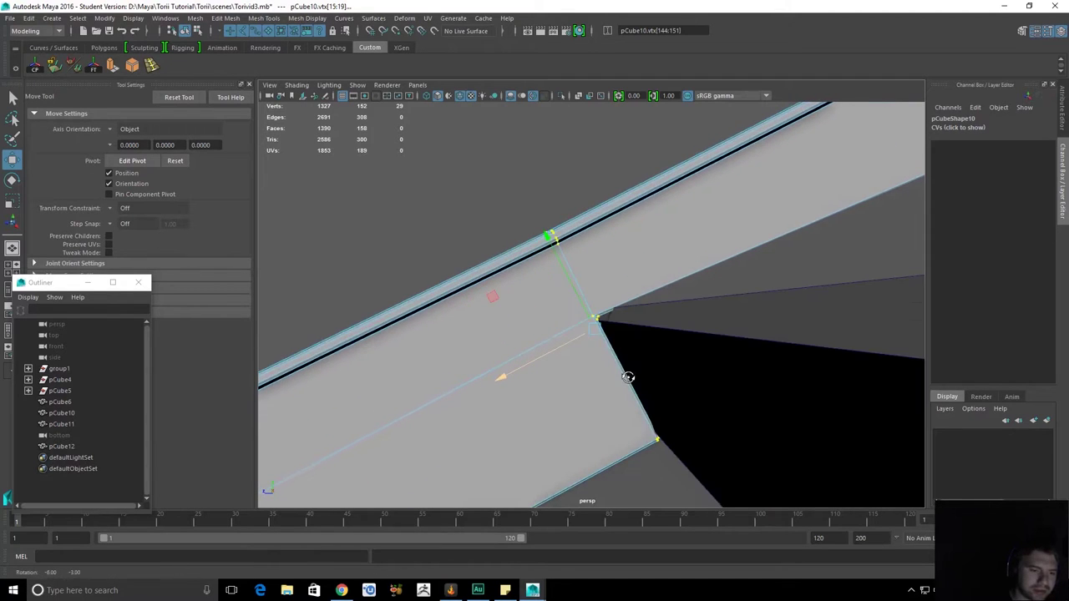
# Keep only the upper vertices of the notch ring selected and shift them slightly up along the bar.
pyautogui.moveTo(607, 325); pyautogui.dragTo(682, 392)
pyautogui.keyDown('alt'); pyautogui.moveTo(618, 326); pyautogui.dragTo(790, 327); pyautogui.keyUp('alt')
pyautogui.keyDown('alt'); pyautogui.moveTo(660, 335); pyautogui.dragTo(503, 269); pyautogui.keyUp('alt')
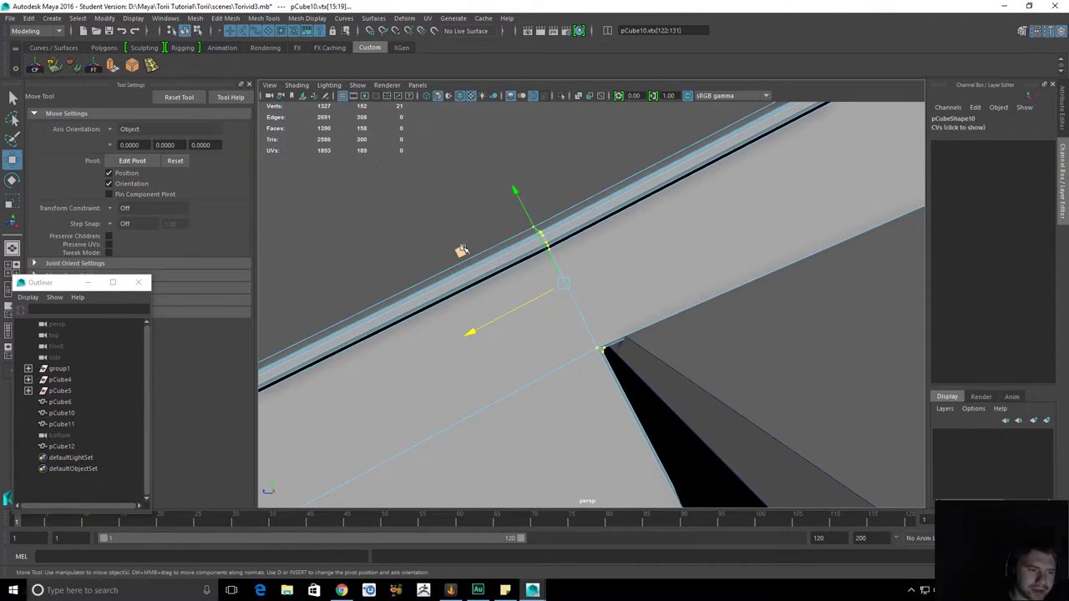
pyautogui.moveTo(471, 335); pyautogui.dragTo(478, 331, button='middle')
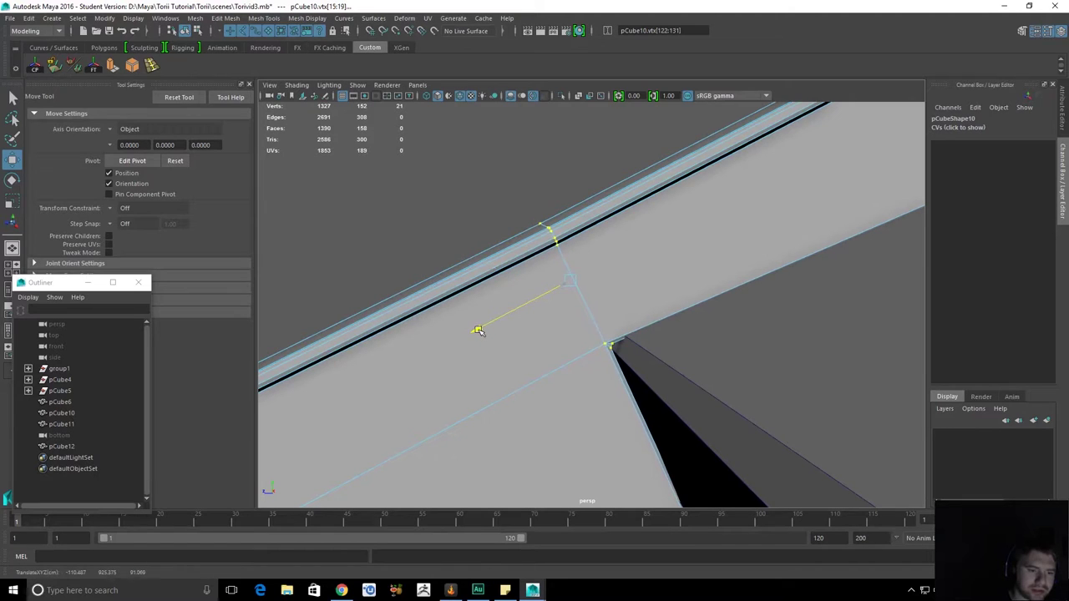
pyautogui.keyDown('alt'); pyautogui.moveTo(476, 330); pyautogui.dragTo(597, 323); pyautogui.keyUp('alt')
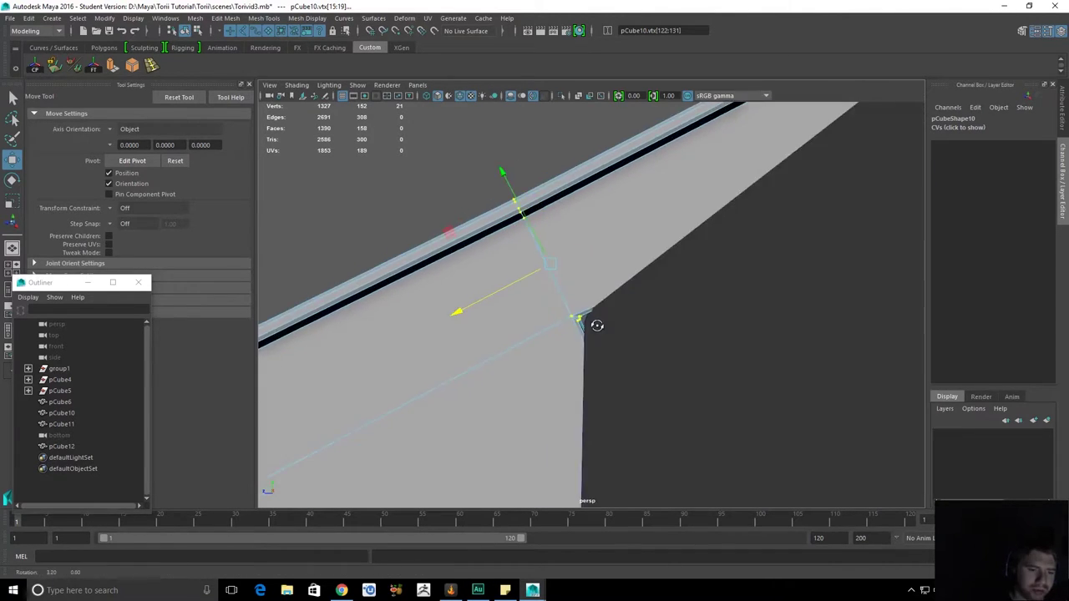
# Nudge the small vertex cluster at the notch's inner corner slightly upward and return to object mode.
pyautogui.moveTo(632, 365); pyautogui.dragTo(665, 352)
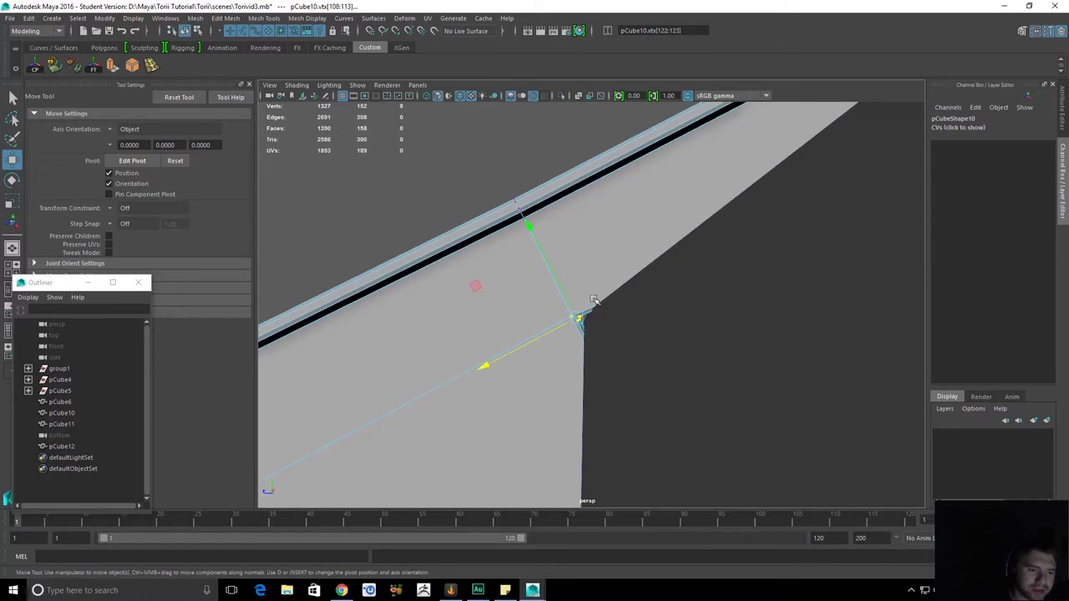
pyautogui.keyDown('alt'); pyautogui.moveTo(566, 271); pyautogui.dragTo(567, 276, button='middle'); pyautogui.keyUp('alt')
pyautogui.moveTo(532, 234); pyautogui.dragTo(531, 230)
pyautogui.press('q')
pyautogui.moveTo(582, 255); pyautogui.dragTo(614, 238, button='right')
pyautogui.click(608, 264)
# Examine how the notched cross bar sits on the top beam.
pyautogui.keyDown('alt'); pyautogui.moveTo(607, 265); pyautogui.dragTo(563, 280); pyautogui.keyUp('alt')
pyautogui.keyDown('alt'); pyautogui.moveTo(564, 280); pyautogui.dragTo(483, 242, button='right'); pyautogui.keyUp('alt')
pyautogui.click(504, 240)
pyautogui.keyDown('alt'); pyautogui.moveTo(527, 280); pyautogui.dragTo(576, 292); pyautogui.keyUp('alt')
pyautogui.keyDown('alt'); pyautogui.moveTo(718, 296); pyautogui.dragTo(680, 288, button='right'); pyautogui.keyUp('alt')
pyautogui.keyDown('alt'); pyautogui.moveTo(679, 288); pyautogui.dragTo(680, 289, button='middle'); pyautogui.keyUp('alt')
pyautogui.keyDown('alt'); pyautogui.moveTo(679, 289); pyautogui.dragTo(633, 277); pyautogui.keyUp('alt')
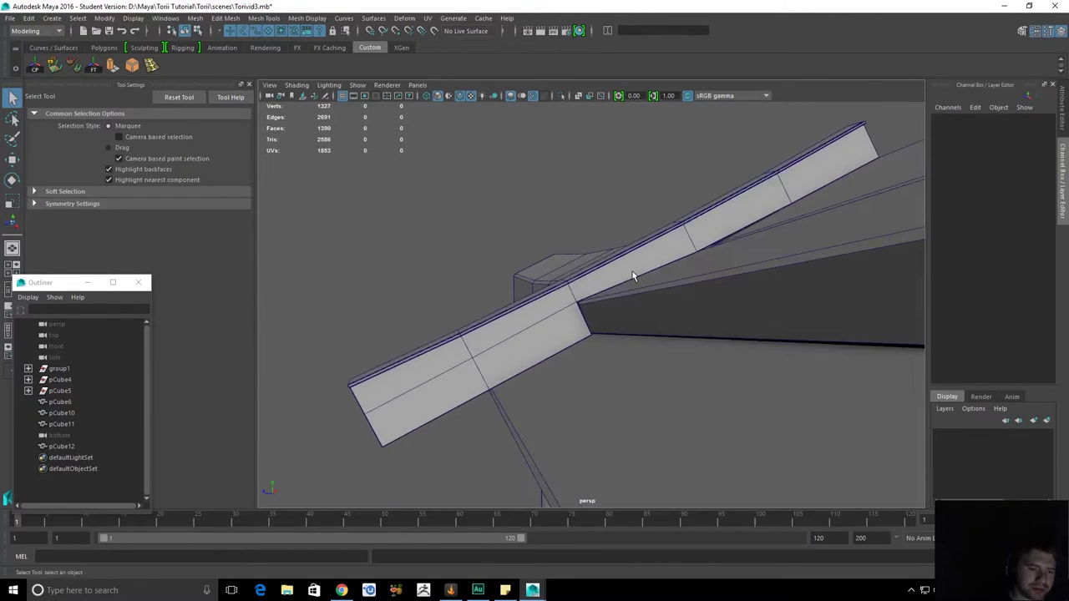
pyautogui.click(642, 255)
pyautogui.click(653, 214)
# Compare the gate's cross bar and roof planks with the roof details in the reference photos.
pyautogui.keyDown('alt'); pyautogui.moveTo(652, 214); pyautogui.dragTo(677, 234); pyautogui.keyUp('alt')
pyautogui.keyDown('alt'); pyautogui.moveTo(678, 234); pyautogui.dragTo(639, 242, button='right'); pyautogui.keyUp('alt')
pyautogui.keyDown('alt'); pyautogui.moveTo(640, 242); pyautogui.dragTo(549, 287); pyautogui.keyUp('alt')
pyautogui.keyDown('alt'); pyautogui.moveTo(549, 287); pyautogui.dragTo(510, 284, button='right'); pyautogui.keyUp('alt')
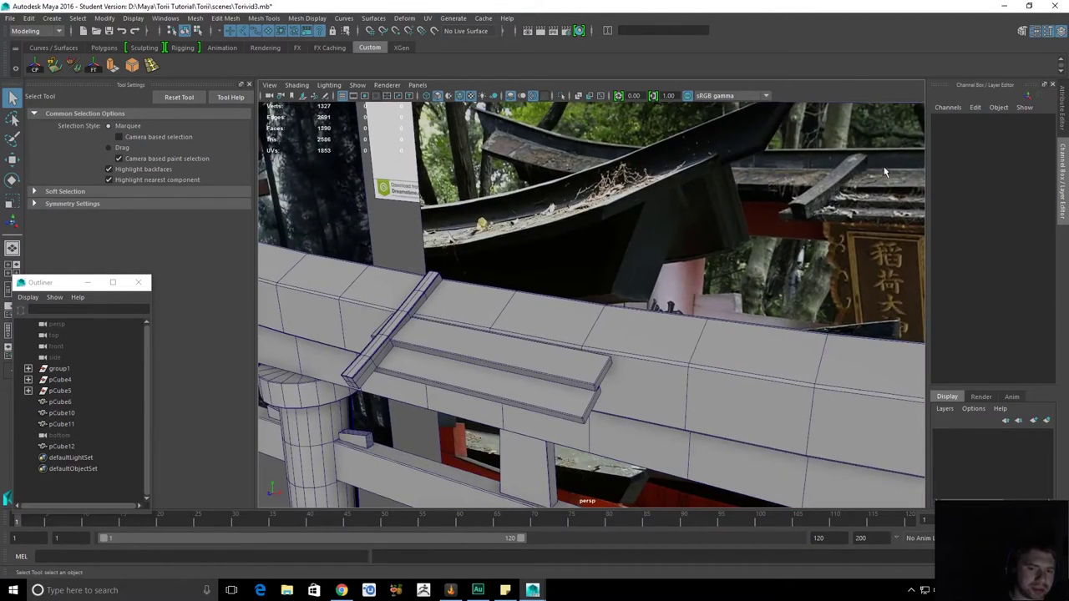
pyautogui.keyDown('alt'); pyautogui.moveTo(875, 169); pyautogui.dragTo(727, 219); pyautogui.keyUp('alt')
pyautogui.keyDown('alt'); pyautogui.moveTo(726, 219); pyautogui.dragTo(776, 316, button='right'); pyautogui.keyUp('alt')
pyautogui.keyDown('alt'); pyautogui.moveTo(509, 208); pyautogui.dragTo(577, 248, button='middle'); pyautogui.keyUp('alt')
pyautogui.keyDown('alt'); pyautogui.moveTo(577, 249); pyautogui.dragTo(482, 217); pyautogui.keyUp('alt')
pyautogui.scroll(-4, 676, 292)
pyautogui.scroll(-5, 677, 311)
pyautogui.keyDown('alt'); pyautogui.moveTo(666, 260); pyautogui.dragTo(449, 275); pyautogui.keyUp('alt')
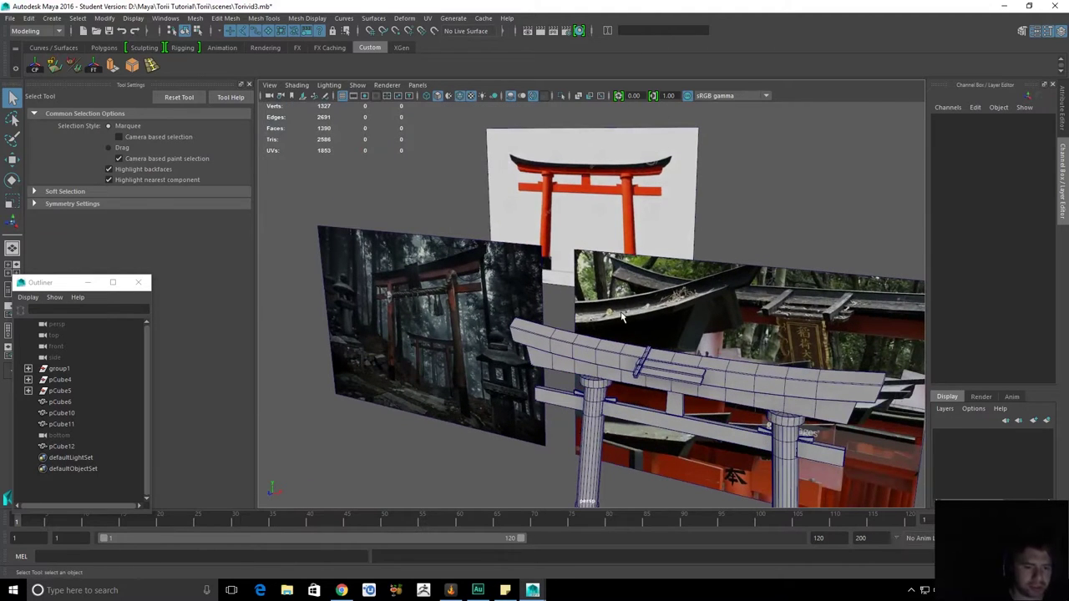
# Duplicate the notched cross bar that lies over the roof planks on the top beam.
pyautogui.keyDown('alt'); pyautogui.moveTo(735, 401); pyautogui.dragTo(716, 370, button='middle'); pyautogui.keyUp('alt')
pyautogui.scroll(3, 717, 370)
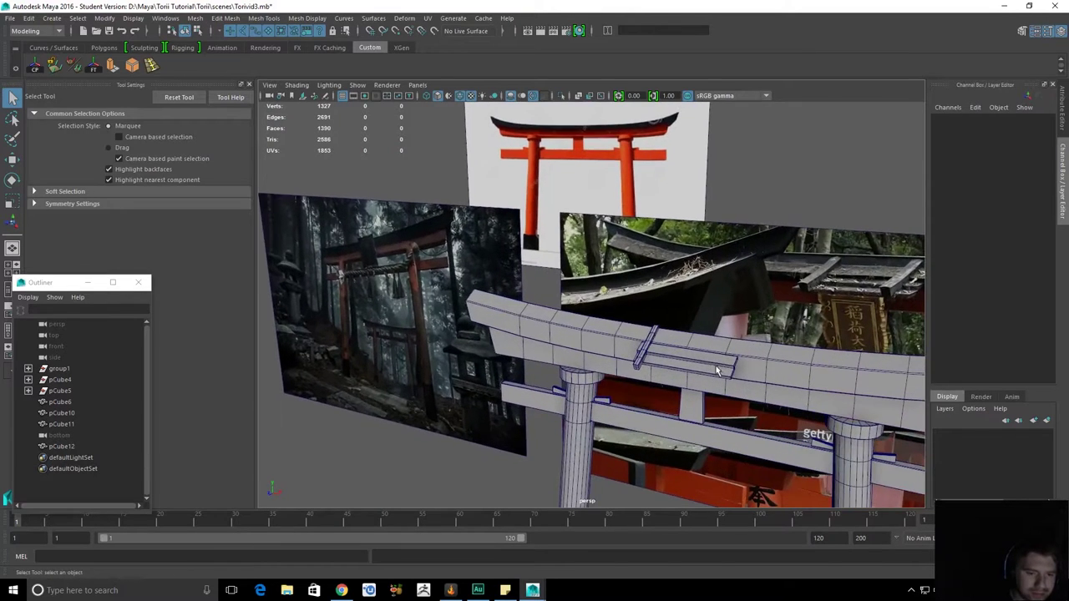
pyautogui.click(654, 332)
pyautogui.press('f')
pyautogui.keyDown('alt'); pyautogui.moveTo(654, 332); pyautogui.dragTo(674, 298); pyautogui.keyUp('alt')
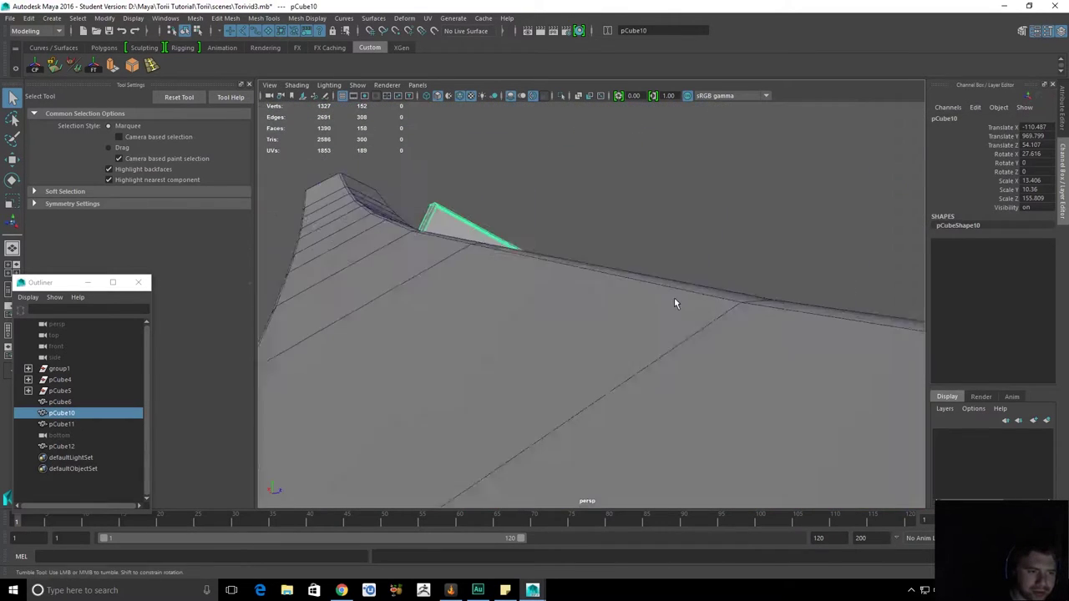
pyautogui.keyDown('alt'); pyautogui.moveTo(675, 297); pyautogui.dragTo(680, 315, button='middle'); pyautogui.keyUp('alt')
pyautogui.keyDown('alt'); pyautogui.moveTo(680, 315); pyautogui.dragTo(678, 266); pyautogui.keyUp('alt')
pyautogui.click(687, 253)
pyautogui.click(499, 277)
pyautogui.press('w')
pyautogui.keyDown('alt'); pyautogui.moveTo(678, 266); pyautogui.dragTo(740, 326, button='right'); pyautogui.keyUp('alt')
pyautogui.keyDown('alt'); pyautogui.moveTo(740, 327); pyautogui.dragTo(621, 297); pyautogui.keyUp('alt')
pyautogui.hotkey('ctrl', 'd')
pyautogui.press('w')
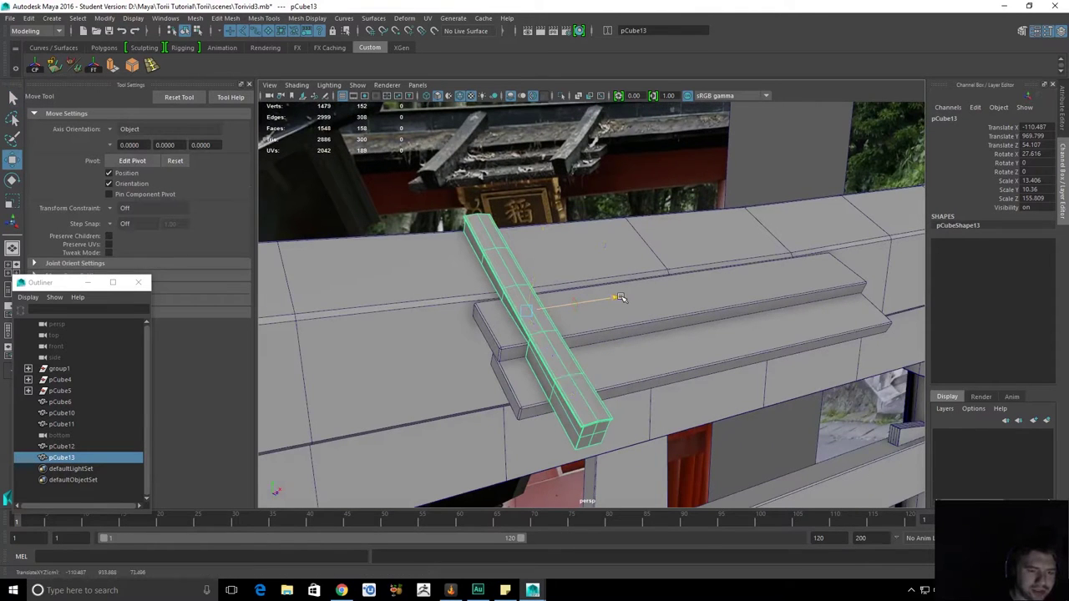
# Move the copied cross bar along the top beam to the planks' opposite end, at an X position of about 99.3, and deselect it.
pyautogui.keyDown('alt'); pyautogui.moveTo(730, 354); pyautogui.dragTo(699, 351); pyautogui.keyUp('alt')
pyautogui.keyDown('alt'); pyautogui.moveTo(634, 342); pyautogui.dragTo(613, 306); pyautogui.keyUp('alt')
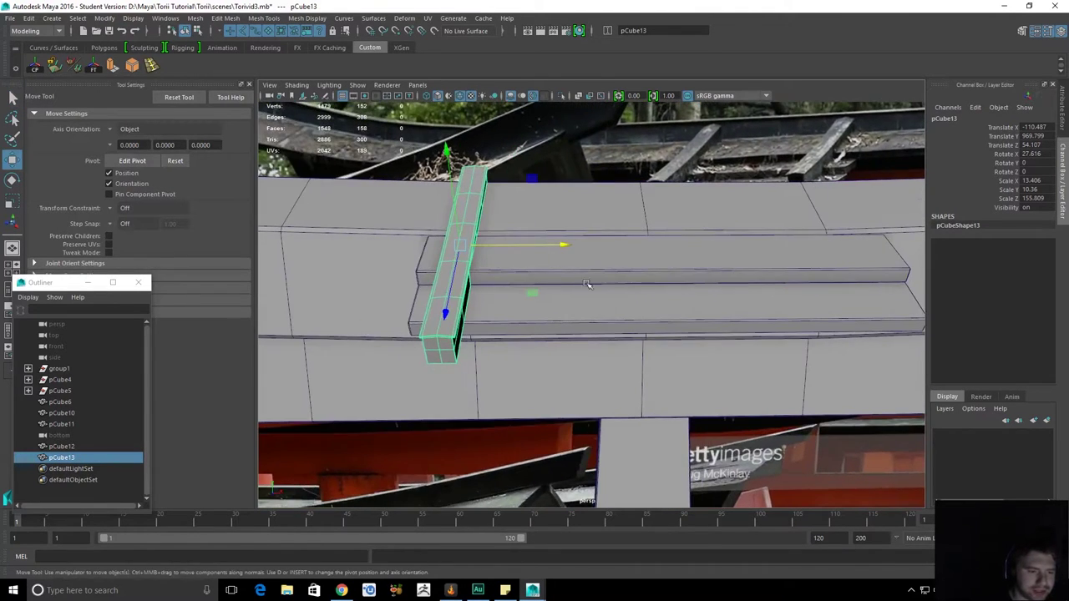
pyautogui.keyDown('alt'); pyautogui.moveTo(566, 418); pyautogui.dragTo(543, 325); pyautogui.keyUp('alt')
pyautogui.keyDown('alt'); pyautogui.moveTo(718, 277); pyautogui.dragTo(584, 282, button='middle'); pyautogui.keyUp('alt')
pyautogui.keyDown('alt'); pyautogui.moveTo(585, 282); pyautogui.dragTo(427, 243); pyautogui.keyUp('alt')
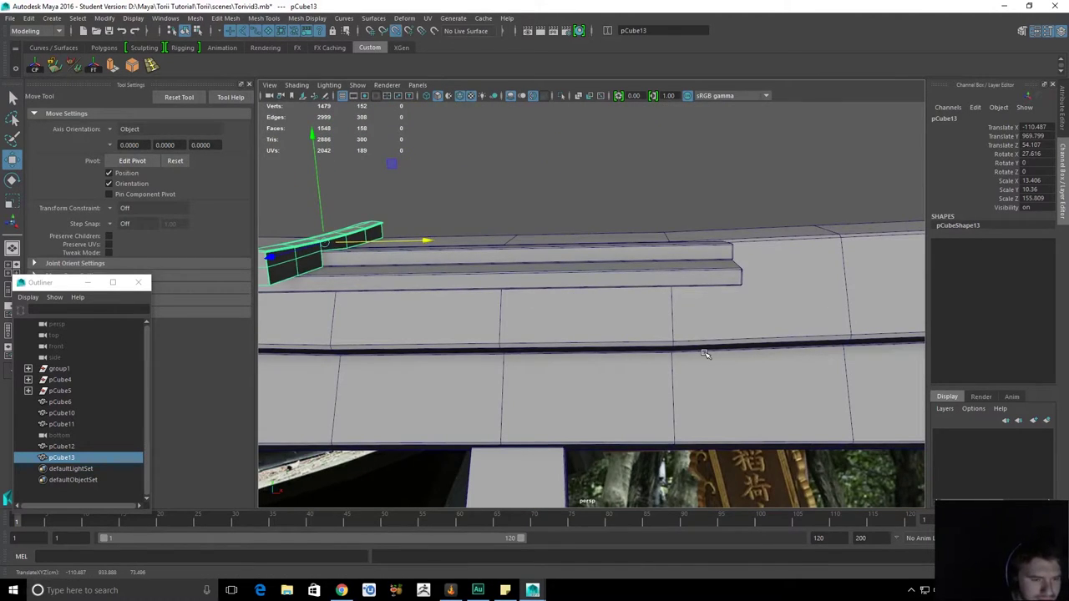
pyautogui.moveTo(675, 344); pyautogui.dragTo(673, 341)
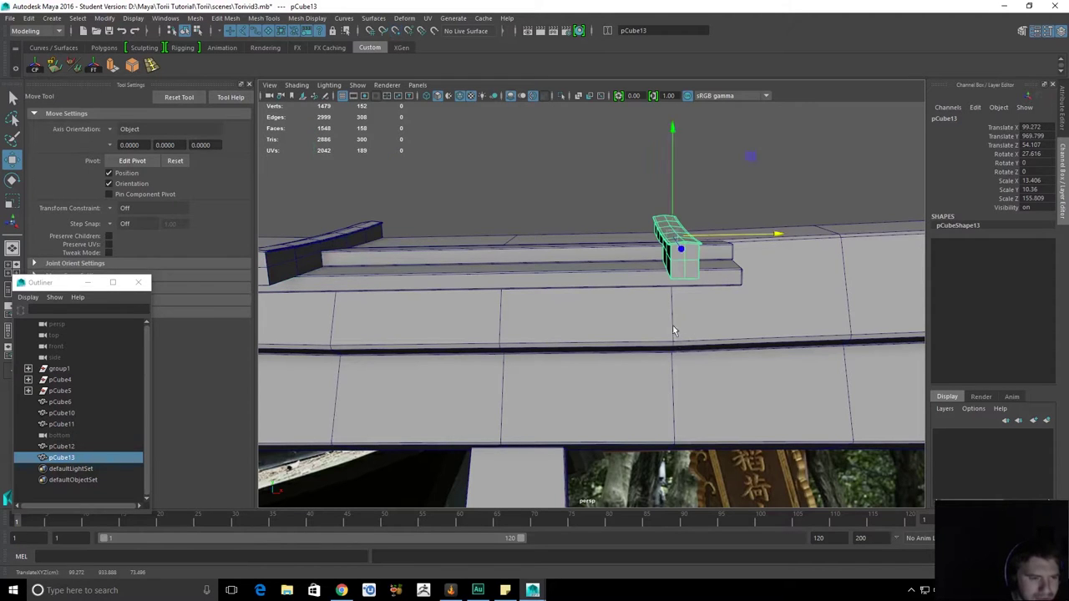
pyautogui.press('q')
pyautogui.click(602, 163)
# Turn off the wireframe overlay so the gate is displayed with plain shading.
pyautogui.scroll(-4, 602, 164)
pyautogui.keyDown('alt'); pyautogui.moveTo(602, 163); pyautogui.dragTo(583, 207); pyautogui.keyUp('alt')
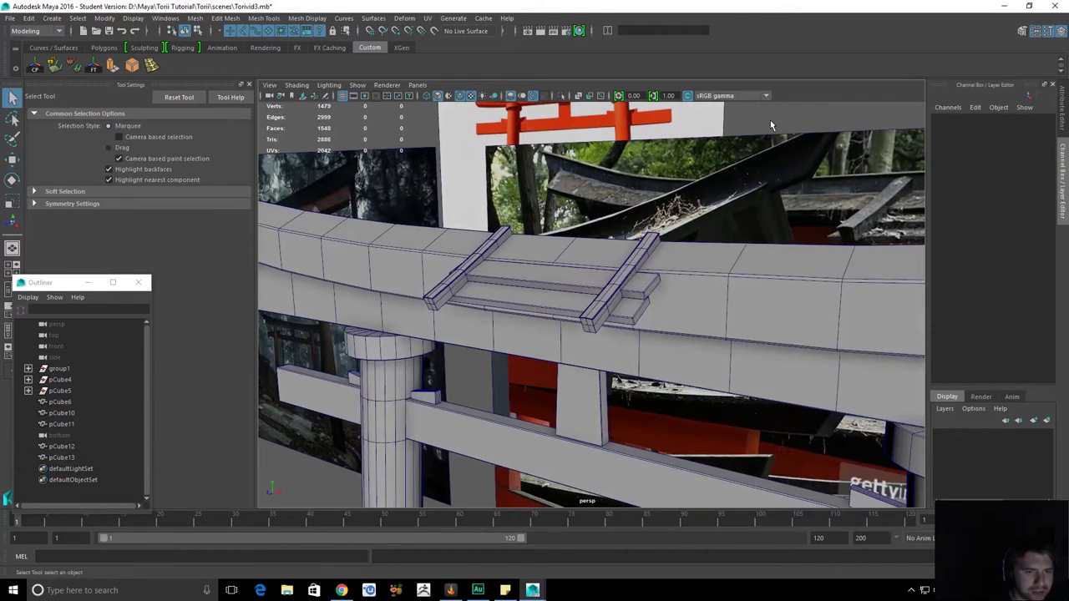
pyautogui.click(462, 97)
pyautogui.moveTo(493, 177)
pyautogui.keyDown('alt'); pyautogui.mouseDown()
pyautogui.moveTo(642, 194)
pyautogui.moveTo(759, 244)
pyautogui.moveTo(664, 328)
pyautogui.moveTo(752, 303)
pyautogui.moveTo(590, 356)
pyautogui.moveTo(635, 351)
pyautogui.moveTo(578, 348)
pyautogui.mouseUp(); pyautogui.keyUp('alt')
pyautogui.scroll(-4, 761, 247)
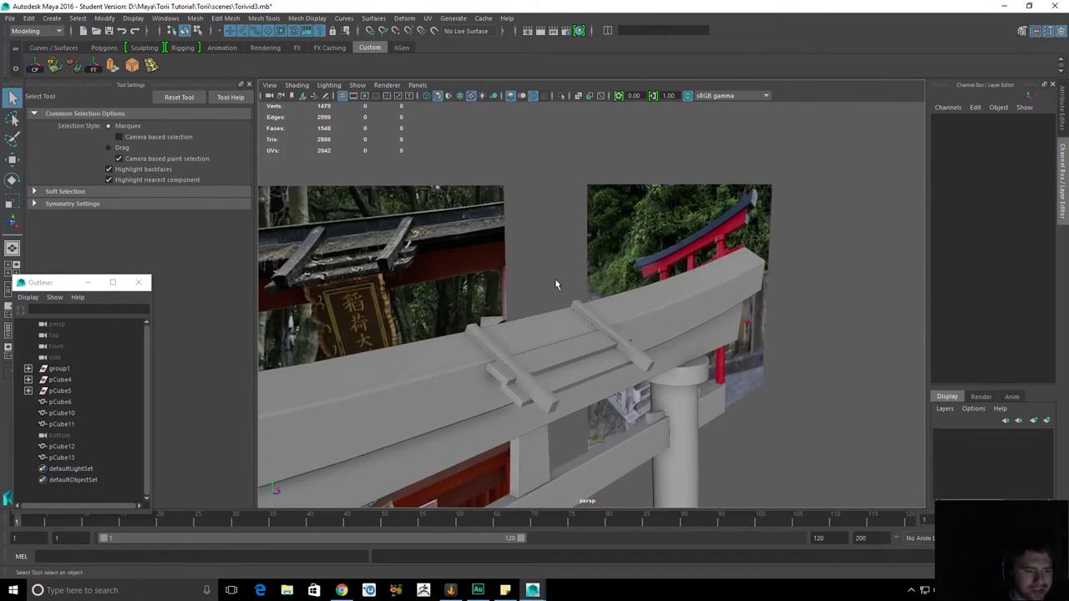
# Compare the gate's paired cross bars and roof planks with the roof details in the reference photos.
pyautogui.keyDown('alt'); pyautogui.moveTo(576, 309); pyautogui.dragTo(623, 267, button='middle'); pyautogui.keyUp('alt')
pyautogui.keyDown('alt'); pyautogui.moveTo(623, 267); pyautogui.dragTo(853, 338, button='right'); pyautogui.keyUp('alt')
pyautogui.keyDown('alt'); pyautogui.moveTo(668, 334); pyautogui.dragTo(753, 341); pyautogui.keyUp('alt')
pyautogui.keyDown('alt'); pyautogui.moveTo(753, 341); pyautogui.dragTo(644, 326, button='right'); pyautogui.keyUp('alt')
pyautogui.keyDown('alt'); pyautogui.moveTo(644, 326); pyautogui.dragTo(589, 315); pyautogui.keyUp('alt')
pyautogui.keyDown('alt'); pyautogui.moveTo(590, 315); pyautogui.dragTo(446, 296, button='right'); pyautogui.keyUp('alt')
pyautogui.keyDown('alt'); pyautogui.moveTo(602, 344); pyautogui.dragTo(599, 297); pyautogui.keyUp('alt')
pyautogui.keyDown('alt'); pyautogui.moveTo(537, 346); pyautogui.dragTo(611, 360); pyautogui.keyUp('alt')
pyautogui.keyDown('alt'); pyautogui.moveTo(675, 358); pyautogui.dragTo(643, 364); pyautogui.keyUp('alt')
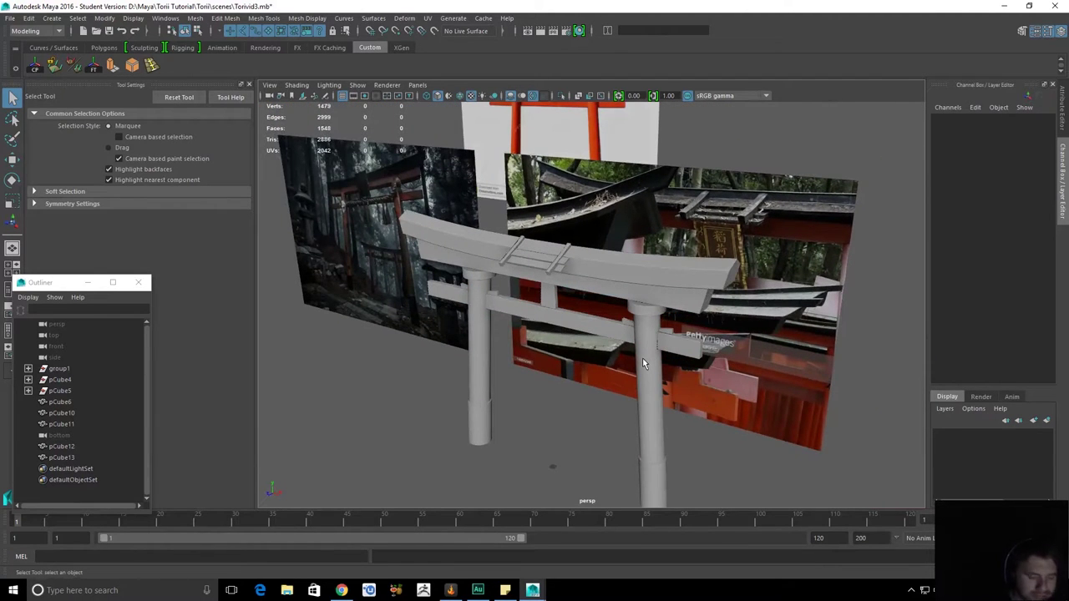
pyautogui.keyDown('alt'); pyautogui.moveTo(582, 232); pyautogui.dragTo(784, 217); pyautogui.keyUp('alt')
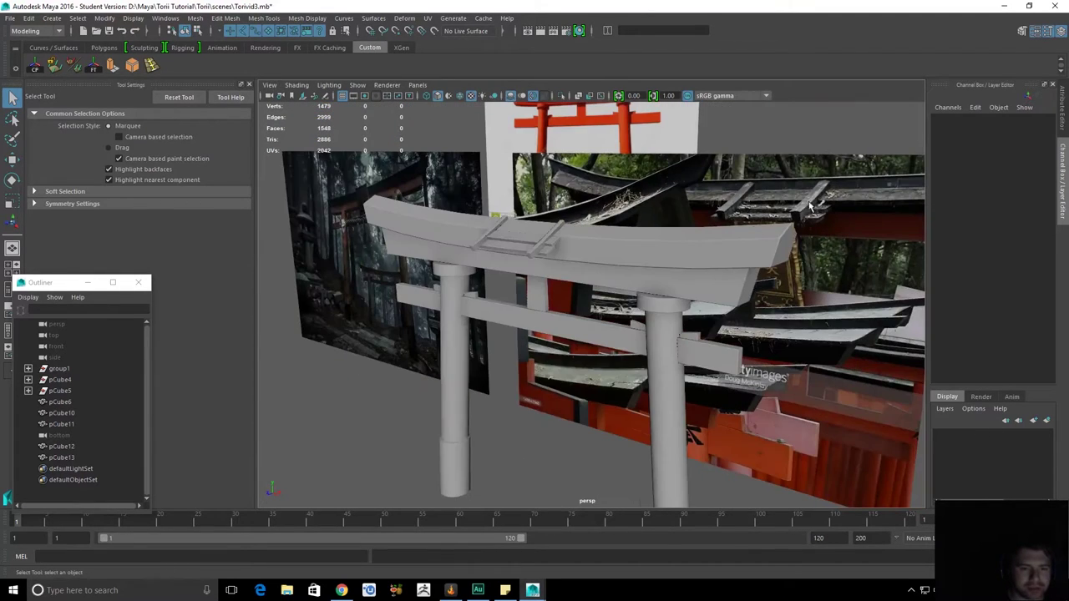
pyautogui.keyDown('alt'); pyautogui.moveTo(585, 203); pyautogui.dragTo(610, 217); pyautogui.keyUp('alt')
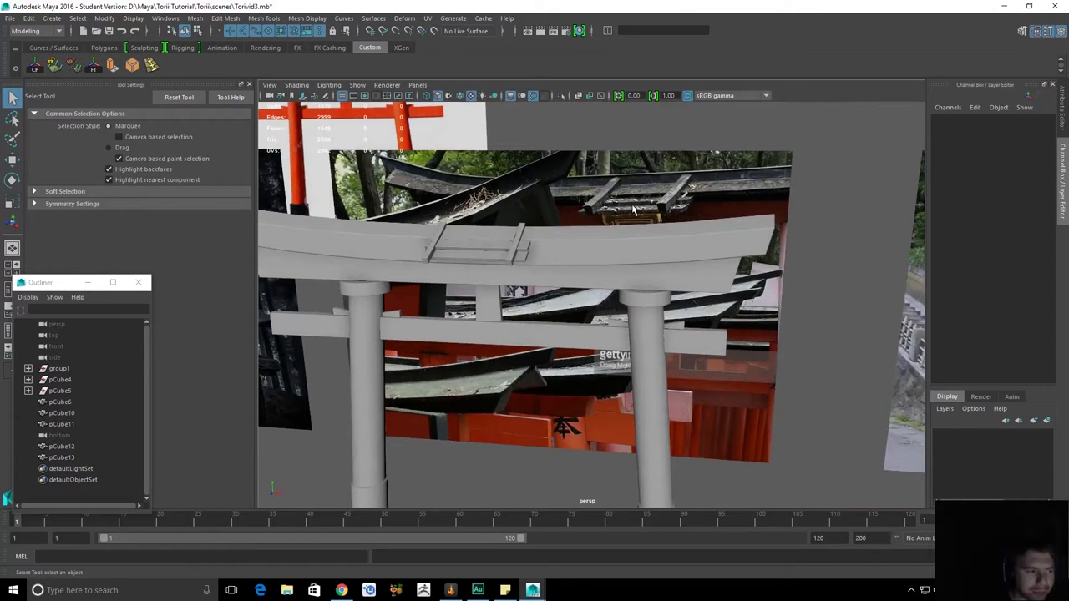
pyautogui.keyDown('alt'); pyautogui.moveTo(488, 247); pyautogui.dragTo(567, 312); pyautogui.keyUp('alt')
pyautogui.scroll(-2, 586, 296)
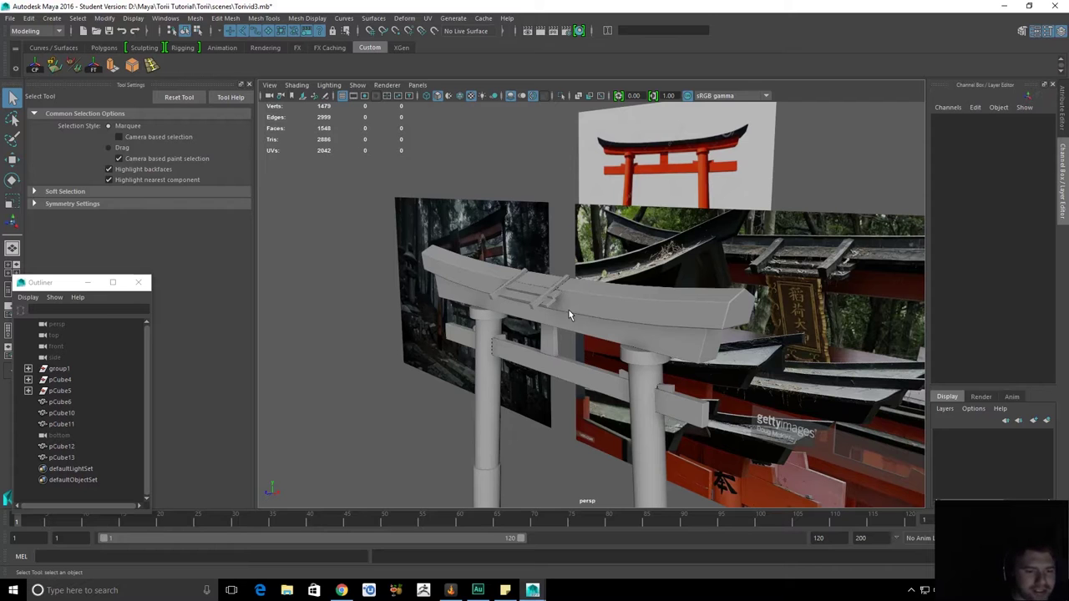
pyautogui.keyDown('alt'); pyautogui.moveTo(569, 310); pyautogui.dragTo(595, 318, button='middle'); pyautogui.keyUp('alt')
pyautogui.keyDown('alt'); pyautogui.moveTo(595, 317); pyautogui.dragTo(754, 285, button='right'); pyautogui.keyUp('alt')
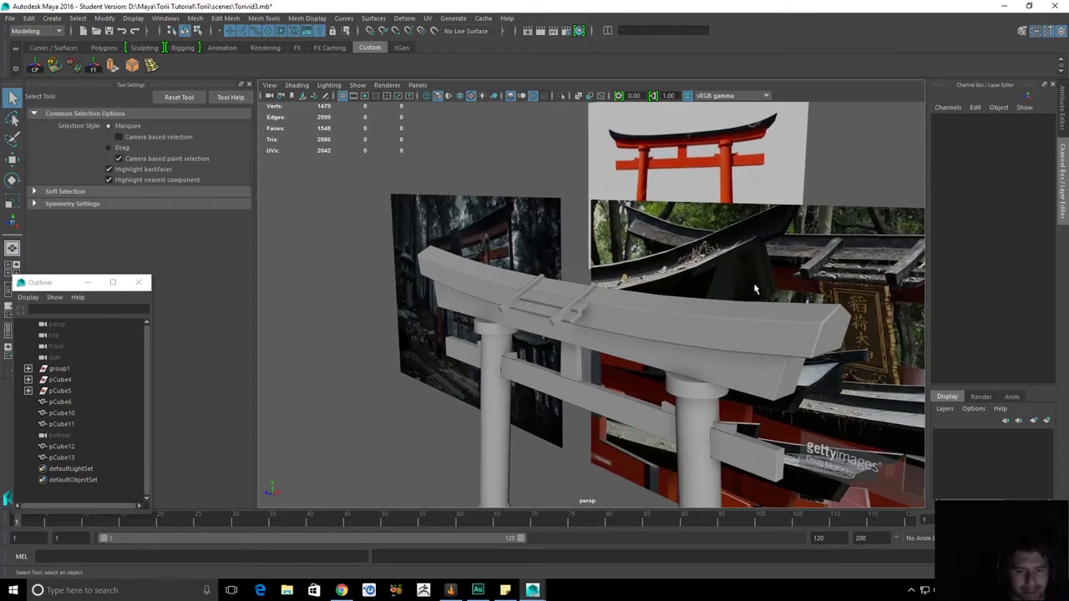
pyautogui.keyDown('alt'); pyautogui.moveTo(795, 265); pyautogui.dragTo(658, 267, button='middle'); pyautogui.keyUp('alt')
pyautogui.keyDown('alt'); pyautogui.moveTo(659, 273); pyautogui.dragTo(616, 218); pyautogui.keyUp('alt')
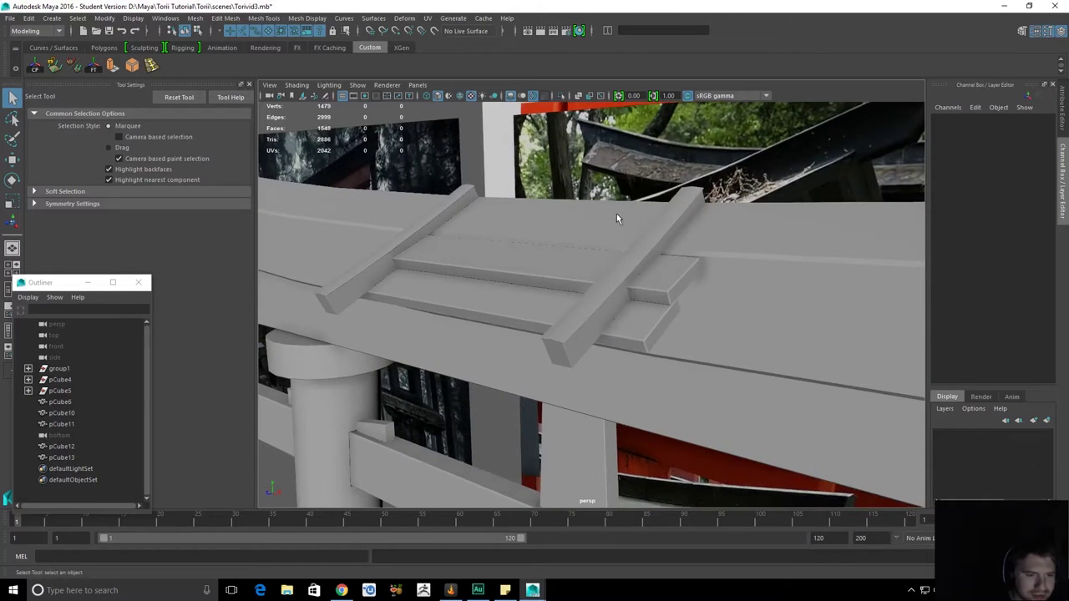
# Create a polygon sphere with radius 1 and 14 subdivisions in both axis and height, and frame it.
pyautogui.press('space')
pyautogui.moveTo(547, 173); pyautogui.dragTo(564, 216)
pyautogui.moveTo(717, 219)
pyautogui.mouseDown()
pyautogui.moveTo(705, 249)
pyautogui.moveTo(707, 223)
pyautogui.mouseUp()
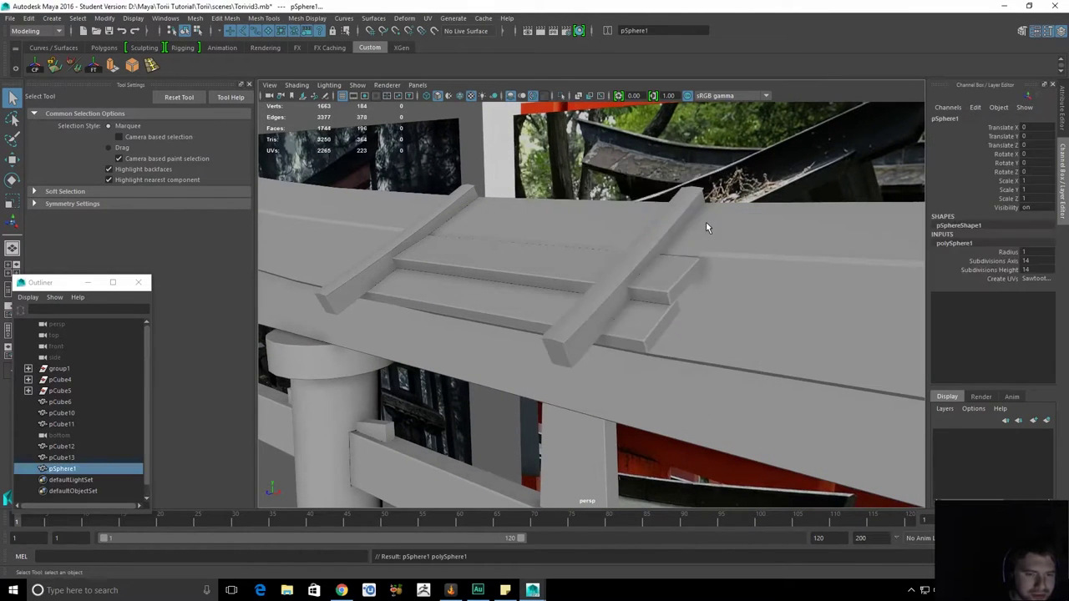
pyautogui.press('w')
pyautogui.press('f')
pyautogui.click(592, 204)
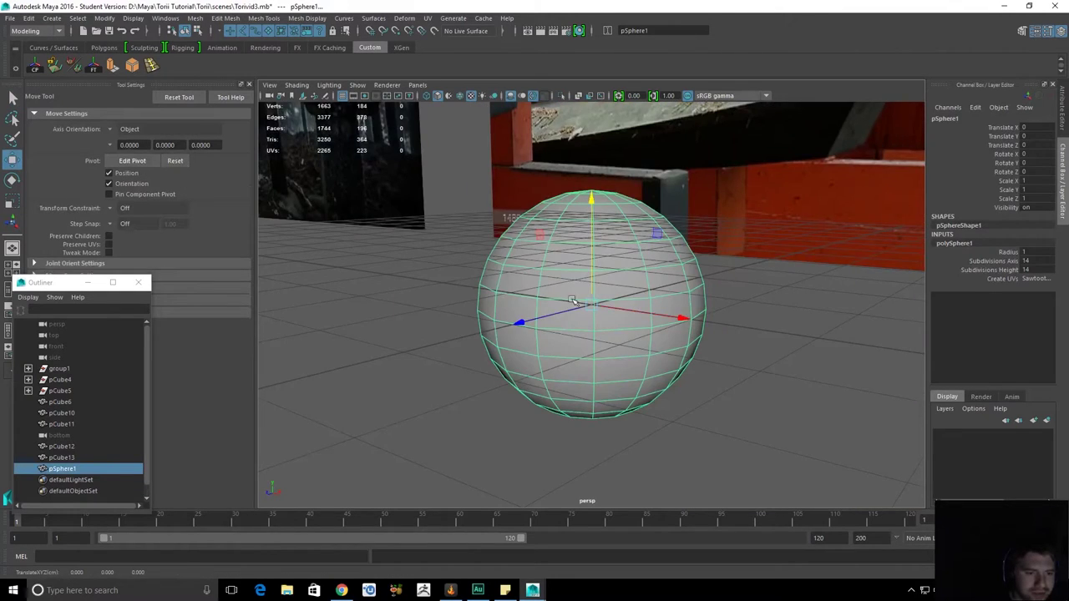
pyautogui.keyDown('alt'); pyautogui.moveTo(574, 299); pyautogui.dragTo(545, 297); pyautogui.keyUp('alt')
pyautogui.keyDown('alt'); pyautogui.moveTo(544, 296); pyautogui.dragTo(590, 311, button='right'); pyautogui.keyUp('alt')
pyautogui.keyDown('alt'); pyautogui.moveTo(590, 311); pyautogui.dragTo(608, 316); pyautogui.keyUp('alt')
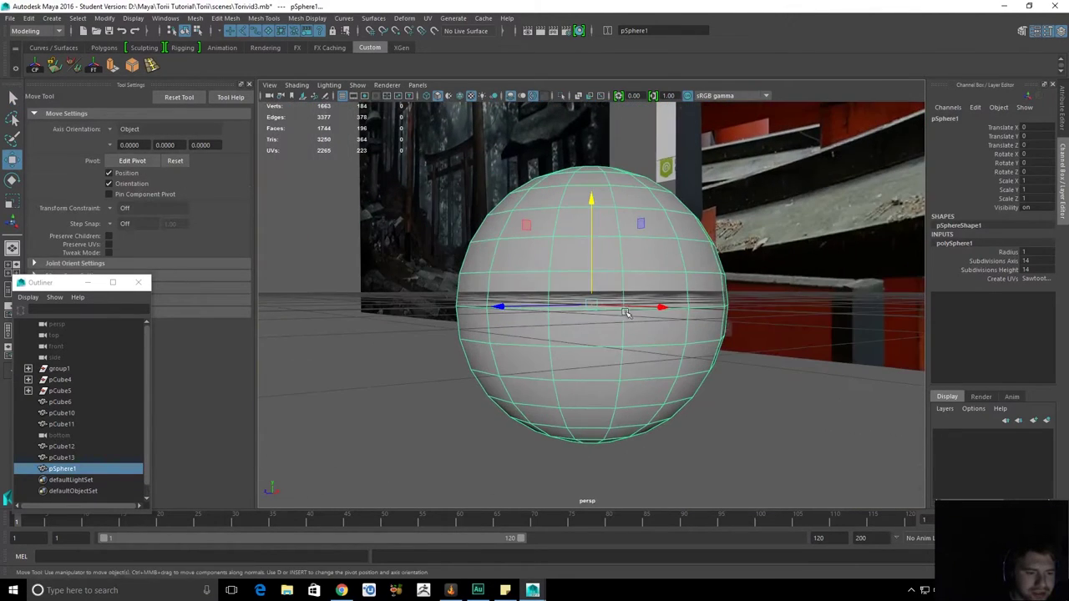
# Delete the face ring just below the sphere's equator and all remaining faces of its lower half.
pyautogui.press('q')
pyautogui.moveTo(603, 319); pyautogui.dragTo(575, 333, button='right')
pyautogui.click(576, 333)
pyautogui.keyDown('shift'); pyautogui.doubleClick(643, 327); pyautogui.keyUp('shift')
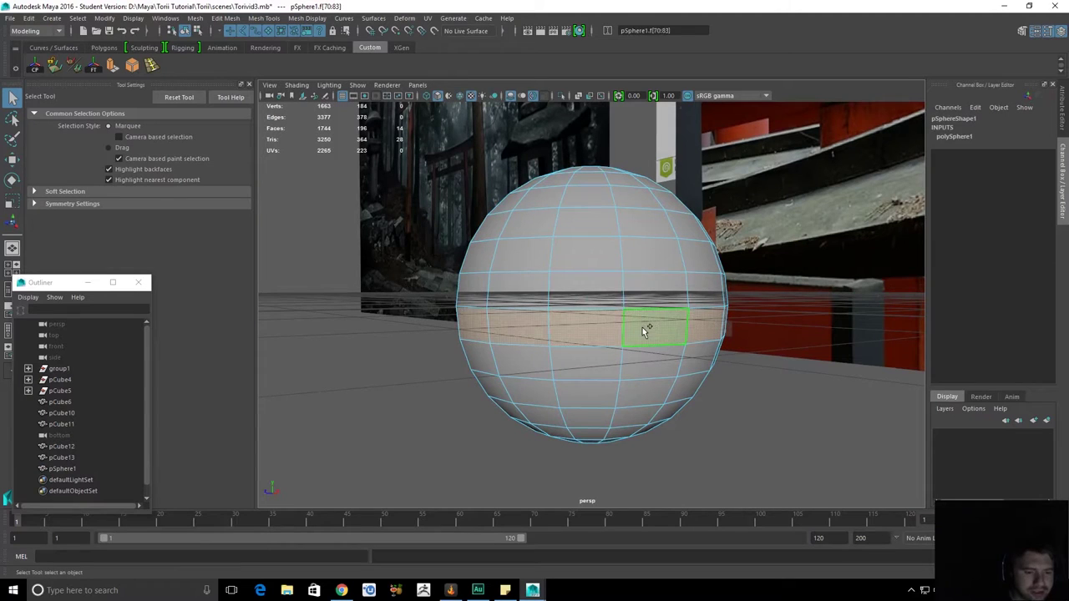
pyautogui.press('Delete')
pyautogui.keyDown('alt'); pyautogui.moveTo(595, 338); pyautogui.dragTo(706, 380); pyautogui.keyUp('alt')
pyautogui.doubleClick(594, 372)
pyautogui.press('Delete')
# Flatten the remaining half-sphere into a shallow dome with a Y scale of about 0.459.
pyautogui.moveTo(628, 263); pyautogui.dragTo(648, 244, button='right')
pyautogui.click(637, 294)
pyautogui.press('r')
pyautogui.keyDown('alt'); pyautogui.moveTo(637, 291); pyautogui.dragTo(597, 203); pyautogui.keyUp('alt')
pyautogui.keyDown('alt'); pyautogui.moveTo(650, 231); pyautogui.dragTo(626, 277); pyautogui.keyUp('alt')
pyautogui.moveTo(592, 205); pyautogui.dragTo(725, 256)
pyautogui.press('q')
# Try to close the dome's open underside by filling the hole along its border edges, and undo it.
pyautogui.click(731, 261)
pyautogui.keyDown('alt'); pyautogui.moveTo(697, 331); pyautogui.dragTo(700, 291); pyautogui.keyUp('alt')
pyautogui.click(671, 289)
pyautogui.moveTo(636, 285); pyautogui.dragTo(632, 264, button='right')
pyautogui.doubleClick(637, 276)
pyautogui.keyDown('alt'); pyautogui.moveTo(710, 326); pyautogui.dragTo(709, 273); pyautogui.keyUp('alt')
pyautogui.keyDown('shift'); pyautogui.moveTo(629, 276); pyautogui.dragTo(618, 410, button='right'); pyautogui.keyUp('shift')
pyautogui.keyDown('alt'); pyautogui.moveTo(635, 323); pyautogui.dragTo(632, 291); pyautogui.keyUp('alt')
pyautogui.click(628, 249)
pyautogui.keyDown('alt'); pyautogui.moveTo(659, 262); pyautogui.dragTo(706, 331, button='right'); pyautogui.keyUp('alt')
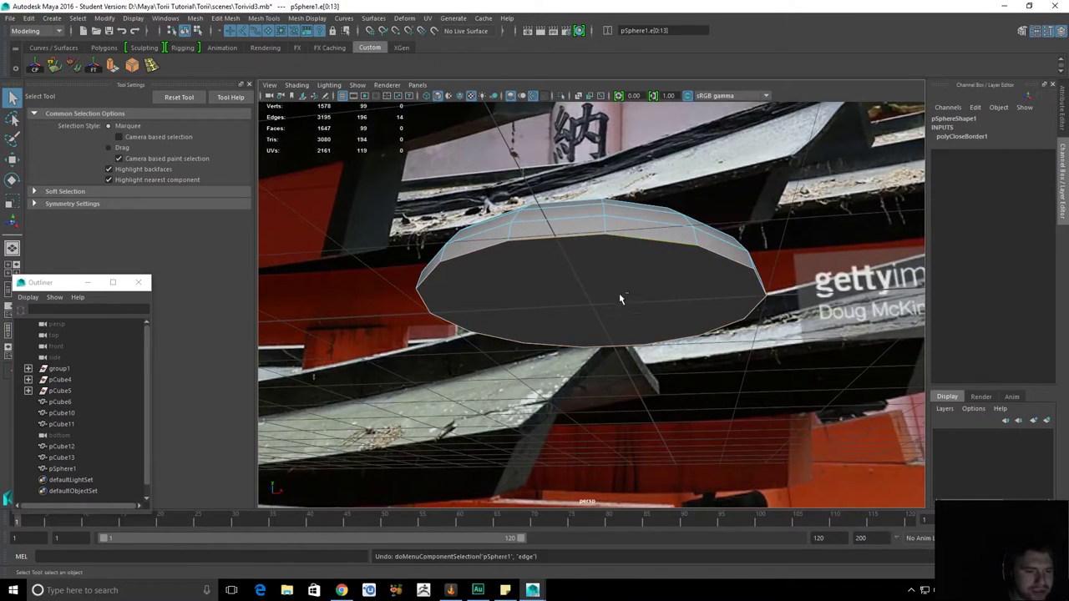
pyautogui.hotkey('ctrl', 'z')
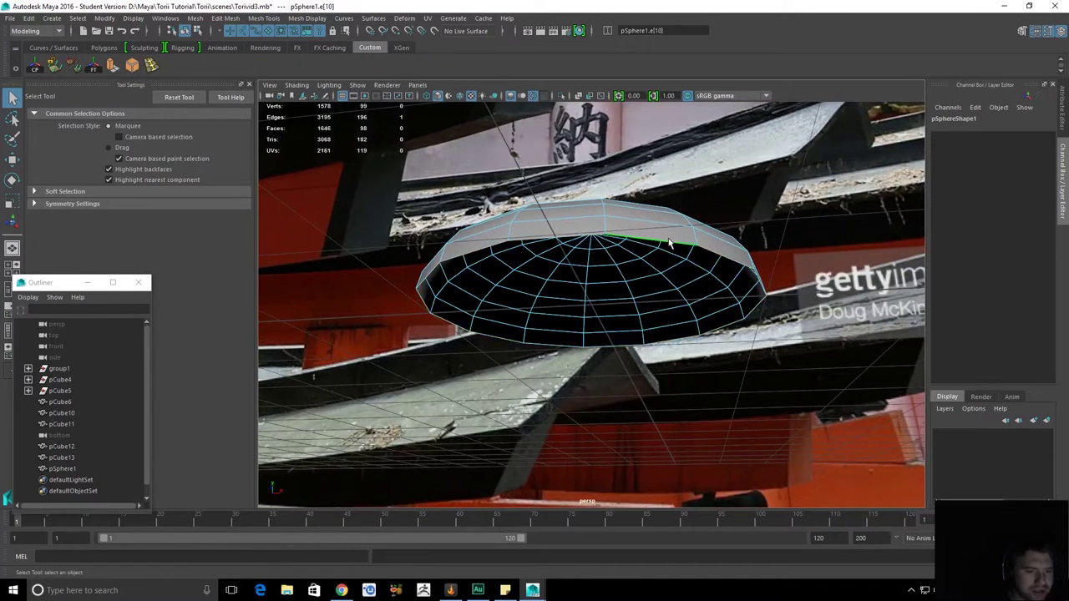
# Fill the dome's open underside with a face and poke that face into triangles around its centre.
pyautogui.keyDown('shift'); pyautogui.moveTo(647, 254); pyautogui.dragTo(639, 391, button='right'); pyautogui.keyUp('shift')
pyautogui.keyDown('alt'); pyautogui.moveTo(639, 390); pyautogui.dragTo(627, 370); pyautogui.keyUp('alt')
pyautogui.press('F11')
pyautogui.click(588, 272)
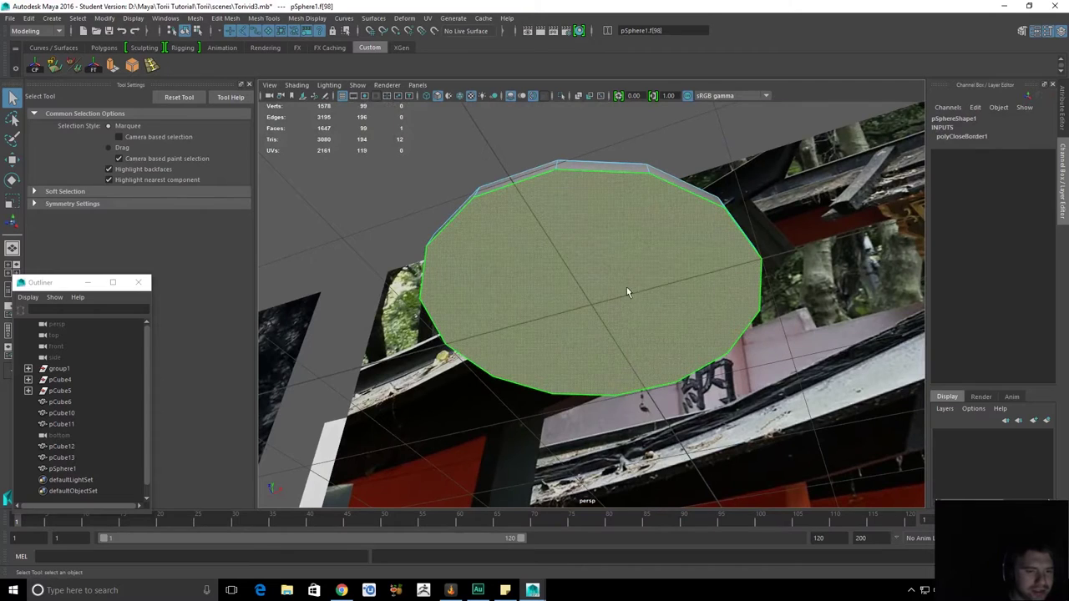
pyautogui.keyDown('shift'); pyautogui.moveTo(626, 288); pyautogui.dragTo(680, 272, button='right'); pyautogui.keyUp('shift')
pyautogui.keyDown('alt'); pyautogui.moveTo(668, 271); pyautogui.dragTo(571, 267); pyautogui.keyUp('alt')
# Bevel the edge loop around the dome's bottom rim and return to object mode.
pyautogui.press('q')
pyautogui.moveTo(571, 267); pyautogui.dragTo(594, 235, button='right')
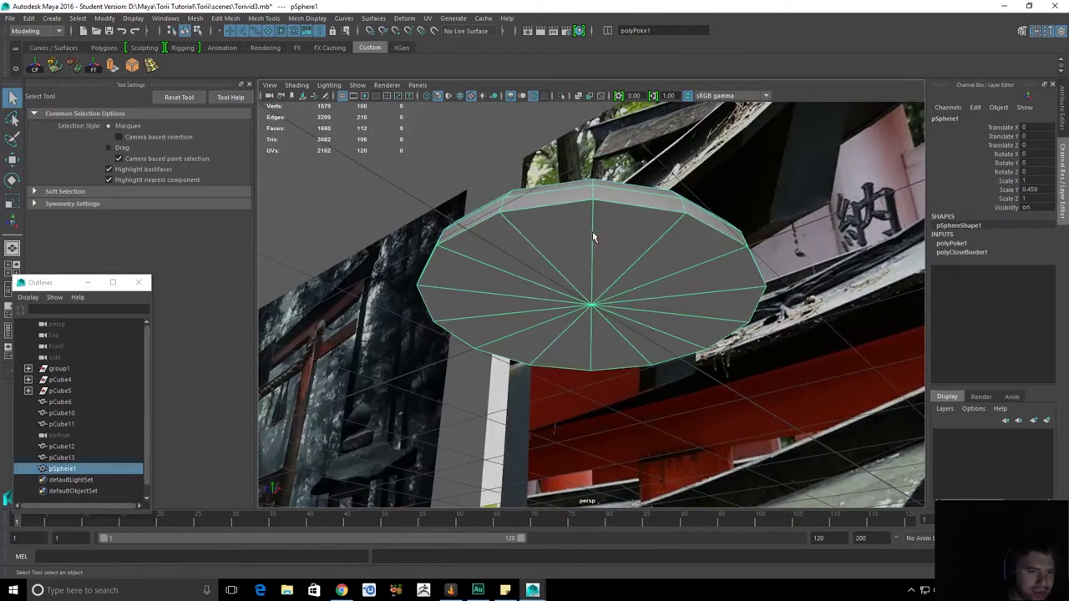
pyautogui.keyDown('alt'); pyautogui.moveTo(637, 264); pyautogui.dragTo(627, 284); pyautogui.keyUp('alt')
pyautogui.keyDown('alt'); pyautogui.moveTo(627, 286); pyautogui.dragTo(625, 252, button='right'); pyautogui.keyUp('alt')
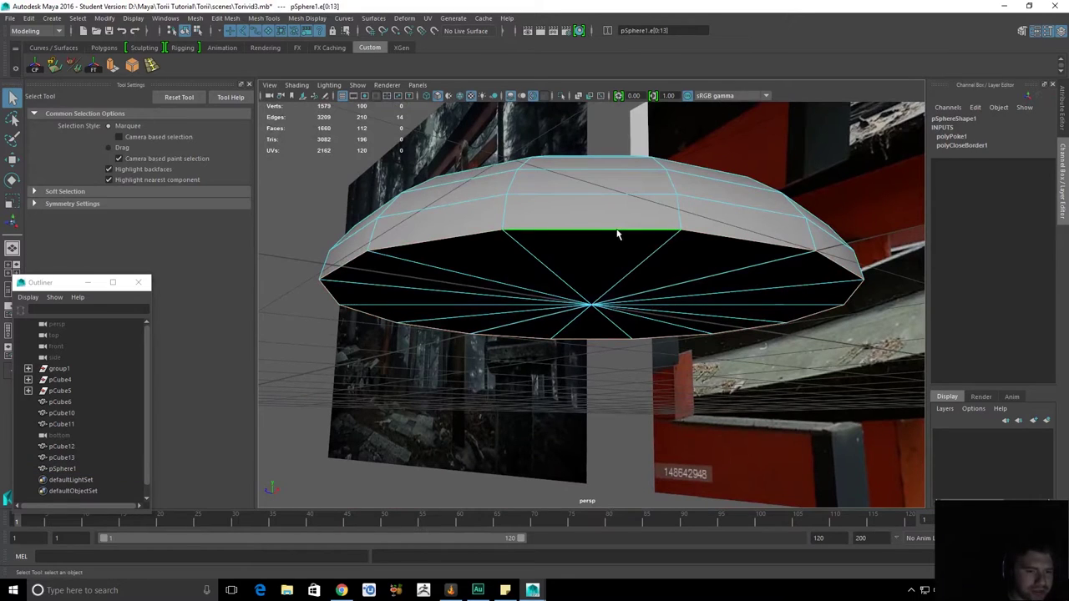
pyautogui.keyDown('shift'); pyautogui.moveTo(513, 250); pyautogui.dragTo(568, 248, button='right'); pyautogui.keyUp('shift')
pyautogui.press('F8')
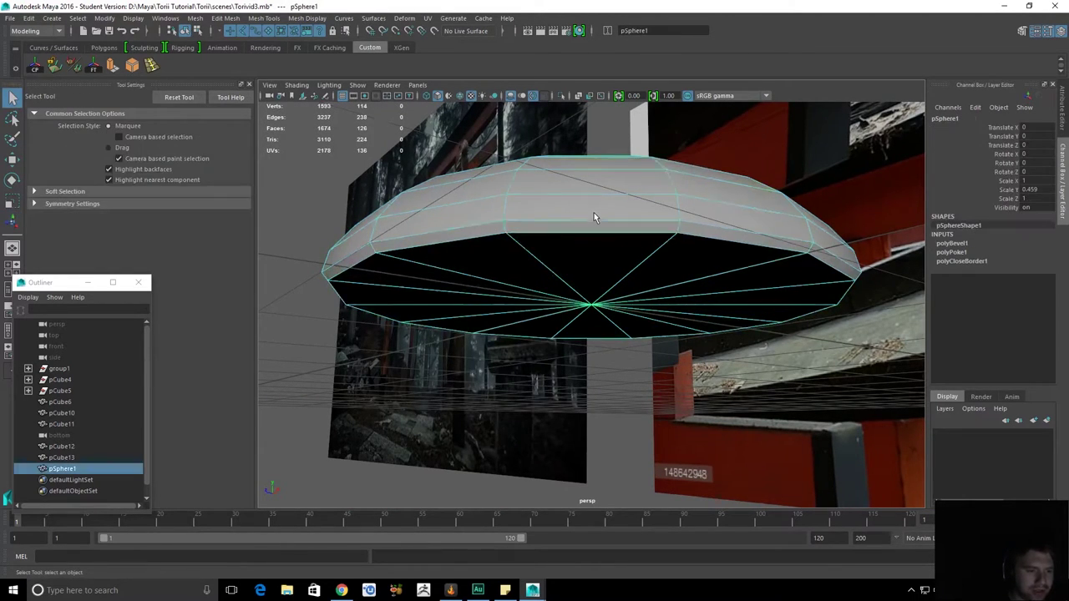
# Scale the dome uniformly to about 1.467 in X and Z, and raise it to a Y position of about 784.9.
pyautogui.scroll(-3, 594, 212)
pyautogui.keyDown('alt'); pyautogui.moveTo(616, 253); pyautogui.dragTo(624, 325); pyautogui.keyUp('alt')
pyautogui.press('r')
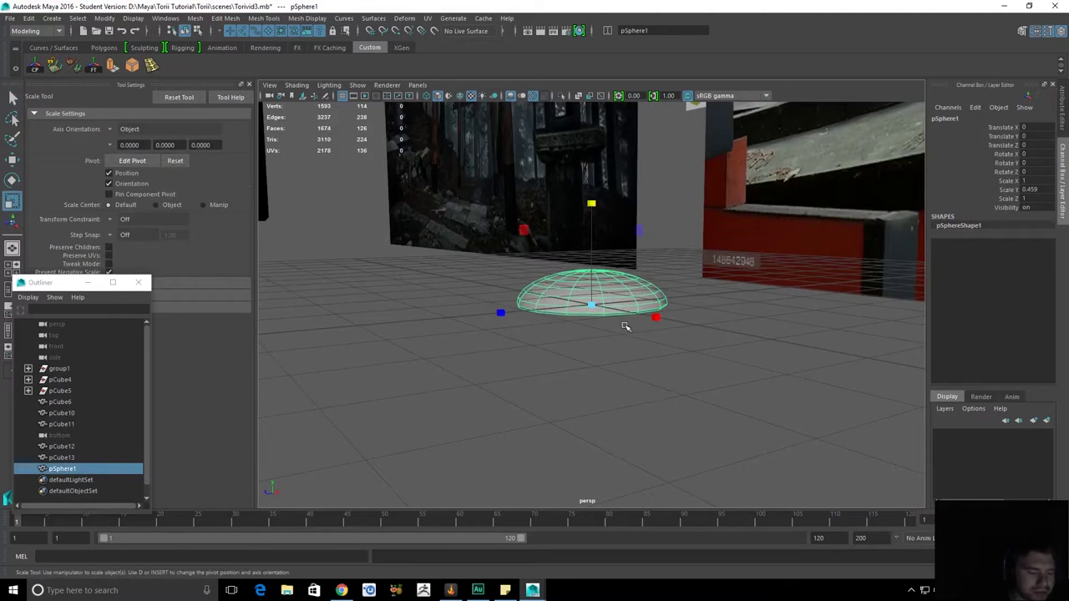
pyautogui.scroll(-5, 621, 306)
pyautogui.moveTo(592, 308); pyautogui.dragTo(576, 393)
pyautogui.scroll(-8, 592, 368)
pyautogui.press('w')
pyautogui.moveTo(591, 249); pyautogui.dragTo(593, 125)
pyautogui.press('f')
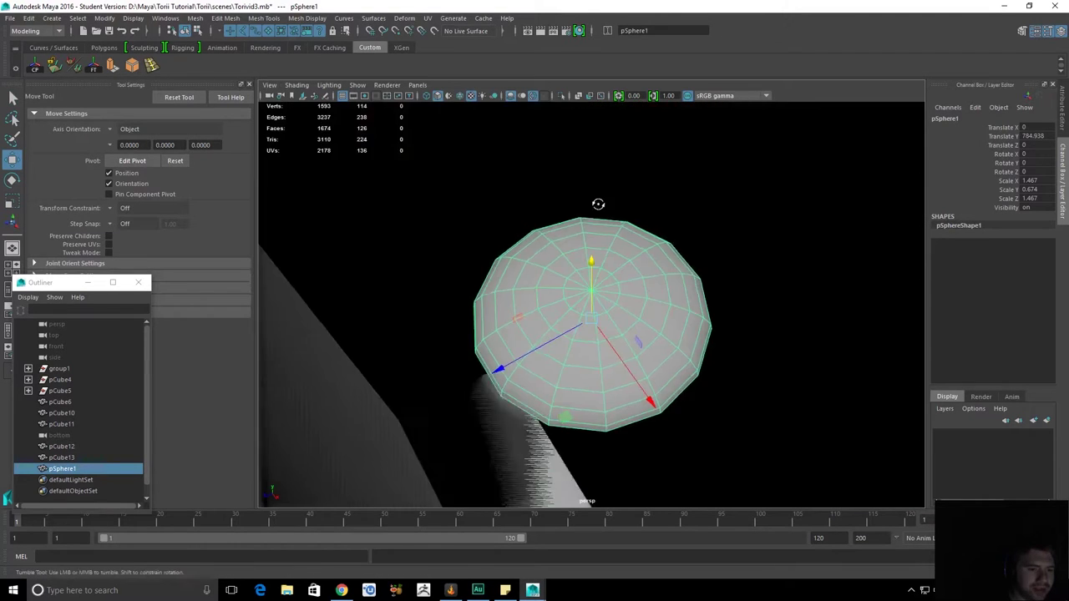
# Raise the dome farther toward the top beam, to a Y position of about 860.6.
pyautogui.keyDown('alt'); pyautogui.moveTo(595, 346); pyautogui.dragTo(640, 306); pyautogui.keyUp('alt')
pyautogui.scroll(-10, 639, 306)
pyautogui.moveTo(594, 219); pyautogui.dragTo(594, 199)
pyautogui.keyDown('alt'); pyautogui.moveTo(598, 237); pyautogui.dragTo(871, 379, button='right'); pyautogui.keyUp('alt')
pyautogui.keyDown('alt'); pyautogui.moveTo(647, 292); pyautogui.dragTo(639, 334, button='middle'); pyautogui.keyUp('alt')
pyautogui.keyDown('alt'); pyautogui.moveTo(639, 334); pyautogui.dragTo(832, 341, button='right'); pyautogui.keyUp('alt')
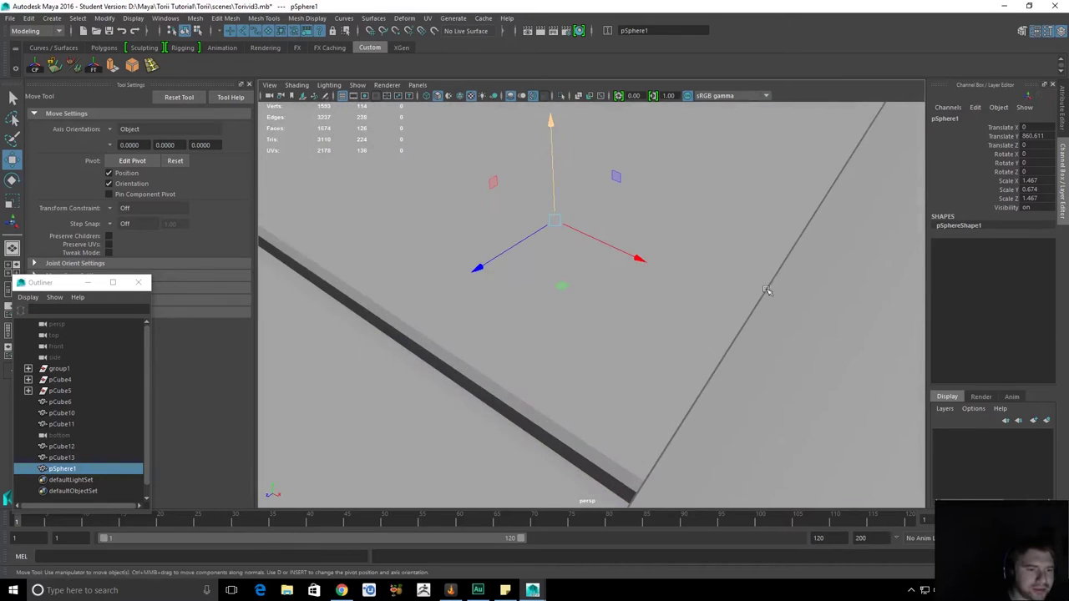
# Enlarge the dome uniformly and raise it above the top beam, to a Y position of about 975.4.
pyautogui.scroll(-5, 568, 187)
pyautogui.moveTo(574, 181); pyautogui.dragTo(574, 167)
pyautogui.press('r')
pyautogui.moveTo(577, 260); pyautogui.dragTo(653, 241)
pyautogui.press('w')
pyautogui.moveTo(576, 196); pyautogui.dragTo(604, 46)
pyautogui.scroll(-5, 599, 179)
pyautogui.moveTo(587, 127); pyautogui.dragTo(587, 127)
pyautogui.keyDown('alt'); pyautogui.moveTo(576, 226); pyautogui.dragTo(593, 252); pyautogui.keyUp('alt')
# Reduce the dome's size to a scale of about 3.162 in X and Z and 1.452 in Y.
pyautogui.press('r')
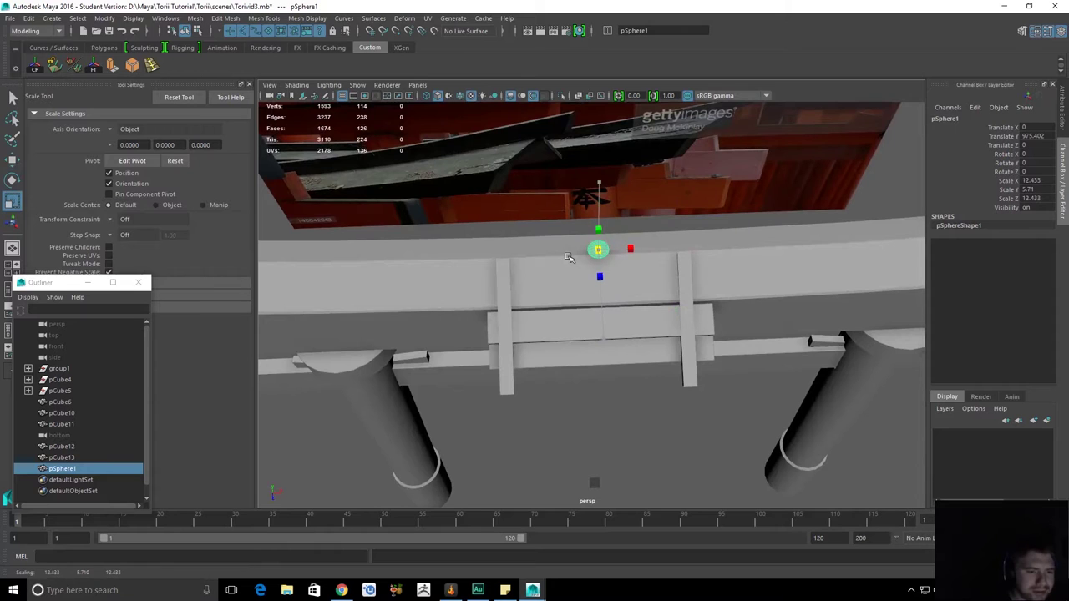
pyautogui.scroll(6, 604, 267)
pyautogui.hotkey('ctrl', 'z')
pyautogui.keyDown('alt'); pyautogui.moveTo(649, 231); pyautogui.dragTo(511, 240); pyautogui.keyUp('alt')
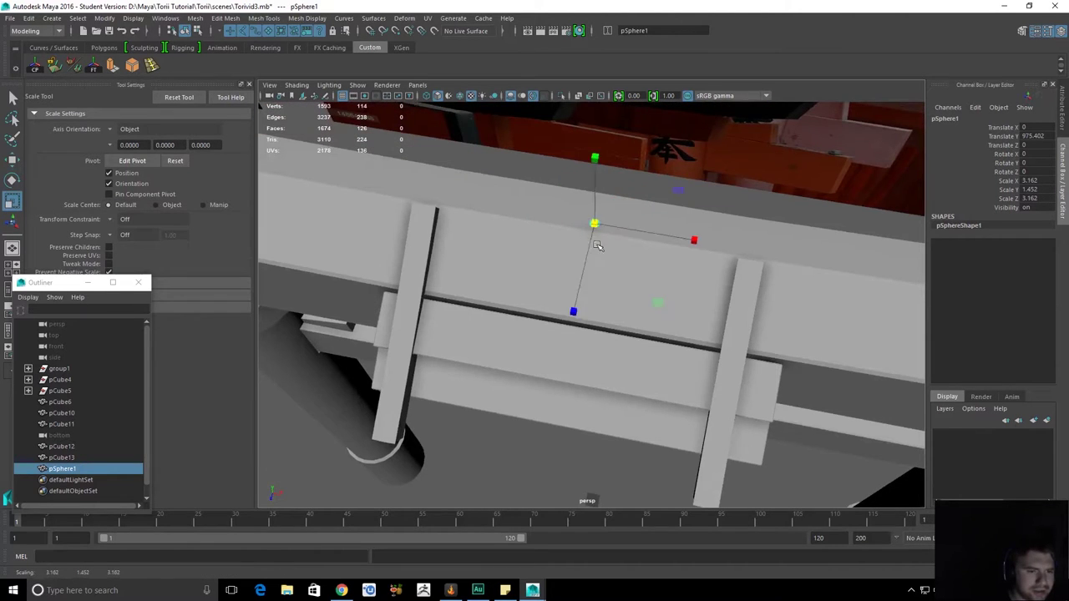
pyautogui.keyDown('alt'); pyautogui.moveTo(598, 243); pyautogui.dragTo(558, 216); pyautogui.keyUp('alt')
pyautogui.keyDown('alt'); pyautogui.moveTo(628, 205); pyautogui.dragTo(631, 279, button='middle'); pyautogui.keyUp('alt')
pyautogui.scroll(3, 640, 282)
pyautogui.keyDown('alt'); pyautogui.moveTo(598, 235); pyautogui.dragTo(586, 336); pyautogui.keyUp('alt')
pyautogui.press('w')
pyautogui.scroll(-5, 598, 307)
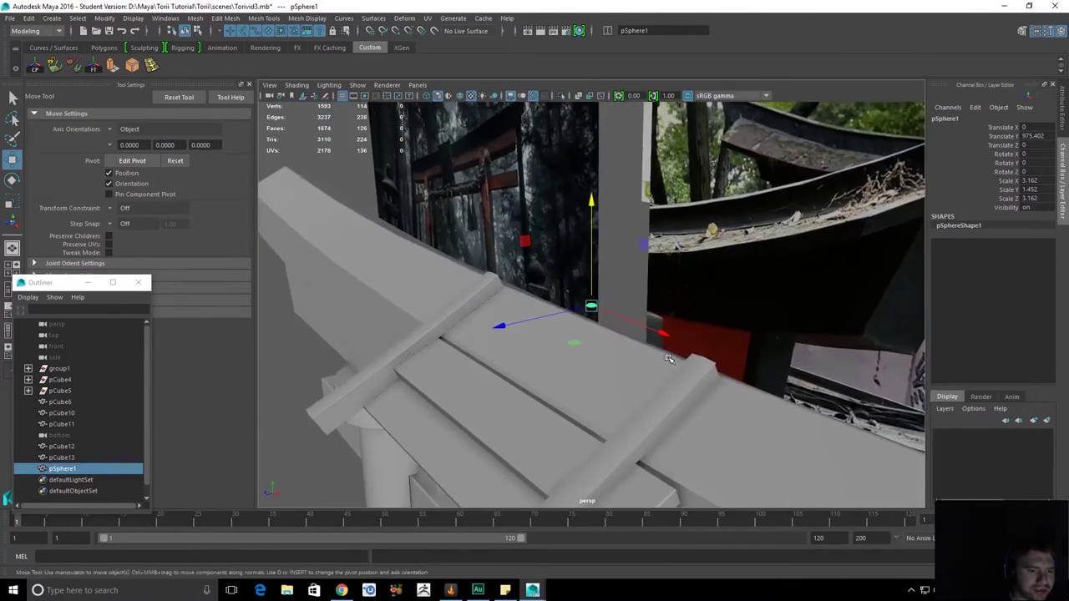
# Set the dome's Rotate X to 27.616 to match the cross bar's tilt, and frame the dome for moving.
pyautogui.keyDown('alt'); pyautogui.moveTo(668, 358); pyautogui.dragTo(746, 296); pyautogui.keyUp('alt')
pyautogui.press('e')
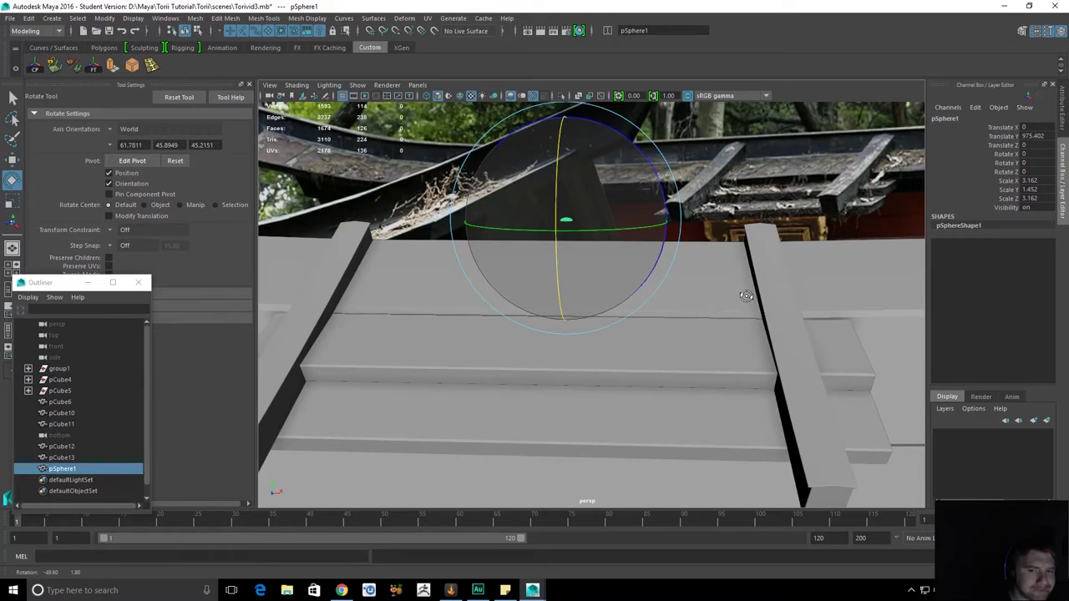
pyautogui.keyDown('alt'); pyautogui.moveTo(762, 303); pyautogui.dragTo(513, 179); pyautogui.keyUp('alt')
pyautogui.press('w')
pyautogui.press('q')
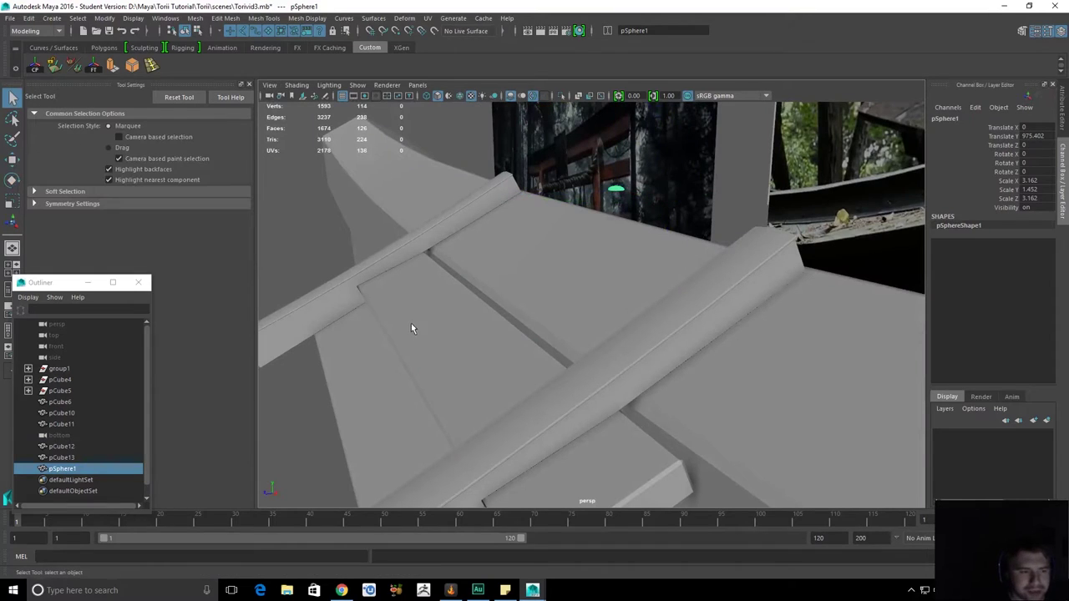
pyautogui.click(597, 318)
pyautogui.click(336, 300)
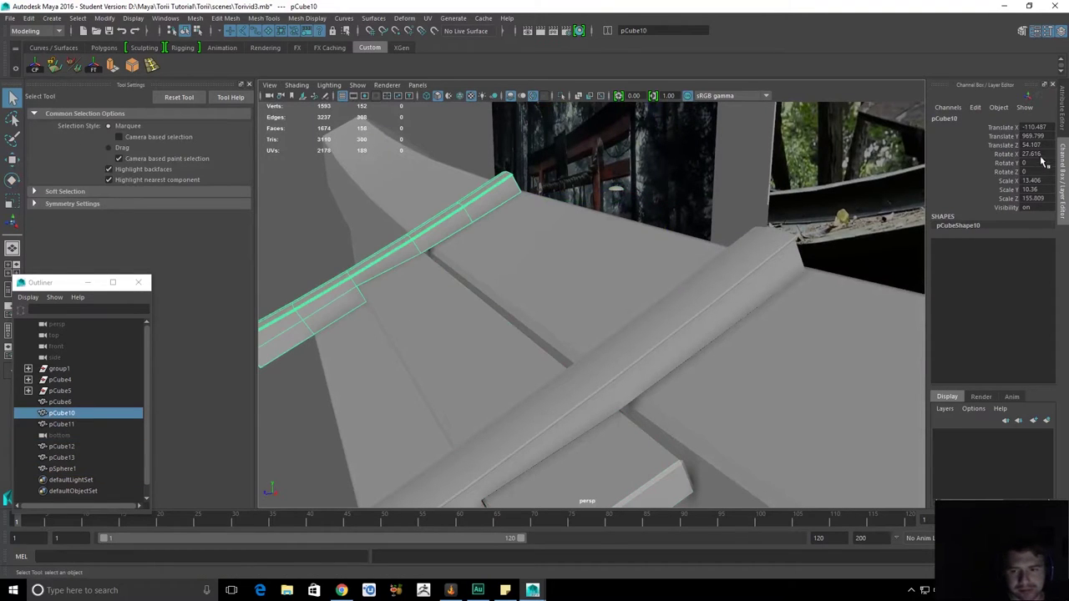
pyautogui.click(615, 193)
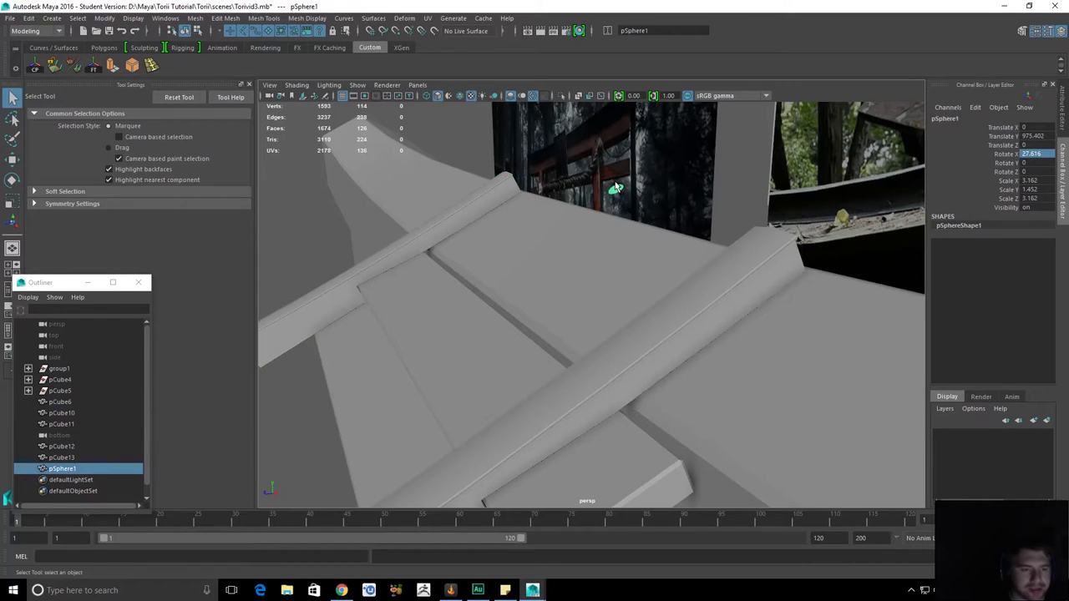
pyautogui.click(494, 152)
pyautogui.click(614, 192)
pyautogui.press('w')
pyautogui.press('f')
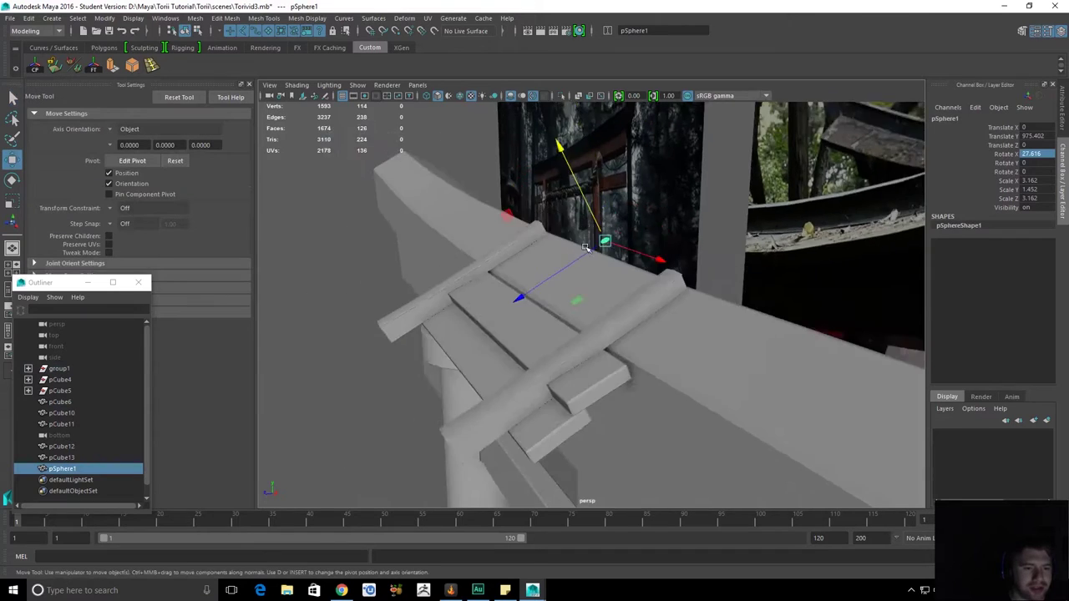
# Show the wireframe over the shaded model and move the dome along X onto the cross bar, to about -110.487.
pyautogui.keyDown('alt'); pyautogui.moveTo(553, 283); pyautogui.dragTo(628, 287); pyautogui.keyUp('alt')
pyautogui.keyDown('alt'); pyautogui.moveTo(628, 288); pyautogui.dragTo(709, 296, button='middle'); pyautogui.keyUp('alt')
pyautogui.scroll(3, 709, 296)
pyautogui.click(459, 96)
pyautogui.keyDown('alt'); pyautogui.moveTo(518, 251); pyautogui.dragTo(573, 259); pyautogui.keyUp('alt')
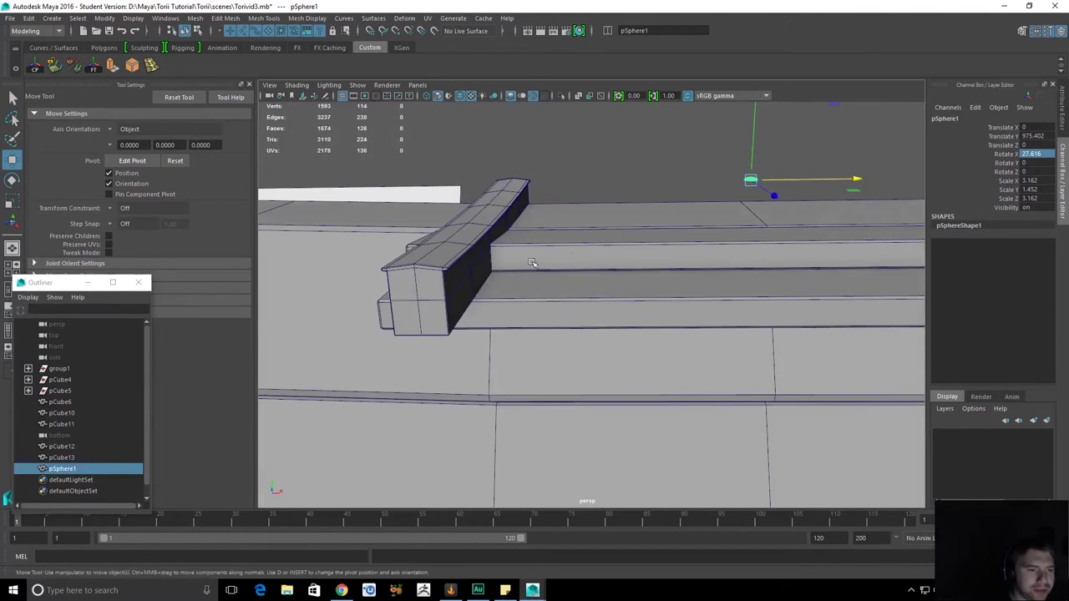
pyautogui.moveTo(456, 242); pyautogui.dragTo(448, 243, button='middle')
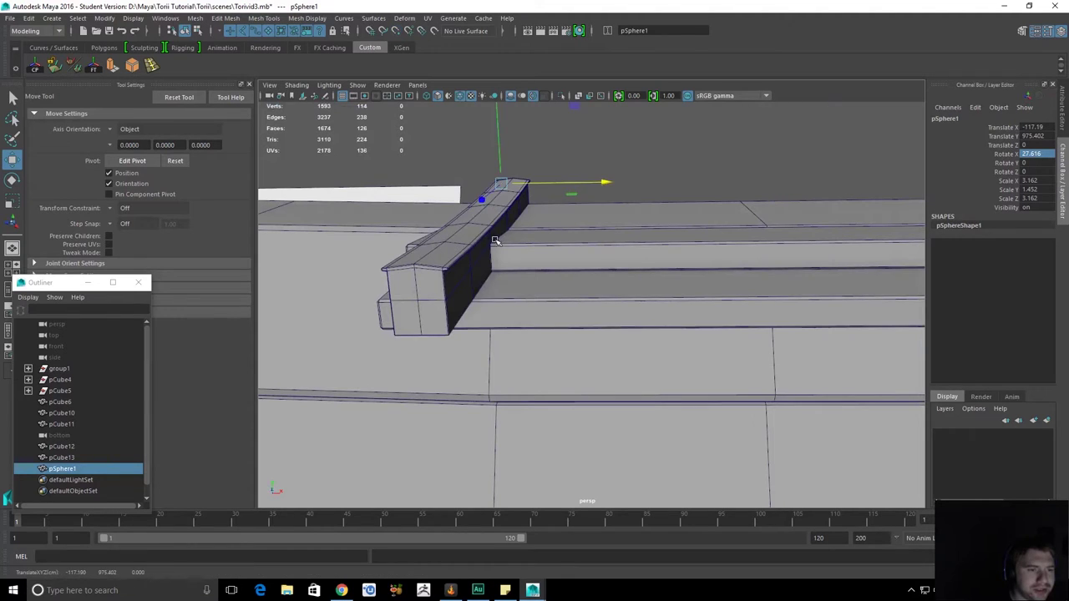
pyautogui.keyDown('alt'); pyautogui.moveTo(495, 240); pyautogui.dragTo(513, 232); pyautogui.keyUp('alt')
pyautogui.moveTo(509, 189); pyautogui.dragTo(504, 216, button='middle')
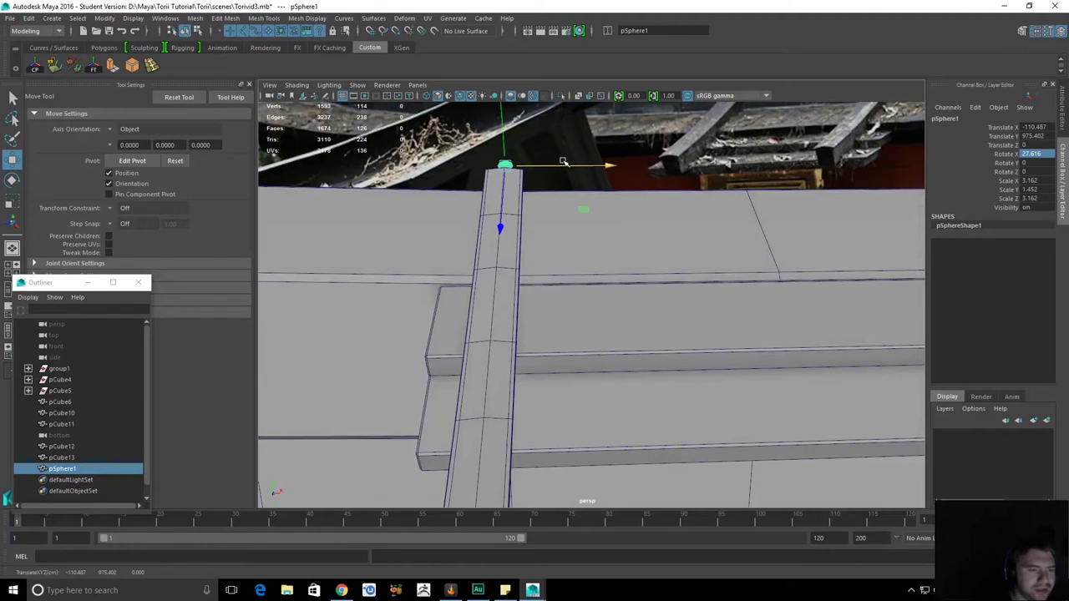
# Shift the dome beside the cross bar to X -124.641 and slide it down the roof slope to about Y 921.347, Z 103.327.
pyautogui.moveTo(557, 171); pyautogui.dragTo(555, 171)
pyautogui.keyDown('alt'); pyautogui.moveTo(555, 171); pyautogui.dragTo(639, 213); pyautogui.keyUp('alt')
pyautogui.moveTo(587, 237); pyautogui.dragTo(845, 406)
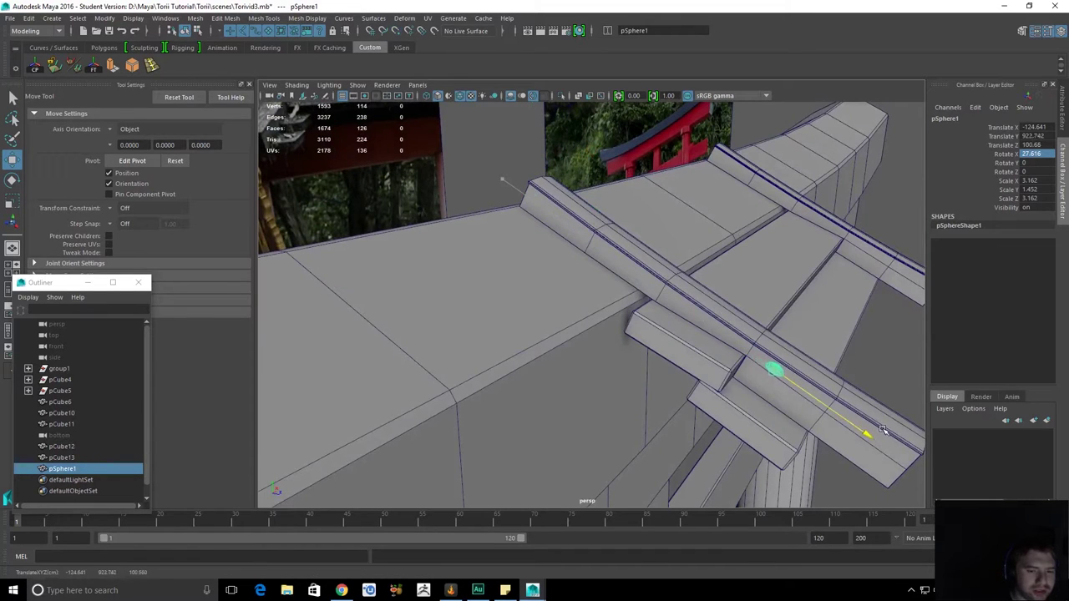
pyautogui.keyDown('alt'); pyautogui.moveTo(891, 435); pyautogui.dragTo(666, 184); pyautogui.keyUp('alt')
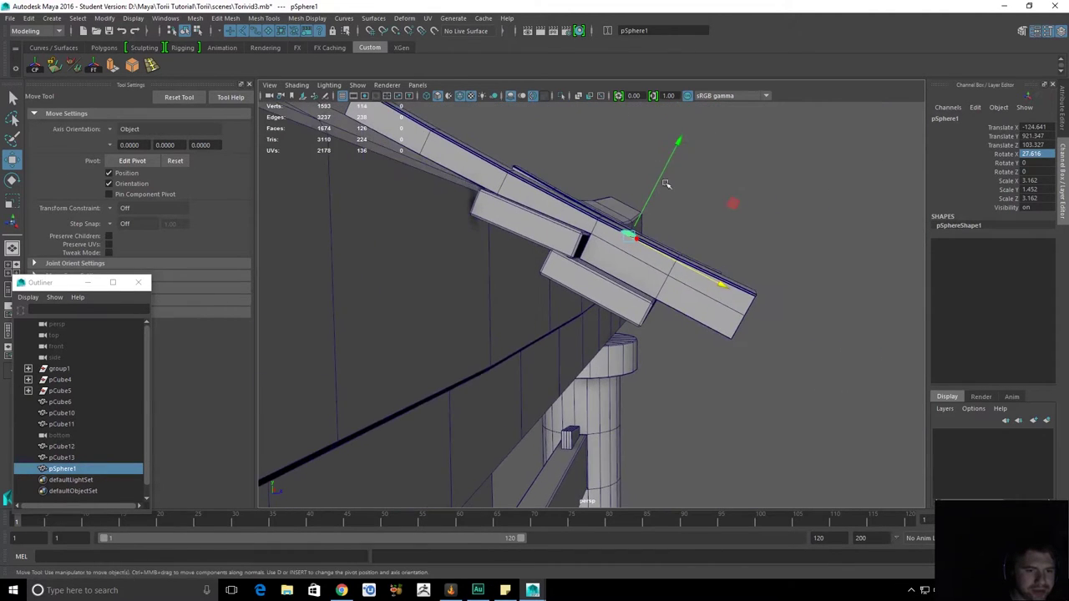
# Lower the dome until it sits in the lower roof plank's surface, at about Y 908.354 and Z 96.529.
pyautogui.moveTo(680, 142); pyautogui.dragTo(668, 169, button='middle')
pyautogui.press('f')
pyautogui.keyDown('alt'); pyautogui.moveTo(665, 182); pyautogui.dragTo(657, 237); pyautogui.keyUp('alt')
pyautogui.scroll(-5, 626, 248)
pyautogui.scroll(3, 613, 275)
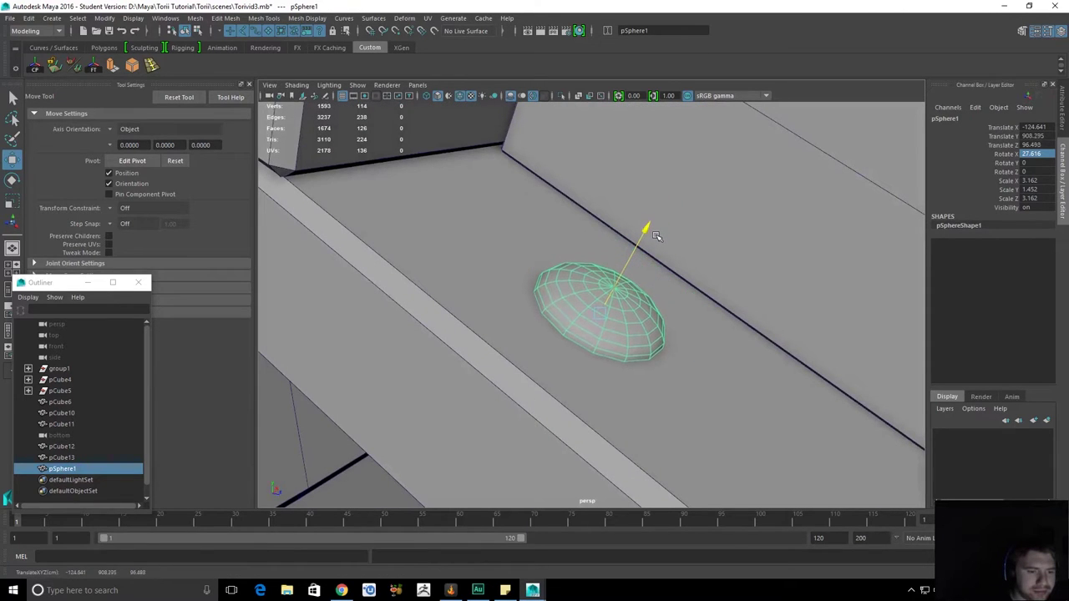
pyautogui.keyDown('alt'); pyautogui.moveTo(629, 328); pyautogui.dragTo(616, 265); pyautogui.keyUp('alt')
pyautogui.scroll(5, 615, 265)
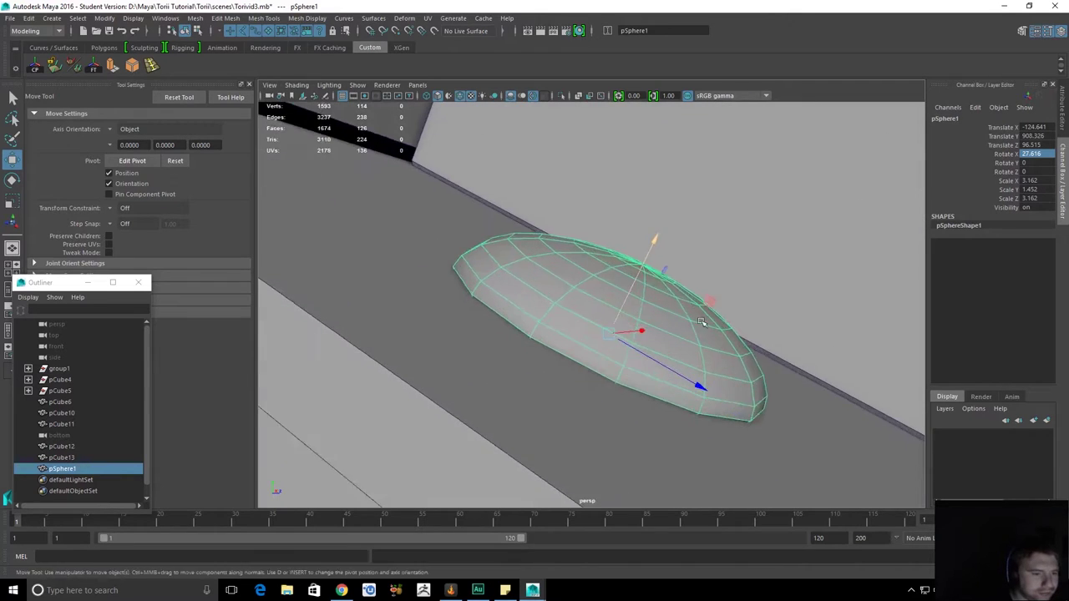
pyautogui.keyDown('alt'); pyautogui.moveTo(639, 349); pyautogui.dragTo(658, 305); pyautogui.keyUp('alt')
pyautogui.scroll(1, 667, 284)
pyautogui.moveTo(655, 249); pyautogui.dragTo(721, 344)
# Duplicate the dome and lift the copy above the lower plank, to about Y 916.561 and Z 100.823.
pyautogui.scroll(-4, 669, 254)
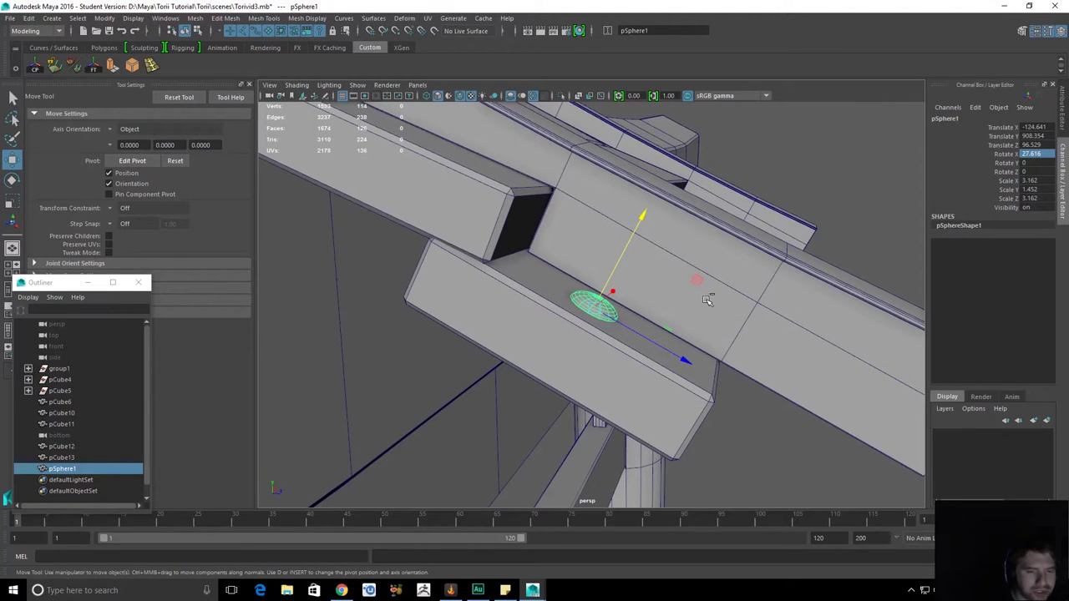
pyautogui.hotkey('ctrl', 'd')
pyautogui.moveTo(648, 215); pyautogui.dragTo(683, 149)
# Set the copied dome's Rotate X to 23.004, taking the value from the upper roof plank.
pyautogui.click(509, 220)
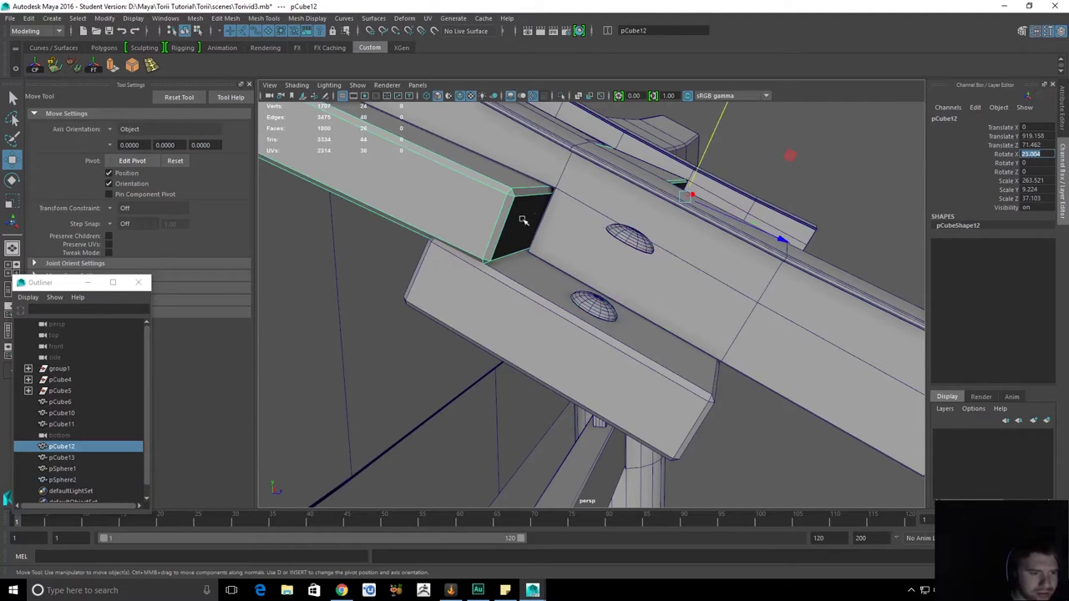
pyautogui.click(629, 242)
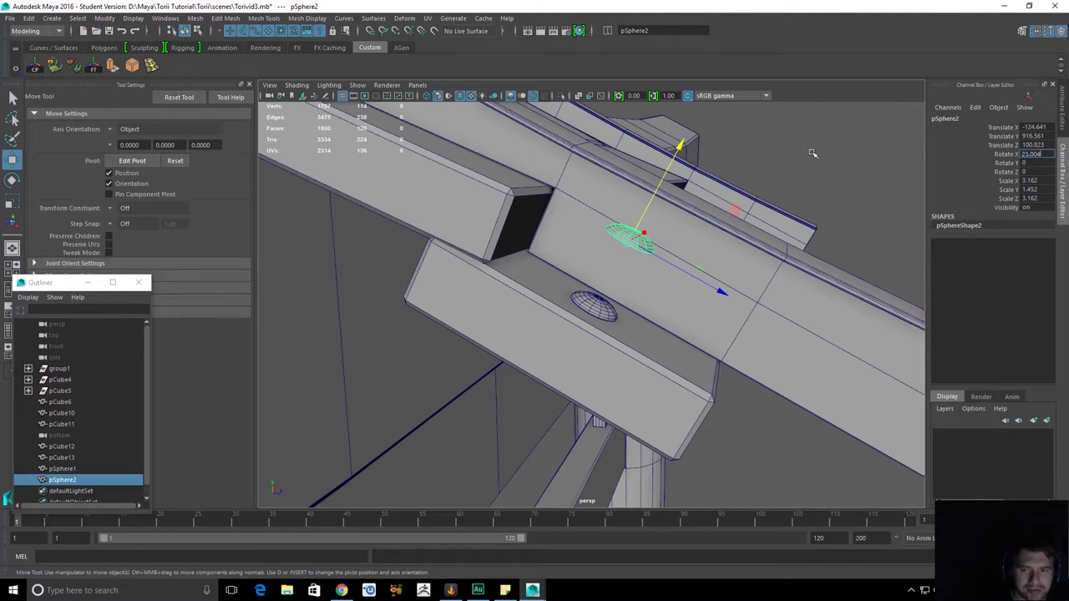
pyautogui.press('Return')
pyautogui.click(783, 138)
pyautogui.click(636, 238)
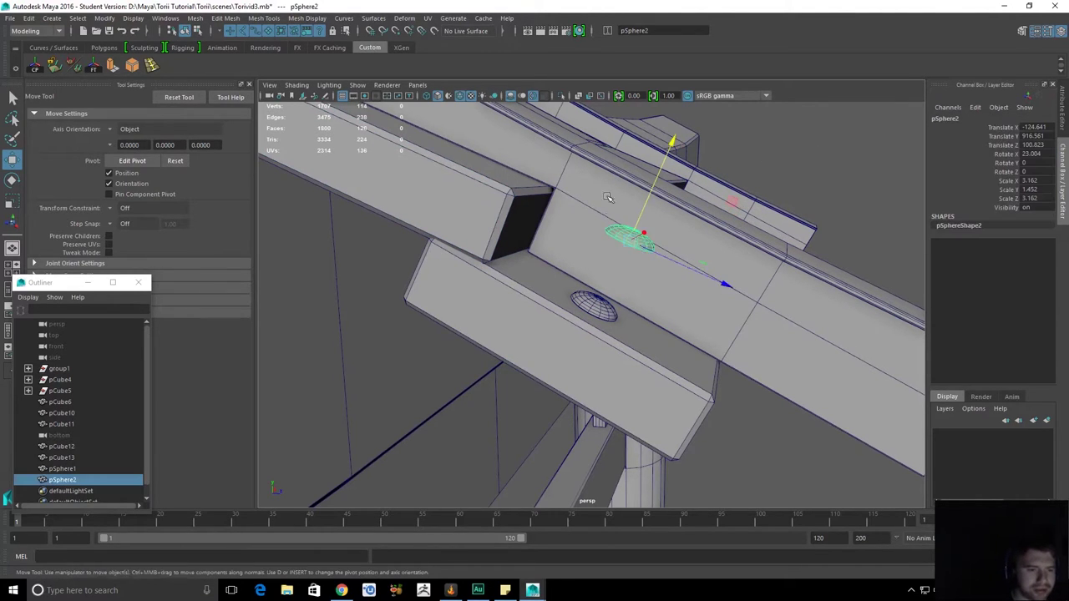
# Slide the copied dome up the slope over the upper roof plank, to about Y 928 and Z 77.3.
pyautogui.keyDown('alt'); pyautogui.moveTo(735, 224); pyautogui.dragTo(781, 250, button='middle'); pyautogui.keyUp('alt')
pyautogui.moveTo(773, 314); pyautogui.dragTo(568, 239, button='middle')
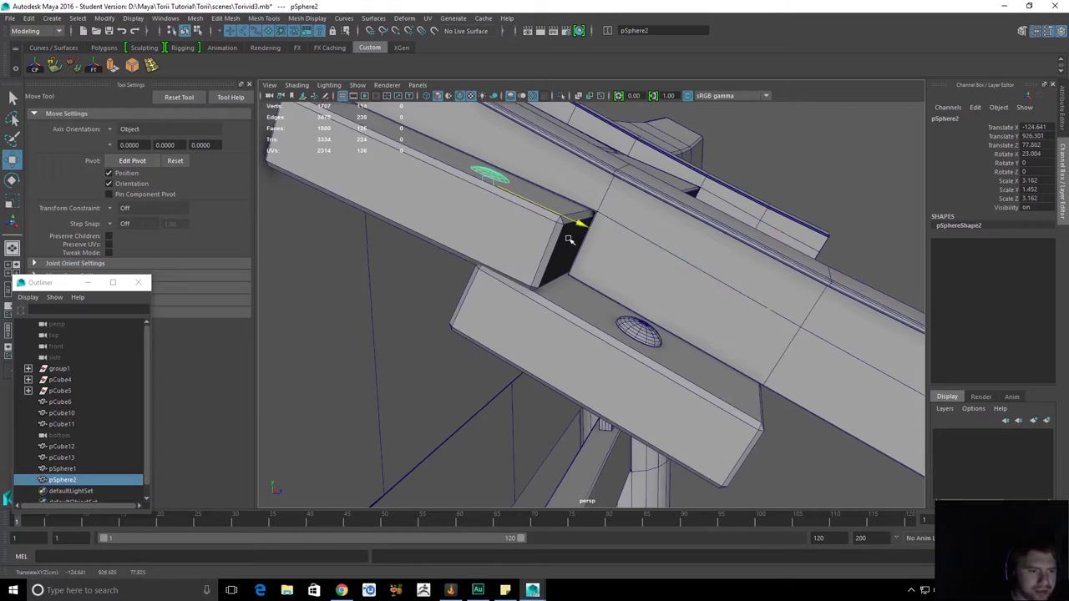
pyautogui.moveTo(503, 119); pyautogui.dragTo(506, 100, button='middle')
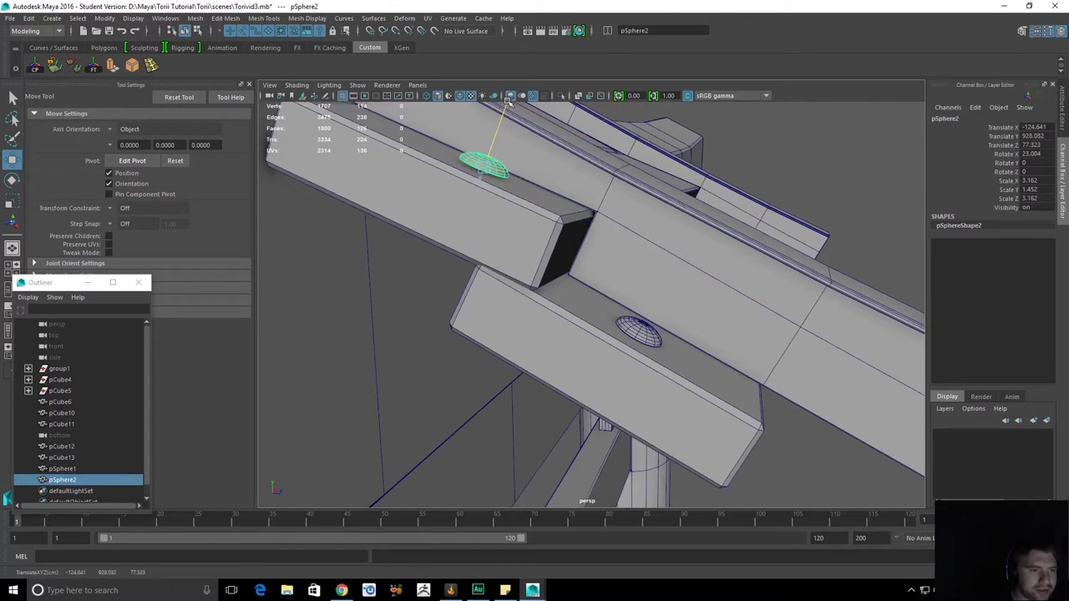
pyautogui.moveTo(508, 102); pyautogui.dragTo(511, 106)
# Seat the copied dome in the upper plank's surface, at about Y 929.791 and Z 72.111.
pyautogui.press('f')
pyautogui.scroll(-5, 561, 220)
pyautogui.keyDown('alt'); pyautogui.moveTo(561, 220); pyautogui.dragTo(565, 322); pyautogui.keyUp('alt')
pyautogui.keyDown('alt'); pyautogui.moveTo(549, 287); pyautogui.dragTo(552, 173); pyautogui.keyUp('alt')
pyautogui.moveTo(528, 171); pyautogui.dragTo(528, 171)
pyautogui.moveTo(528, 172); pyautogui.dragTo(531, 177, button='middle')
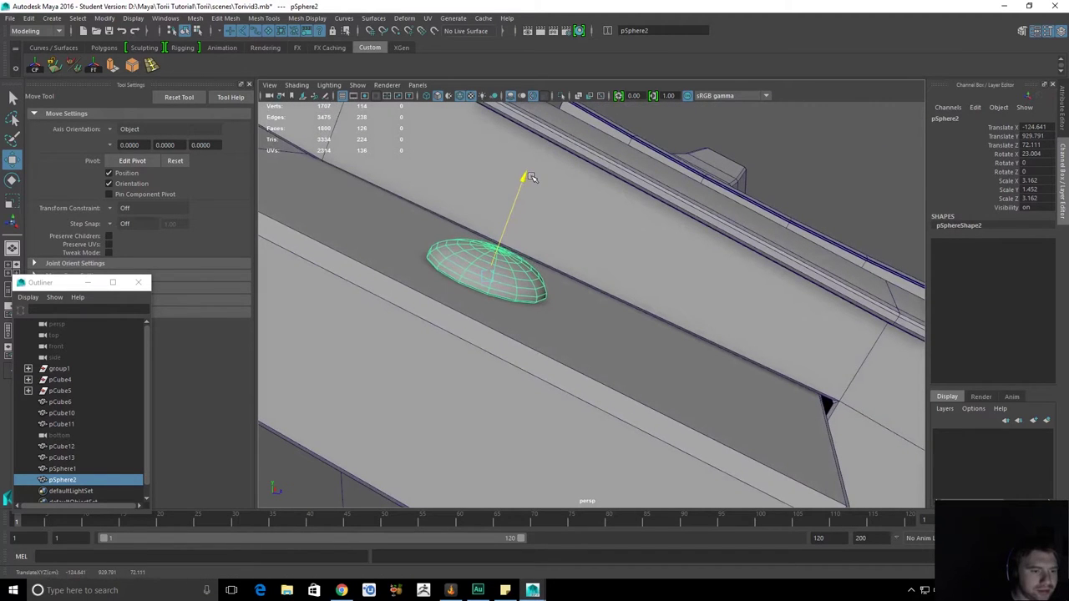
pyautogui.scroll(-5, 589, 222)
pyautogui.scroll(5, 757, 325)
pyautogui.keyDown('alt'); pyautogui.moveTo(757, 325); pyautogui.dragTo(659, 260); pyautogui.keyUp('alt')
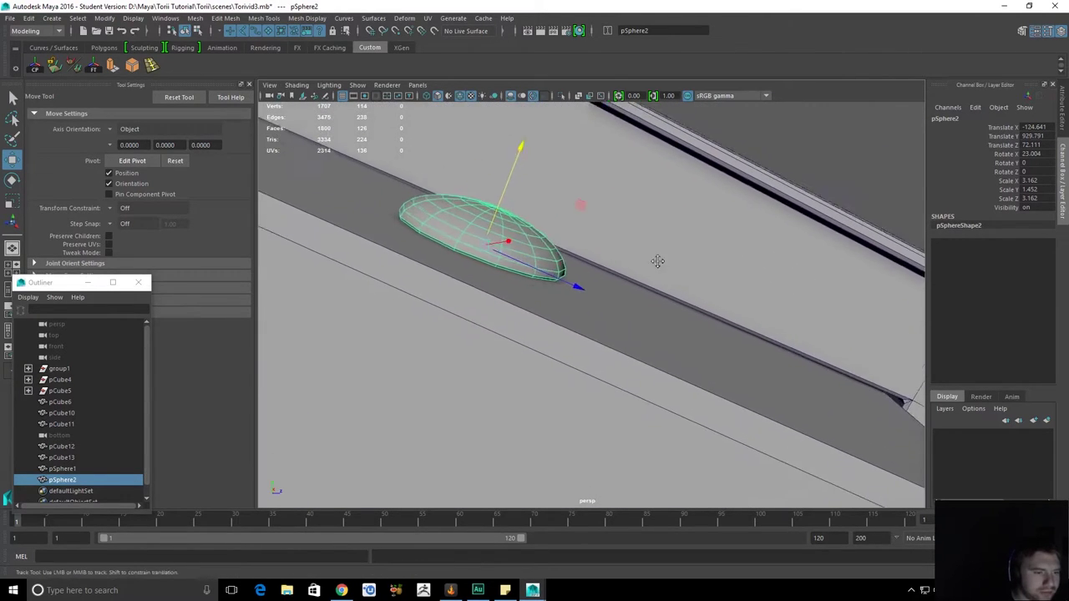
# Duplicate the lower plank's dome and raise the new copy to about Y 924.02 and Z 104.725.
pyautogui.keyDown('alt'); pyautogui.moveTo(659, 260); pyautogui.dragTo(697, 210, button='middle'); pyautogui.keyUp('alt')
pyautogui.scroll(-3, 696, 210)
pyautogui.keyDown('alt'); pyautogui.moveTo(704, 189); pyautogui.dragTo(735, 276); pyautogui.keyUp('alt')
pyautogui.click(619, 319)
pyautogui.hotkey('ctrl', 'd')
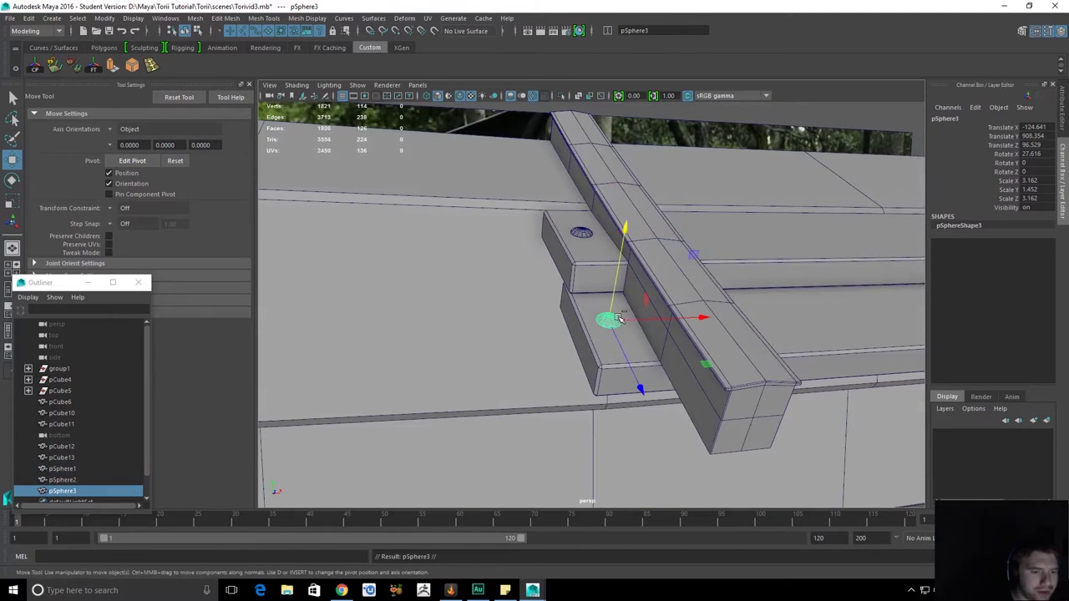
pyautogui.moveTo(624, 226); pyautogui.dragTo(670, 159)
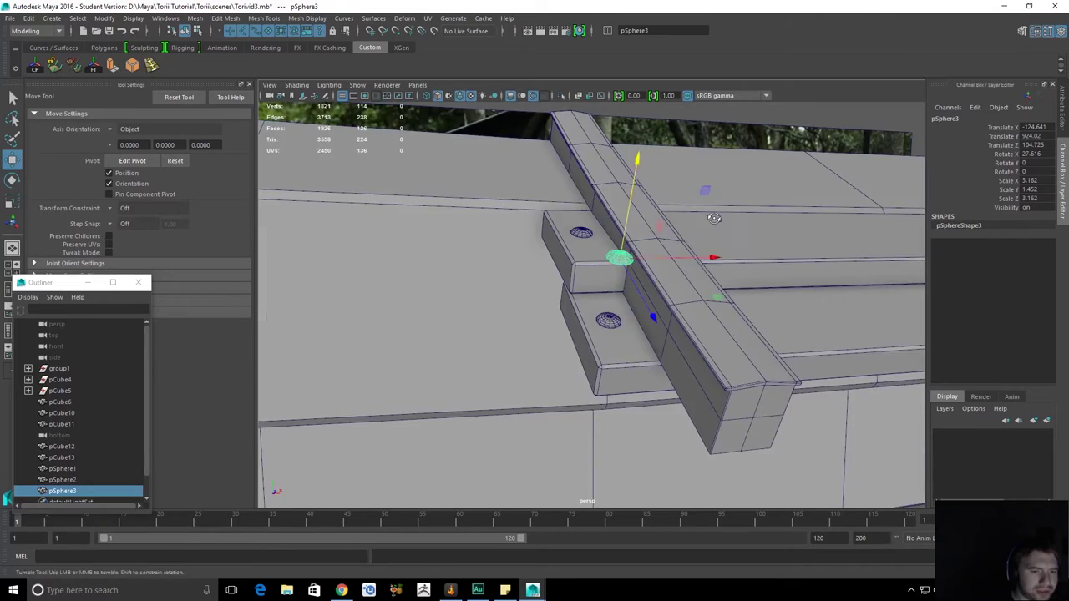
# Move the third dome along X to the cross bar's center ridge, at about -110.487.
pyautogui.keyDown('alt'); pyautogui.moveTo(729, 280); pyautogui.dragTo(697, 236); pyautogui.keyUp('alt')
pyautogui.scroll(4, 697, 236)
pyautogui.keyDown('alt'); pyautogui.moveTo(697, 237); pyautogui.dragTo(755, 389, button='middle'); pyautogui.keyUp('alt')
pyautogui.scroll(3, 756, 389)
pyautogui.keyDown('alt'); pyautogui.moveTo(627, 260); pyautogui.dragTo(740, 289); pyautogui.keyUp('alt')
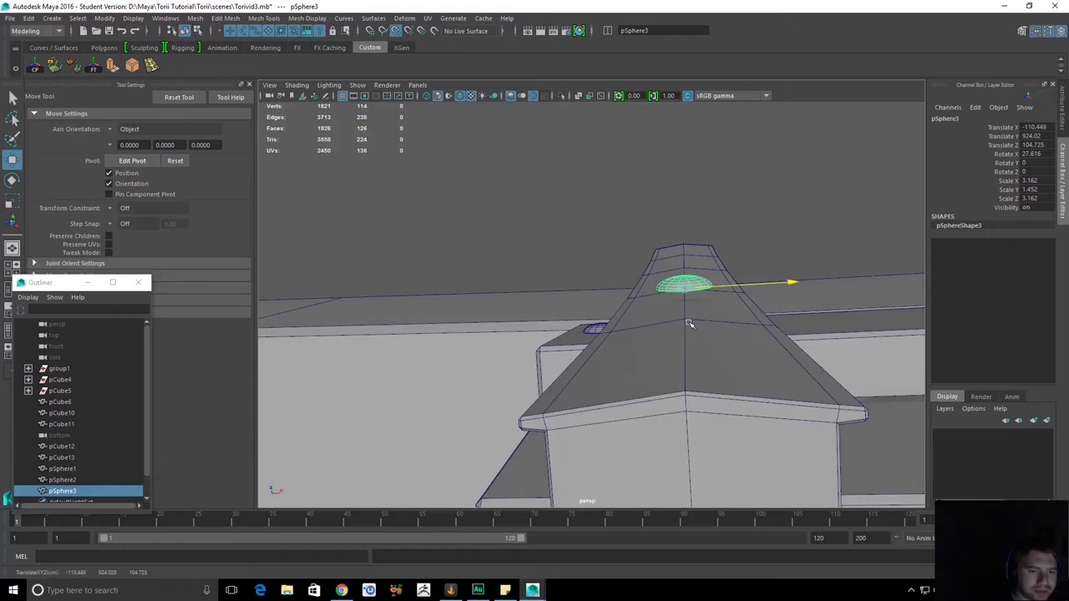
pyautogui.keyDown('alt'); pyautogui.moveTo(697, 334); pyautogui.dragTo(643, 211); pyautogui.keyUp('alt')
# Slide the third dome up along the cross bar toward the top beam, to about Y 965.129 and Z 23.993.
pyautogui.press('f')
pyautogui.moveTo(567, 240); pyautogui.dragTo(415, 211)
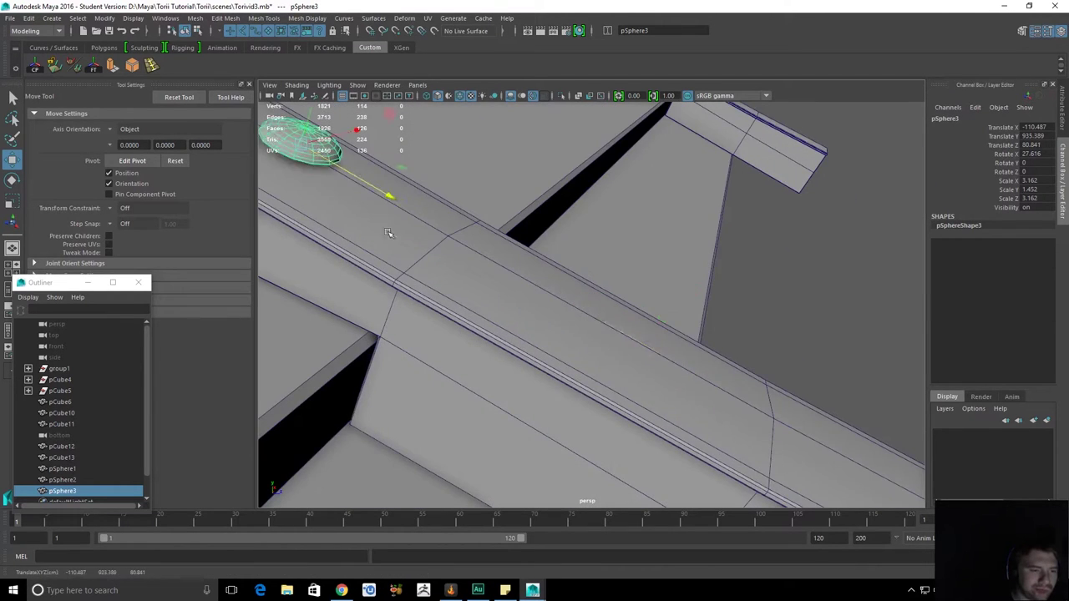
pyautogui.scroll(-8, 463, 261)
pyautogui.moveTo(607, 320); pyautogui.dragTo(458, 258)
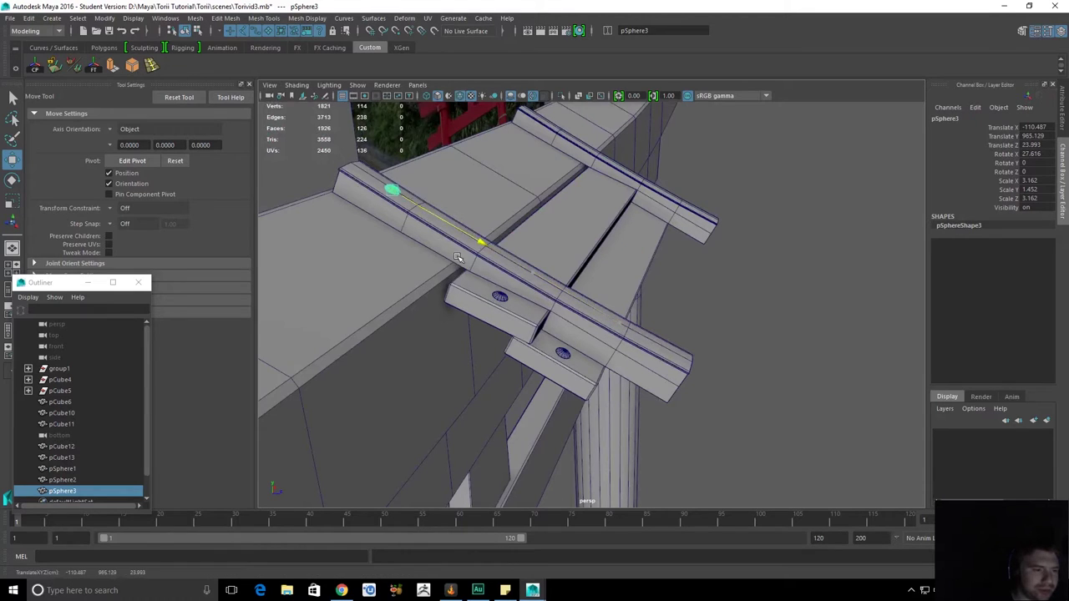
# Adjust the third dome's height at the cross bar's upper end and slide it back down to about Y 960.624, Z 34.73.
pyautogui.press('f')
pyautogui.keyDown('alt'); pyautogui.moveTo(429, 224); pyautogui.dragTo(641, 200); pyautogui.keyUp('alt')
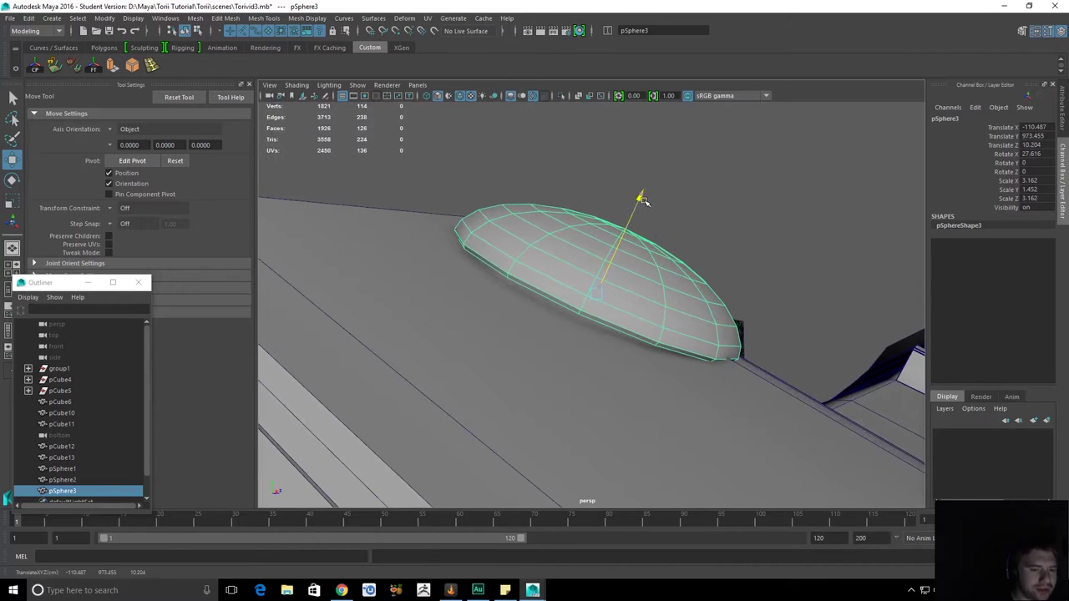
pyautogui.keyDown('alt'); pyautogui.moveTo(671, 325); pyautogui.dragTo(869, 408); pyautogui.keyUp('alt')
pyautogui.keyDown('alt'); pyautogui.moveTo(868, 408); pyautogui.dragTo(723, 305, button='right'); pyautogui.keyUp('alt')
pyautogui.keyDown('alt'); pyautogui.moveTo(723, 306); pyautogui.dragTo(597, 274); pyautogui.keyUp('alt')
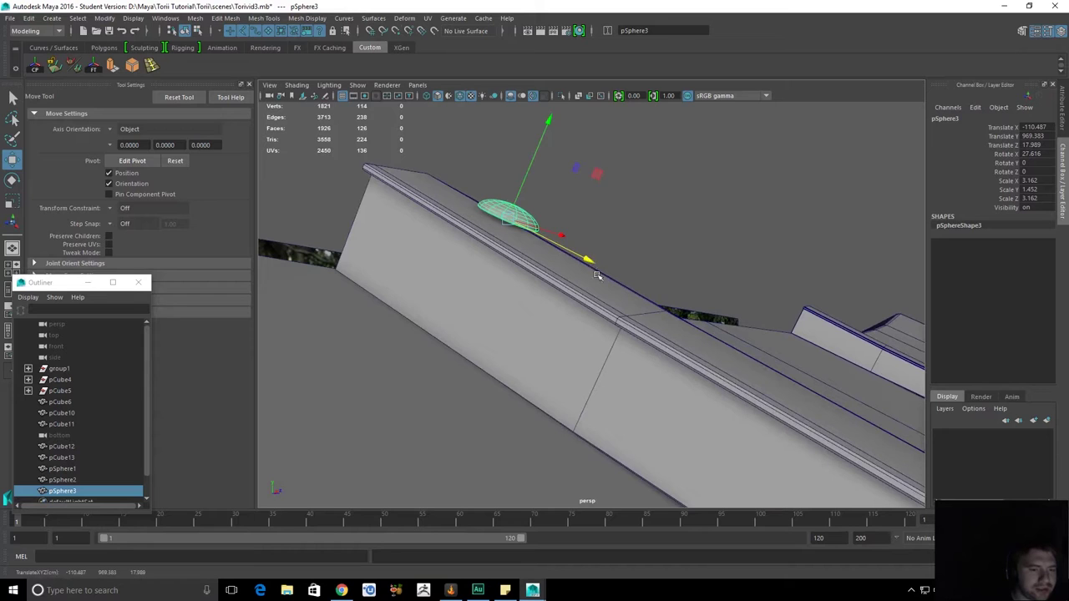
pyautogui.moveTo(671, 314); pyautogui.dragTo(683, 349)
pyautogui.press('q')
pyautogui.keyDown('alt'); pyautogui.moveTo(623, 312); pyautogui.dragTo(644, 363); pyautogui.keyUp('alt')
pyautogui.click(623, 271)
pyautogui.keyDown('shift'); pyautogui.click(548, 233); pyautogui.keyUp('shift')
pyautogui.keyDown('shift'); pyautogui.click(500, 373); pyautogui.keyUp('shift')
pyautogui.keyDown('shift'); pyautogui.click(608, 376); pyautogui.keyUp('shift')
pyautogui.keyDown('alt'); pyautogui.moveTo(643, 363); pyautogui.dragTo(819, 401, button='right'); pyautogui.keyUp('alt')
pyautogui.keyDown('alt'); pyautogui.moveTo(706, 331); pyautogui.dragTo(691, 282); pyautogui.keyUp('alt')
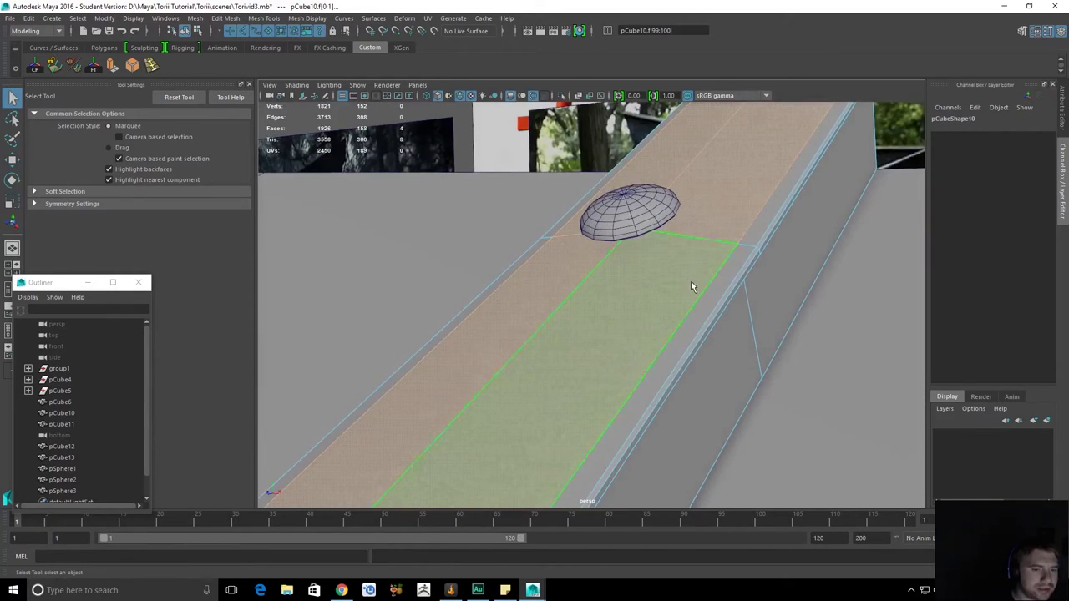
pyautogui.moveTo(691, 281); pyautogui.dragTo(746, 202, button='right')
pyautogui.keyDown('alt'); pyautogui.moveTo(746, 207); pyautogui.dragTo(727, 277); pyautogui.keyUp('alt')
# Reselect the third dome and sink it into the cross bar's surface, at about Y 959.85 and Z 34.325.
pyautogui.click(574, 197)
pyautogui.press('w')
pyautogui.keyDown('alt'); pyautogui.moveTo(661, 240); pyautogui.dragTo(796, 244); pyautogui.keyUp('alt')
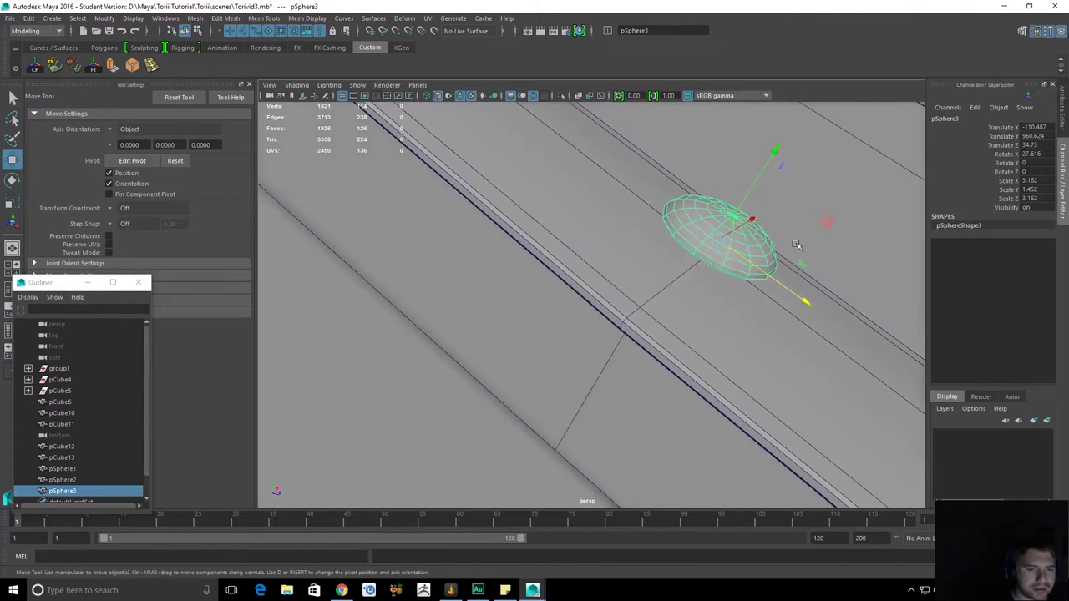
pyautogui.moveTo(778, 148); pyautogui.dragTo(768, 170)
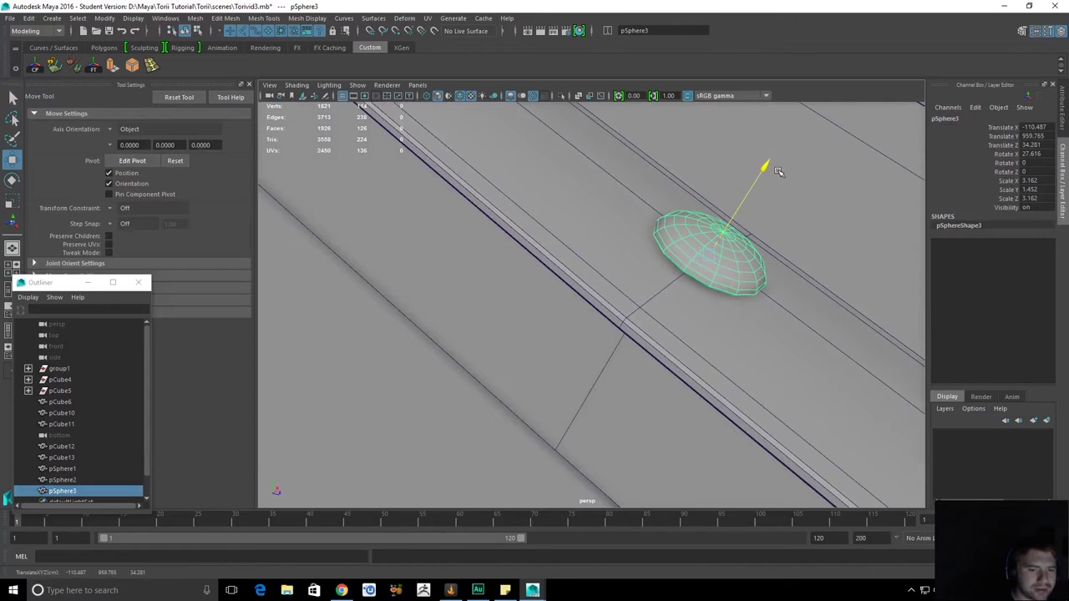
pyautogui.press('f')
pyautogui.moveTo(814, 255)
pyautogui.keyDown('alt'); pyautogui.mouseDown()
pyautogui.moveTo(716, 181)
pyautogui.moveTo(697, 200)
pyautogui.moveTo(590, 237)
pyautogui.moveTo(590, 226)
pyautogui.moveTo(597, 233)
pyautogui.moveTo(547, 239)
pyautogui.moveTo(522, 230)
pyautogui.moveTo(516, 286)
pyautogui.moveTo(660, 221)
pyautogui.moveTo(700, 267)
pyautogui.moveTo(723, 322)
pyautogui.moveTo(728, 255)
pyautogui.moveTo(754, 242)
pyautogui.moveTo(693, 251)
pyautogui.mouseUp(); pyautogui.keyUp('alt')
pyautogui.scroll(-5, 600, 233)
# Hide the wireframe overlay on the shaded model and view the cross bar with its domes.
pyautogui.press('q')
pyautogui.click(496, 182)
pyautogui.scroll(-5, 527, 240)
pyautogui.scroll(-5, 723, 323)
pyautogui.click(464, 98)
pyautogui.moveTo(585, 242)
pyautogui.keyDown('alt'); pyautogui.mouseDown()
pyautogui.moveTo(627, 254)
pyautogui.moveTo(598, 327)
pyautogui.moveTo(604, 350)
pyautogui.moveTo(594, 321)
pyautogui.mouseUp(); pyautogui.keyUp('alt')
# Select the cross bar dome and both plank domes and duplicate the set of three.
pyautogui.click(592, 305)
pyautogui.click(592, 307)
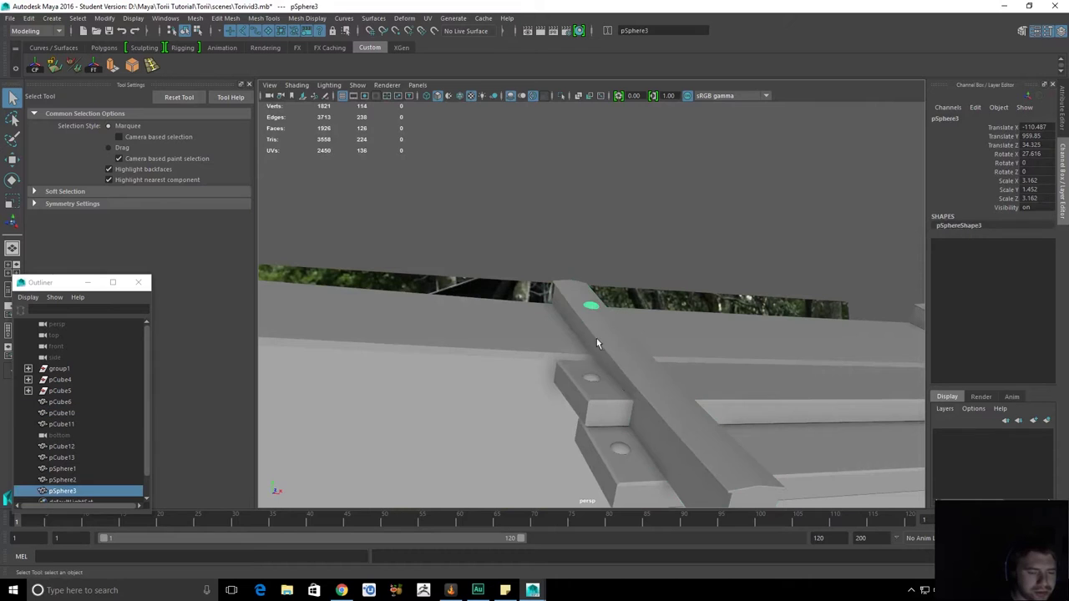
pyautogui.keyDown('shift'); pyautogui.click(595, 376); pyautogui.keyUp('shift')
pyautogui.keyDown('shift'); pyautogui.click(619, 452); pyautogui.keyUp('shift')
pyautogui.scroll(-5, 709, 425)
pyautogui.keyDown('alt'); pyautogui.moveTo(709, 425); pyautogui.dragTo(672, 456); pyautogui.keyUp('alt')
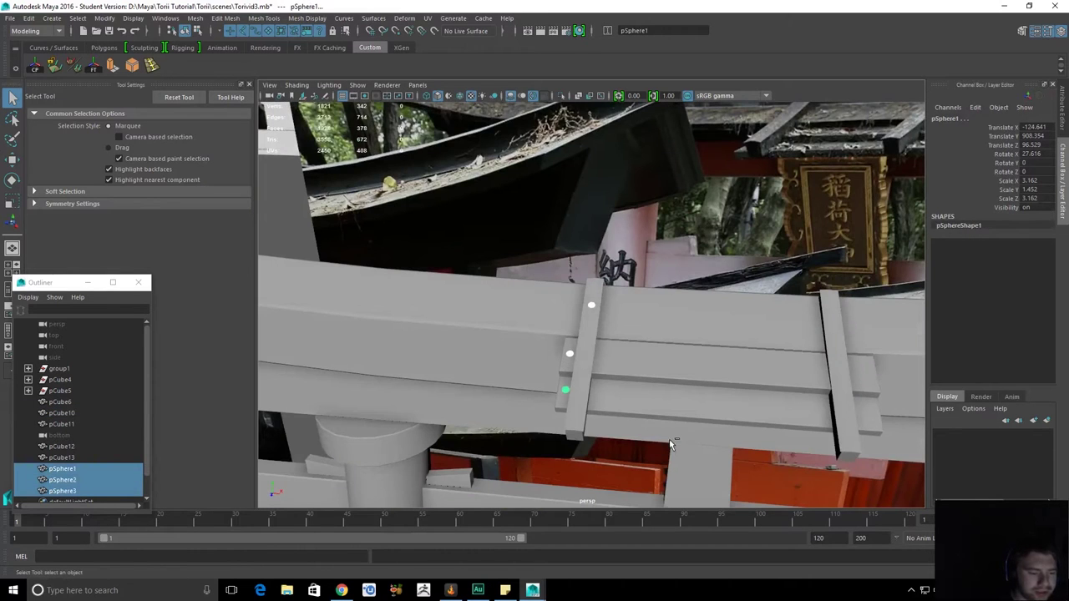
pyautogui.hotkey('ctrl', 'd')
# Move the three copied domes along X to the second cross bar, with the lower plank's dome at about 119.371.
pyautogui.keyDown('alt'); pyautogui.moveTo(705, 389); pyautogui.dragTo(576, 334); pyautogui.keyUp('alt')
pyautogui.press('w')
pyautogui.moveTo(618, 392); pyautogui.dragTo(617, 394)
pyautogui.keyDown('alt'); pyautogui.moveTo(757, 385); pyautogui.dragTo(590, 344, button='middle'); pyautogui.keyUp('alt')
pyautogui.scroll(3, 597, 368)
pyautogui.moveTo(378, 357); pyautogui.dragTo(706, 413)
pyautogui.click(711, 386)
pyautogui.hotkey('ctrl', 'z')
pyautogui.moveTo(700, 372); pyautogui.dragTo(706, 372)
pyautogui.moveTo(612, 420); pyautogui.dragTo(633, 412, button='middle')
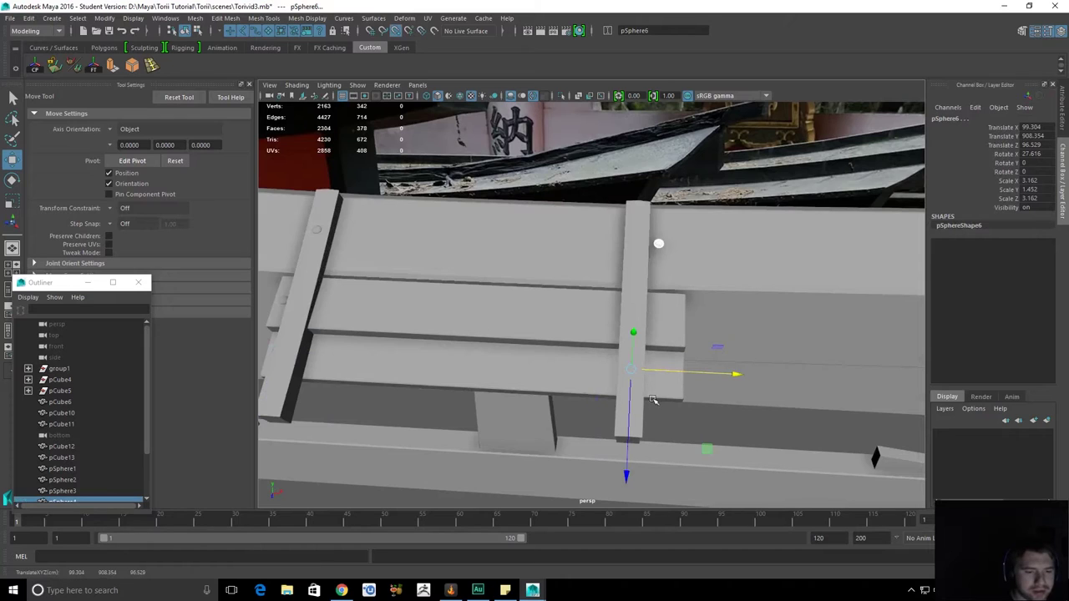
pyautogui.moveTo(735, 372); pyautogui.dragTo(767, 375)
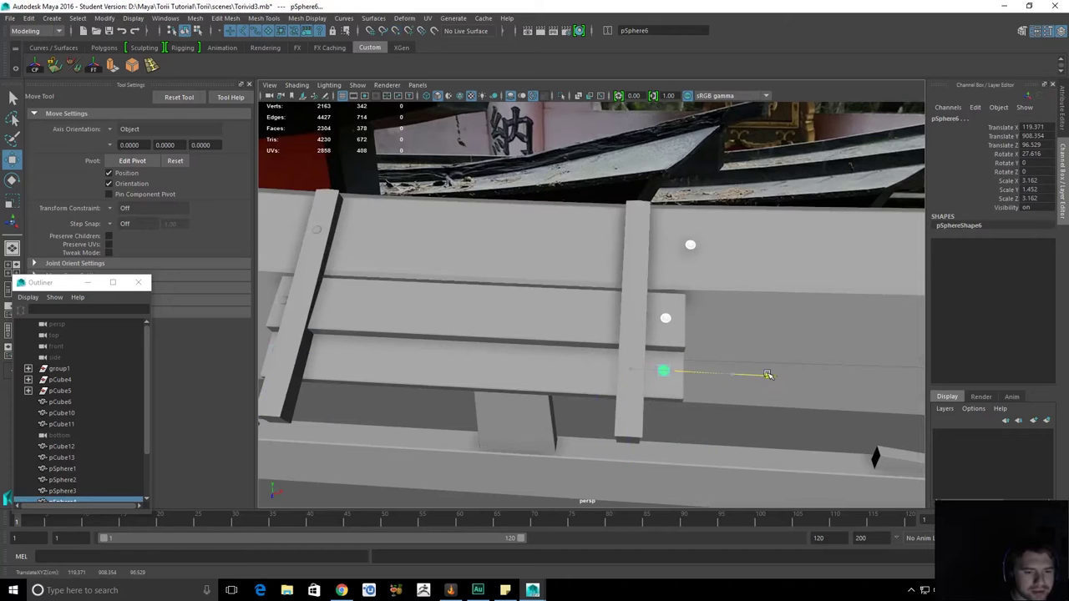
# Set the copied cross bar dome's Translate X to 110.487, the positive of the original dome's value.
pyautogui.press('q')
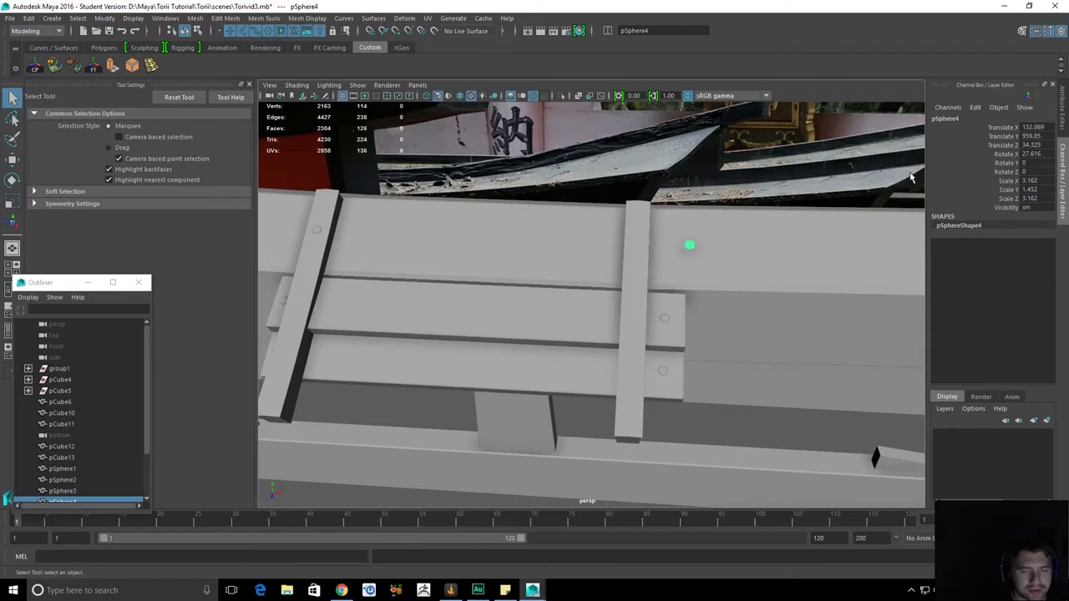
pyautogui.click(324, 231)
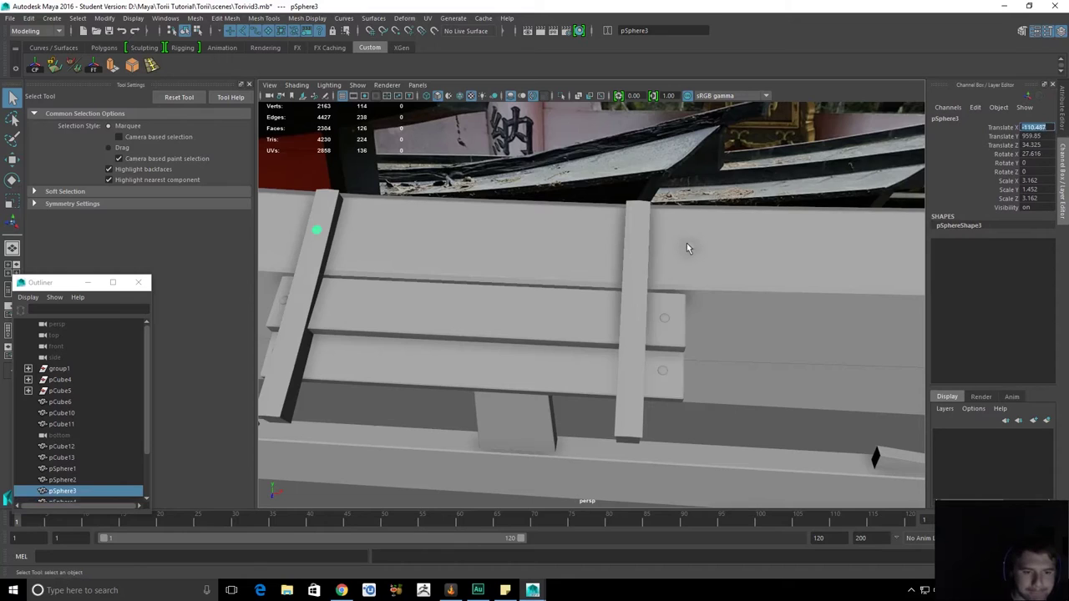
pyautogui.click(688, 246)
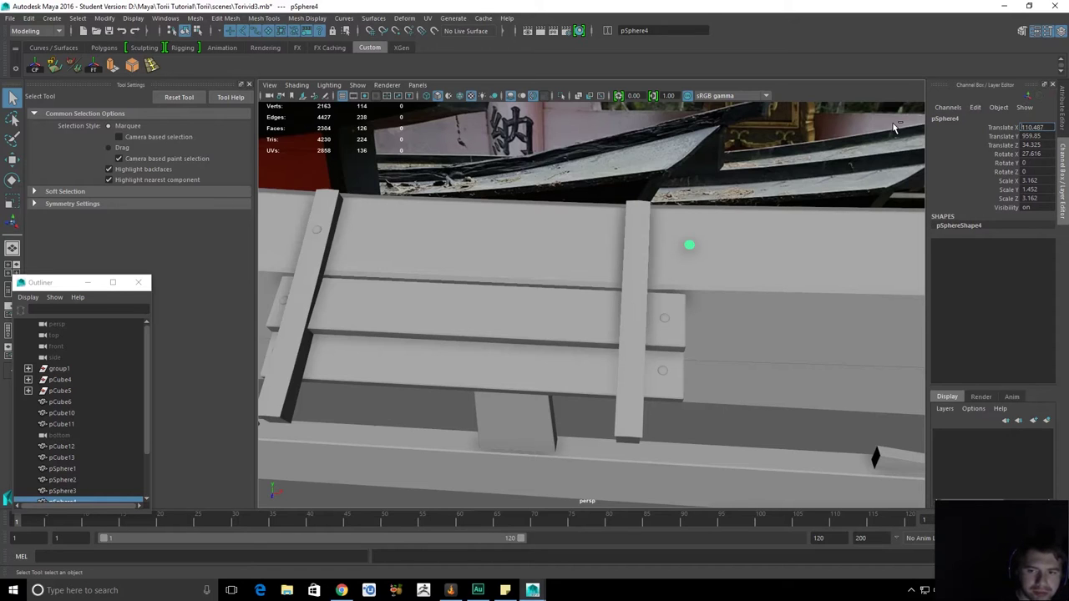
pyautogui.click(773, 396)
# Move the uppermost copied dome along X onto the second cross bar, to about 100.026.
pyautogui.click(654, 244)
pyautogui.keyDown('alt'); pyautogui.moveTo(654, 244); pyautogui.dragTo(750, 250); pyautogui.keyUp('alt')
pyautogui.press('w')
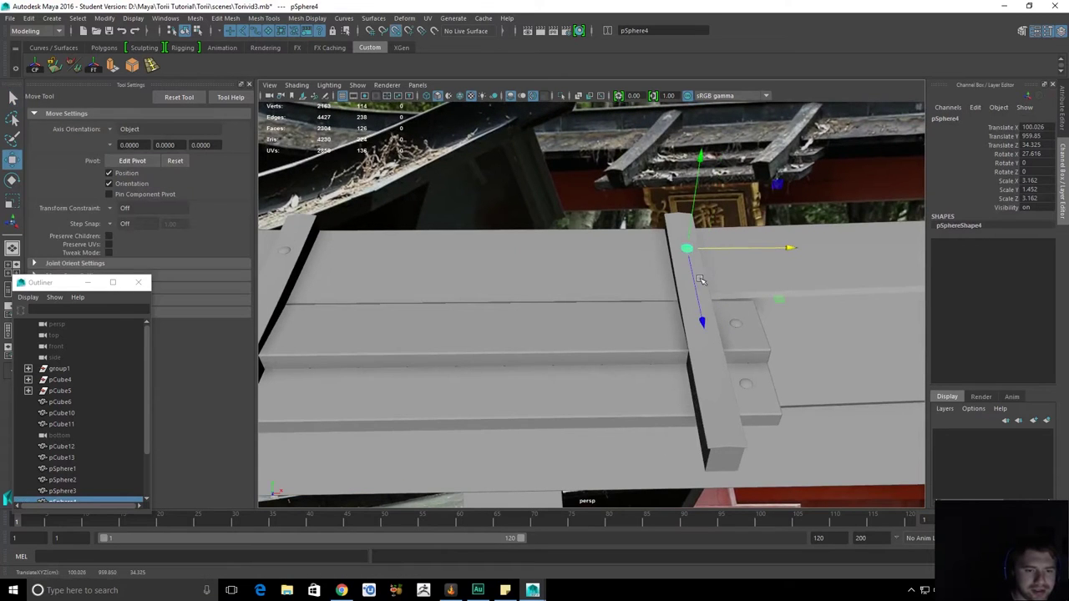
# Select the two copied plank domes and place them beside the second cross bar at about X 118.714.
pyautogui.click(736, 323)
pyautogui.keyDown('shift'); pyautogui.click(746, 384); pyautogui.keyUp('shift')
pyautogui.keyDown('alt'); pyautogui.moveTo(746, 386); pyautogui.dragTo(748, 418); pyautogui.keyUp('alt')
pyautogui.keyDown('alt'); pyautogui.moveTo(748, 418); pyautogui.dragTo(706, 458, button='right'); pyautogui.keyUp('alt')
pyautogui.press('q')
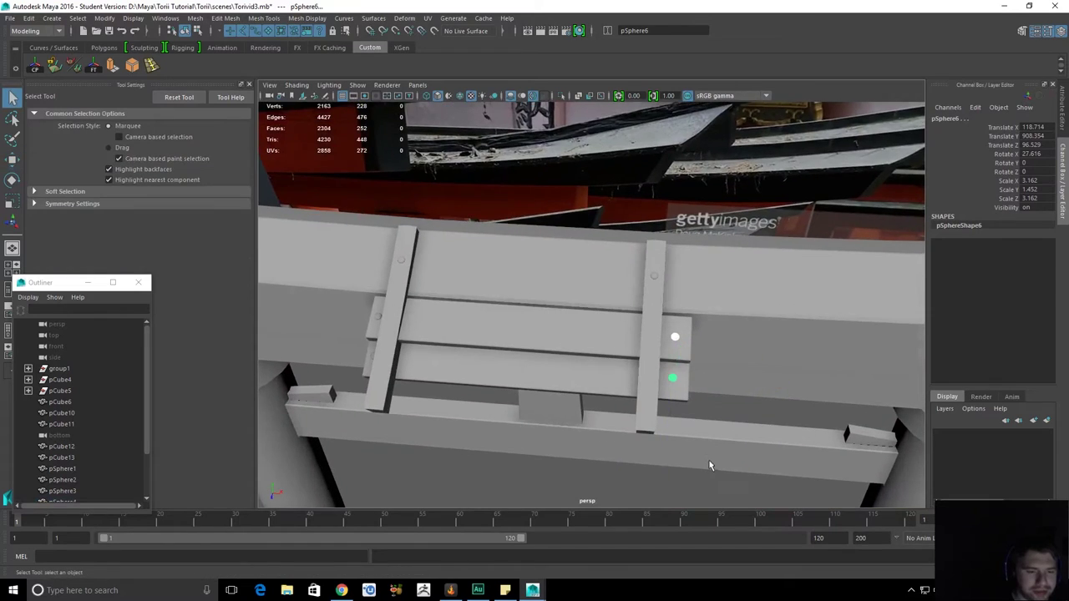
# Switch the viewport from the perspective view to the top view.
pyautogui.keyDown('alt'); pyautogui.moveTo(609, 485); pyautogui.dragTo(636, 436); pyautogui.keyUp('alt')
pyautogui.scroll(-5, 626, 463)
pyautogui.keyDown('alt'); pyautogui.moveTo(636, 437); pyautogui.dragTo(655, 428, button='middle'); pyautogui.keyUp('alt')
pyautogui.press('space')
pyautogui.moveTo(607, 314); pyautogui.dragTo(550, 309)
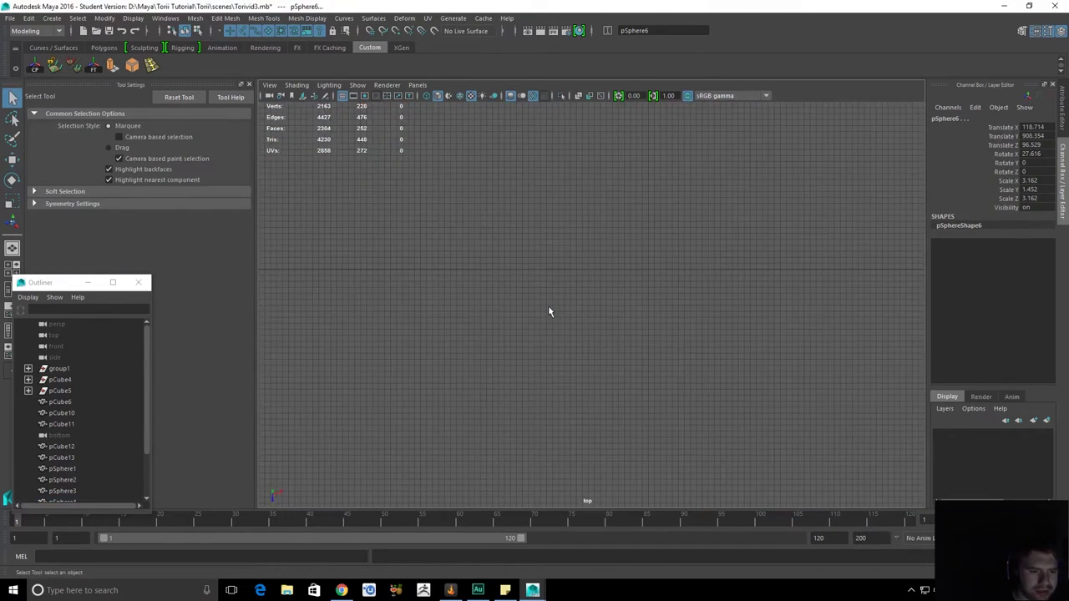
# Select the two roof planks and their four end domes and shift them along X, bringing the second-end domes to about X 115.84.
pyautogui.scroll(-6, 560, 308)
pyautogui.press('f')
pyautogui.scroll(-10, 597, 316)
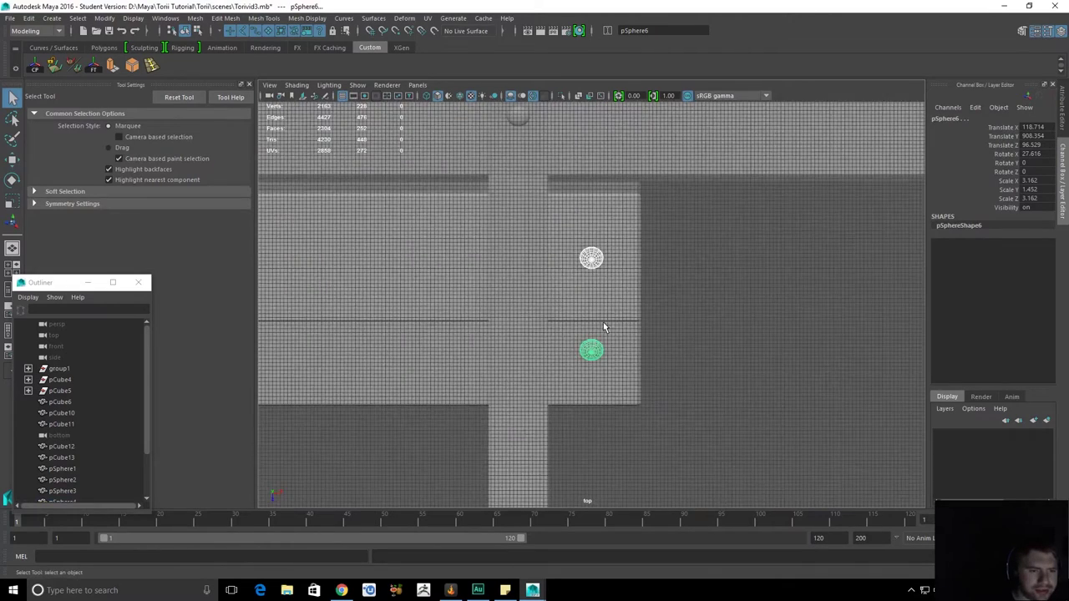
pyautogui.keyDown('alt'); pyautogui.moveTo(561, 327); pyautogui.dragTo(815, 373, button='middle'); pyautogui.keyUp('alt')
pyautogui.keyDown('alt'); pyautogui.moveTo(726, 394); pyautogui.dragTo(635, 380, button='middle'); pyautogui.keyUp('alt')
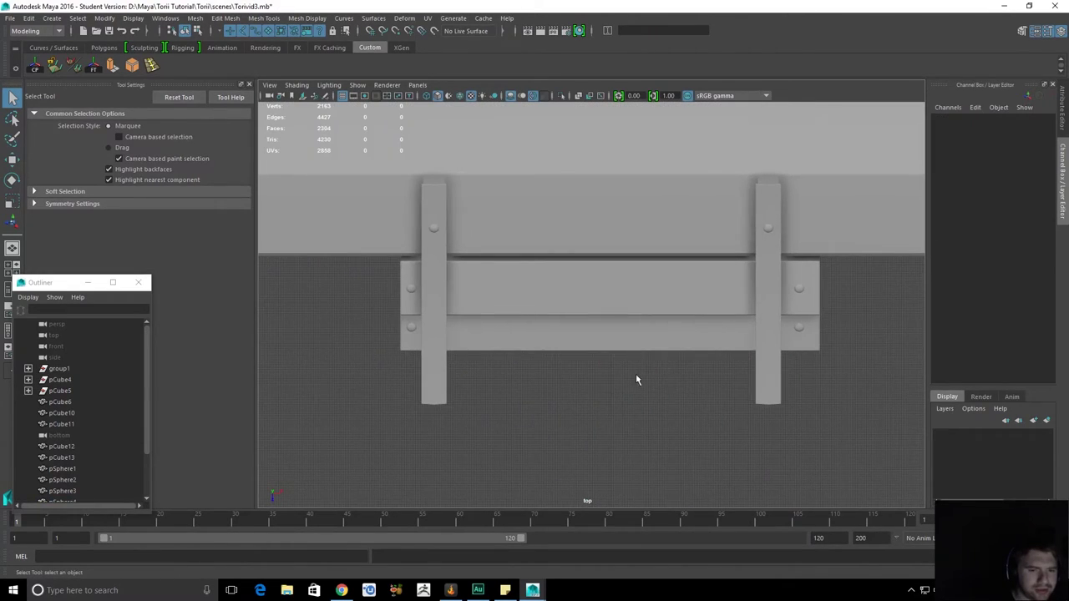
pyautogui.click(695, 303)
pyautogui.keyDown('shift'); pyautogui.click(603, 333); pyautogui.keyUp('shift')
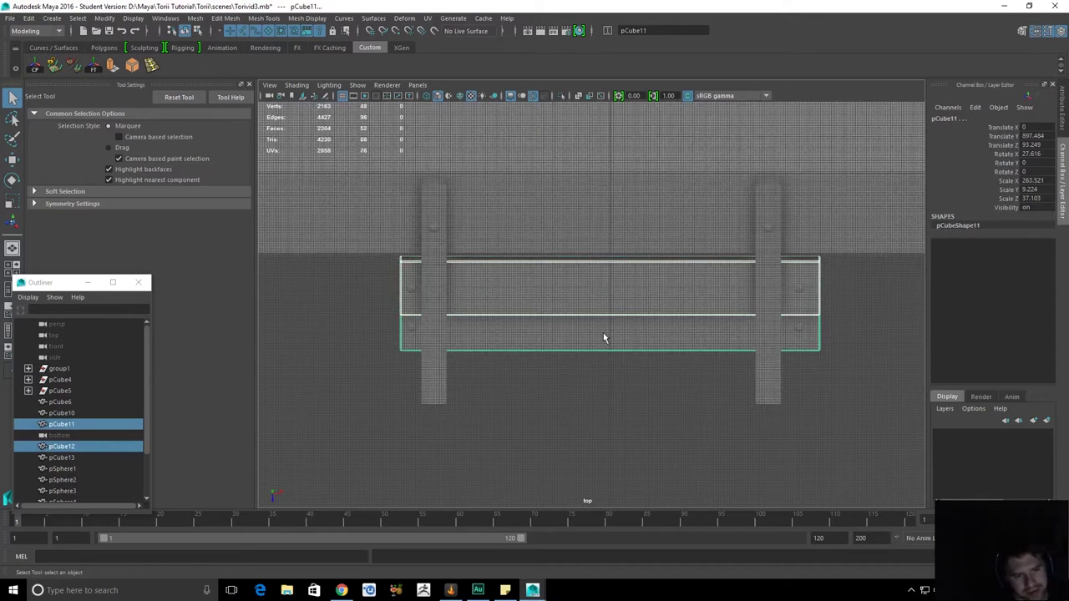
pyautogui.scroll(-5, 631, 279)
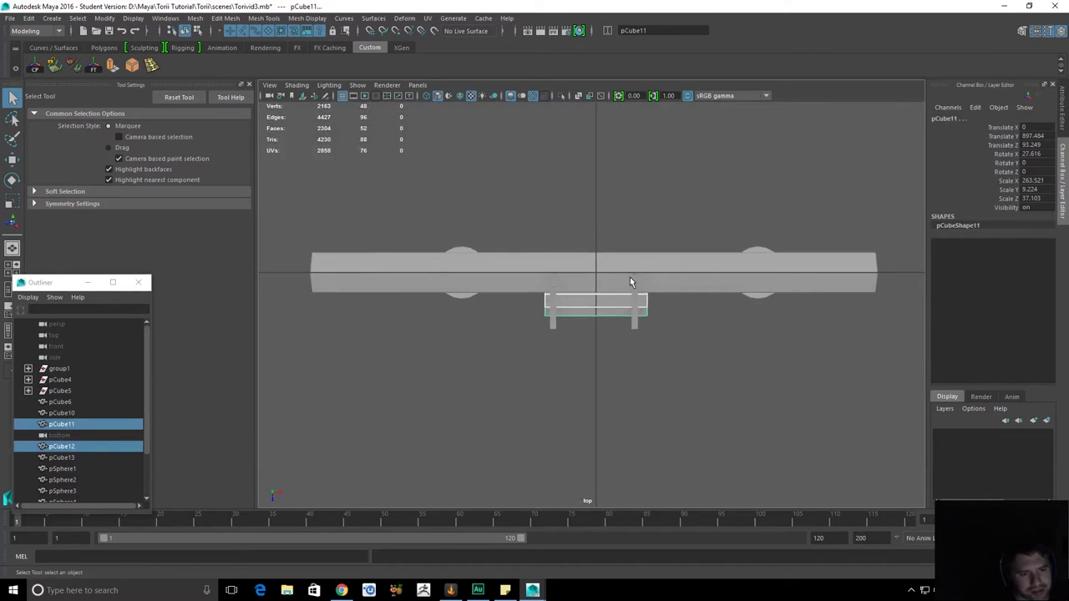
pyautogui.press('f')
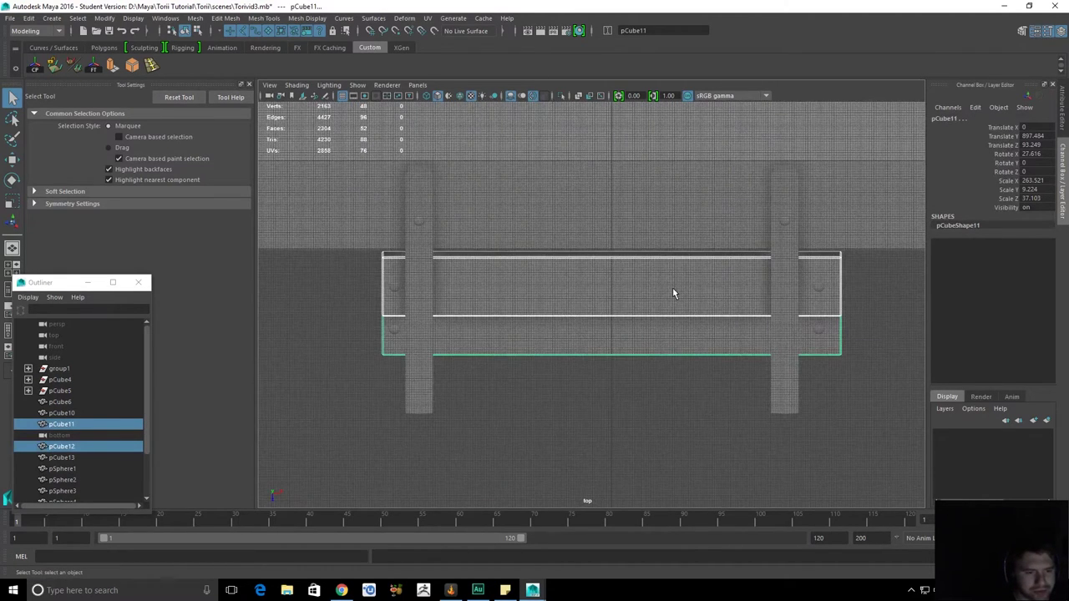
pyautogui.click(674, 289)
pyautogui.keyDown('alt'); pyautogui.moveTo(674, 289); pyautogui.dragTo(647, 299, button='middle'); pyautogui.keyUp('alt')
pyautogui.keyDown('shift'); pyautogui.click(621, 347); pyautogui.keyUp('shift')
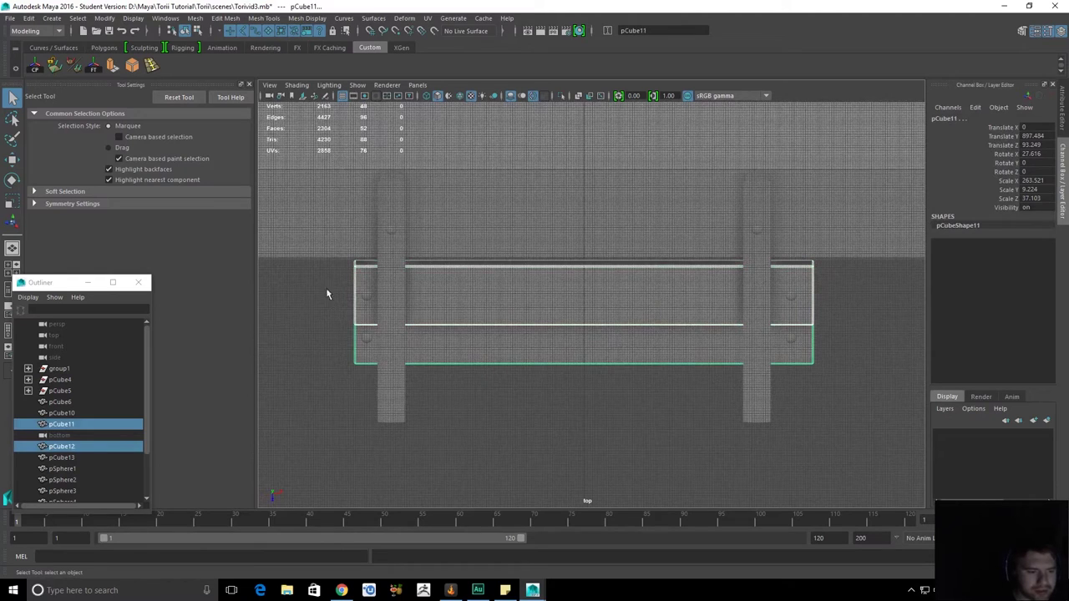
pyautogui.keyDown('shift'); pyautogui.moveTo(369, 365); pyautogui.dragTo(370, 368); pyautogui.keyUp('shift')
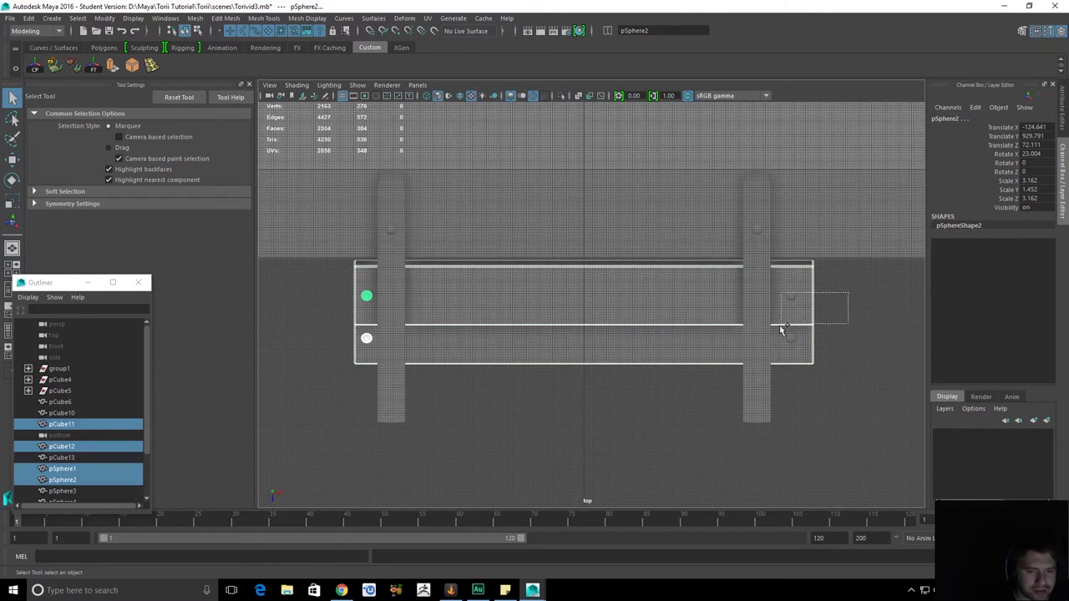
pyautogui.press('w')
pyautogui.moveTo(896, 338); pyautogui.dragTo(892, 338)
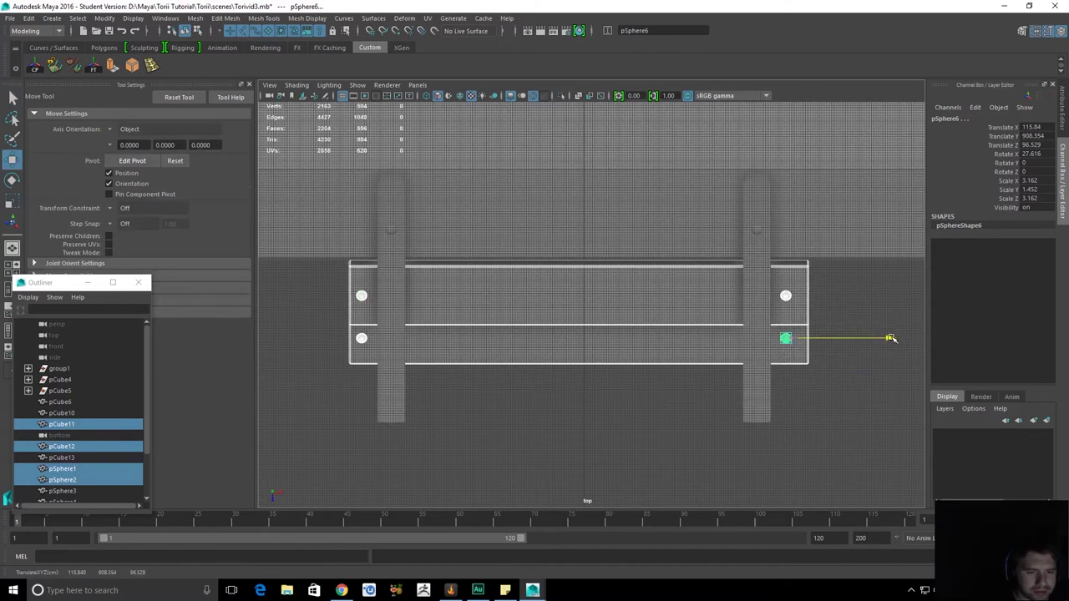
# Return to the perspective view and clear the selection of planks and domes.
pyautogui.press('space')
pyautogui.moveTo(625, 261); pyautogui.dragTo(595, 267)
pyautogui.press('q')
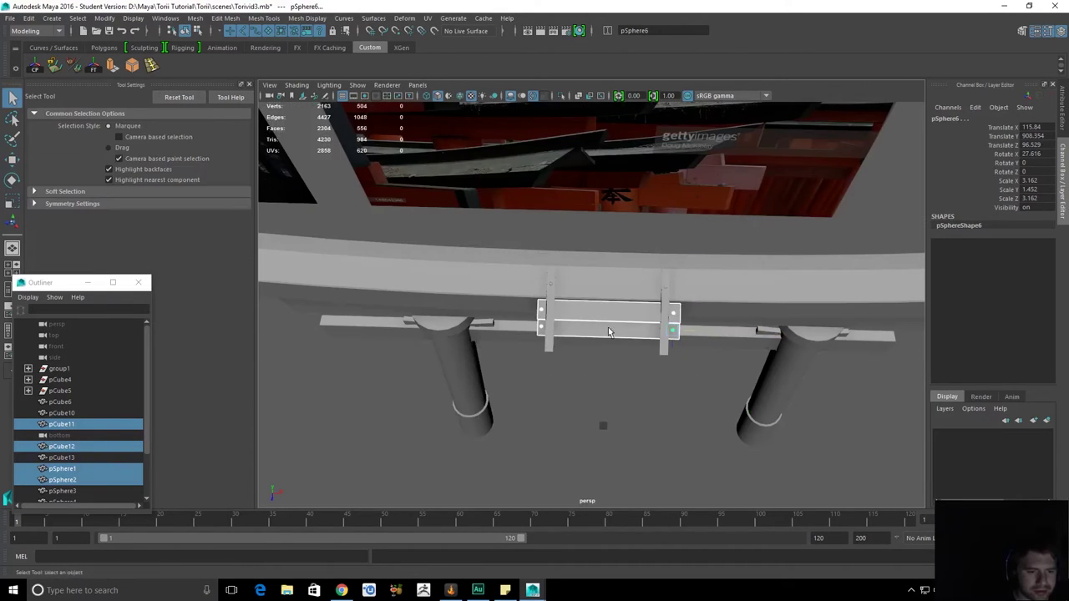
pyautogui.click(594, 402)
pyautogui.press('space')
pyautogui.moveTo(603, 307); pyautogui.dragTo(665, 375)
pyautogui.keyDown('alt'); pyautogui.moveTo(666, 375); pyautogui.dragTo(772, 463, button='right'); pyautogui.keyUp('alt')
pyautogui.keyDown('alt'); pyautogui.moveTo(772, 464); pyautogui.dragTo(655, 418); pyautogui.keyUp('alt')
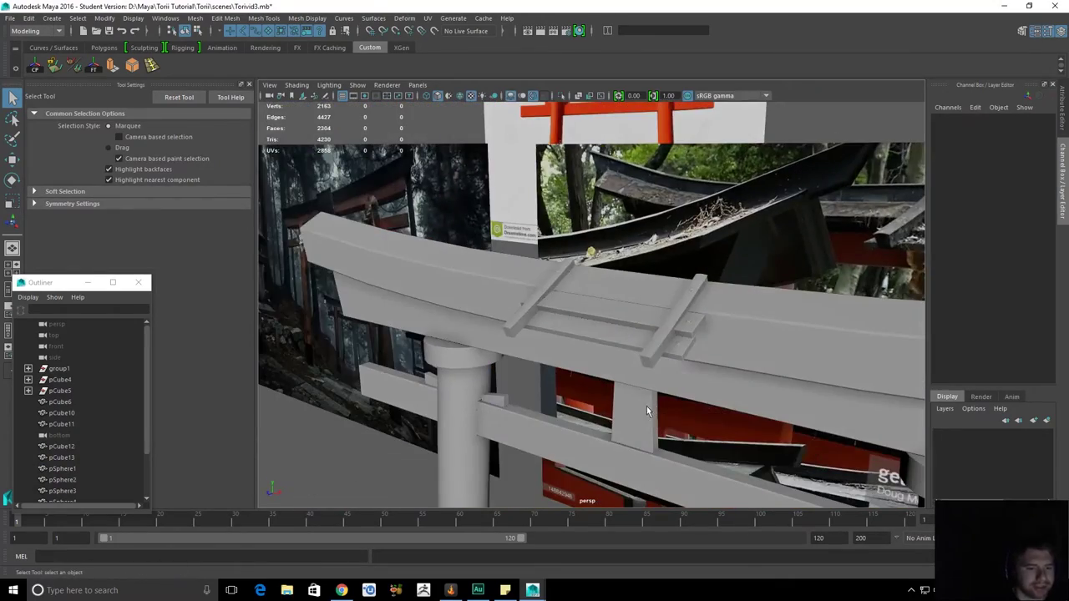
# Examine the planks, cross bars and domes on the roof from several angles.
pyautogui.scroll(-5, 642, 326)
pyautogui.keyDown('alt'); pyautogui.moveTo(707, 370); pyautogui.dragTo(740, 289); pyautogui.keyUp('alt')
pyautogui.scroll(9, 596, 324)
pyautogui.scroll(-8, 577, 306)
pyautogui.scroll(2, 613, 285)
pyautogui.keyDown('alt'); pyautogui.moveTo(614, 285); pyautogui.dragTo(694, 338); pyautogui.keyUp('alt')
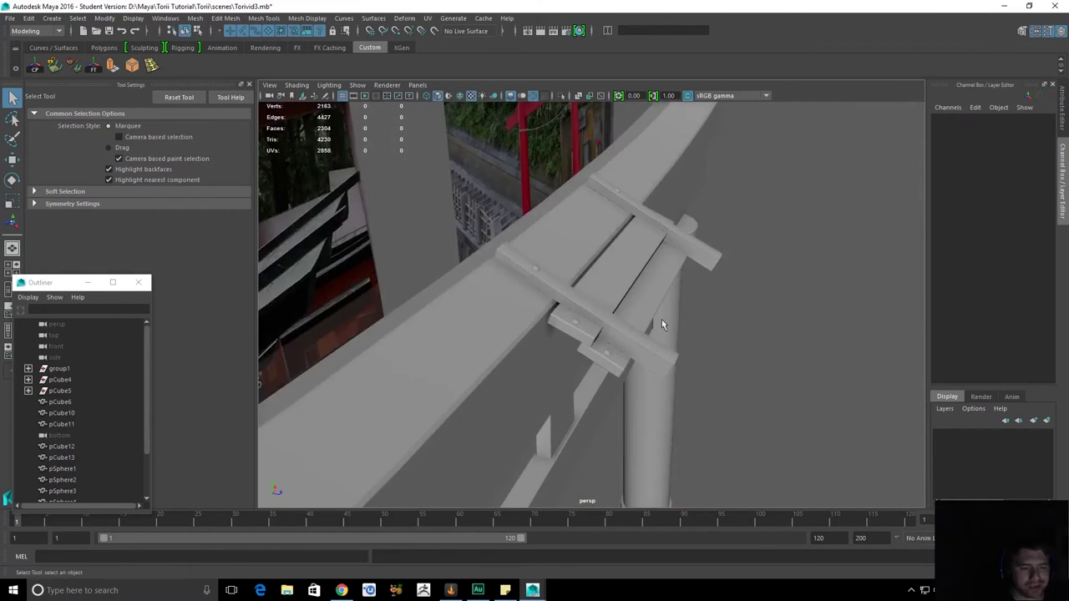
pyautogui.keyDown('alt'); pyautogui.moveTo(837, 296); pyautogui.dragTo(559, 291); pyautogui.keyUp('alt')
pyautogui.click(469, 235)
pyautogui.press('w')
pyautogui.keyDown('alt'); pyautogui.moveTo(493, 251); pyautogui.dragTo(535, 274); pyautogui.keyUp('alt')
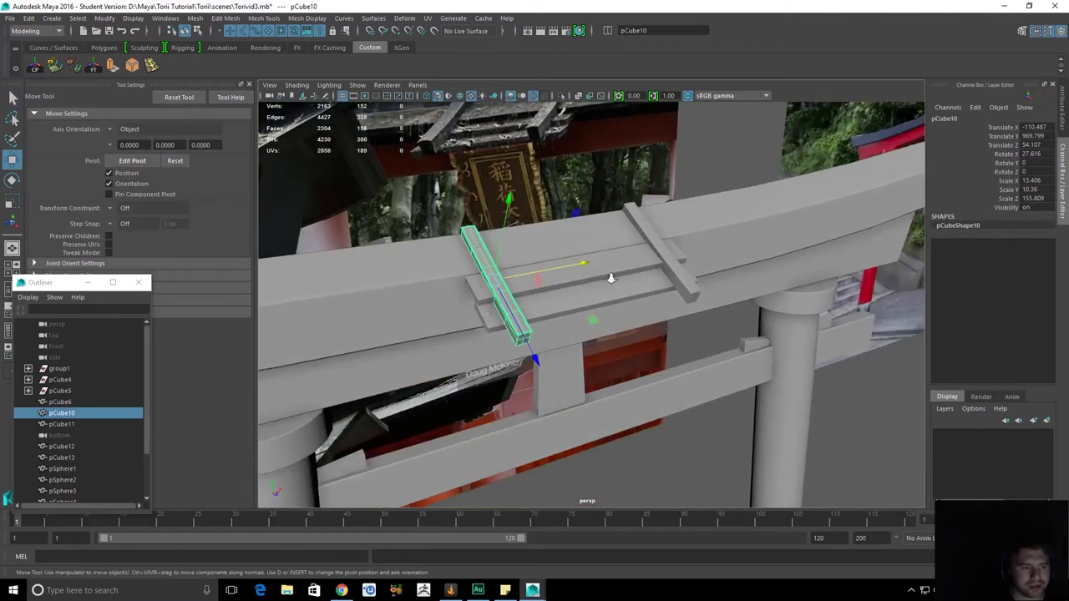
# Duplicate the upper dome on each cross bar and slide the copies down onto the bars at about Y 933.815, Z 82.898.
pyautogui.scroll(5, 469, 252)
pyautogui.keyDown('alt'); pyautogui.moveTo(470, 252); pyautogui.dragTo(750, 190); pyautogui.keyUp('alt')
pyautogui.press('q')
pyautogui.click(677, 173)
pyautogui.keyDown('shift'); pyautogui.click(753, 190); pyautogui.keyUp('shift')
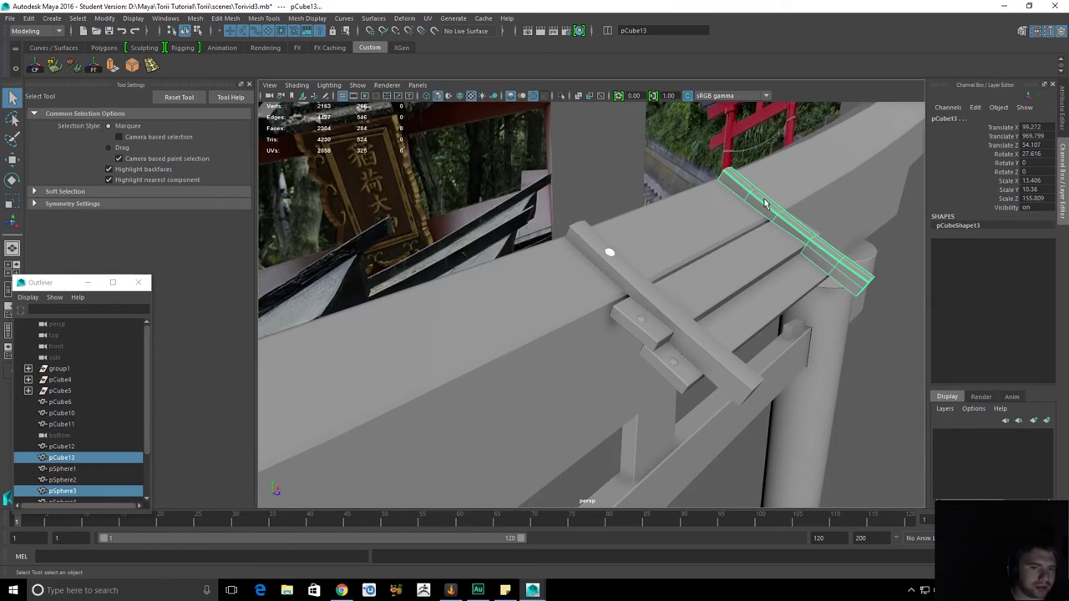
pyautogui.keyDown('shift'); pyautogui.click(756, 194); pyautogui.keyUp('shift')
pyautogui.keyDown('shift'); pyautogui.click(757, 191); pyautogui.keyUp('shift')
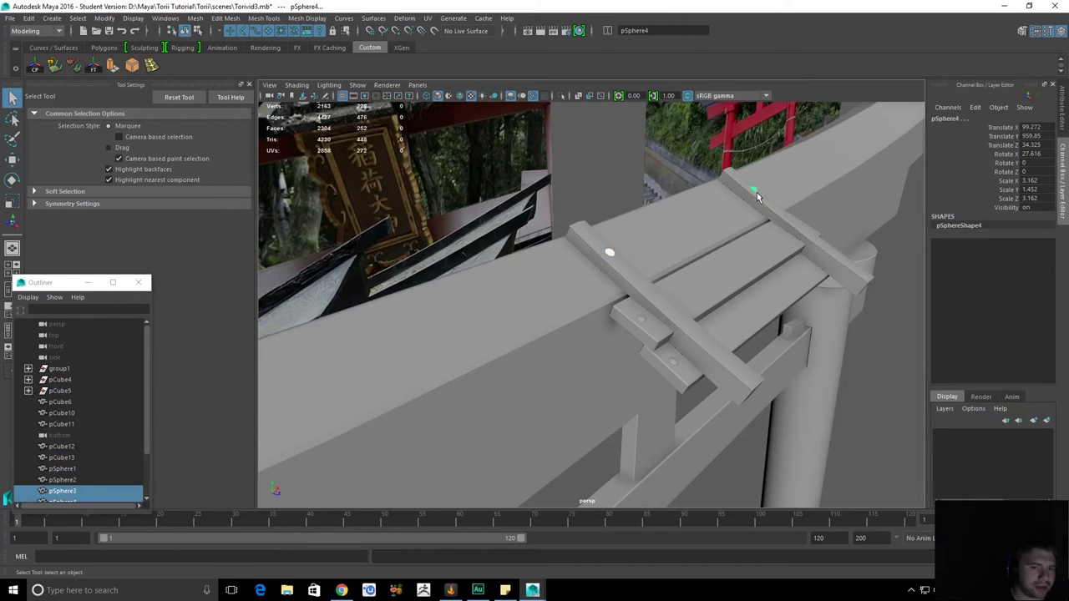
pyautogui.hotkey('ctrl', 'd')
pyautogui.keyDown('alt'); pyautogui.moveTo(764, 208); pyautogui.dragTo(759, 251); pyautogui.keyUp('alt')
pyautogui.keyDown('alt'); pyautogui.moveTo(760, 250); pyautogui.dragTo(811, 269, button='right'); pyautogui.keyUp('alt')
pyautogui.keyDown('alt'); pyautogui.moveTo(810, 269); pyautogui.dragTo(756, 282, button='middle'); pyautogui.keyUp('alt')
pyautogui.keyDown('alt'); pyautogui.moveTo(755, 281); pyautogui.dragTo(725, 217); pyautogui.keyUp('alt')
pyautogui.press('w')
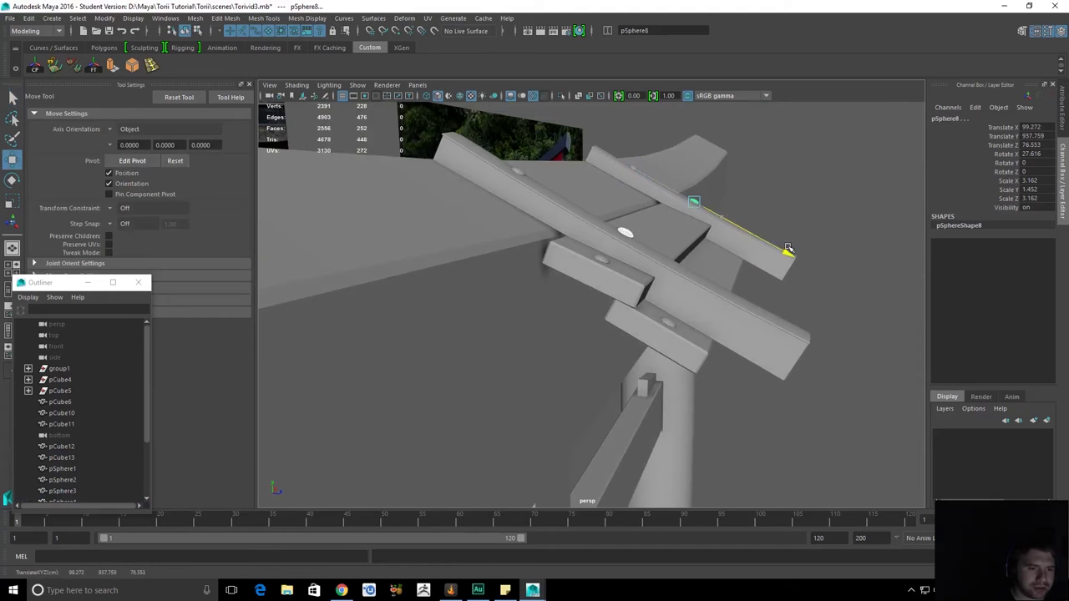
pyautogui.scroll(5, 707, 253)
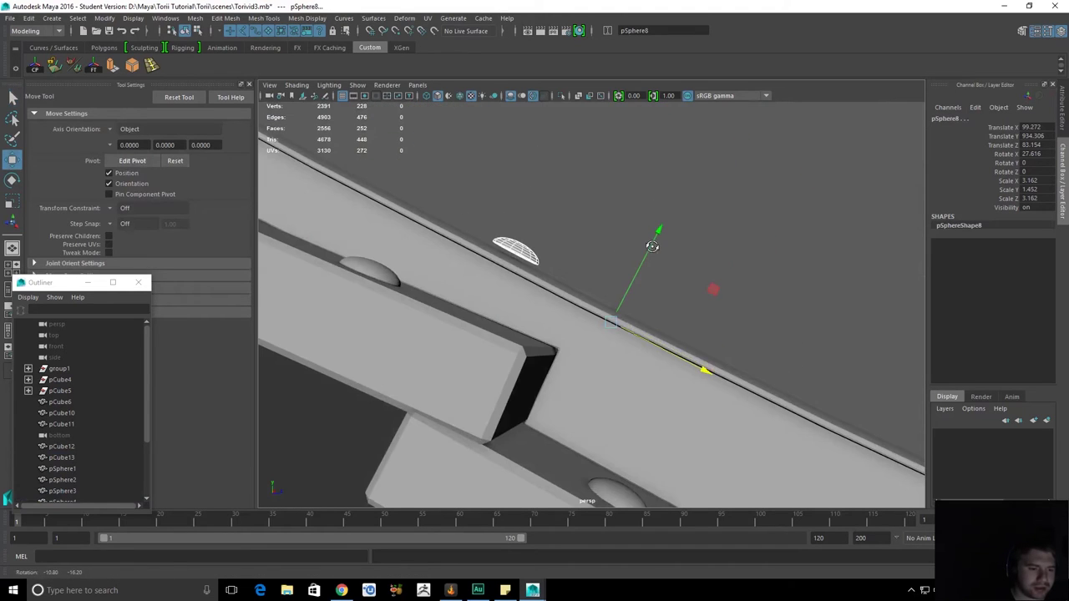
pyautogui.moveTo(661, 233); pyautogui.dragTo(661, 234)
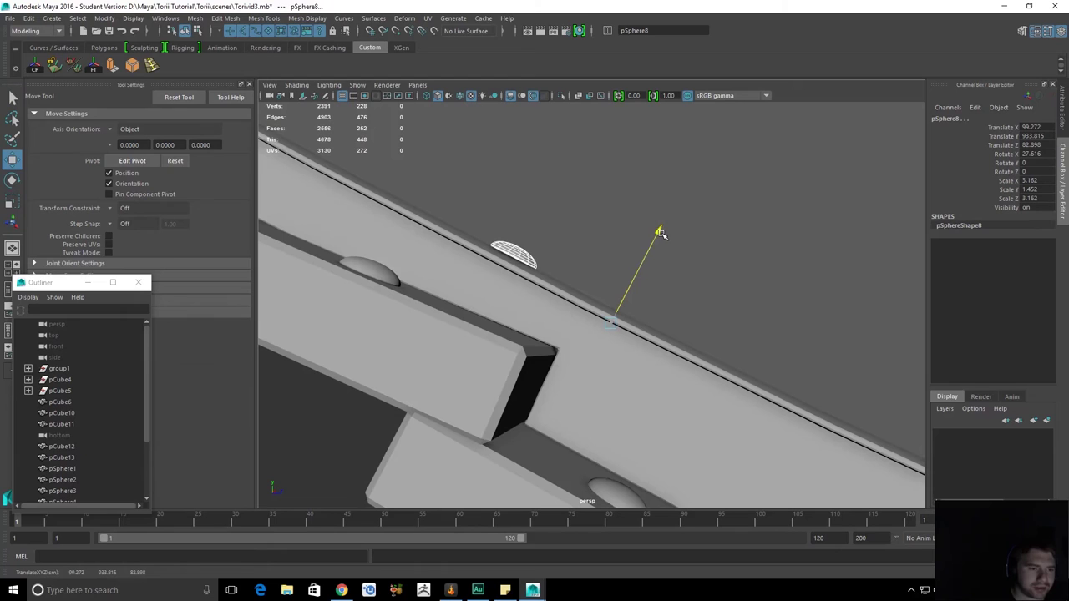
# Duplicate the two copied cross bar domes again and place the new pair further along the bars.
pyautogui.keyDown('alt'); pyautogui.moveTo(719, 273); pyautogui.dragTo(747, 343); pyautogui.keyUp('alt')
pyautogui.hotkey('ctrl', 'd')
pyautogui.keyDown('alt'); pyautogui.moveTo(675, 292); pyautogui.dragTo(651, 167); pyautogui.keyUp('alt')
pyautogui.moveTo(653, 115); pyautogui.dragTo(653, 115)
pyautogui.press('q')
pyautogui.click(687, 195)
# Inspect the domes on both cross bars and the whole roof from opposite sides.
pyautogui.keyDown('alt'); pyautogui.moveTo(686, 195); pyautogui.dragTo(470, 246); pyautogui.keyUp('alt')
pyautogui.scroll(-6, 566, 254)
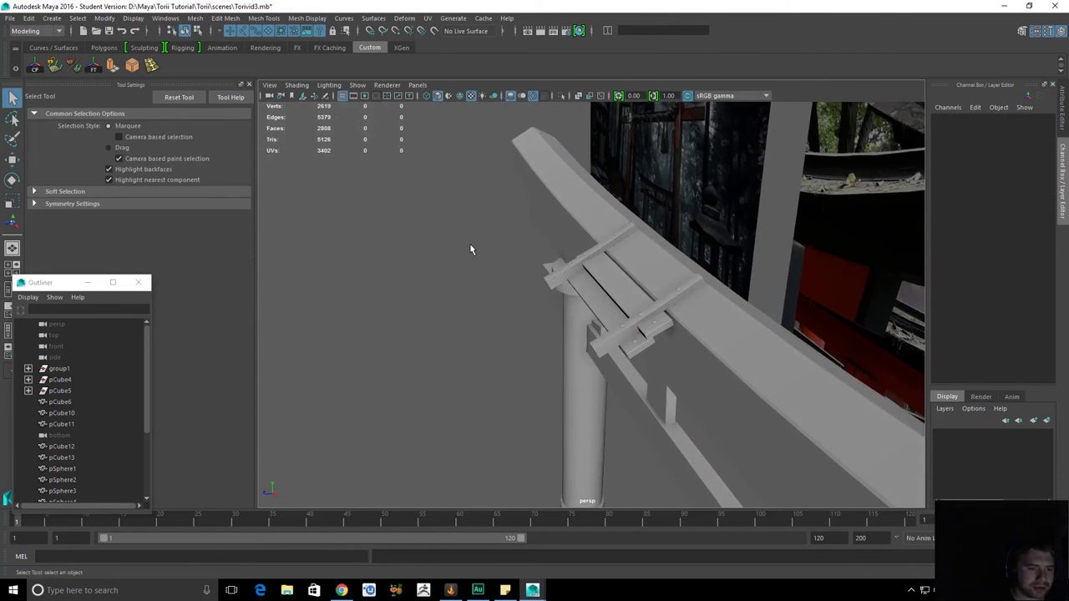
pyautogui.keyDown('alt'); pyautogui.moveTo(523, 284); pyautogui.dragTo(550, 319); pyautogui.keyUp('alt')
pyautogui.click(547, 319)
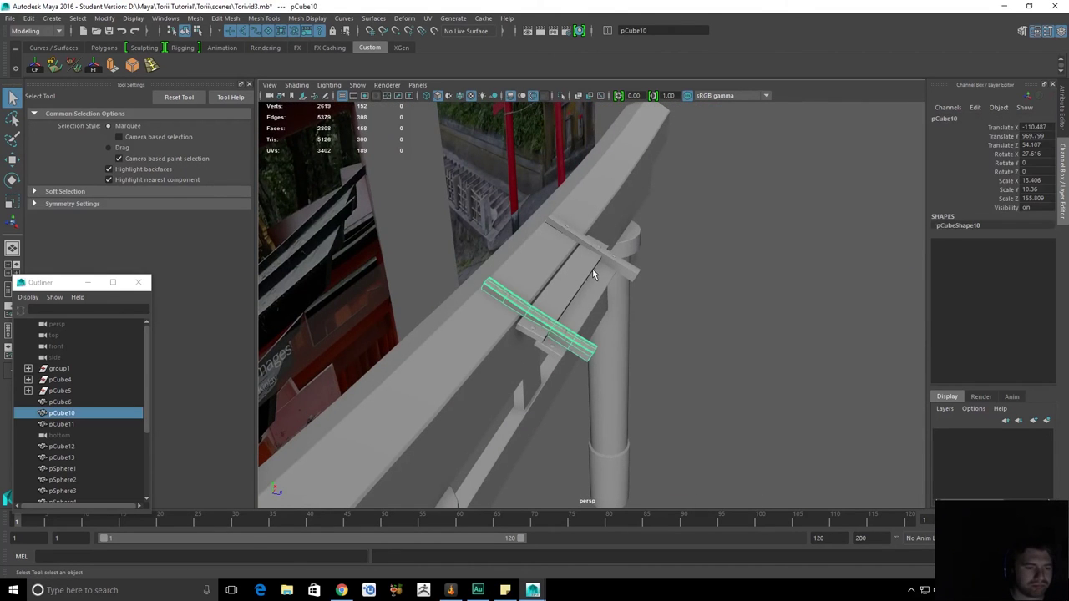
pyautogui.keyDown('alt'); pyautogui.moveTo(623, 280); pyautogui.dragTo(644, 249, button='middle'); pyautogui.keyUp('alt')
pyautogui.click(706, 251)
pyautogui.scroll(-10, 730, 283)
pyautogui.keyDown('alt'); pyautogui.moveTo(730, 282); pyautogui.dragTo(602, 288); pyautogui.keyUp('alt')
# Save the scene as a new Maya Binary file named Torivid4.mb, accepting the student version notice.
pyautogui.hotkey('ctrl', 'shift', 's')
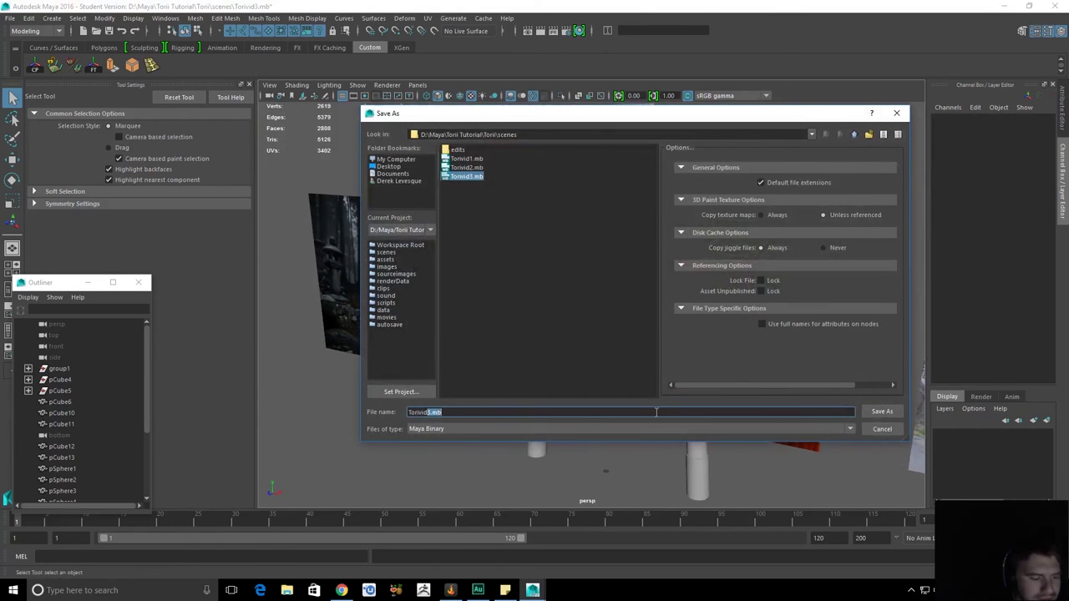
pyautogui.press('Return')
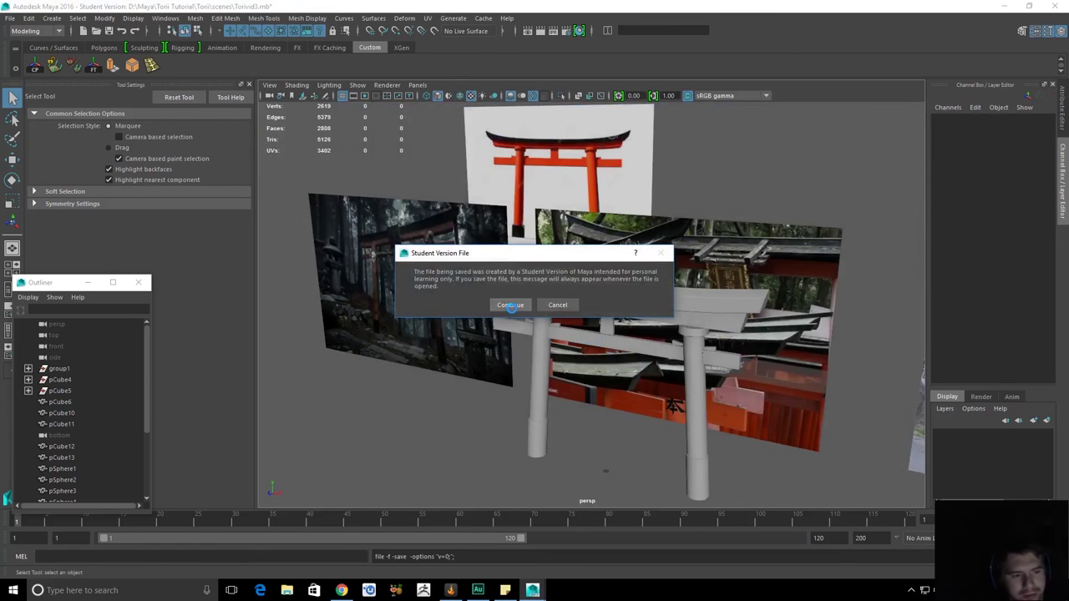
pyautogui.click(511, 305)
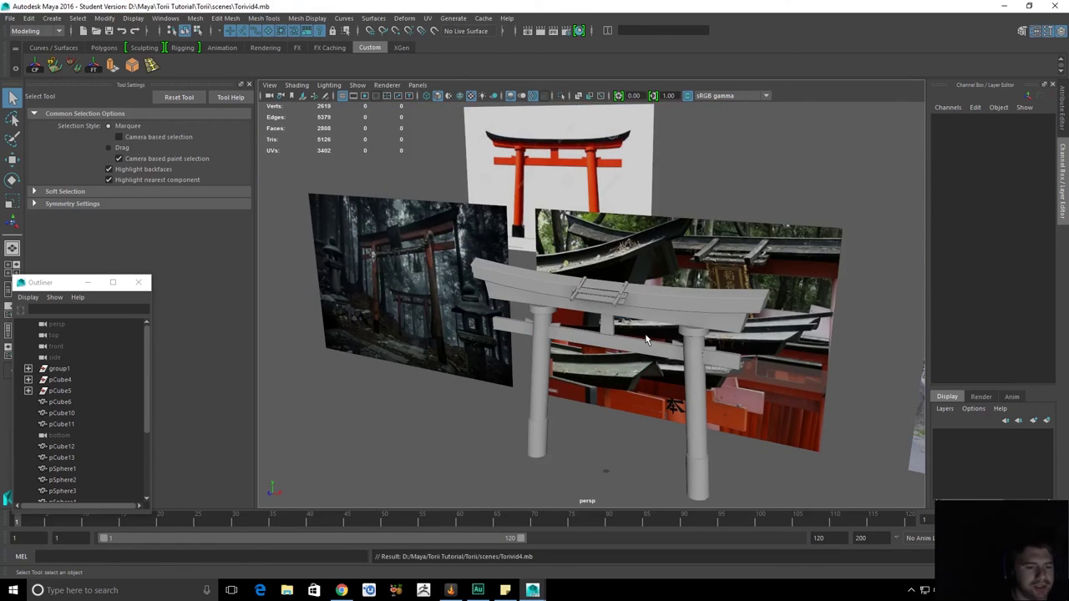
# Examine the whole gate against the reference photos and the domes on the planks and cross bars up close.
pyautogui.scroll(5, 646, 335)
pyautogui.keyDown('alt'); pyautogui.moveTo(580, 333); pyautogui.dragTo(713, 291); pyautogui.keyUp('alt')
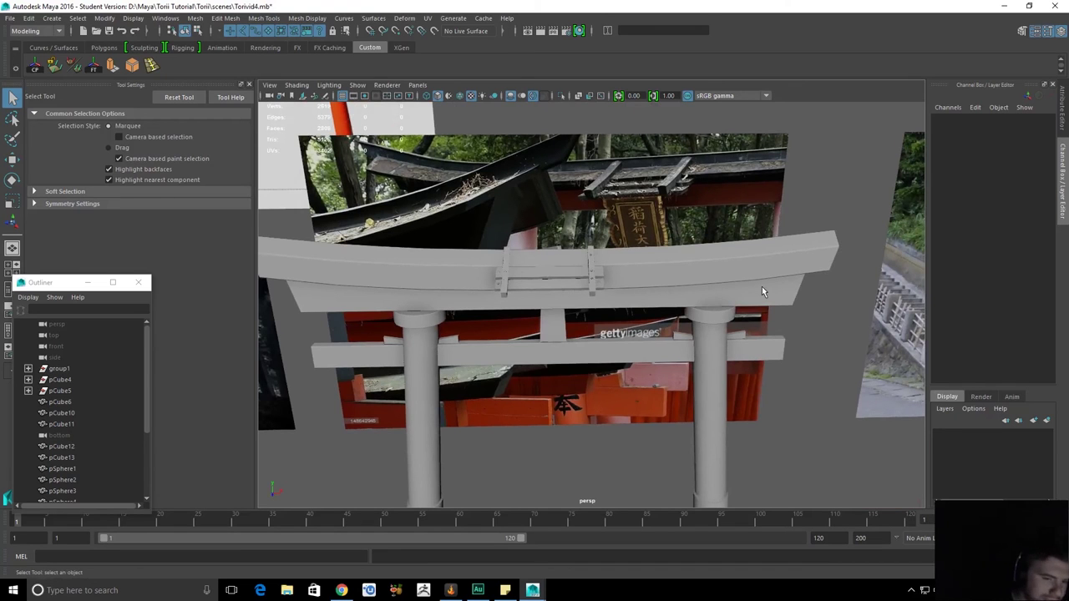
pyautogui.keyDown('alt'); pyautogui.moveTo(731, 325); pyautogui.dragTo(553, 284); pyautogui.keyUp('alt')
pyautogui.moveTo(528, 222); pyautogui.dragTo(725, 475)
pyautogui.click(457, 279)
pyautogui.keyDown('alt'); pyautogui.moveTo(457, 279); pyautogui.dragTo(645, 293); pyautogui.keyUp('alt')
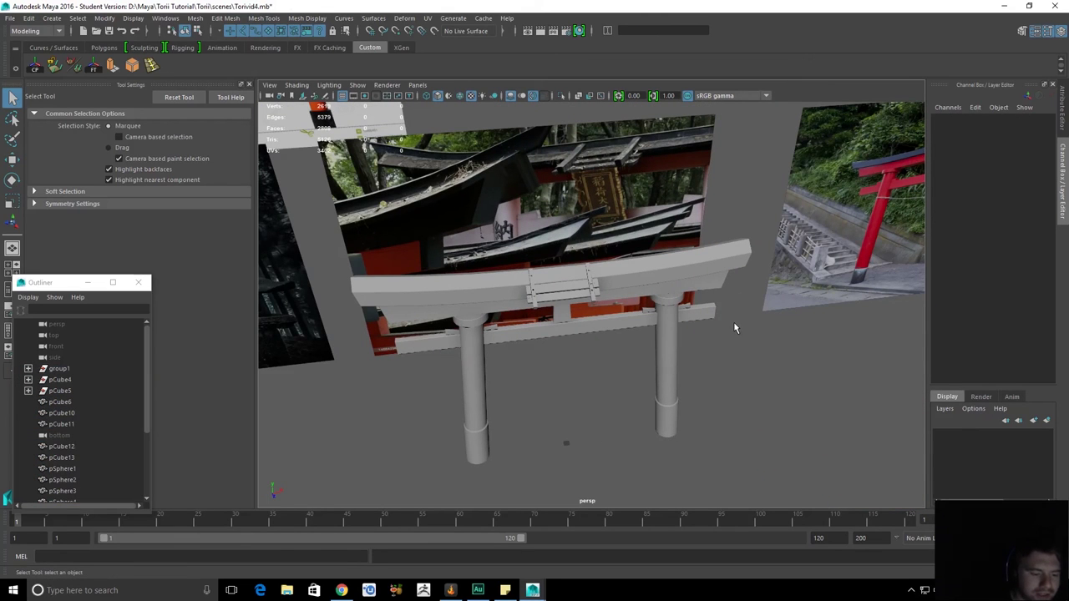
pyautogui.scroll(5, 735, 323)
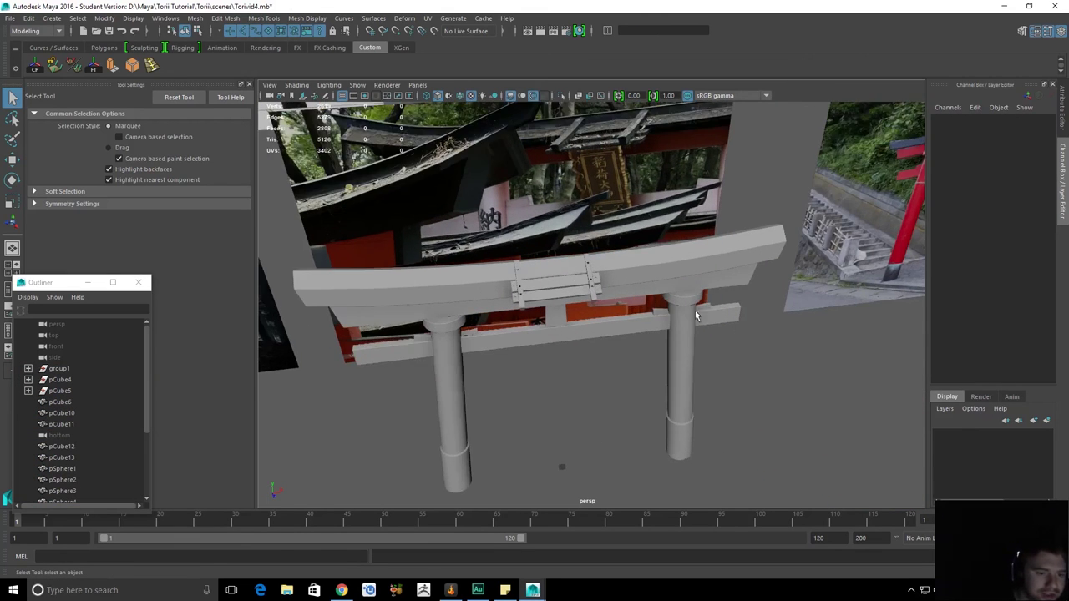
pyautogui.keyDown('alt'); pyautogui.moveTo(621, 345); pyautogui.dragTo(709, 395); pyautogui.keyUp('alt')
pyautogui.scroll(5, 762, 371)
pyautogui.scroll(3, 709, 395)
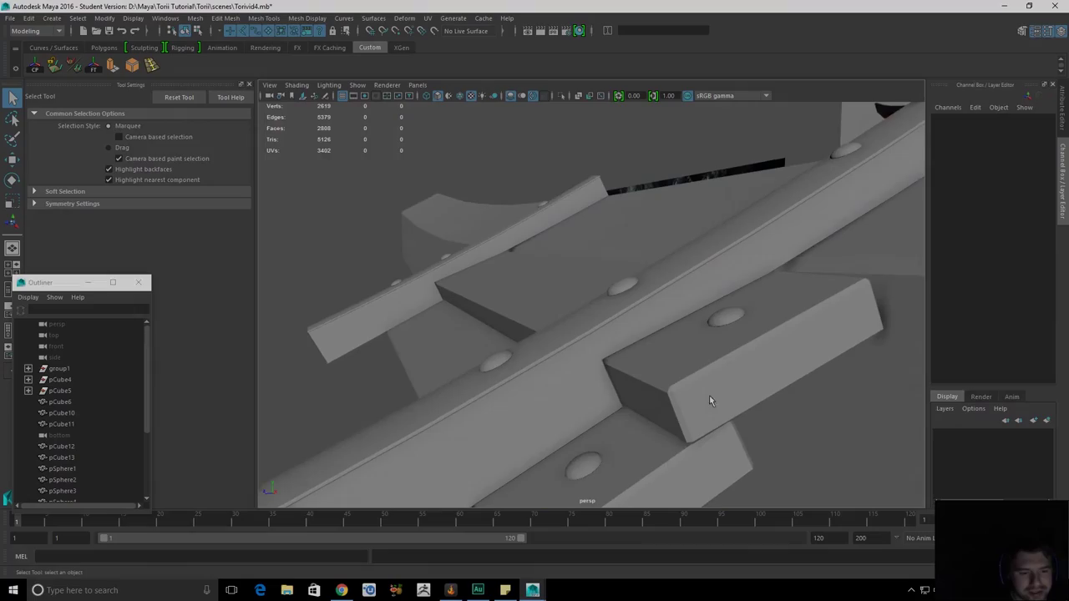
pyautogui.click(588, 377)
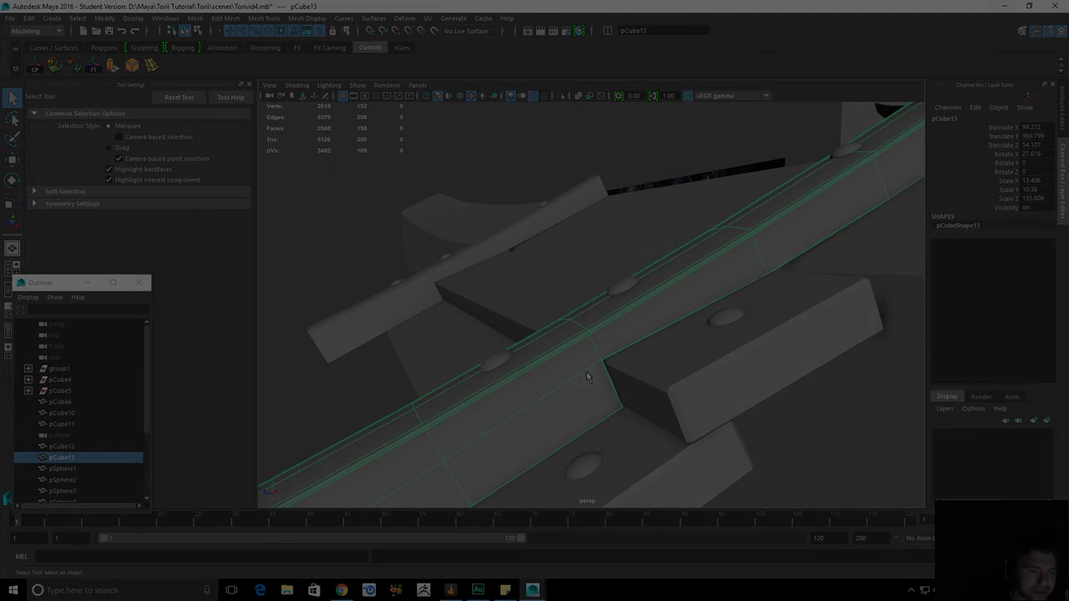